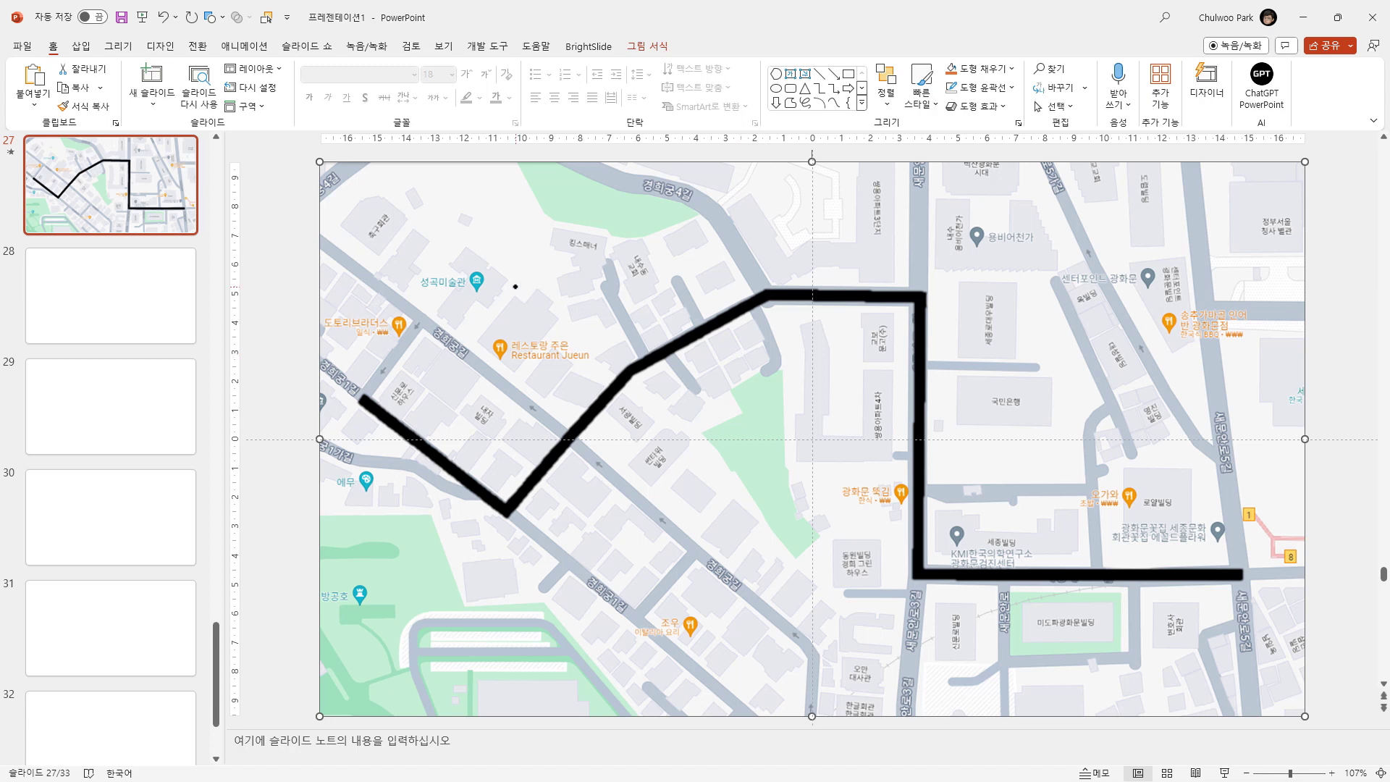
- Preview the finished route-line animation on slide 27
click(239, 46)
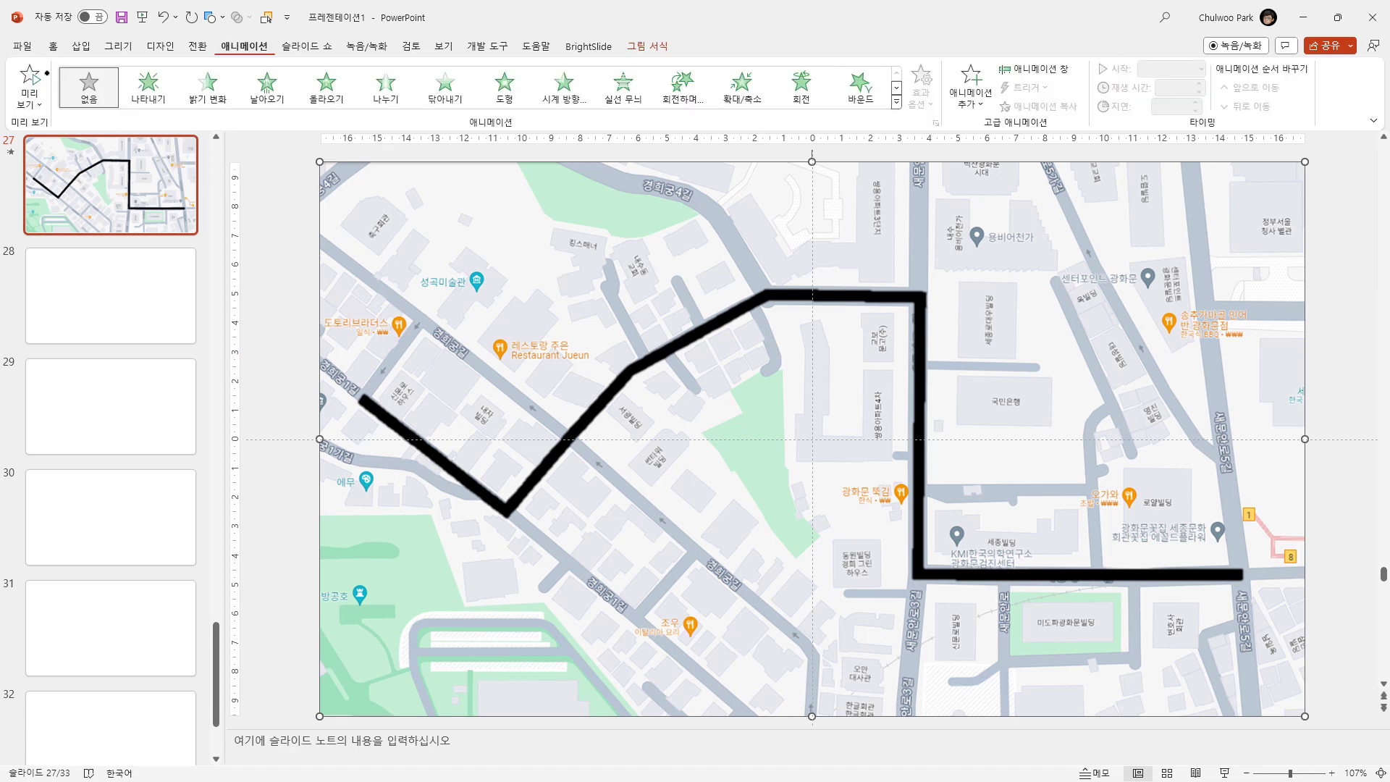
click(29, 78)
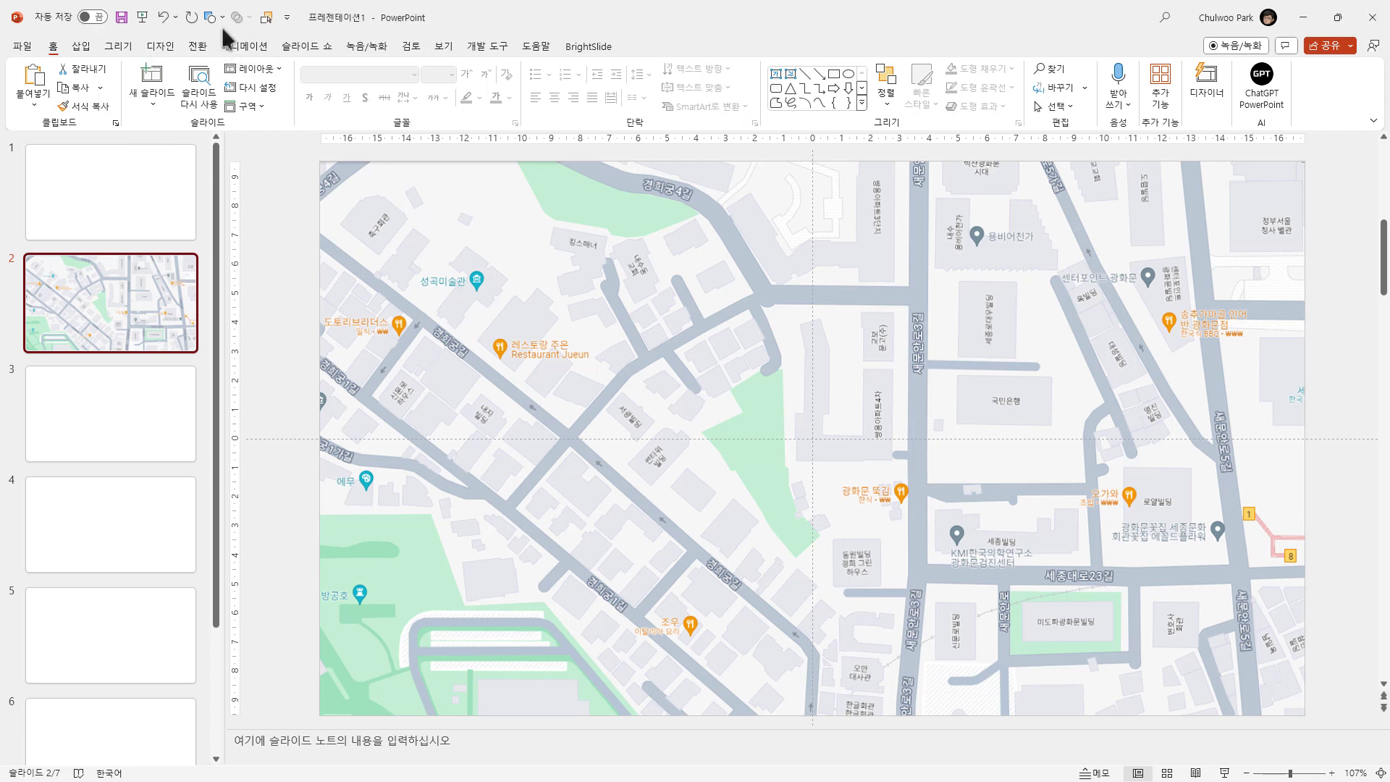
- Draw a small flowchart shape, about 1.12 cm high and 1.25 cm wide, at the route's starting road on slide 2's map
click(217, 20)
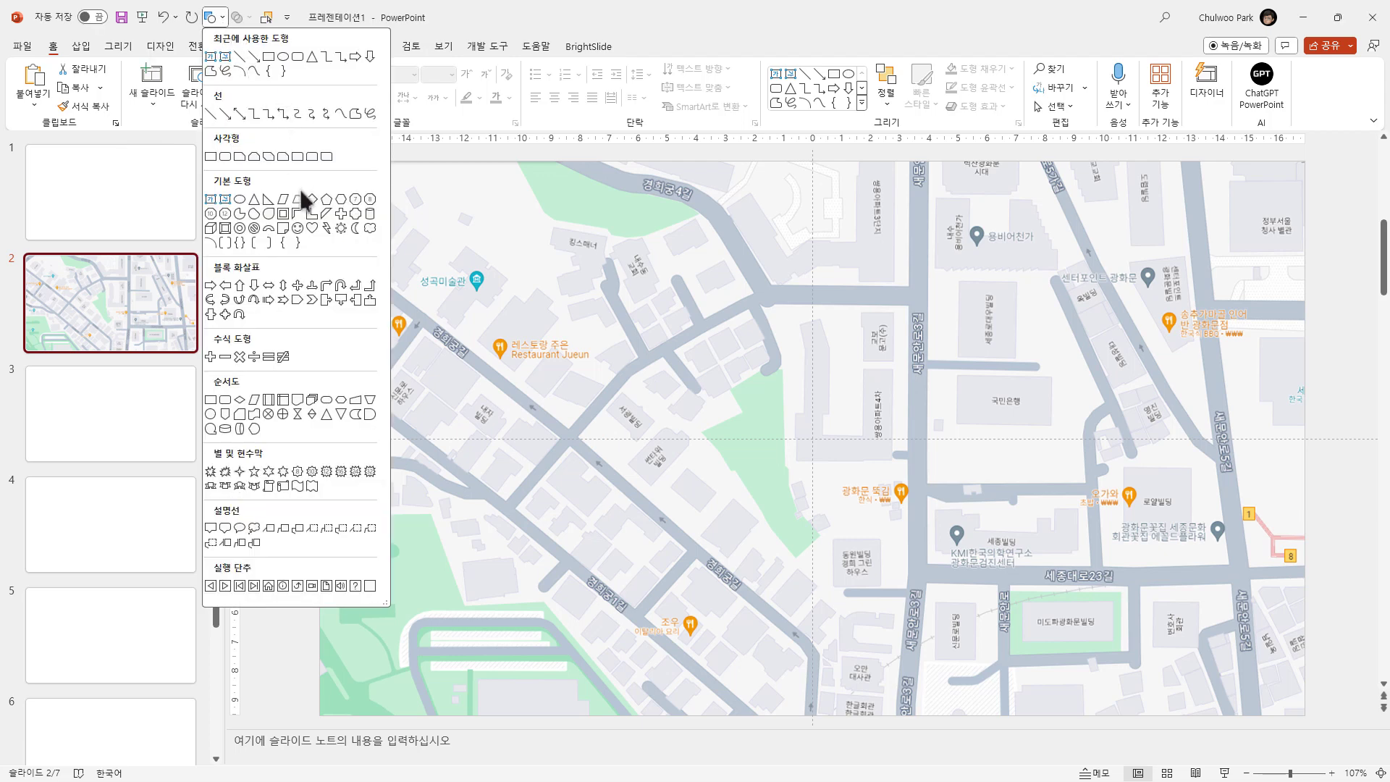
click(210, 415)
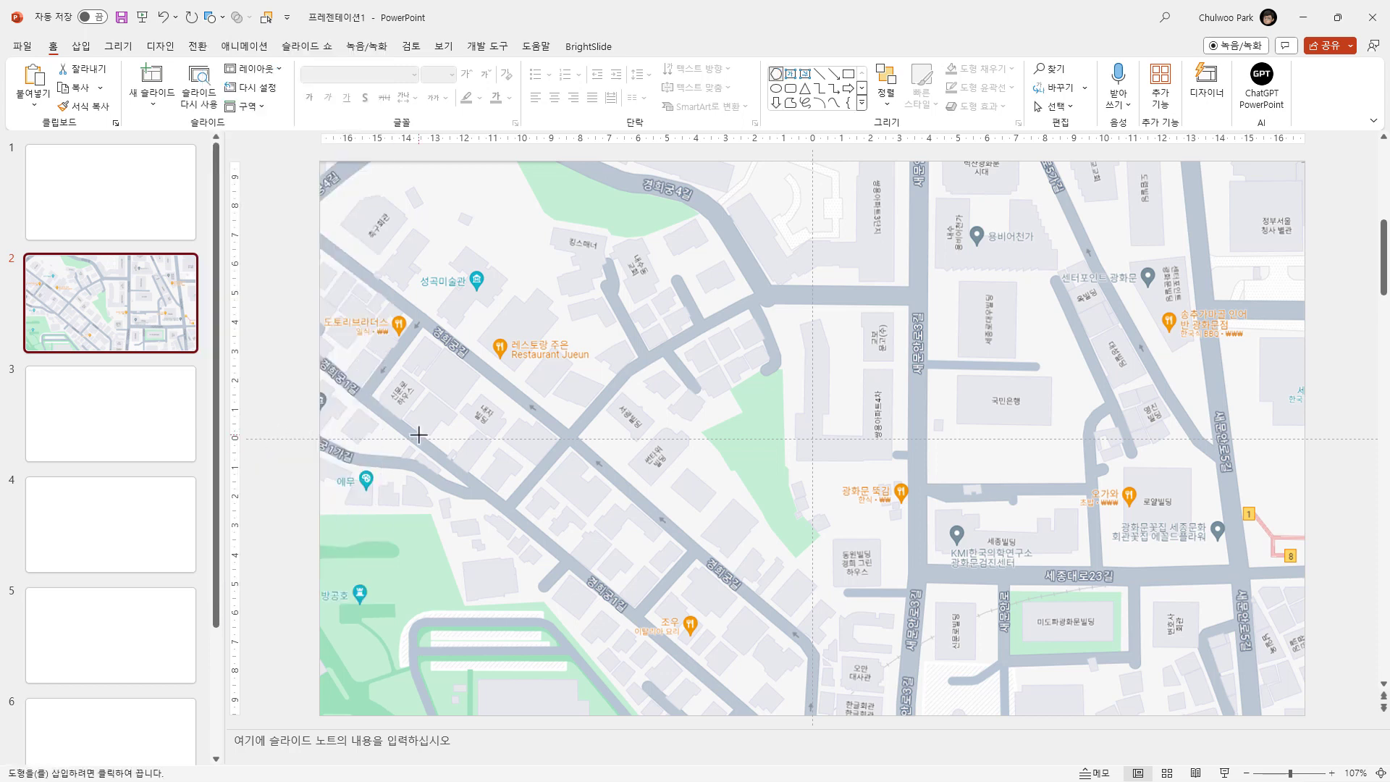
drag(347, 381, 385, 415)
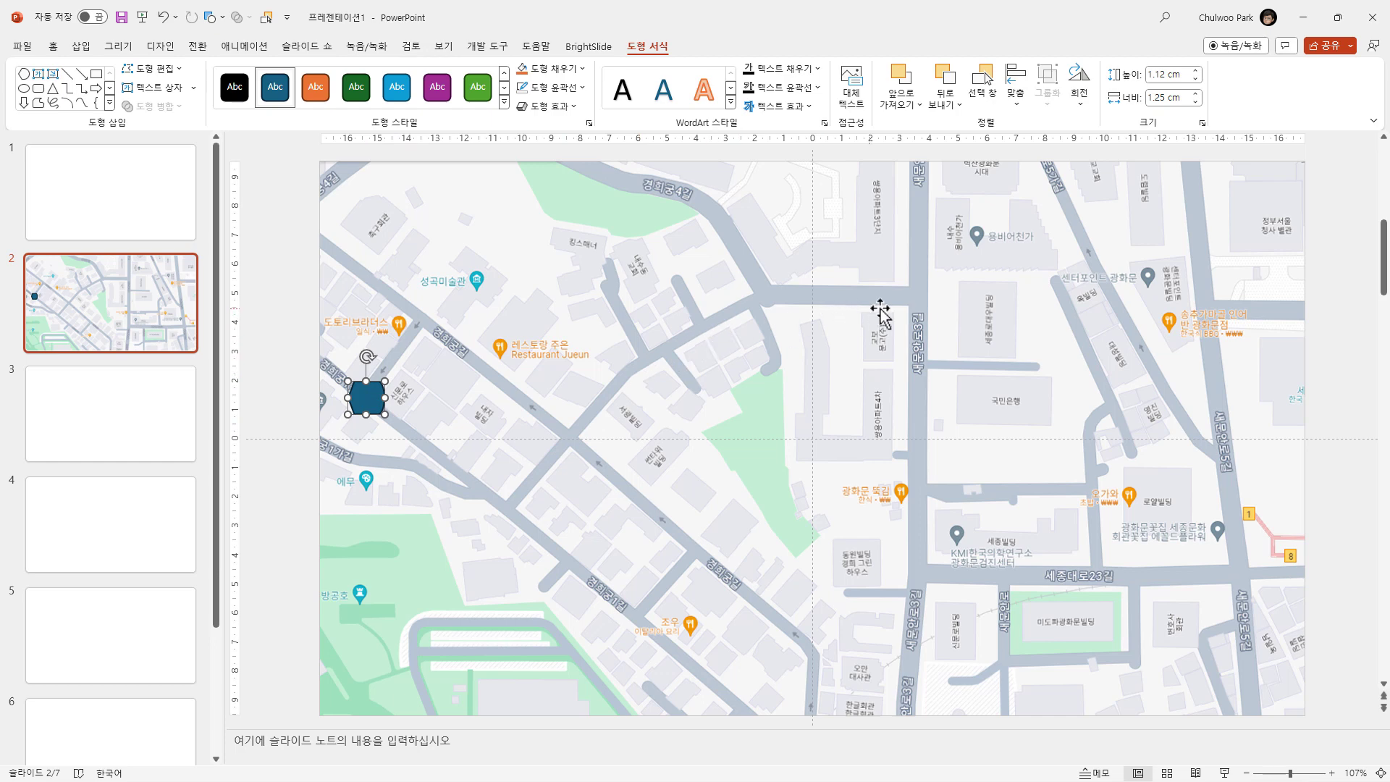
- Add a custom motion path to the shape, following the roads from its starting point to the far end of 세종대로23길
click(246, 46)
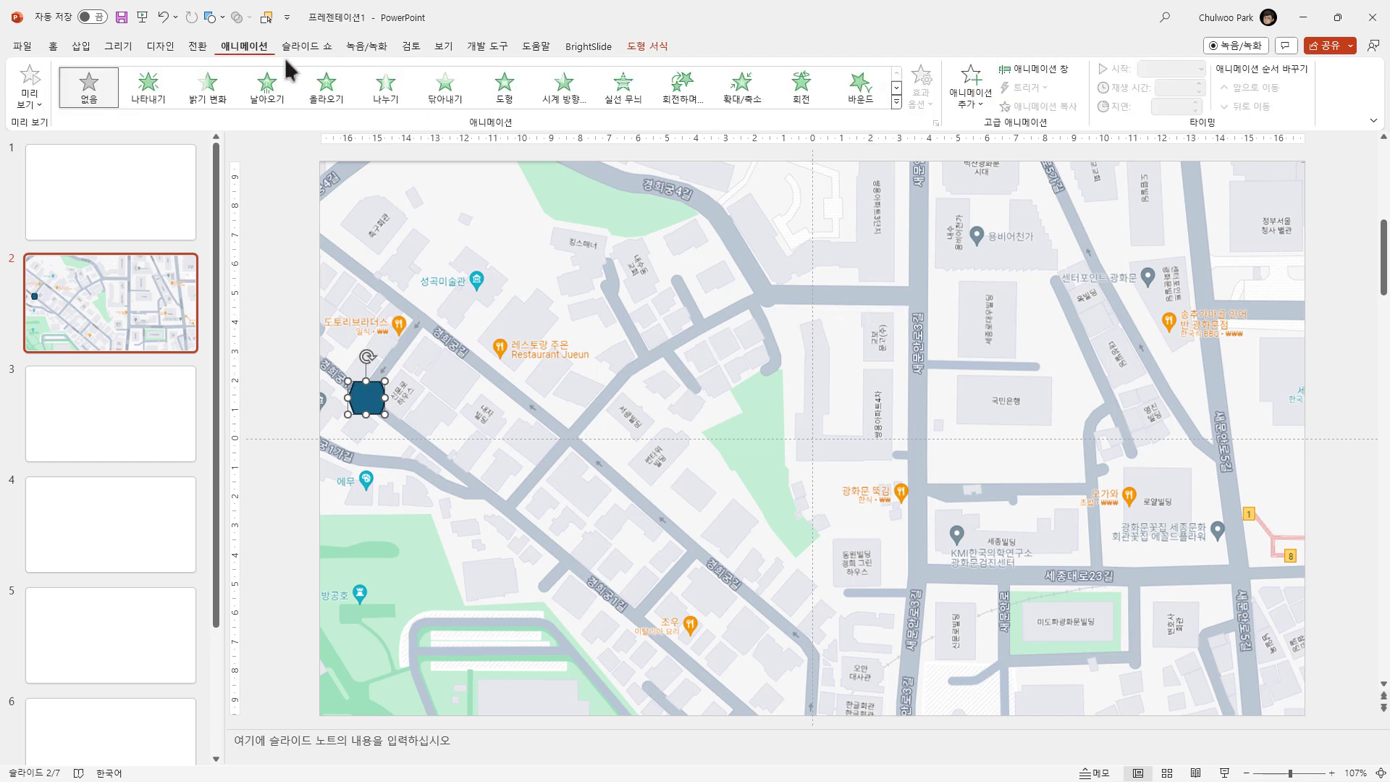
click(897, 100)
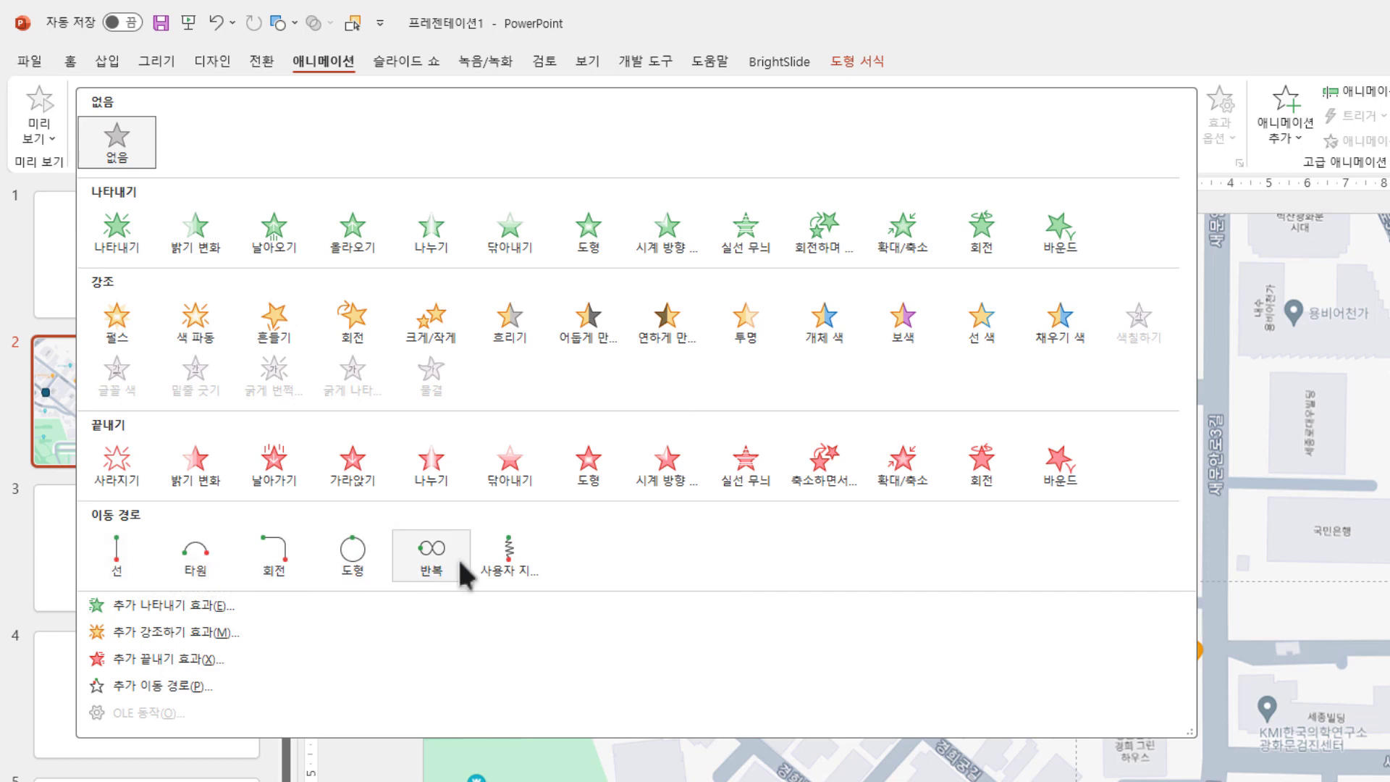
click(514, 553)
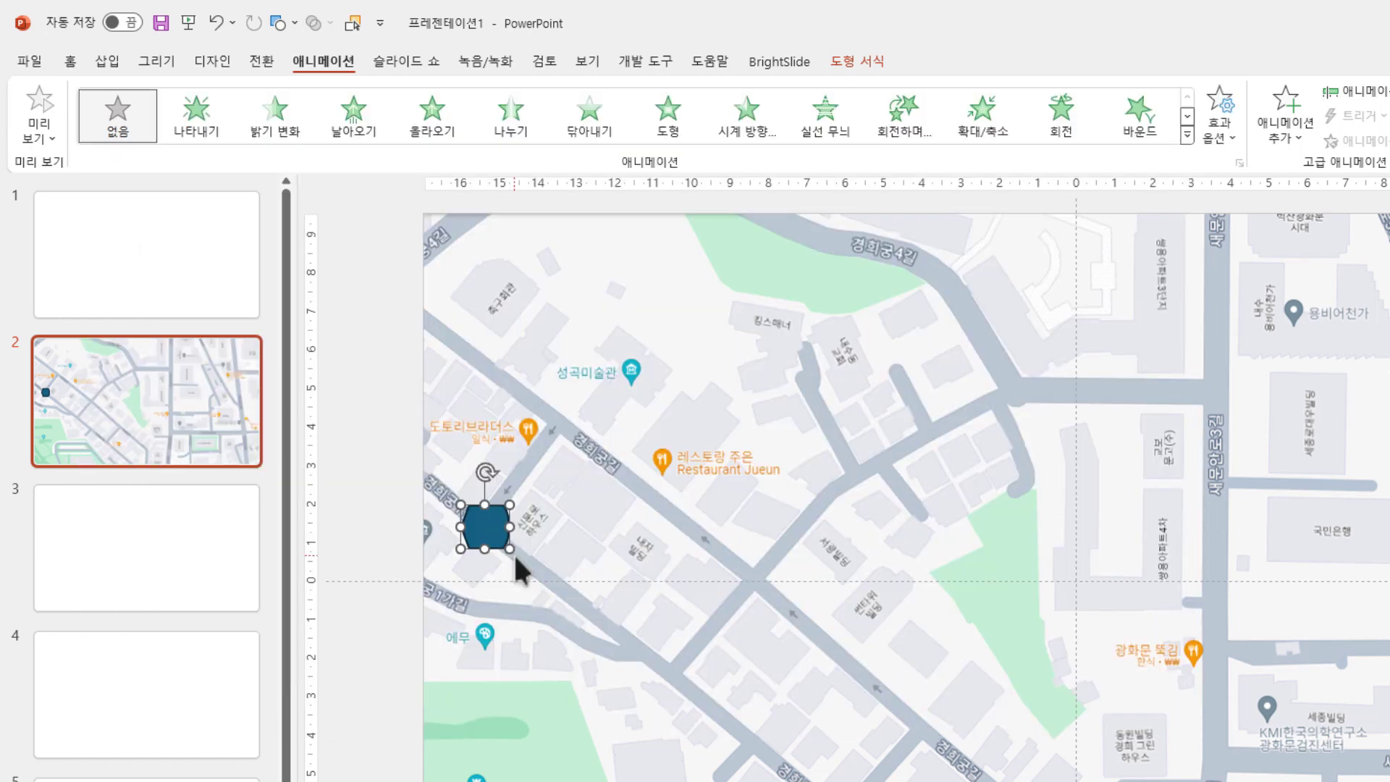
click(486, 528)
click(670, 672)
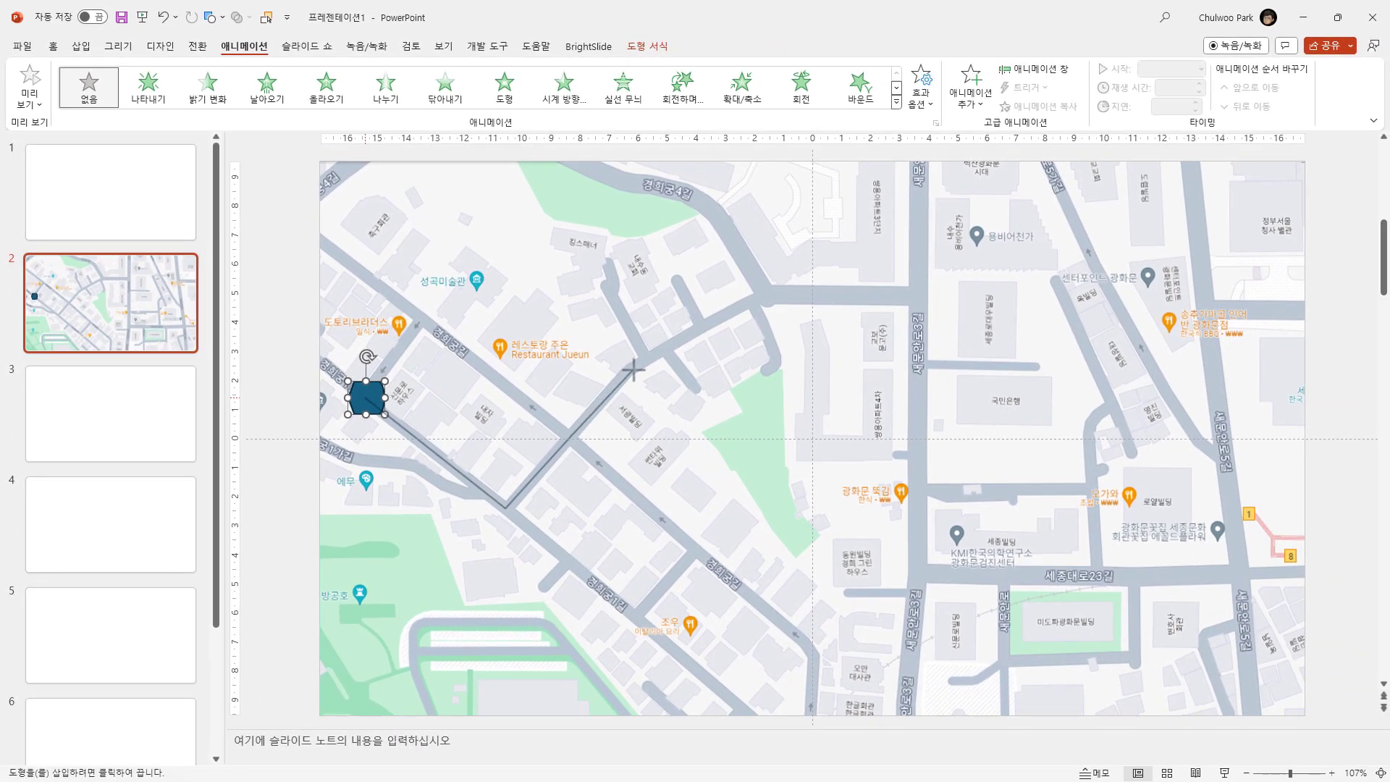
click(632, 368)
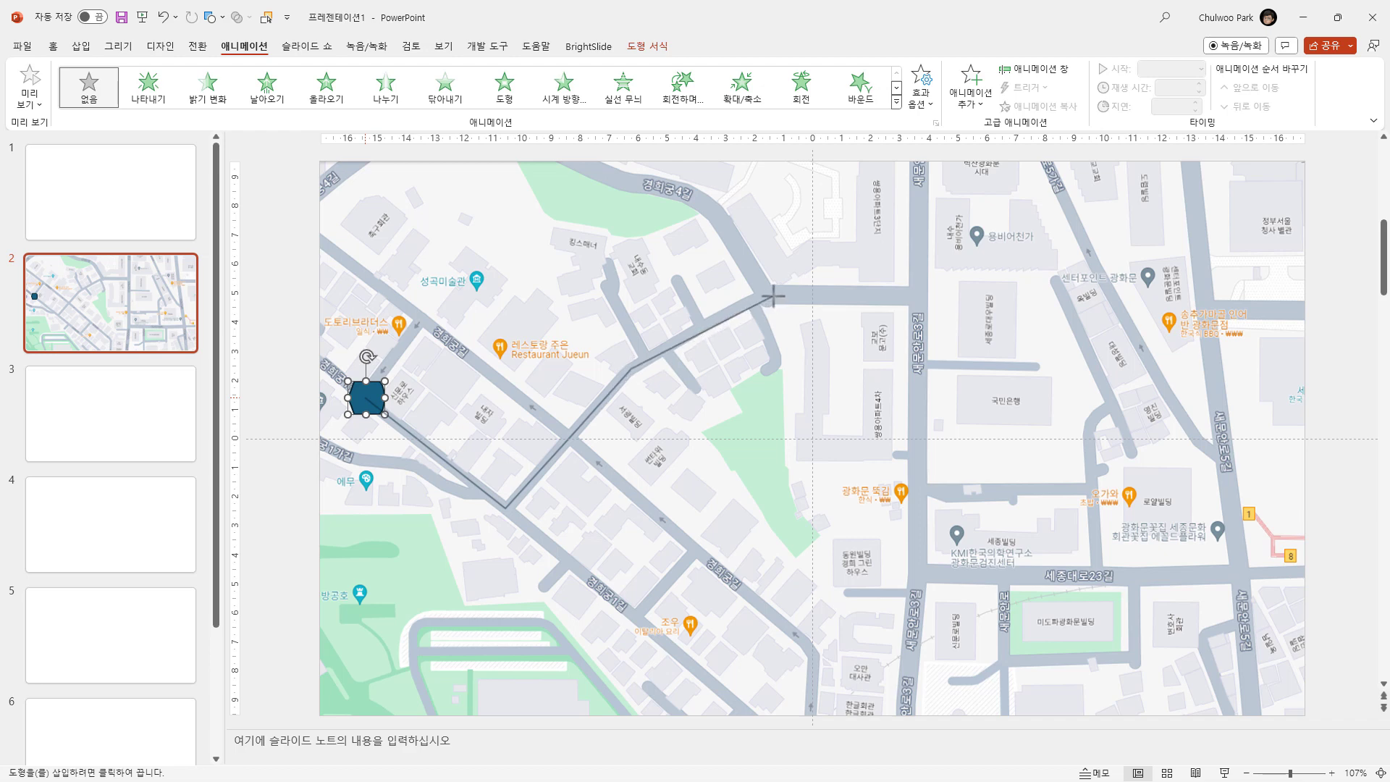
click(762, 294)
click(919, 295)
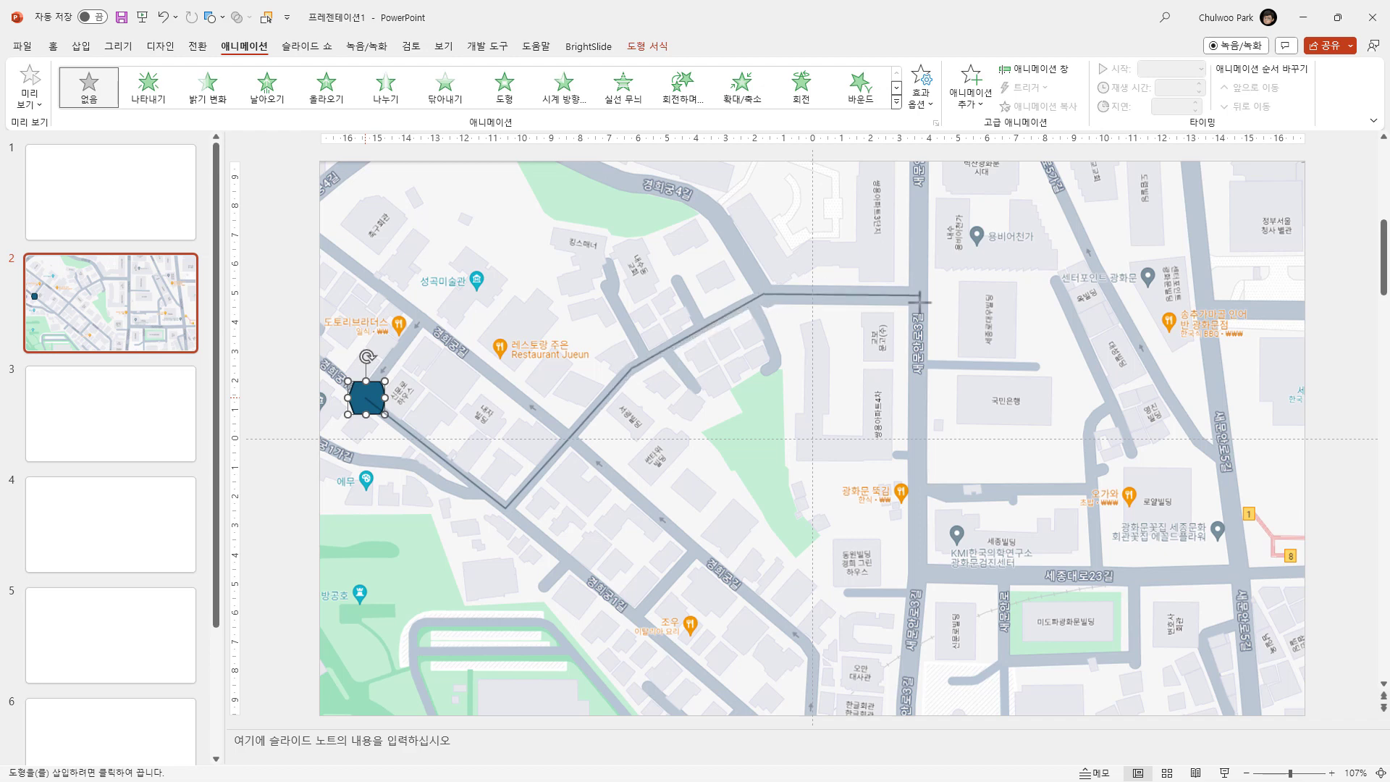
click(917, 573)
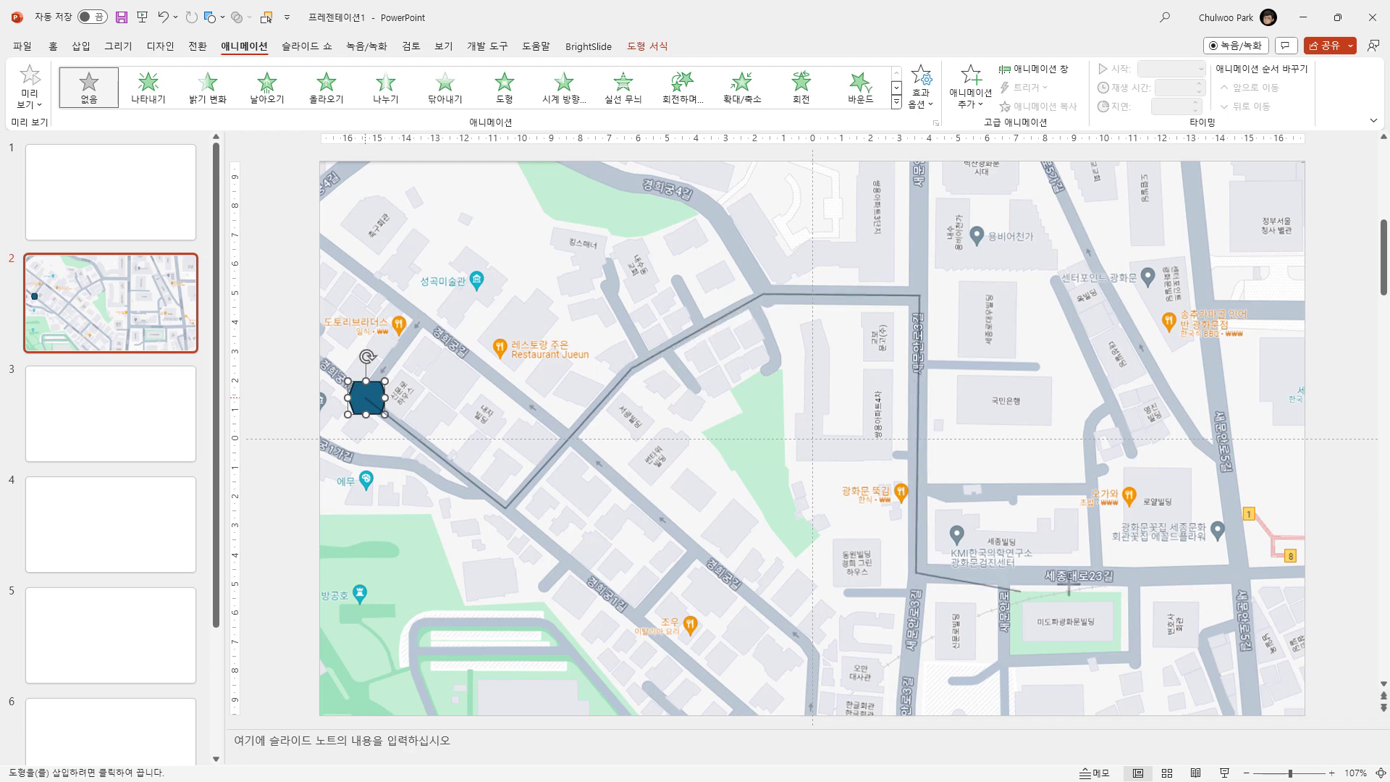
double_click(1238, 577)
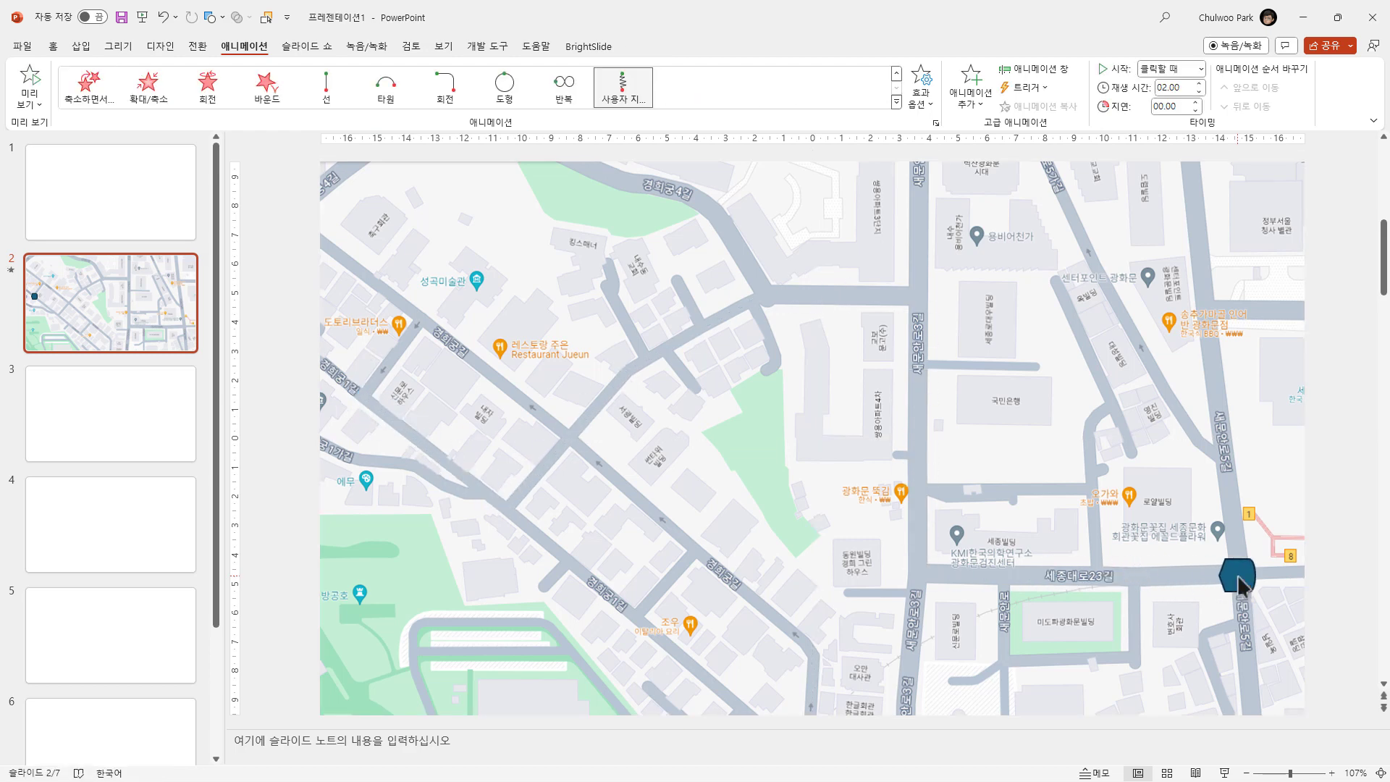
- Set the motion path's duration to 7 seconds and preview the animation
click(1238, 581)
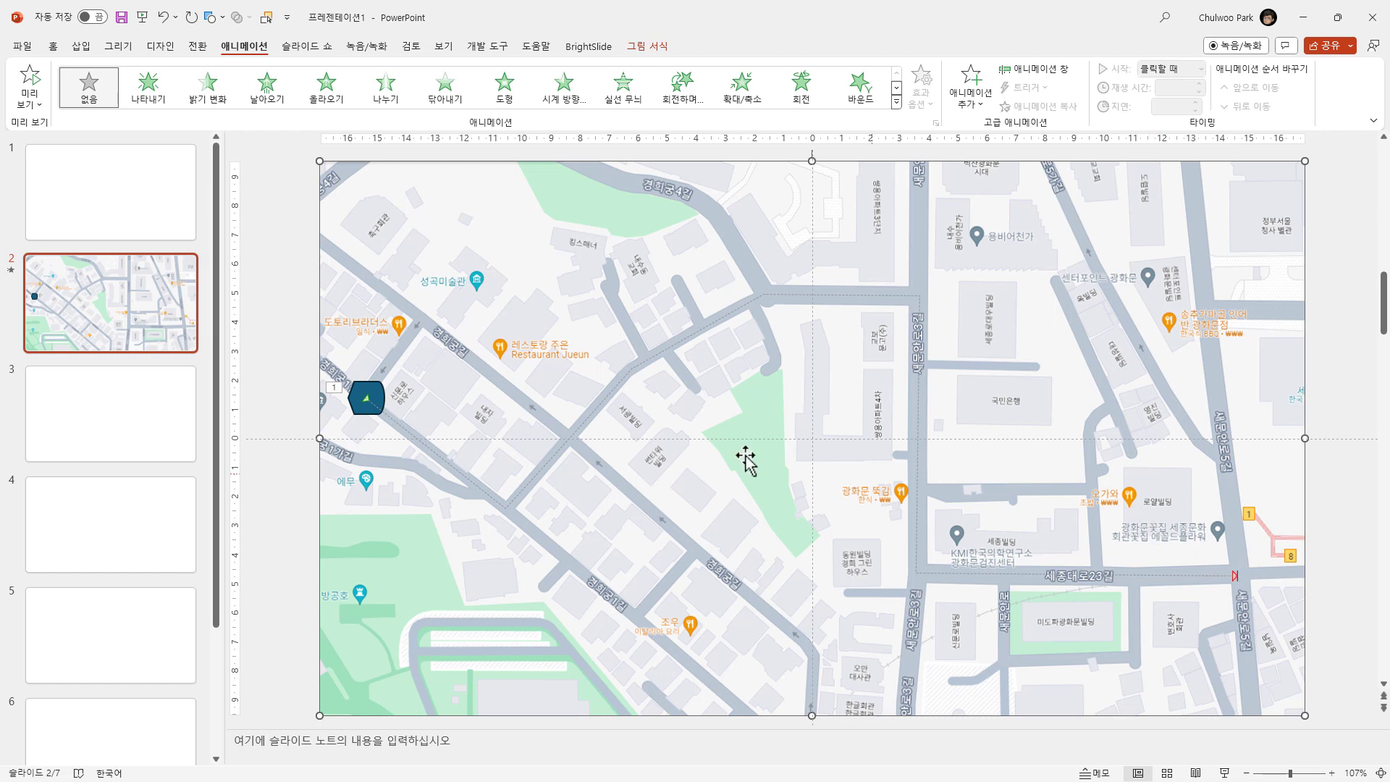
click(367, 400)
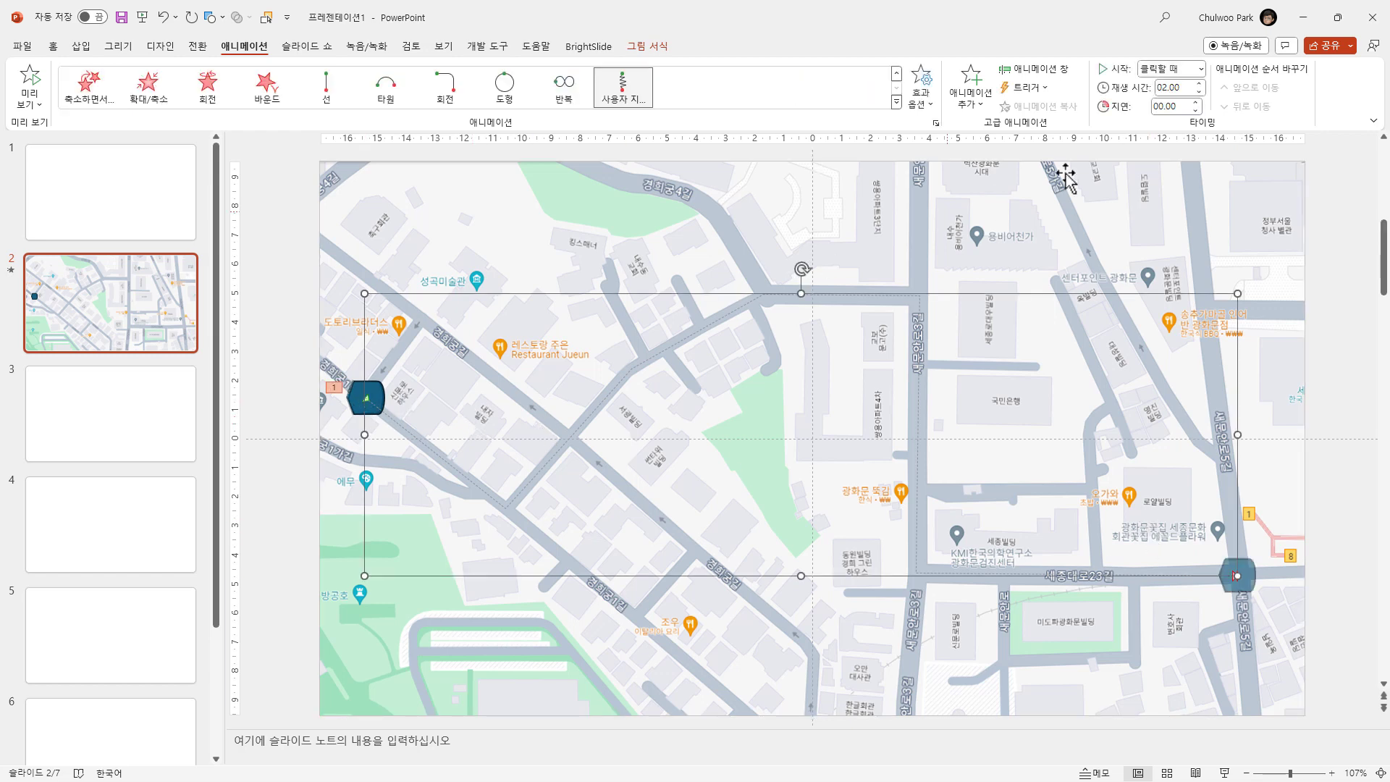
click(1199, 84)
click(1191, 85)
text(7)
key(Return)
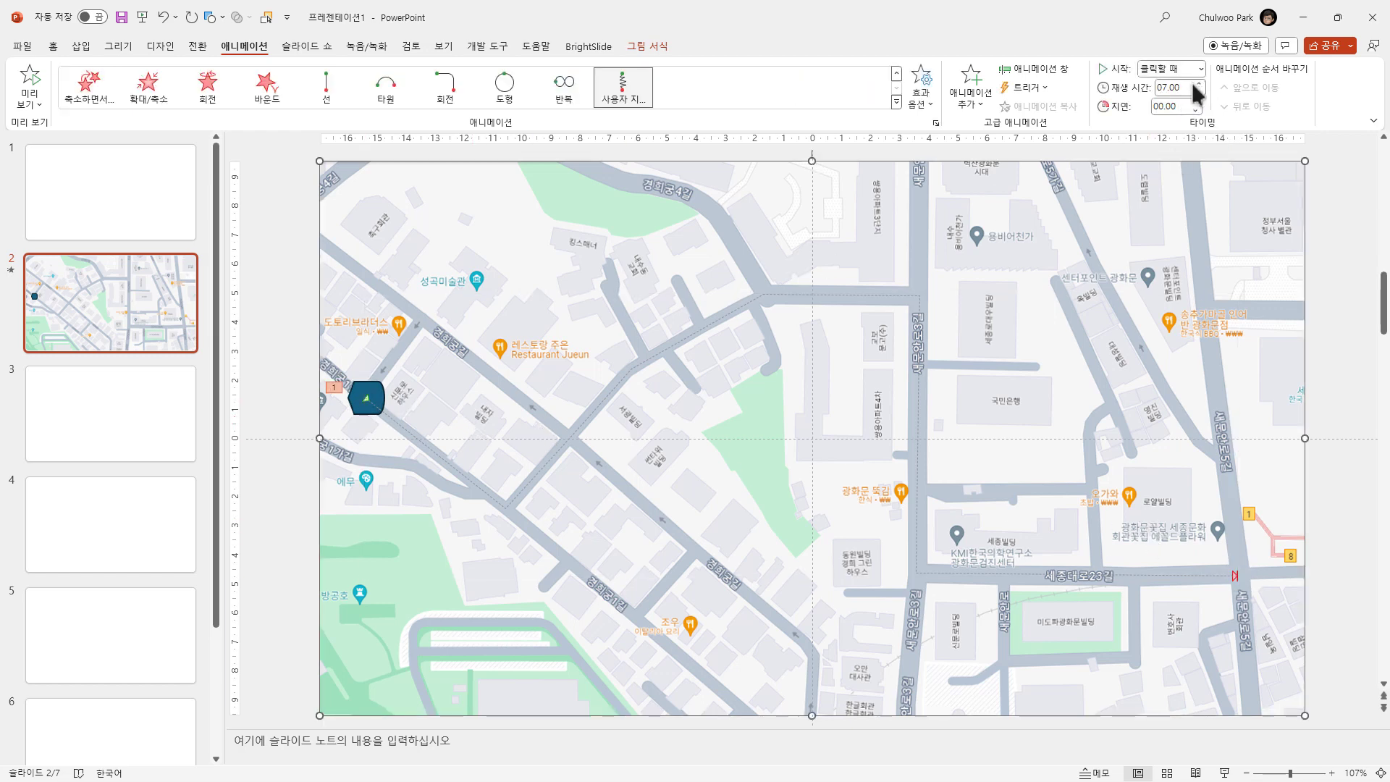
click(30, 83)
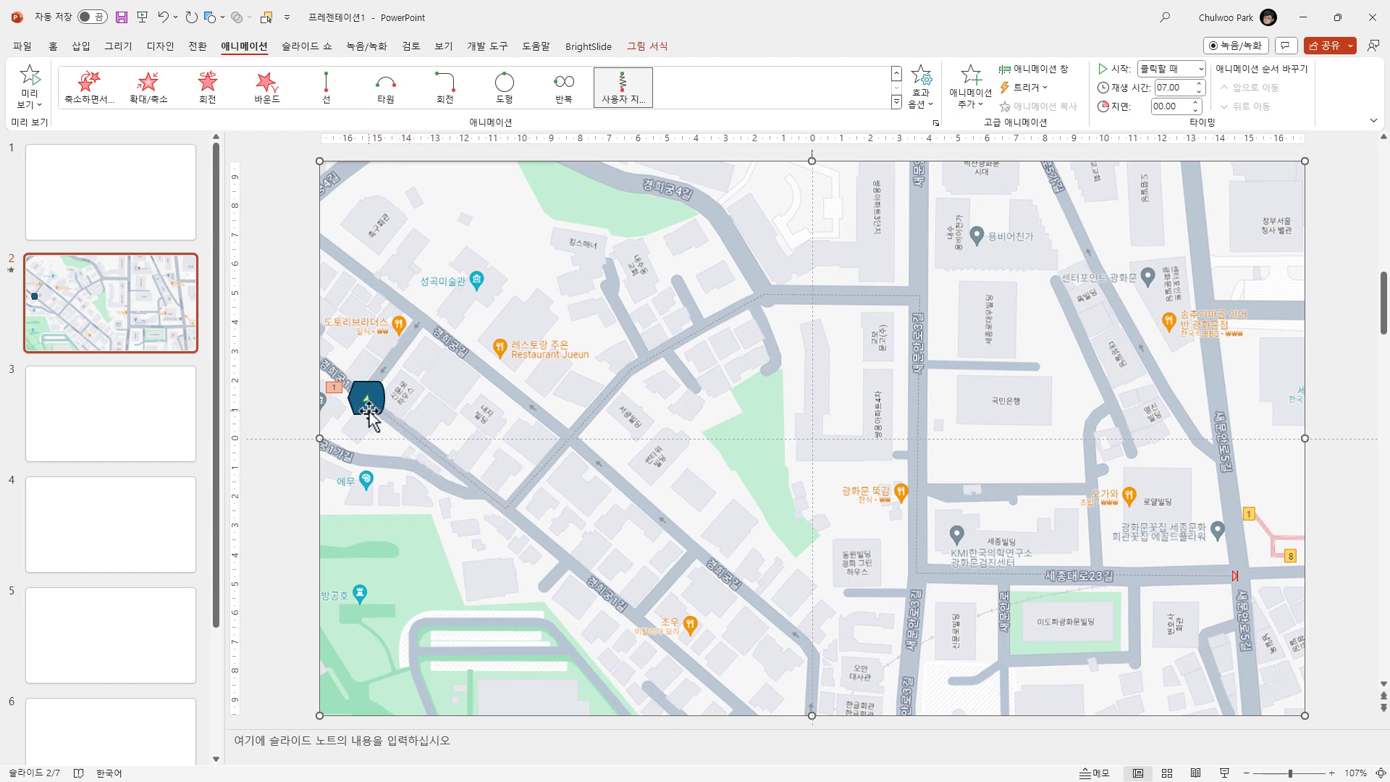
- Duplicate slide 2 and delete the animated shape from the copy
click(153, 330)
key(ctrl+d)
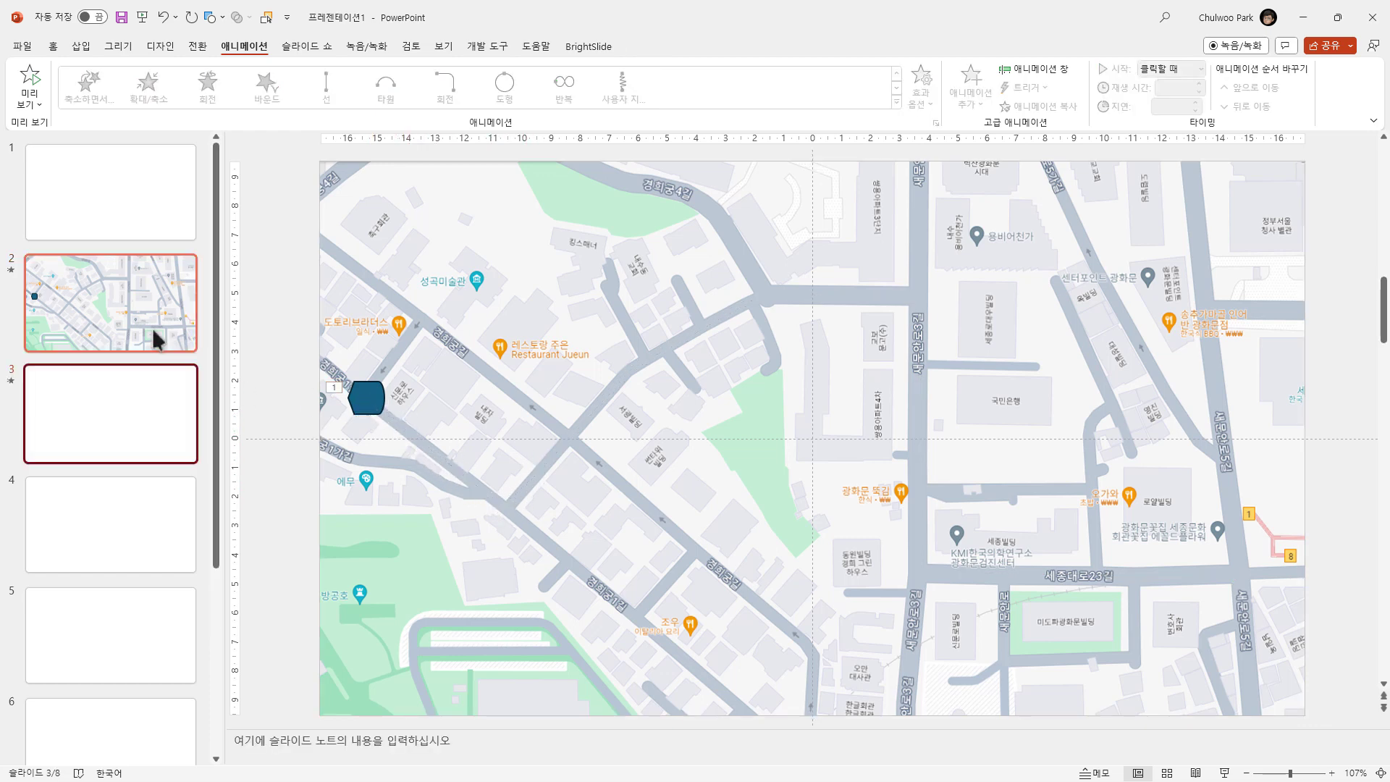
click(365, 400)
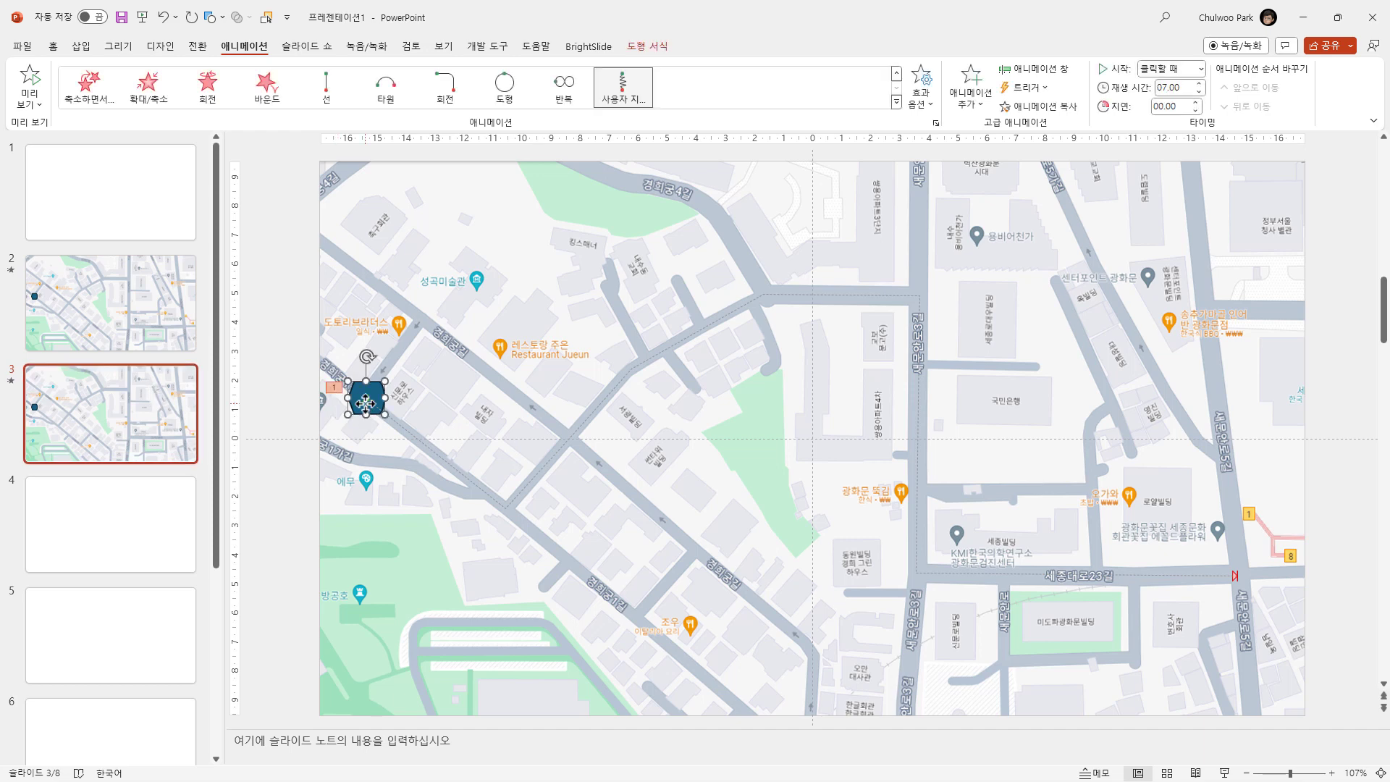
key(Delete)
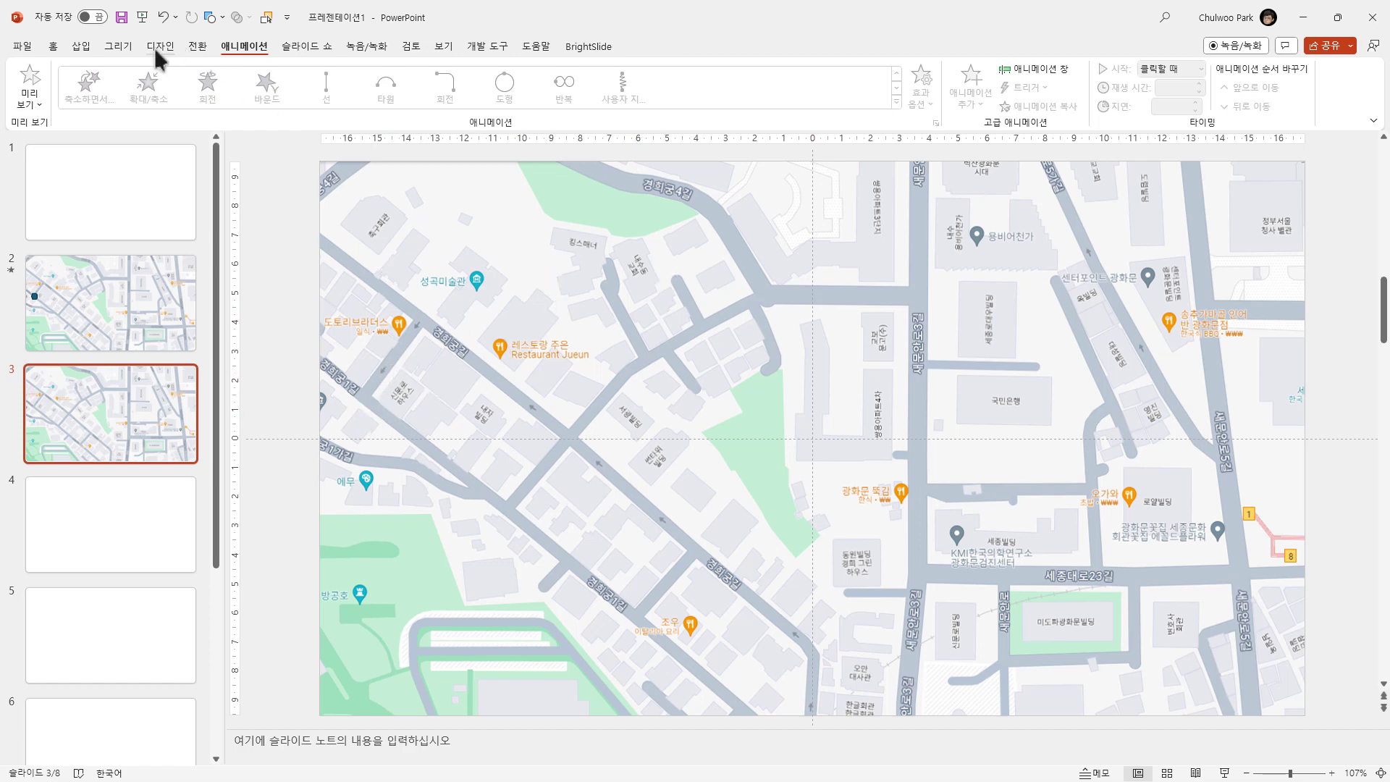
click(225, 18)
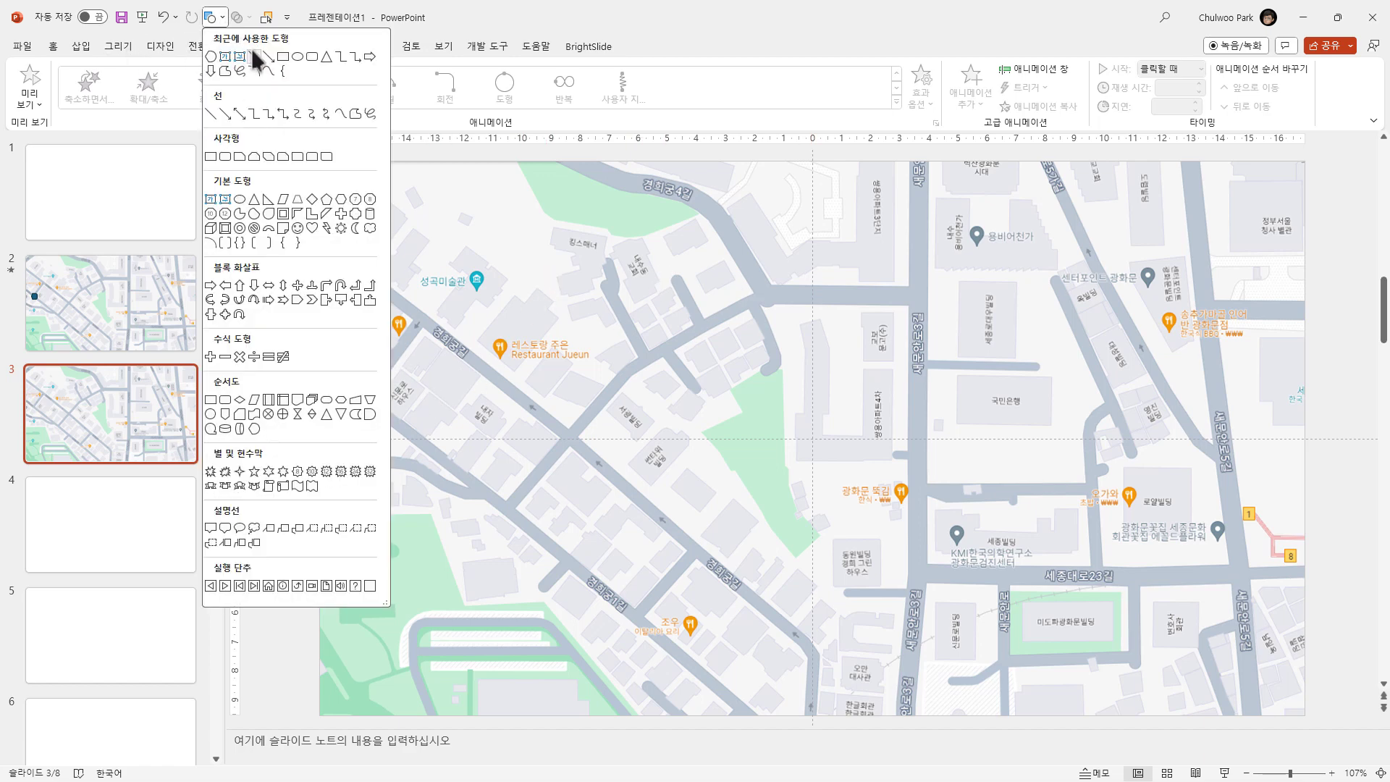
click(252, 53)
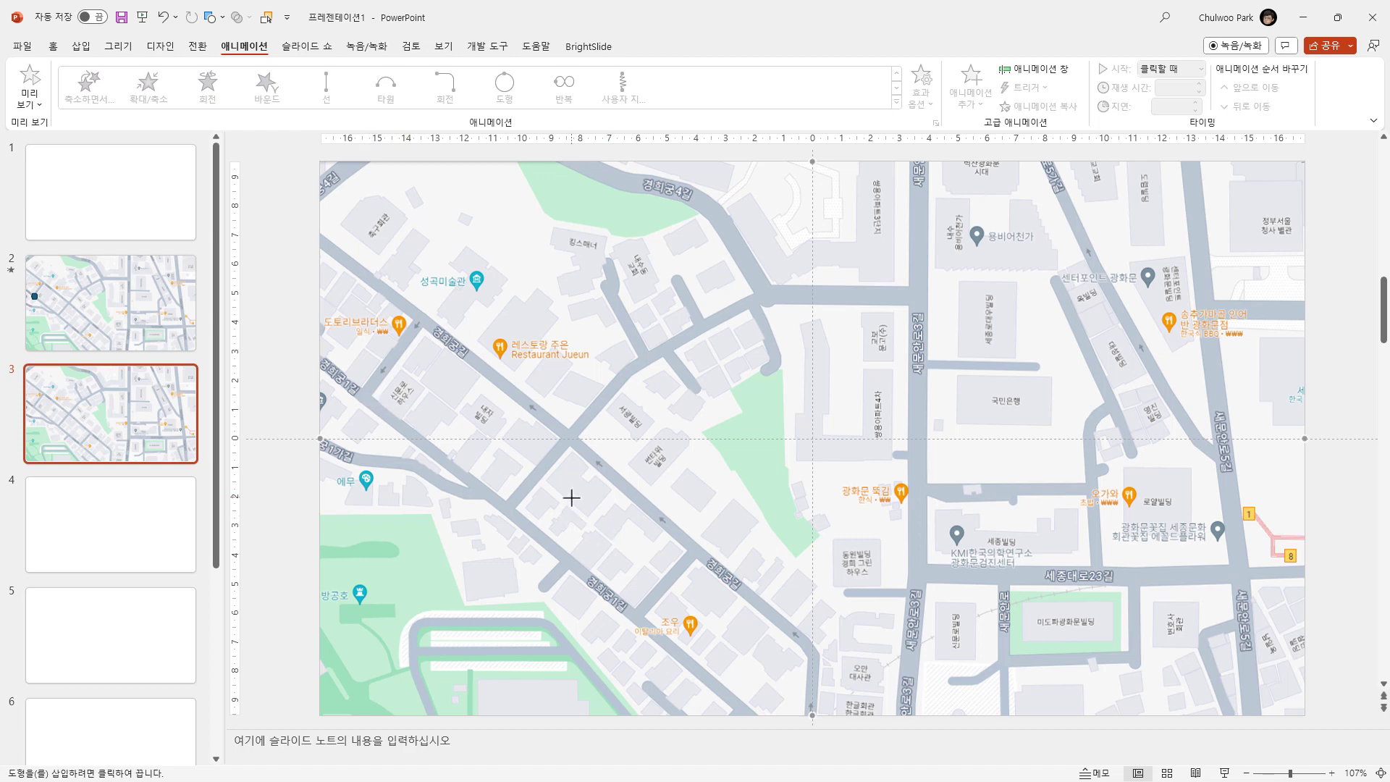
key(Escape)
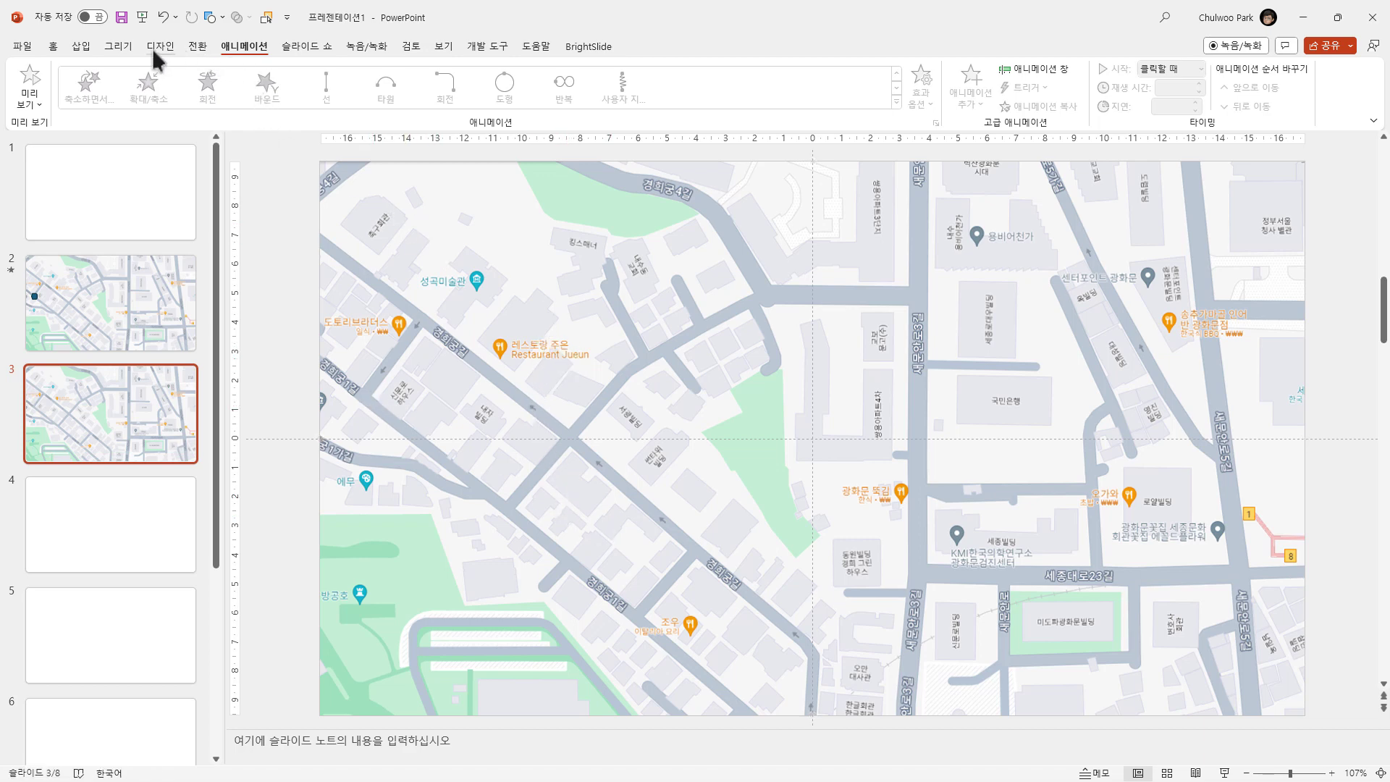
click(83, 48)
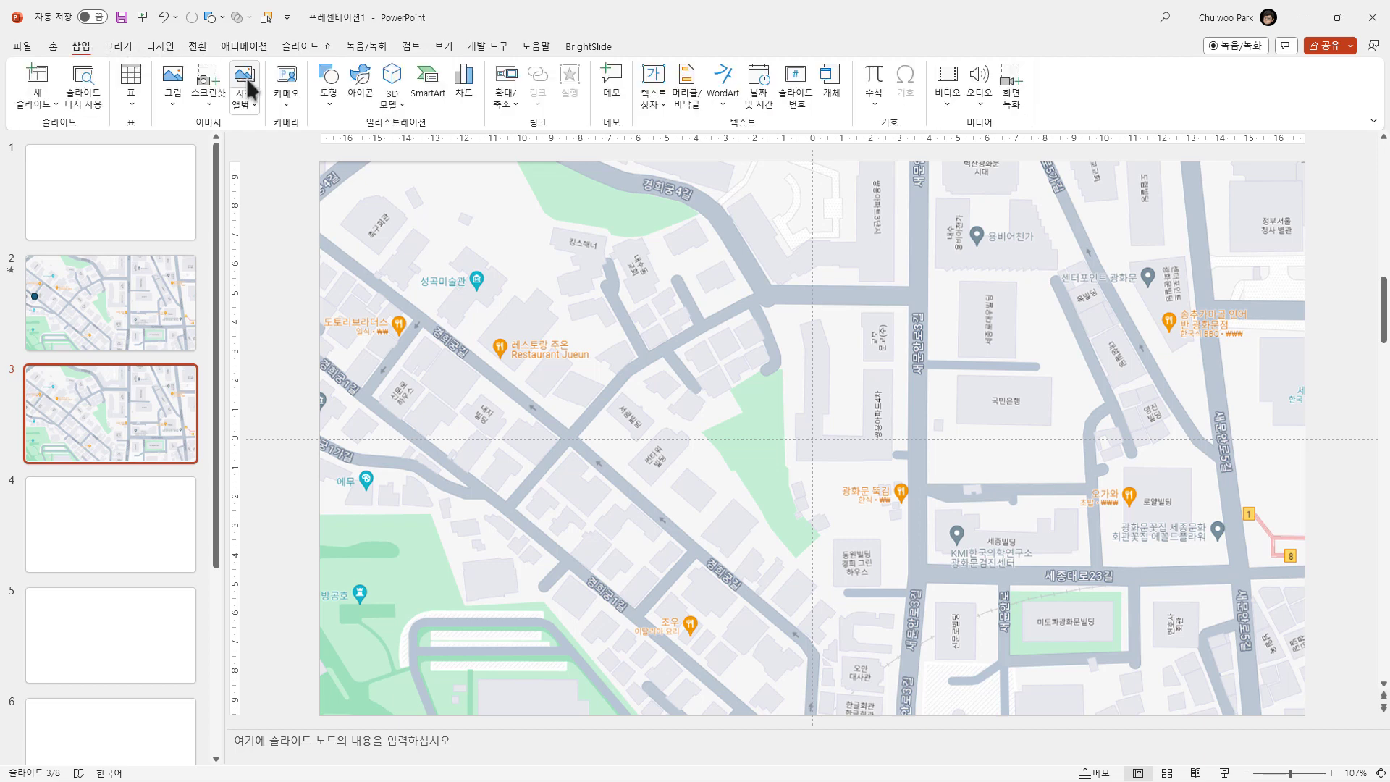
click(327, 101)
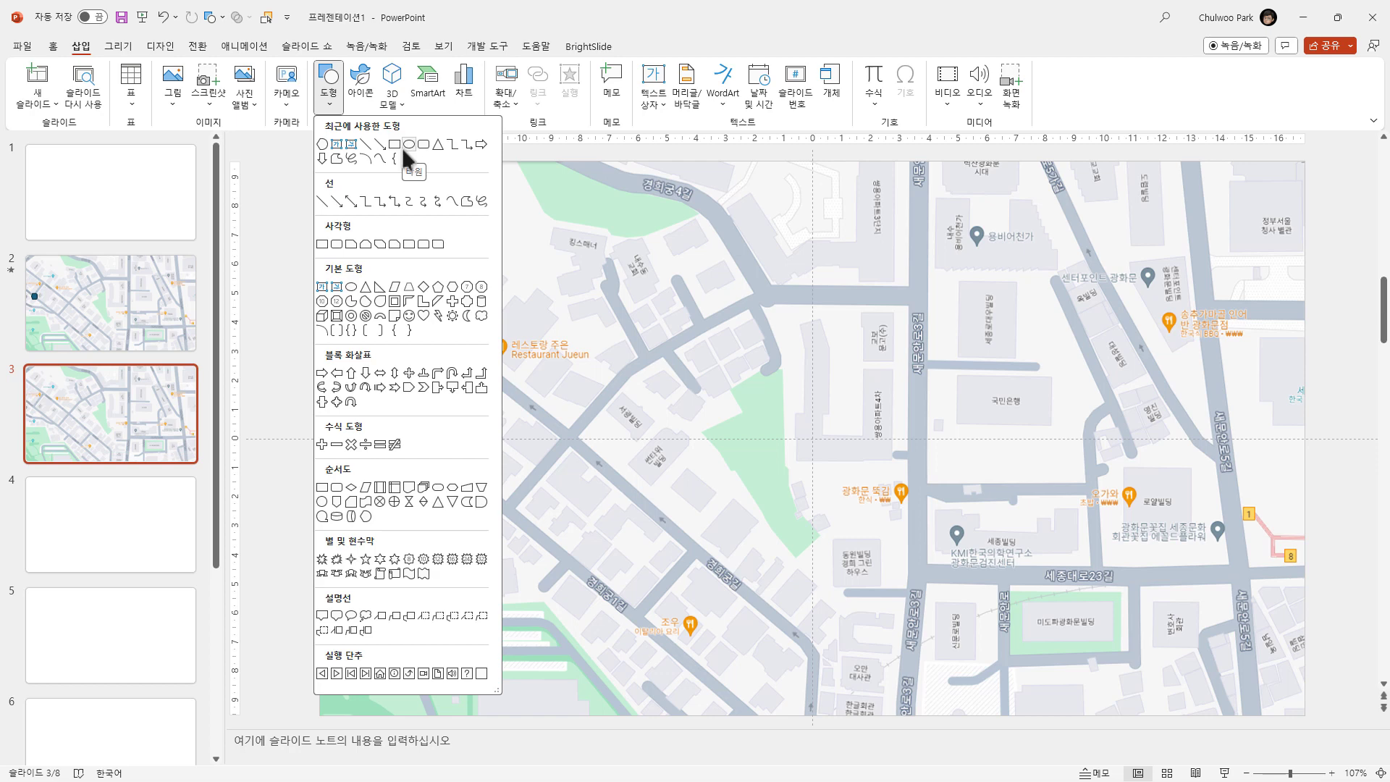
click(676, 42)
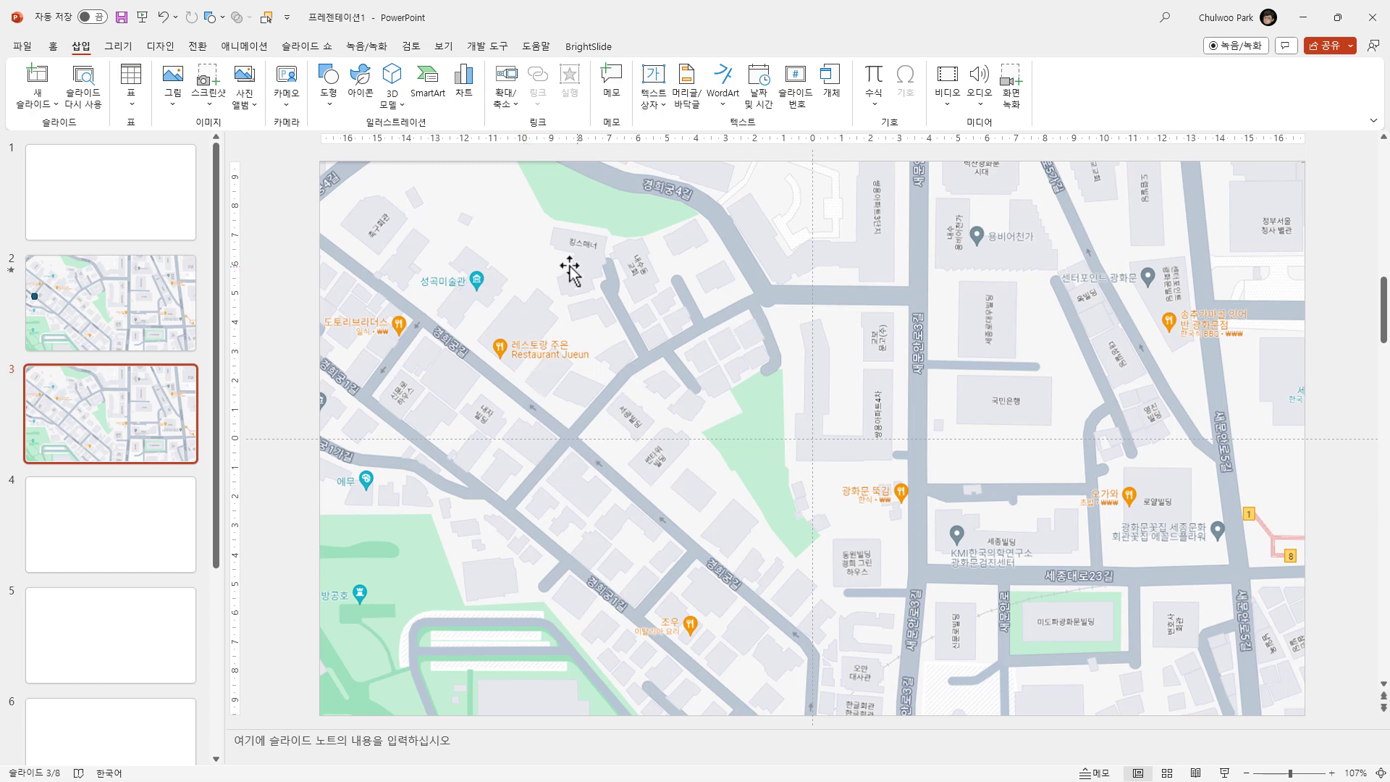
- Draw an open freeform line along the same road route on slide 3's map, about 9.66 cm high and 30.36 cm wide
click(223, 19)
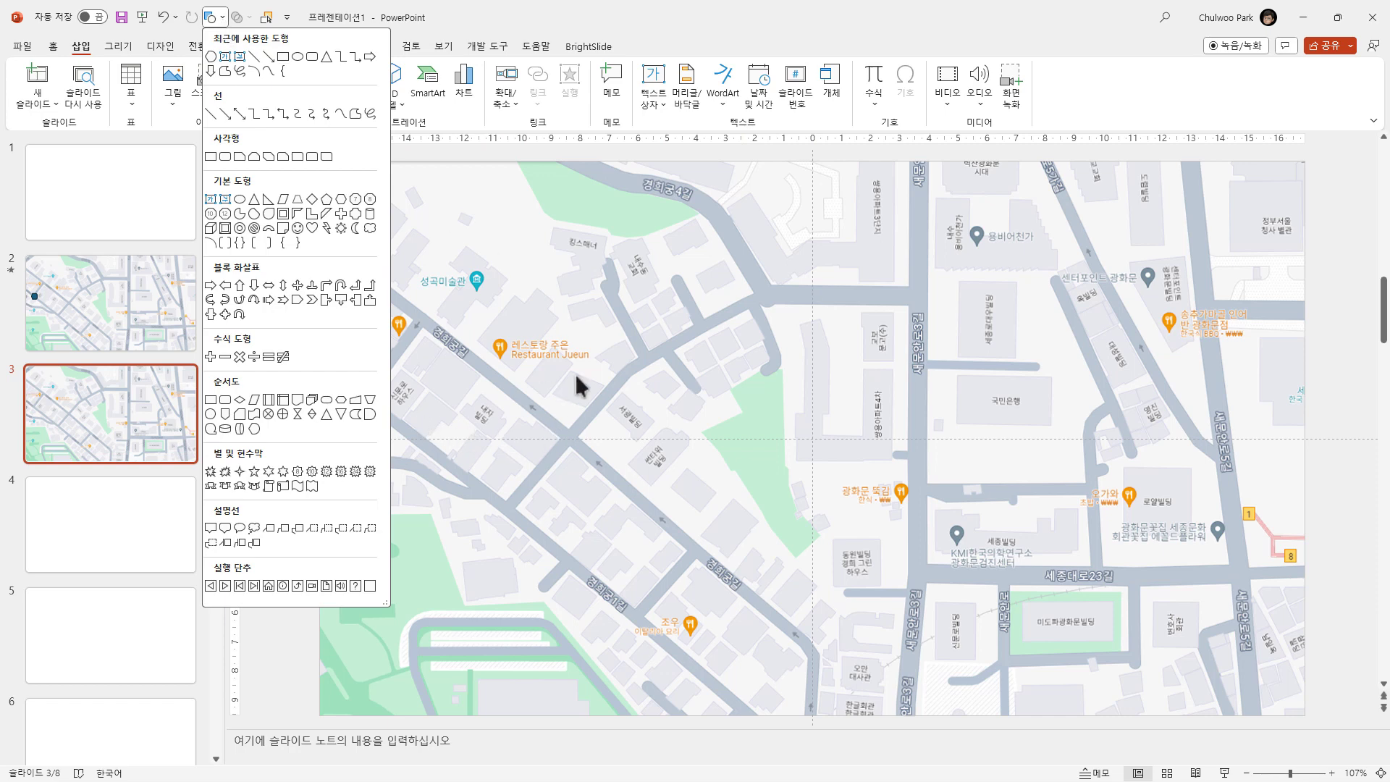
click(224, 72)
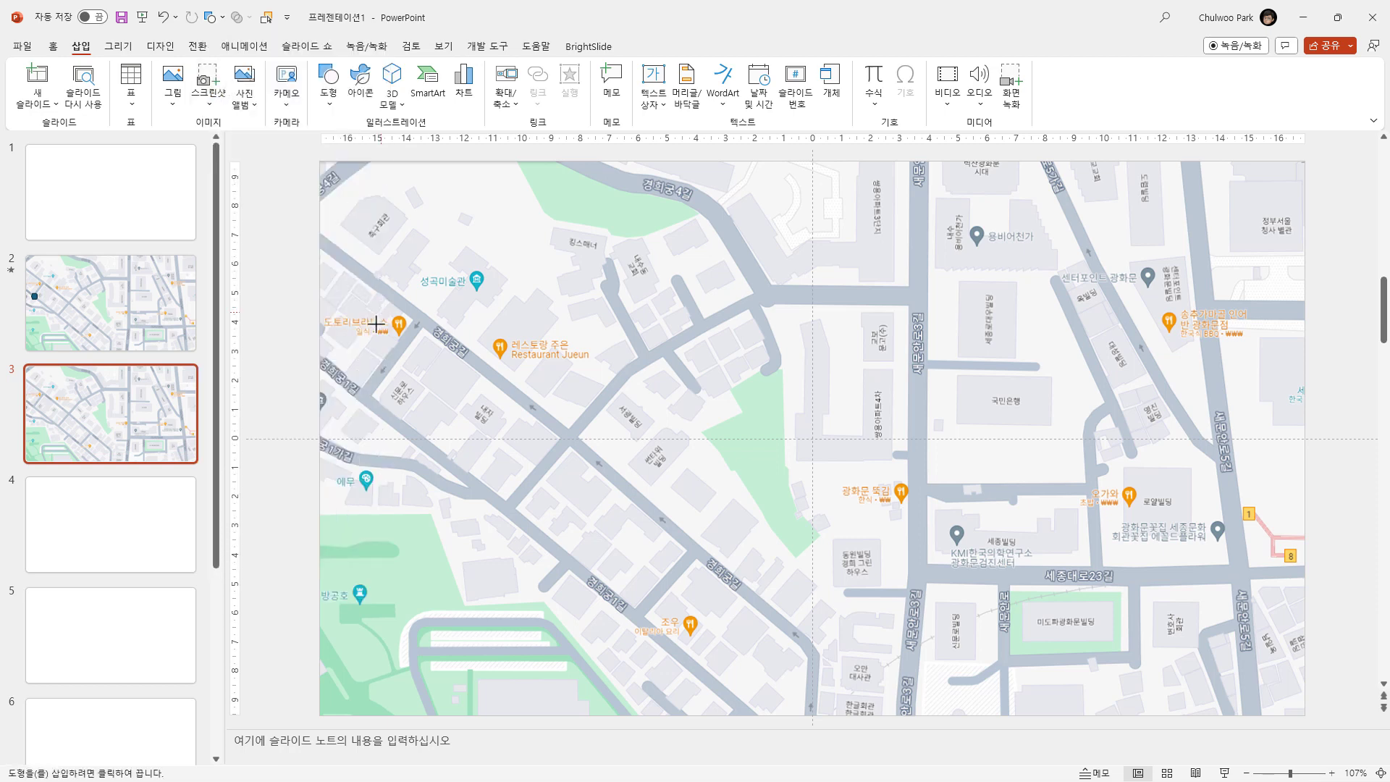
click(361, 396)
click(630, 369)
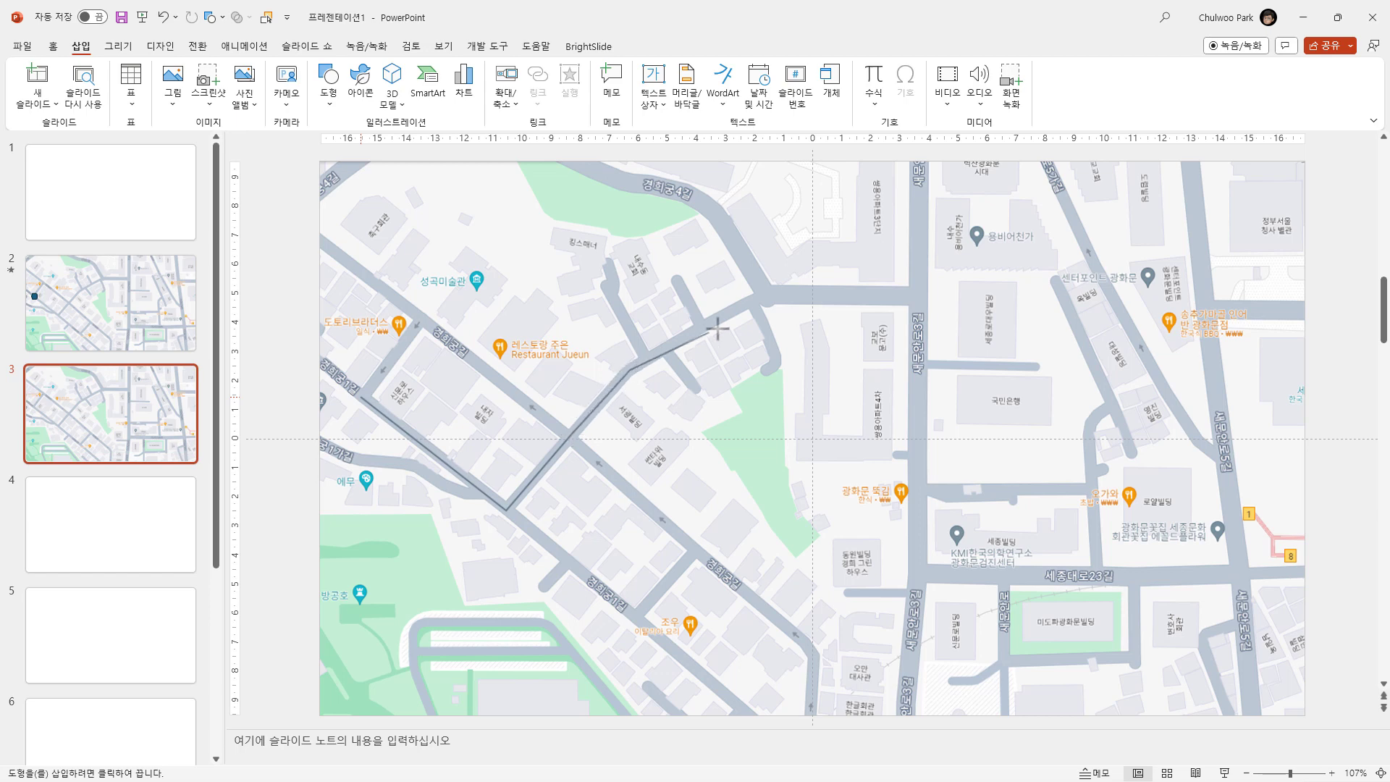
click(766, 293)
click(920, 295)
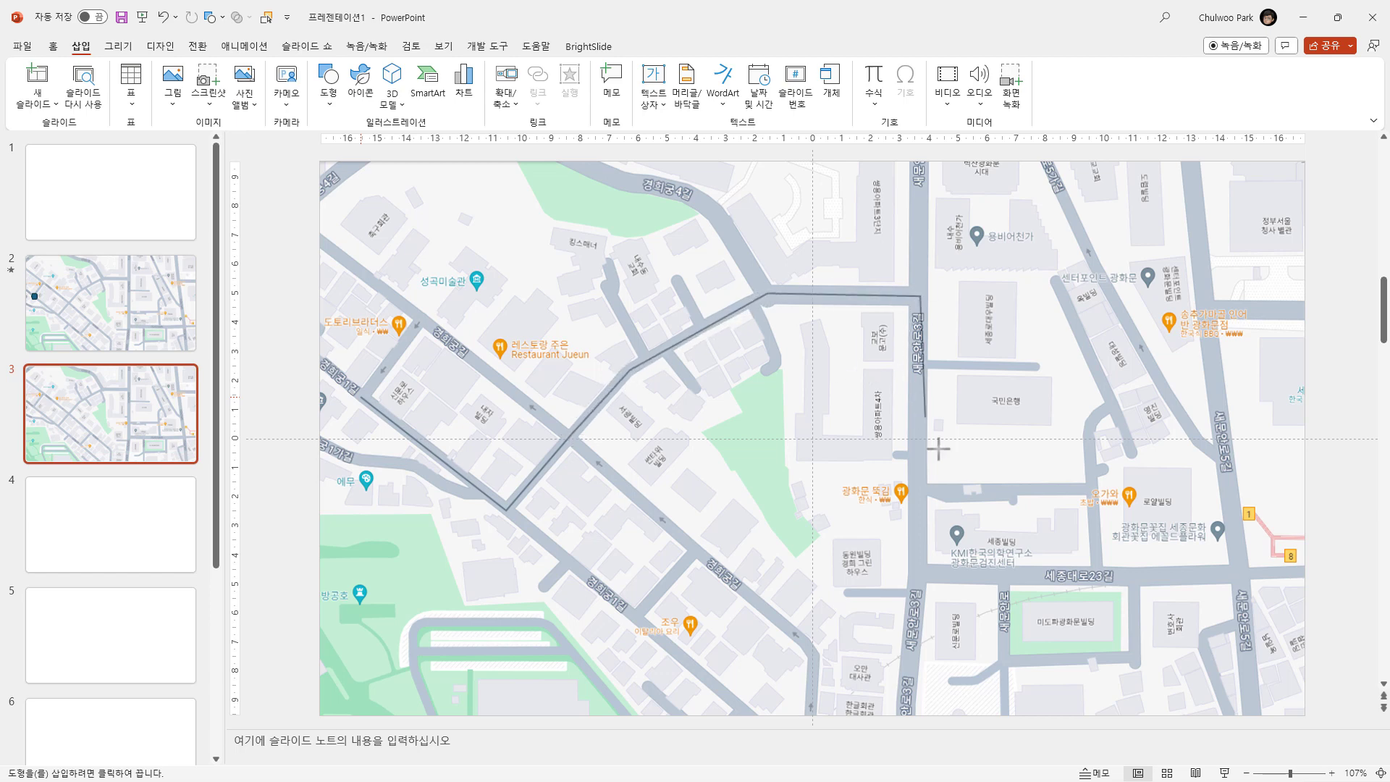
click(918, 572)
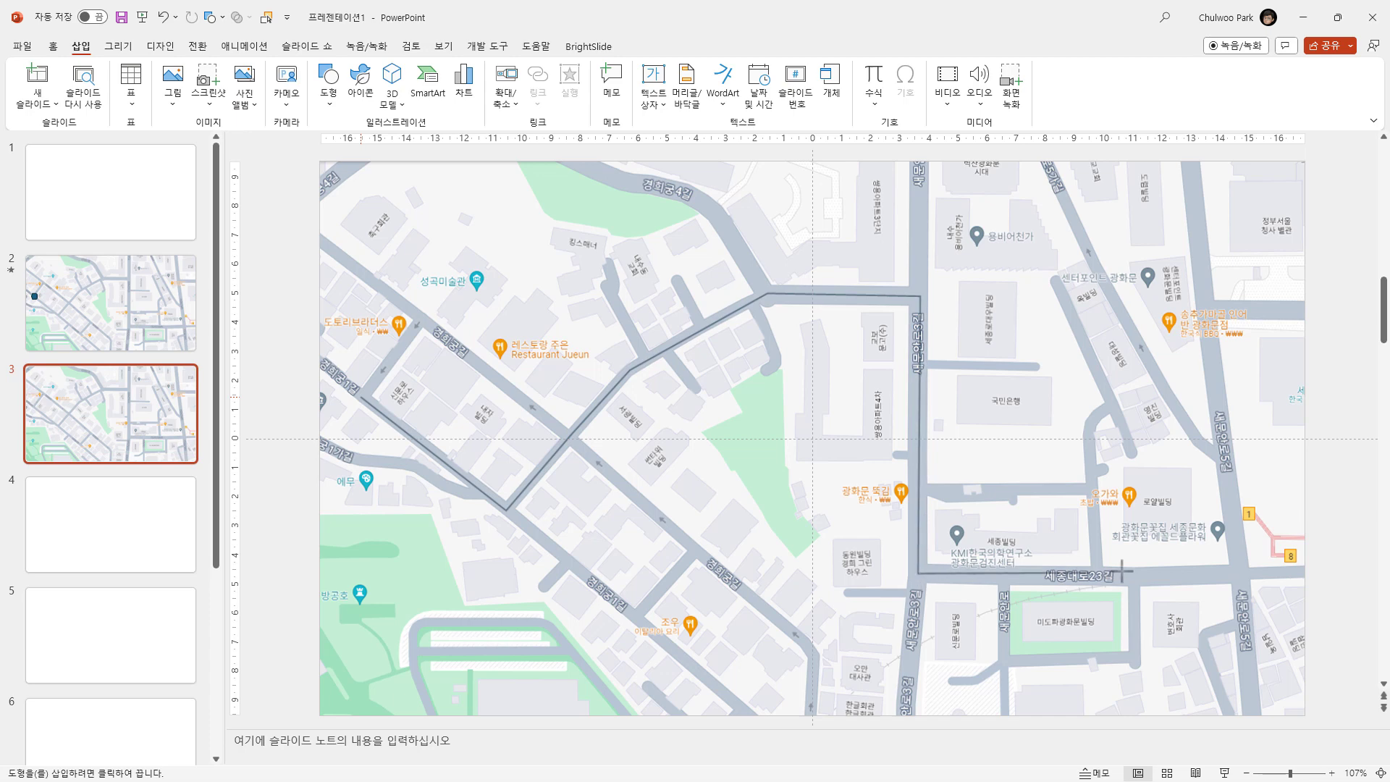
double_click(1243, 574)
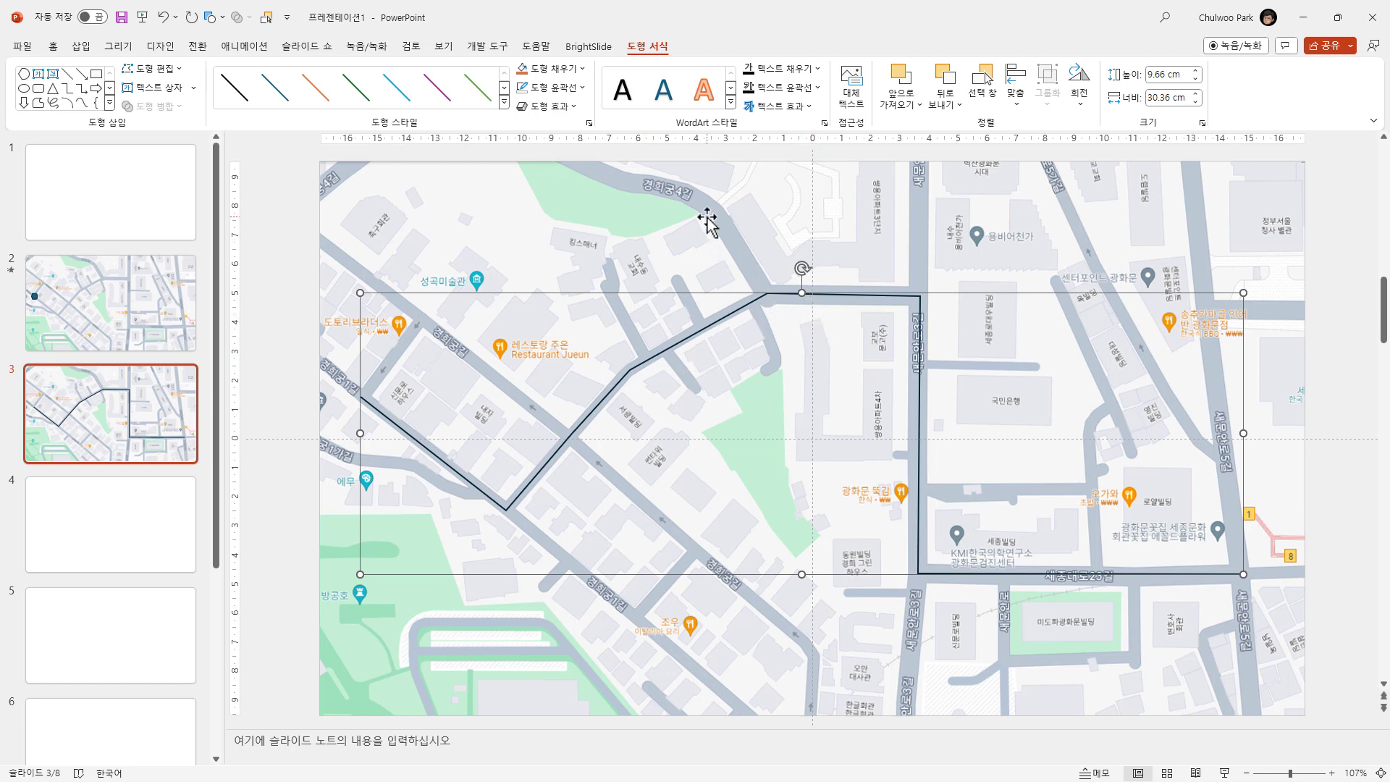
click(584, 87)
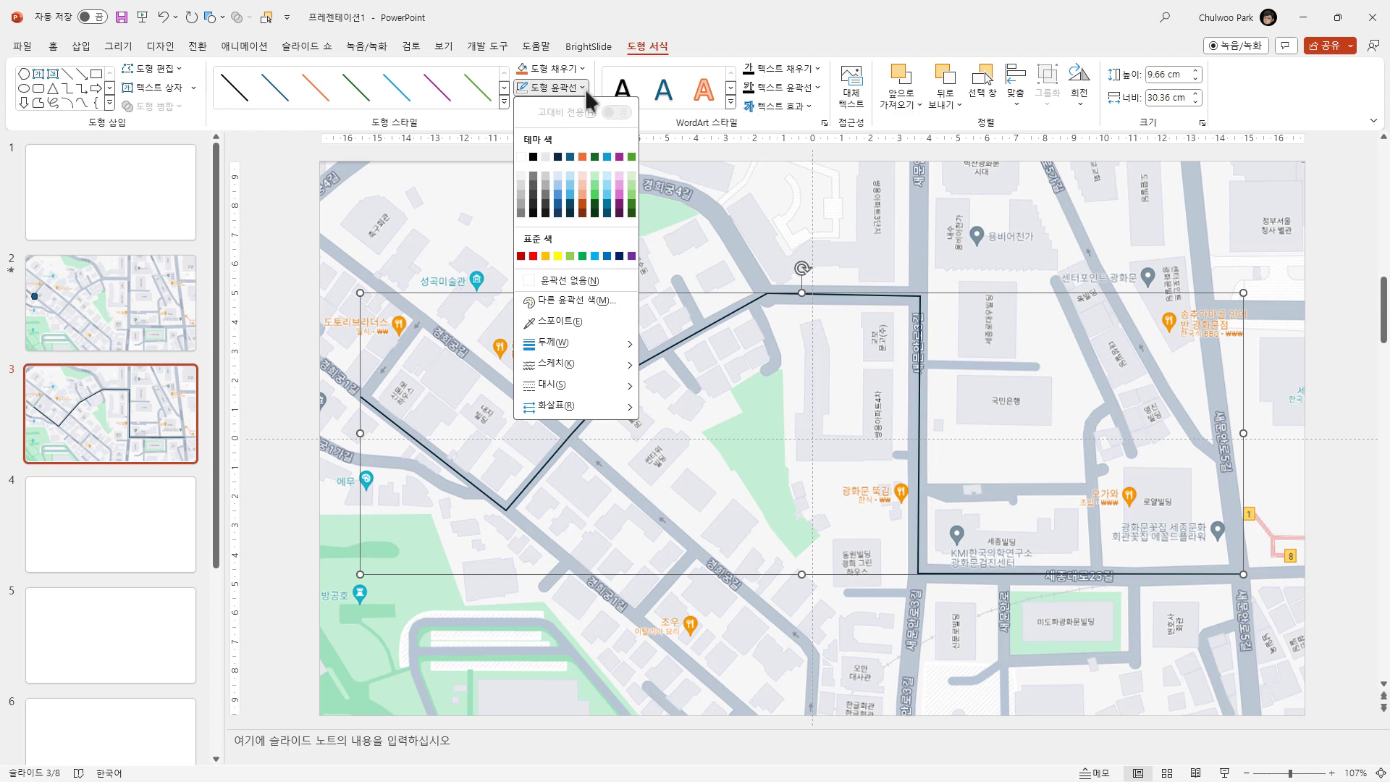
click(581, 70)
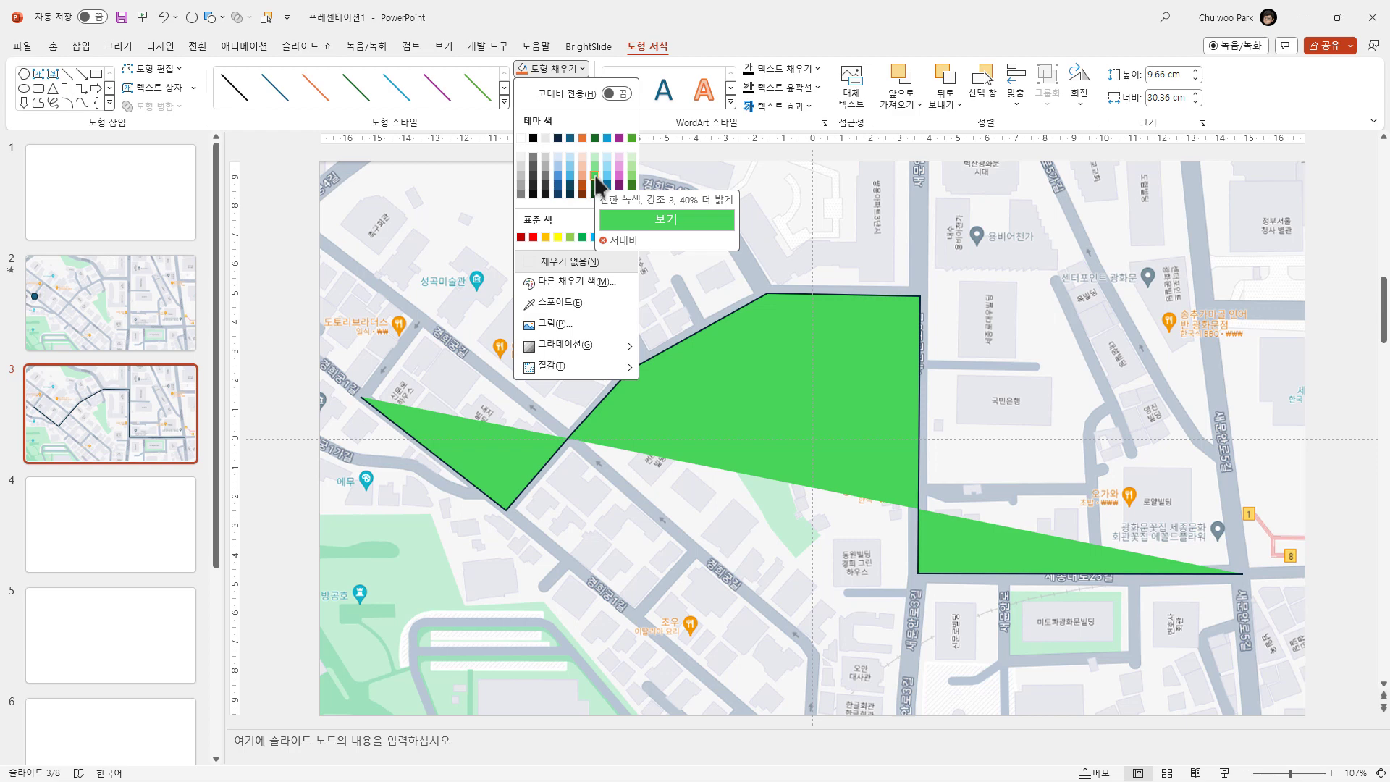
click(716, 25)
- Increase the freeform route line's outline weight to 11.25 pt
click(580, 88)
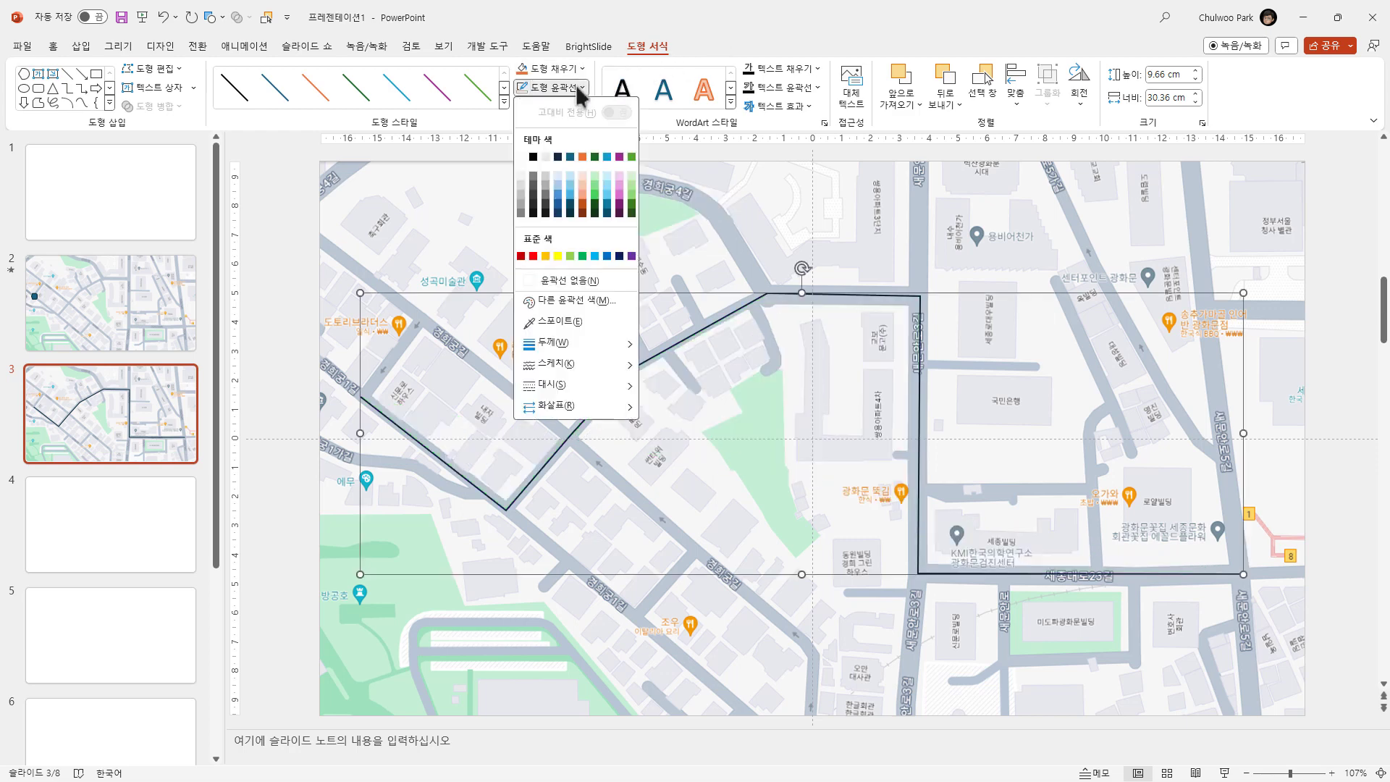
mouse_move(588, 350)
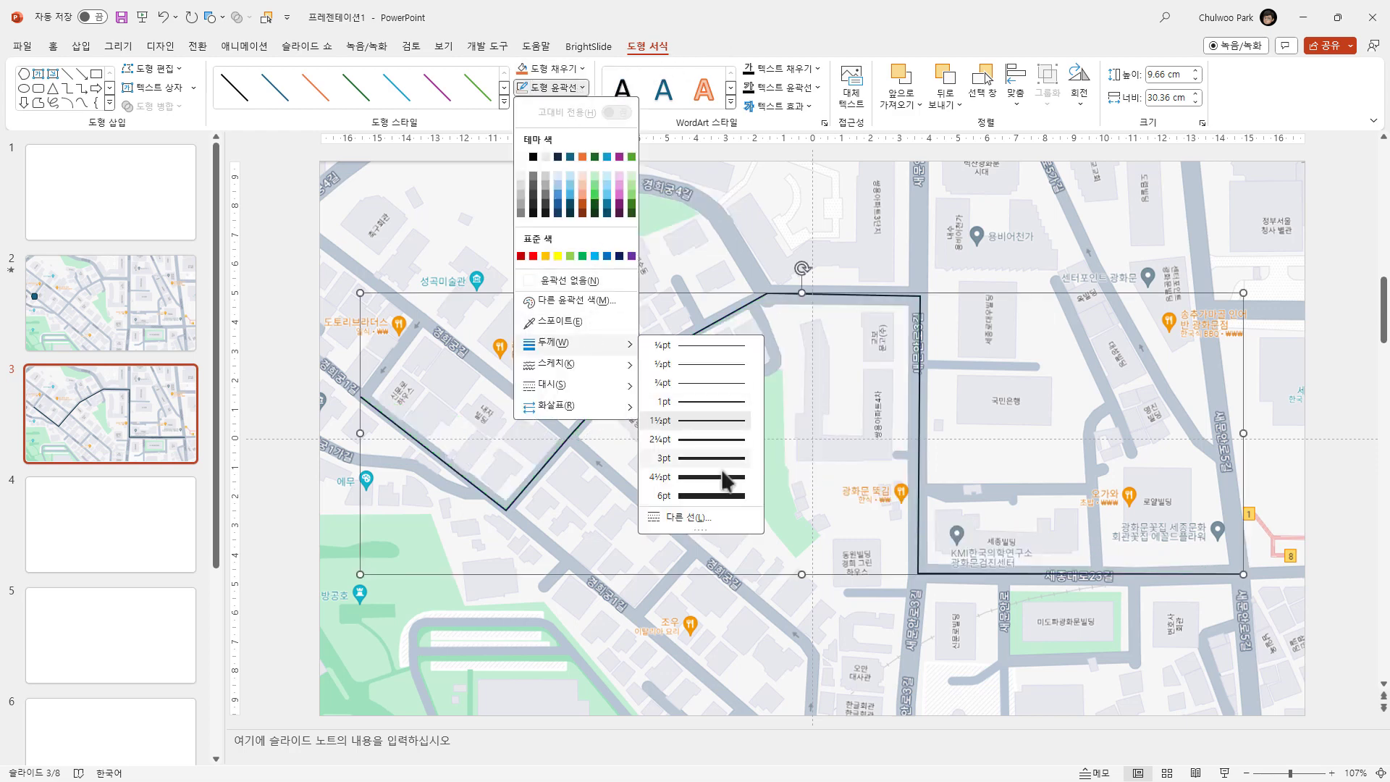
click(723, 498)
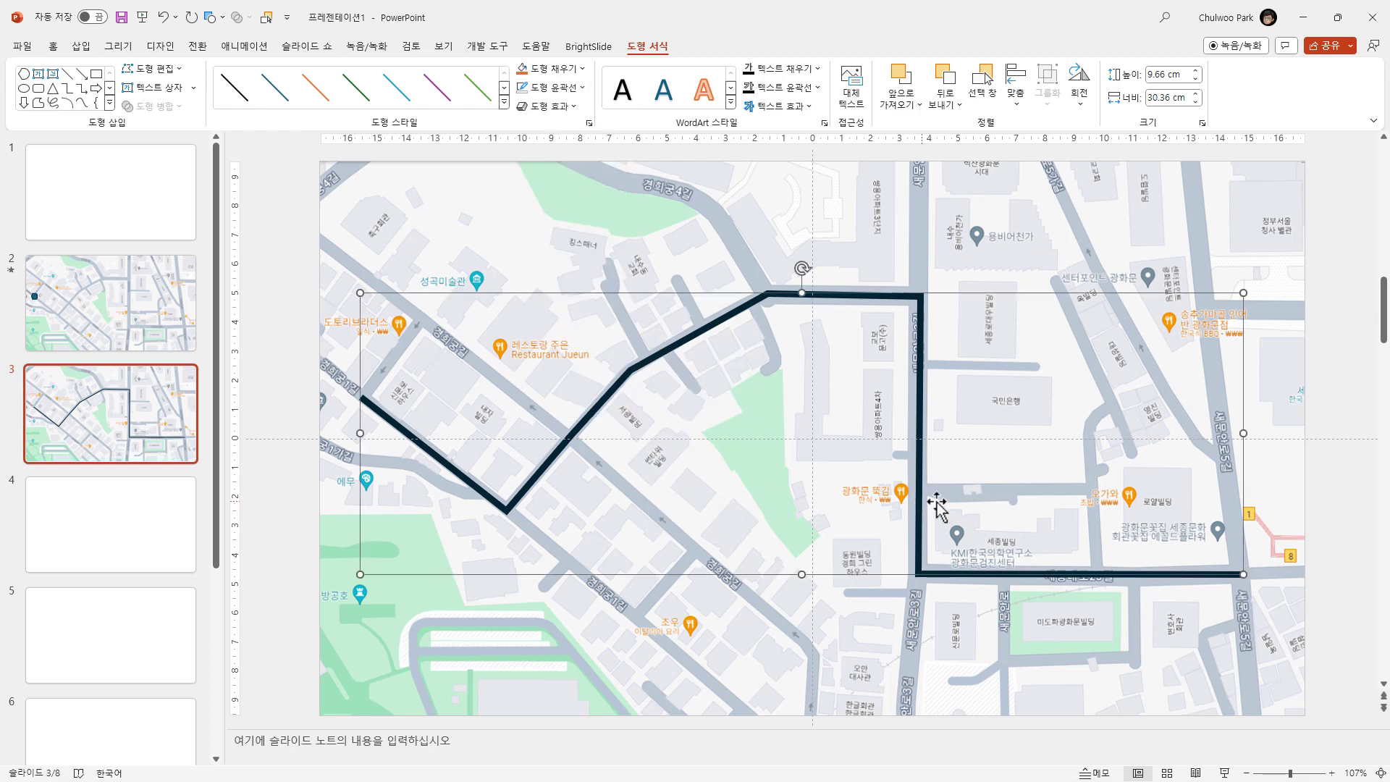
click(1201, 123)
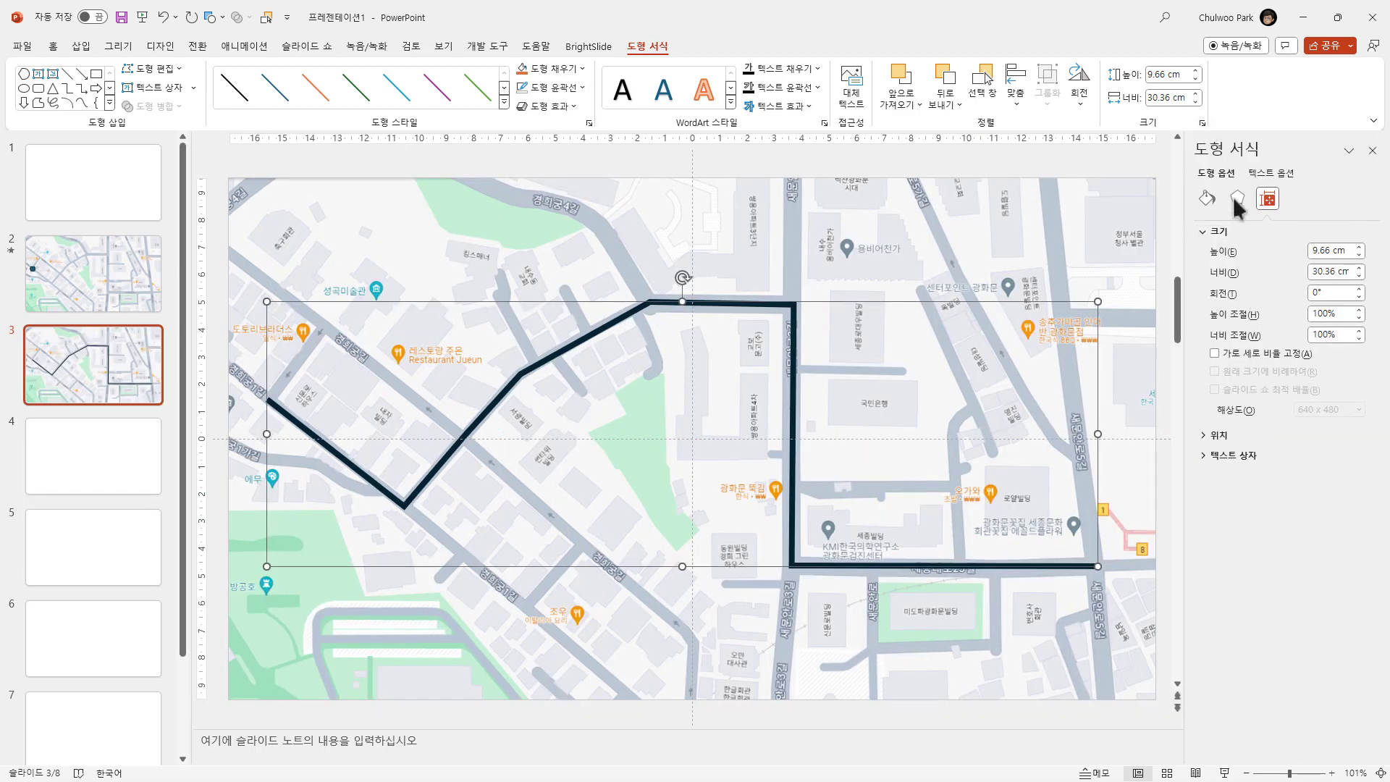
click(1206, 198)
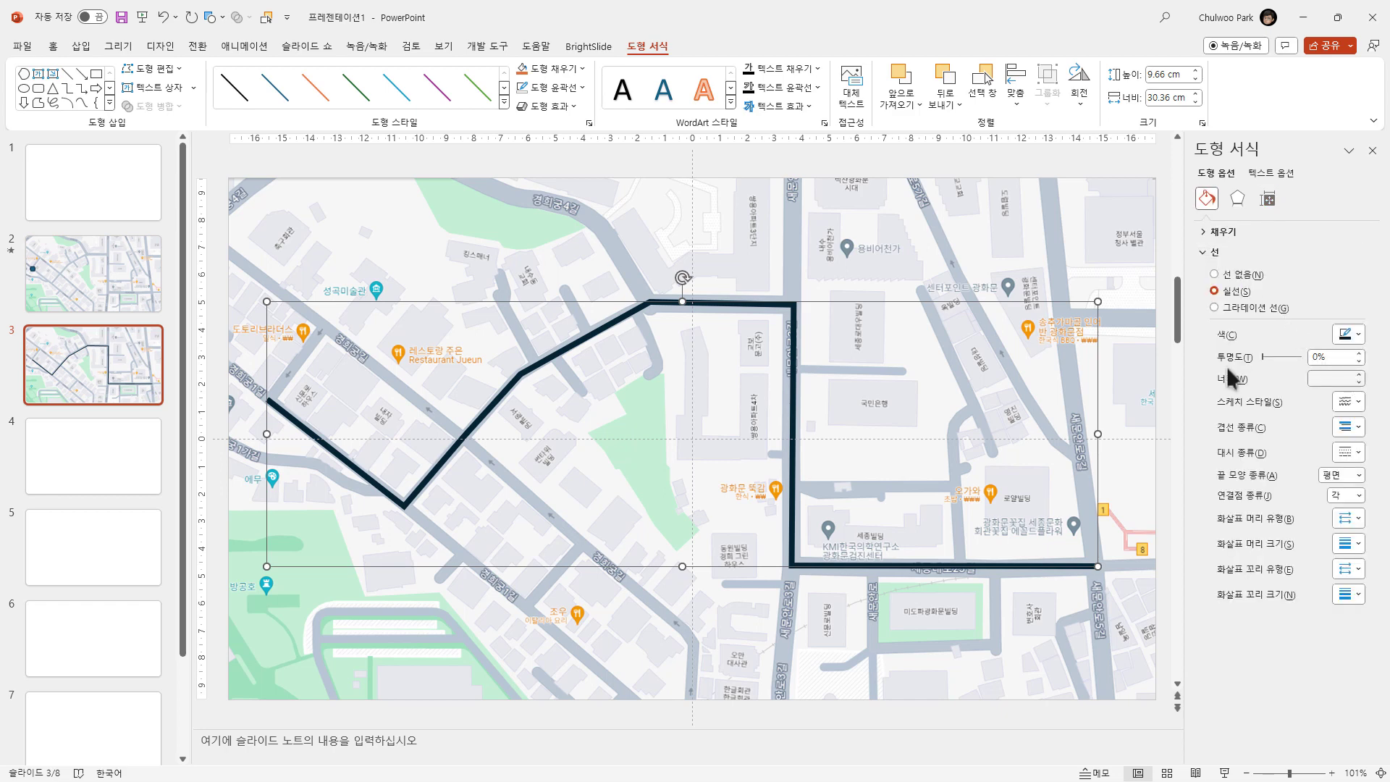
click(1359, 375)
click(1359, 374)
click(1359, 374)
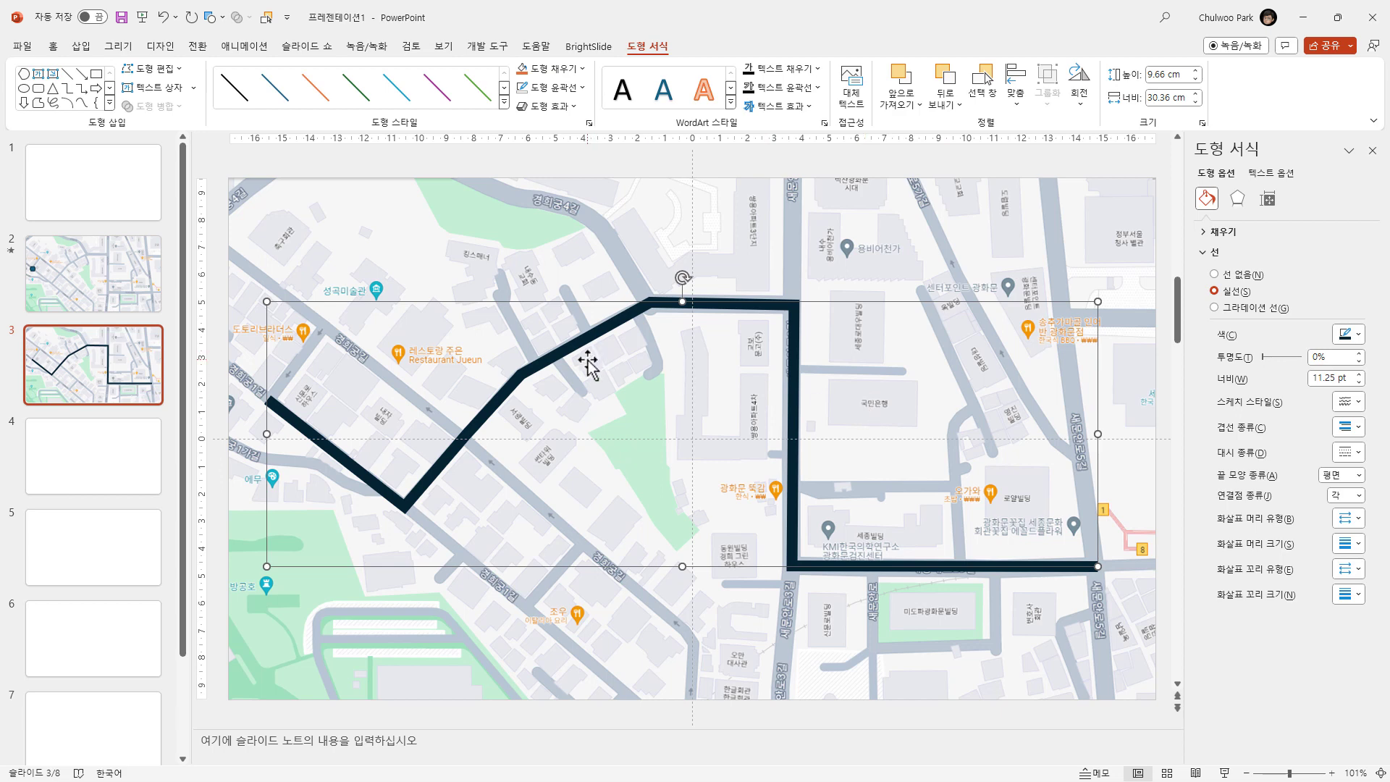
- Apply the 닦아내기 (Wipe) animation to the route line with the direction 왼쪽에서 (From Left)
click(244, 46)
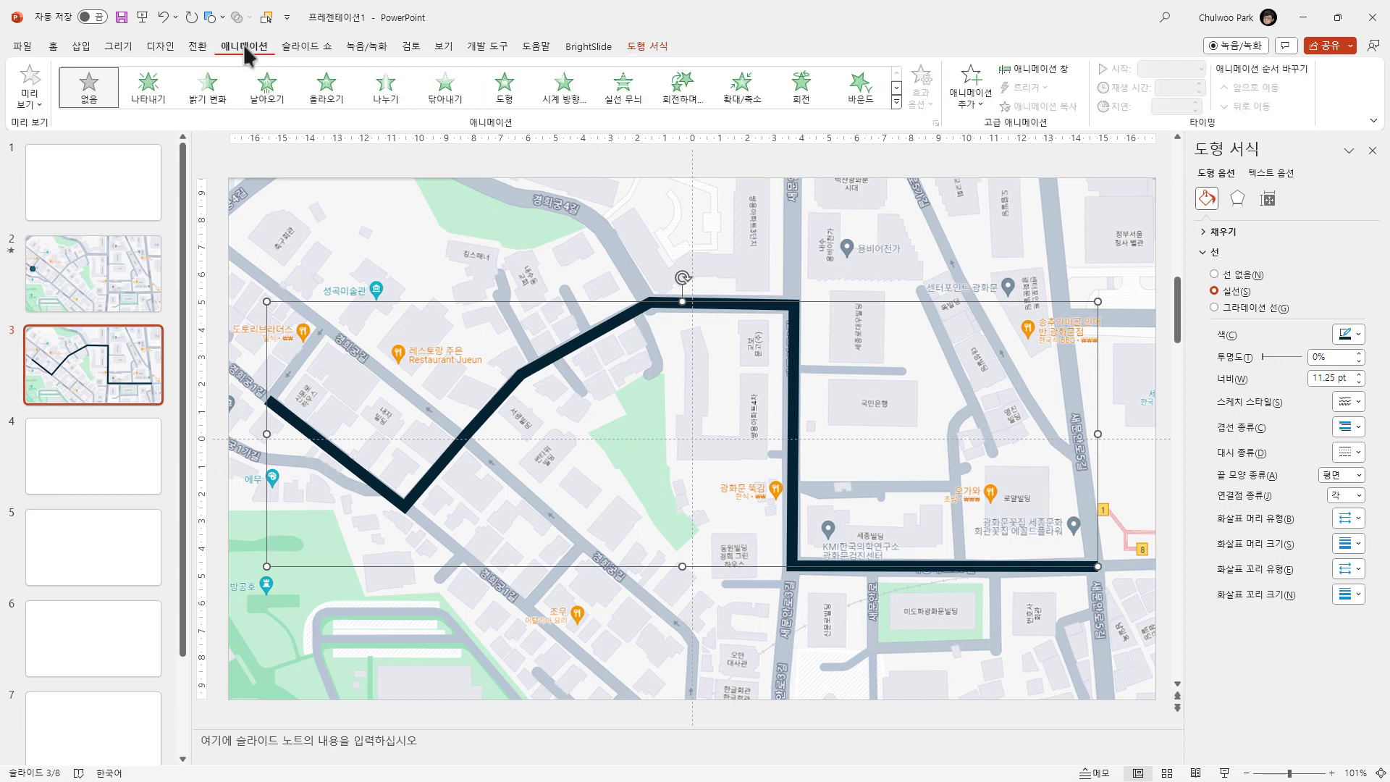
click(458, 88)
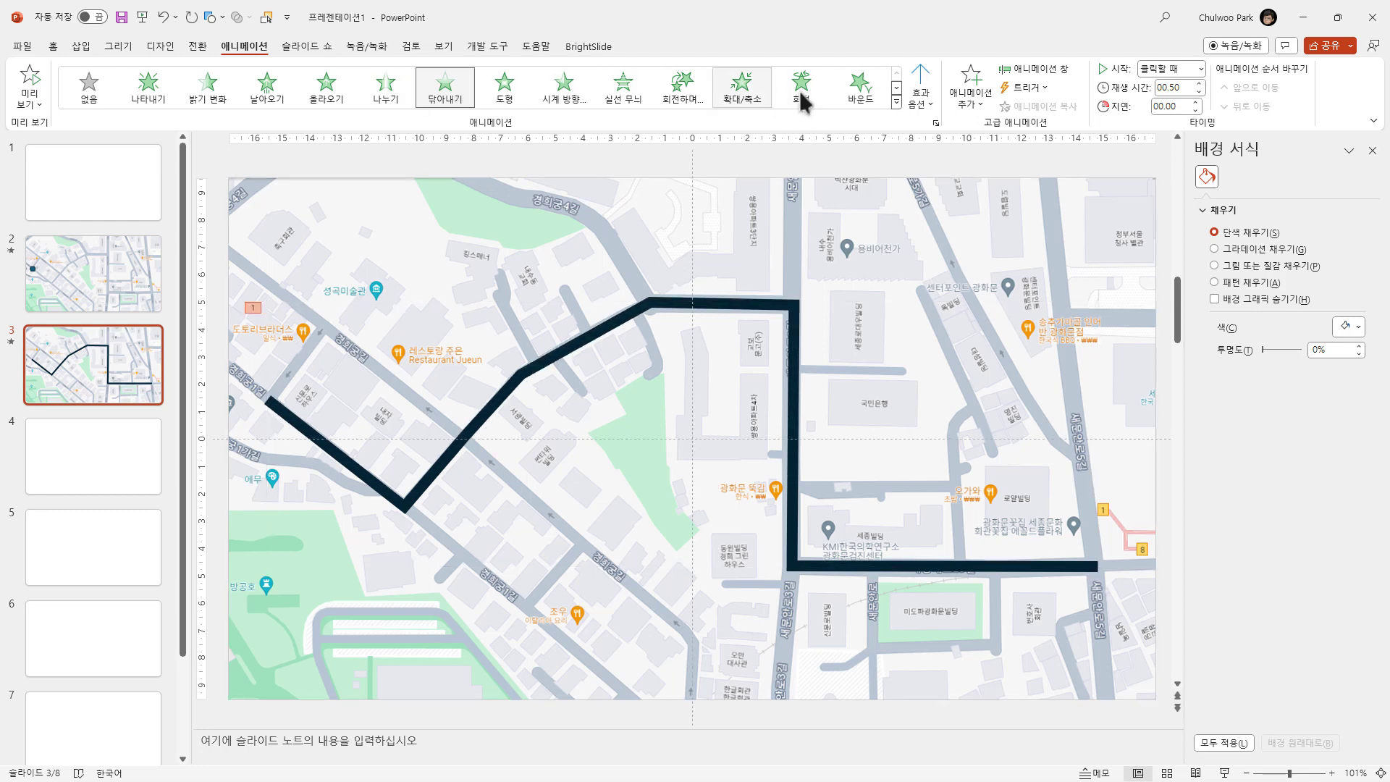
click(921, 102)
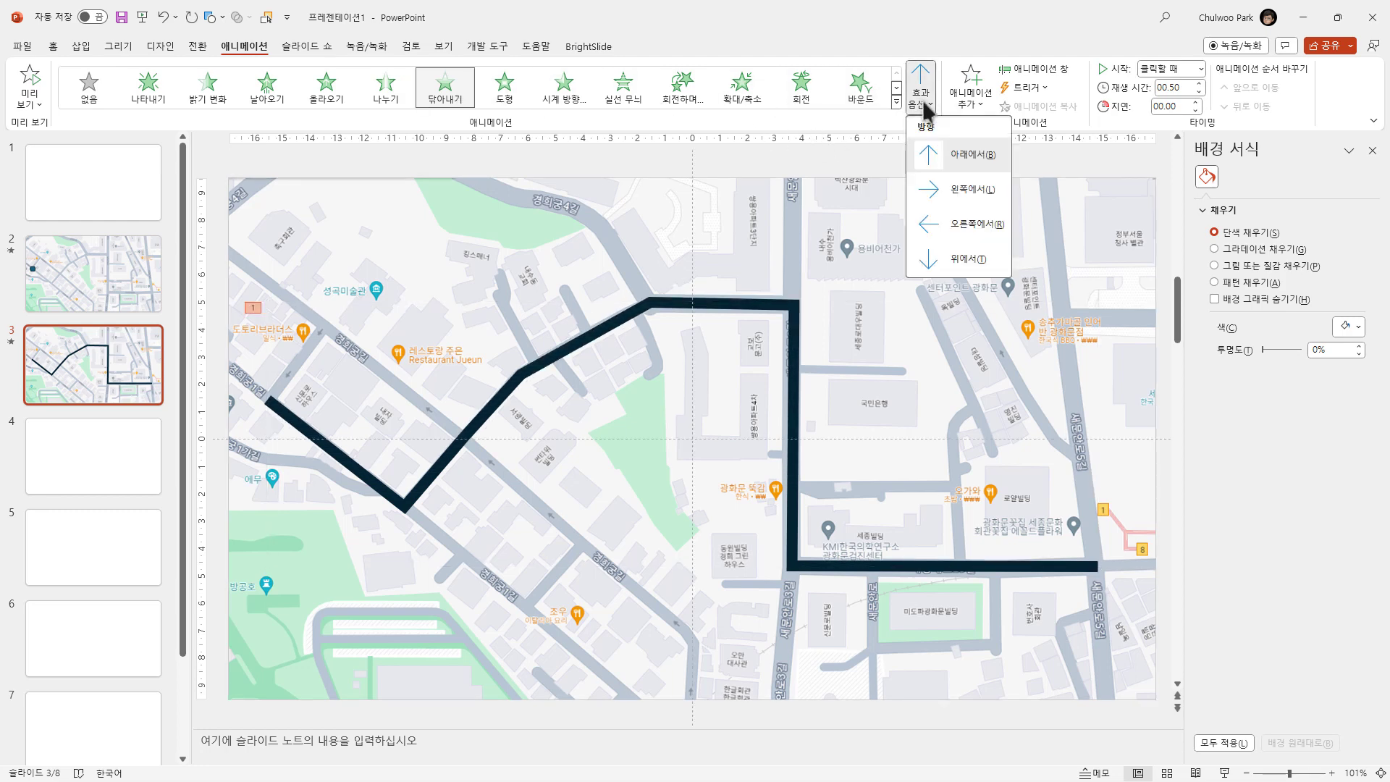
click(972, 193)
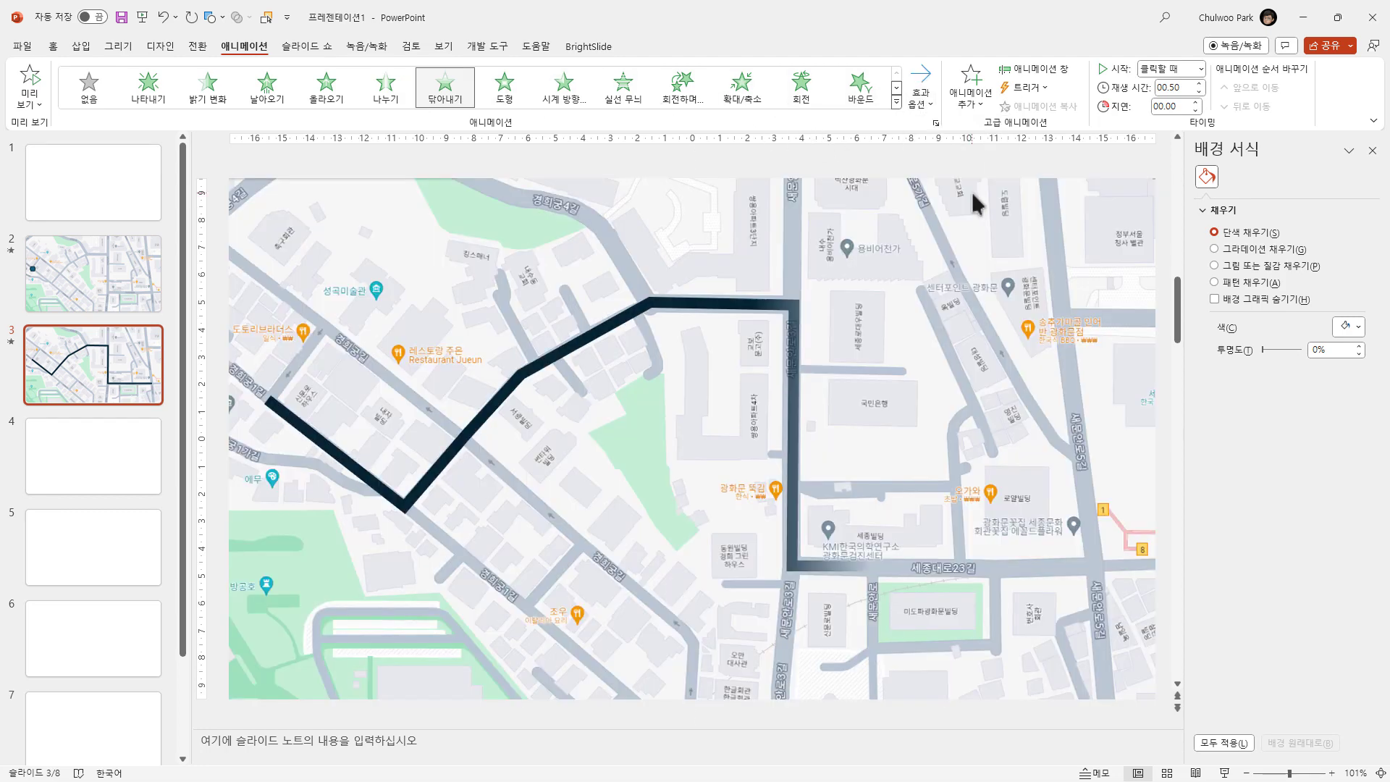
- Set the route line's wipe duration to 3 seconds and preview the animation
double_click(1181, 87)
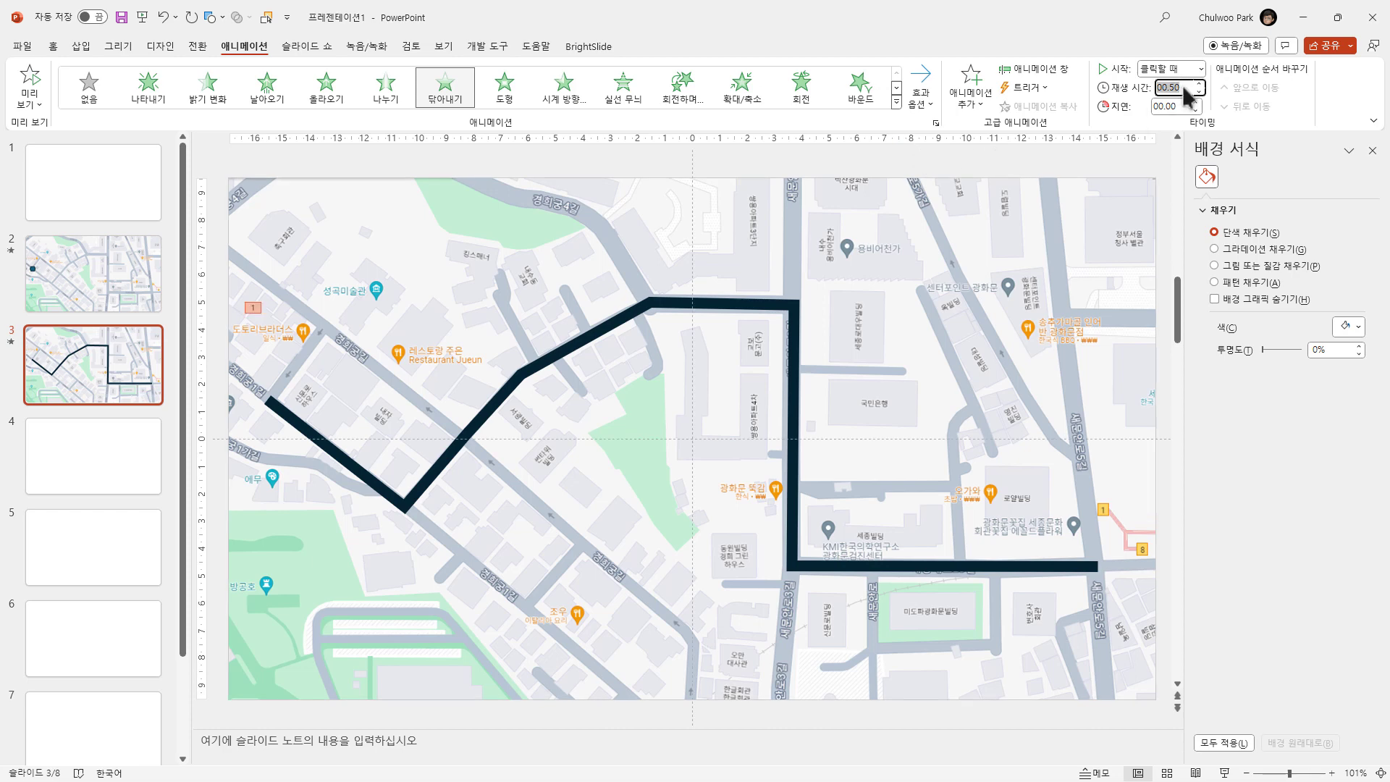
key(Return)
click(33, 83)
click(30, 86)
- Copy the animated route line from slide 3 onto blank slide 4
click(635, 316)
scroll(418, 450, down, 1)
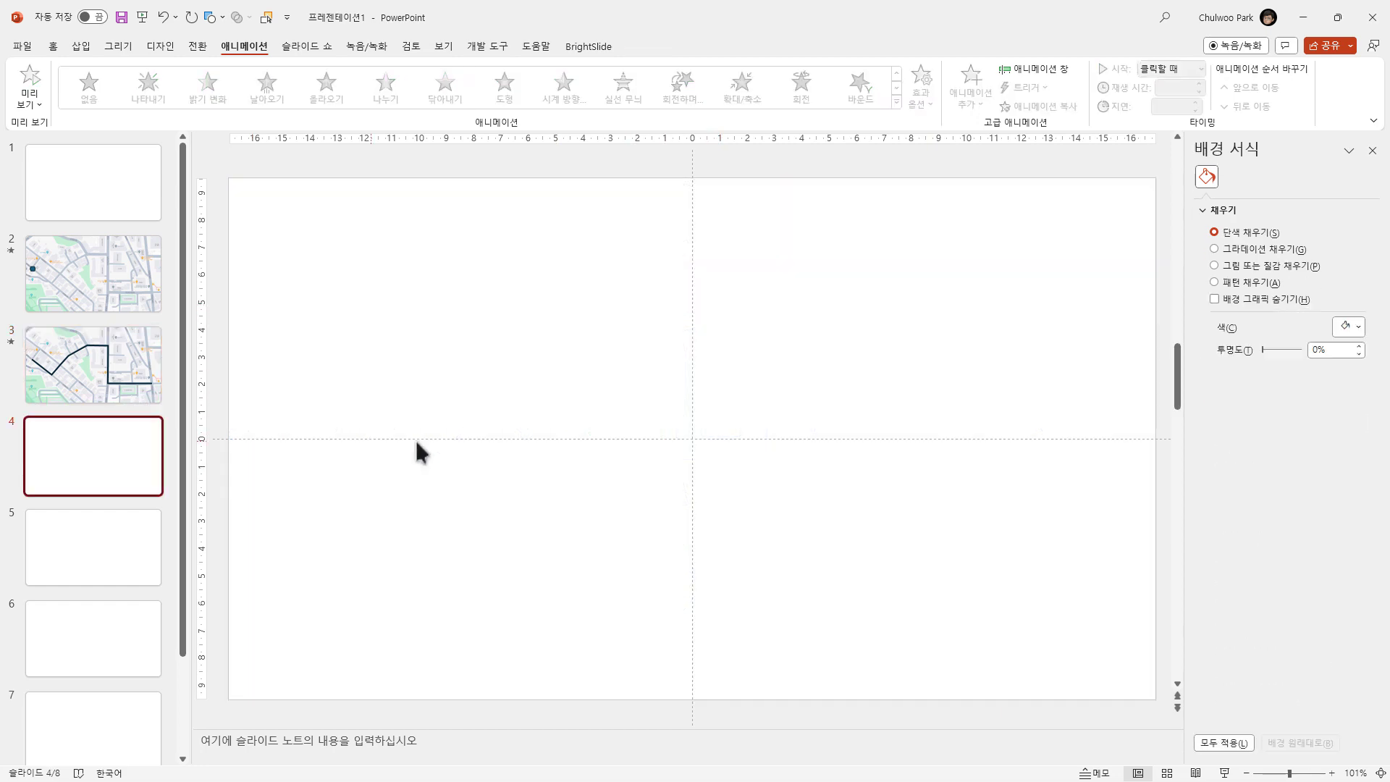
key(ctrl+v)
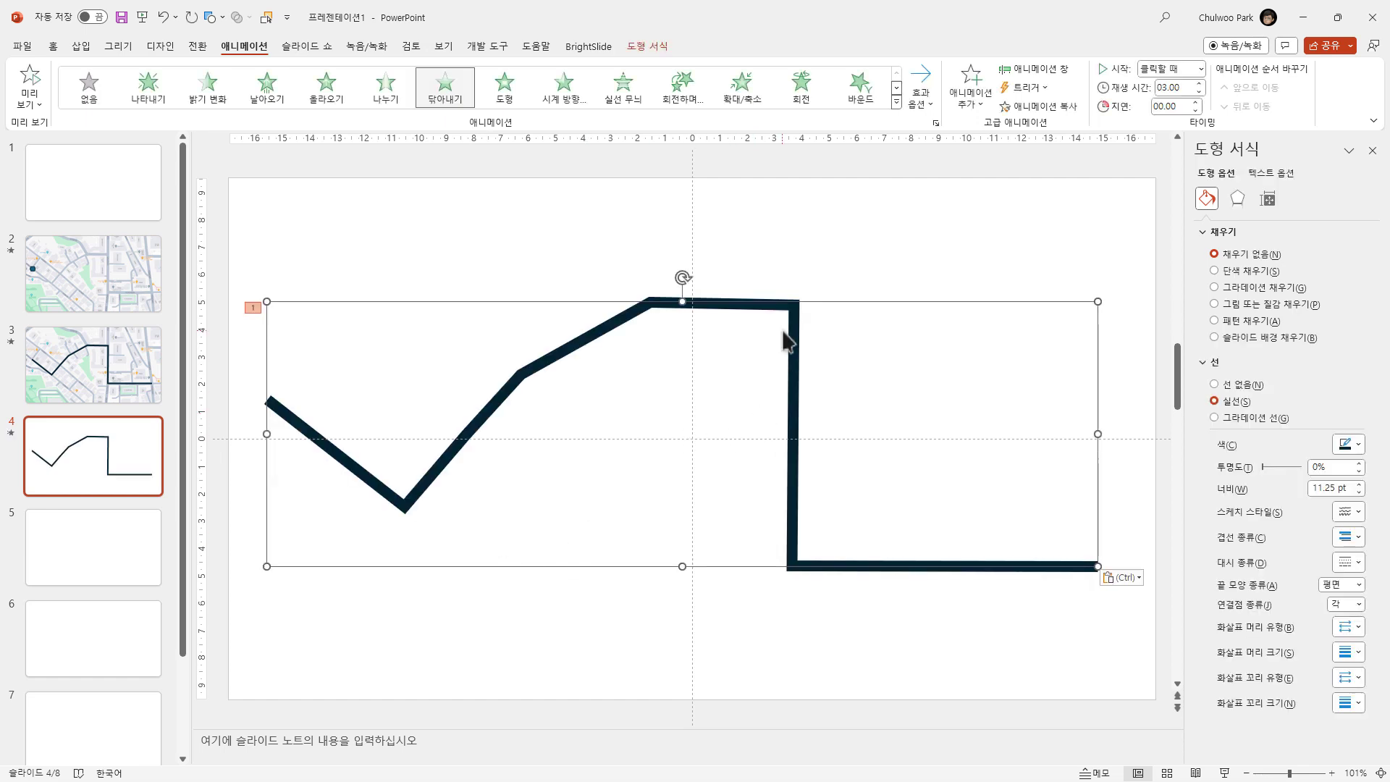
- Paste the route line as a picture on blank slide 5 and list the slide's objects in the selection pane
click(653, 48)
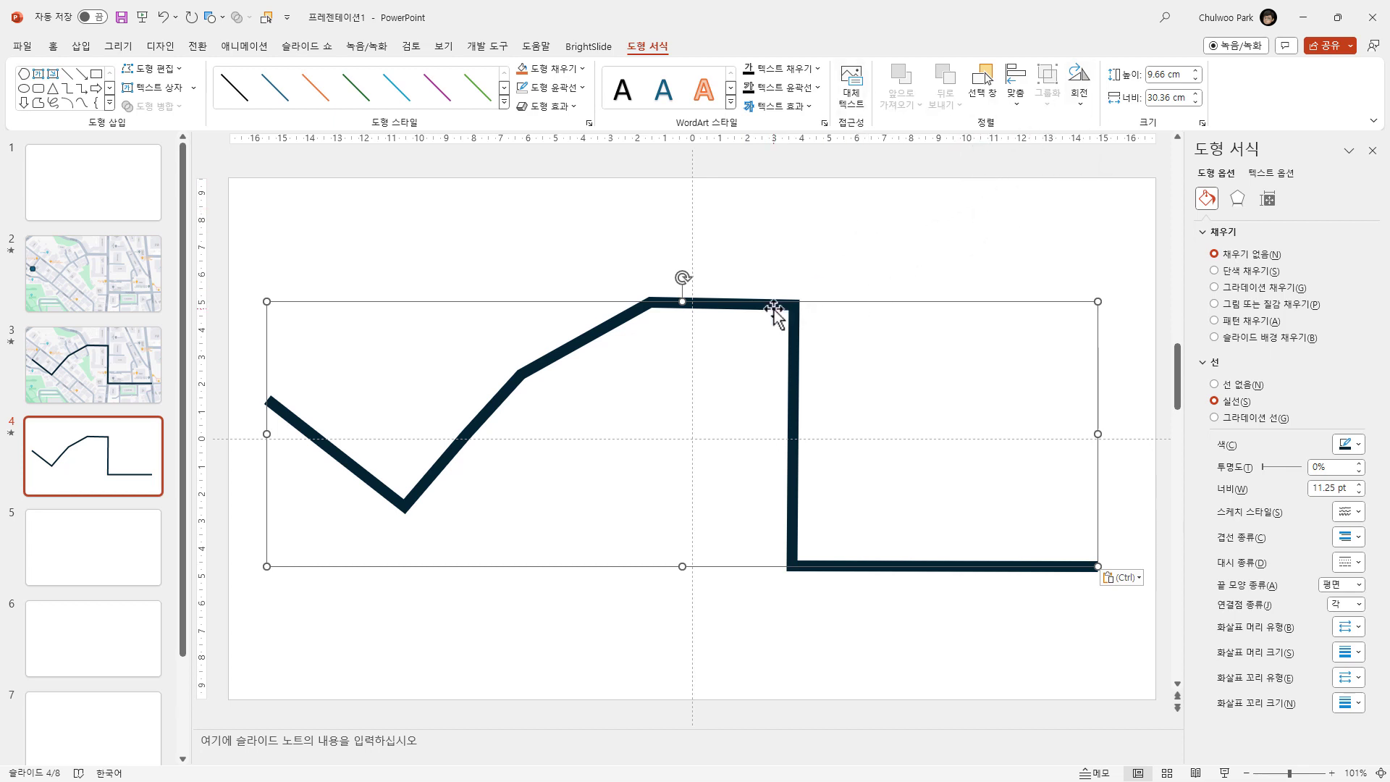
click(123, 536)
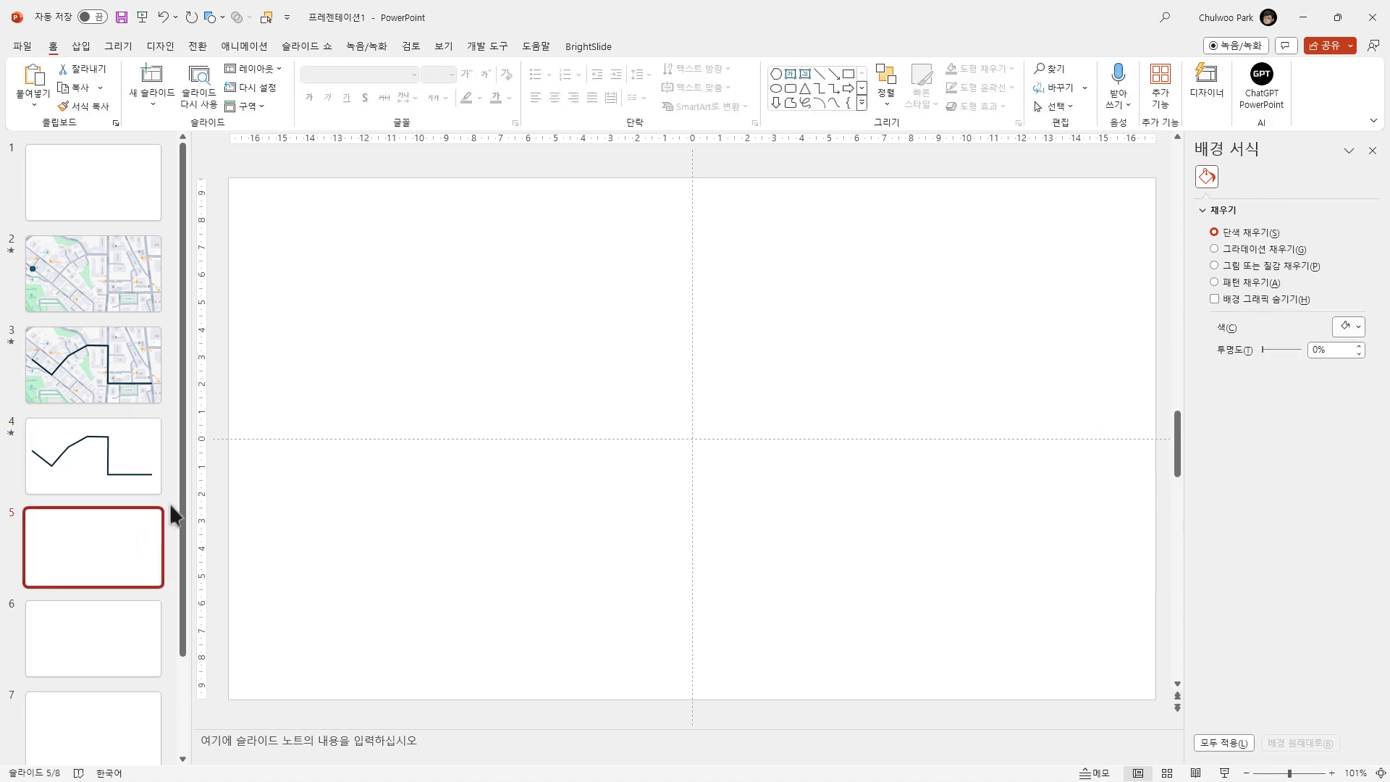
click(34, 104)
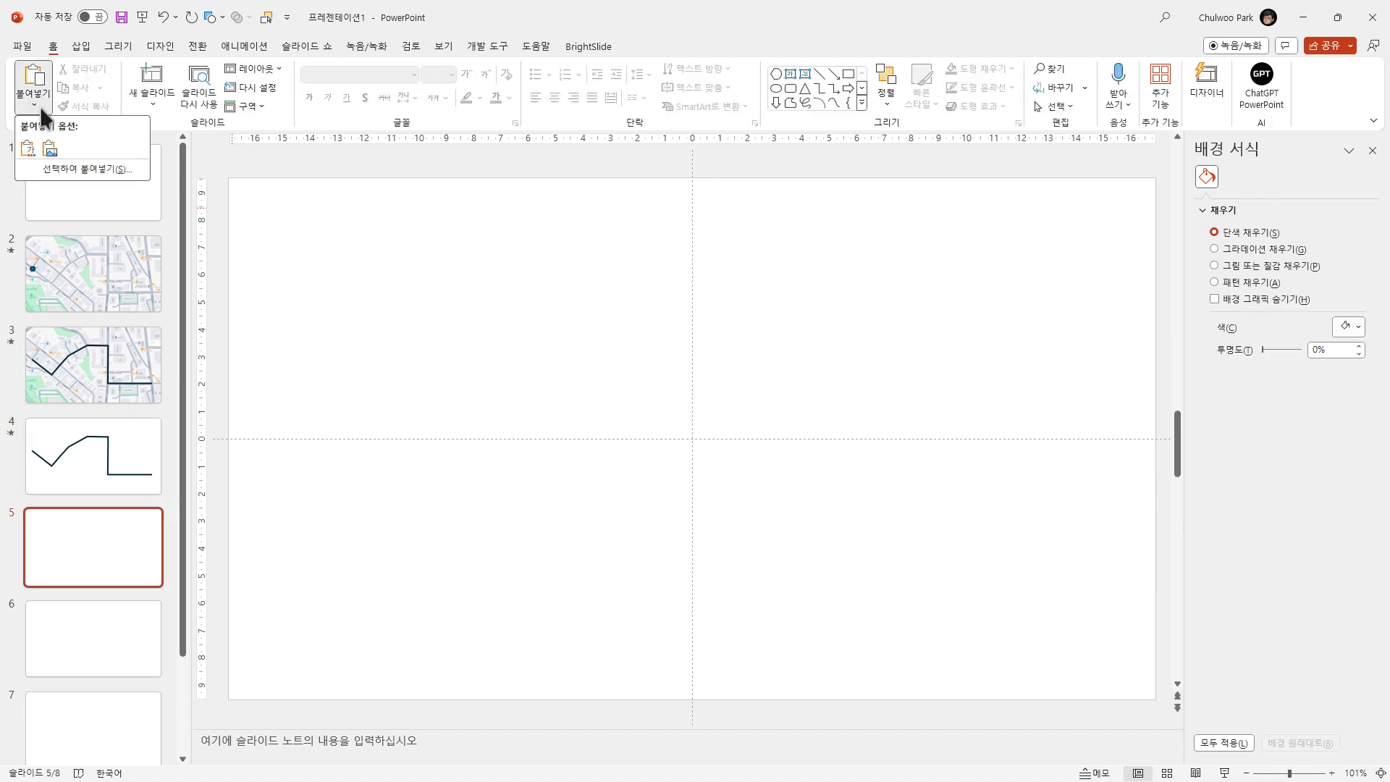
click(53, 146)
click(659, 45)
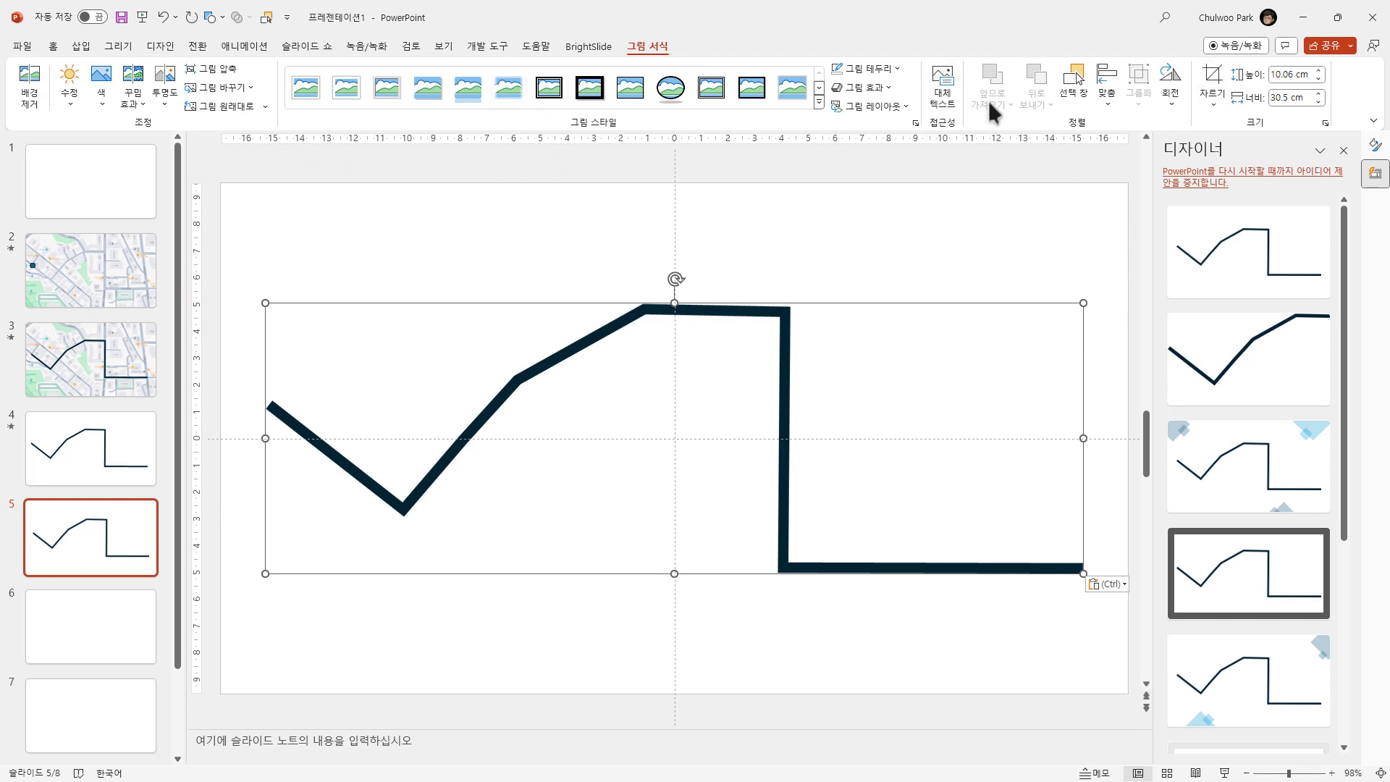
click(1076, 73)
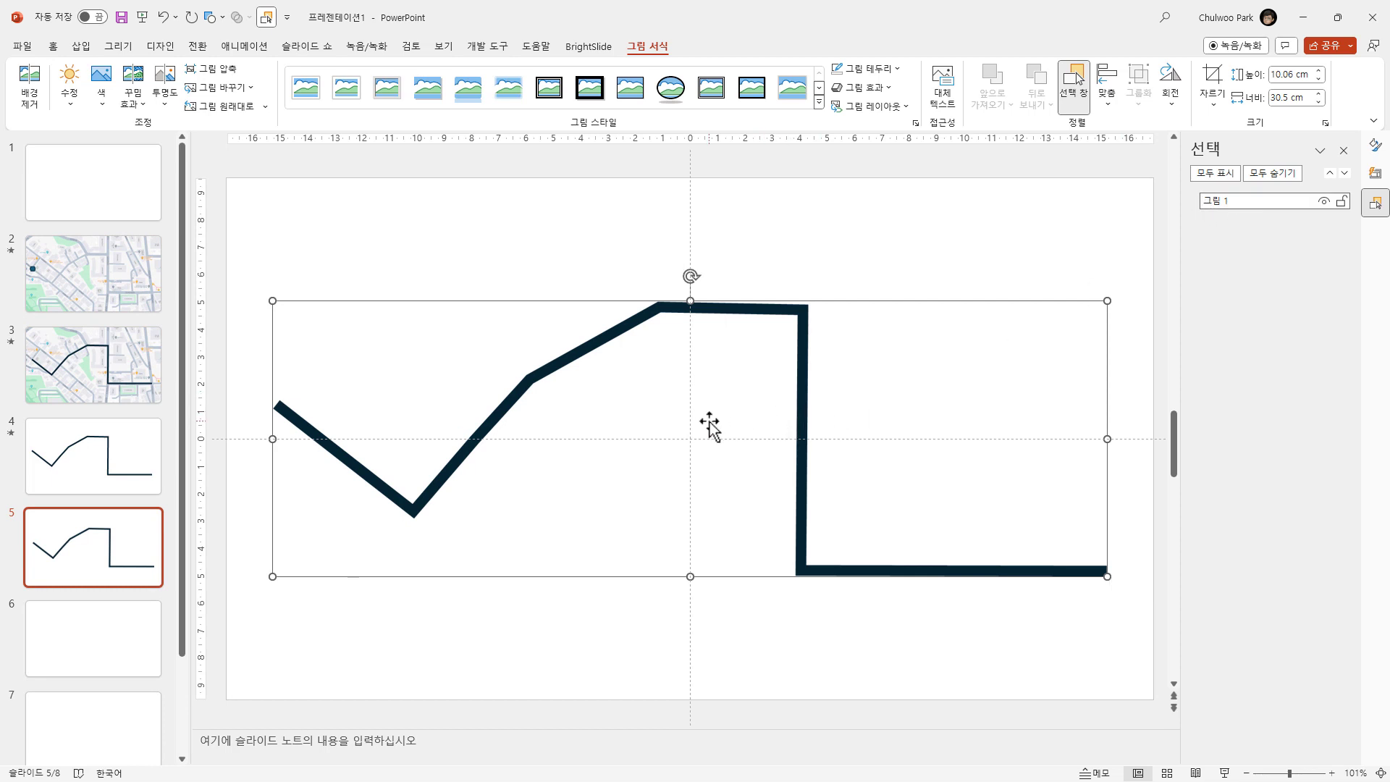
- Add a second copy of the route picture and align it exactly over the original
key(ctrl+v)
click(1373, 204)
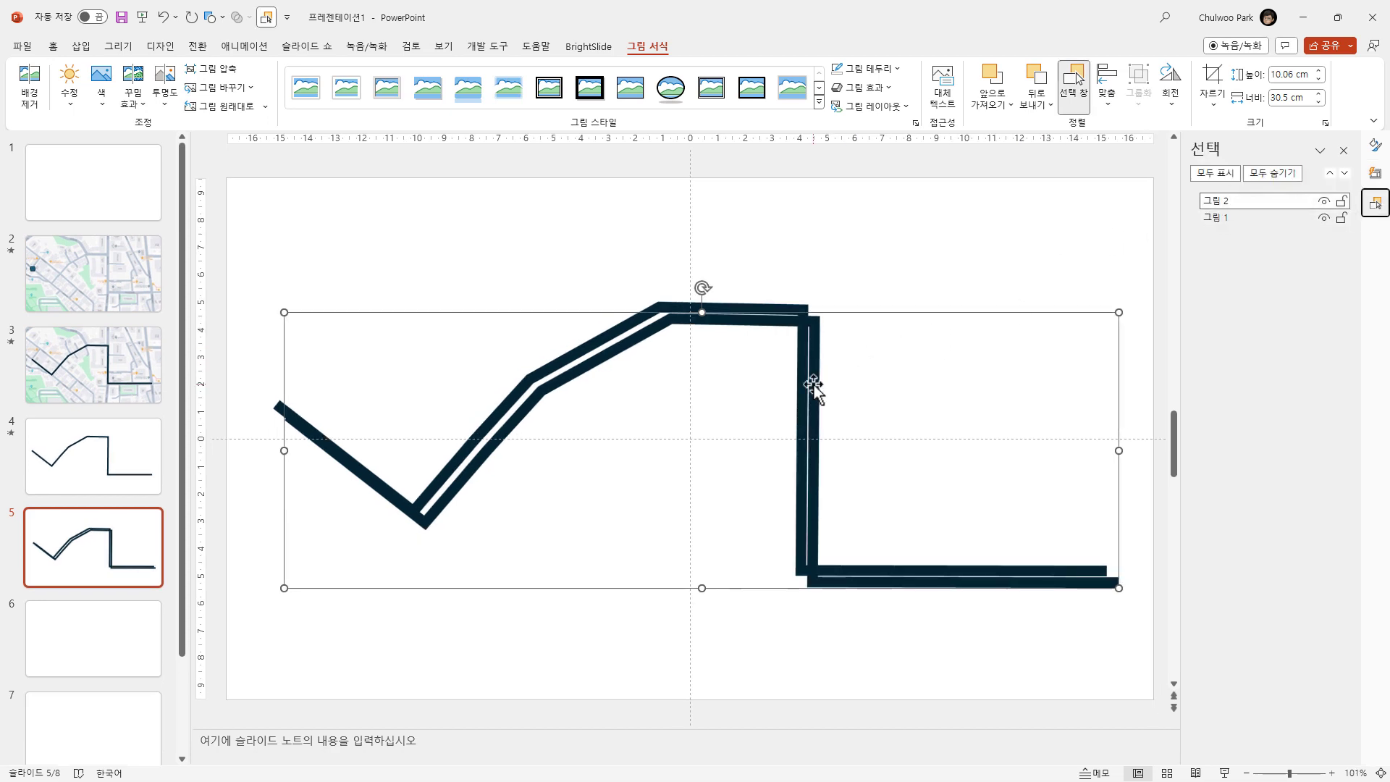
mouse_move(813, 385)
mouse_down()
mouse_move(806, 362)
mouse_move(797, 370)
mouse_up()
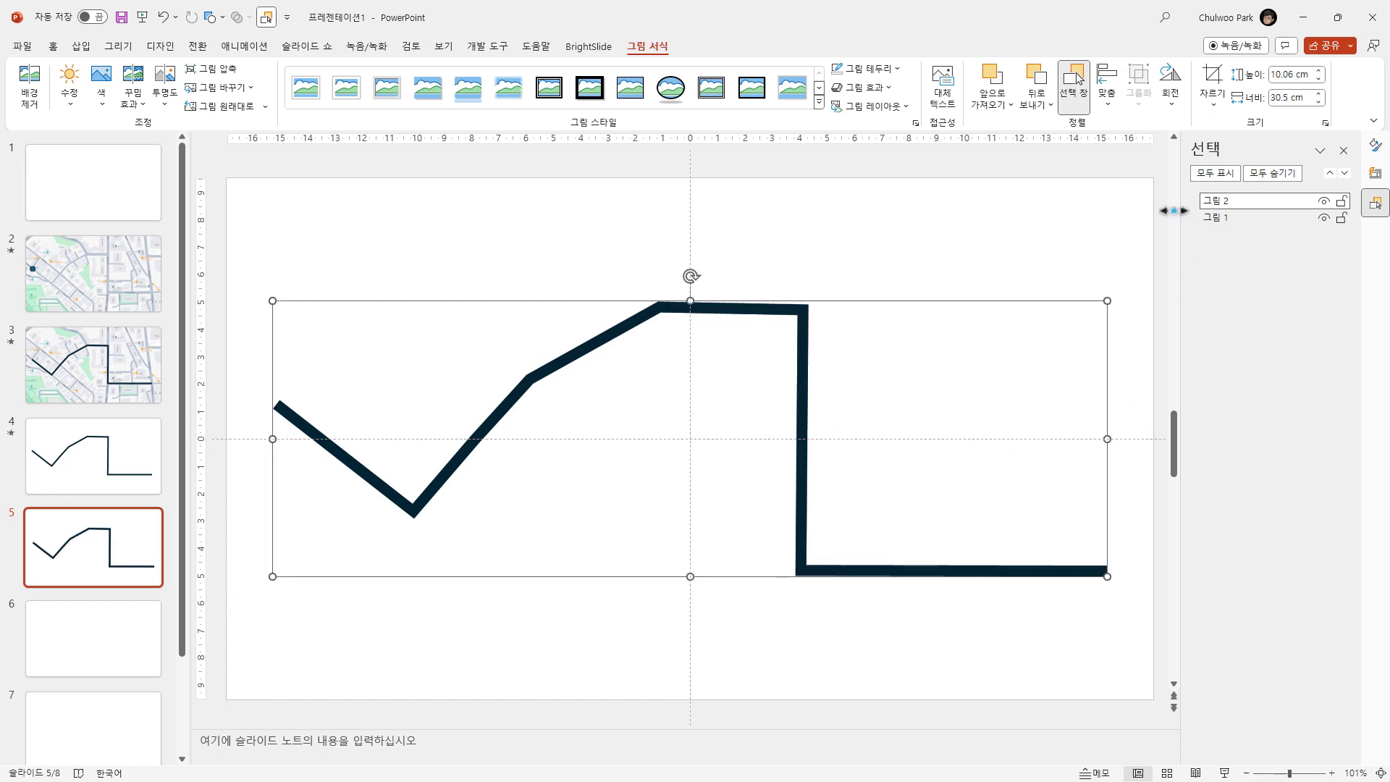
- Crop the upper route picture from its right edge up to the vertical stretch, leaving it about 19.06 cm wide
click(1210, 81)
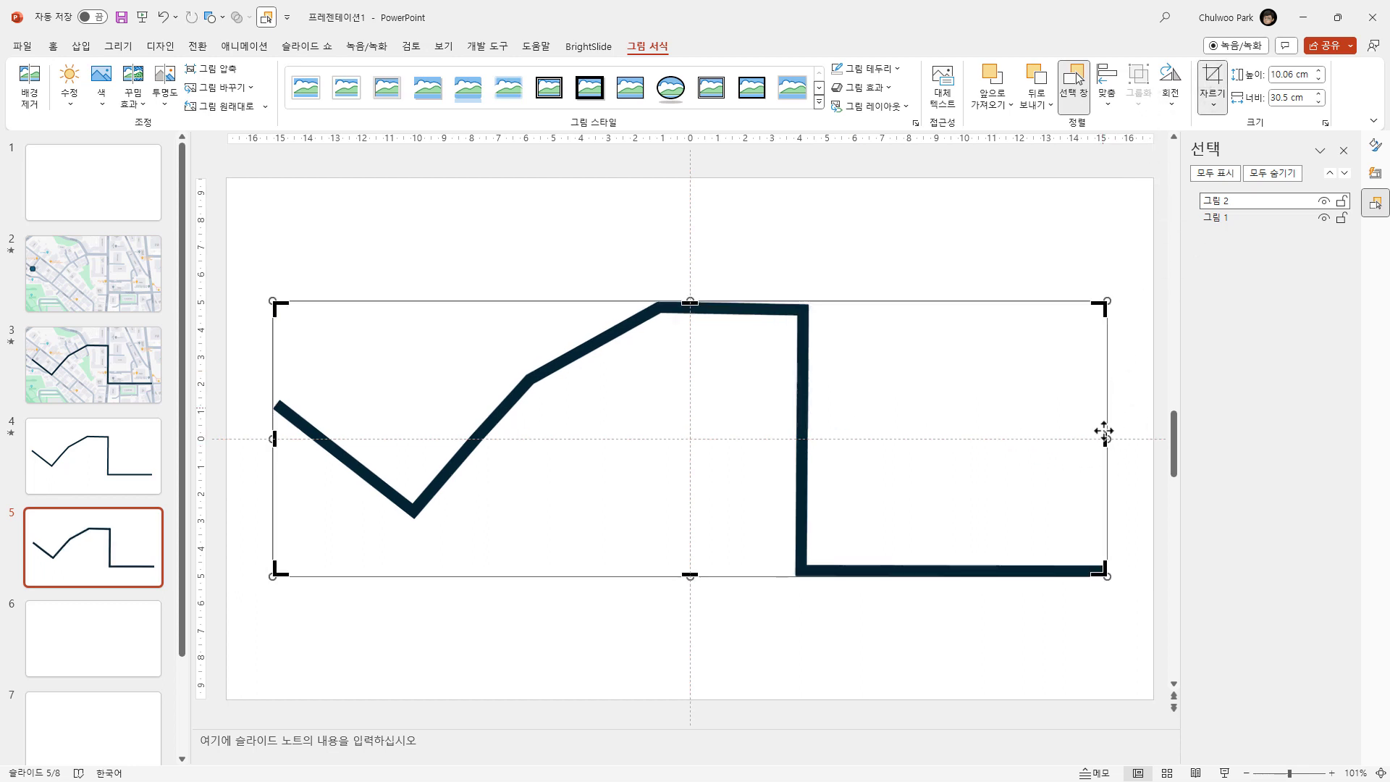
drag(1107, 439, 793, 435)
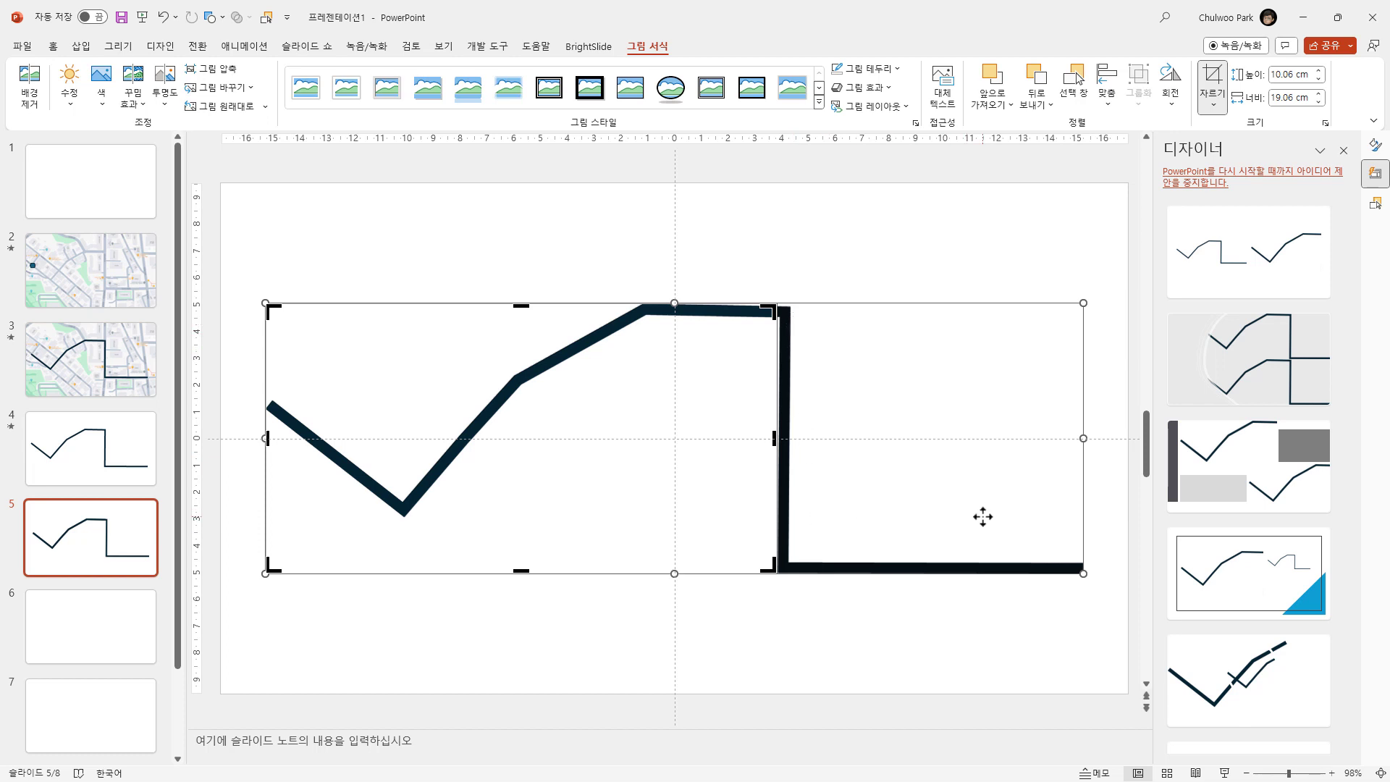
click(882, 567)
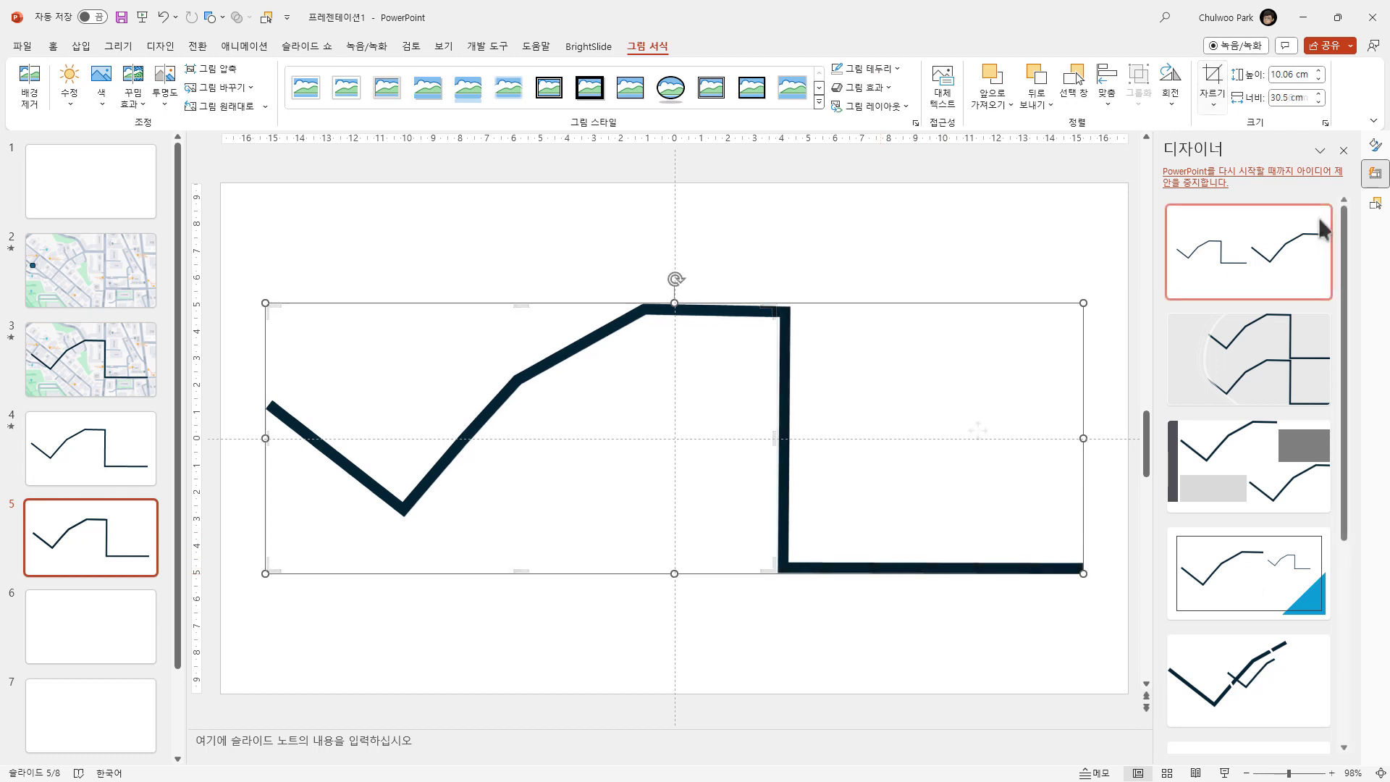
- Add a third copy of the full route picture and align it exactly over the original
click(1376, 205)
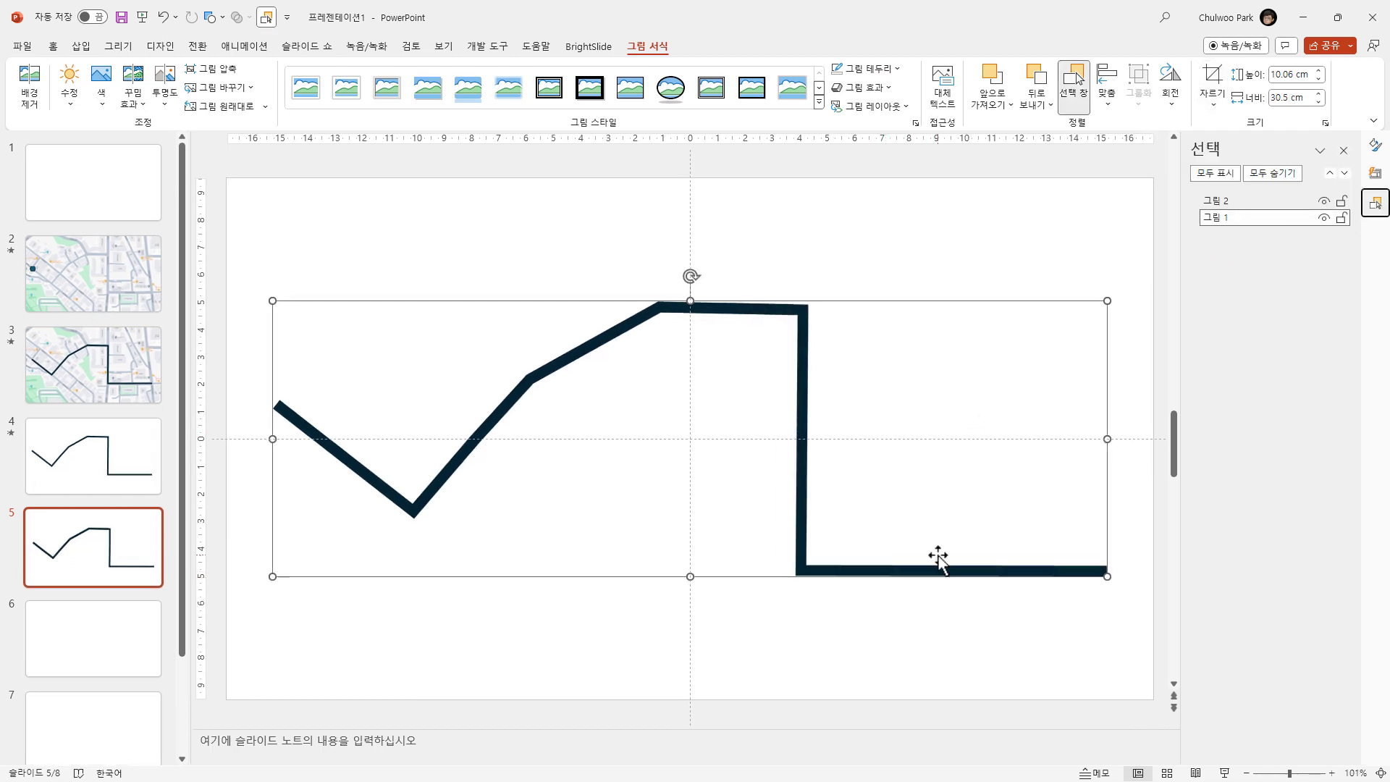
drag(938, 572, 923, 565)
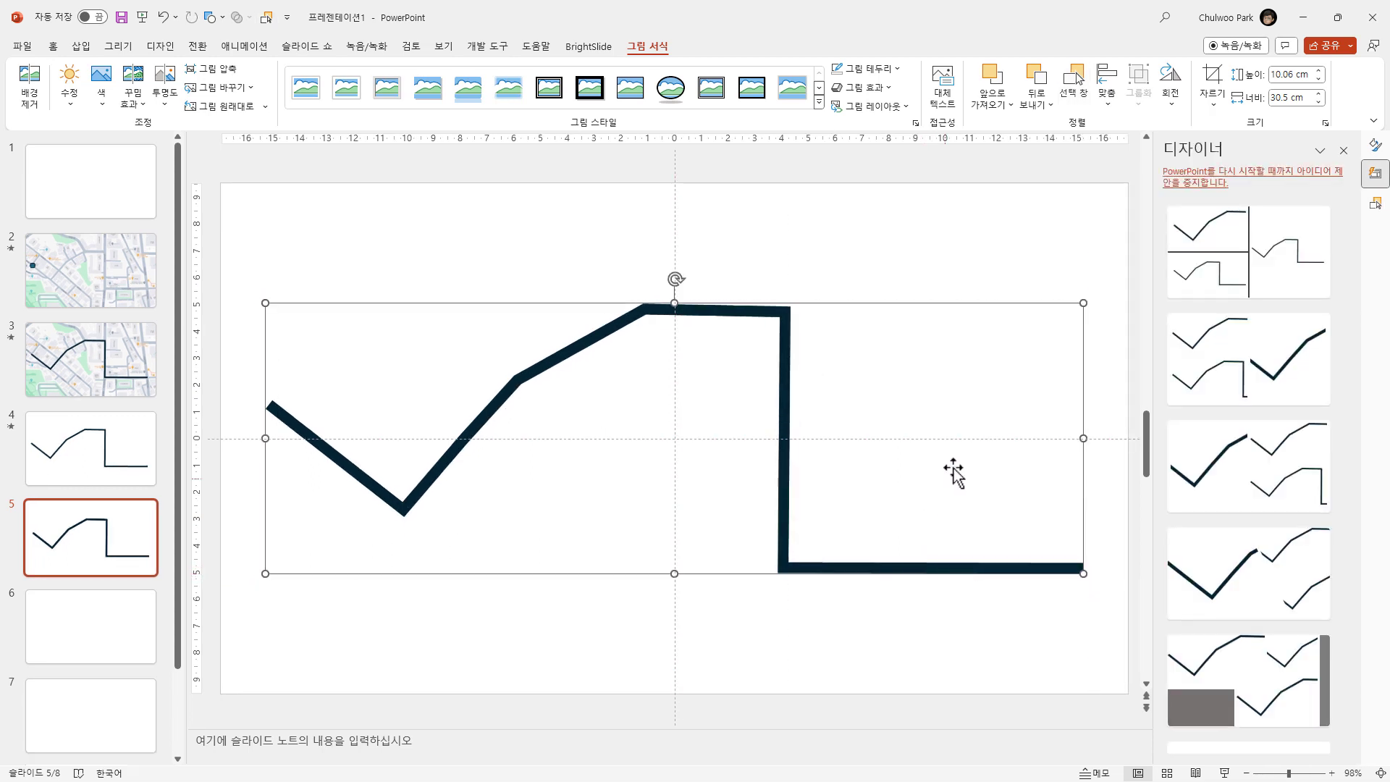
click(1375, 203)
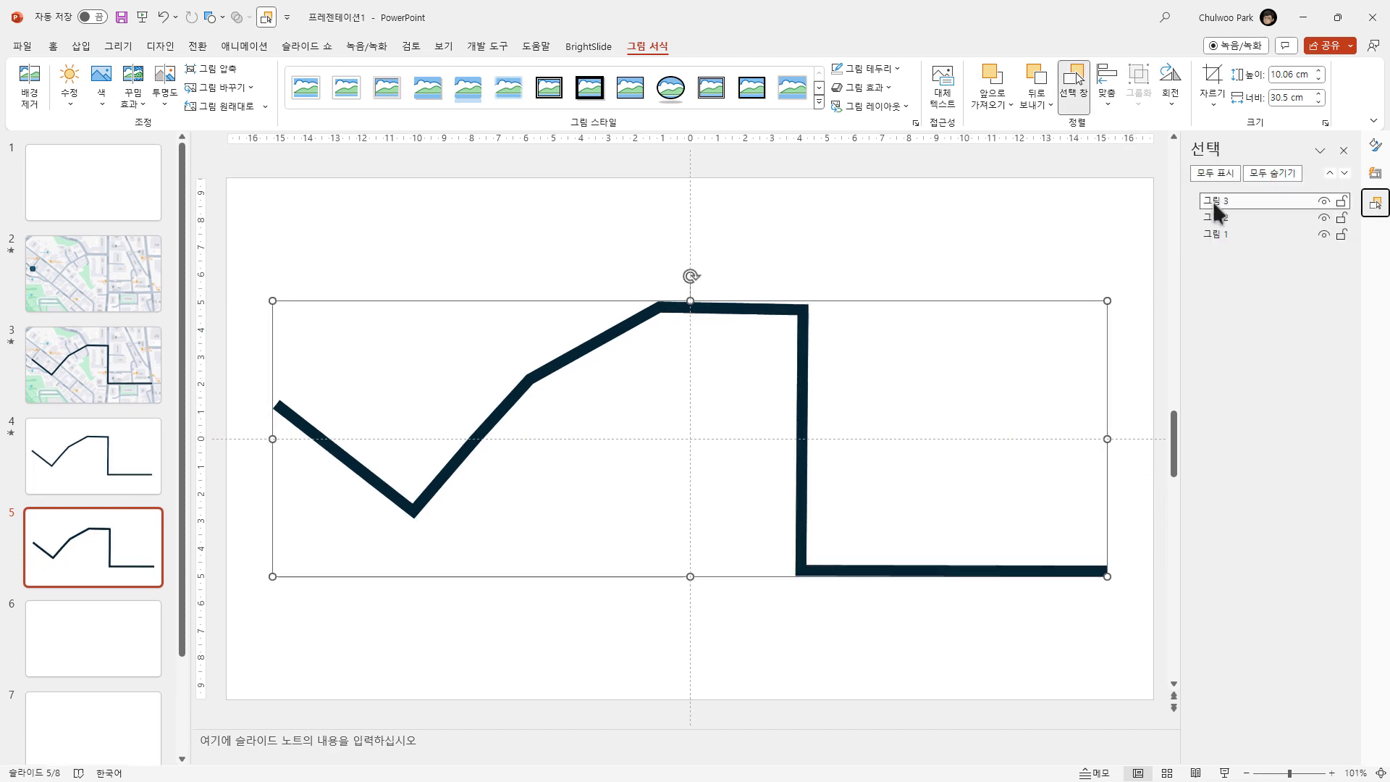
- Crop the third route picture on both sides to only the vertical stretch, about 0.6 cm wide
click(1212, 80)
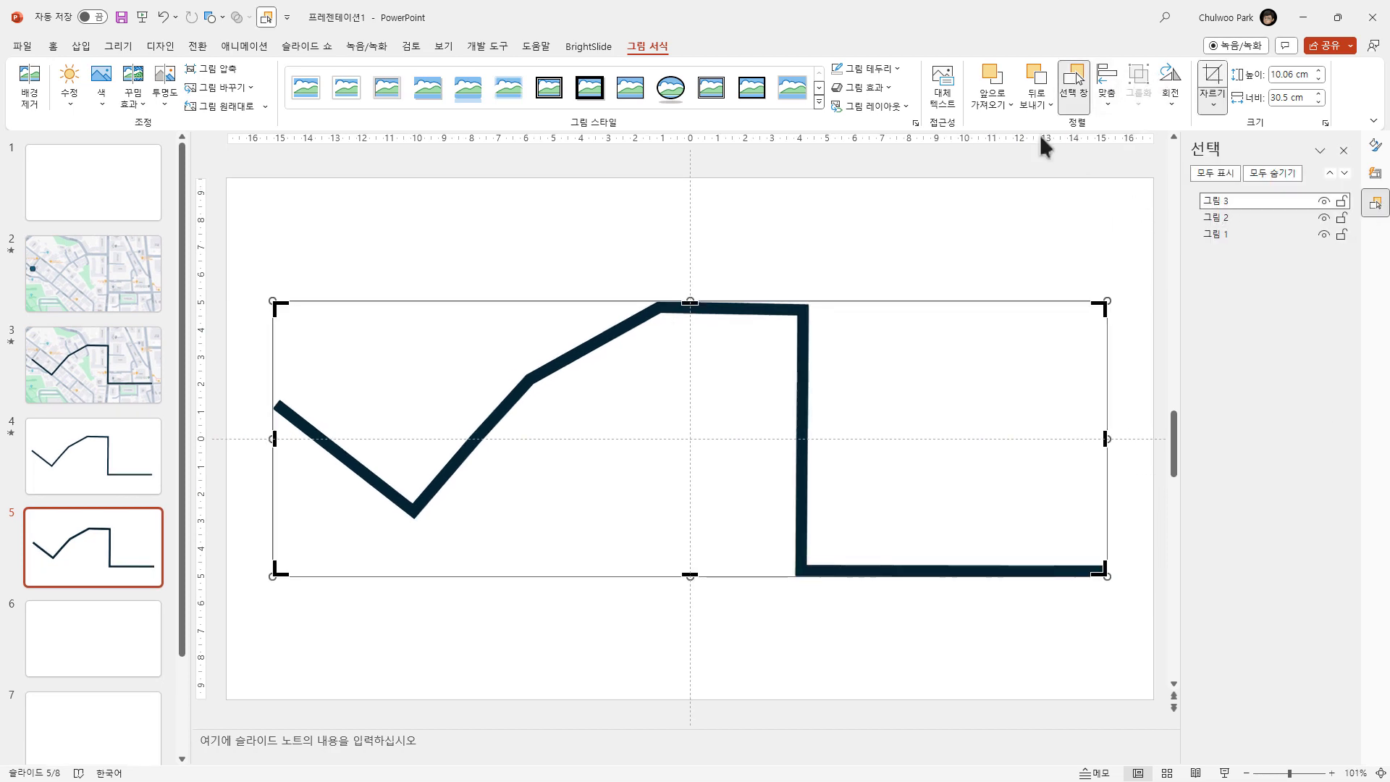
drag(272, 438, 790, 431)
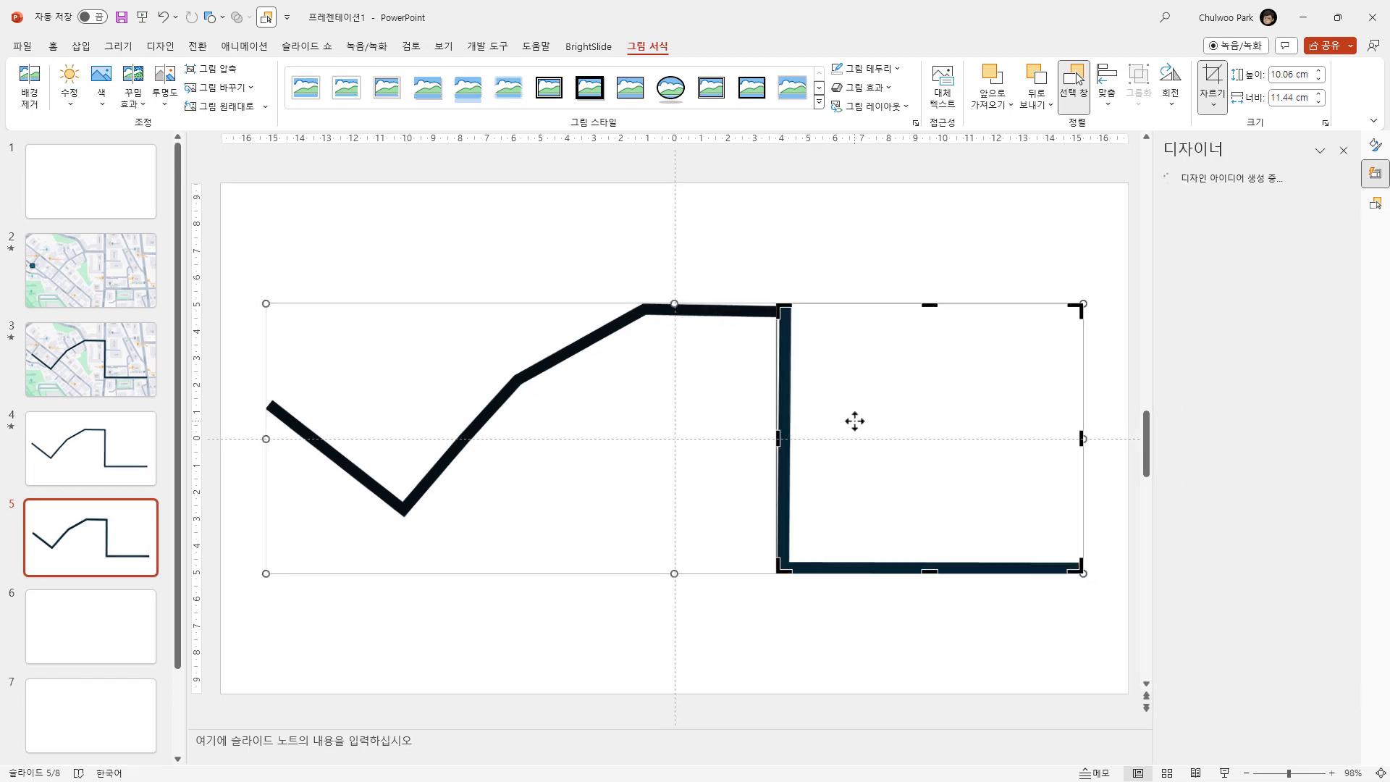
drag(1081, 437, 794, 434)
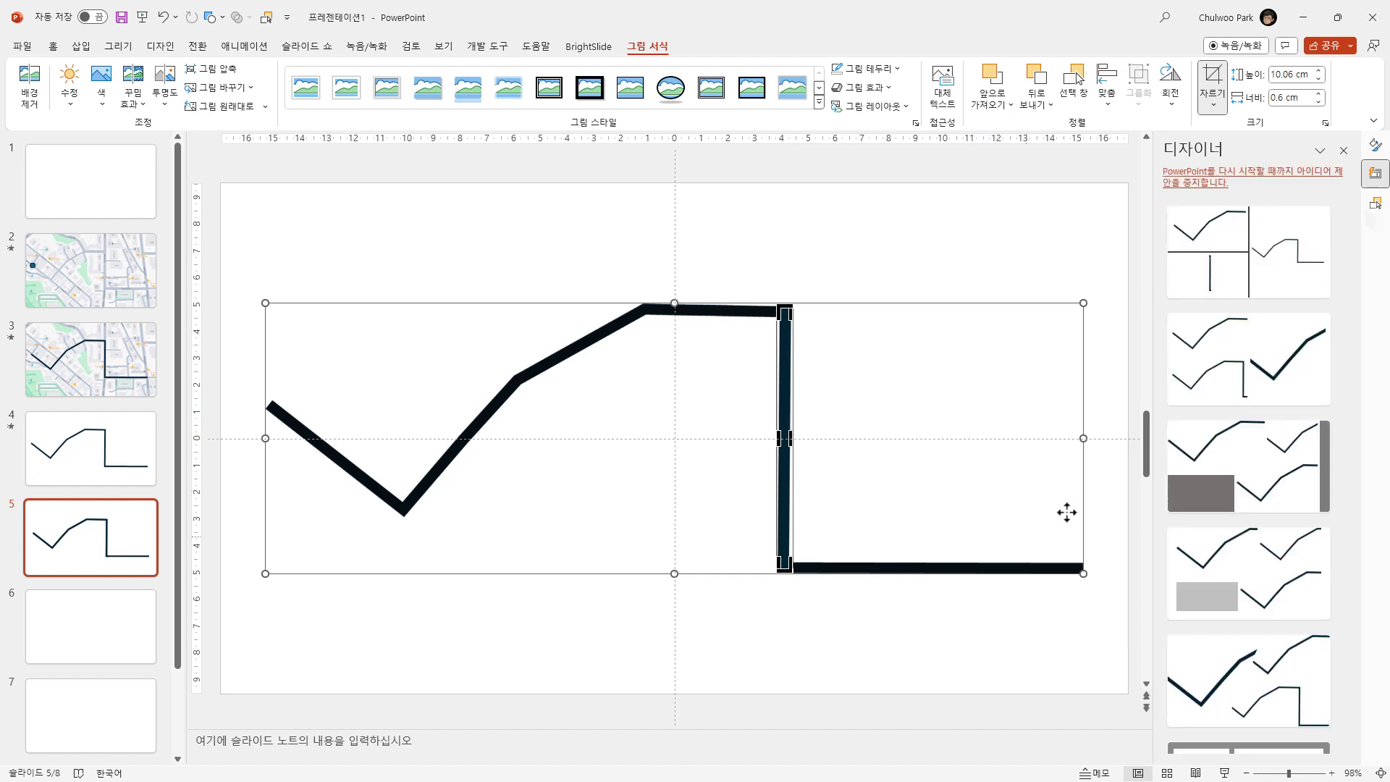
- Crop 그림 1 from its left edge to only the final horizontal stretch, about 10.84 cm wide, and check the separate pieces
click(1375, 203)
click(1227, 237)
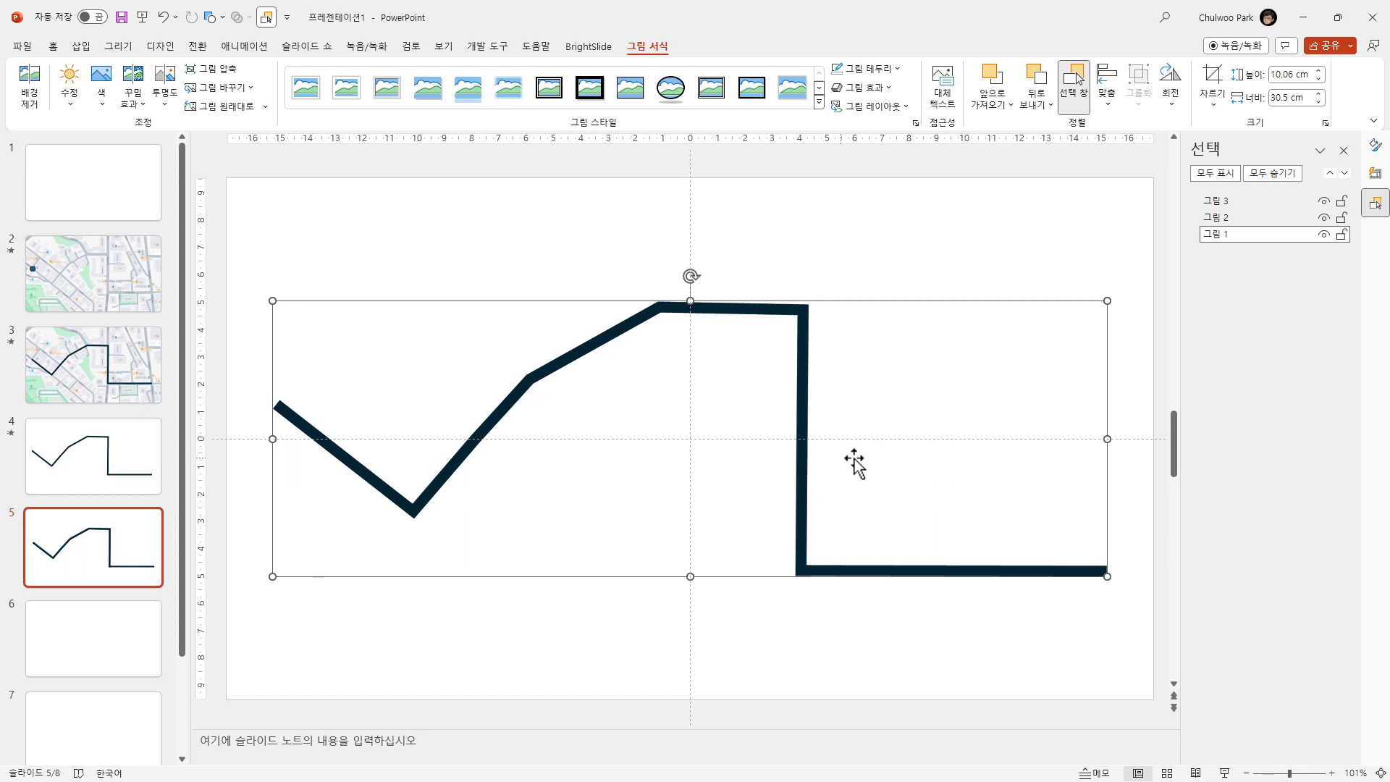
click(1213, 86)
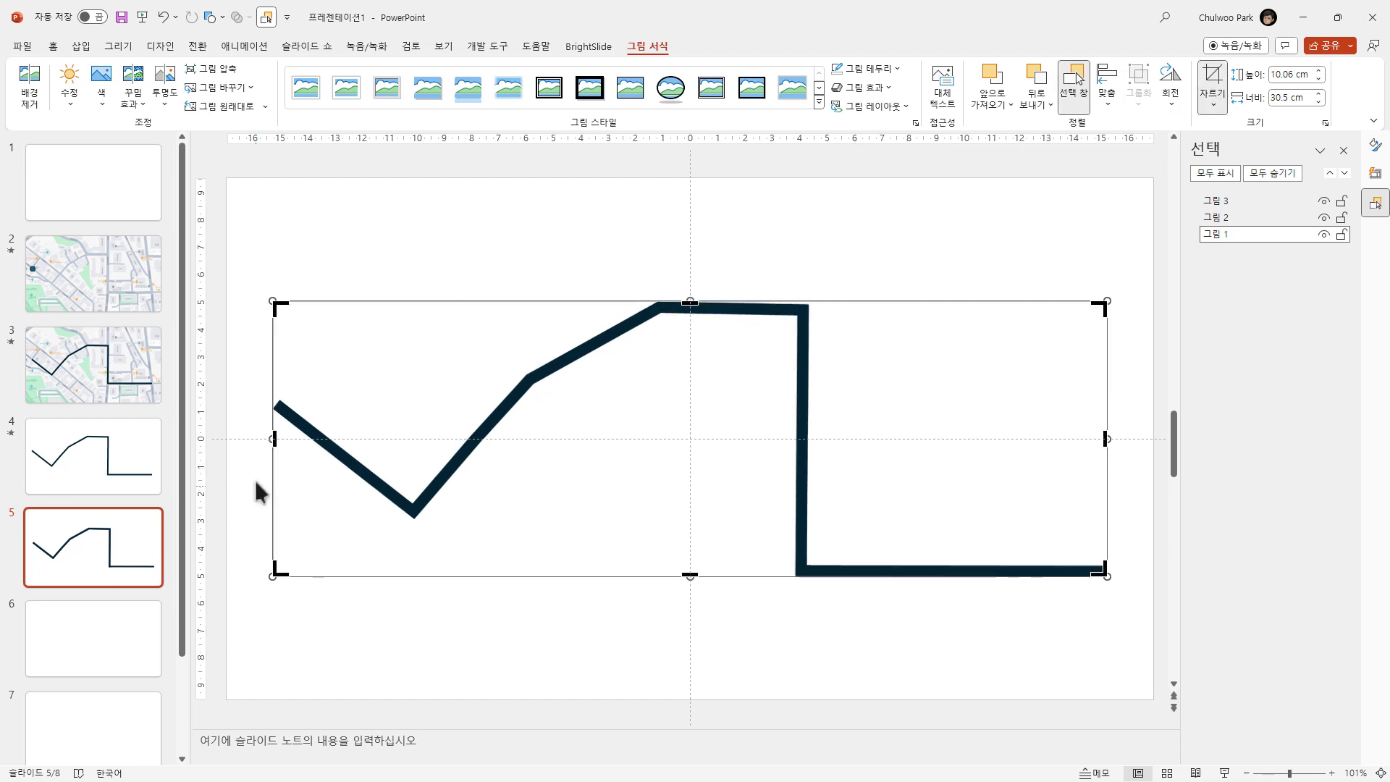
drag(295, 439, 815, 450)
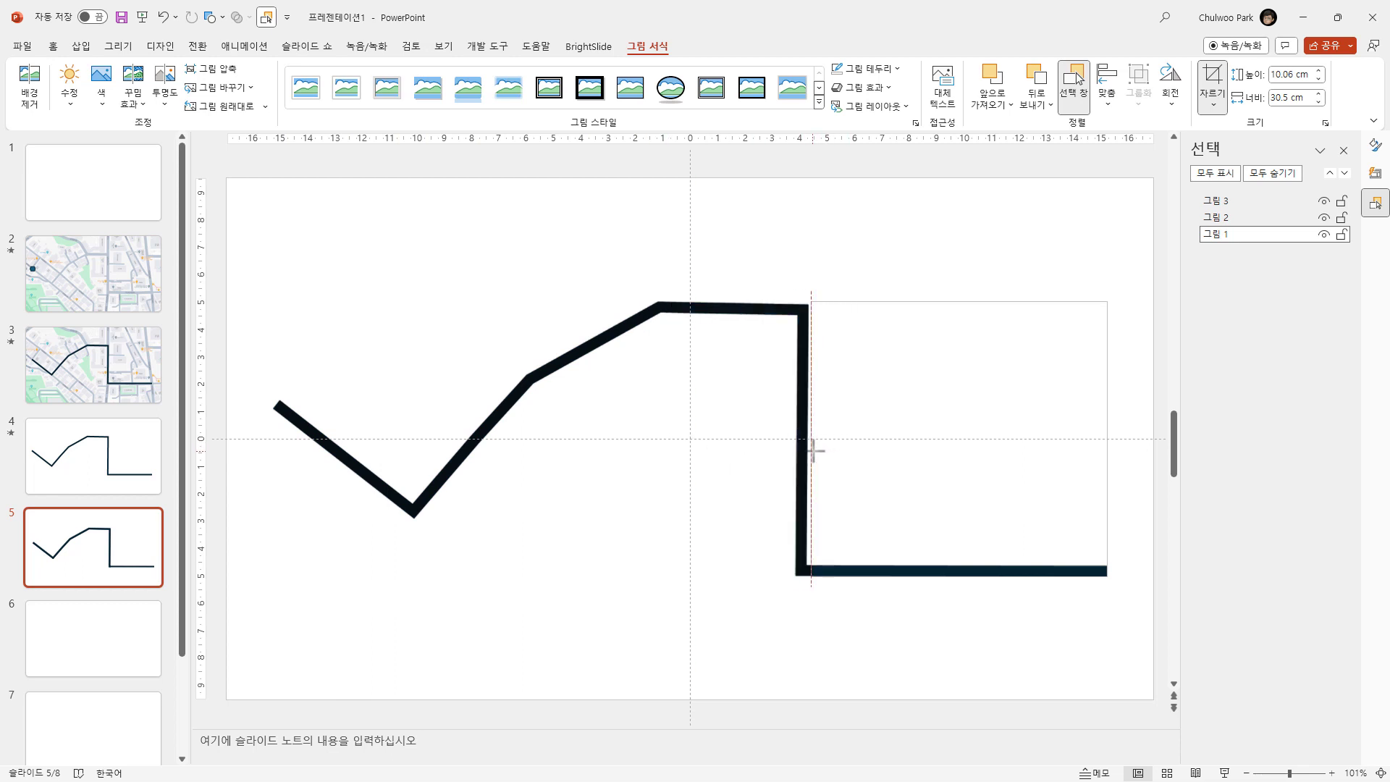
click(750, 648)
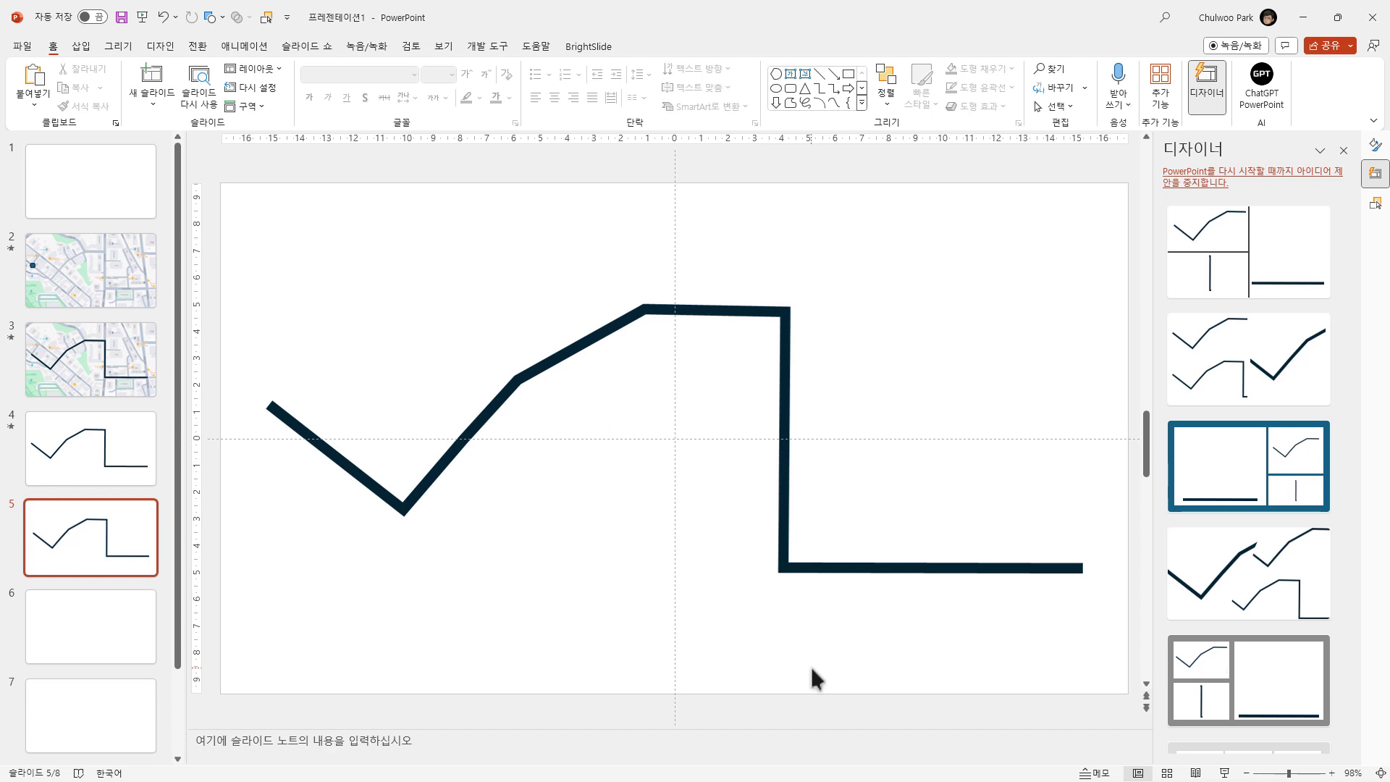
click(512, 412)
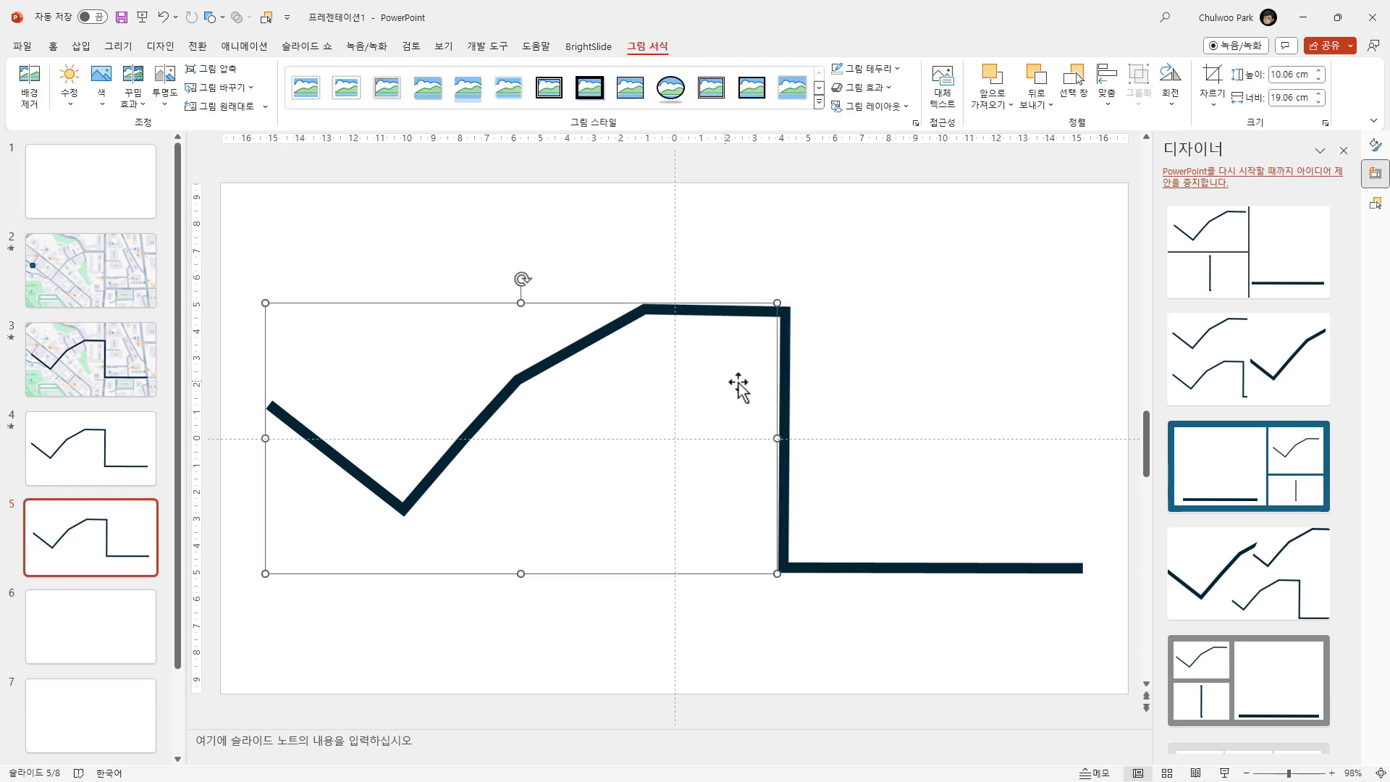
click(868, 389)
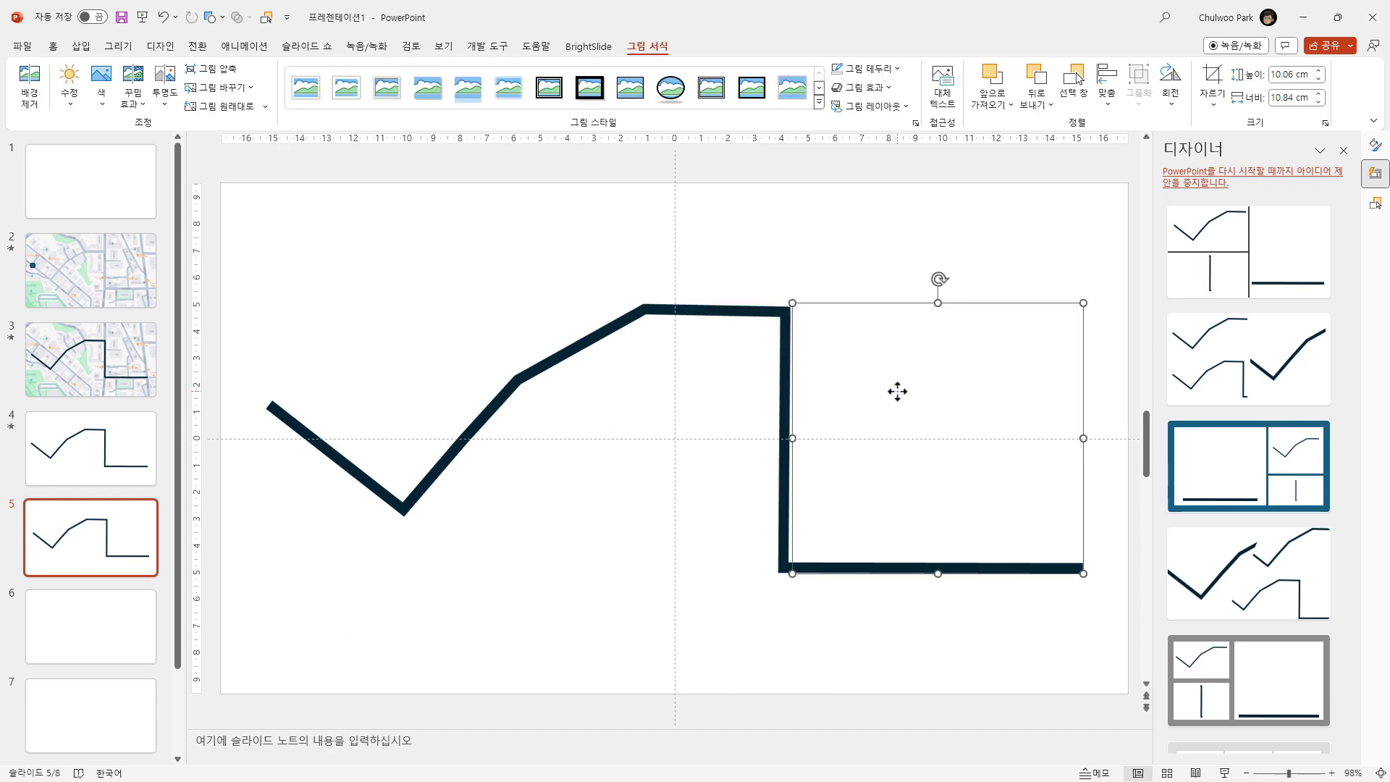
- Apply the Wipe (닦아내기) entrance animation to all three route picture sections on slide 5
click(846, 617)
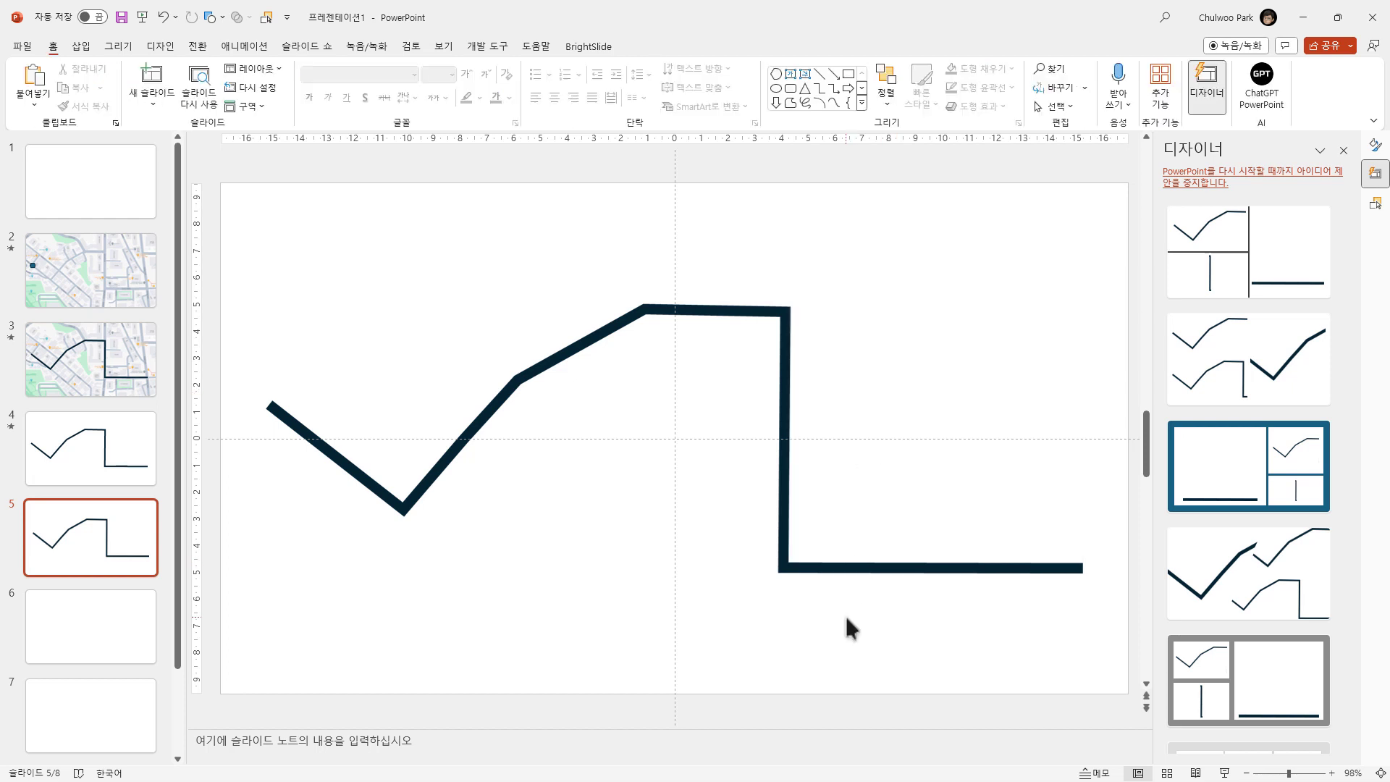
key(ctrl+a)
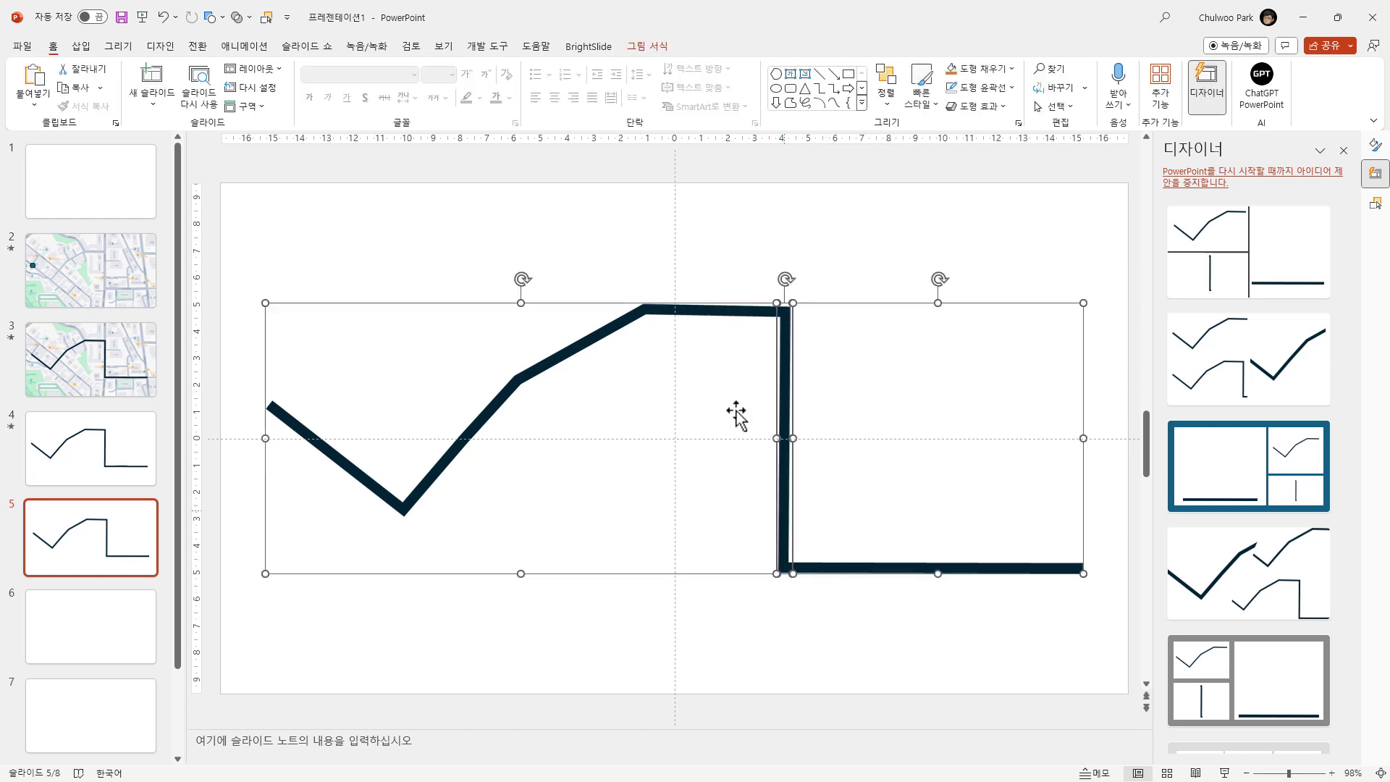
click(261, 49)
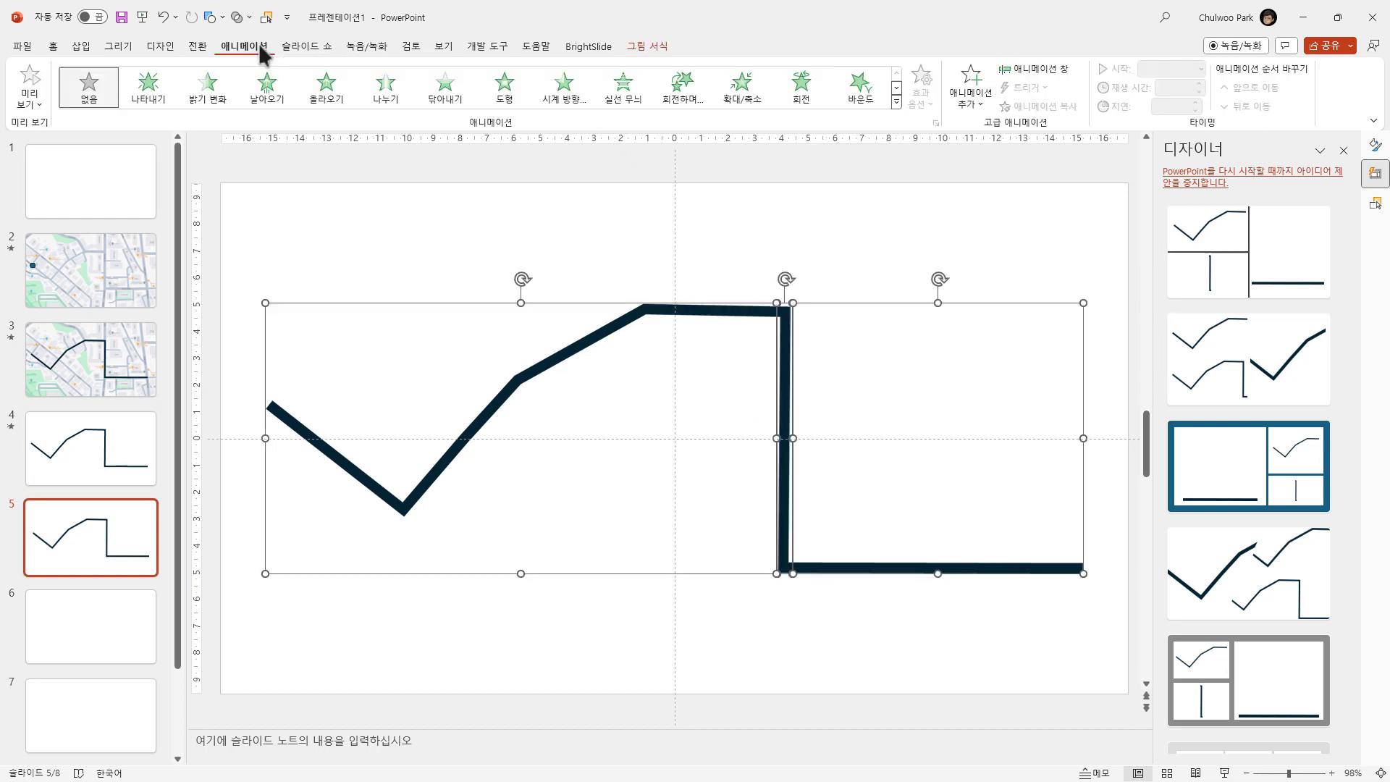
click(459, 94)
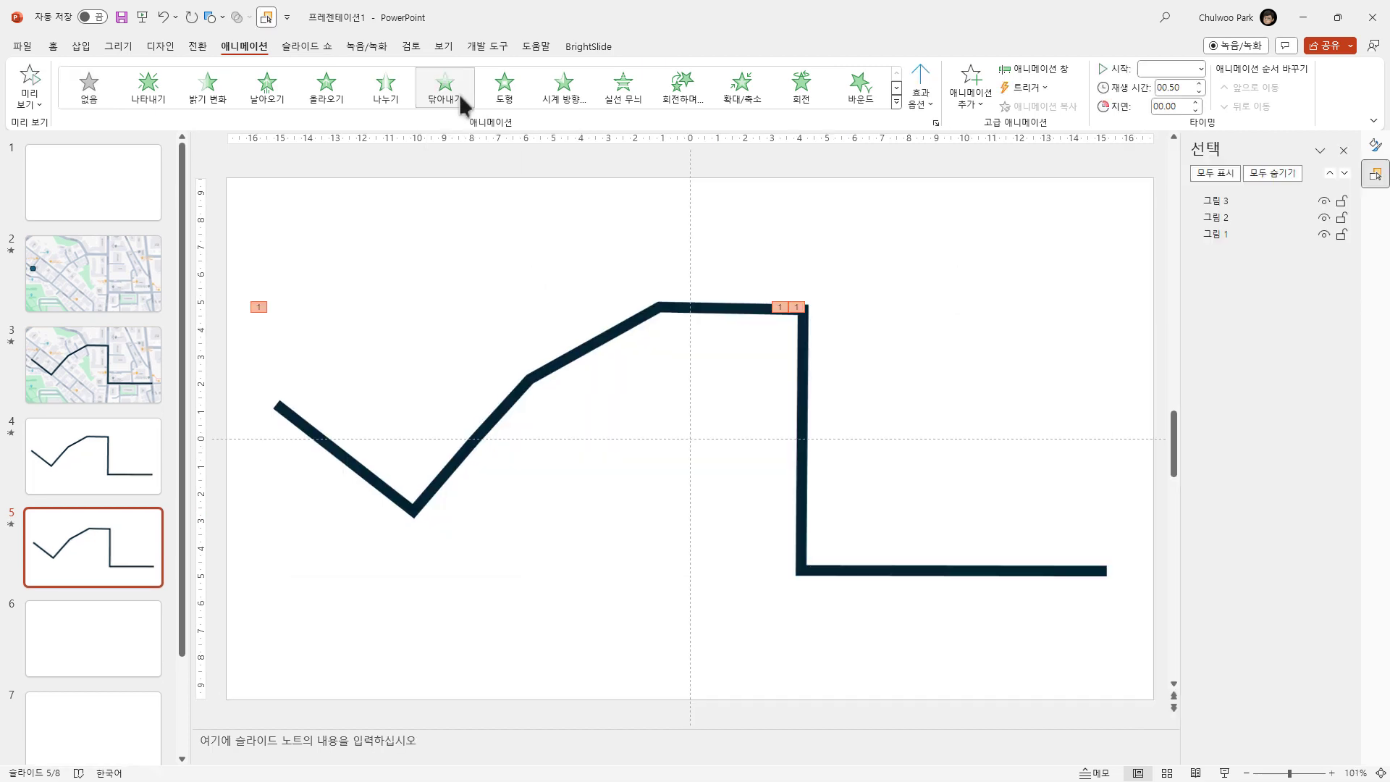
- Set the wipe direction to From Left for the first route section and From Top for the vertical section
click(502, 425)
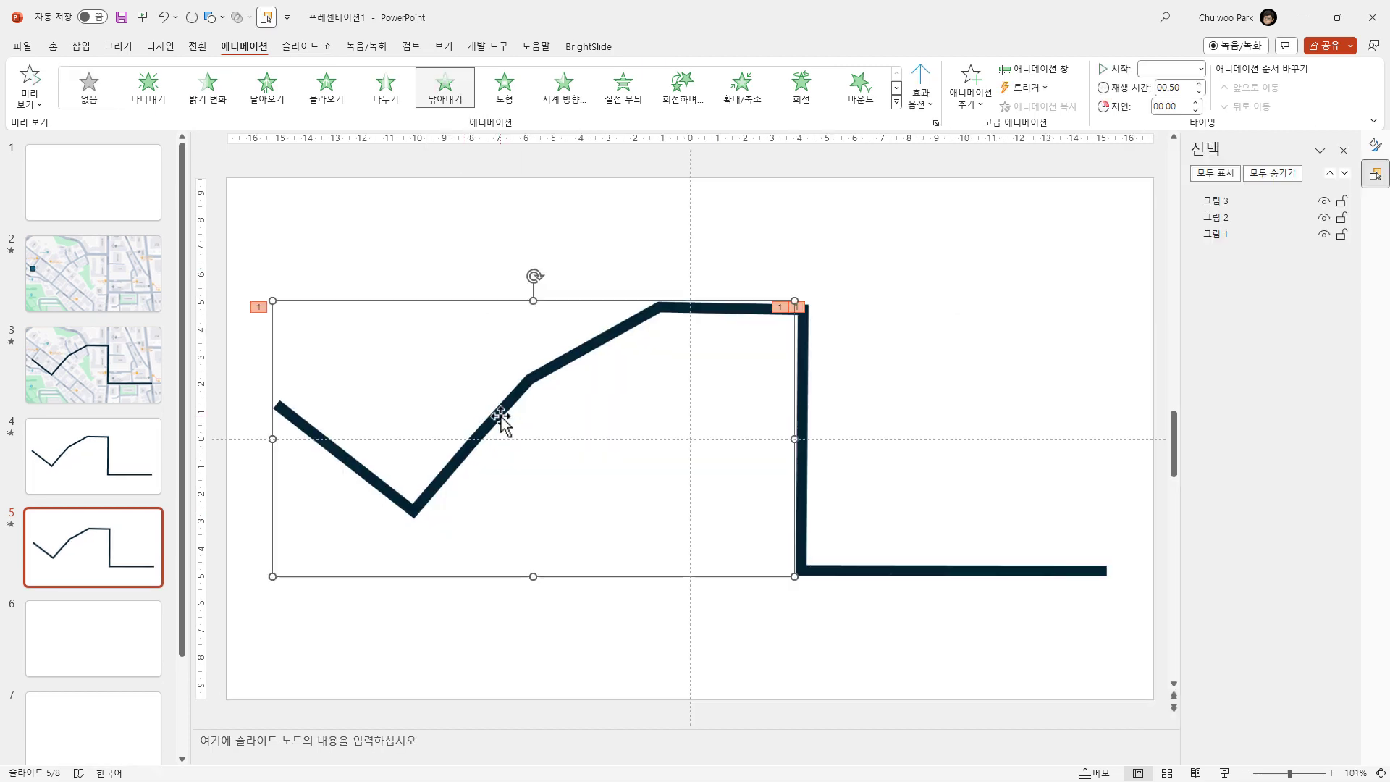
click(911, 107)
click(960, 185)
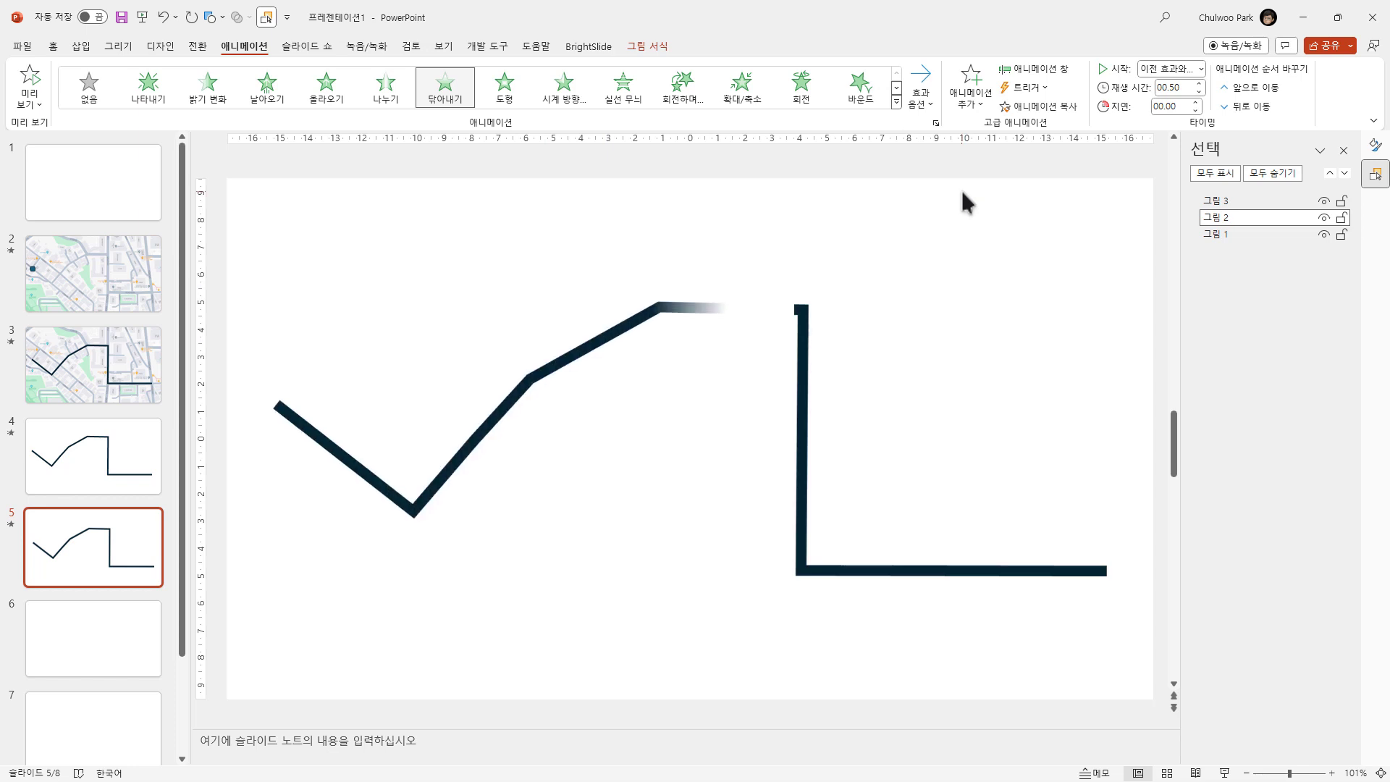
click(804, 365)
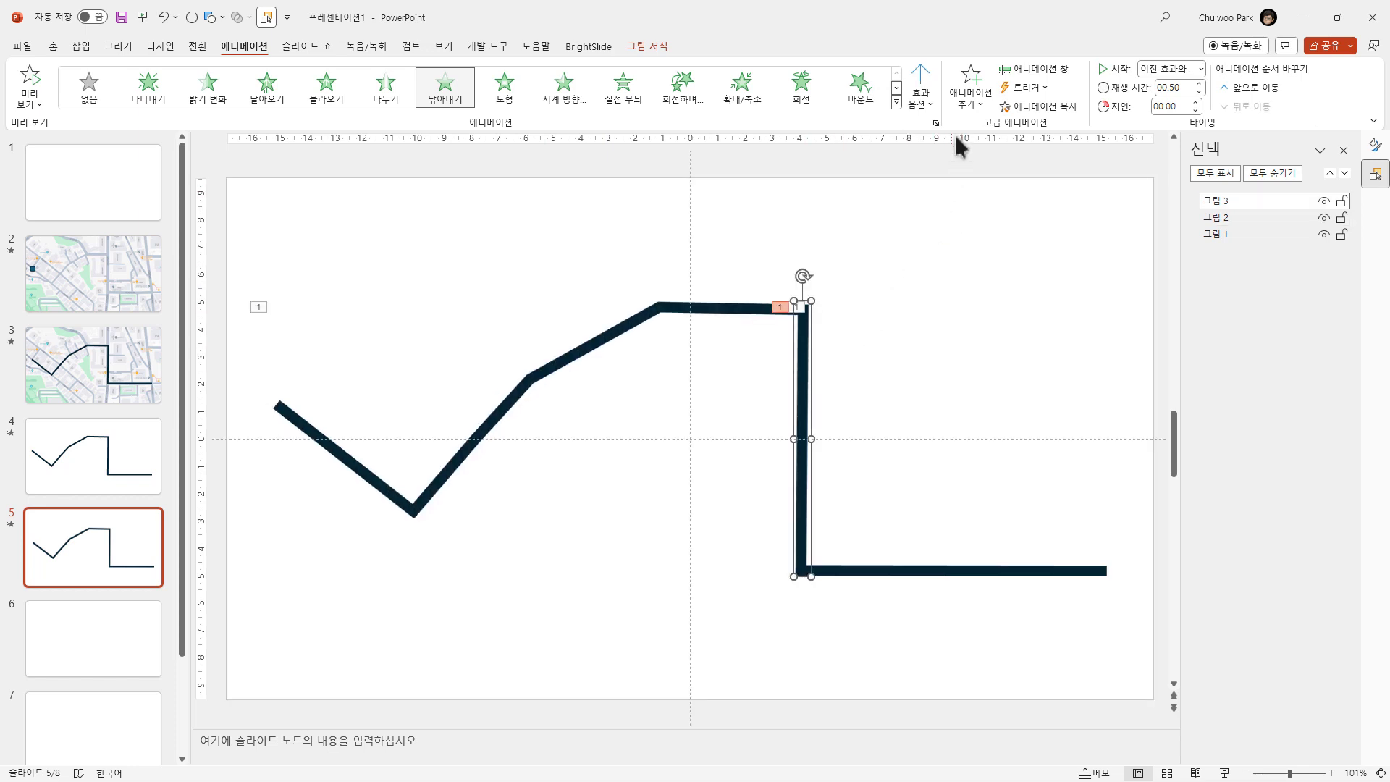
click(919, 102)
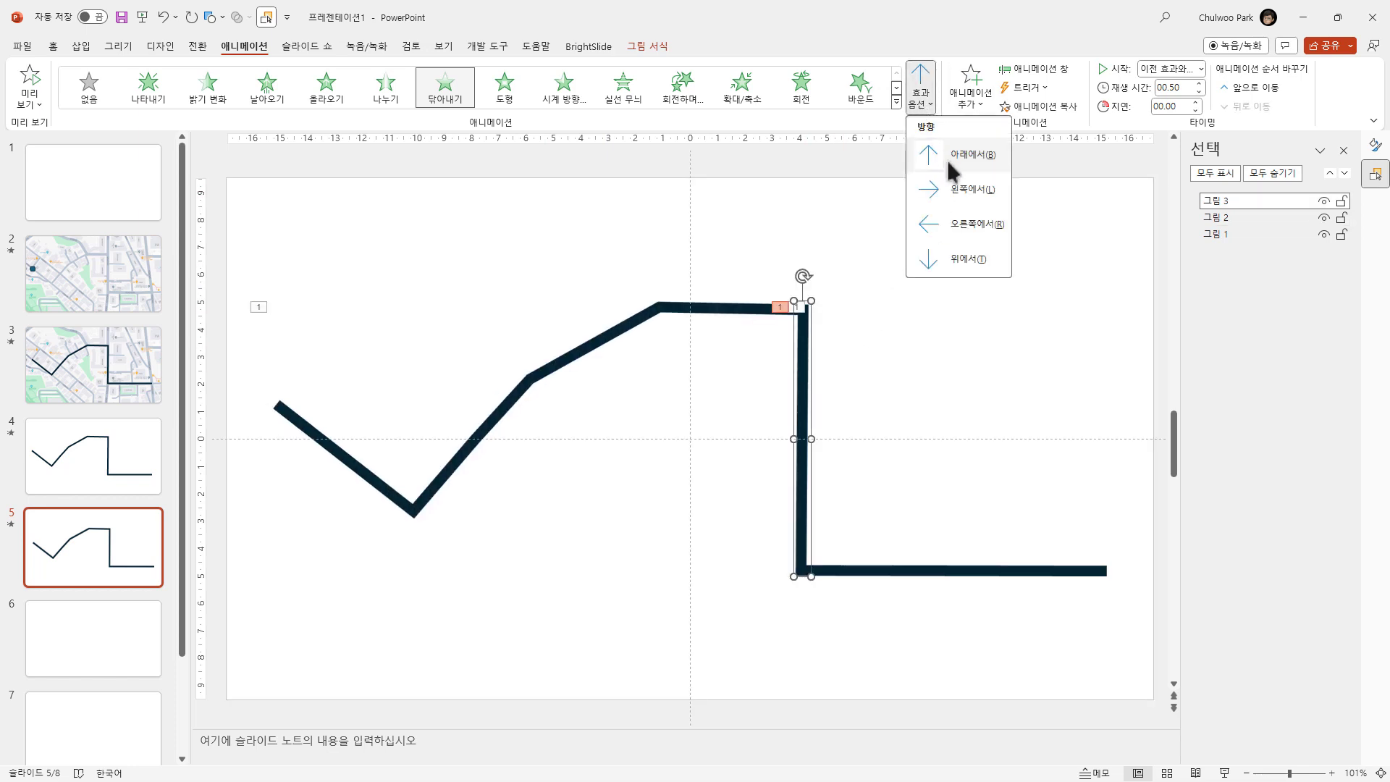
click(961, 258)
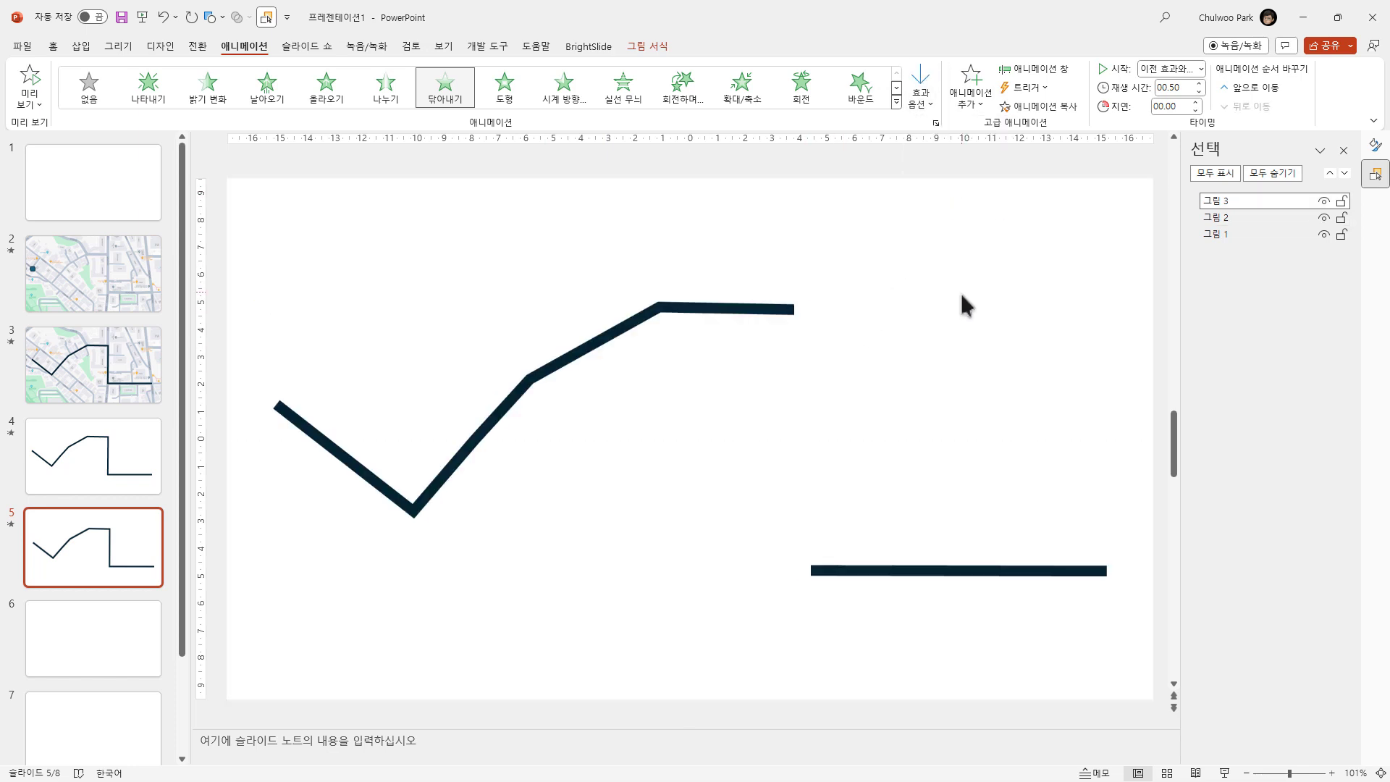
- Set the wipe direction of the final horizontal route section to From Left
click(983, 573)
click(920, 94)
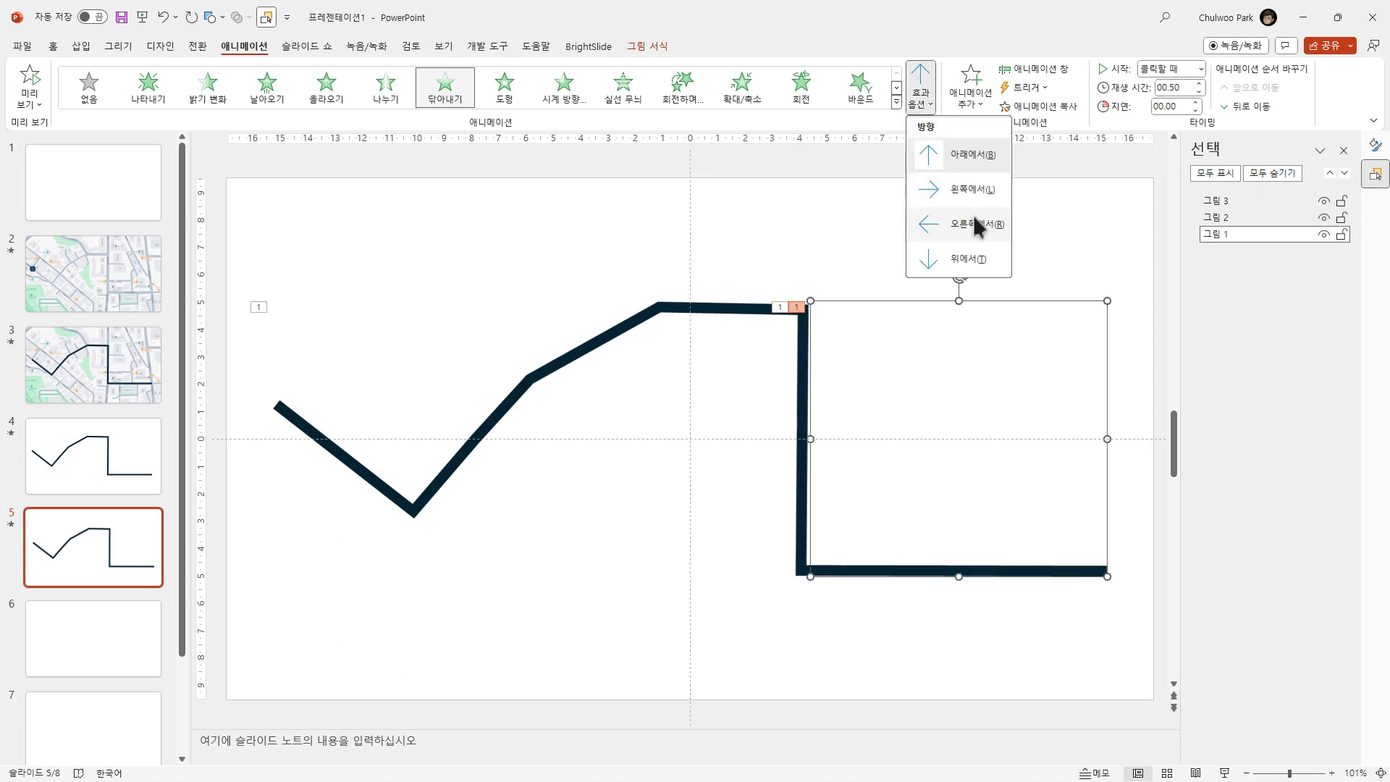
click(972, 188)
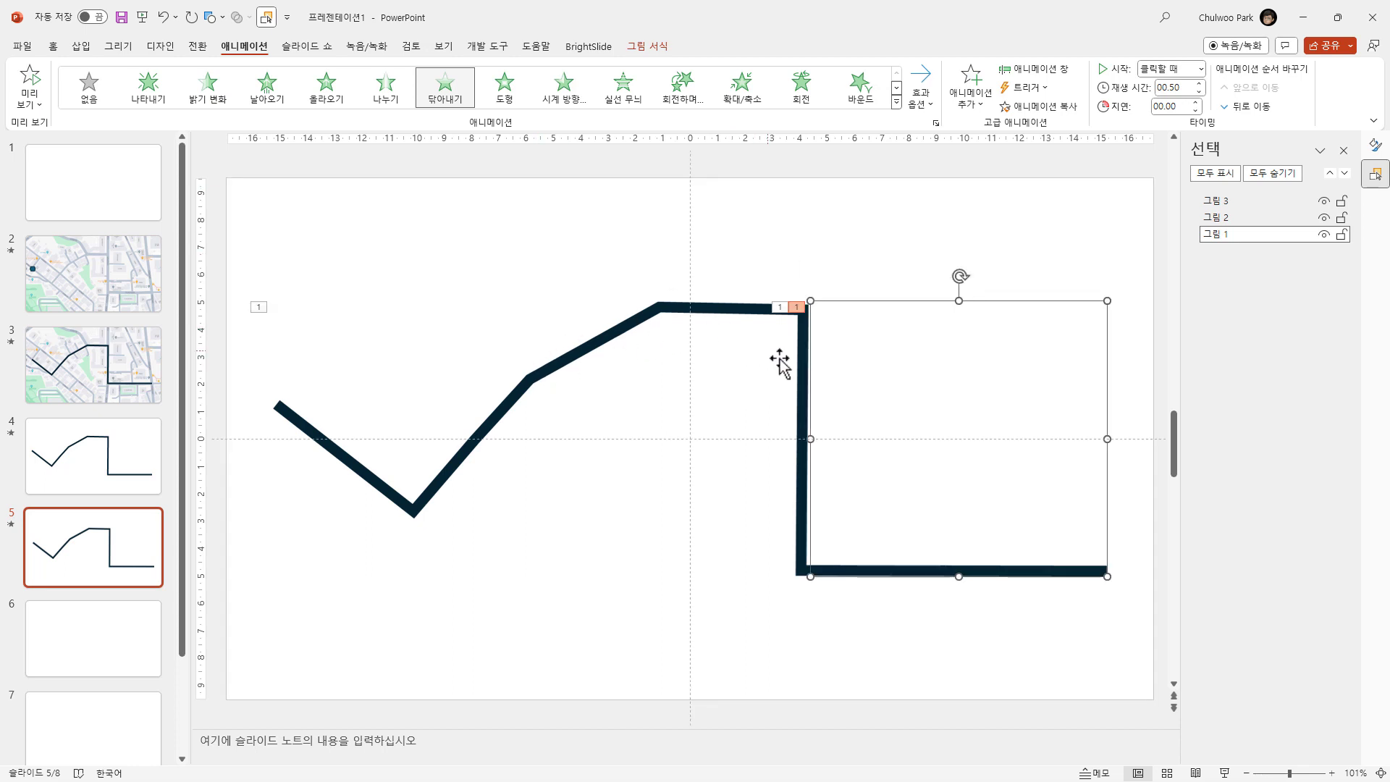
- Set the vertical and final horizontal sections' wipes to start After Previous, and preview the animation sequence
click(803, 369)
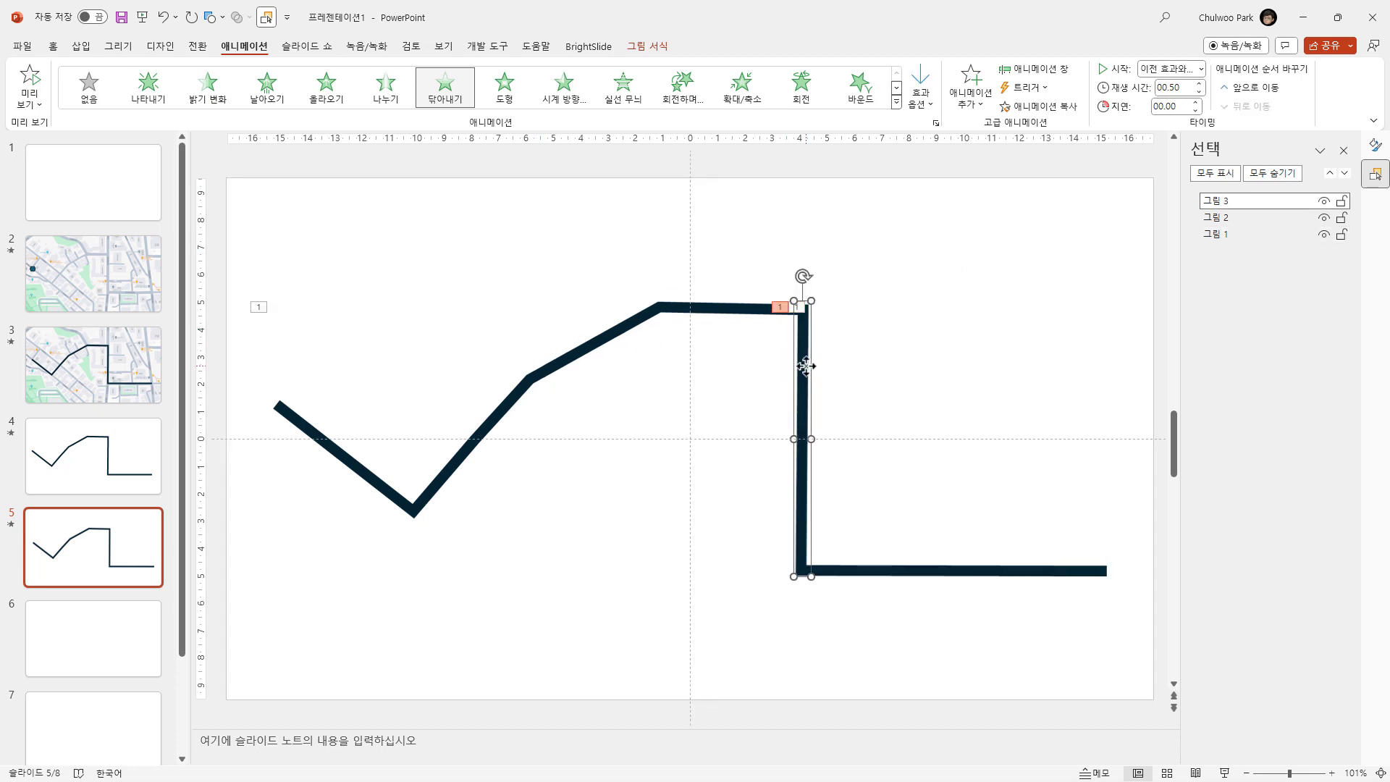
click(1203, 70)
click(1189, 121)
click(936, 571)
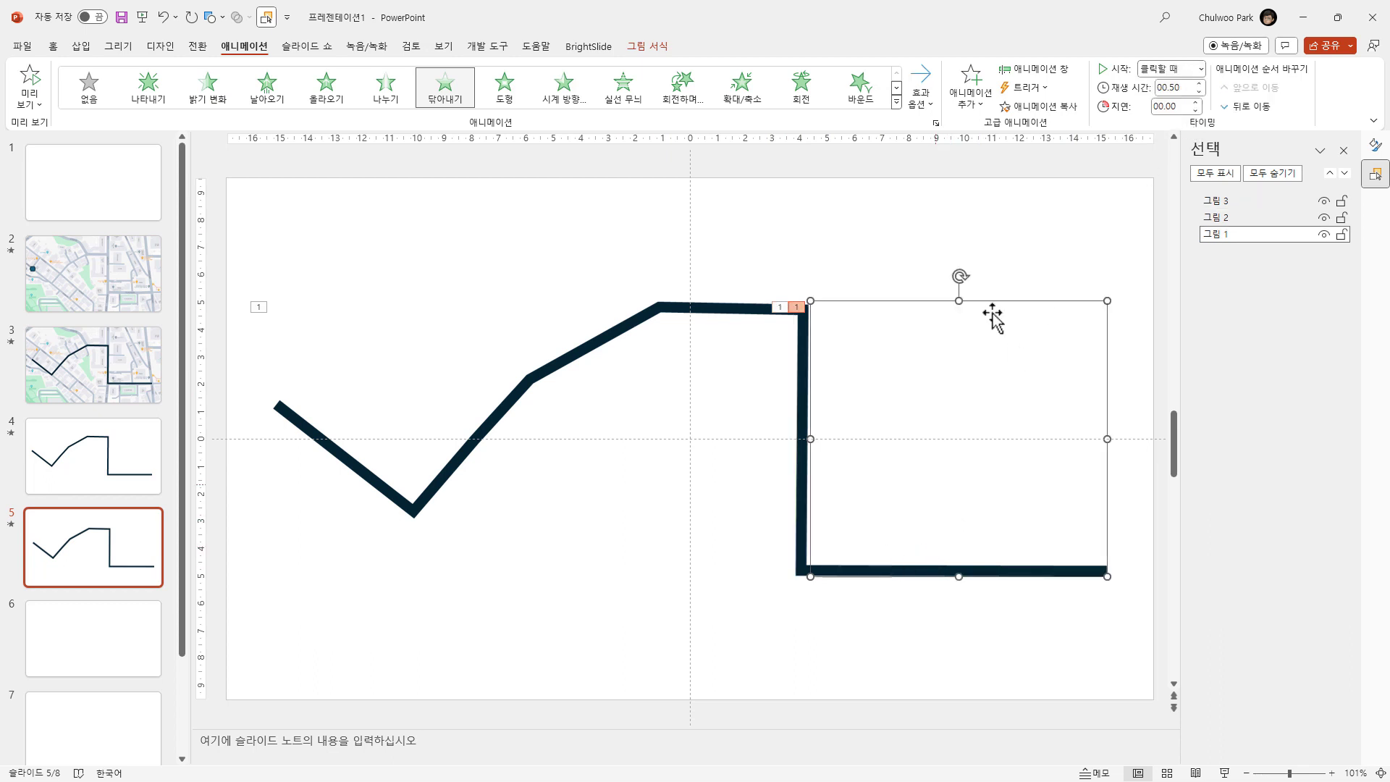
click(1199, 73)
click(1188, 121)
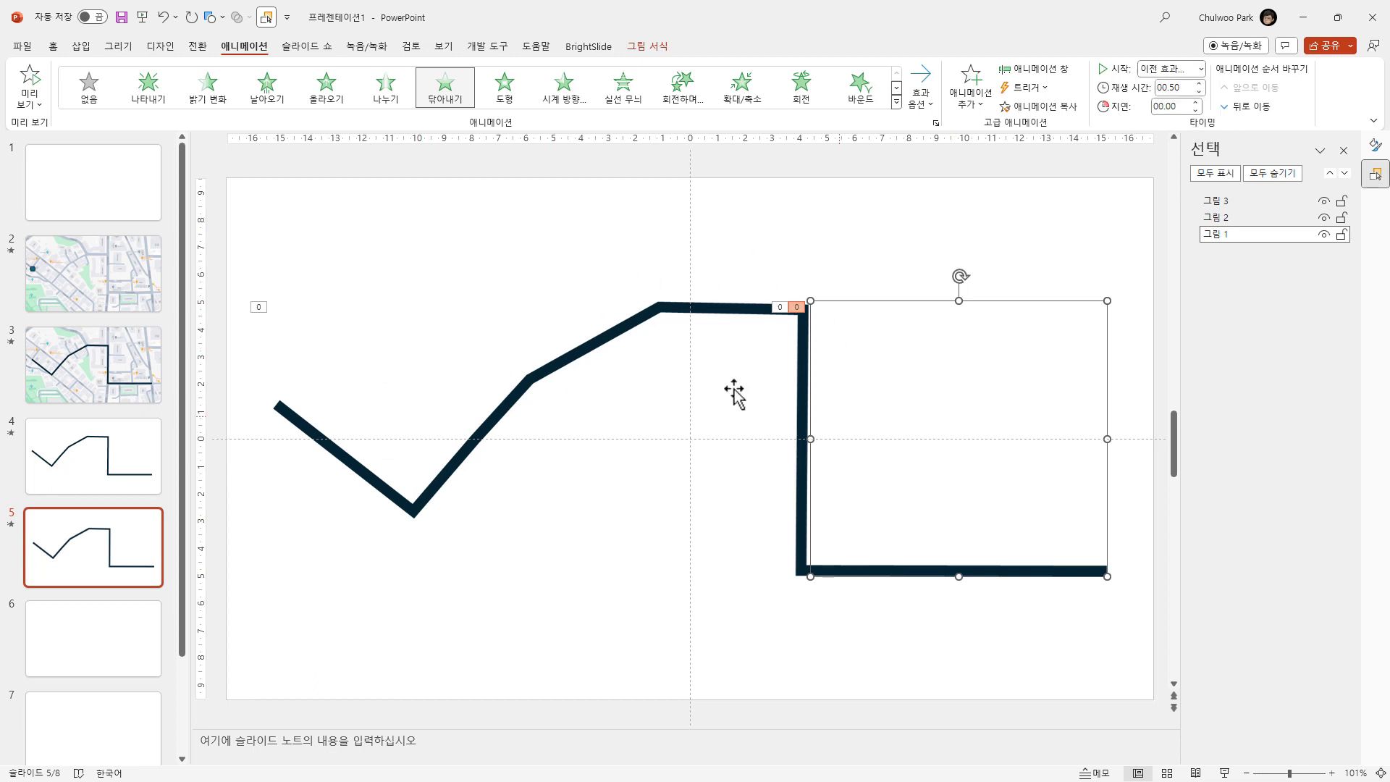
click(26, 86)
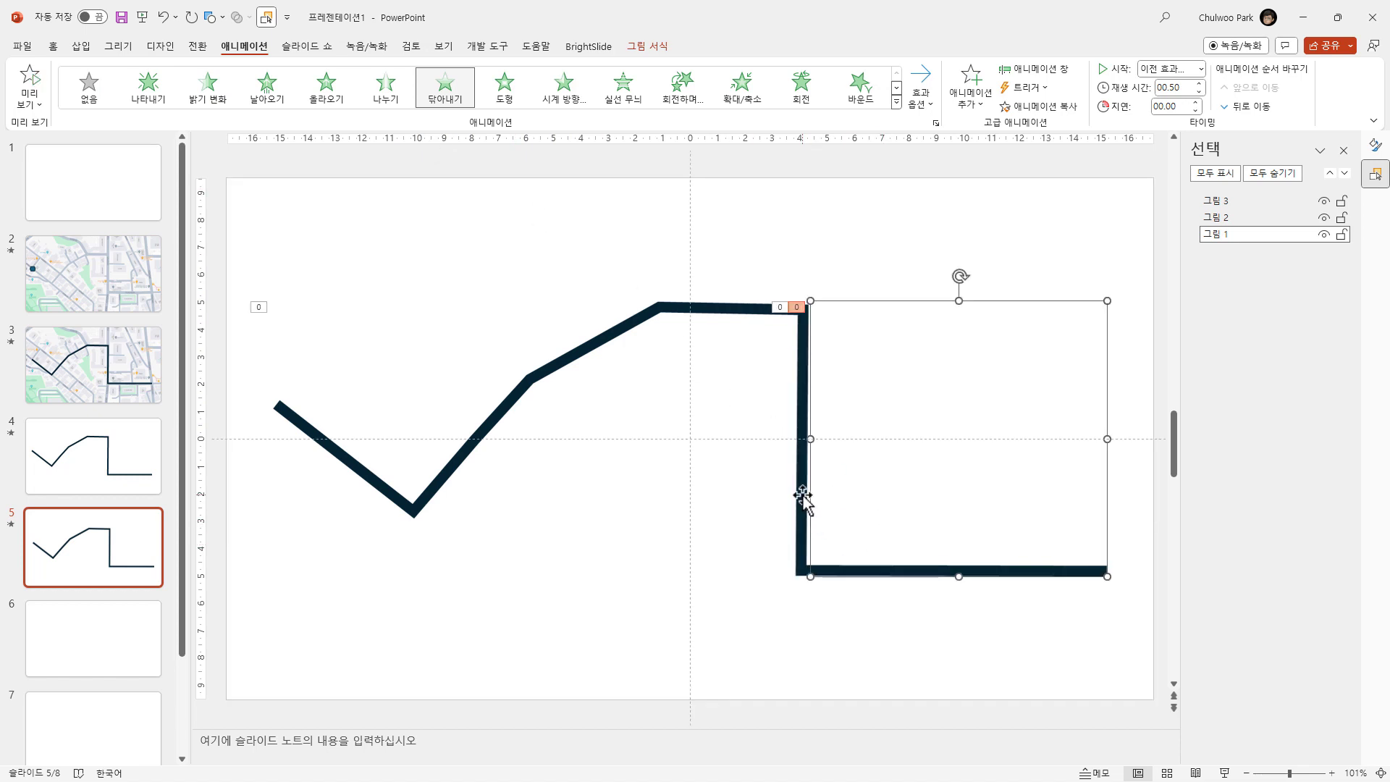
click(804, 496)
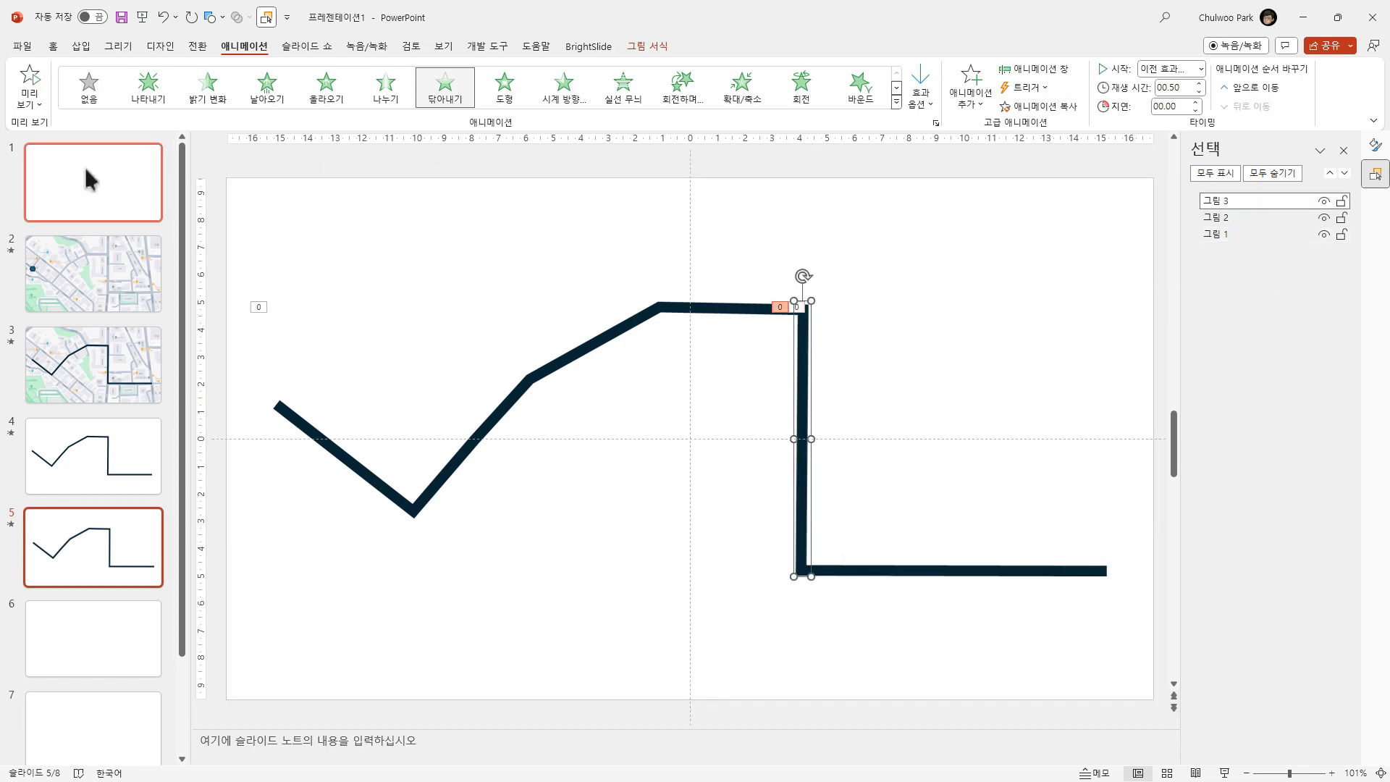
click(27, 77)
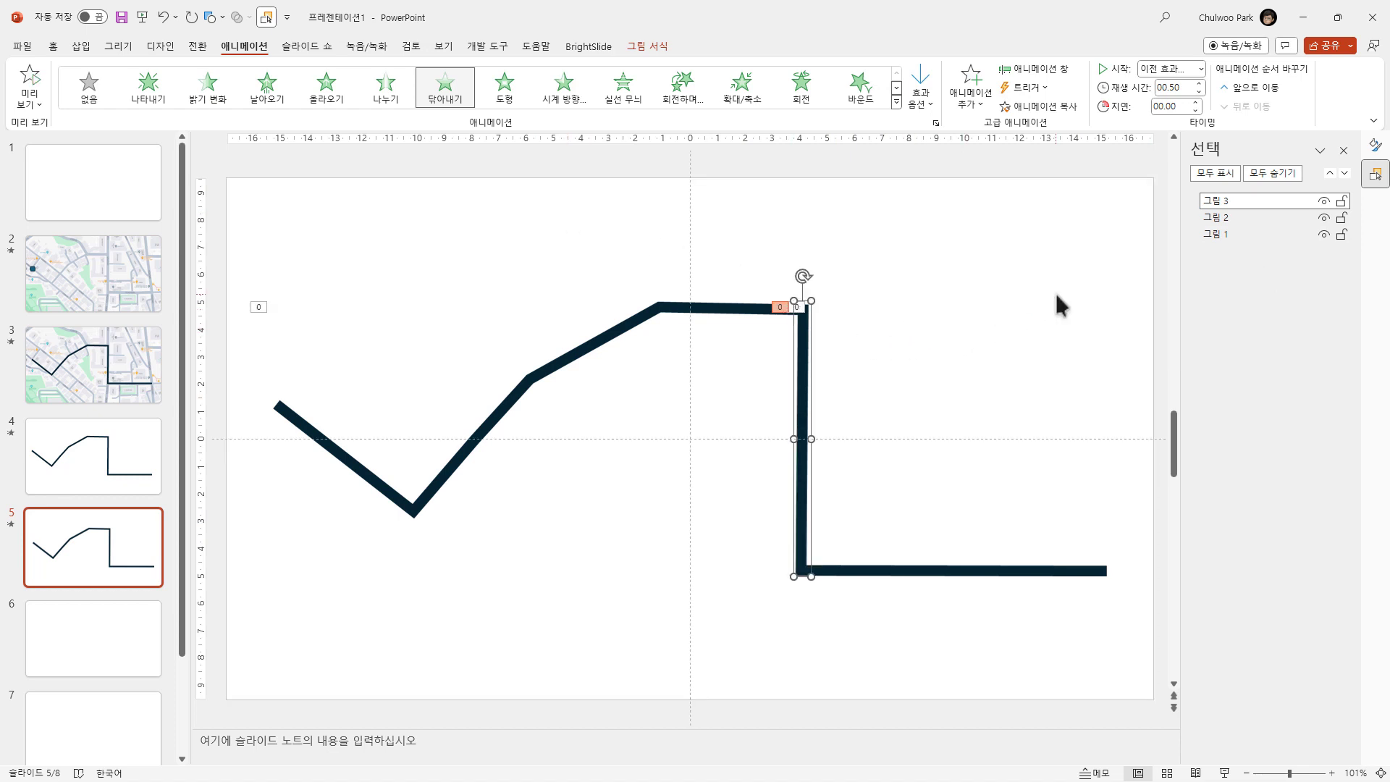
- Show the animation order, move 그림 1 to the end after 그림 3, and preview the sequence
click(1053, 72)
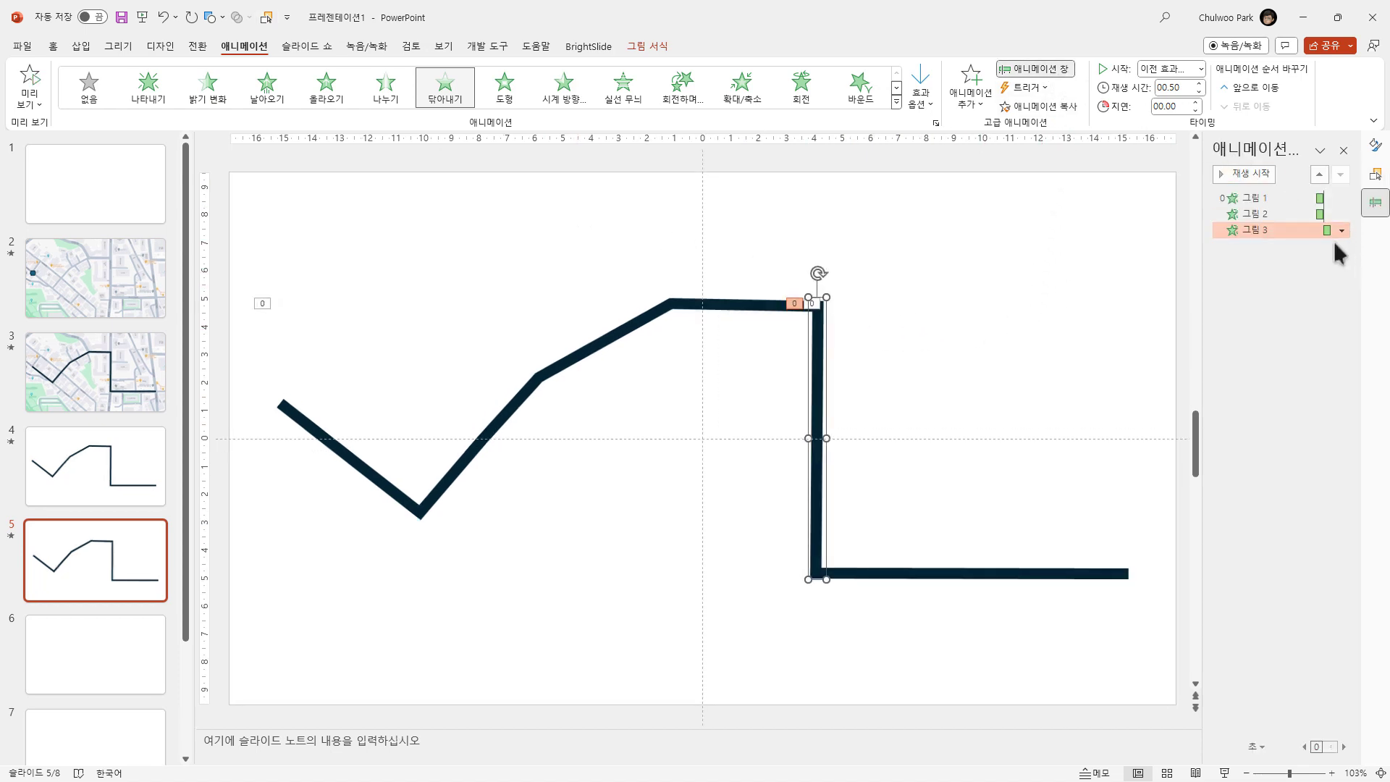
click(1270, 214)
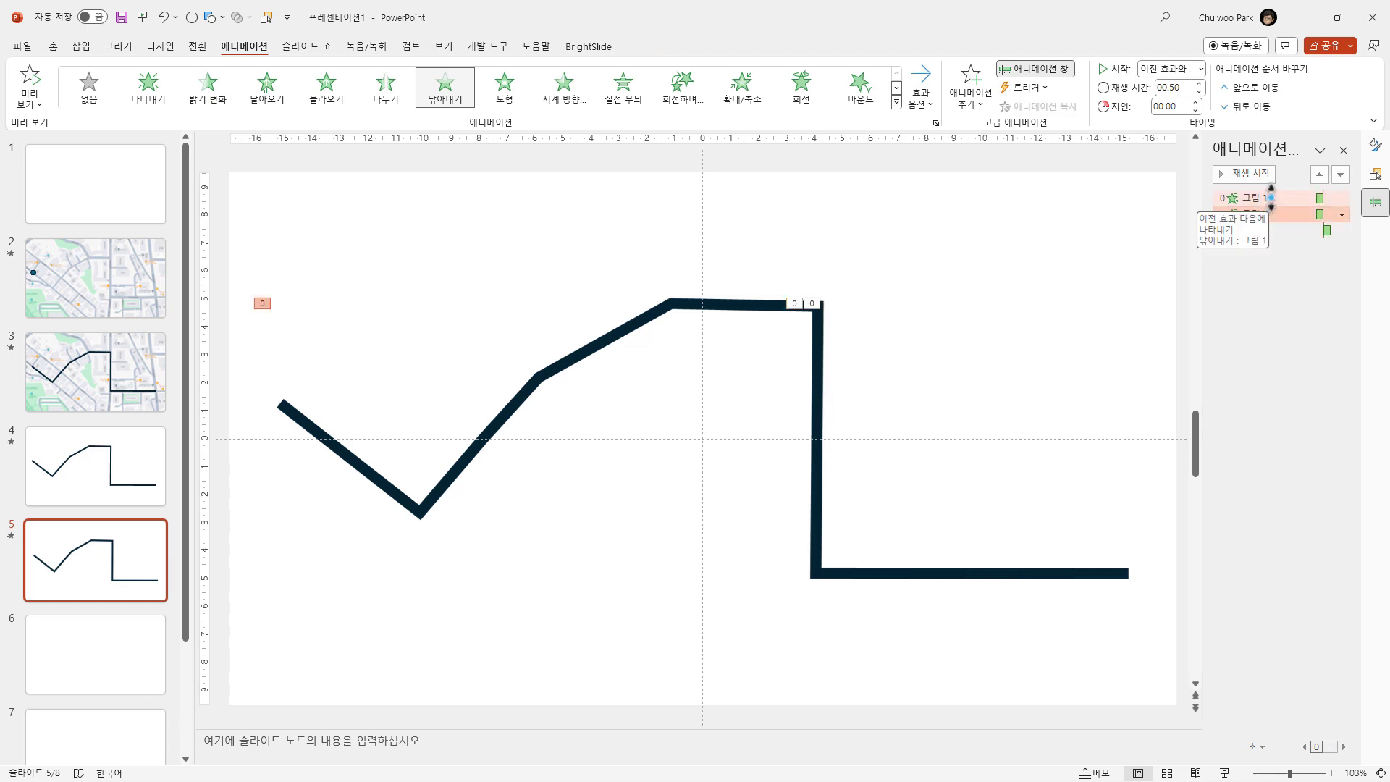
drag(1271, 197, 1274, 243)
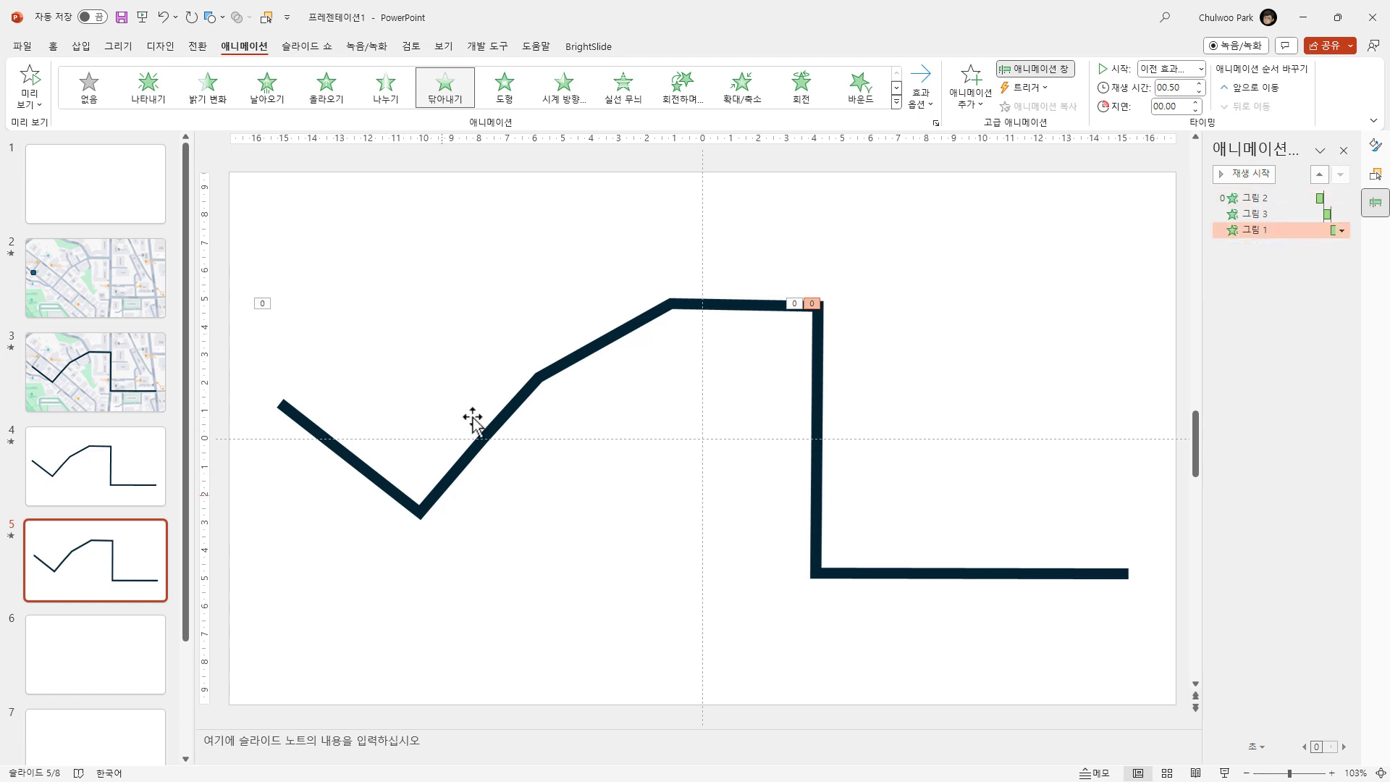
click(33, 84)
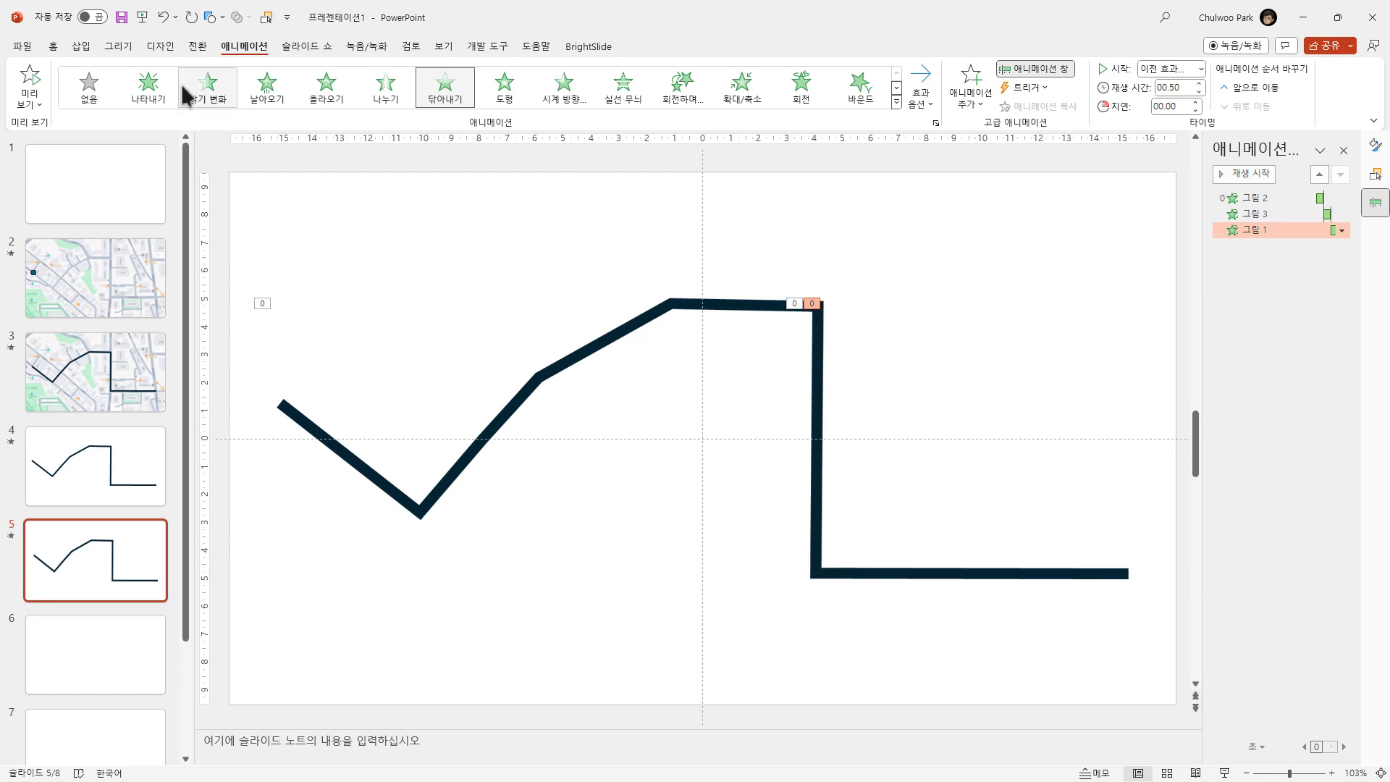
click(37, 80)
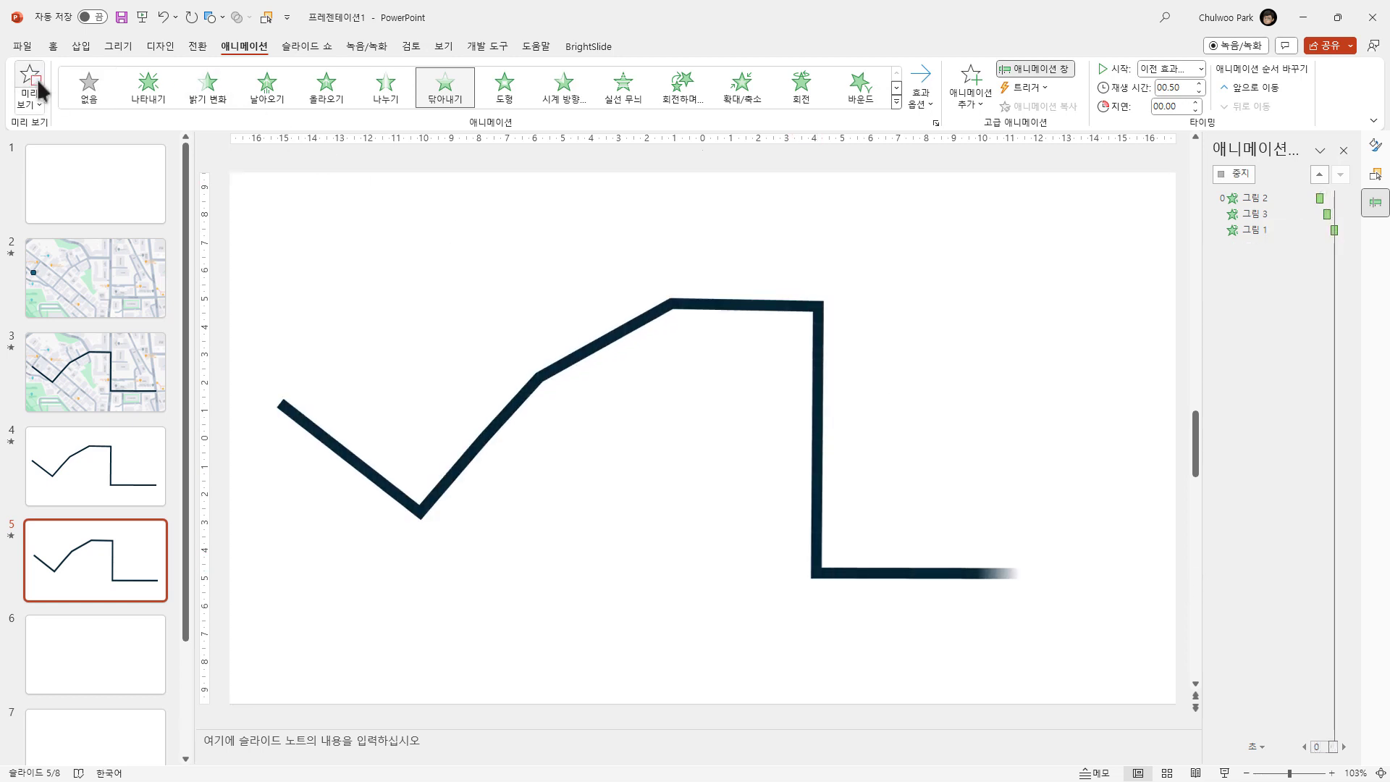
- Set the wipe duration of the first route section, 그림 2, to 01.00 seconds and preview the slide's animations
click(814, 470)
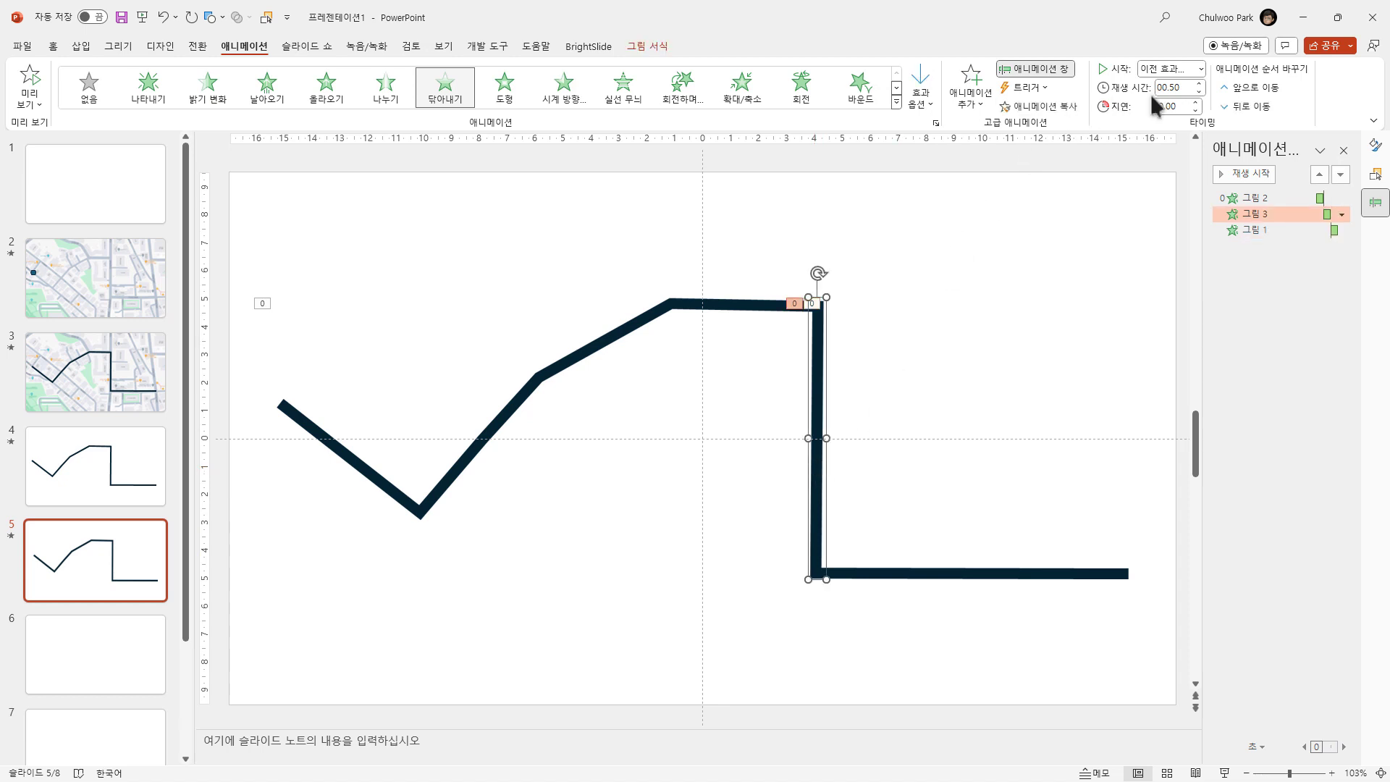
click(974, 572)
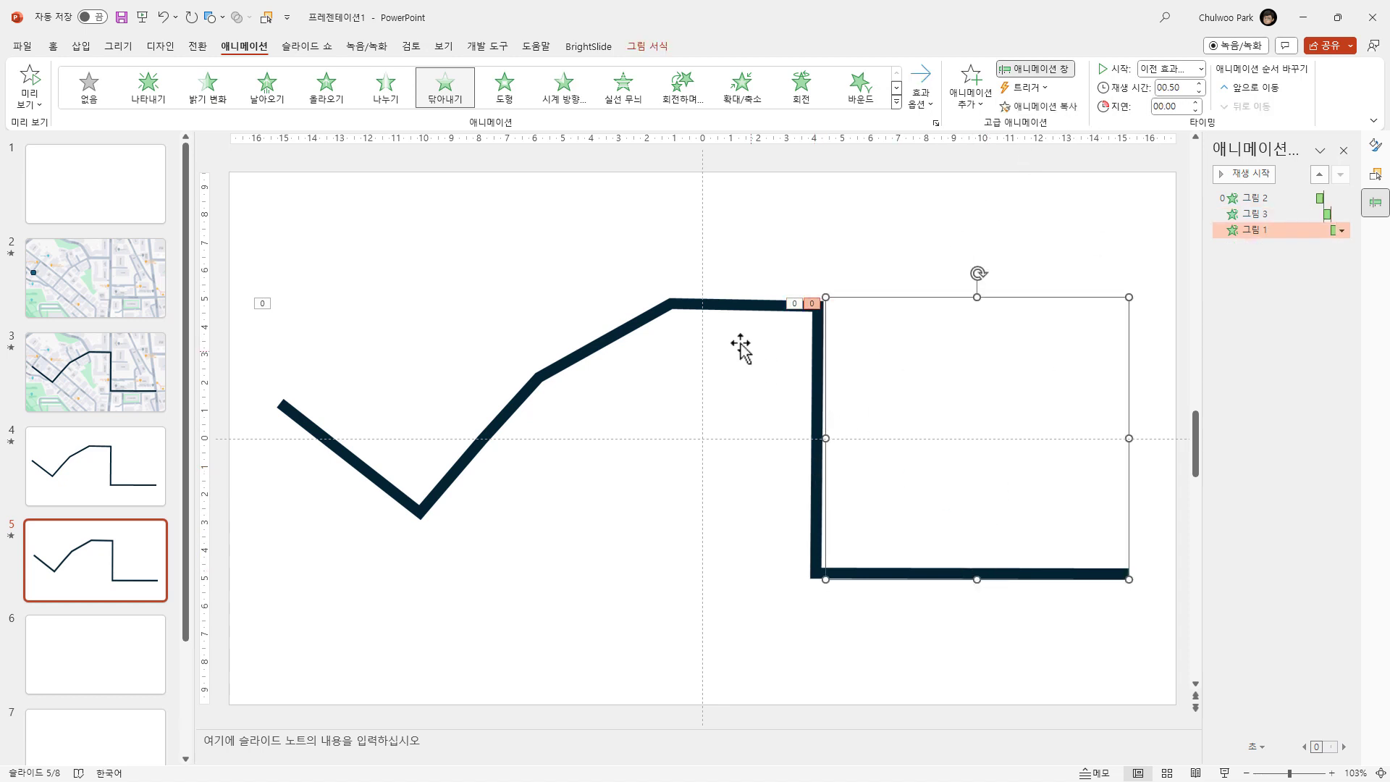
click(693, 306)
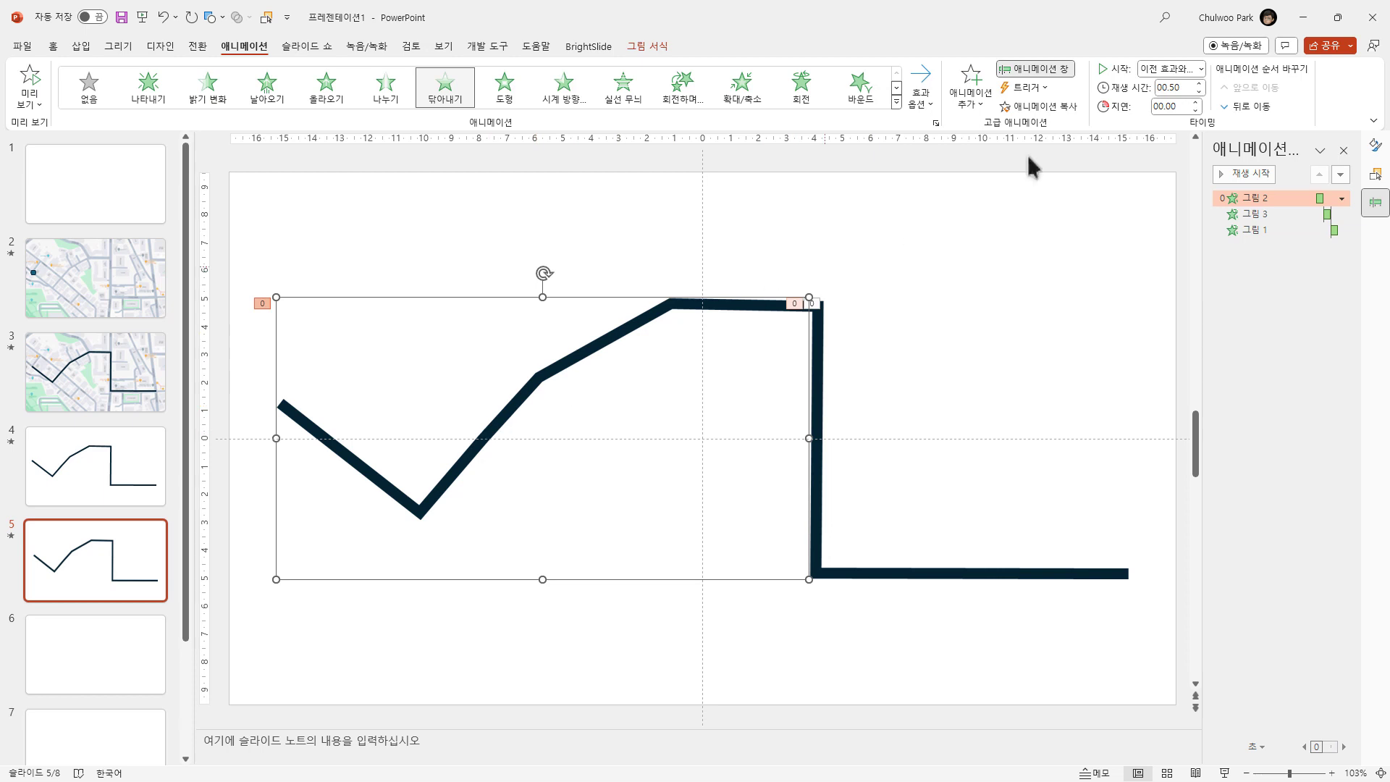
click(1183, 89)
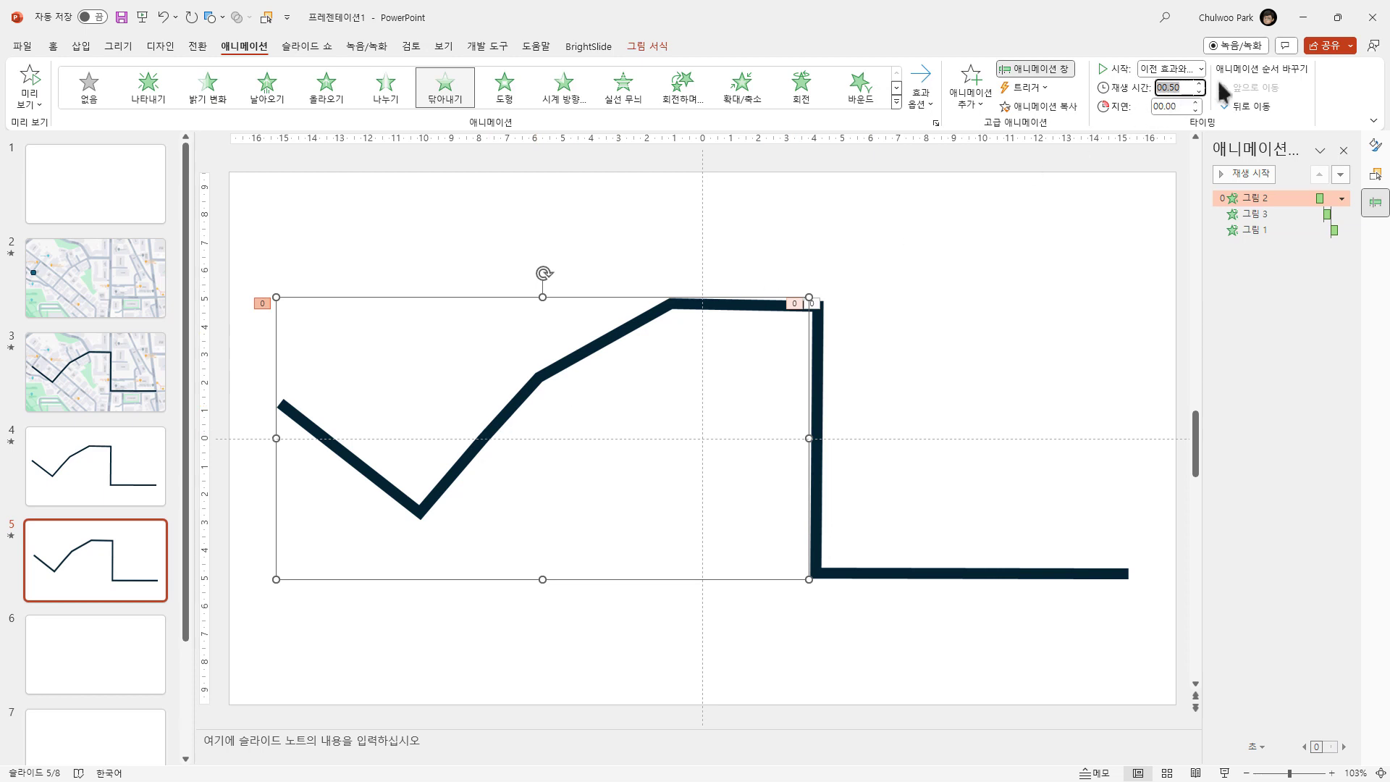
key(Return)
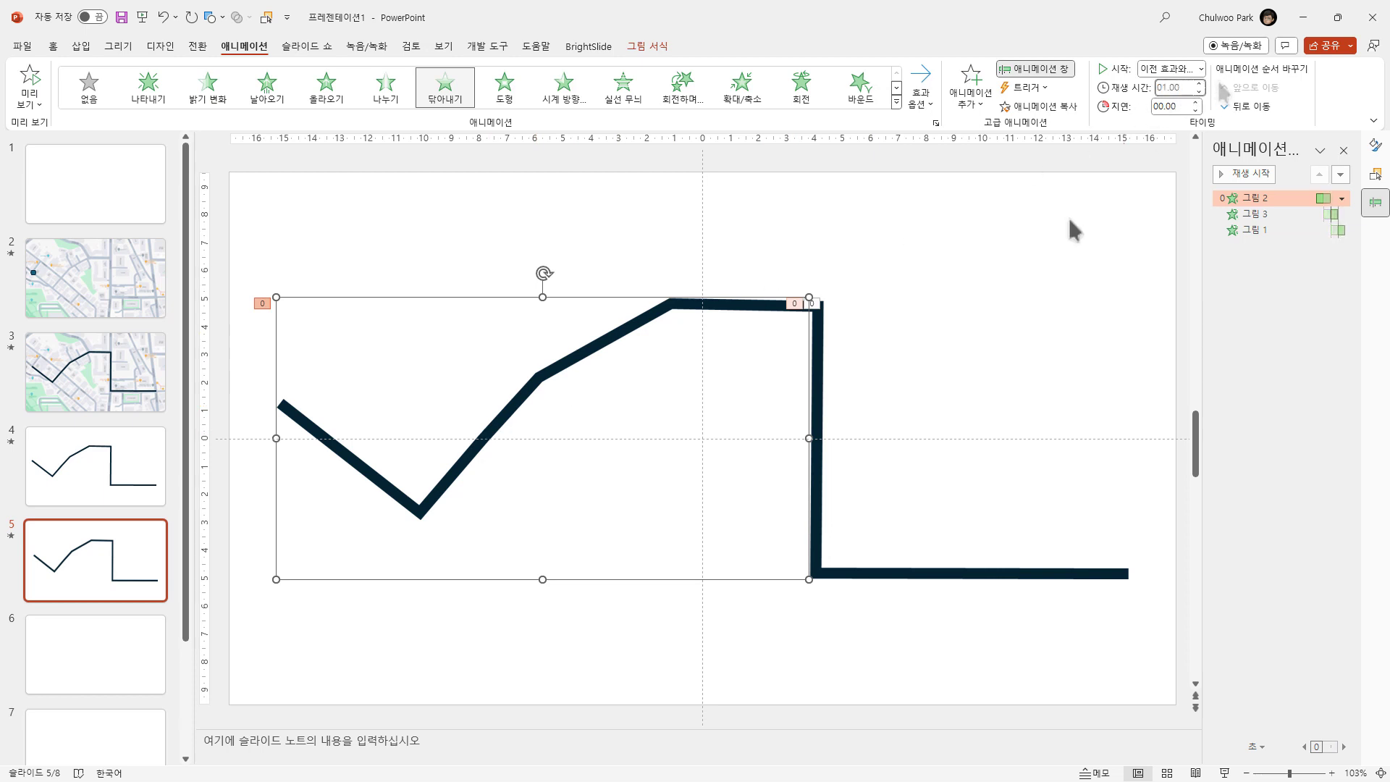
click(30, 81)
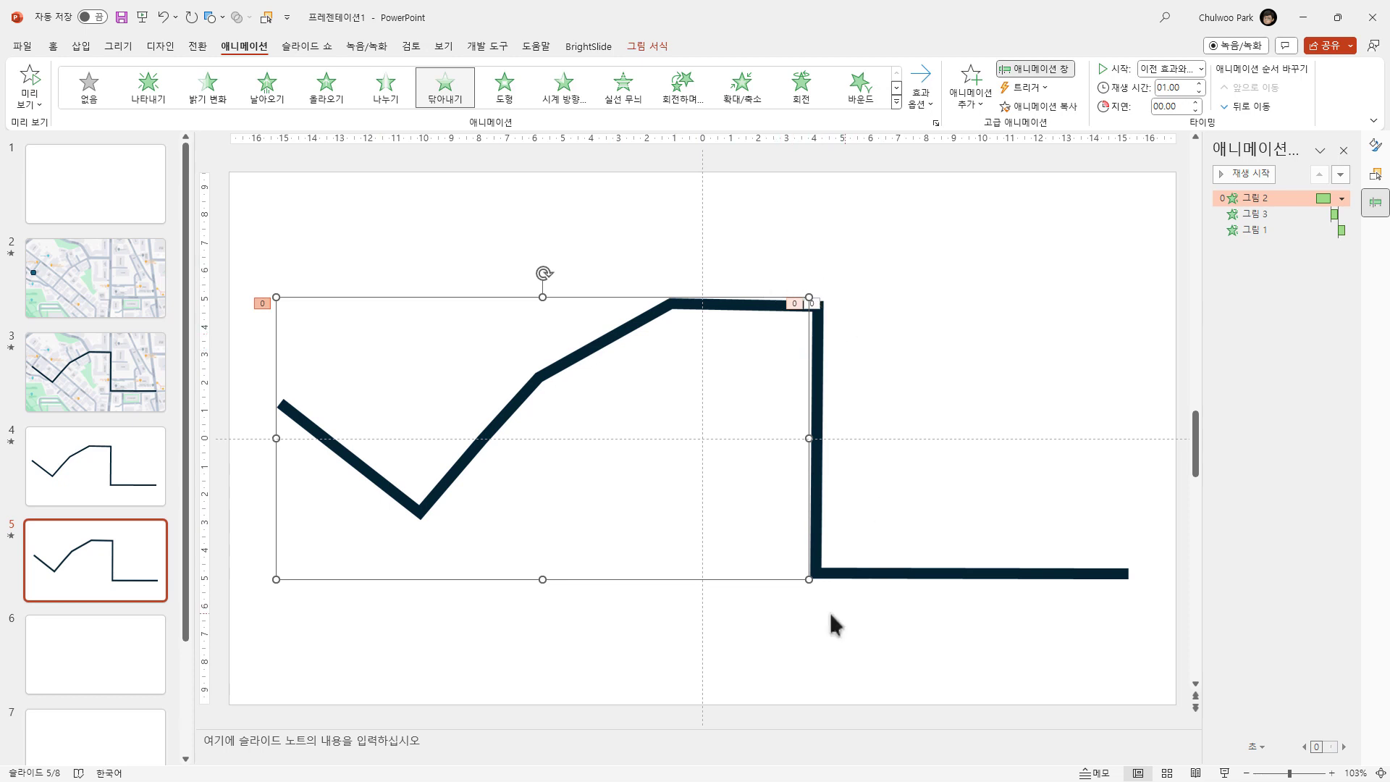
click(29, 85)
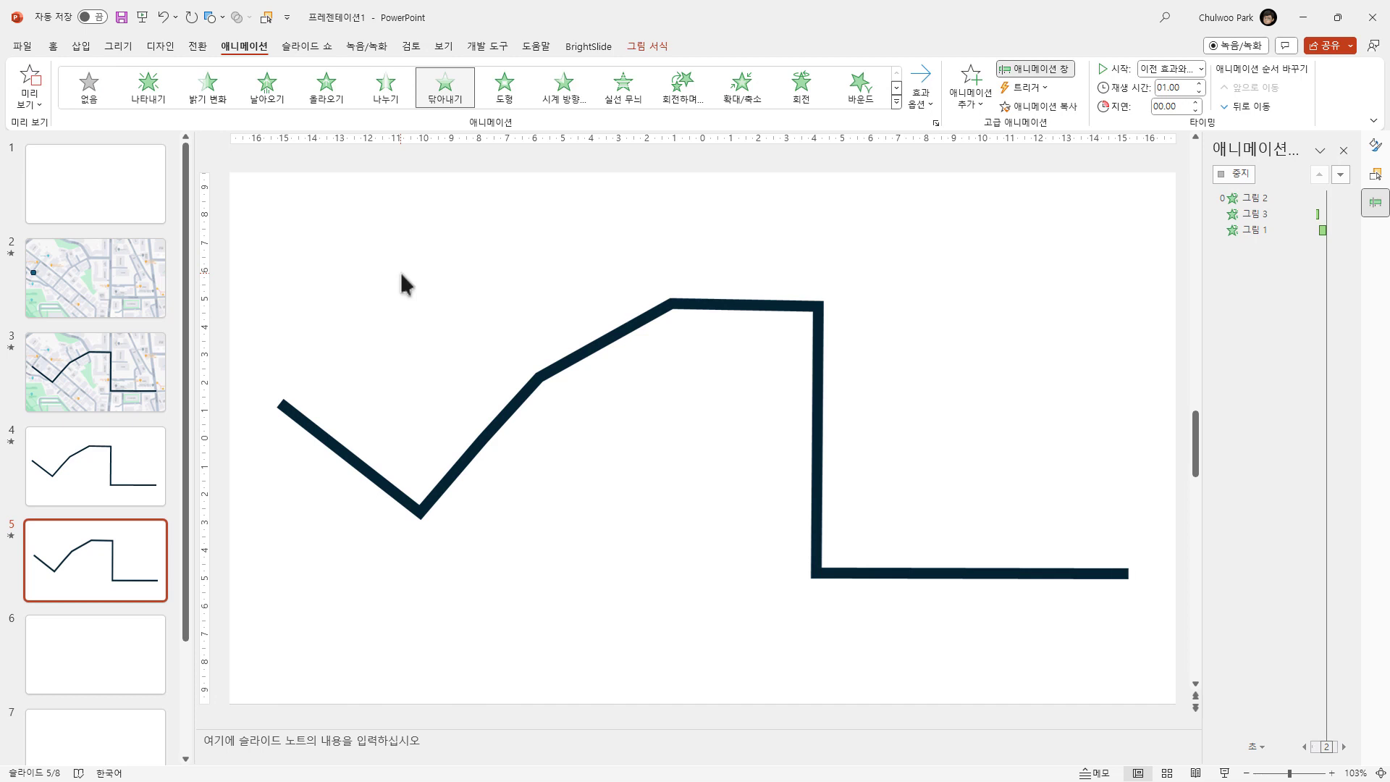
click(539, 377)
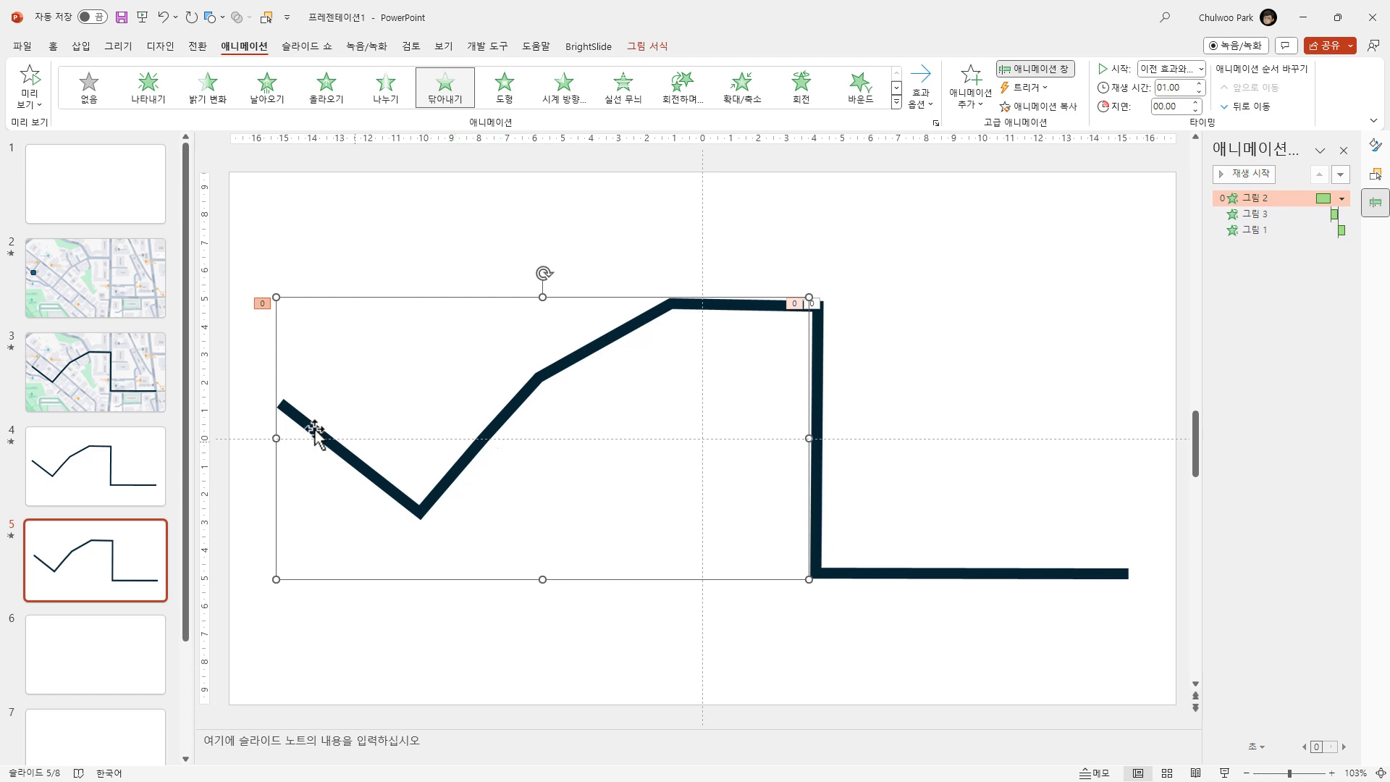
- Copy the map background picture from slide 3 and paste it onto blank slide 6
click(141, 384)
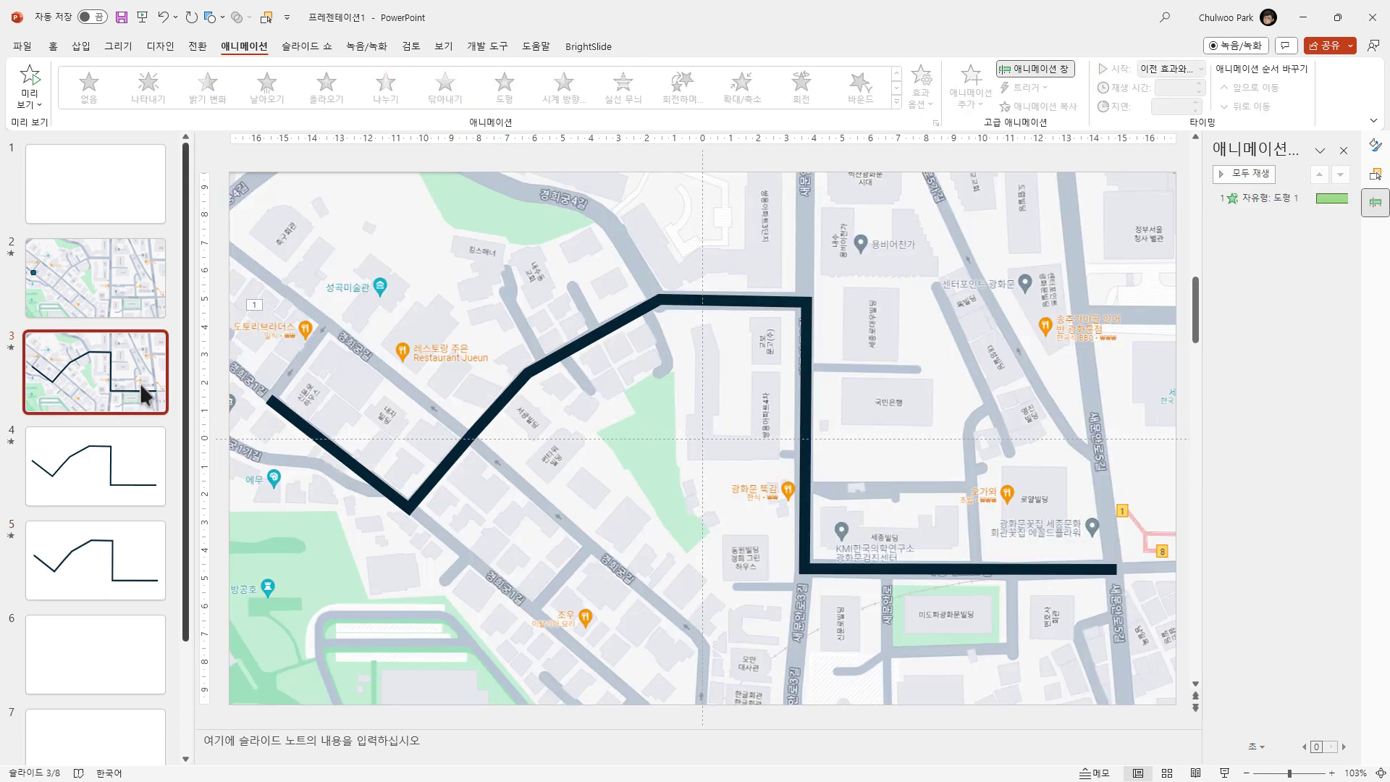
click(413, 267)
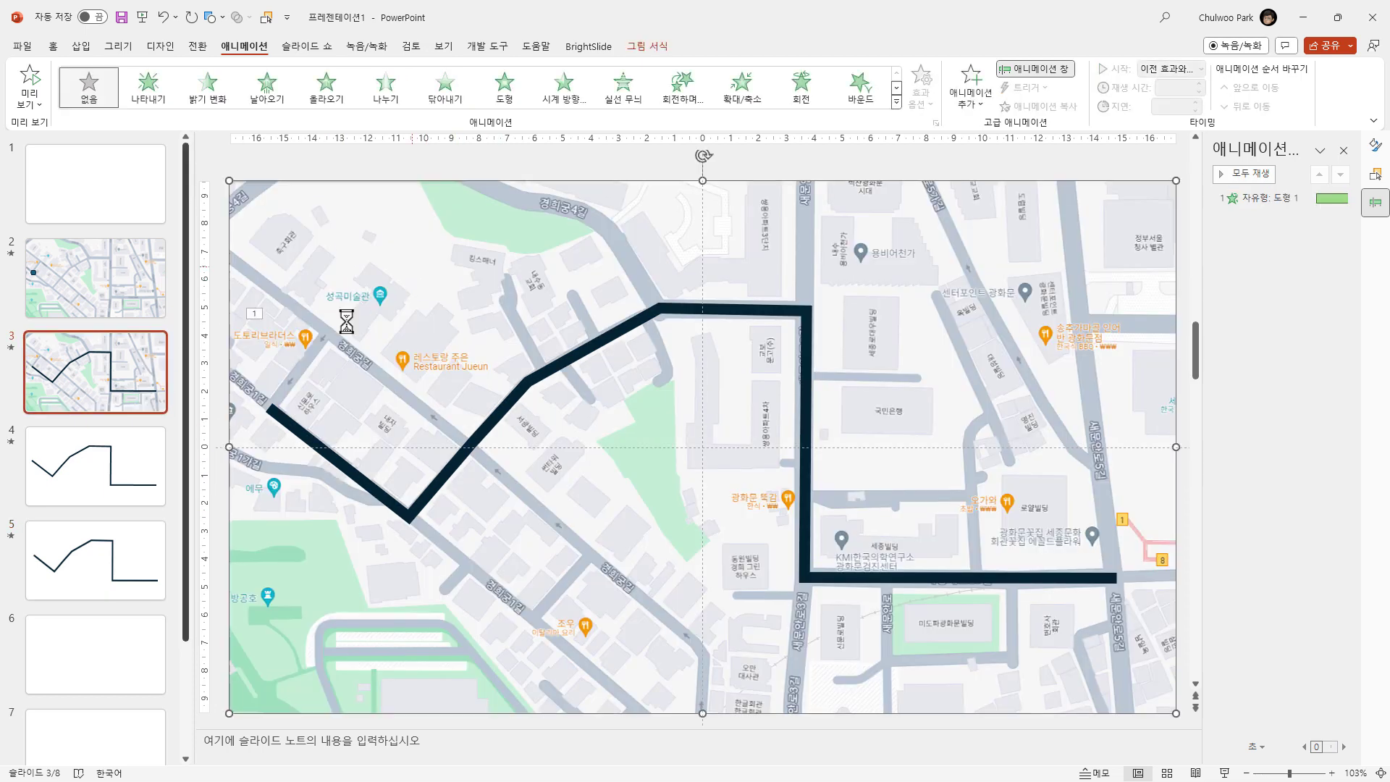
click(145, 637)
key(ctrl+v)
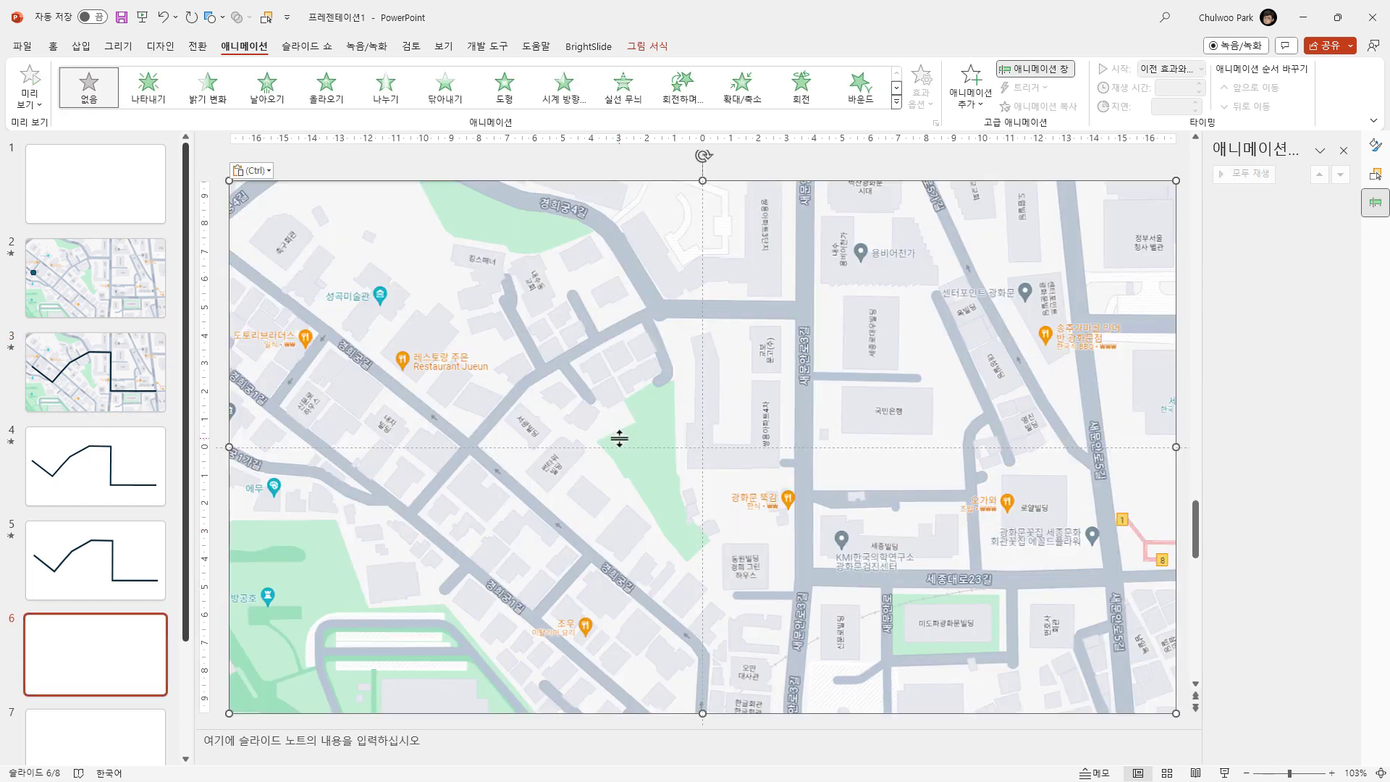
- Copy all three route sections from slide 5 onto the map on slide 6 and align them with the roads
click(117, 553)
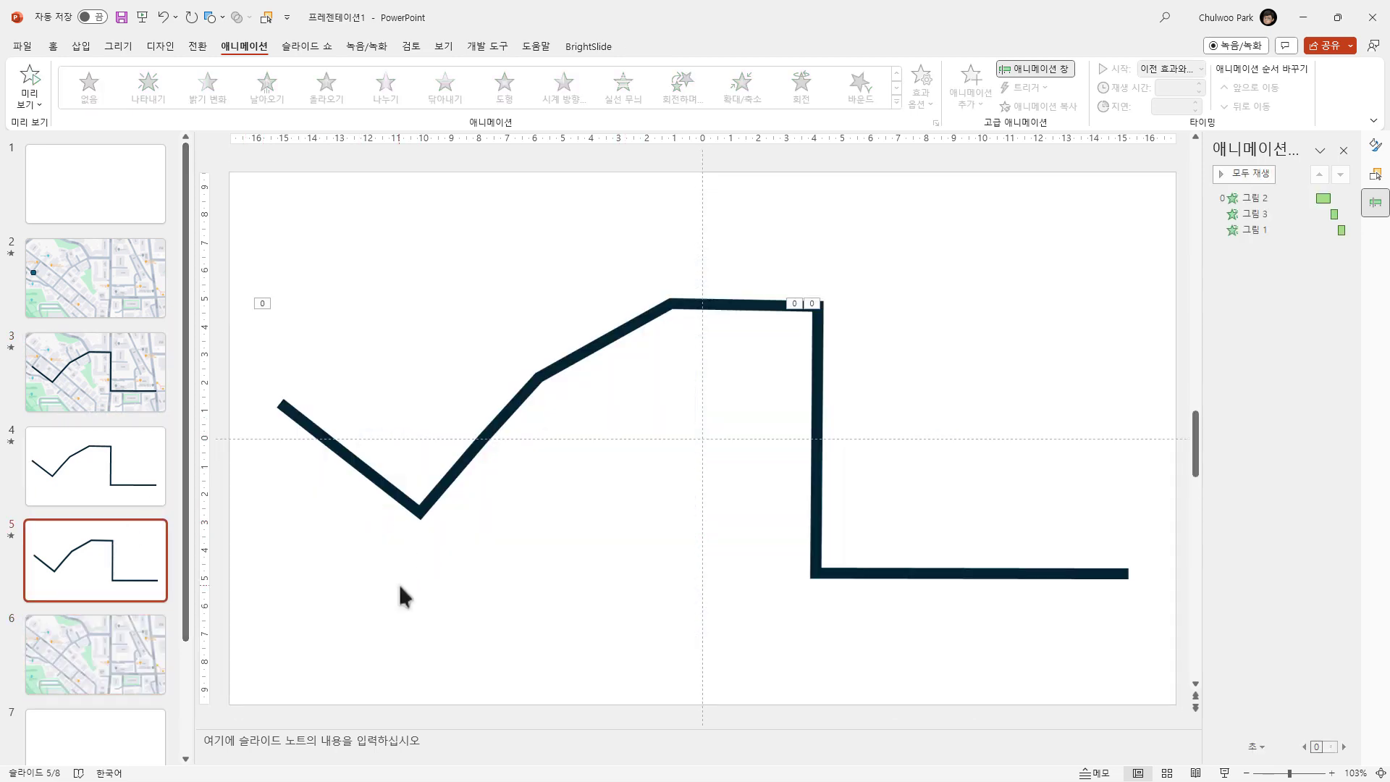
key(ctrl+a)
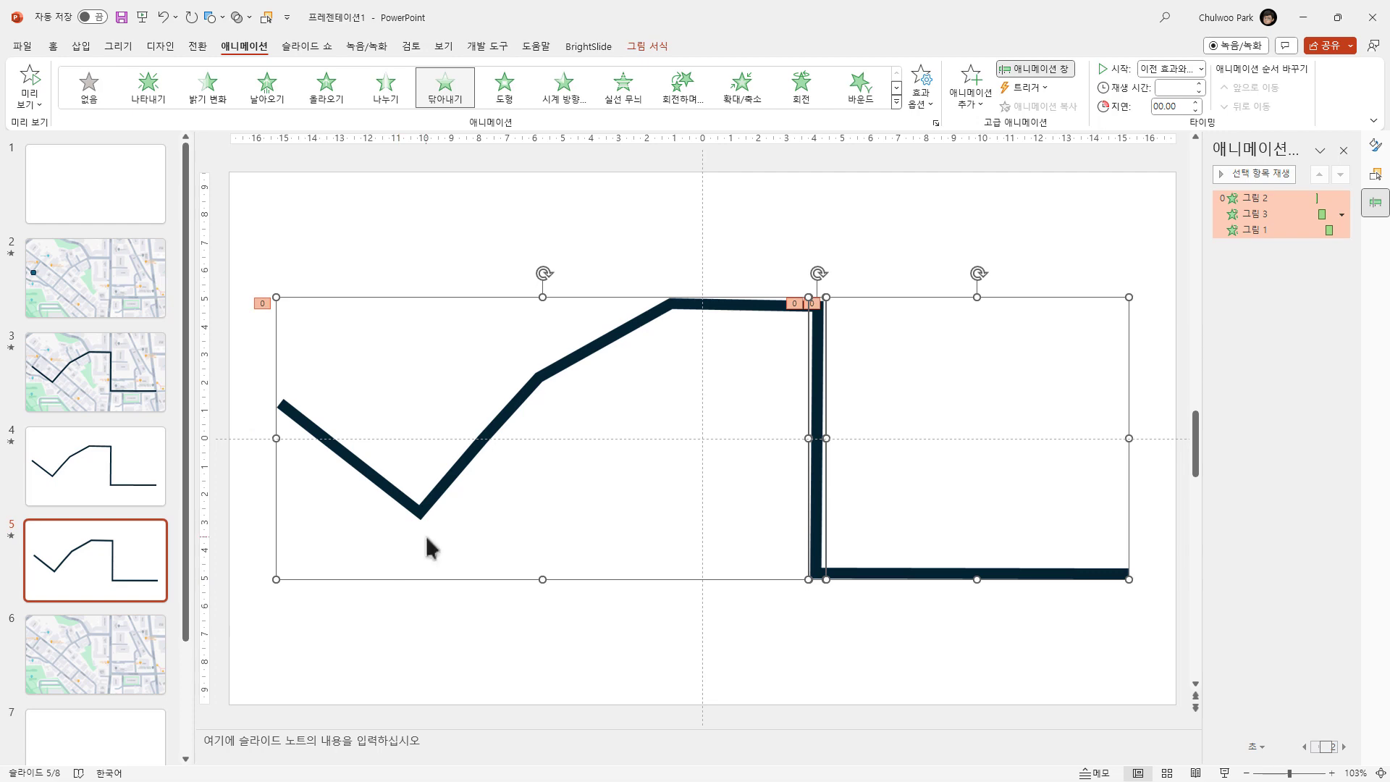
key(ctrl+c)
click(57, 661)
key(ctrl+v)
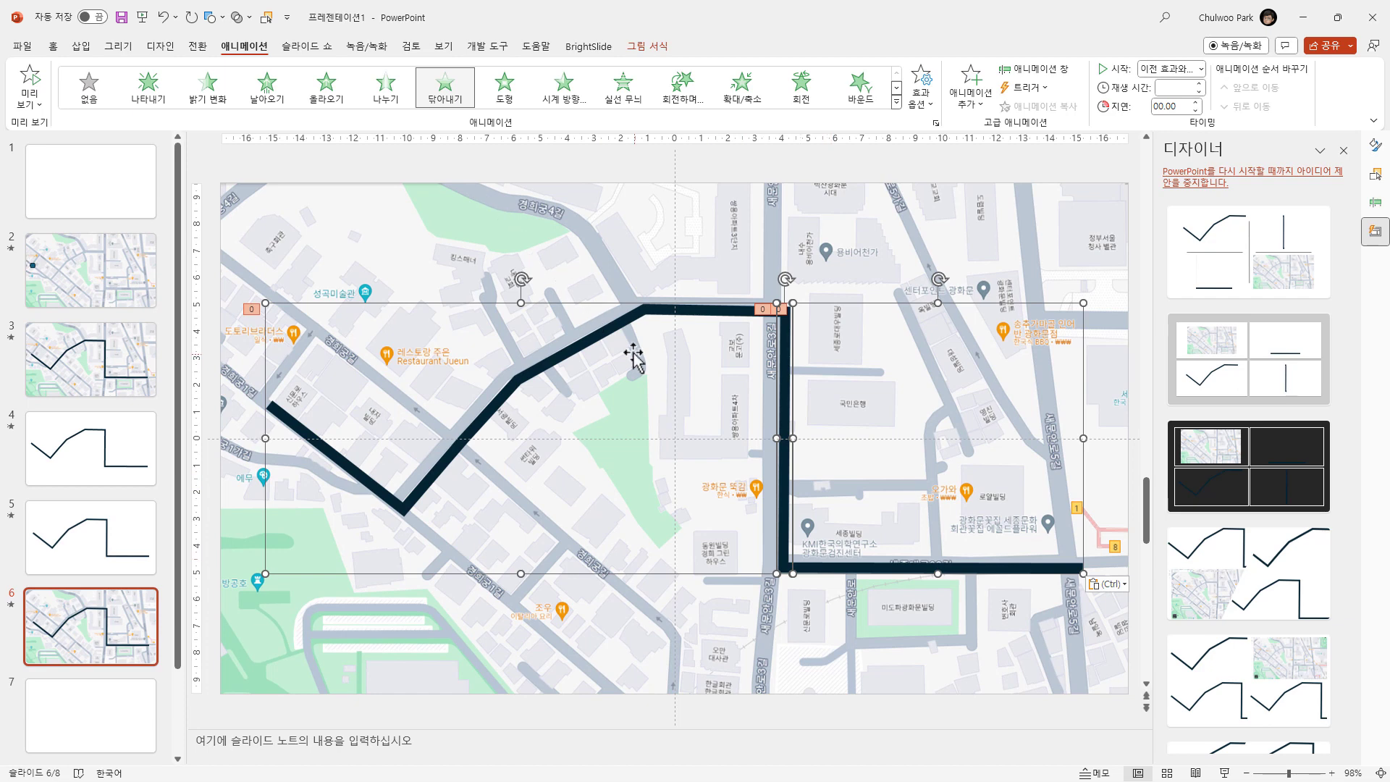
drag(633, 355, 622, 348)
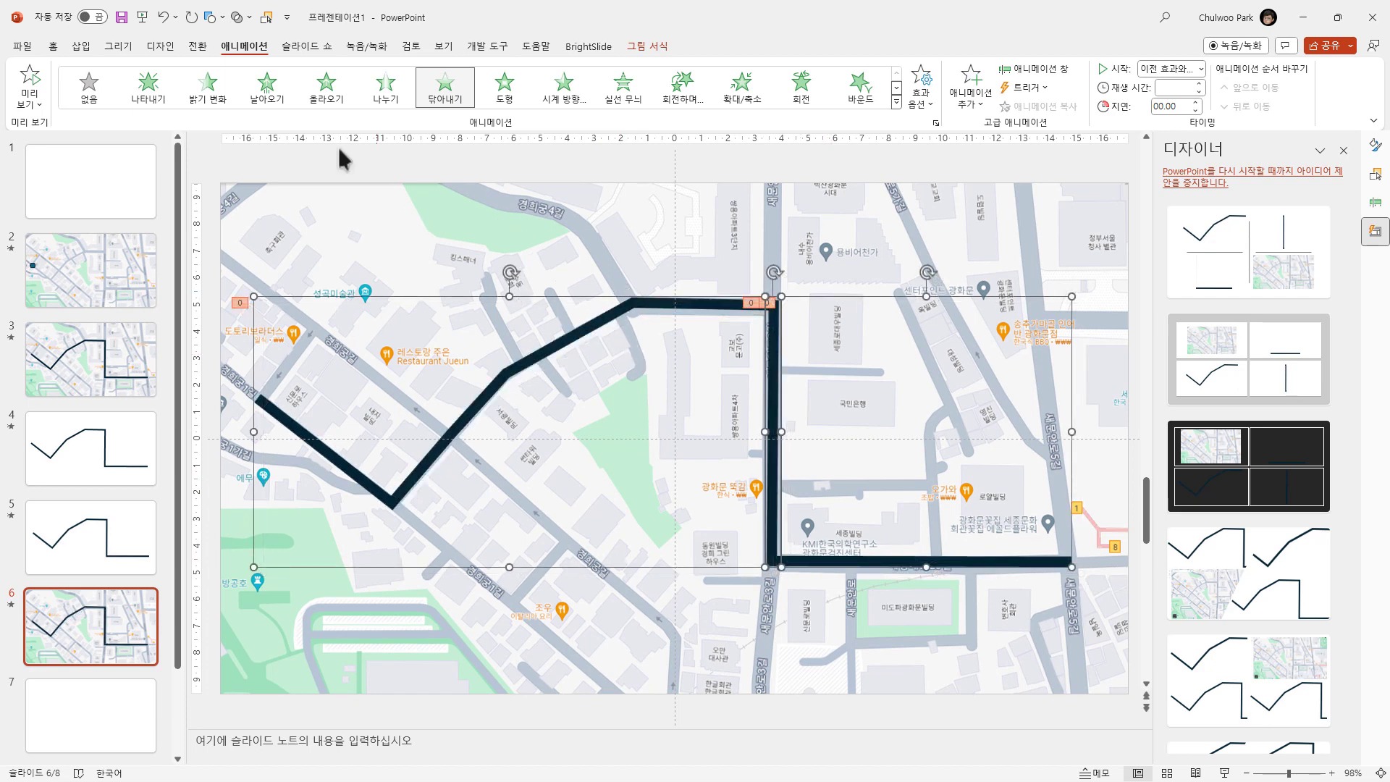
- Preview the route animation on slide 6, and examine the wiped freeform route line on slide 3
click(28, 81)
click(692, 710)
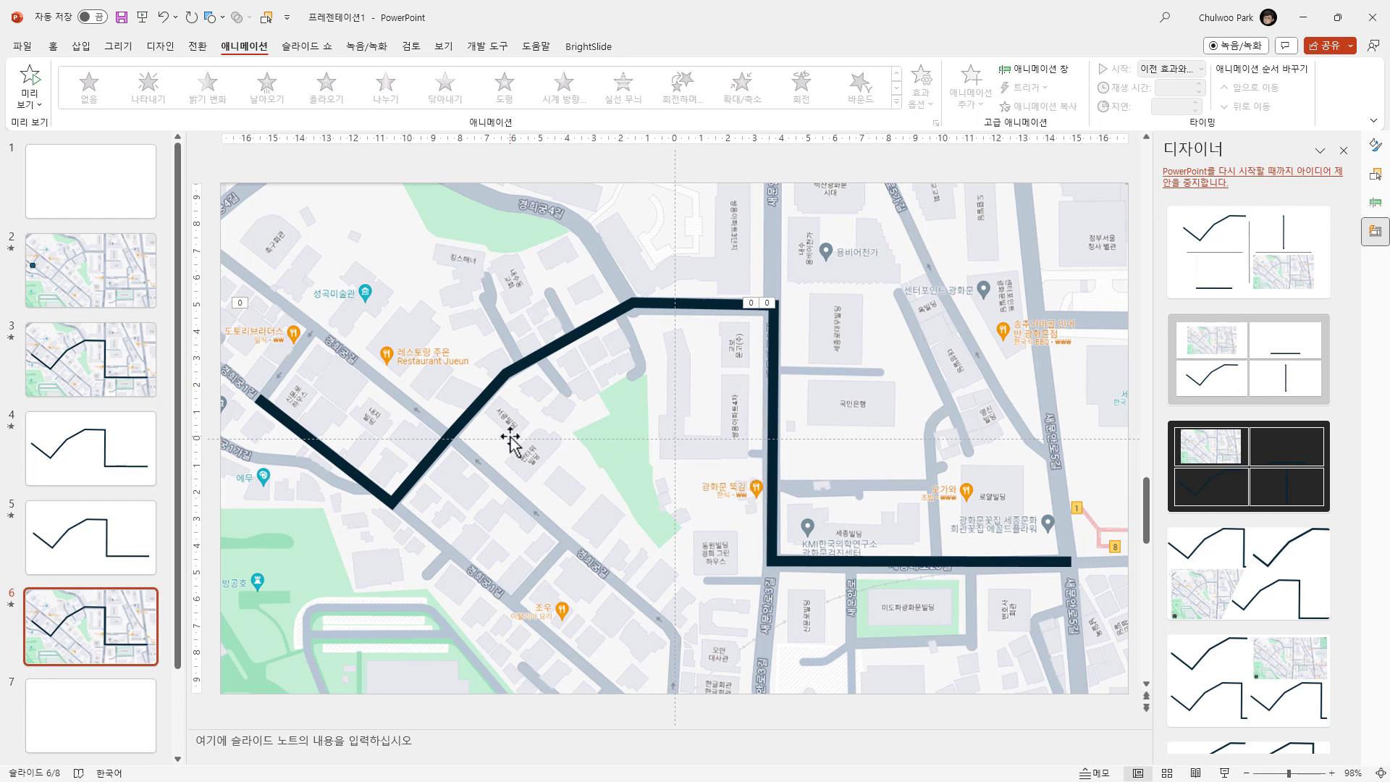
click(87, 361)
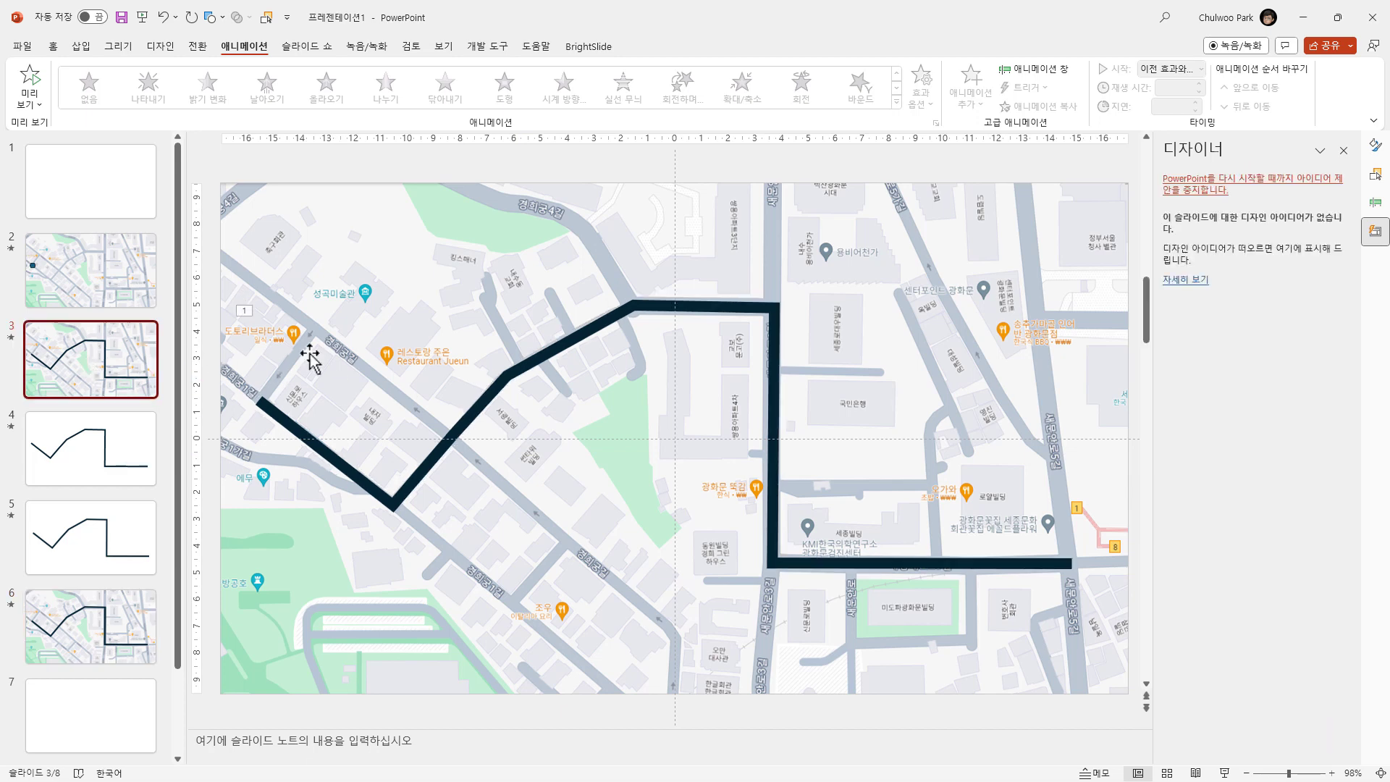
click(418, 480)
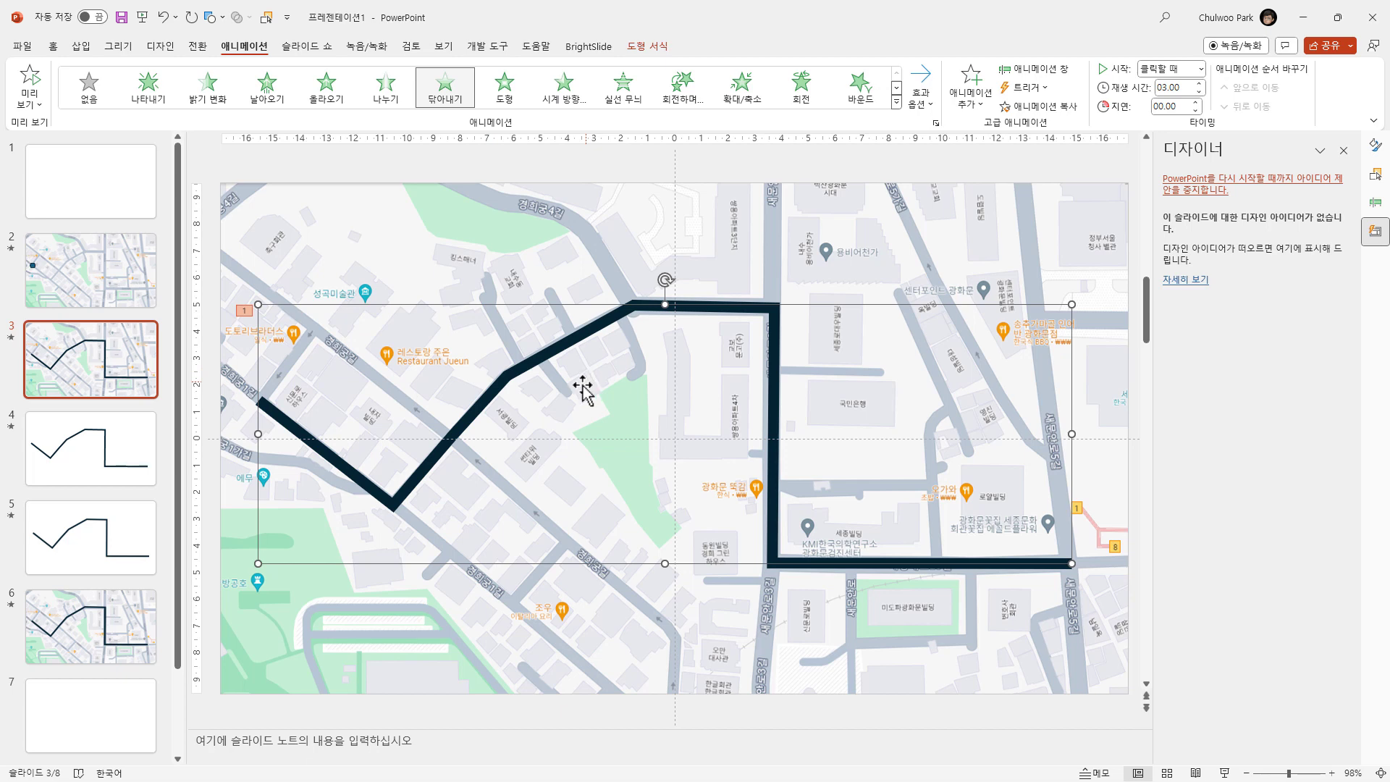
- Draw one long winding freehand stroke across blank slide 7 with the black pen
click(94, 737)
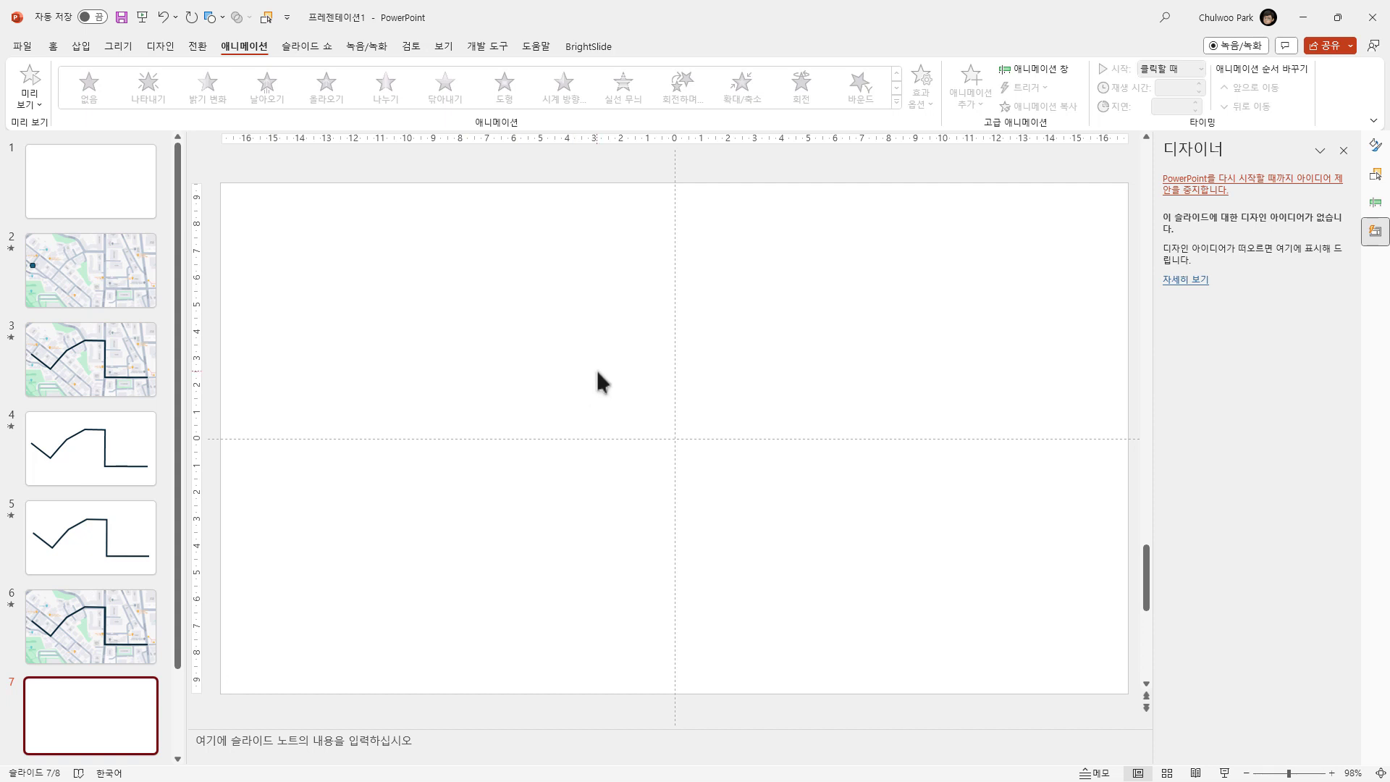
click(119, 45)
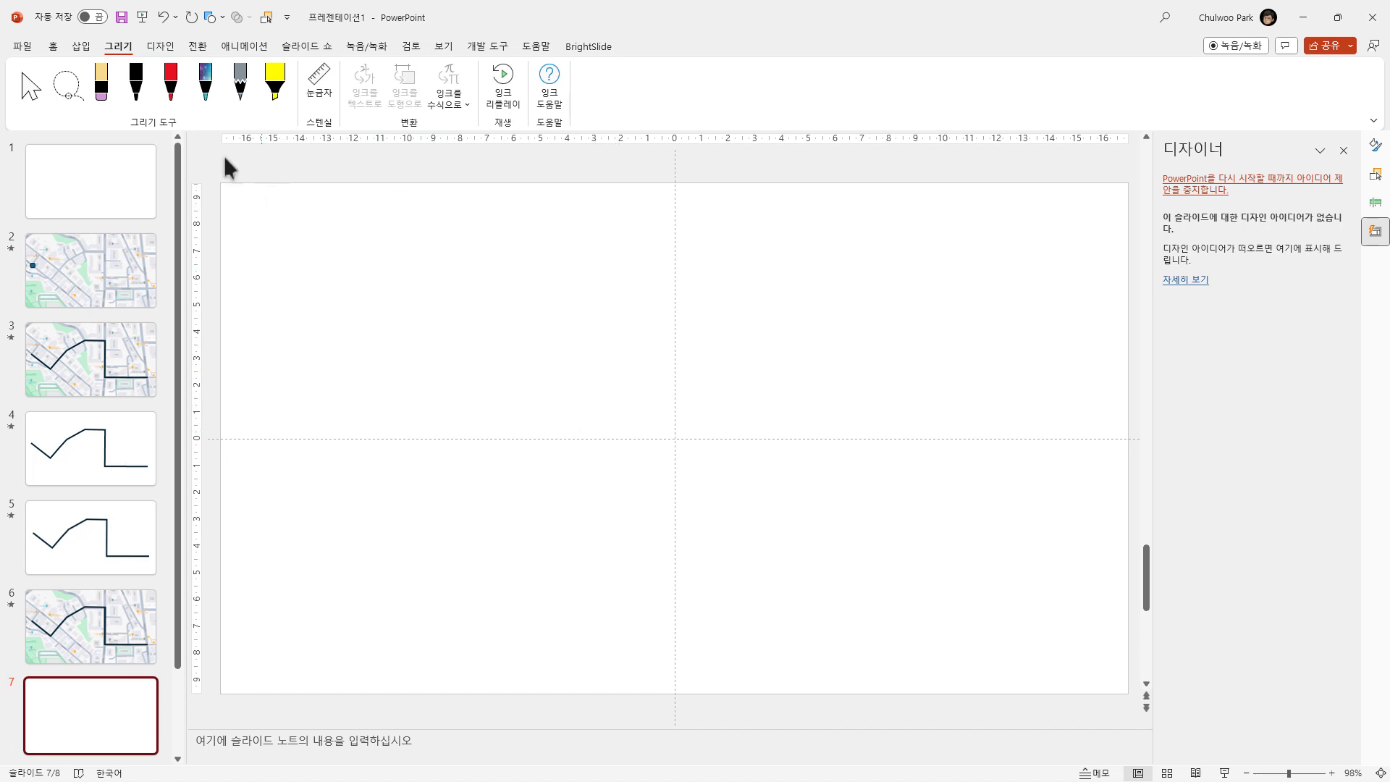
click(135, 83)
drag(302, 331, 398, 311)
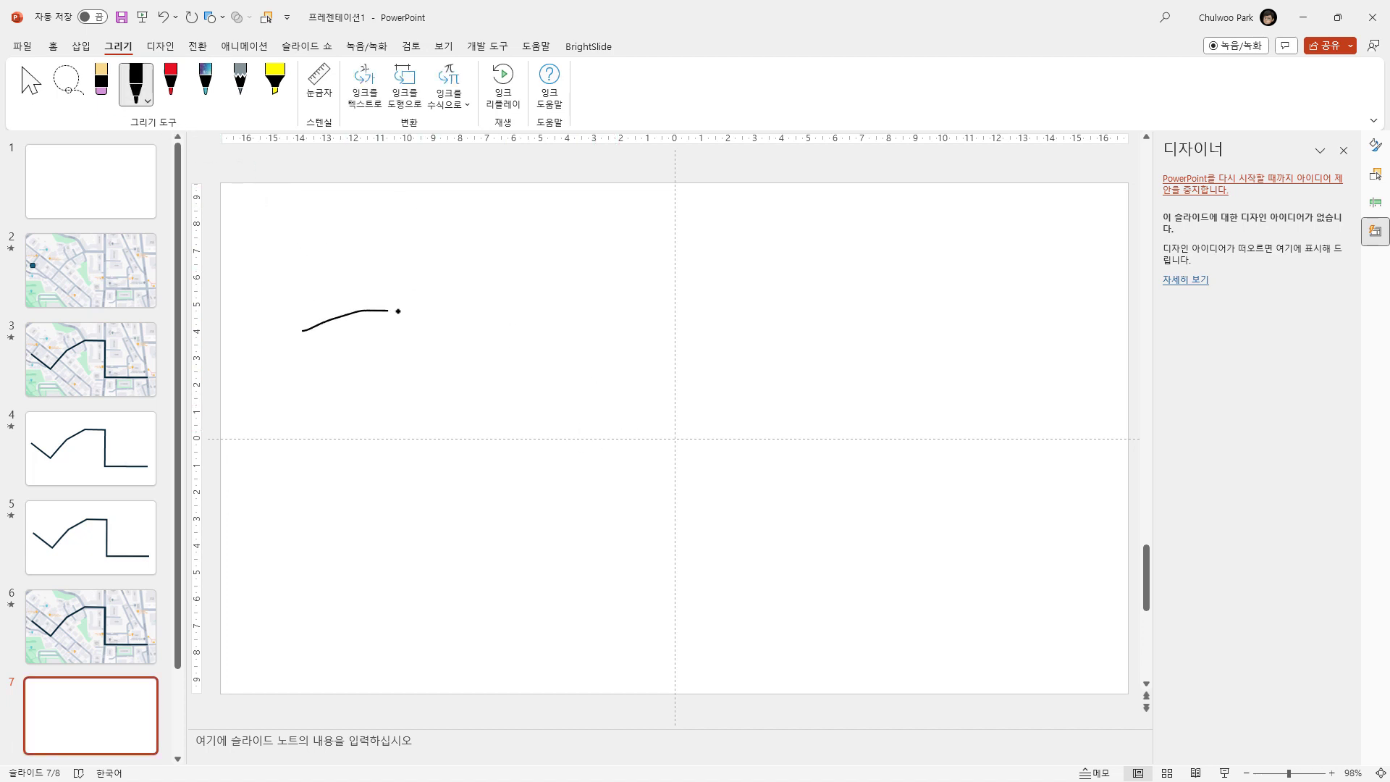
drag(601, 559, 722, 360)
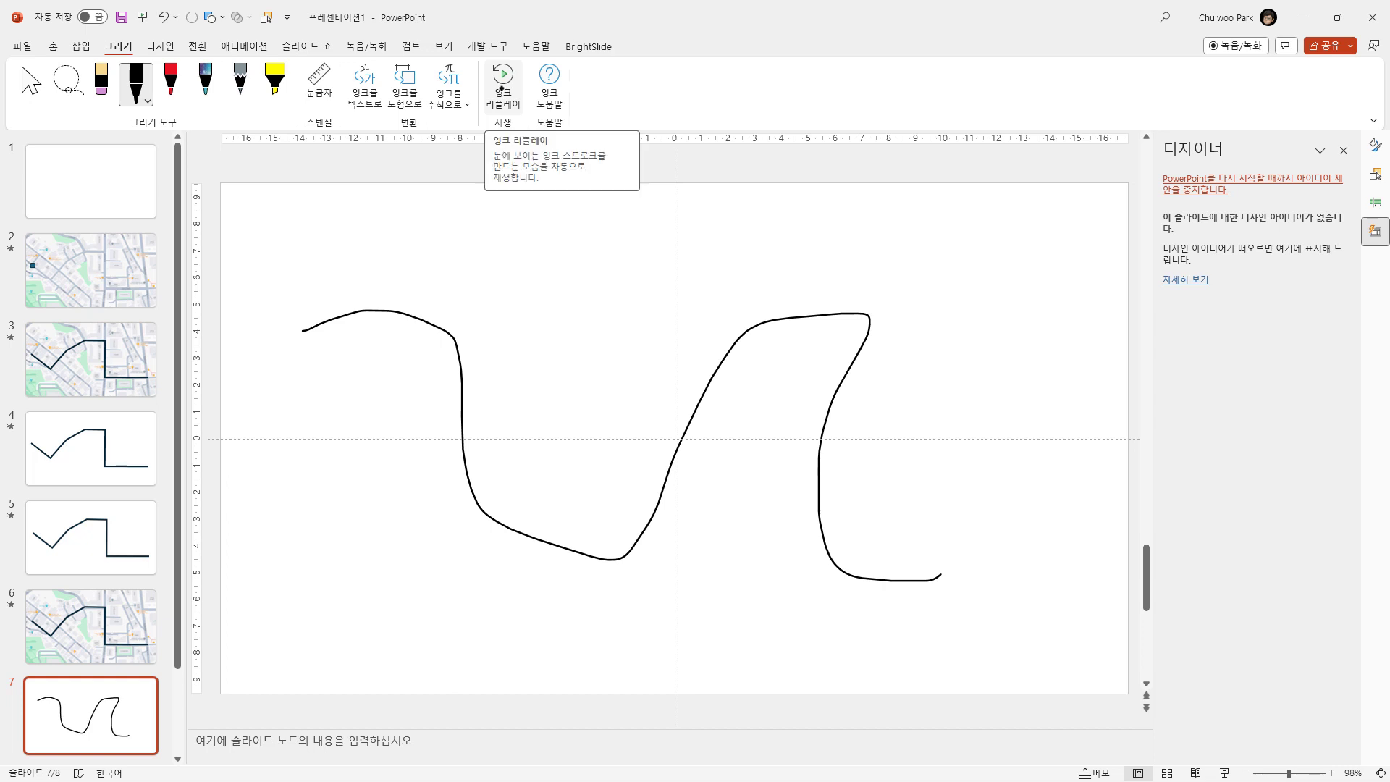
- Run Ink Replay on the winding stroke, close the replay, and select the stroke
click(502, 87)
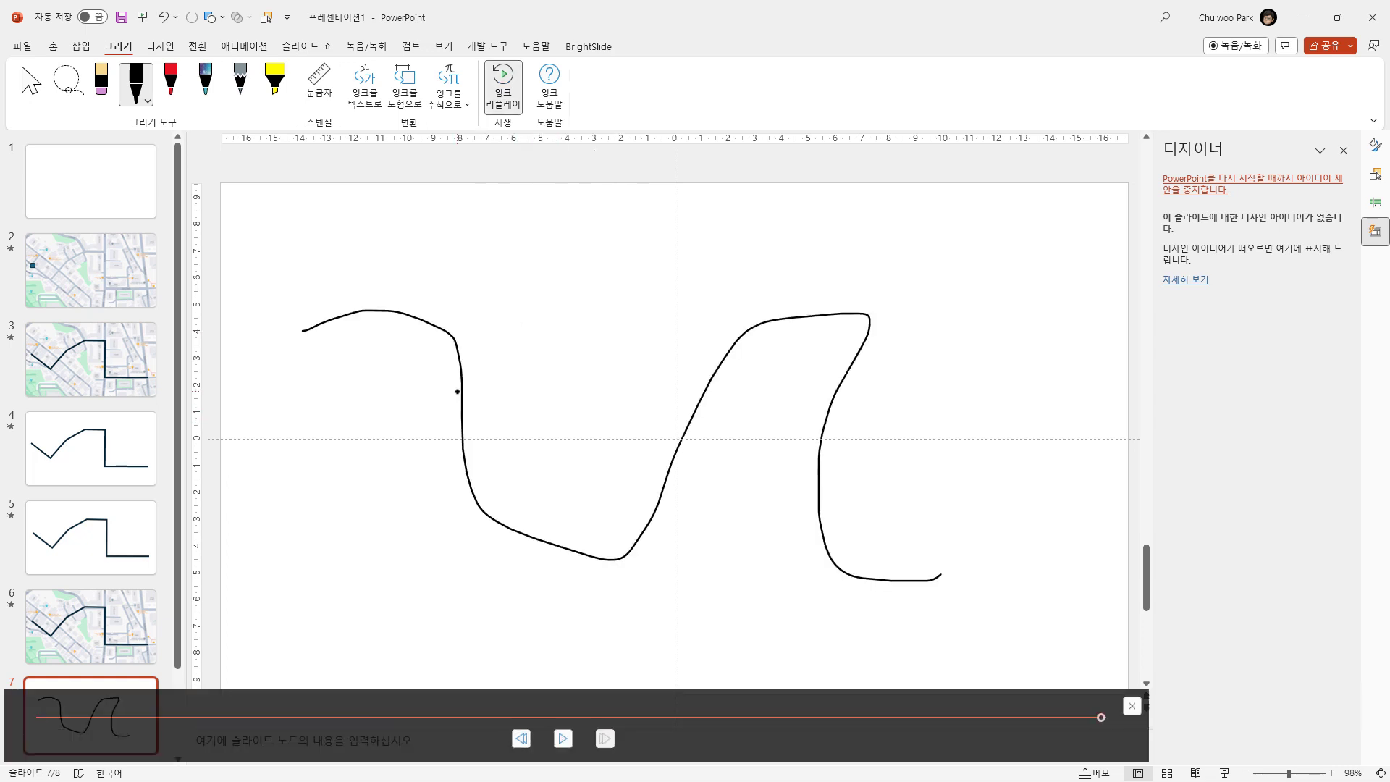
click(462, 395)
click(462, 395)
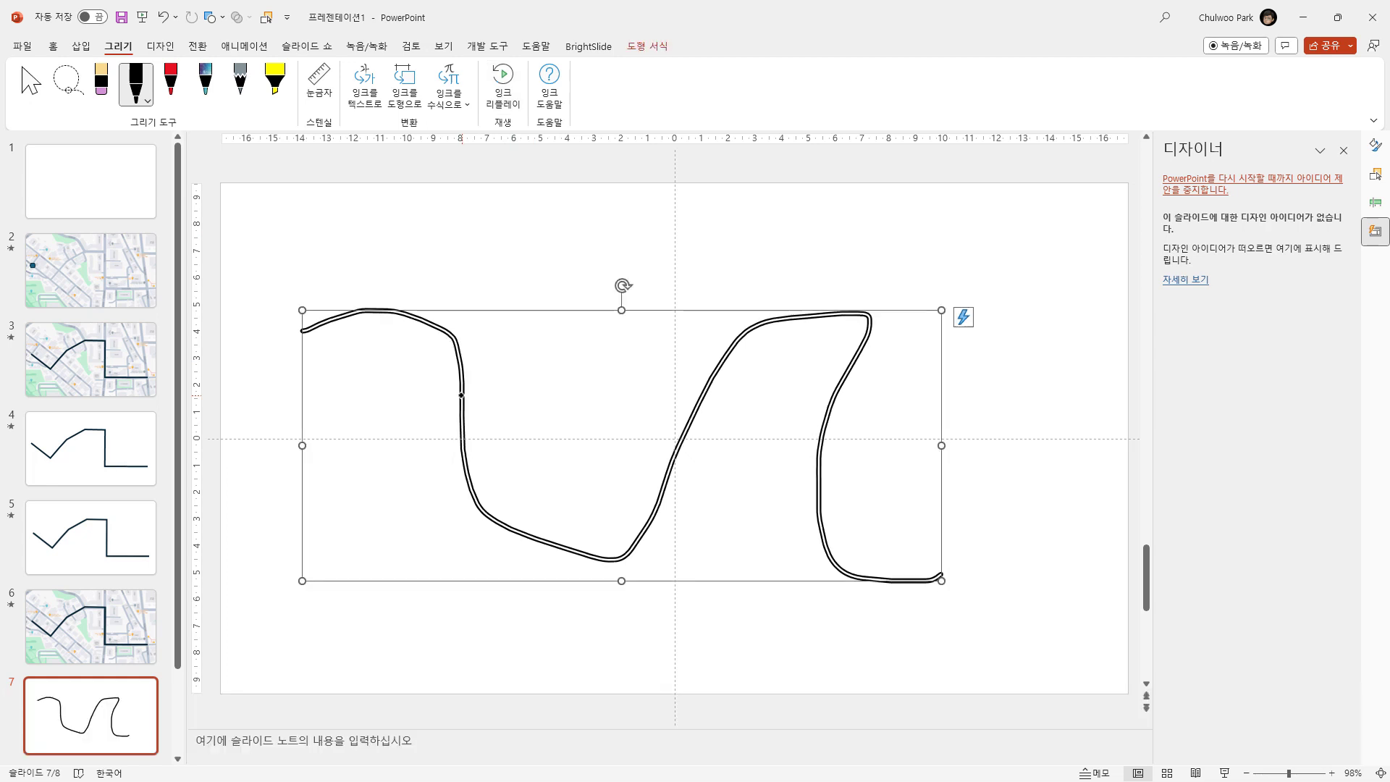
- Compare the animation effects offered for the ink stroke with those for the first route section picture on slide 6
click(245, 45)
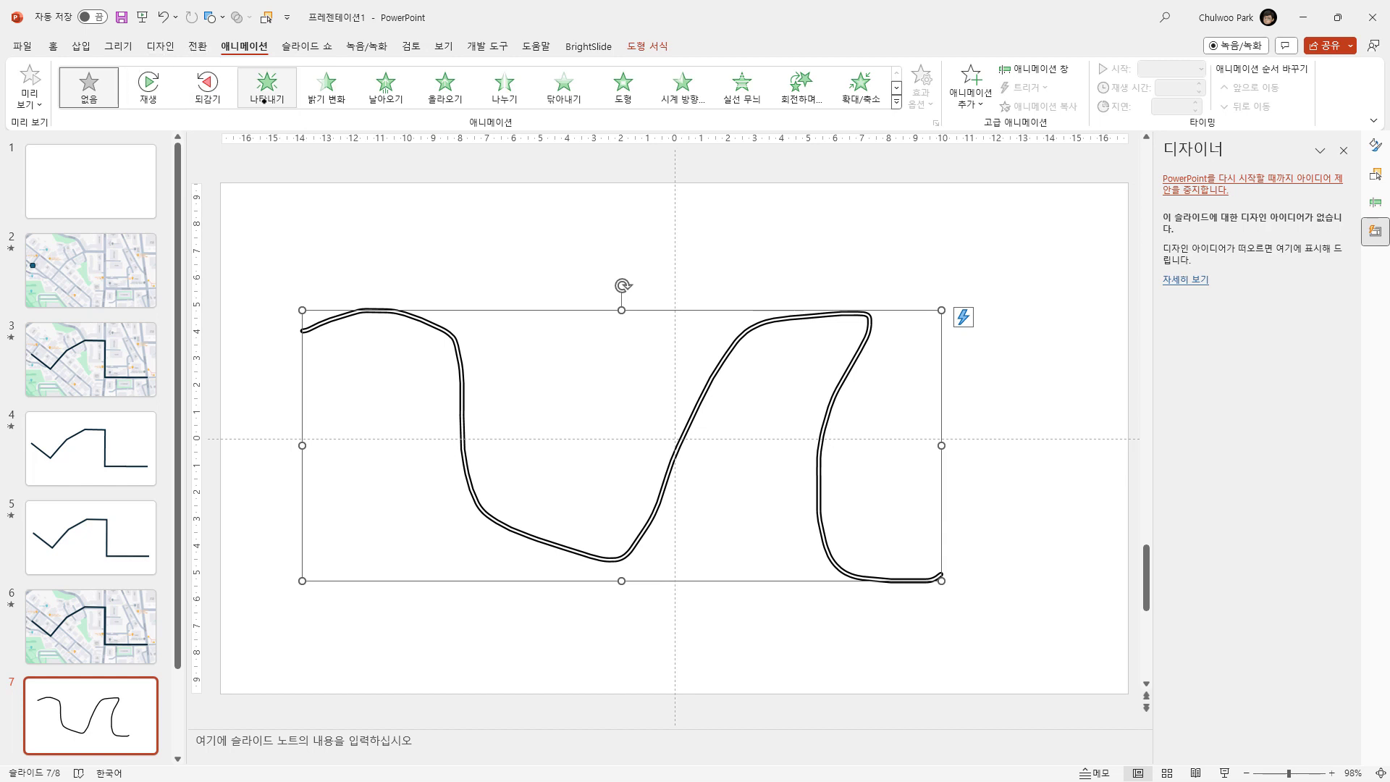
click(91, 626)
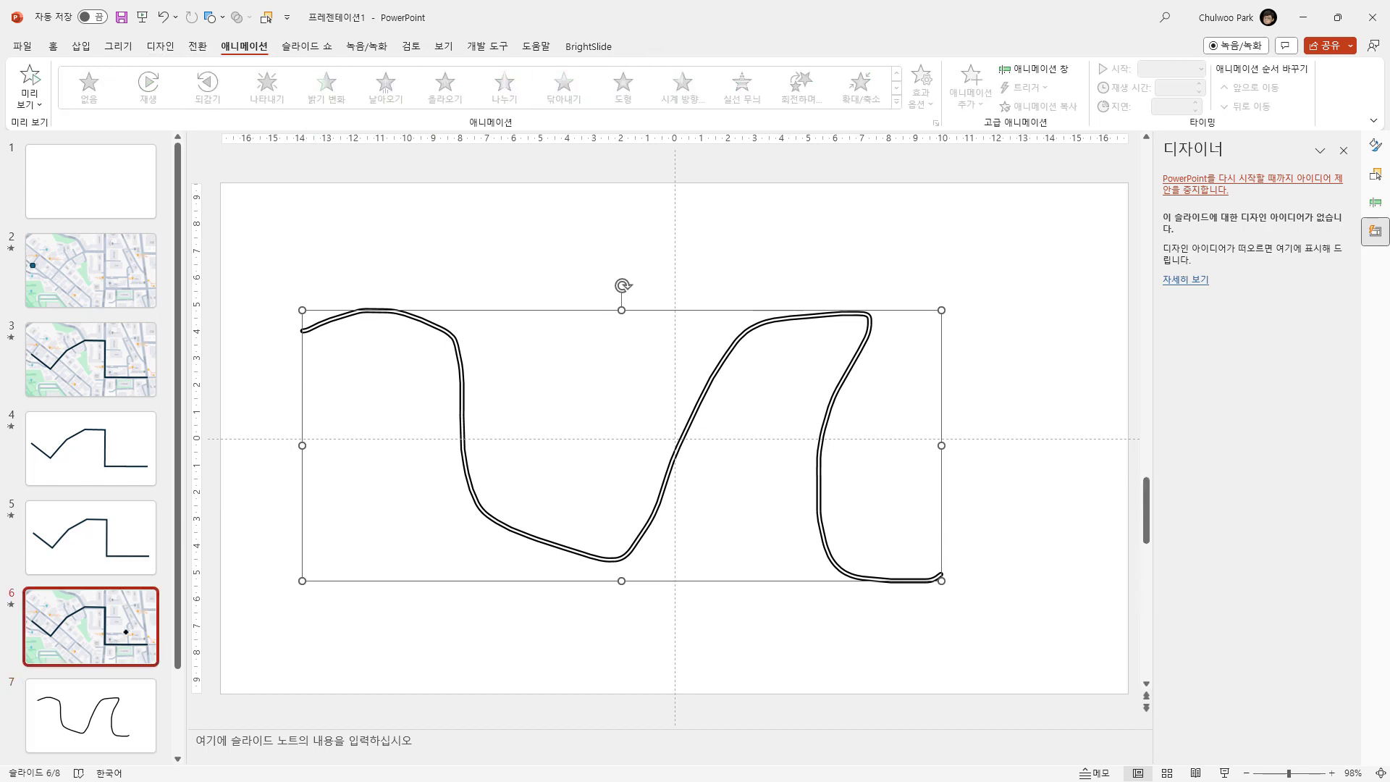
click(334, 330)
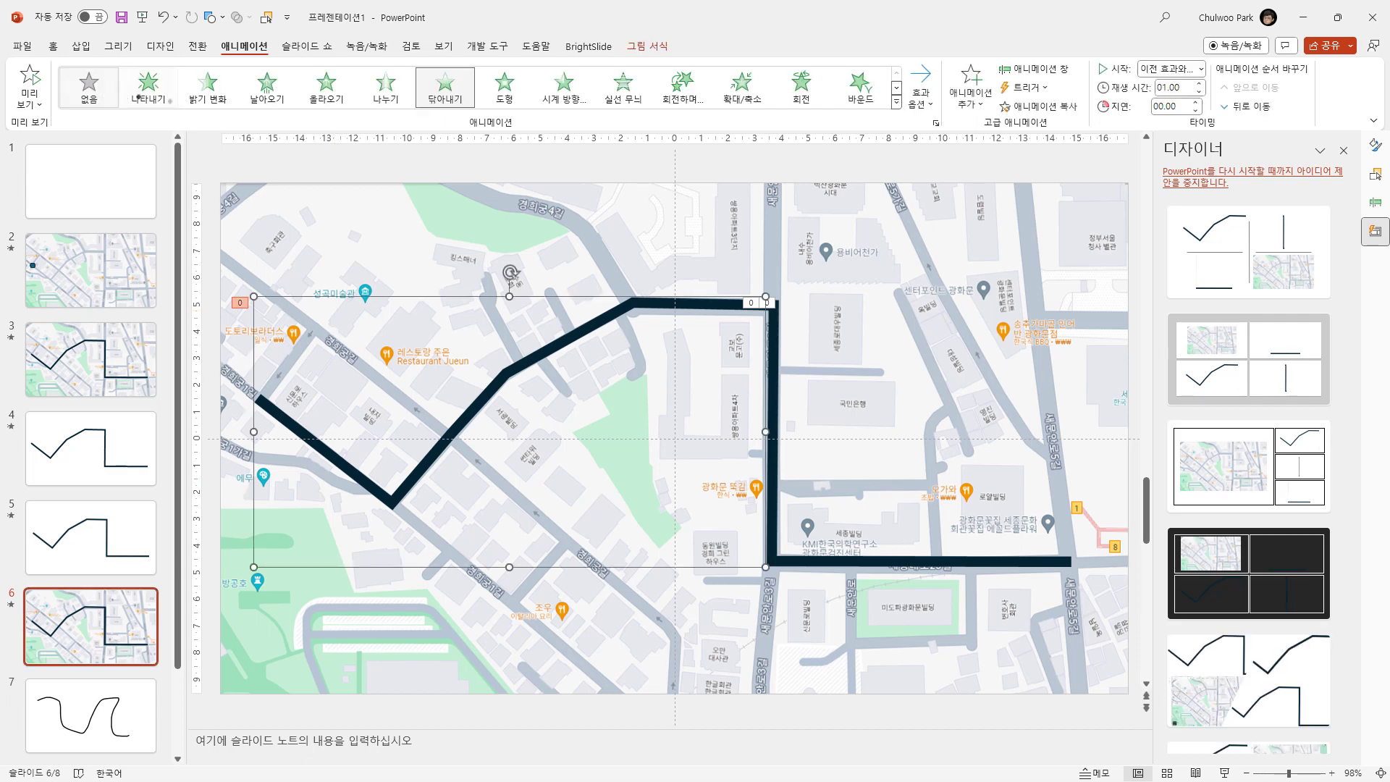
- Apply the Replay (재생) animation to the ink stroke on slide 7 and play it
click(90, 715)
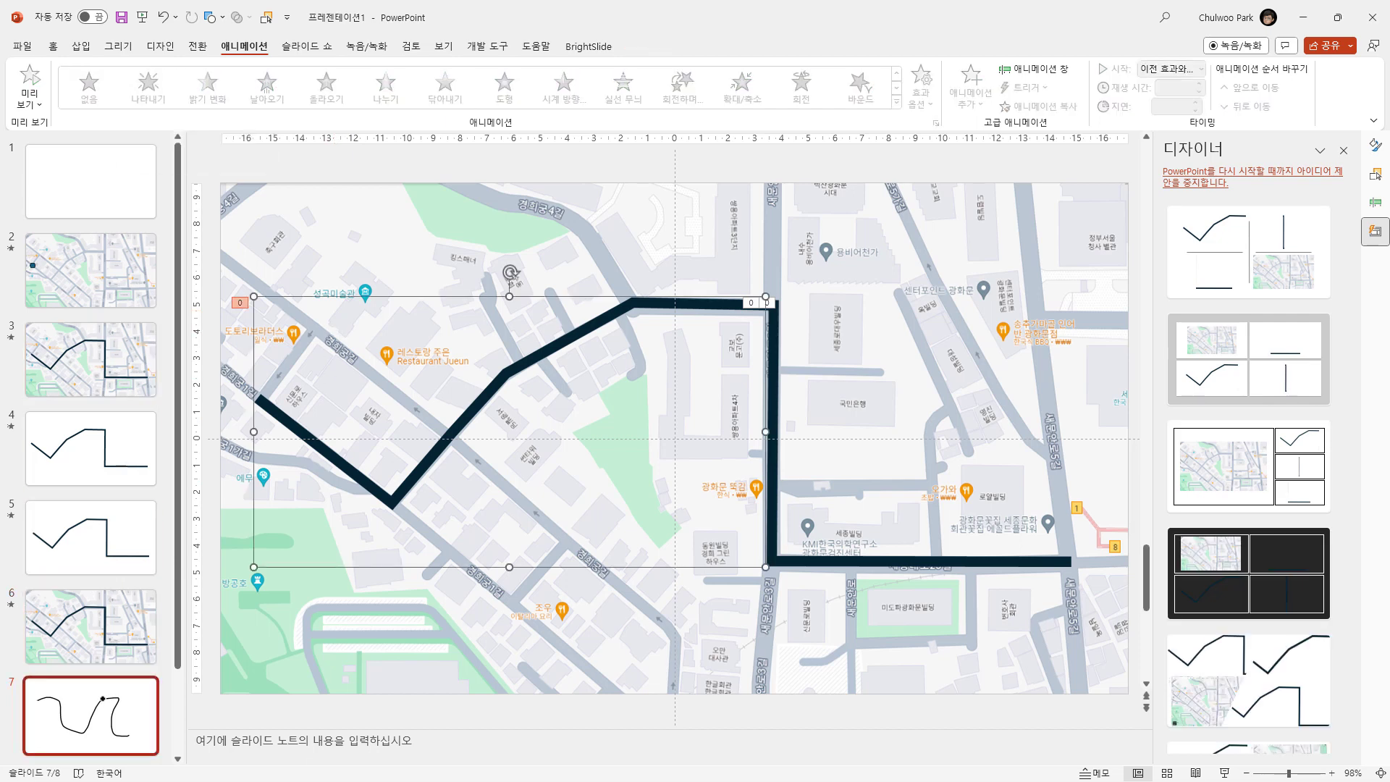
click(459, 388)
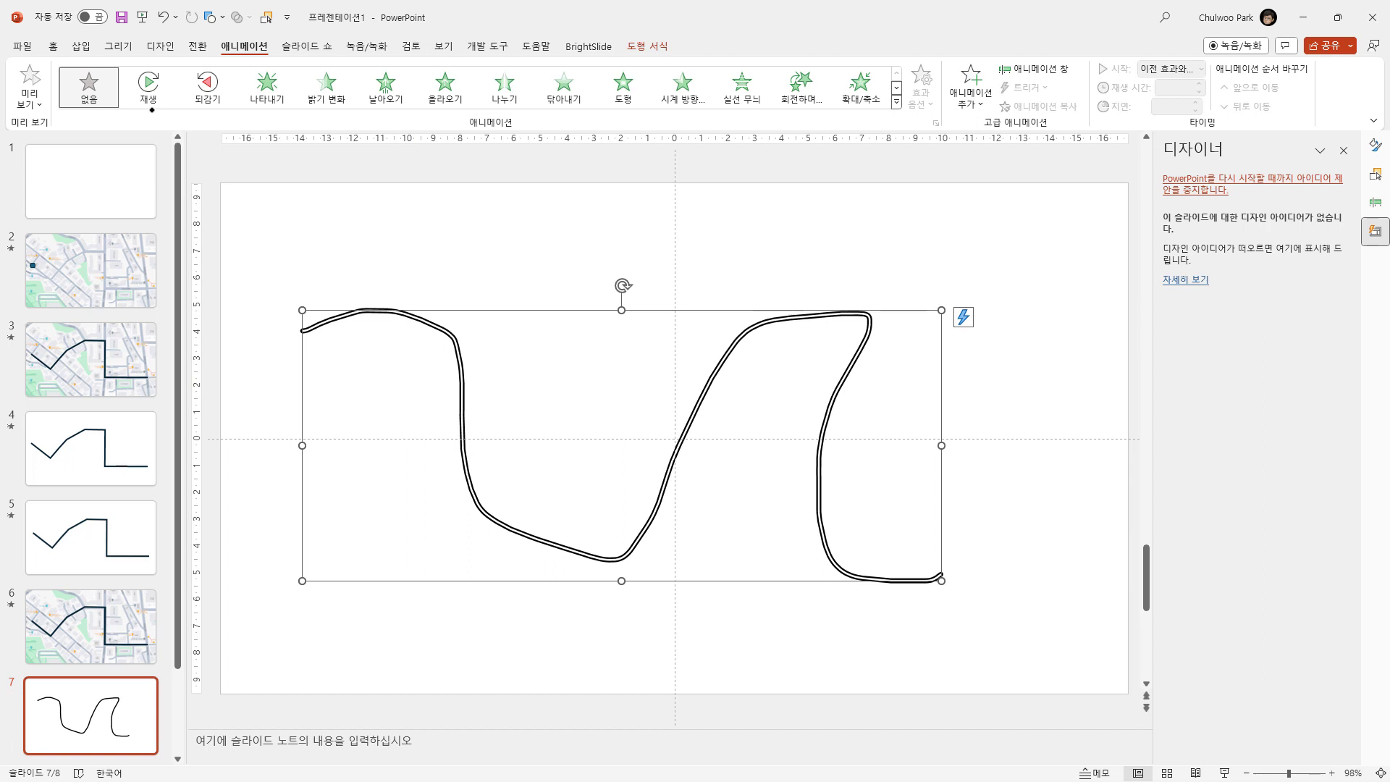
click(149, 95)
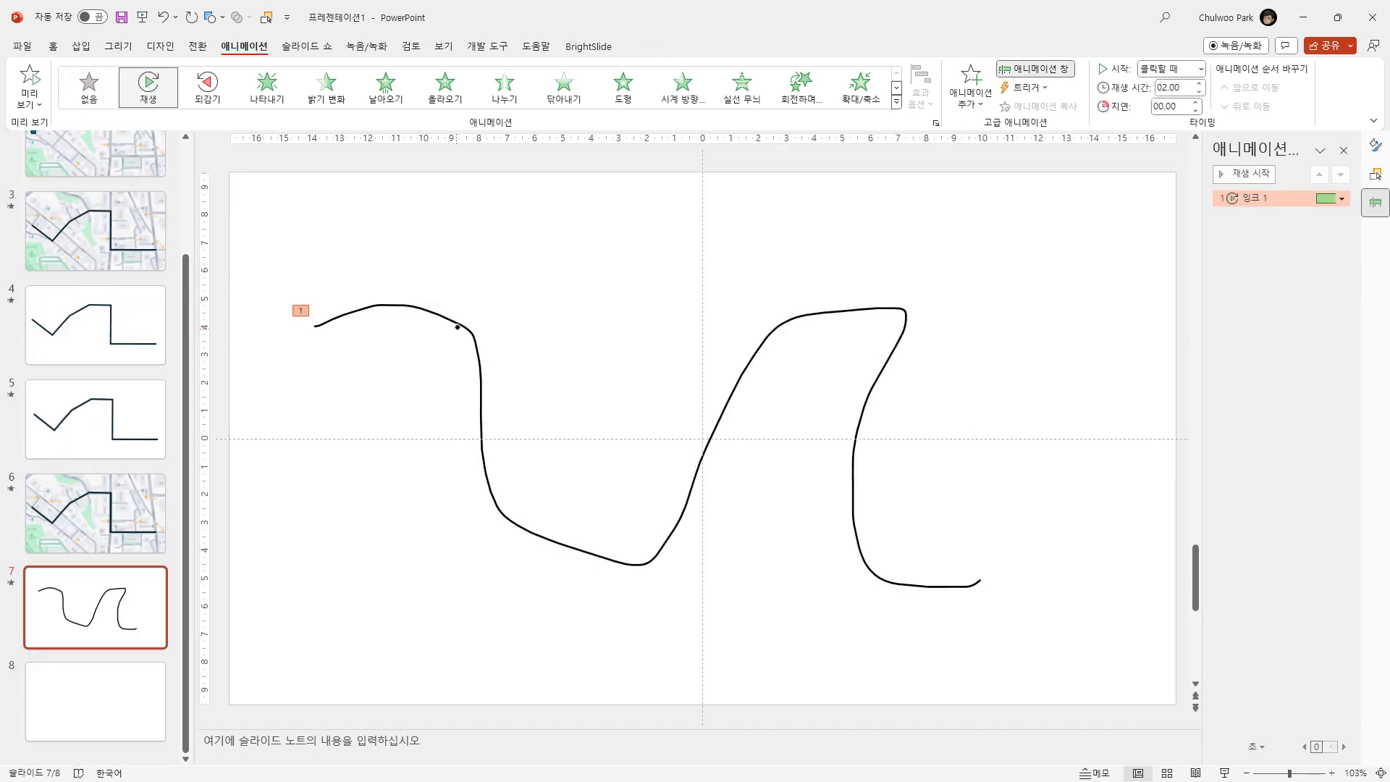
click(145, 96)
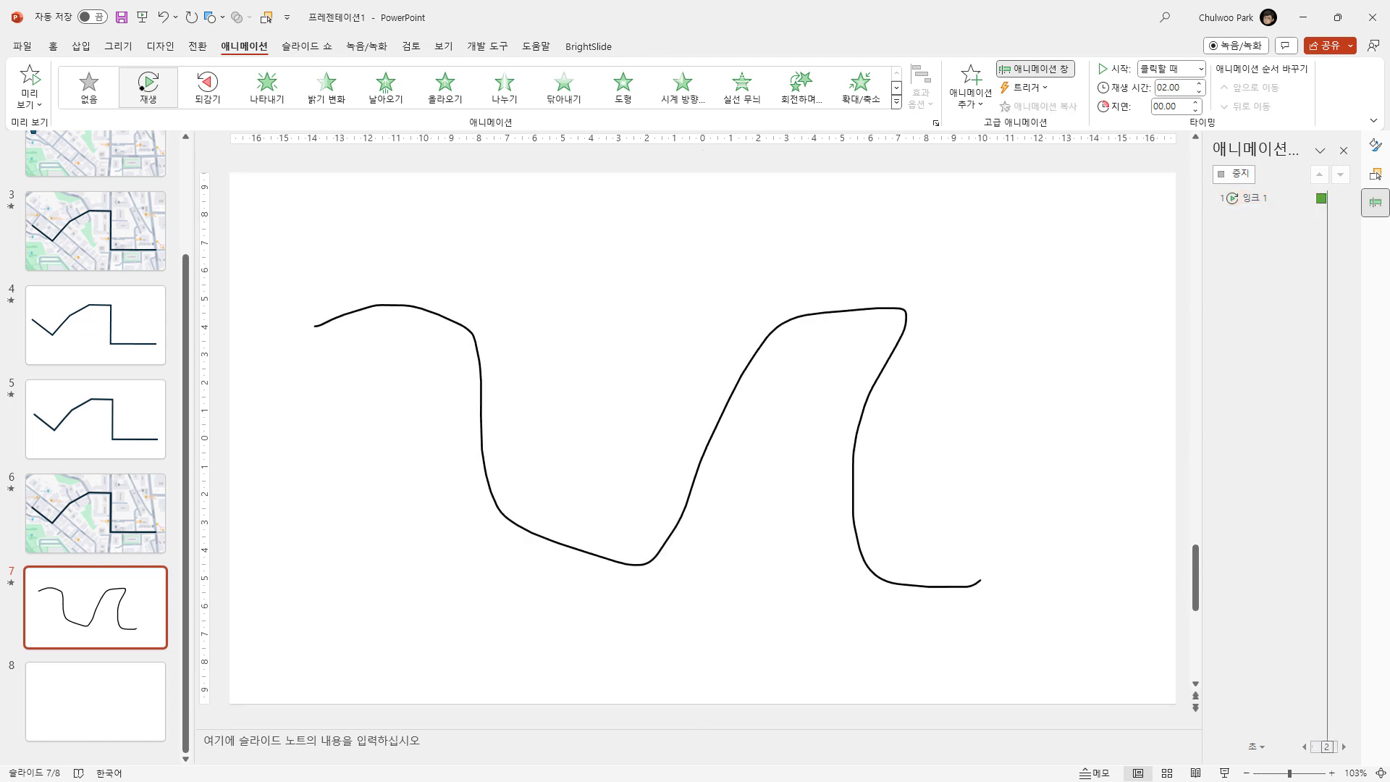
- Try a duration of 05.00 seconds for the ink stroke's animation, reapply Replay (재생), and preview it
click(1187, 88)
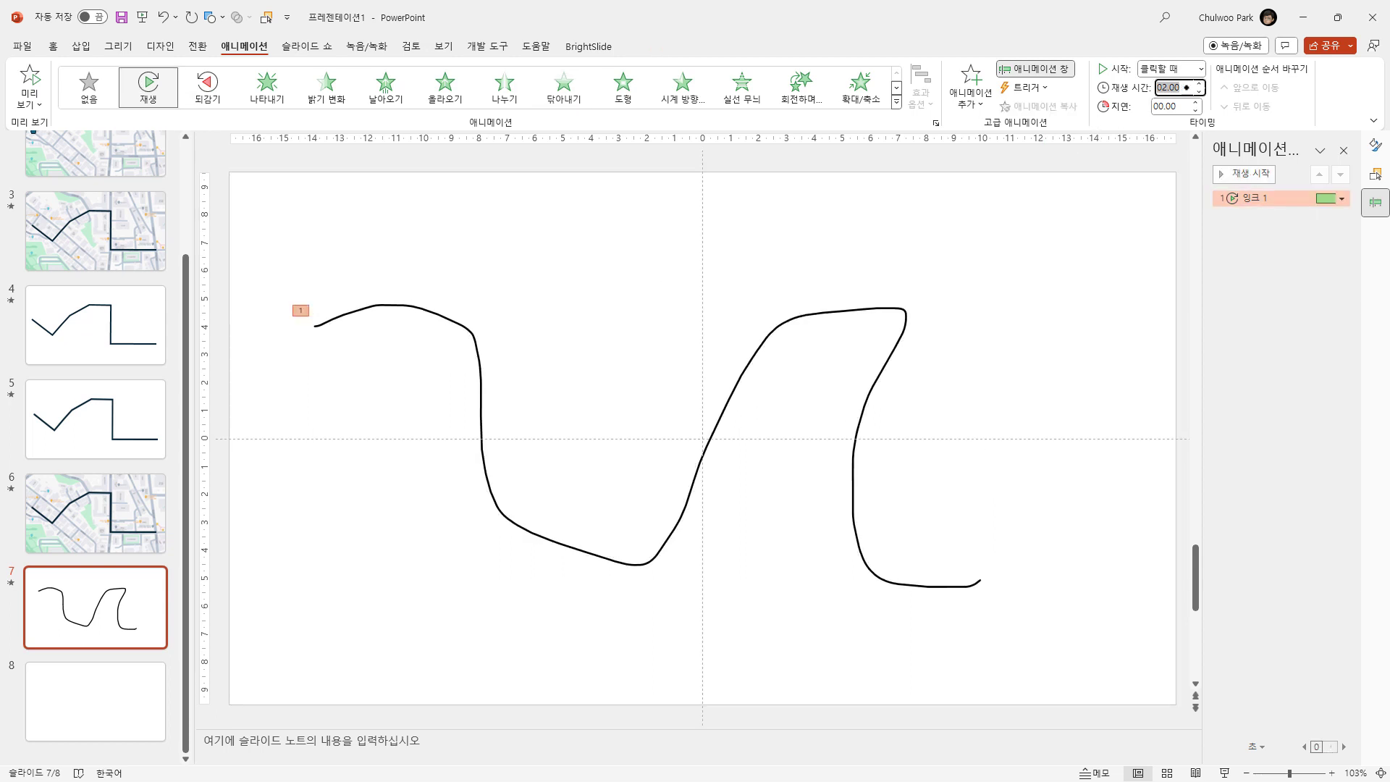
text(5)
key(Return)
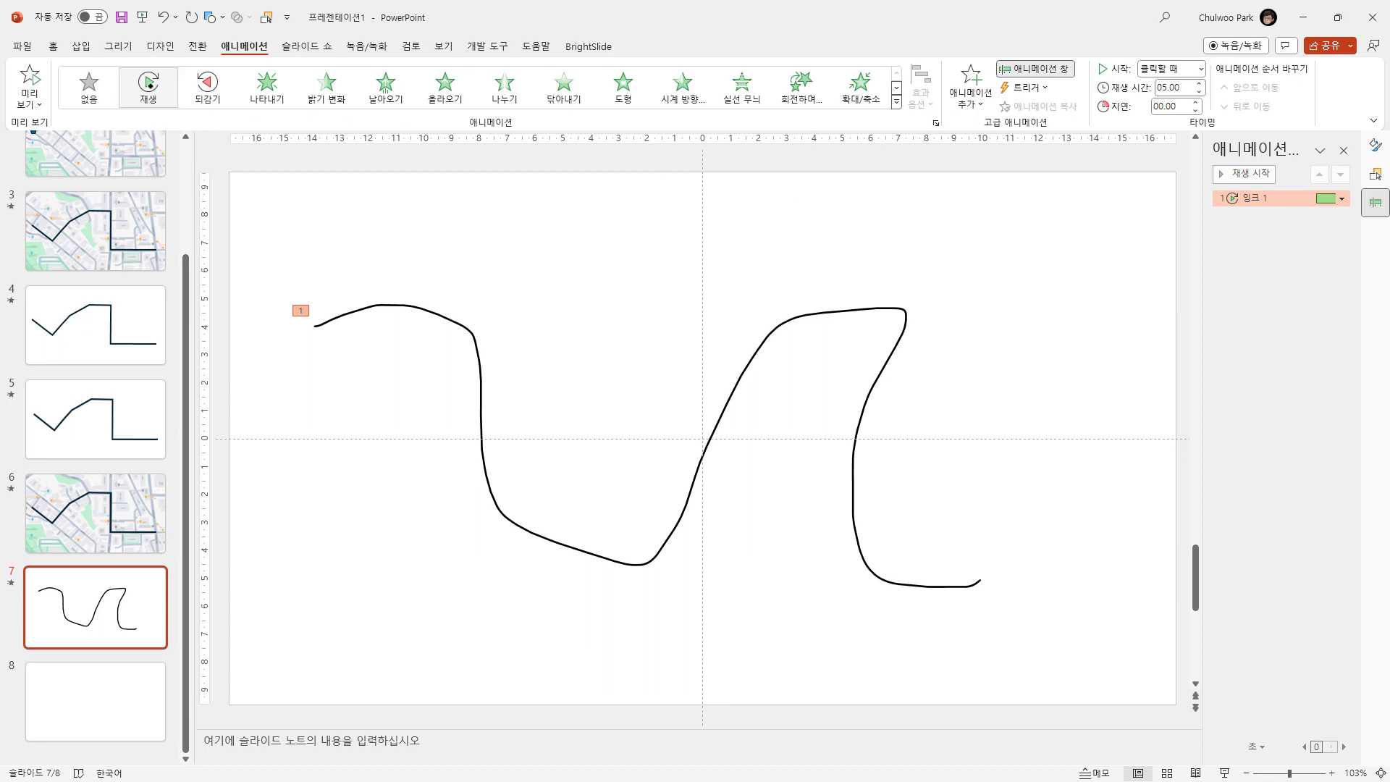
click(148, 85)
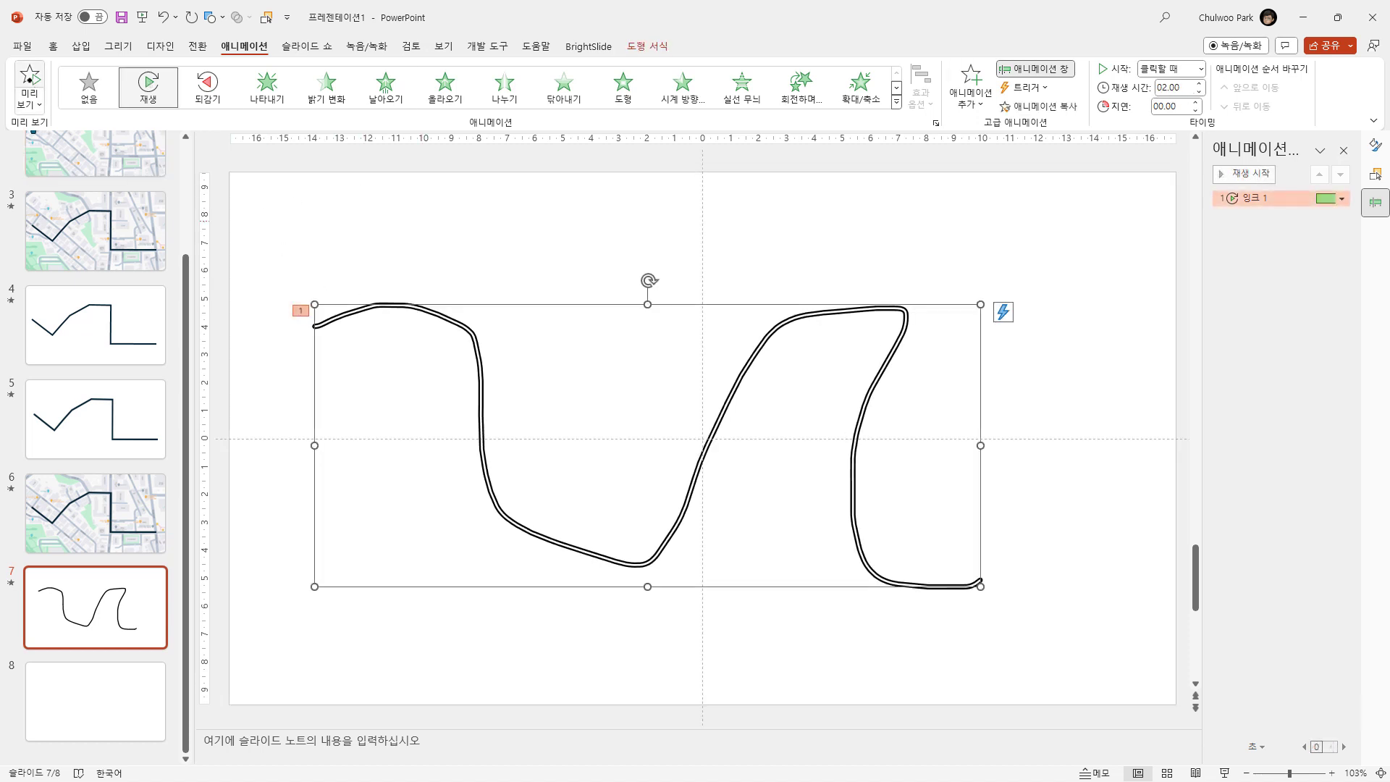
click(29, 78)
- Copy the map background picture from slide 6 and paste it onto blank slide 8
key(Page_Up)
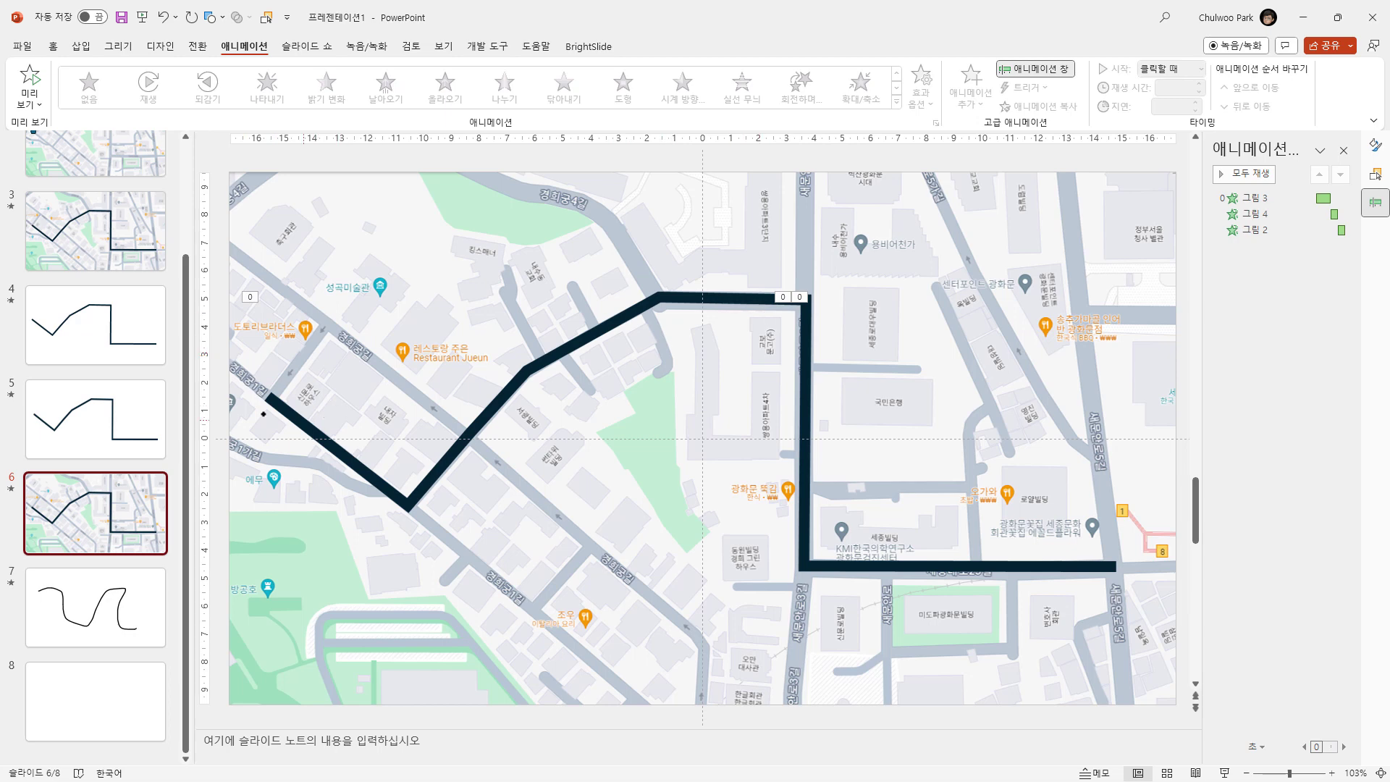
key(Page_Down)
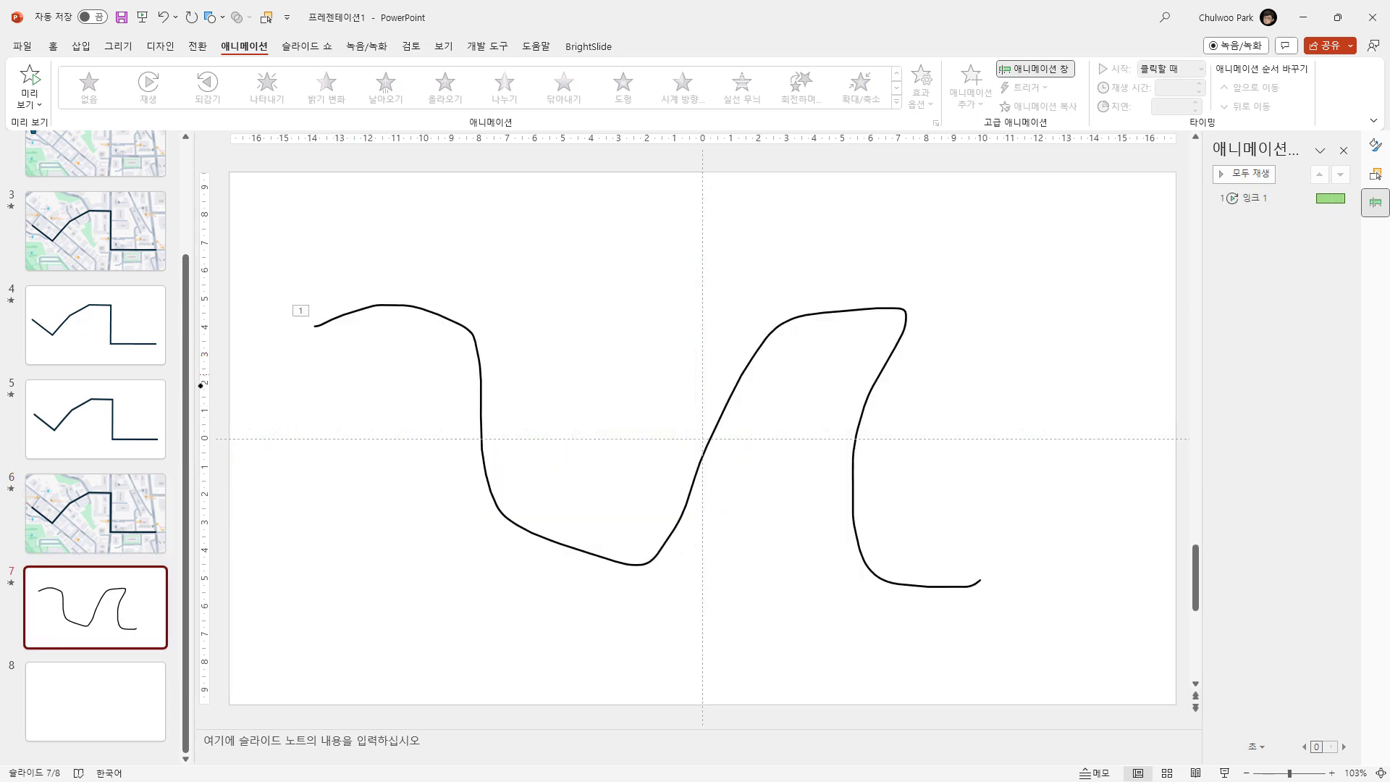
key(Page_Up)
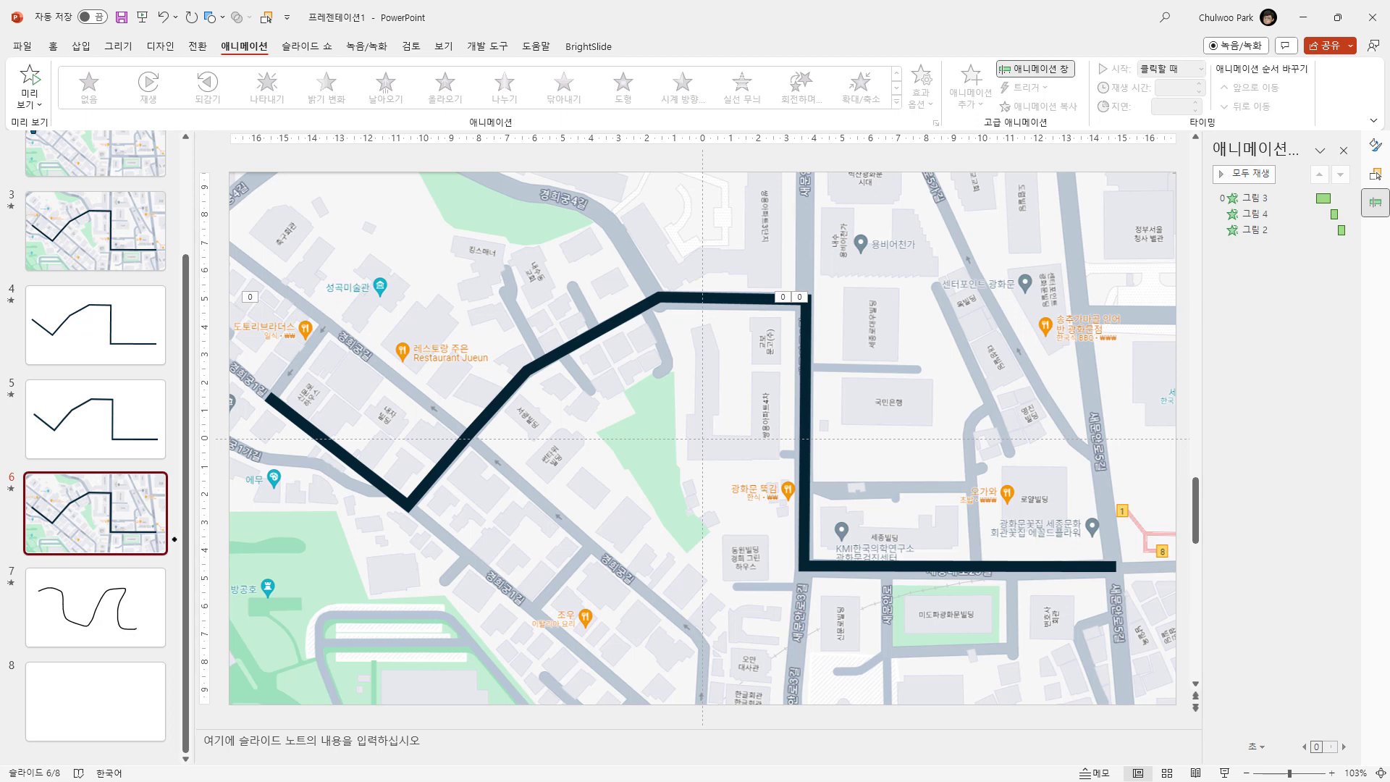
click(324, 577)
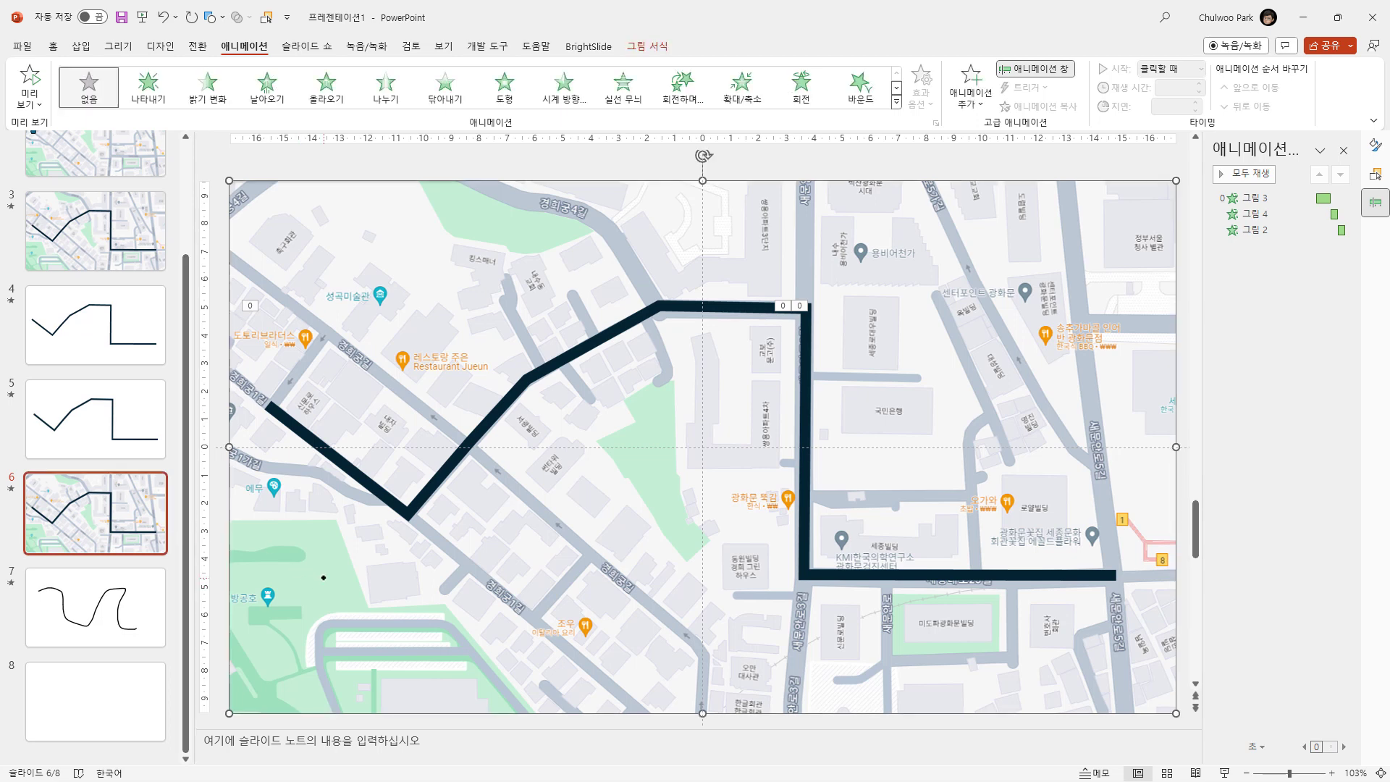
click(84, 683)
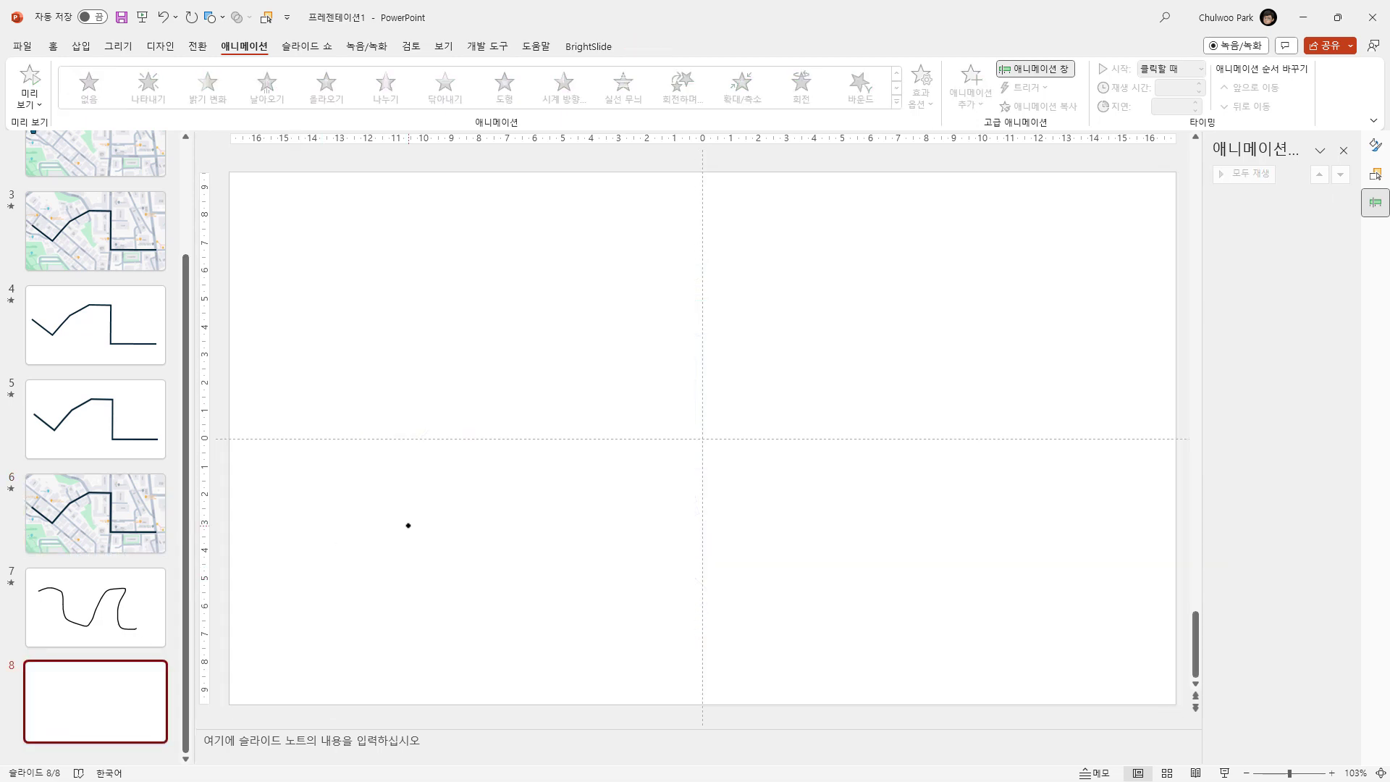
key(ctrl+v)
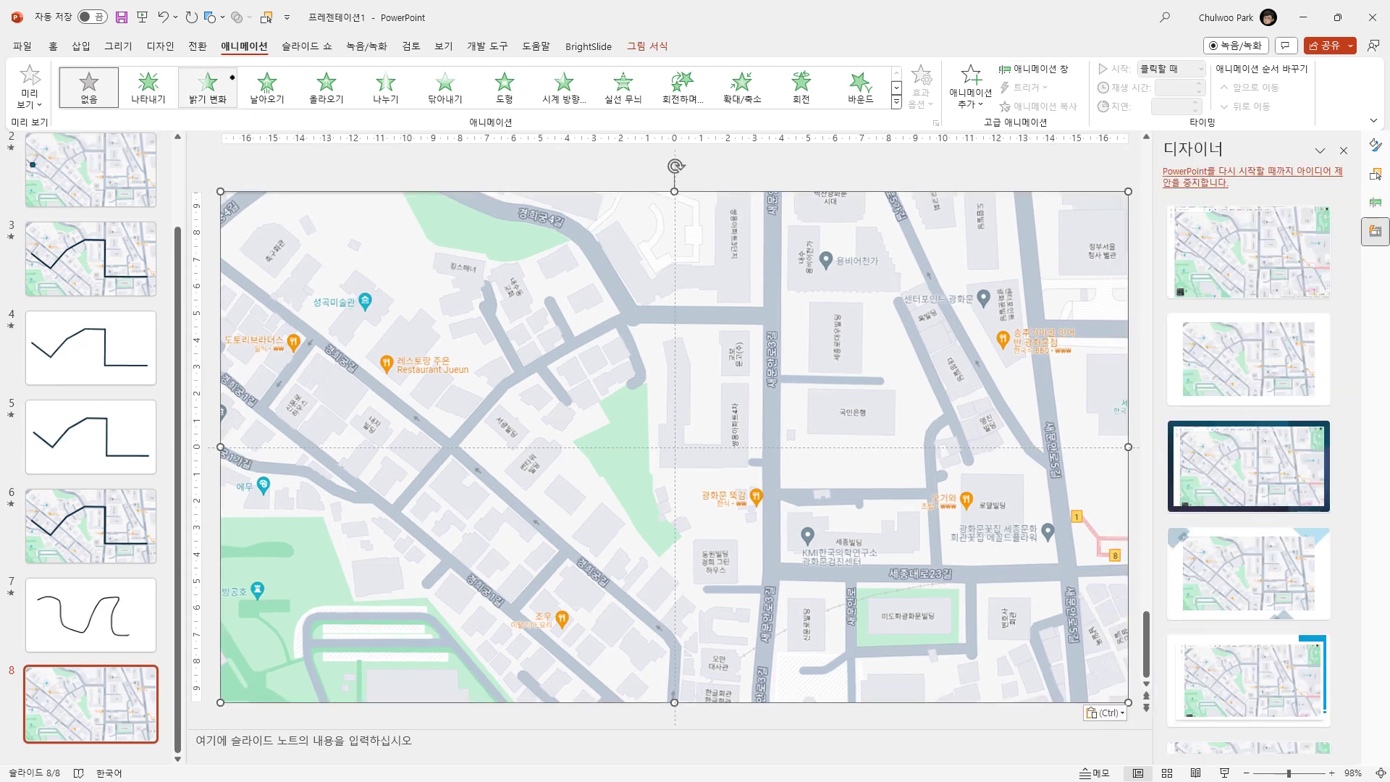
- Trace the route freehand along the map's roads on slide 8 with the black pen
click(118, 46)
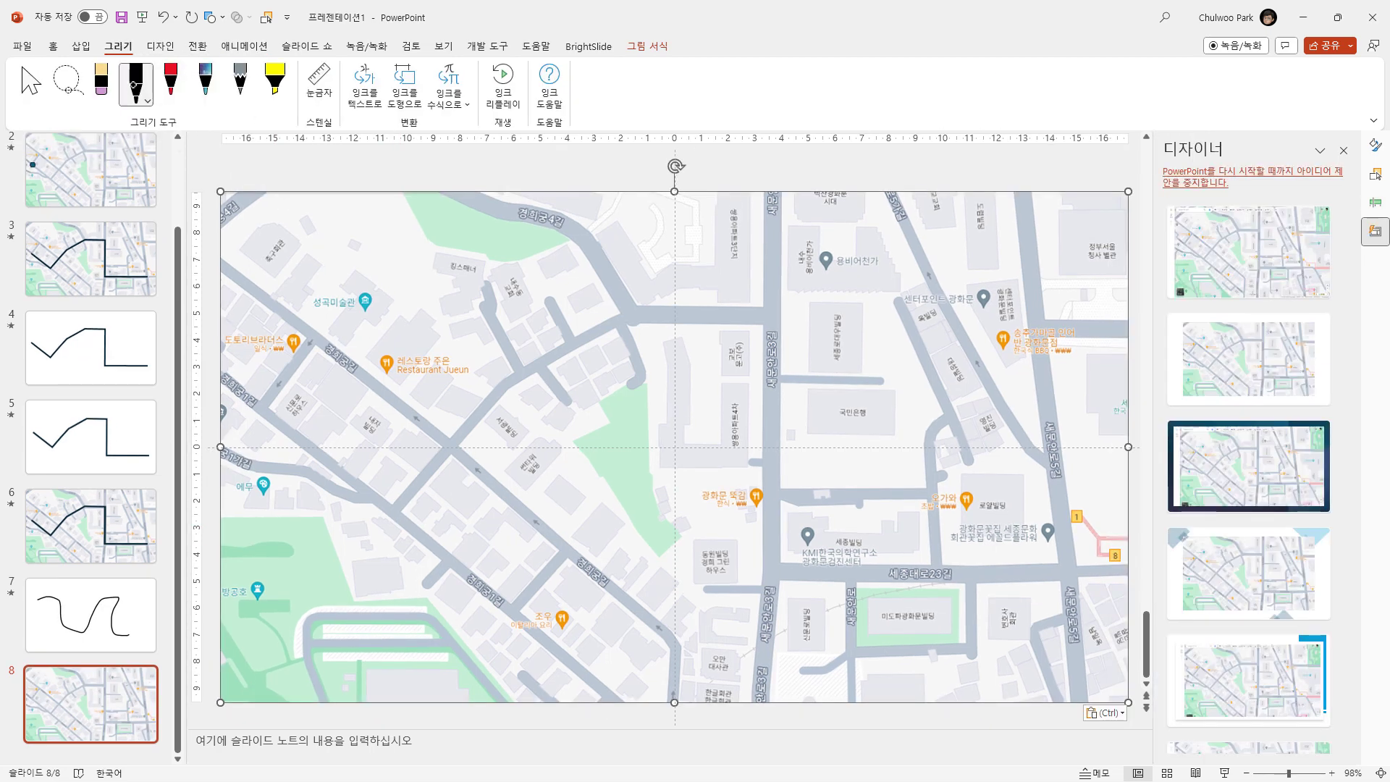
click(135, 83)
click(170, 80)
click(136, 82)
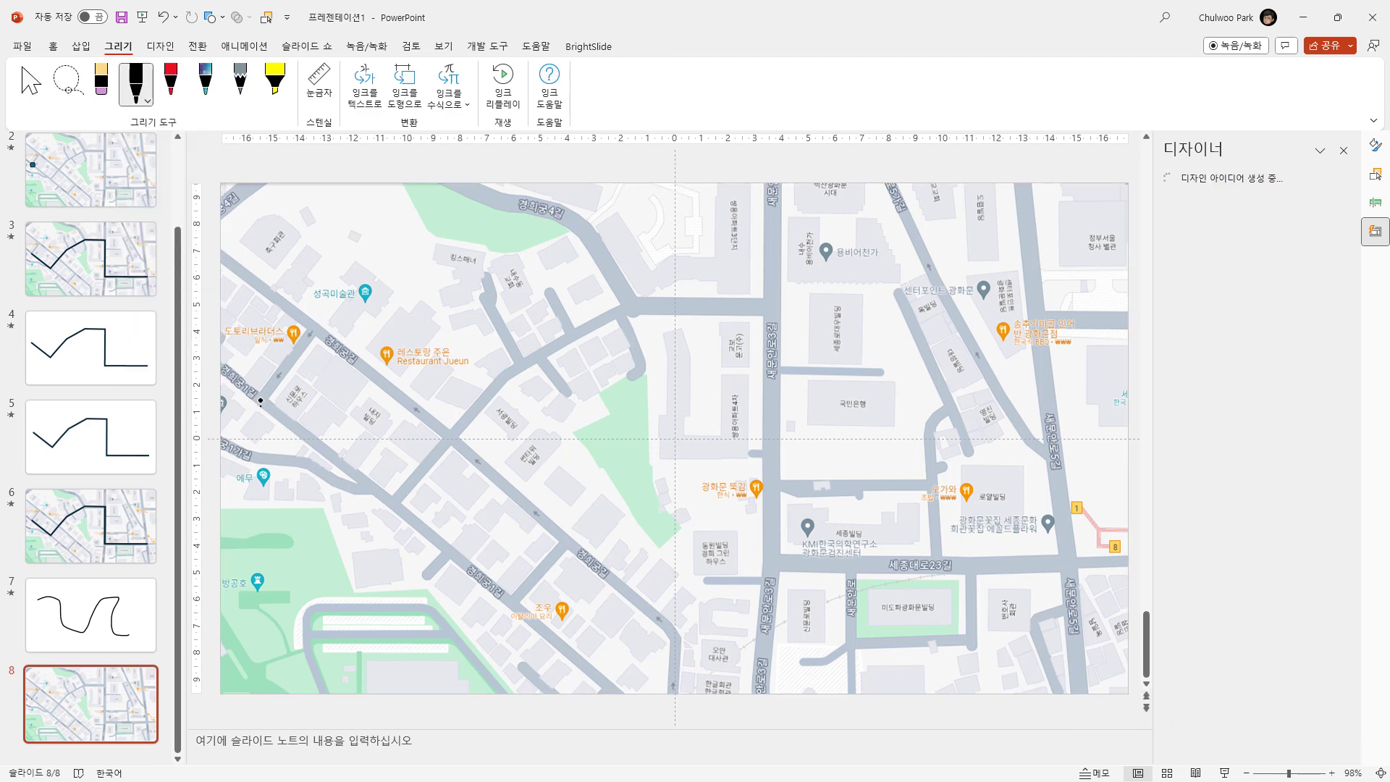
mouse_move(261, 401)
mouse_down()
mouse_move(391, 506)
mouse_move(558, 345)
mouse_move(656, 306)
mouse_move(740, 308)
mouse_move(772, 320)
mouse_move(765, 538)
mouse_move(799, 572)
mouse_move(754, 567)
mouse_move(947, 577)
mouse_move(1048, 558)
mouse_up()
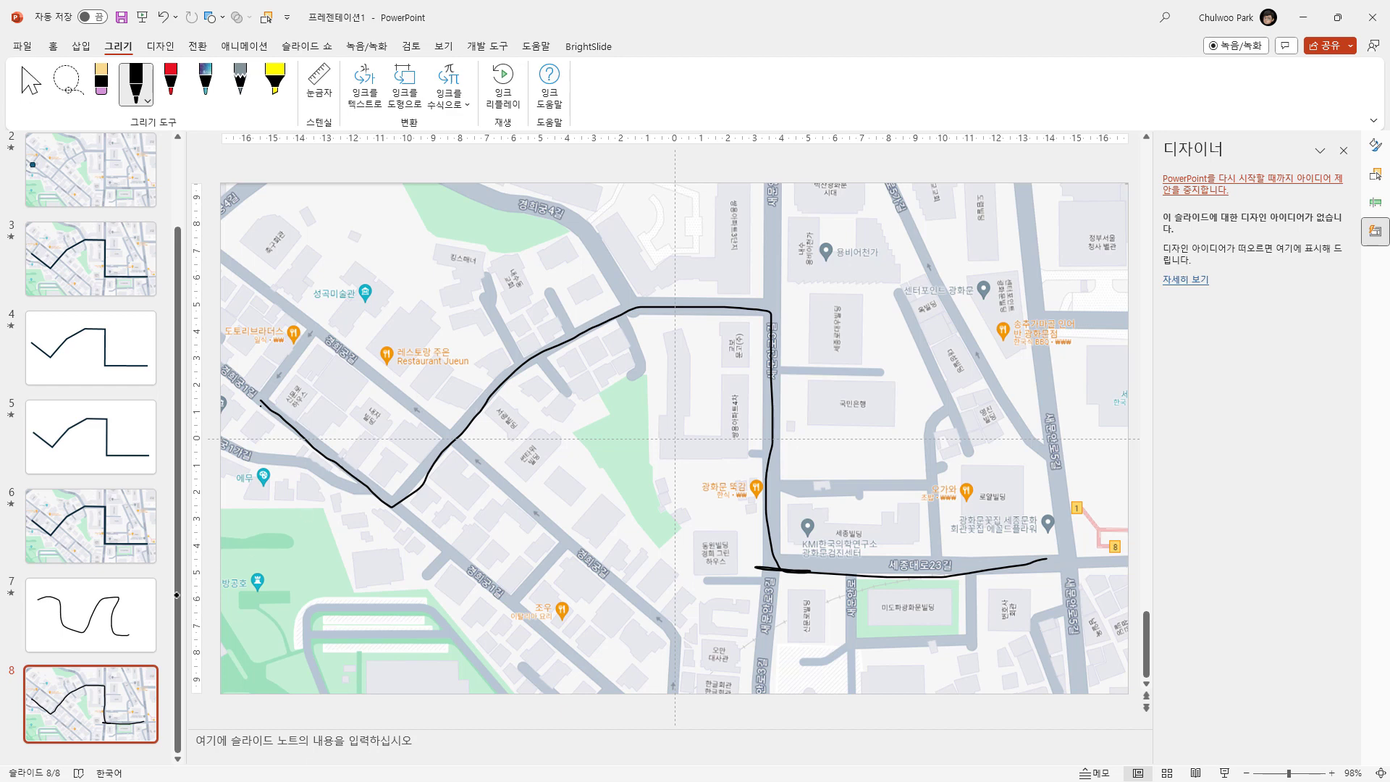
- Review the ink drawings on slides 7 and 8, and go back through the earlier route slides to slide 3
click(142, 612)
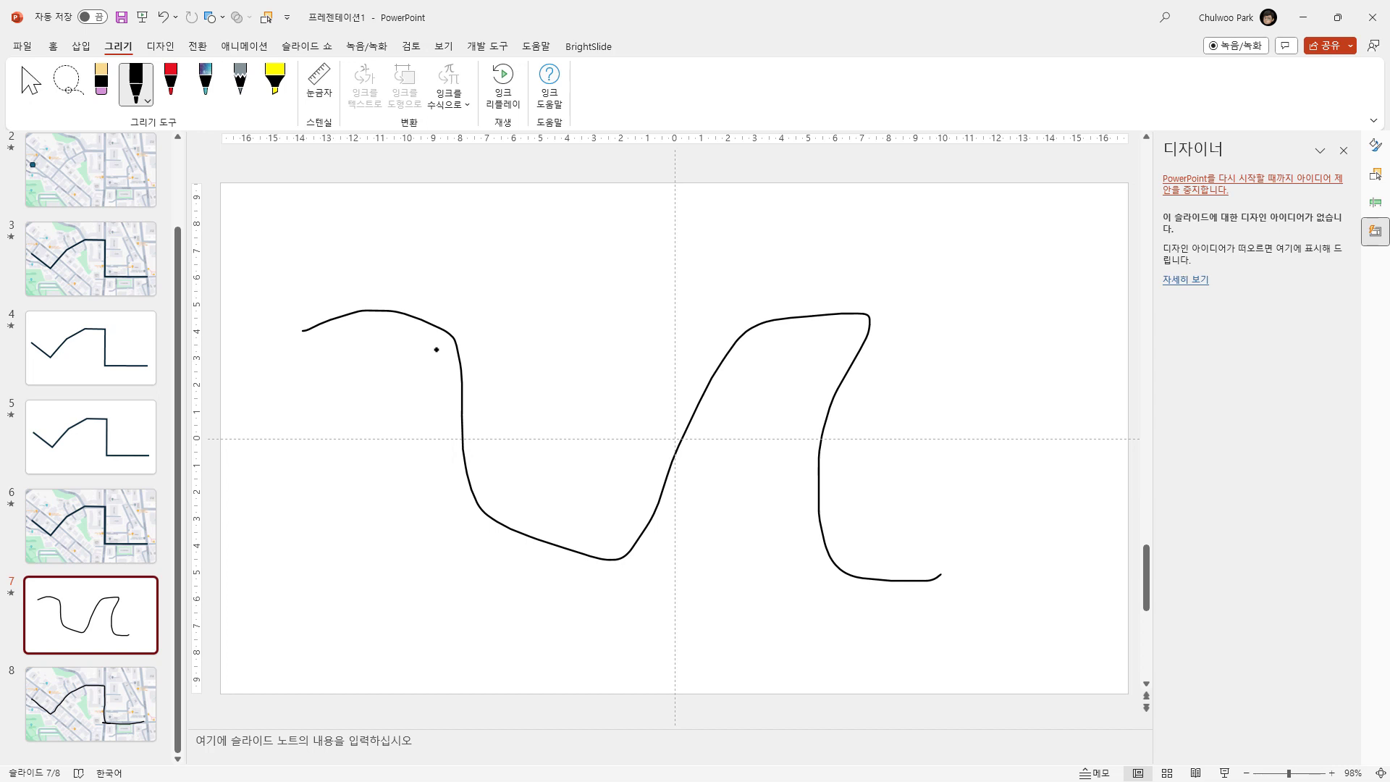
key(Down)
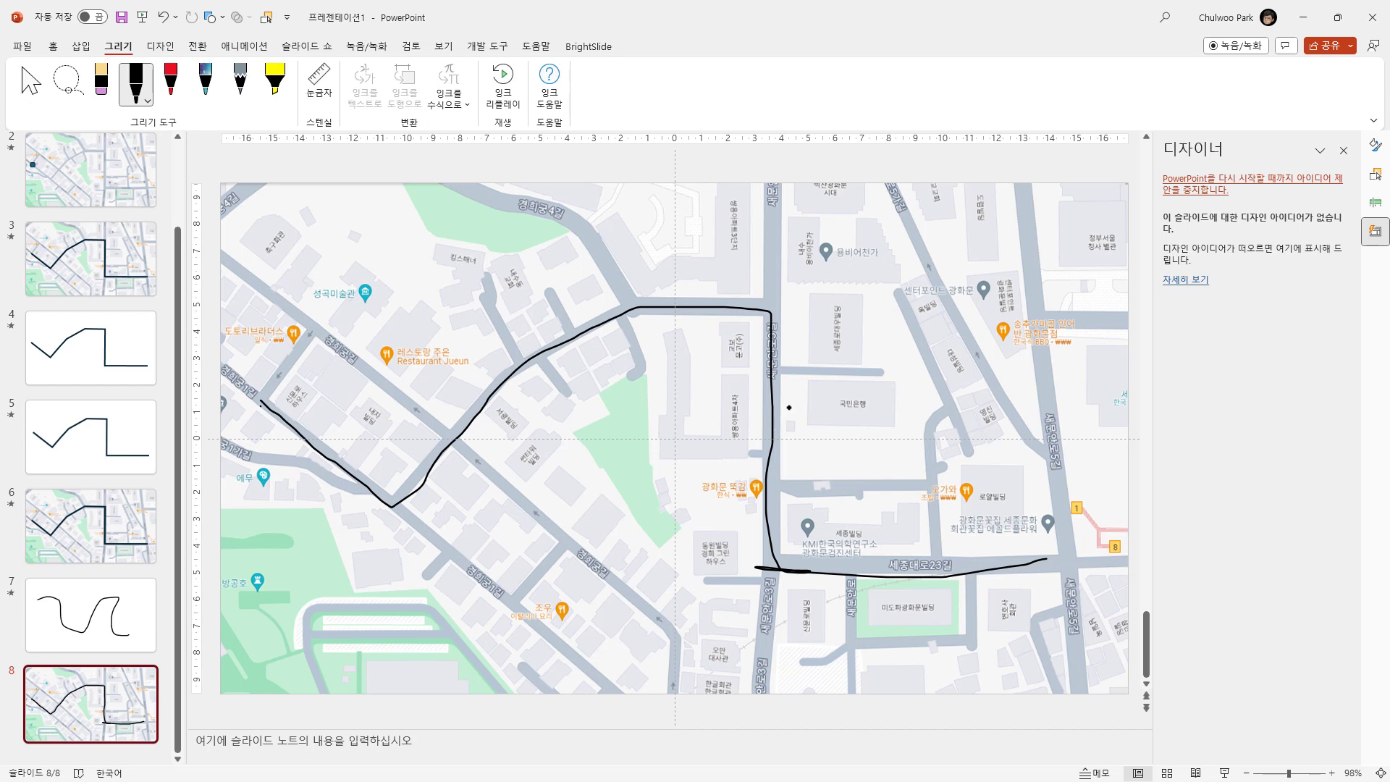
key(Up)
key(Up)
key(Up)
key(Up)
key(Up)
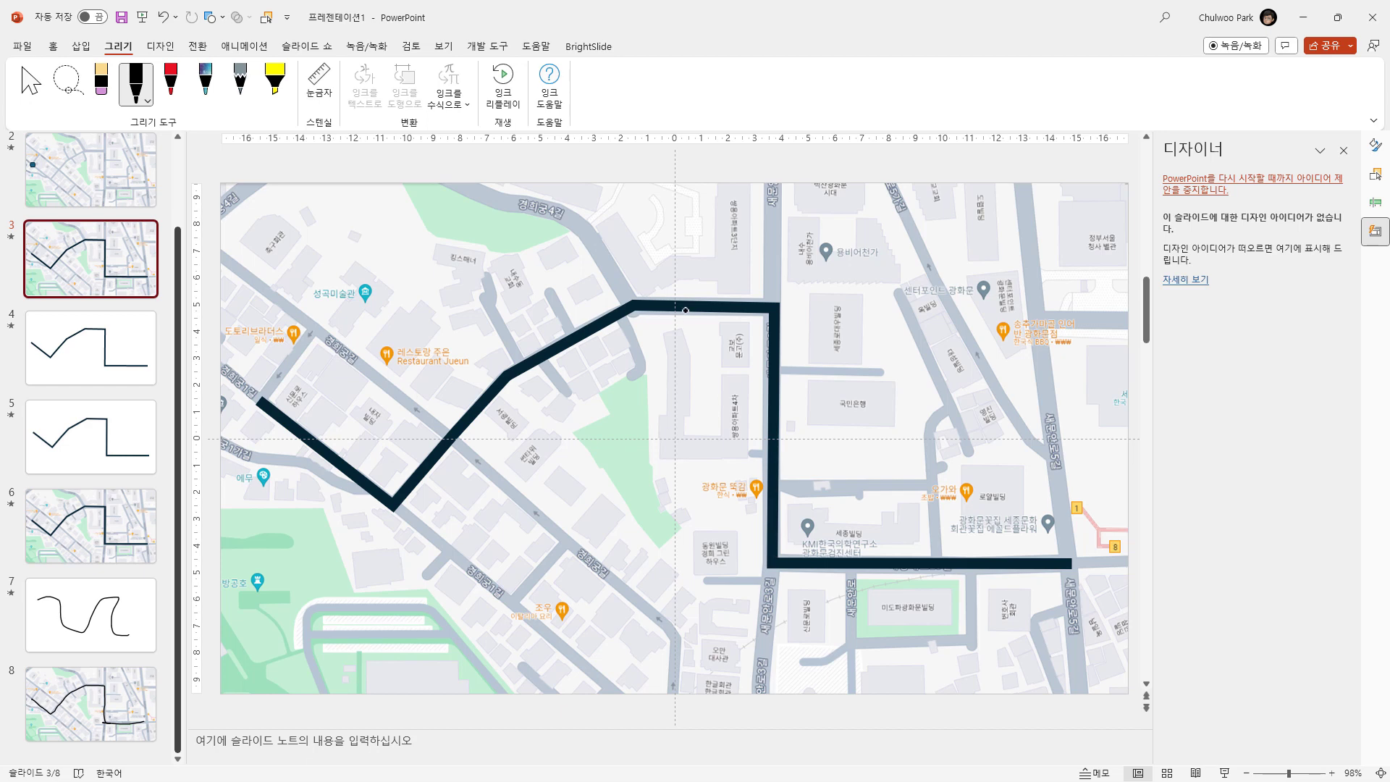
- Copy the route line from slide 3 and paste it onto a new blank slide 9
key(Escape)
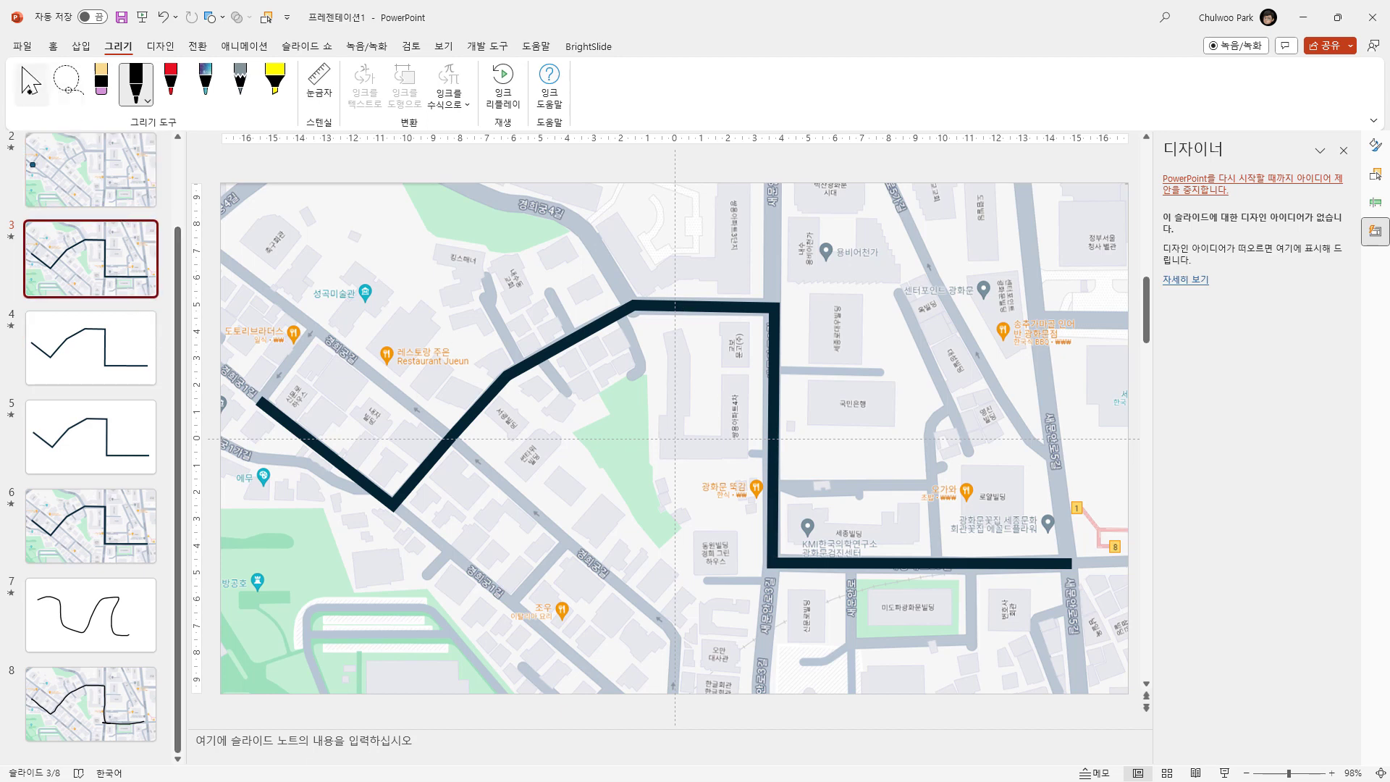
click(637, 317)
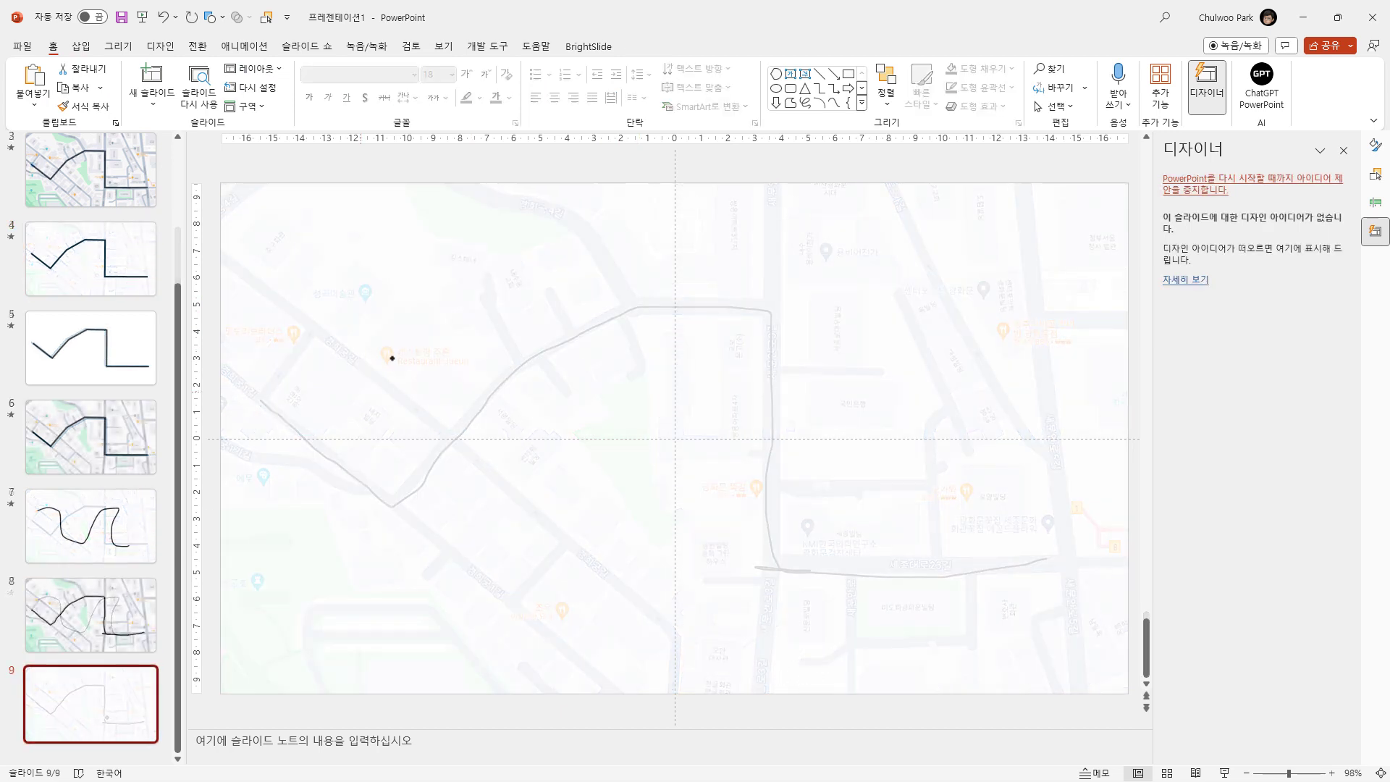
key(ctrl+v)
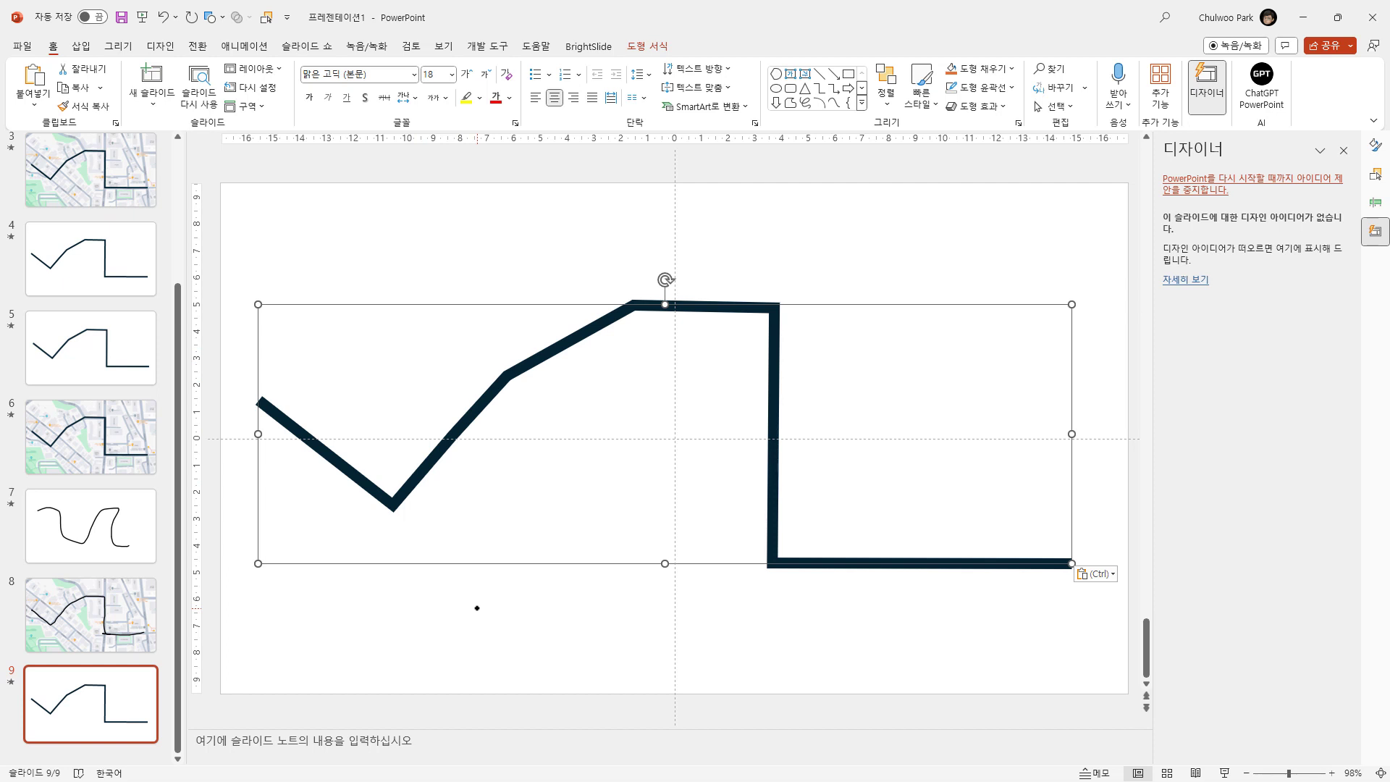
click(472, 572)
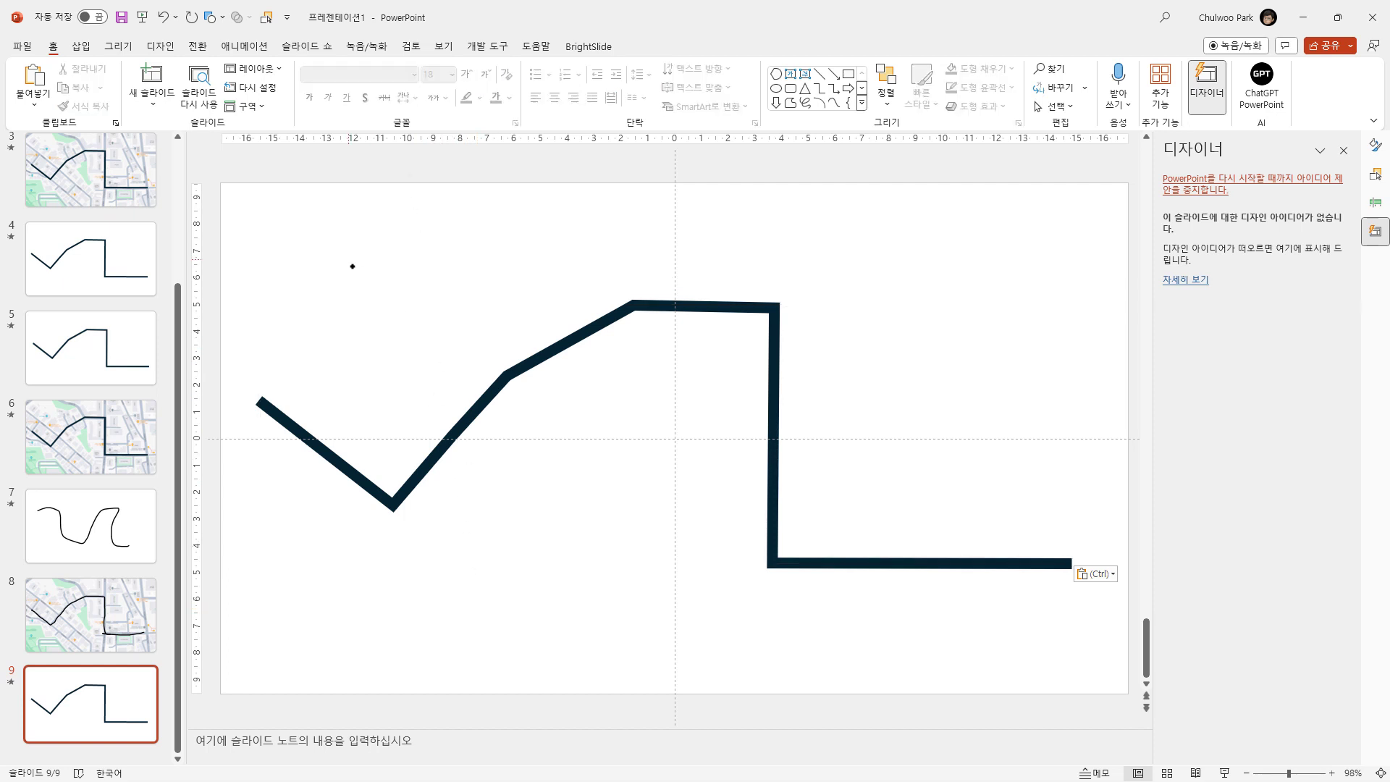
- Draw a rectangle on slide 9 and stretch it to cover the whole slide at 19.05 by 33.87 cm
click(212, 18)
click(293, 55)
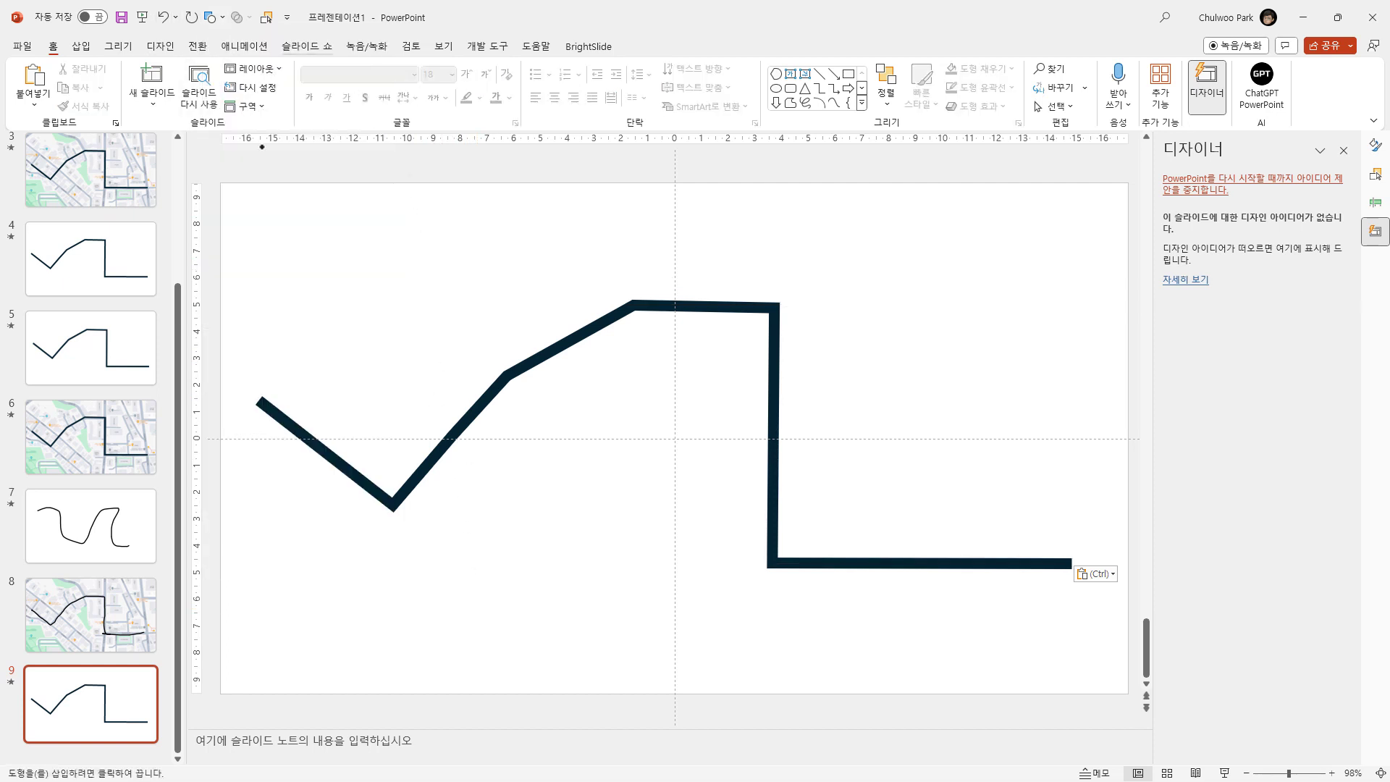
mouse_move(258, 253)
mouse_down()
mouse_move(349, 352)
mouse_move(931, 707)
mouse_up()
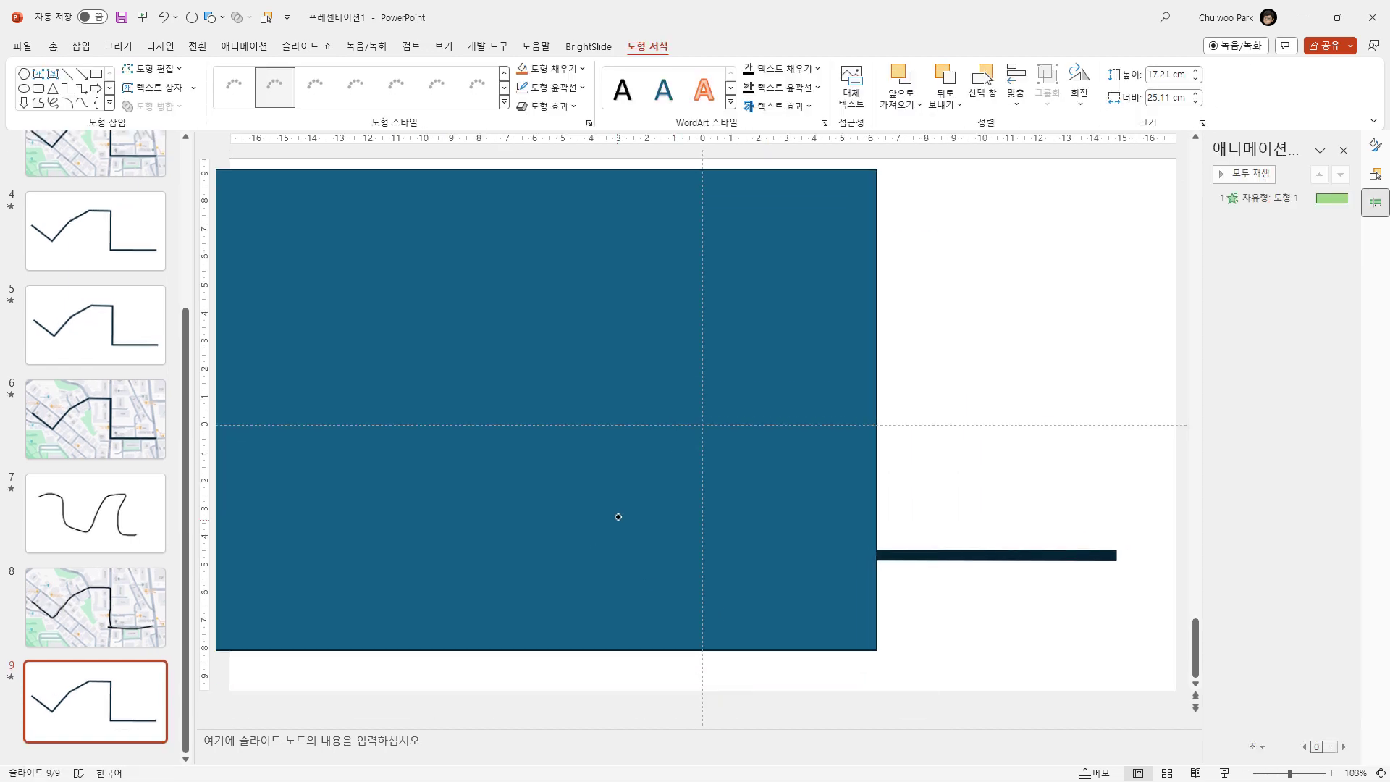
drag(635, 508, 674, 508)
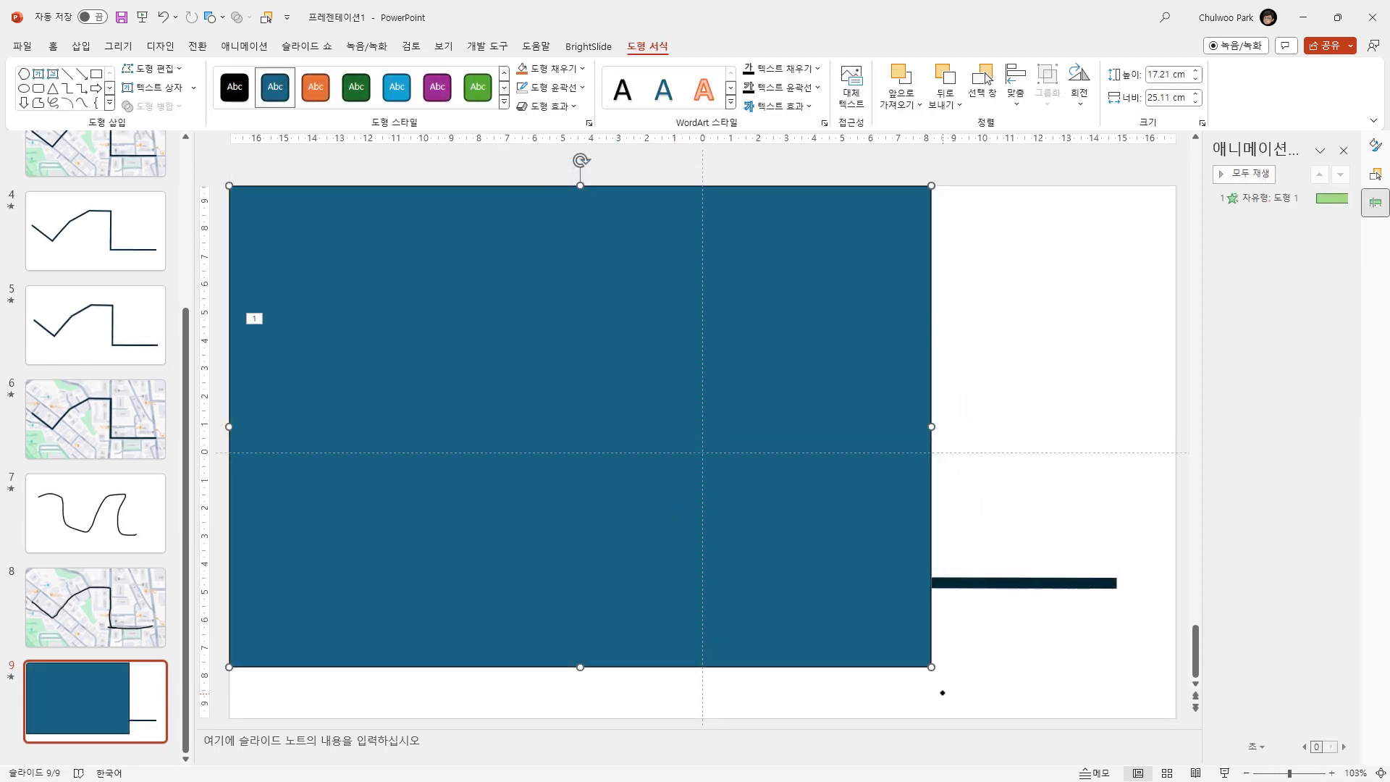
drag(934, 668, 1125, 683)
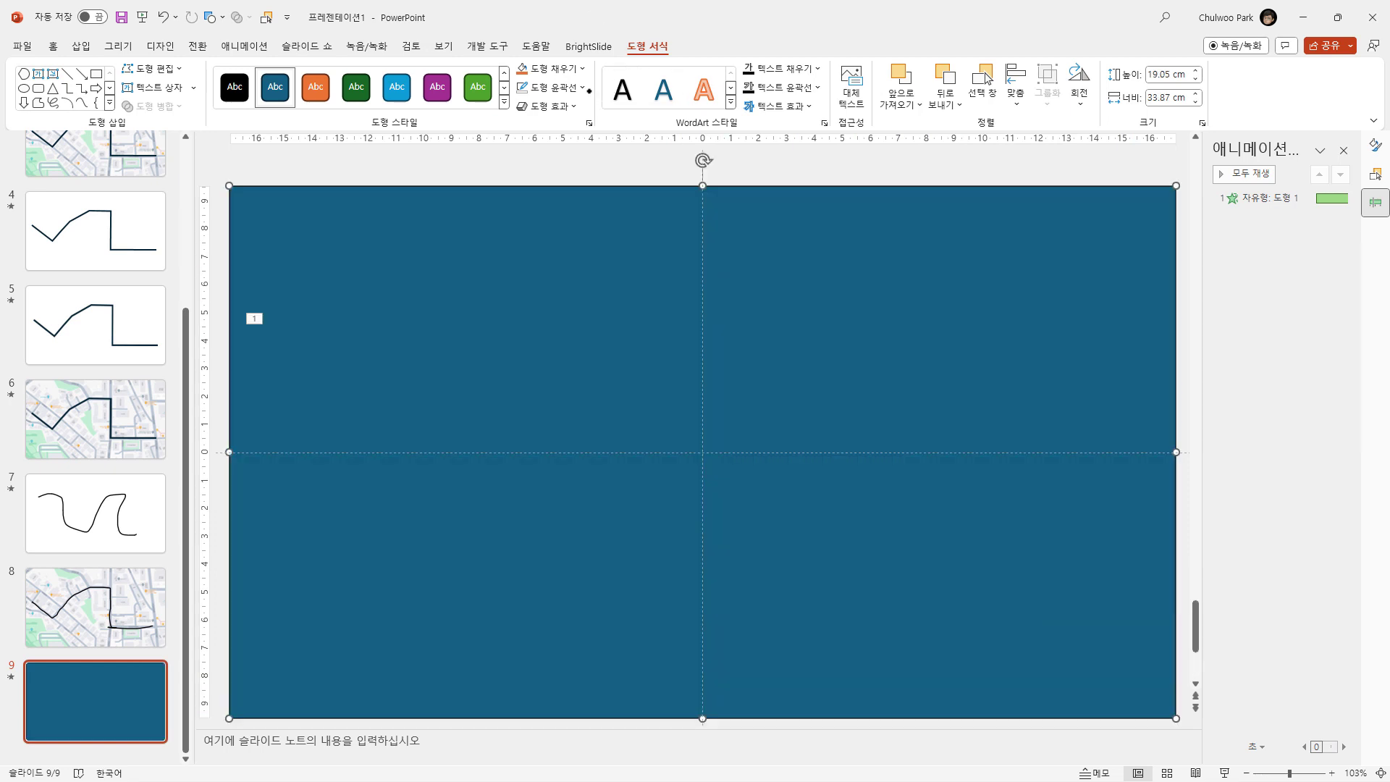
- Change the full-slide rectangle's outline and send the rectangle behind the route line
click(582, 87)
click(581, 278)
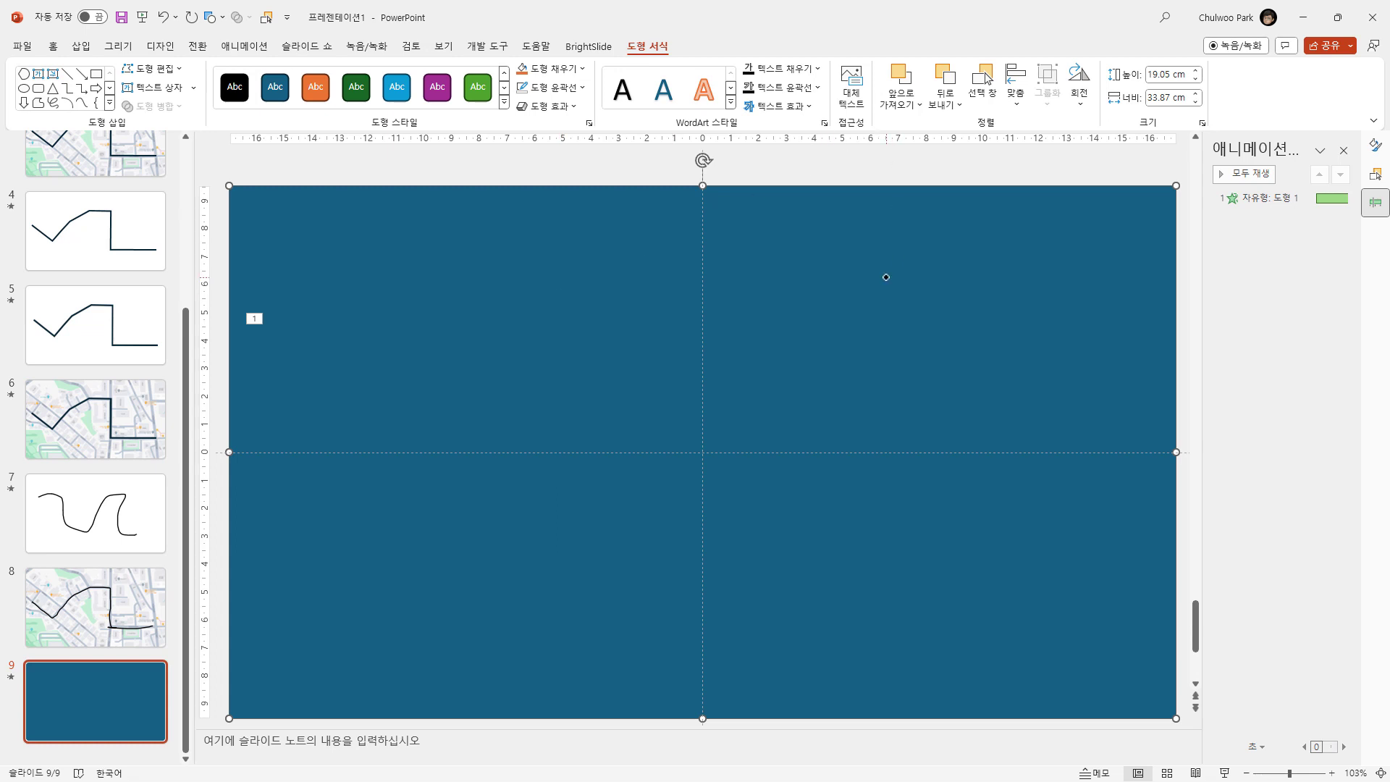
click(944, 79)
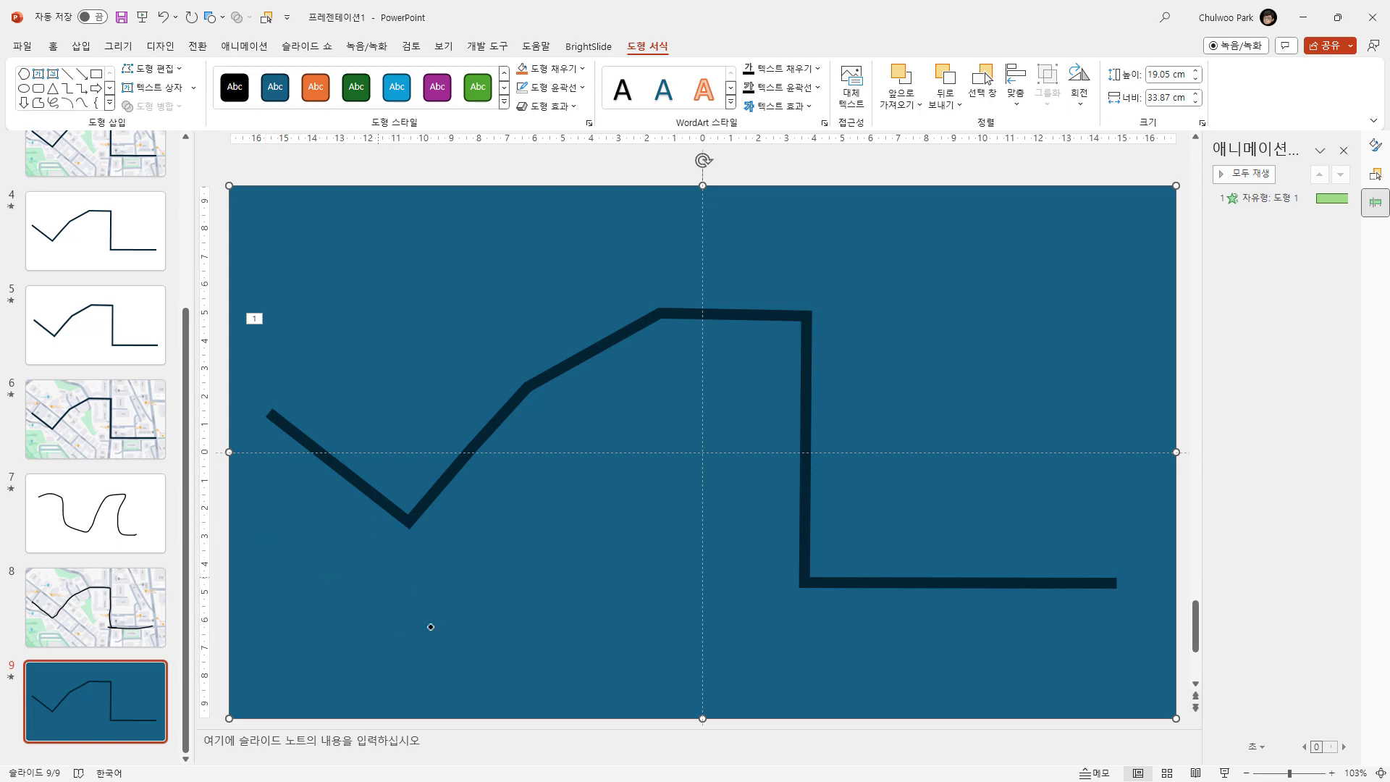
click(402, 517)
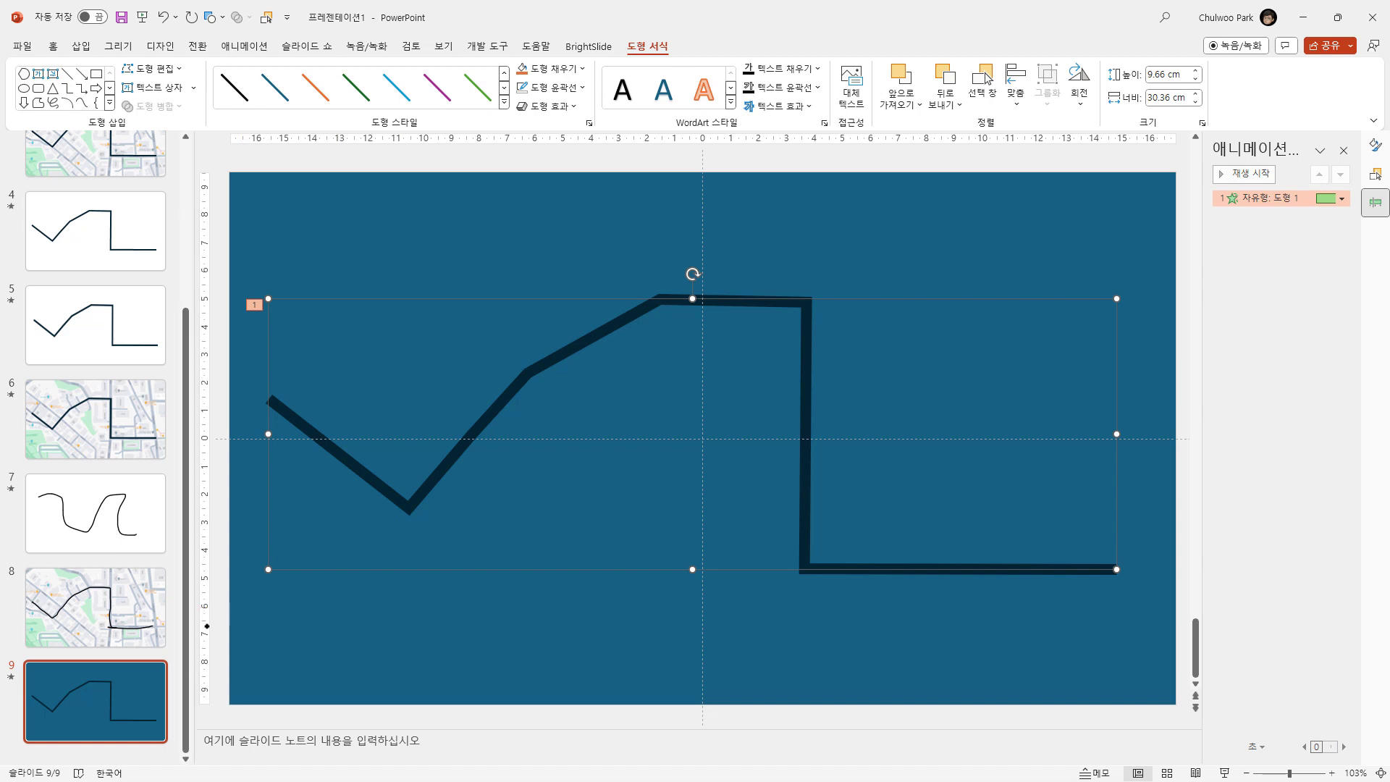
- Add a blank slide after slide 9 and draw a square about 11.4 cm high and 11.2 cm wide on it
click(116, 694)
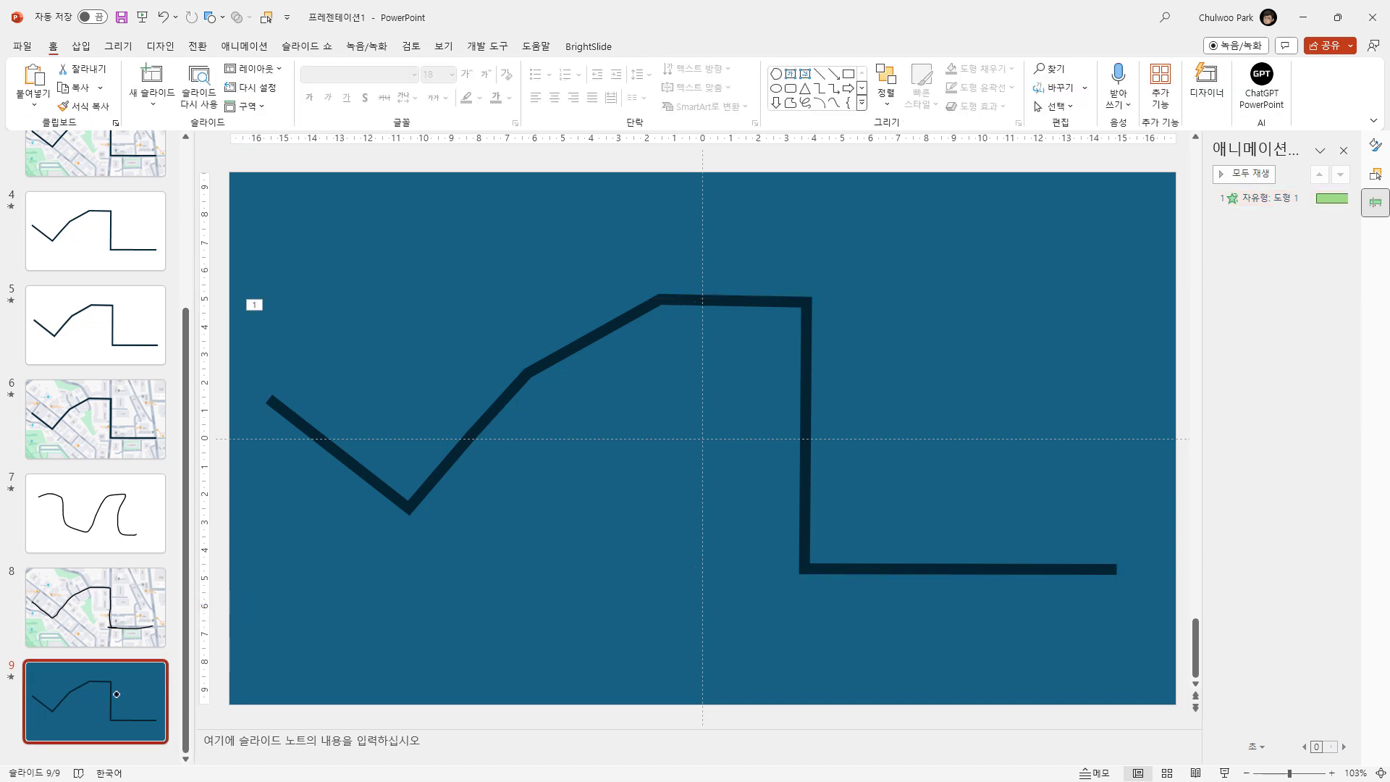
key(Return)
click(222, 17)
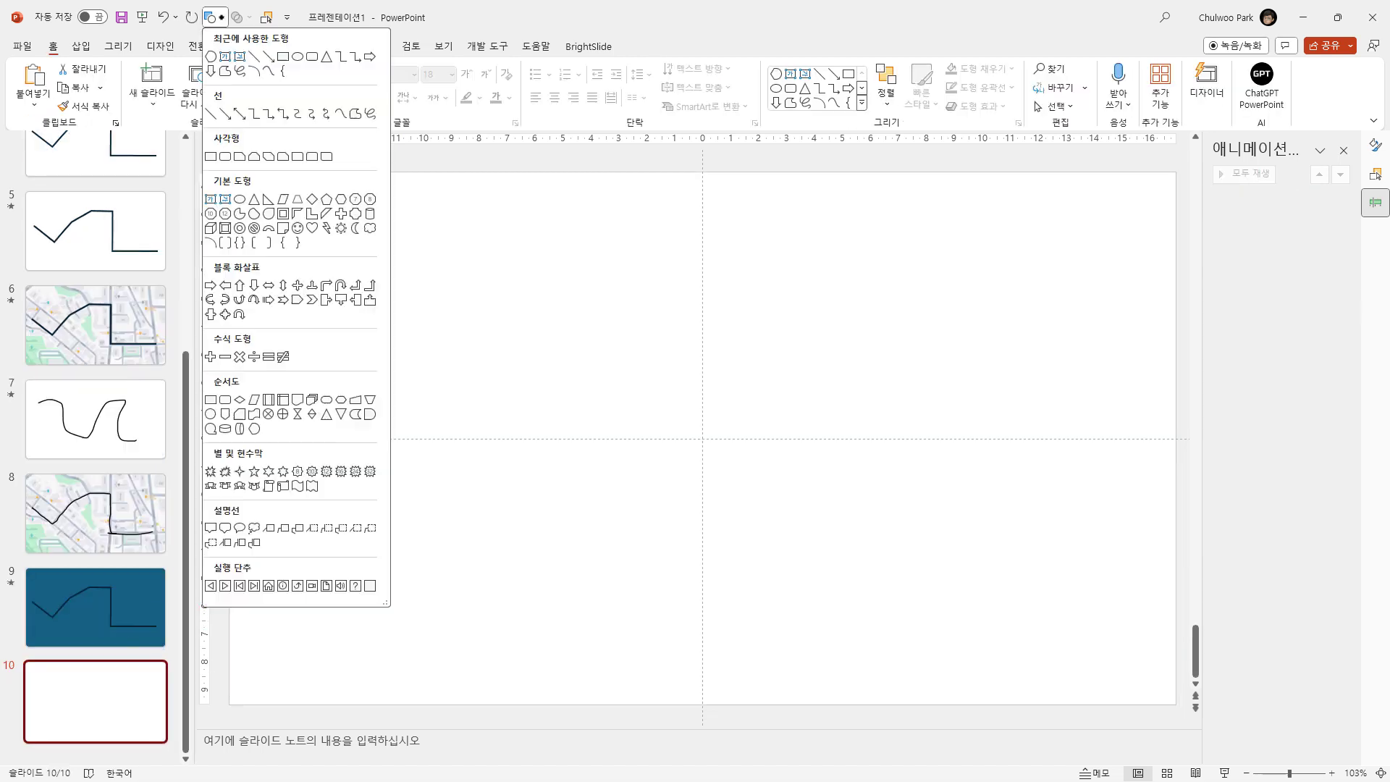
click(269, 57)
drag(359, 267, 440, 343)
drag(512, 415, 673, 585)
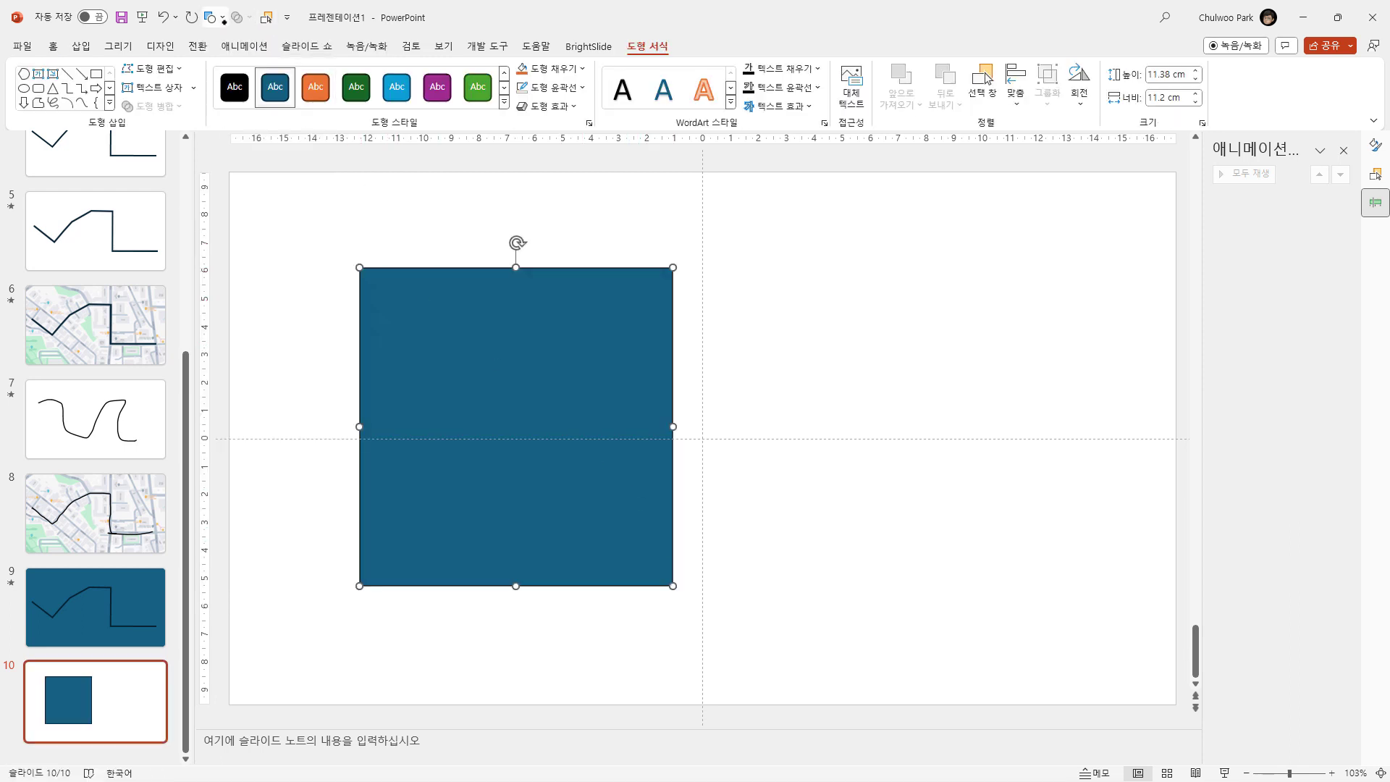
- Draw a circle about 5.6 cm high and 5.5 cm wide inside the square and apply the purple shape style
click(218, 18)
click(210, 56)
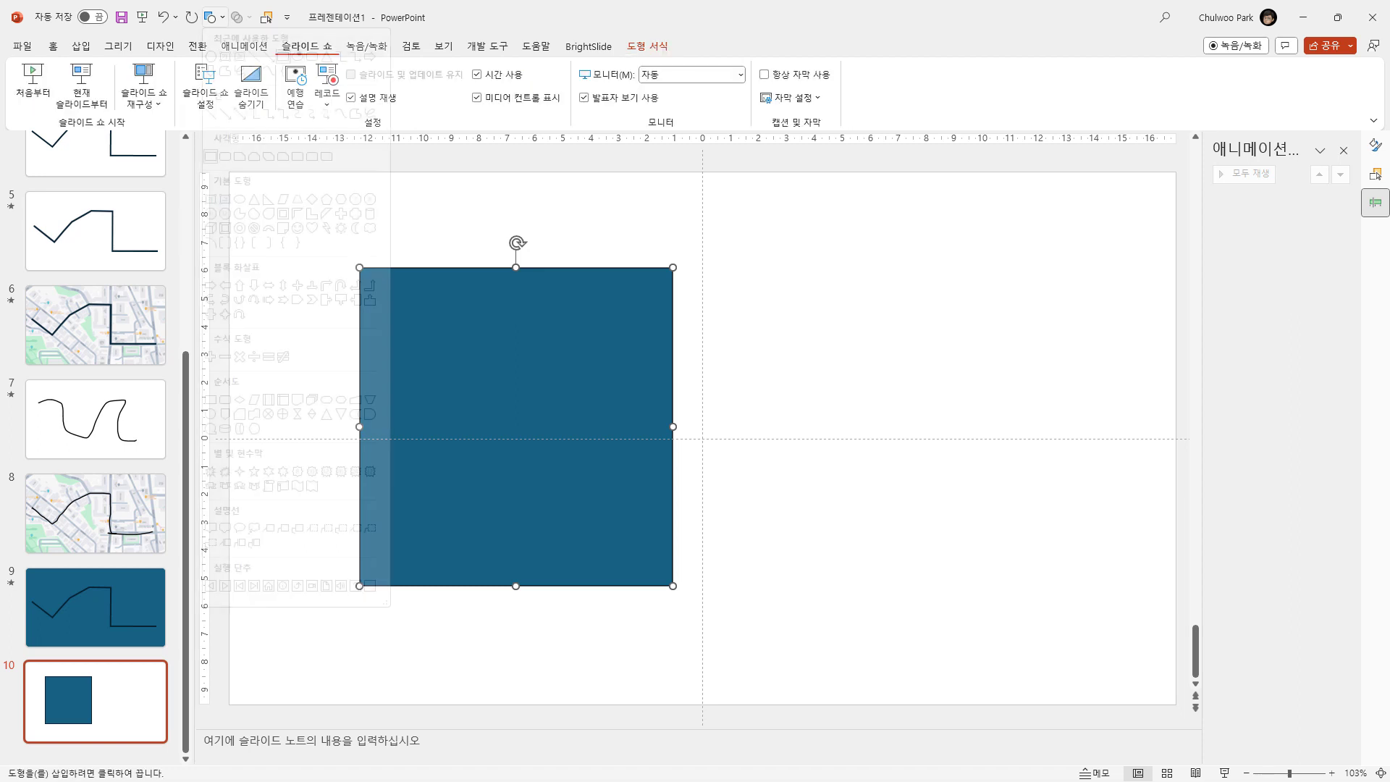
drag(461, 340, 613, 493)
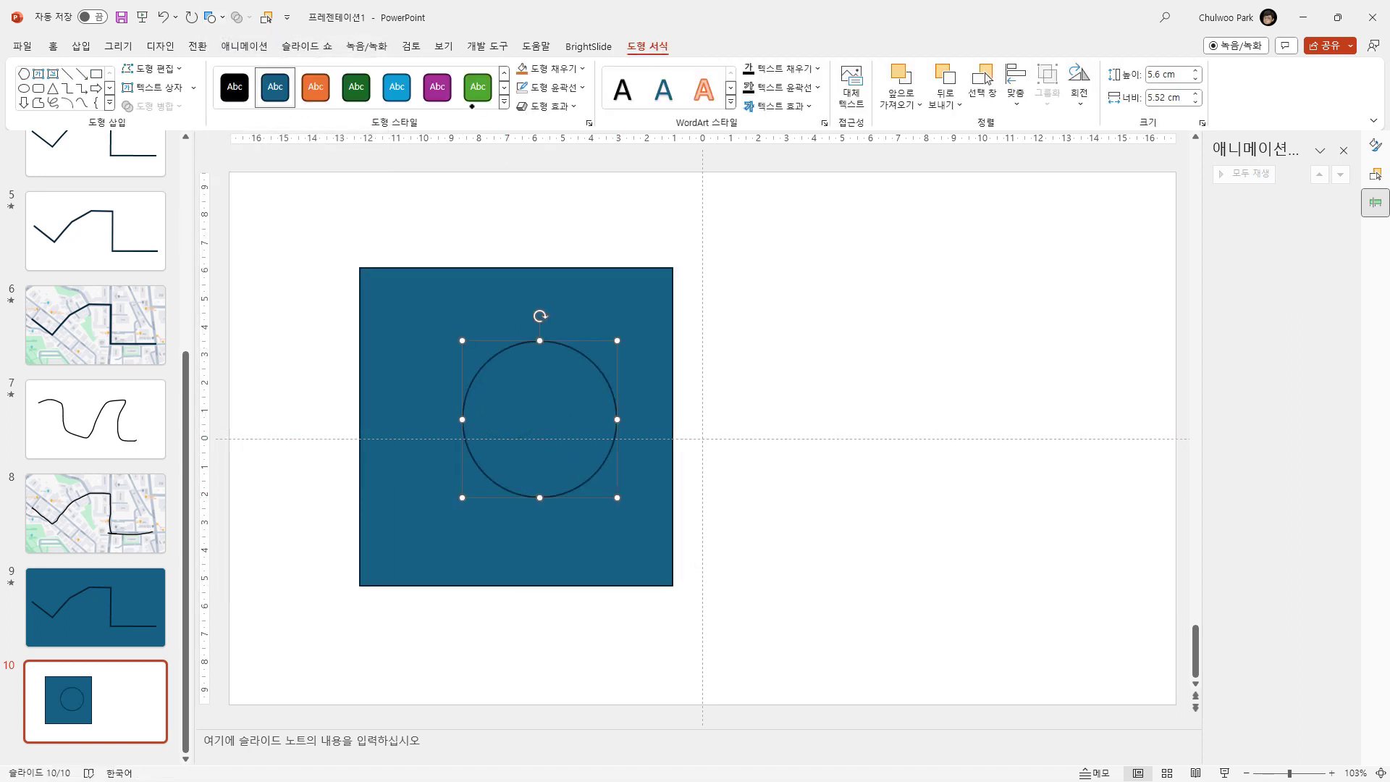
click(437, 87)
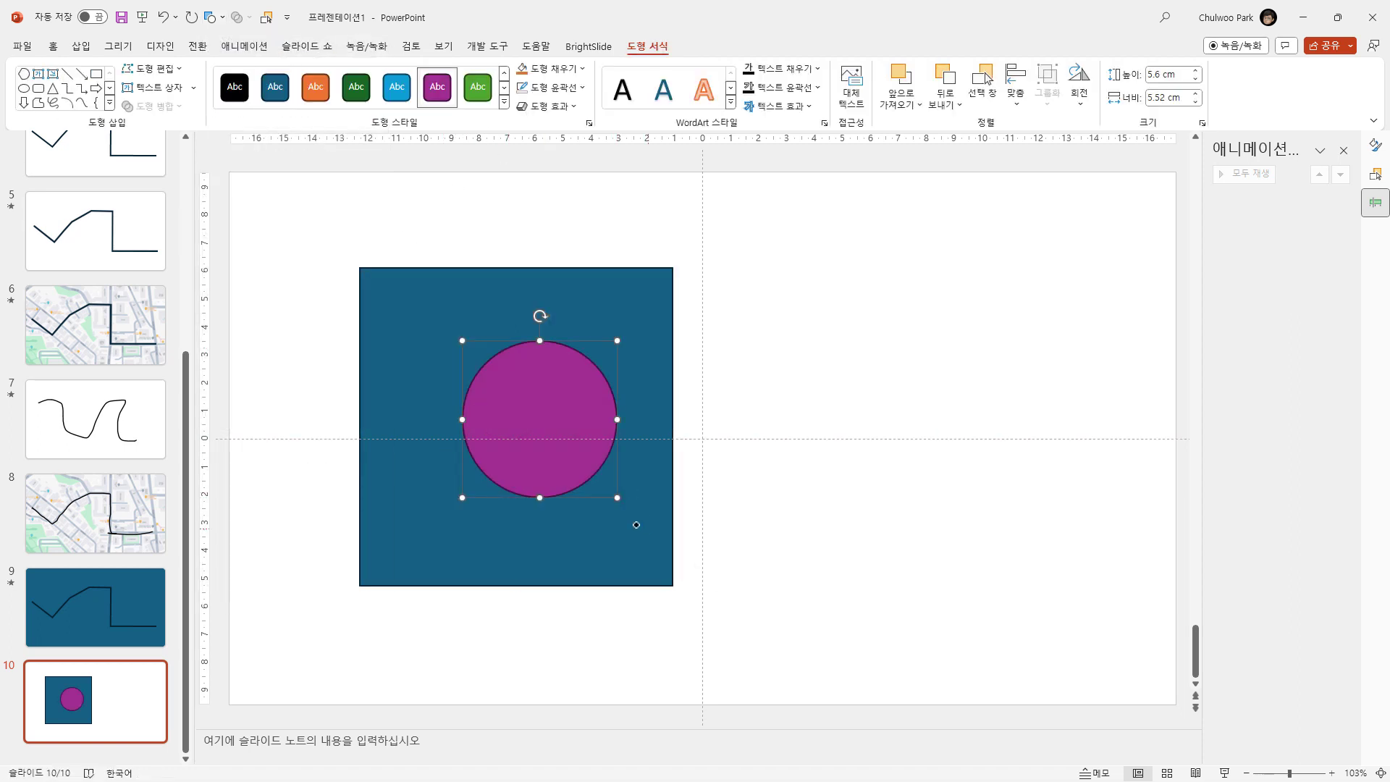
- Subtract (빼기) the purple circle from the square and move the resulting cut-out shape towards the slide's centre
click(425, 461)
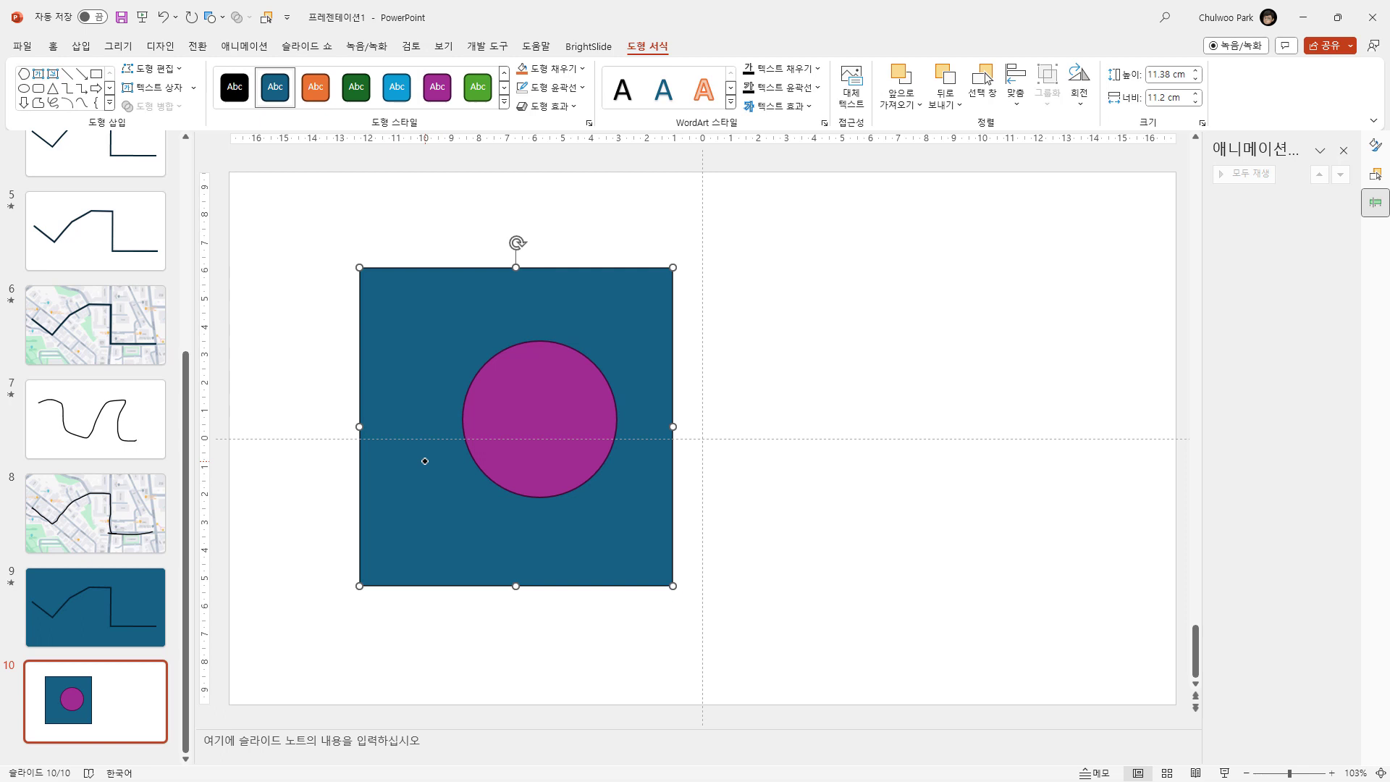
shift+click(538, 412)
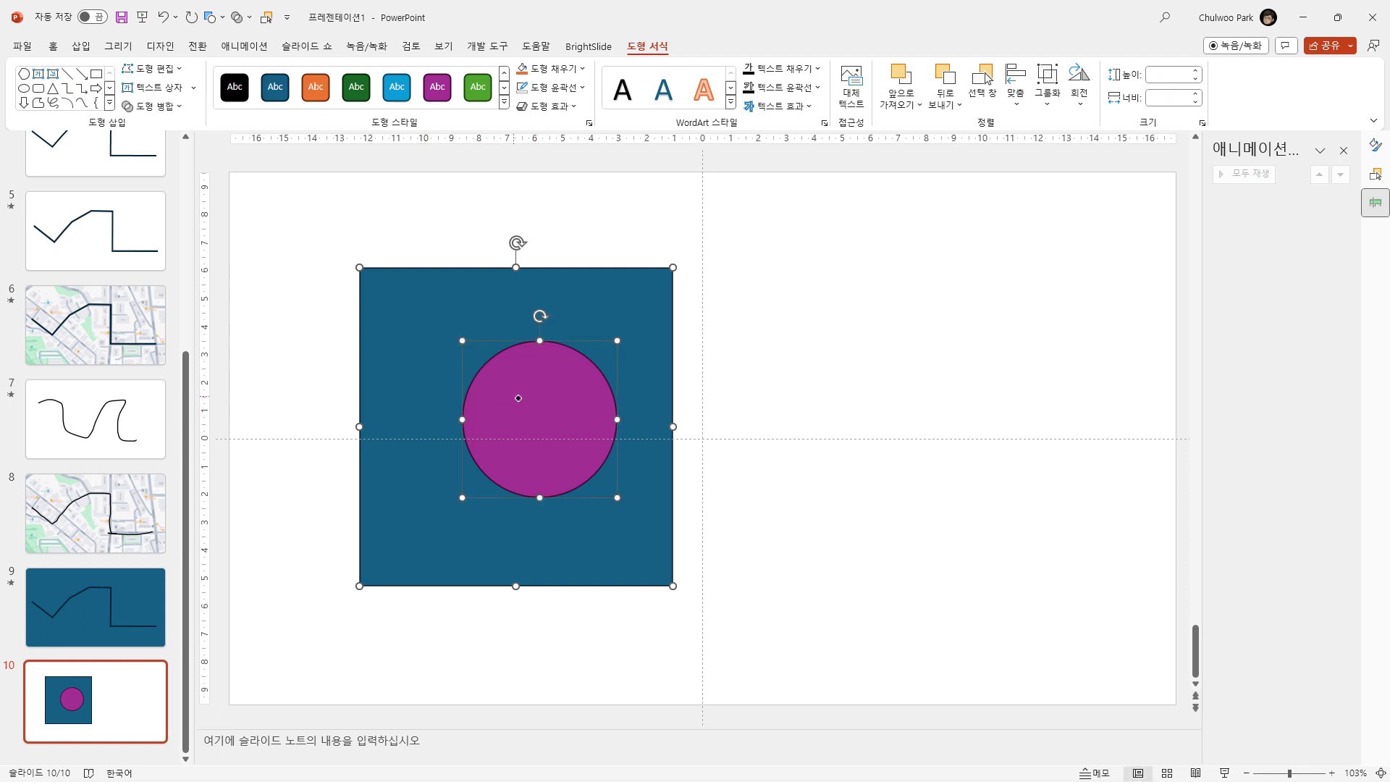
click(172, 106)
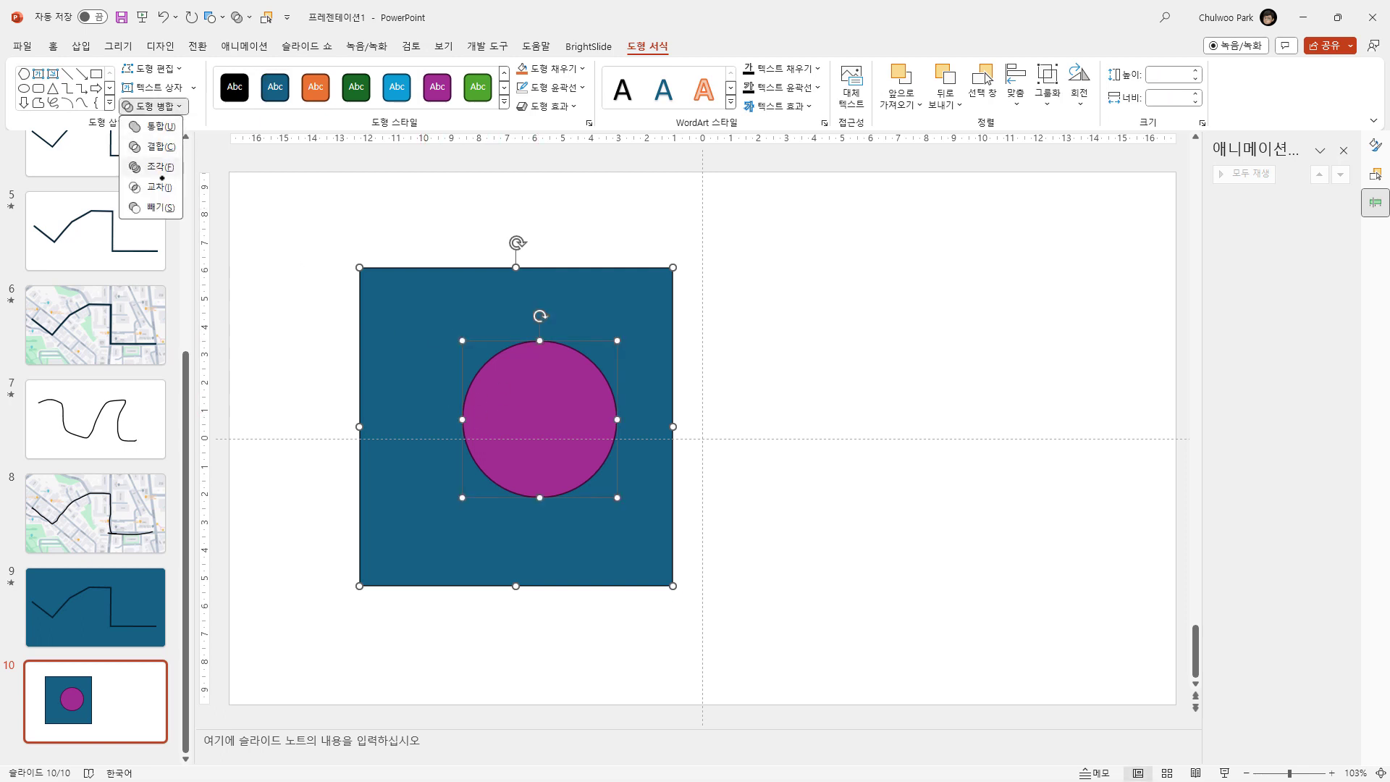
click(155, 207)
click(288, 326)
drag(403, 335, 543, 357)
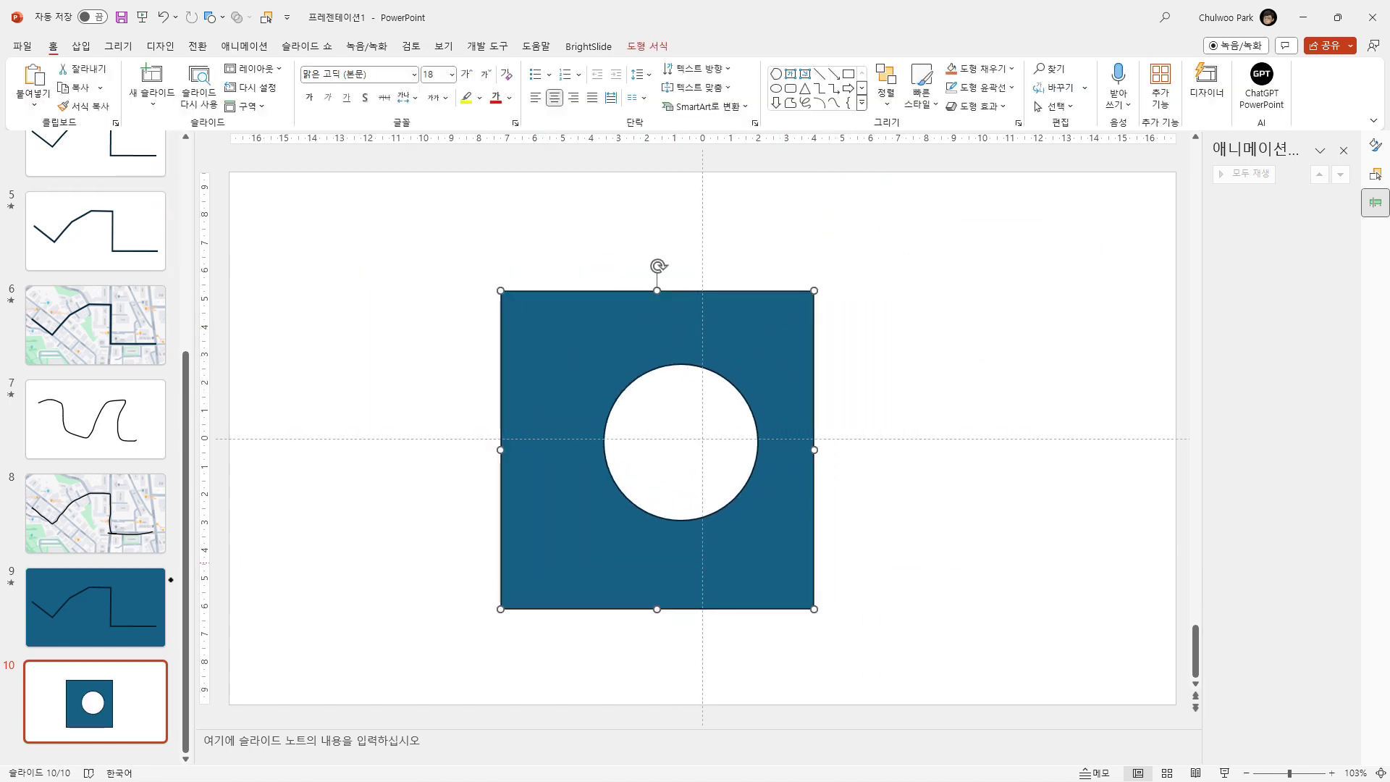
- Try to merge the rectangle and the route line on slide 9 with Merge Shapes (도형 병합)
key(Page_Up)
click(414, 327)
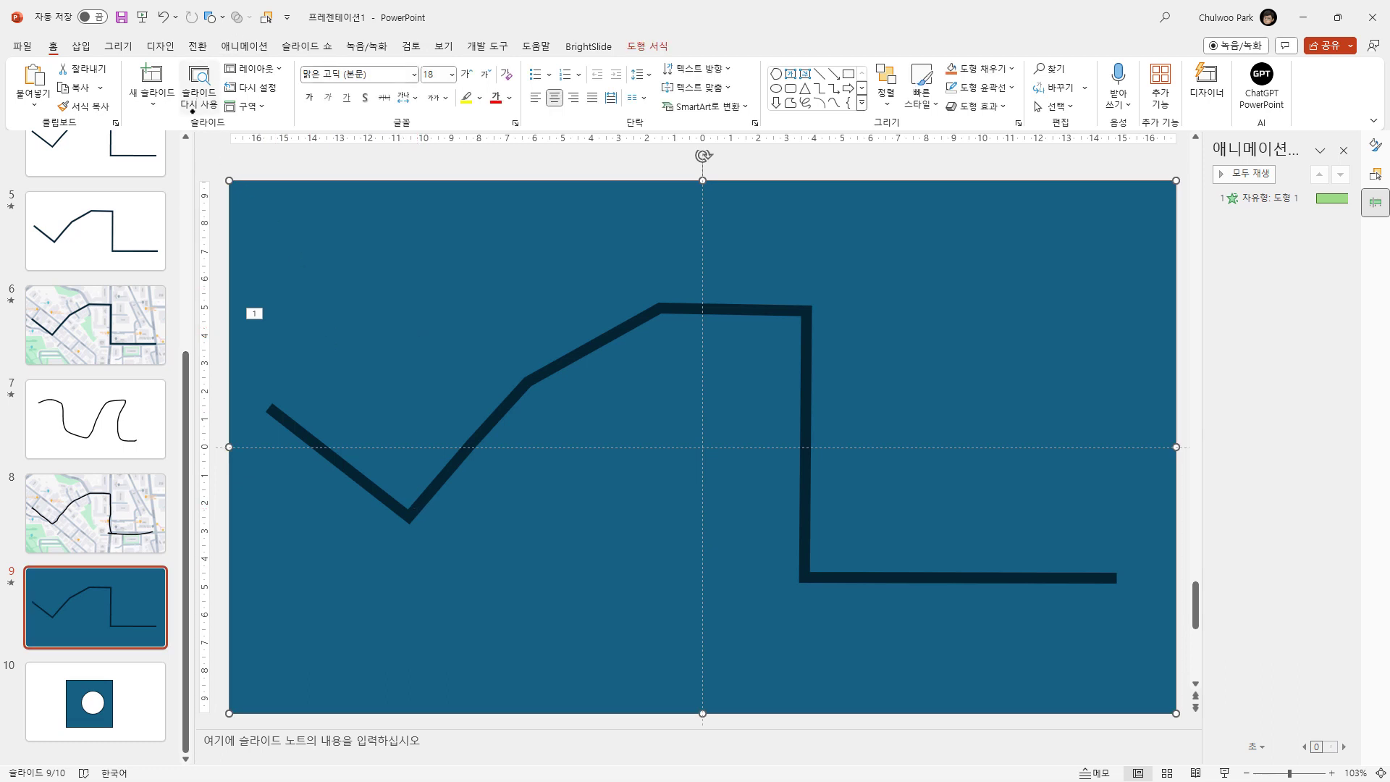
click(435, 492)
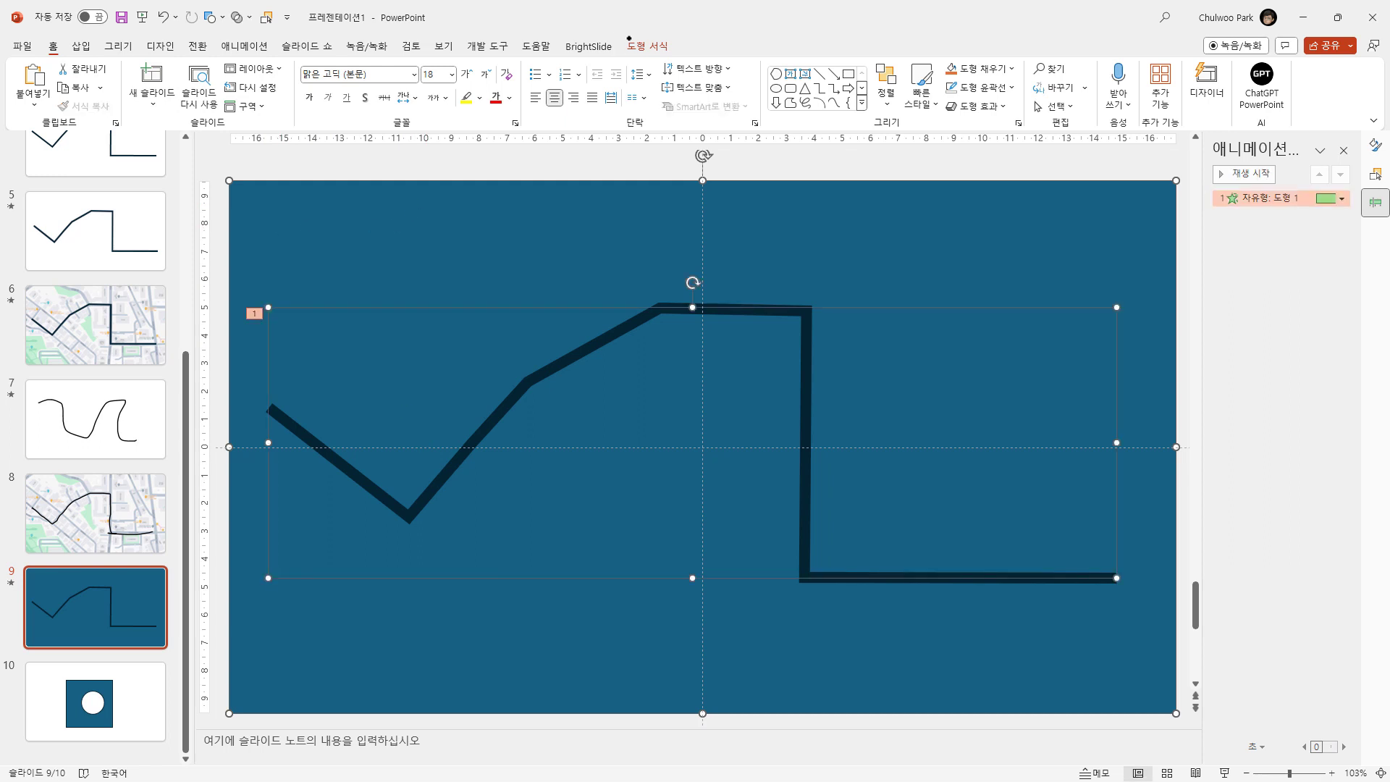
click(646, 45)
click(156, 106)
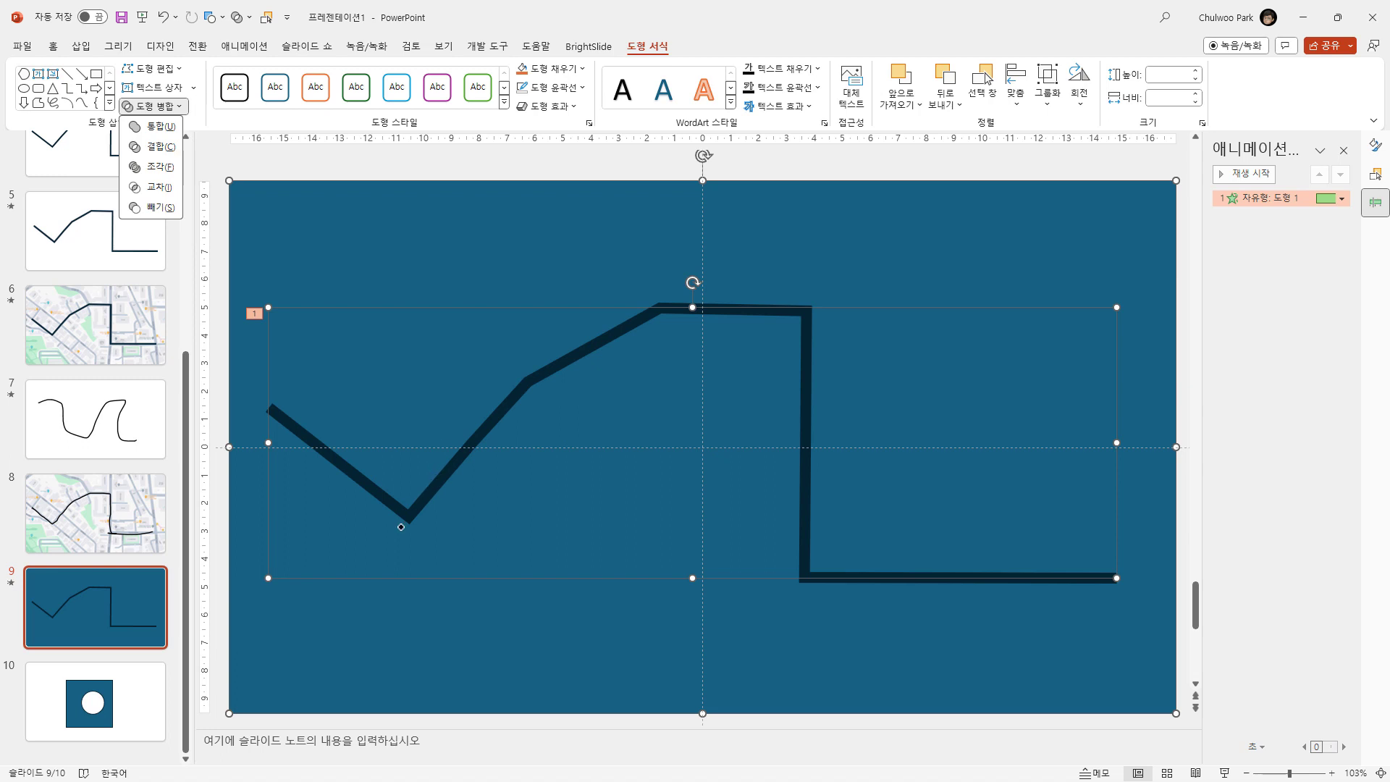
- Duplicate slide 9 and replace the route line on the copy with the same line pasted as a picture
click(85, 637)
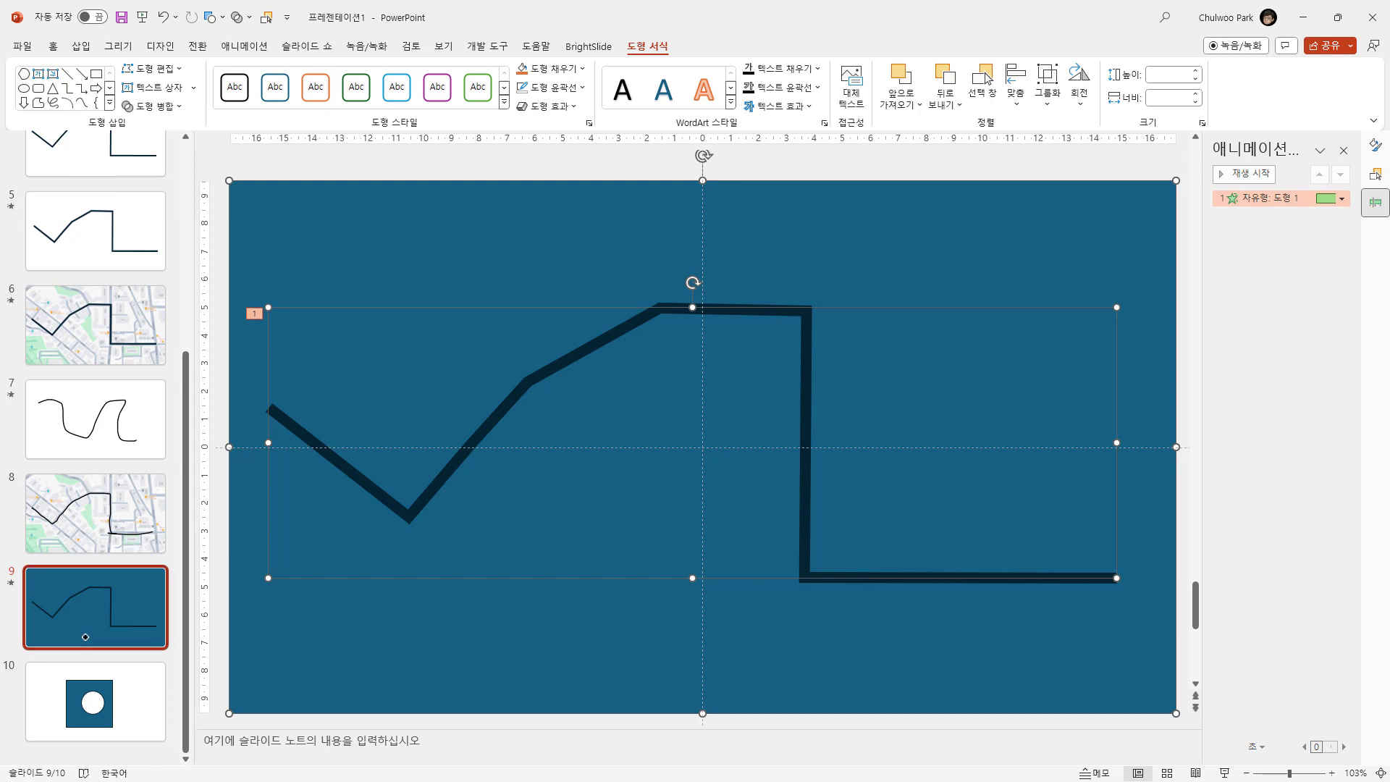
key(ctrl+d)
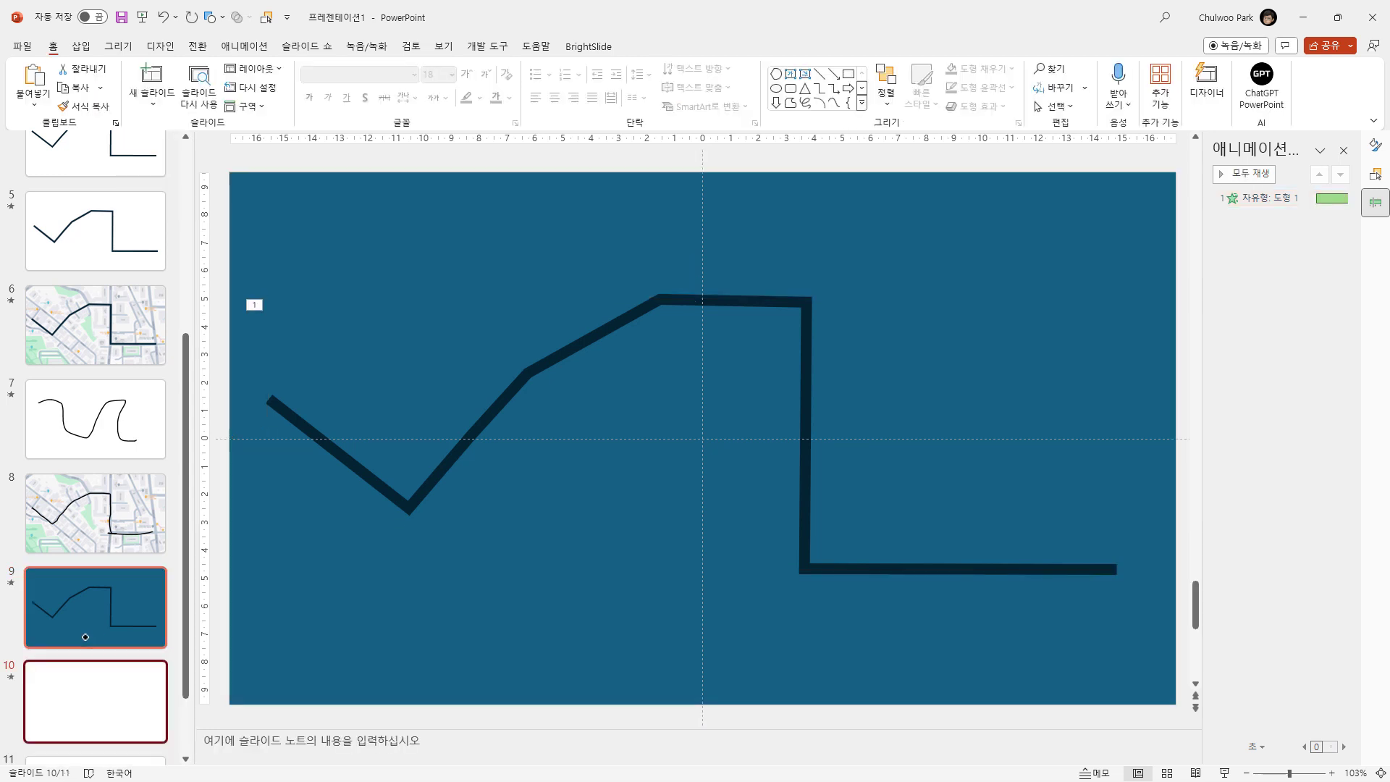
click(430, 479)
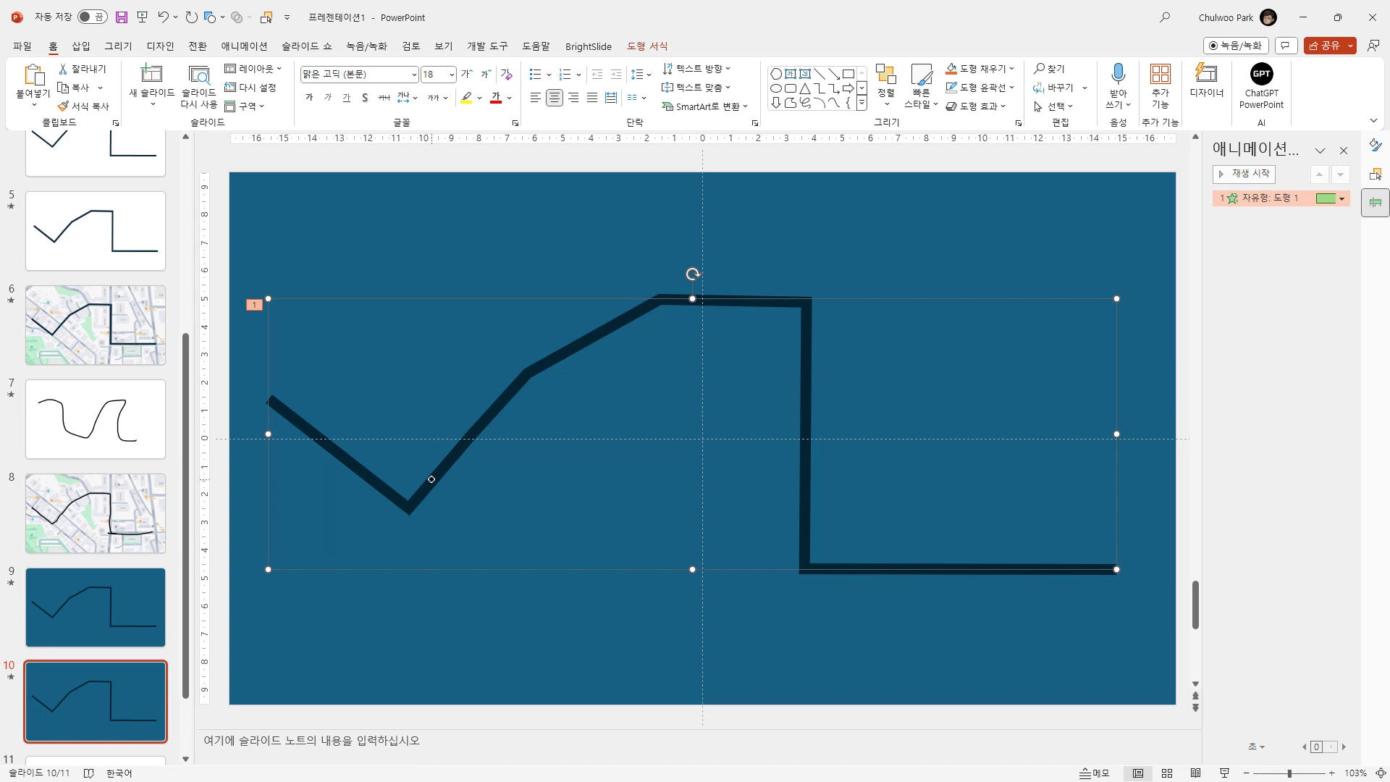
key(Delete)
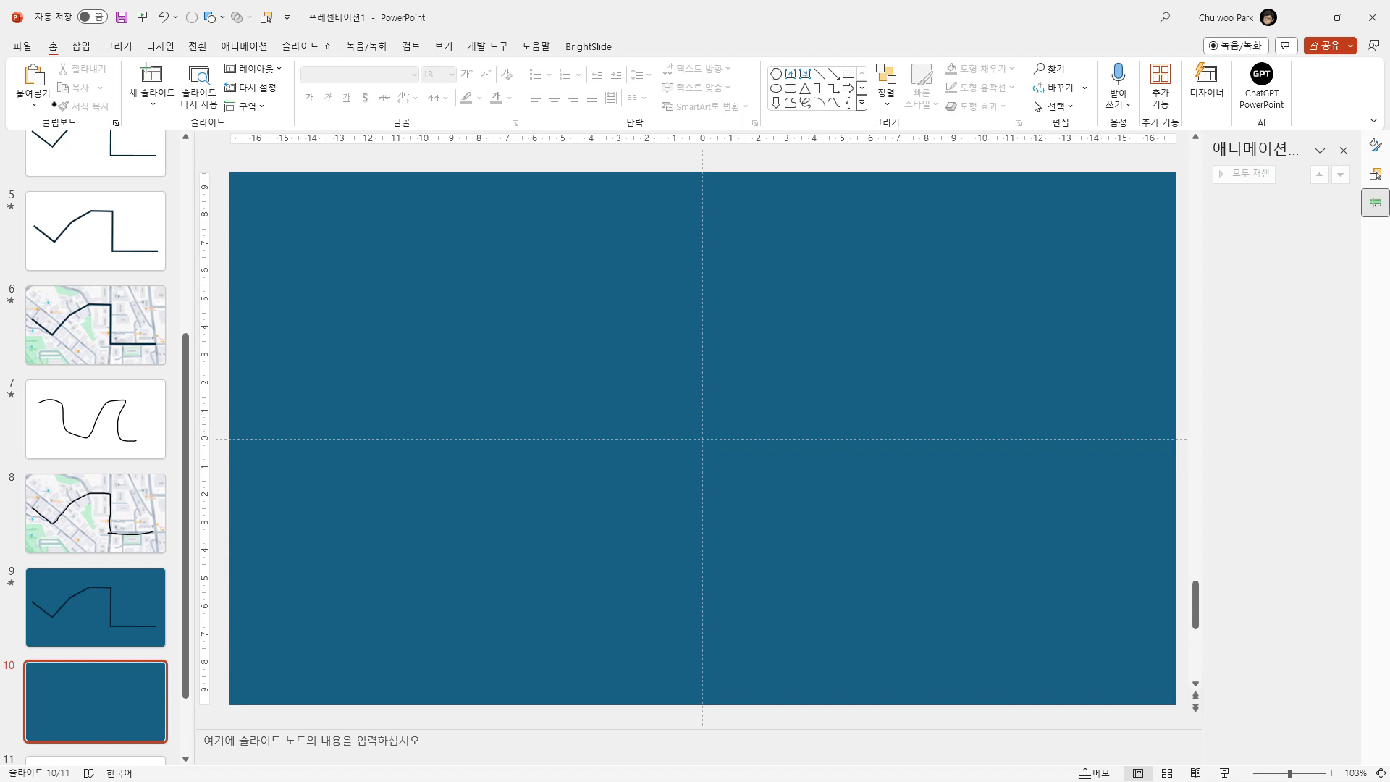
click(32, 101)
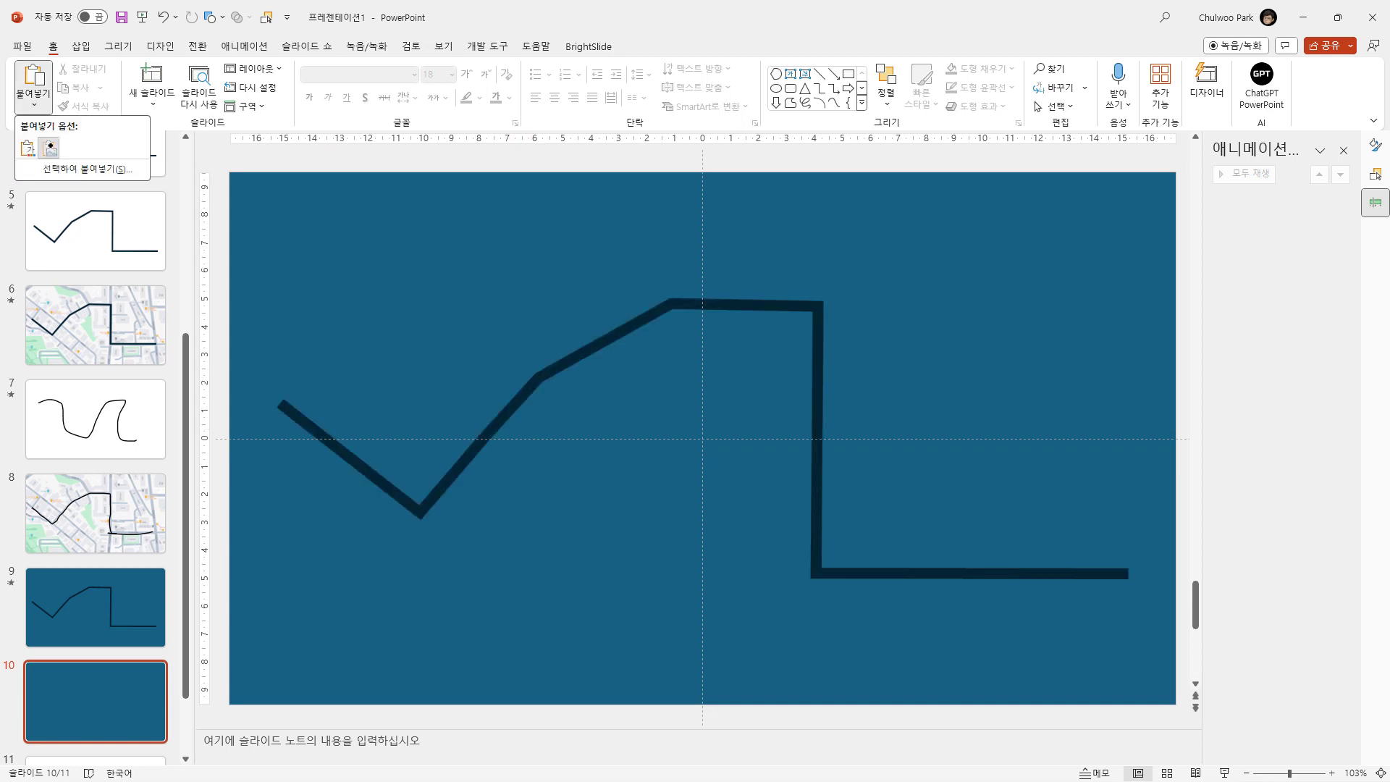
click(49, 147)
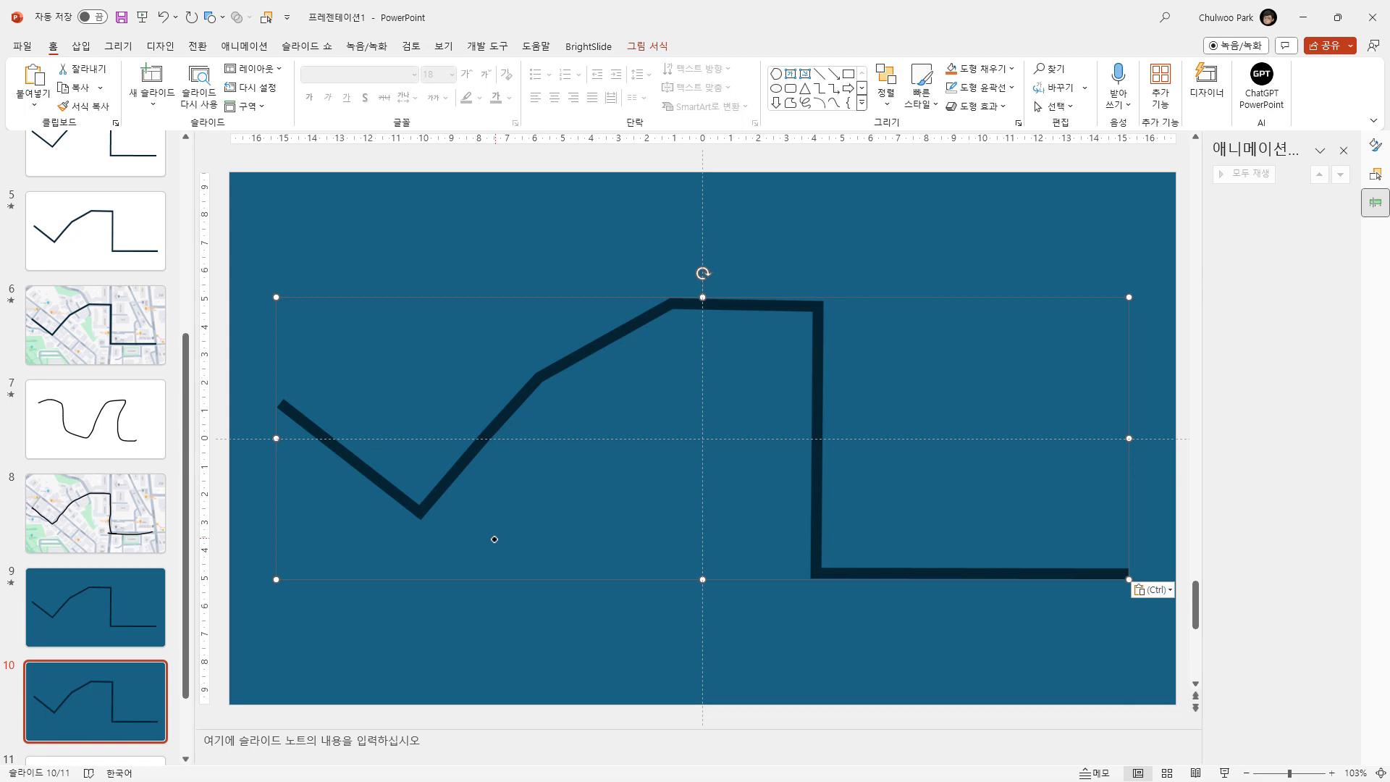
- Select the rectangle and the pasted route picture together on slide 10, and compare slides 9 and 10
click(346, 651)
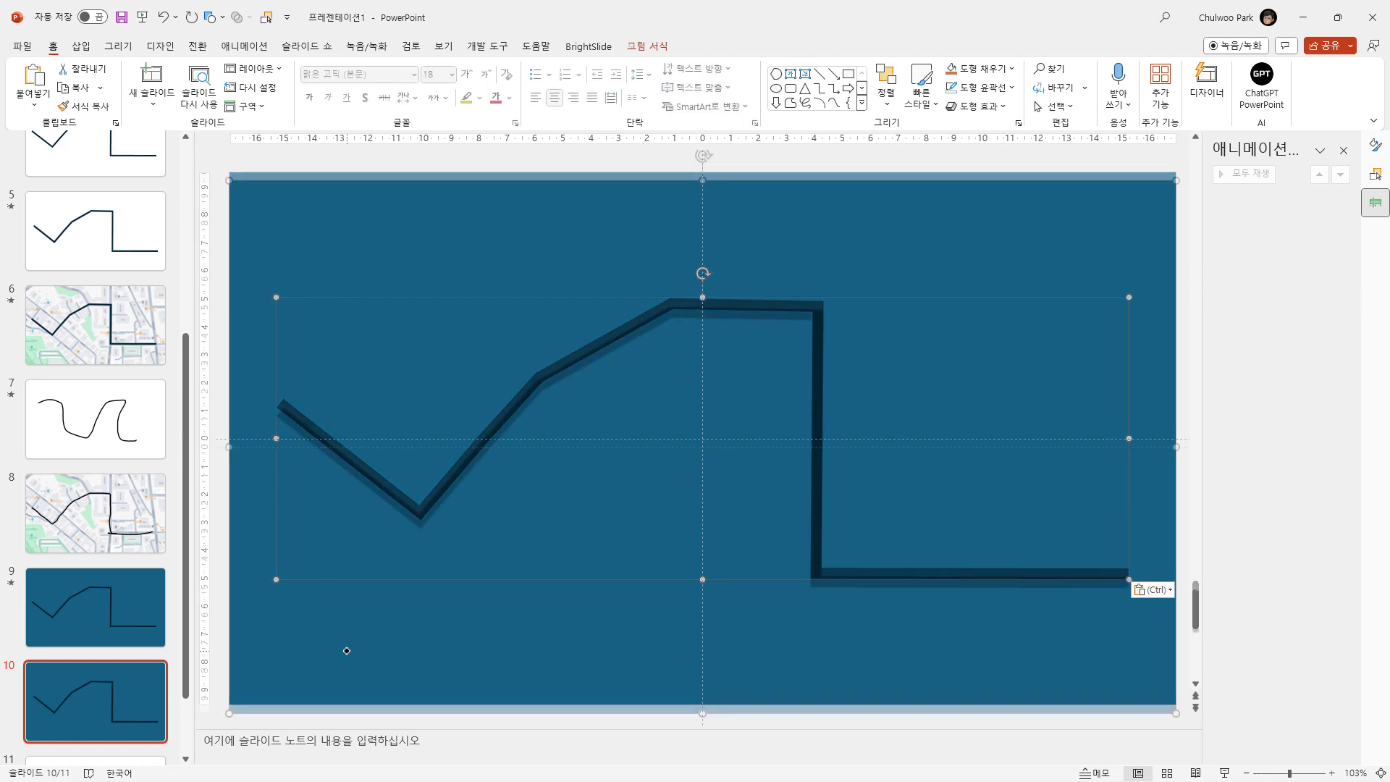
shift+click(433, 514)
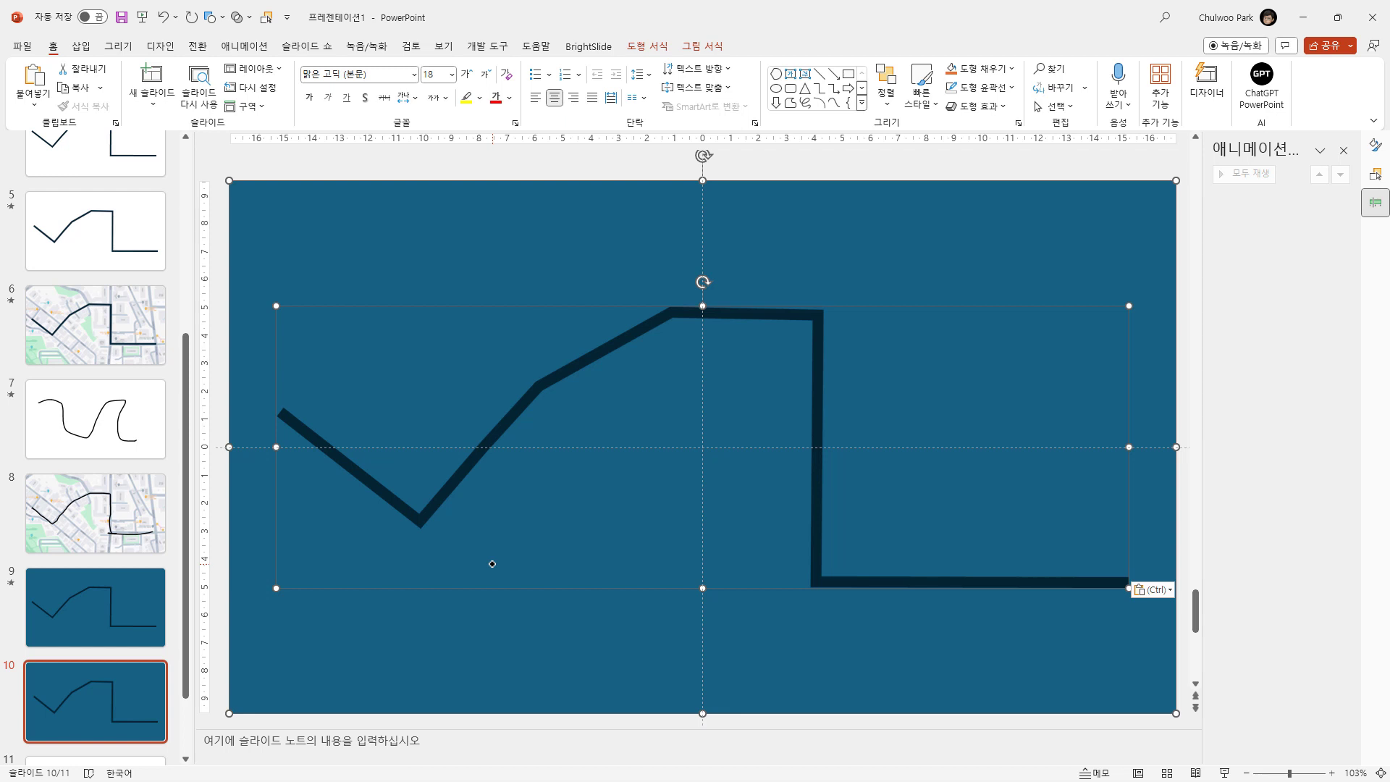
click(111, 633)
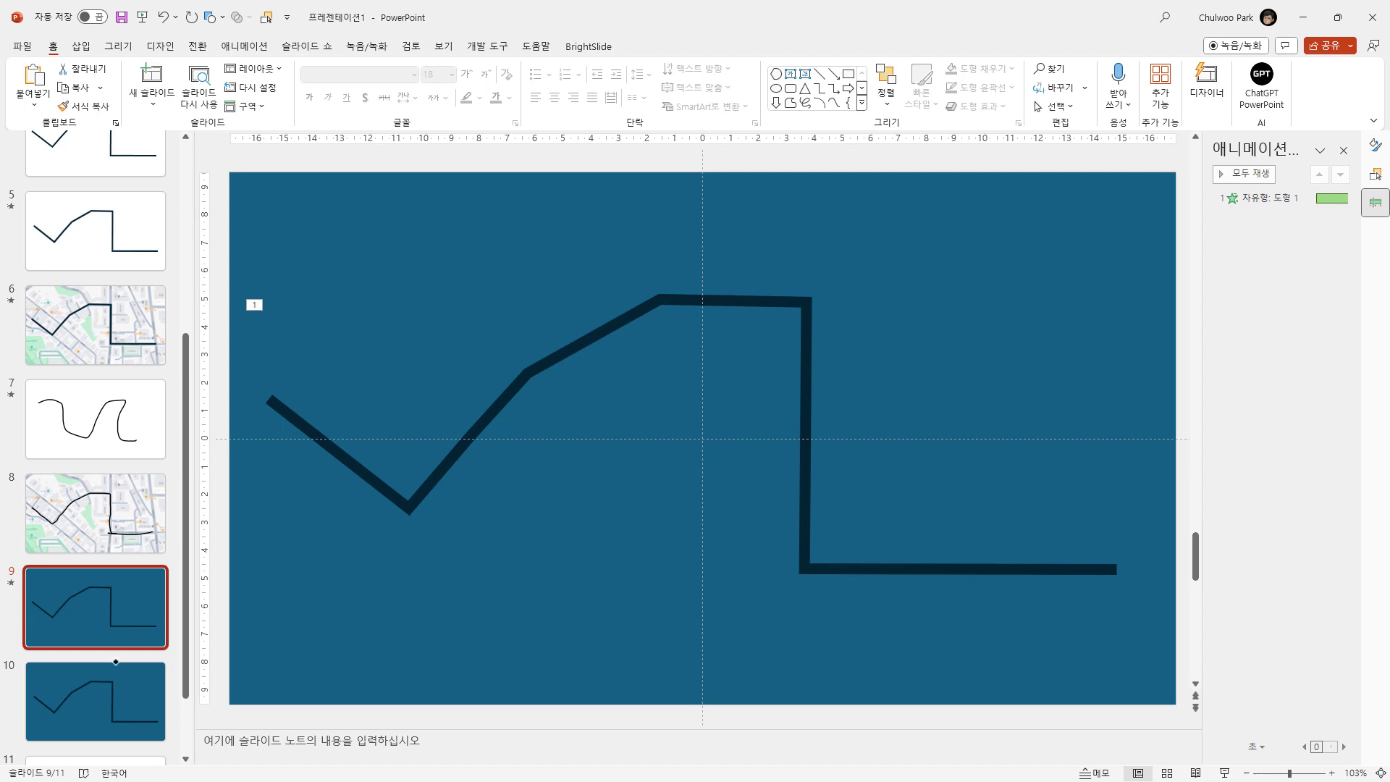
click(116, 688)
click(120, 610)
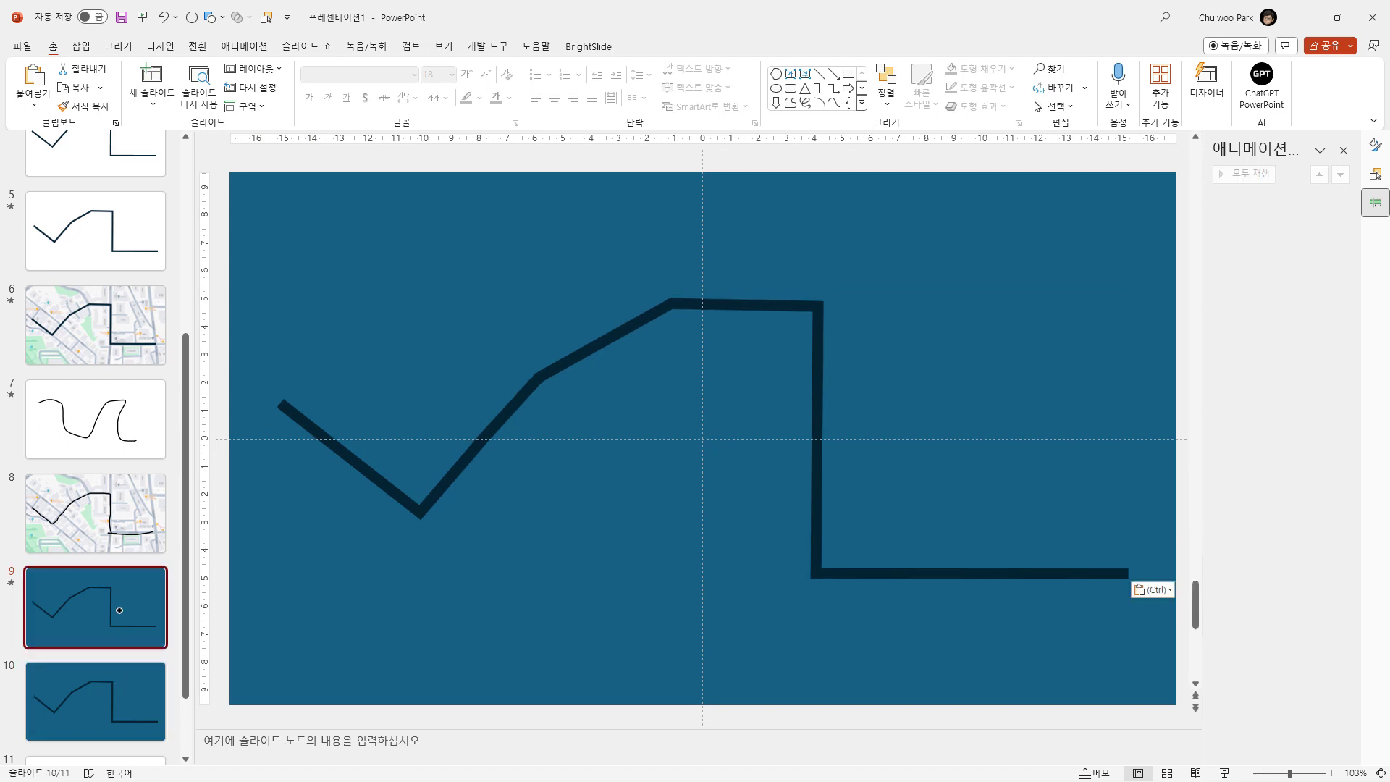
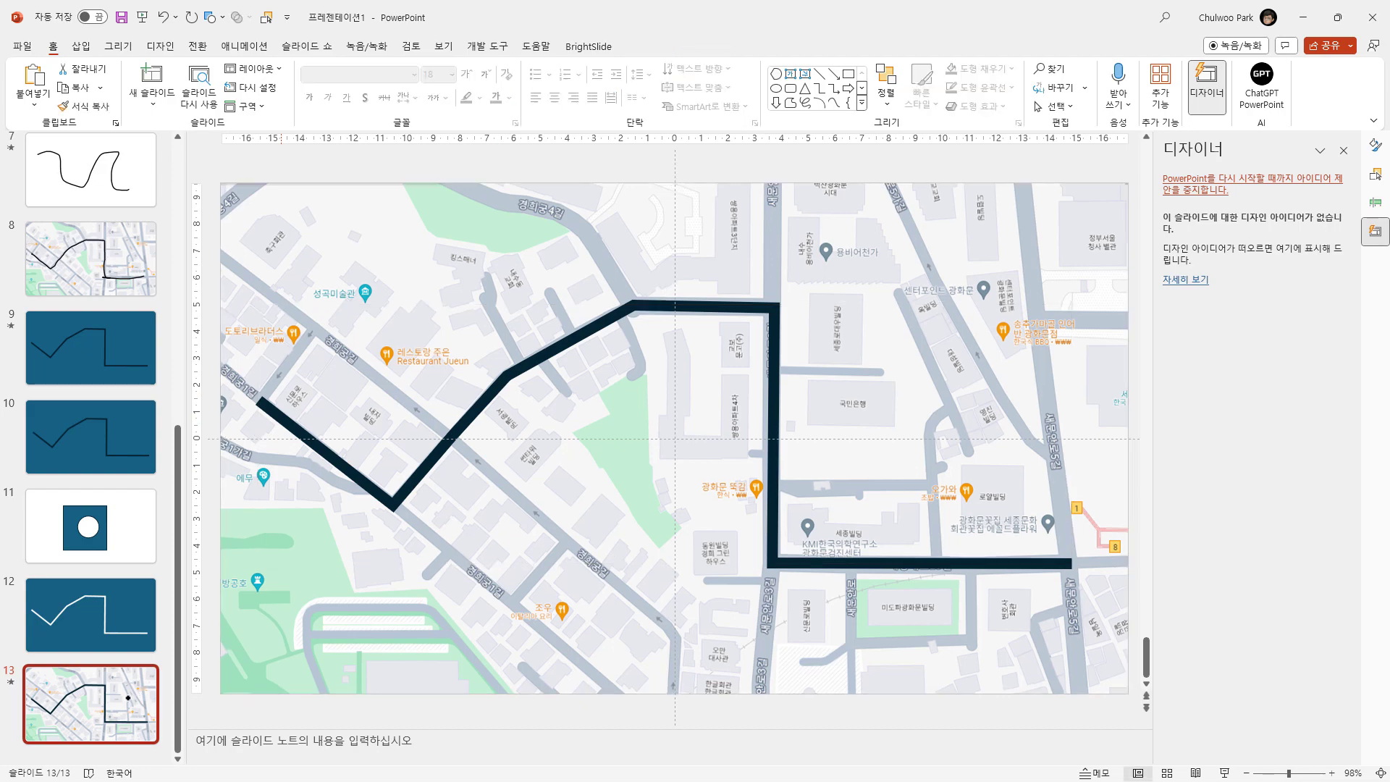
- Add a new slide after slide 13 and paste the map with its route onto it as a single picture
key(Return)
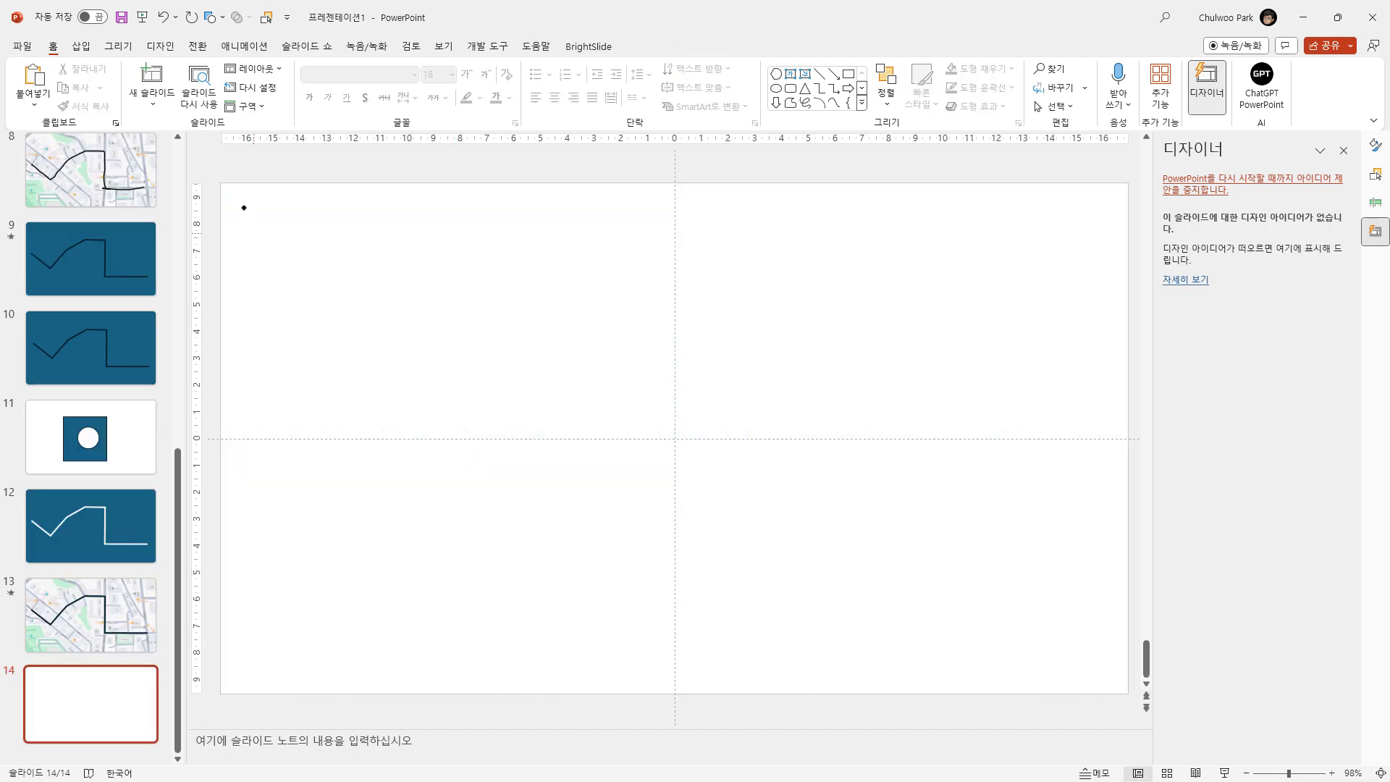
click(32, 104)
click(49, 148)
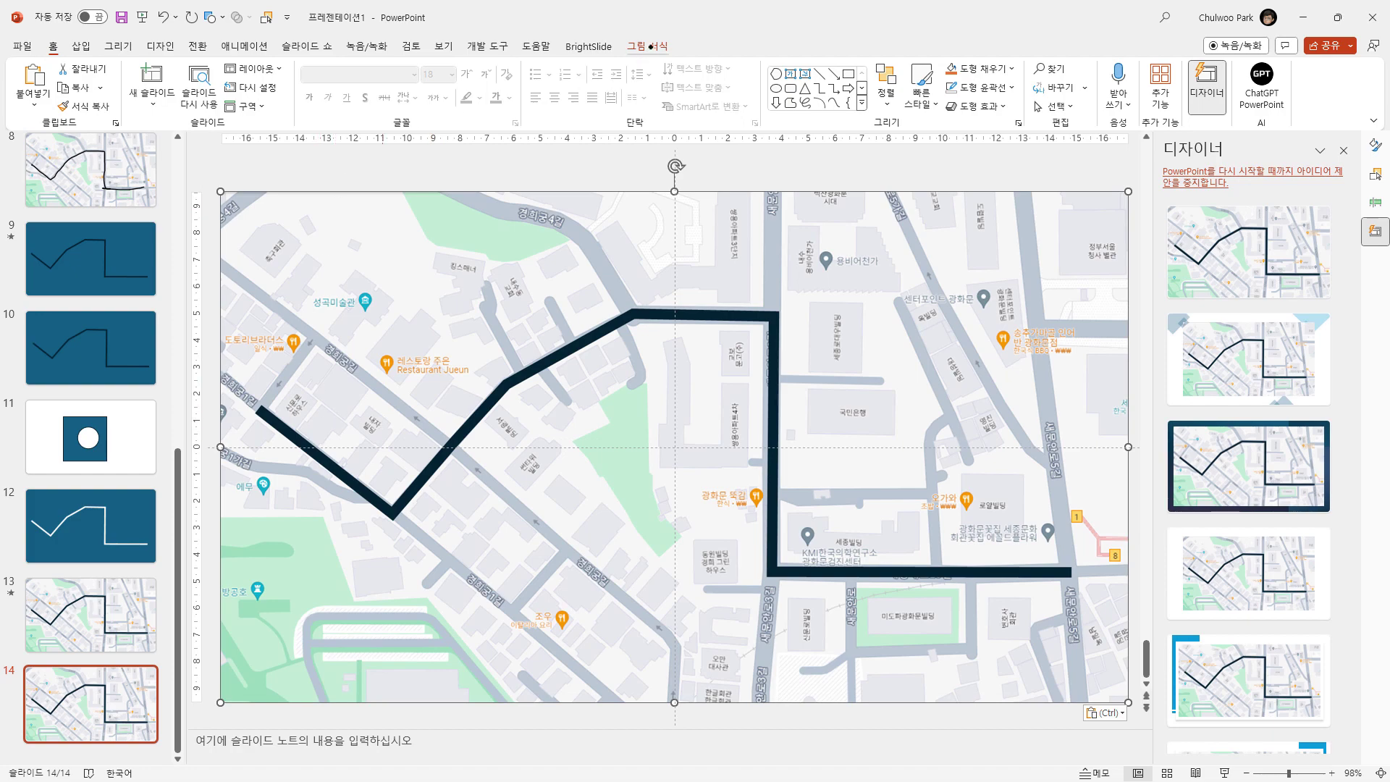
- Make the dark route colour in the pasted map picture transparent (투명한 색 설정)
click(647, 45)
click(101, 101)
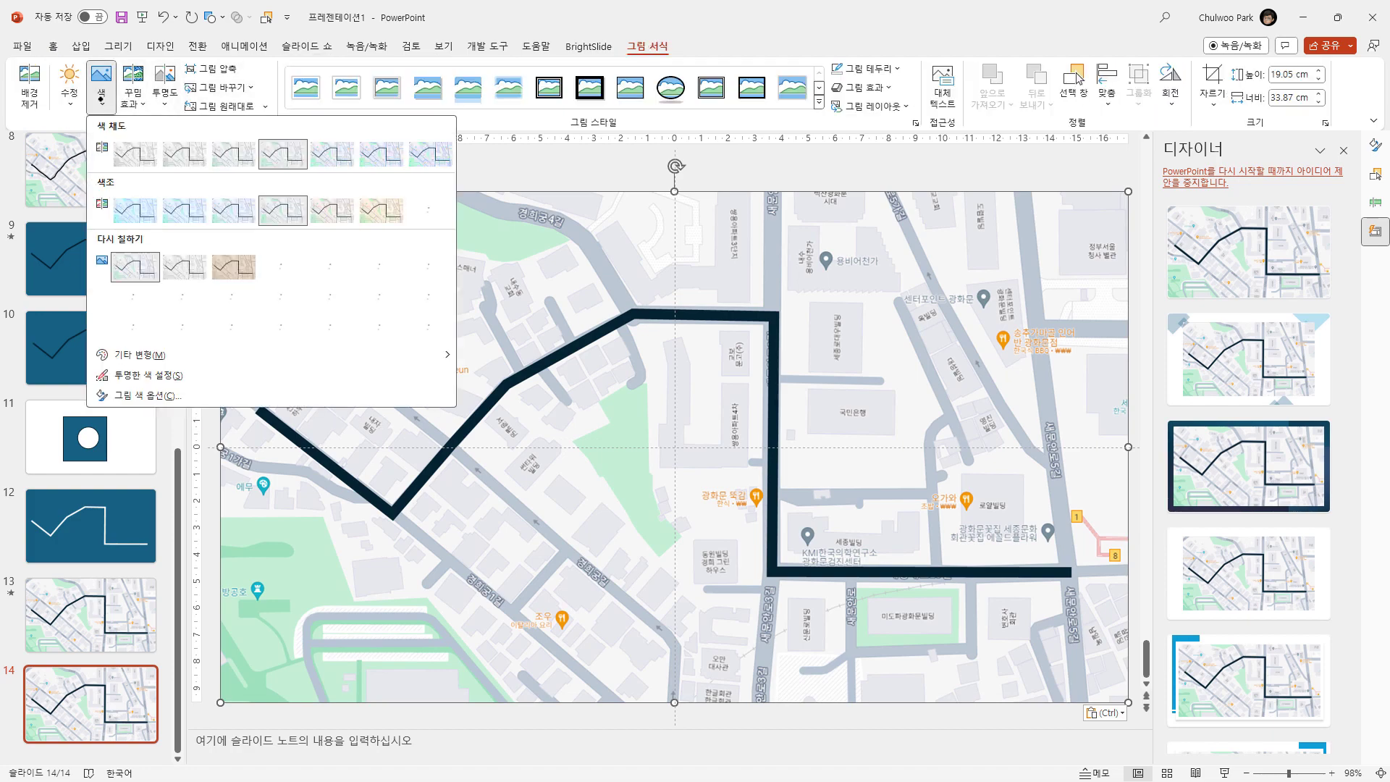
click(141, 377)
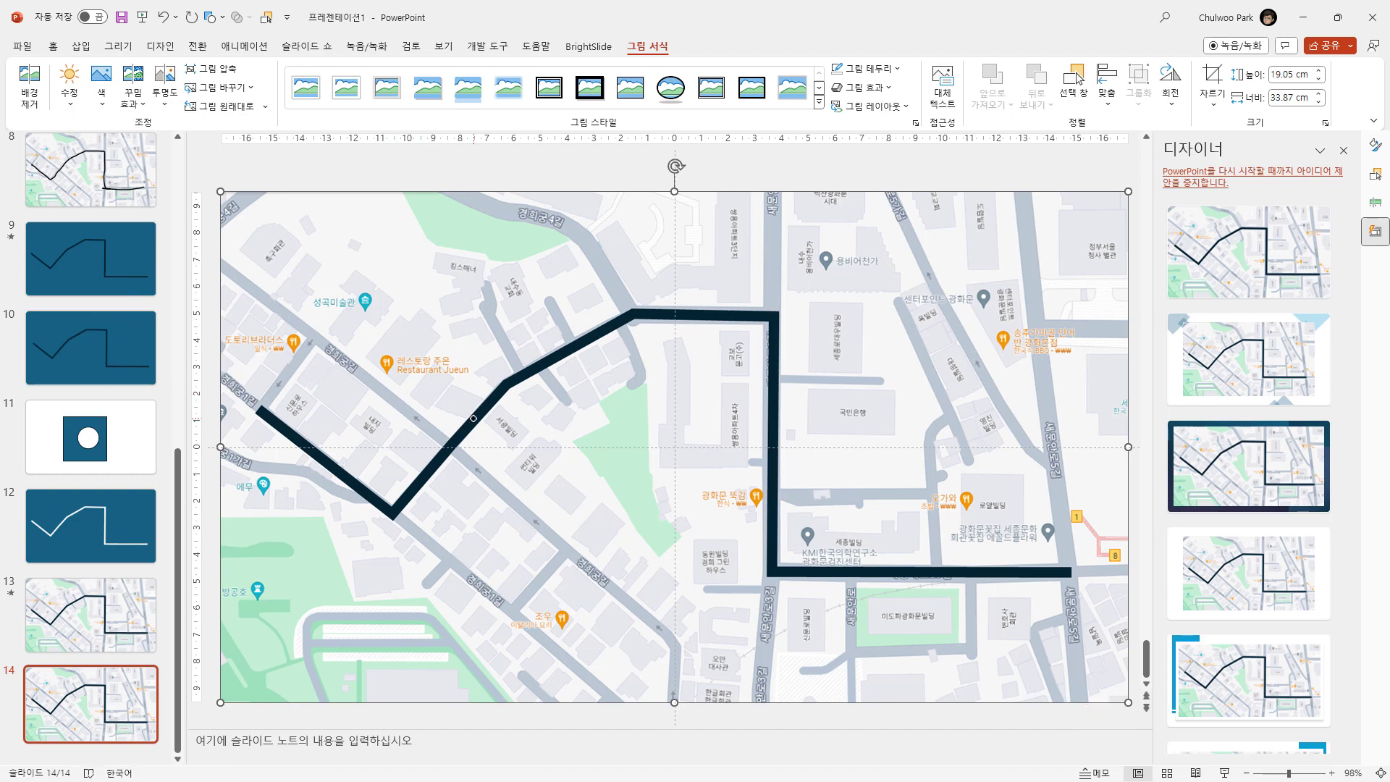
click(472, 416)
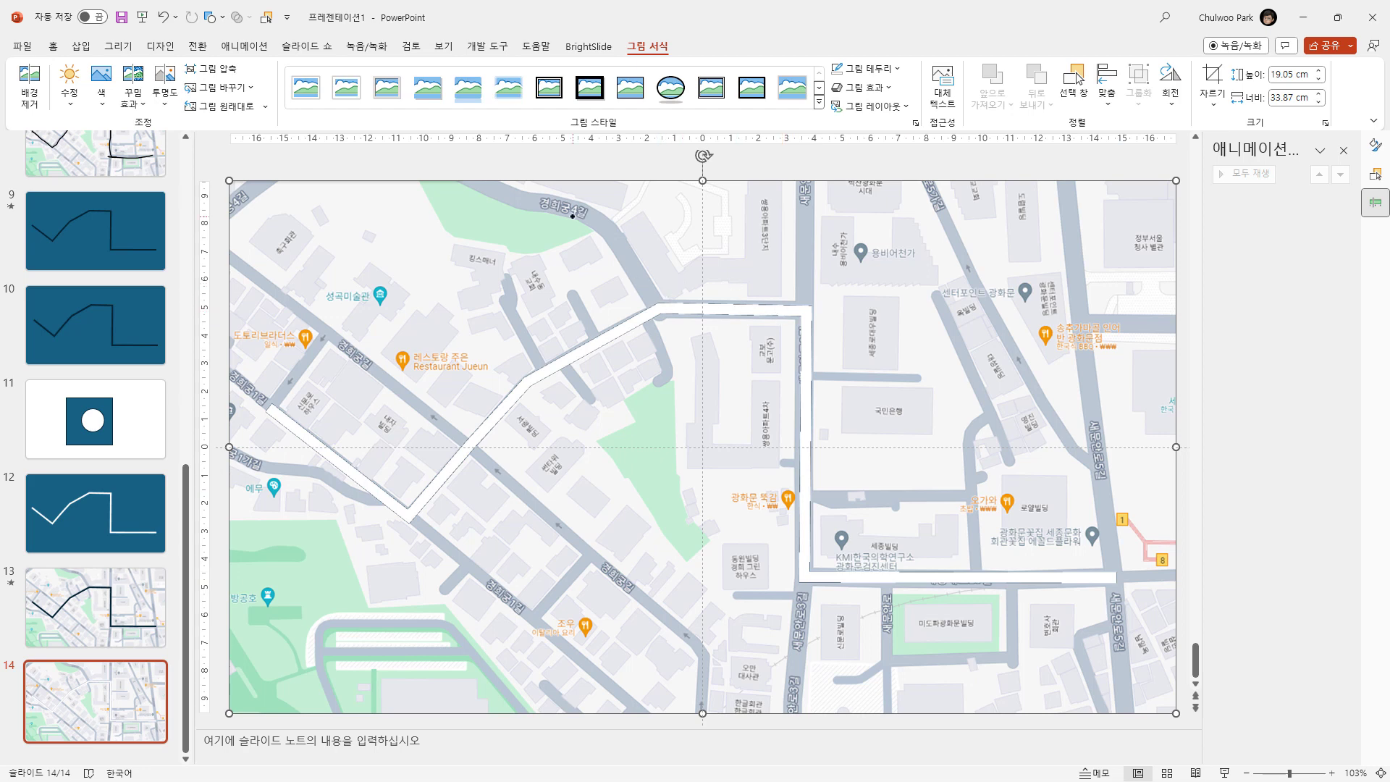
- Draw one continuous black ink stroke along the transparent route from its western start to its eastern end
click(118, 45)
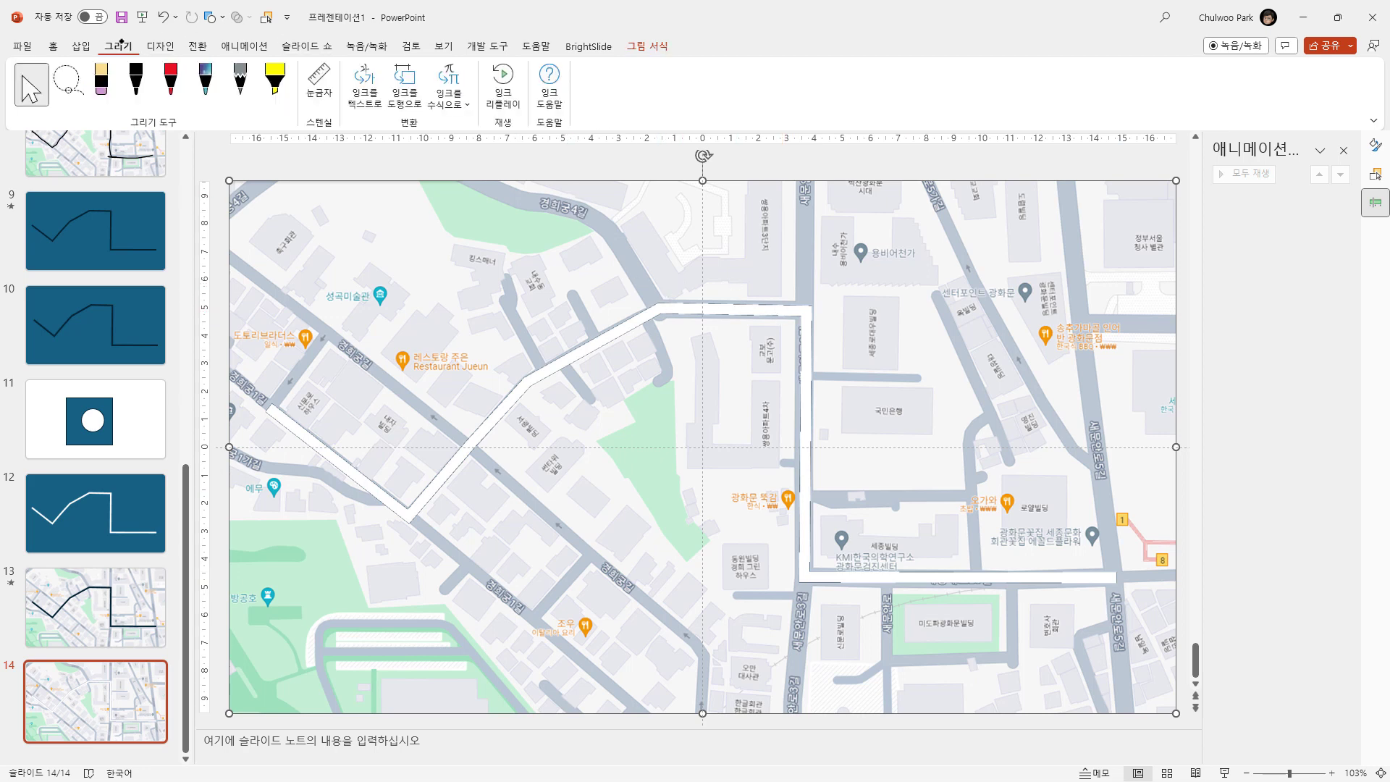
click(136, 83)
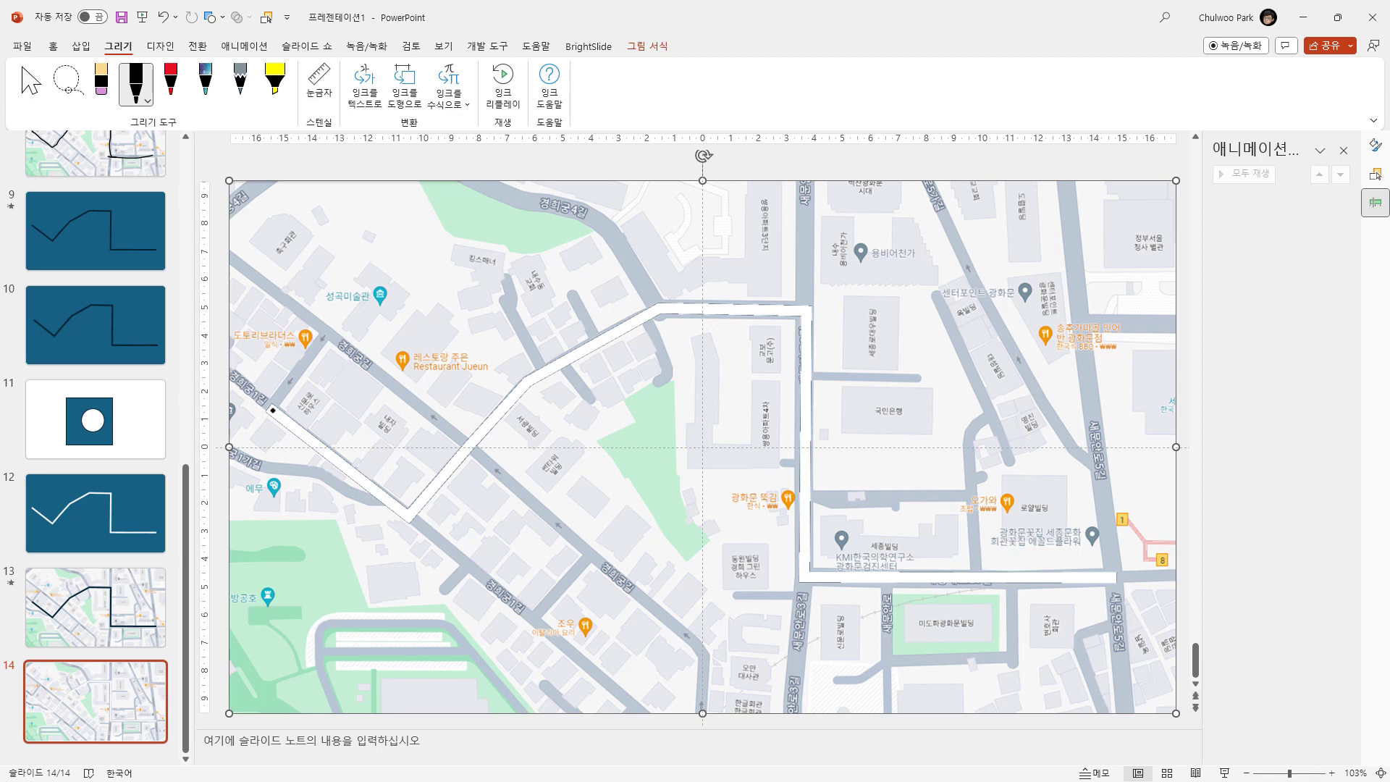
scroll(272, 410, down, 1)
mouse_move(272, 411)
mouse_down()
mouse_move(409, 504)
mouse_move(574, 348)
mouse_move(627, 318)
mouse_move(672, 301)
mouse_move(797, 307)
mouse_move(802, 533)
mouse_move(1115, 572)
mouse_up()
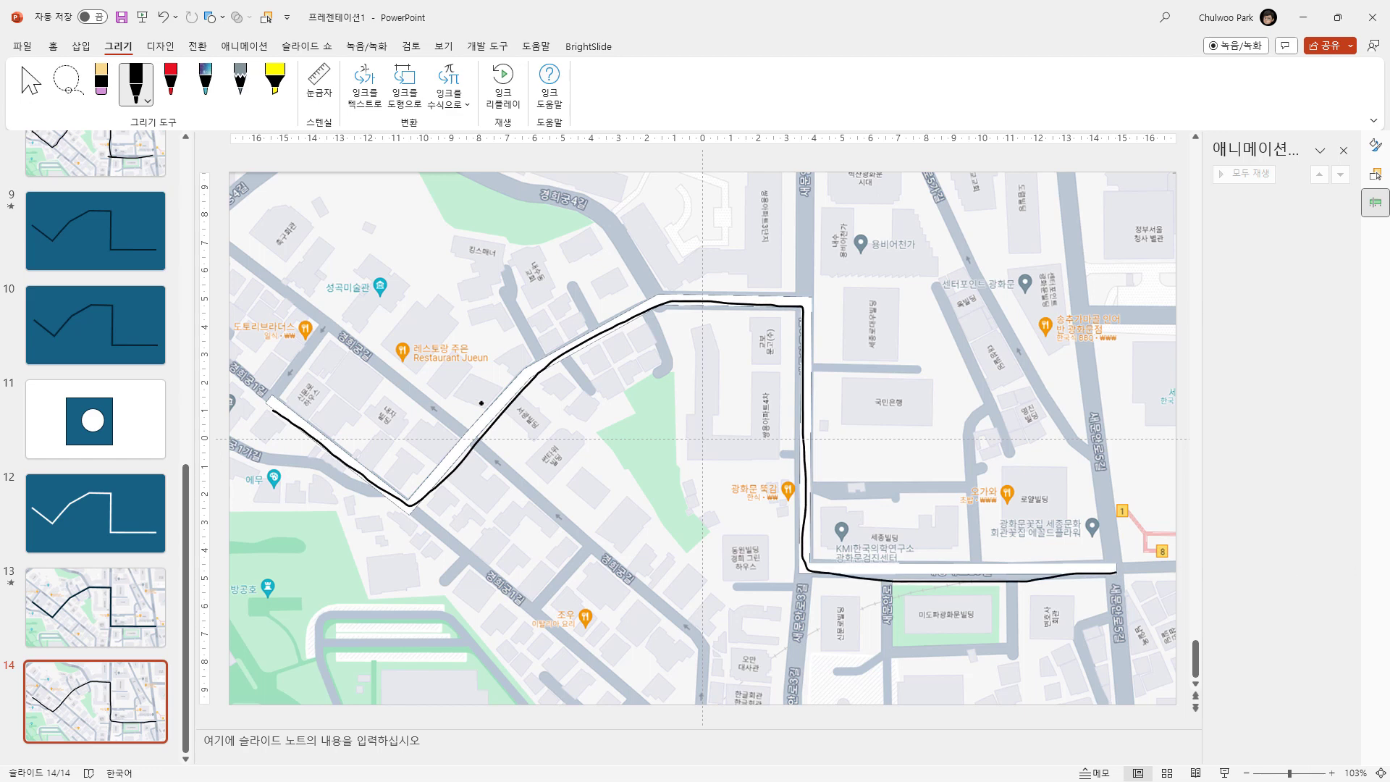
key(Escape)
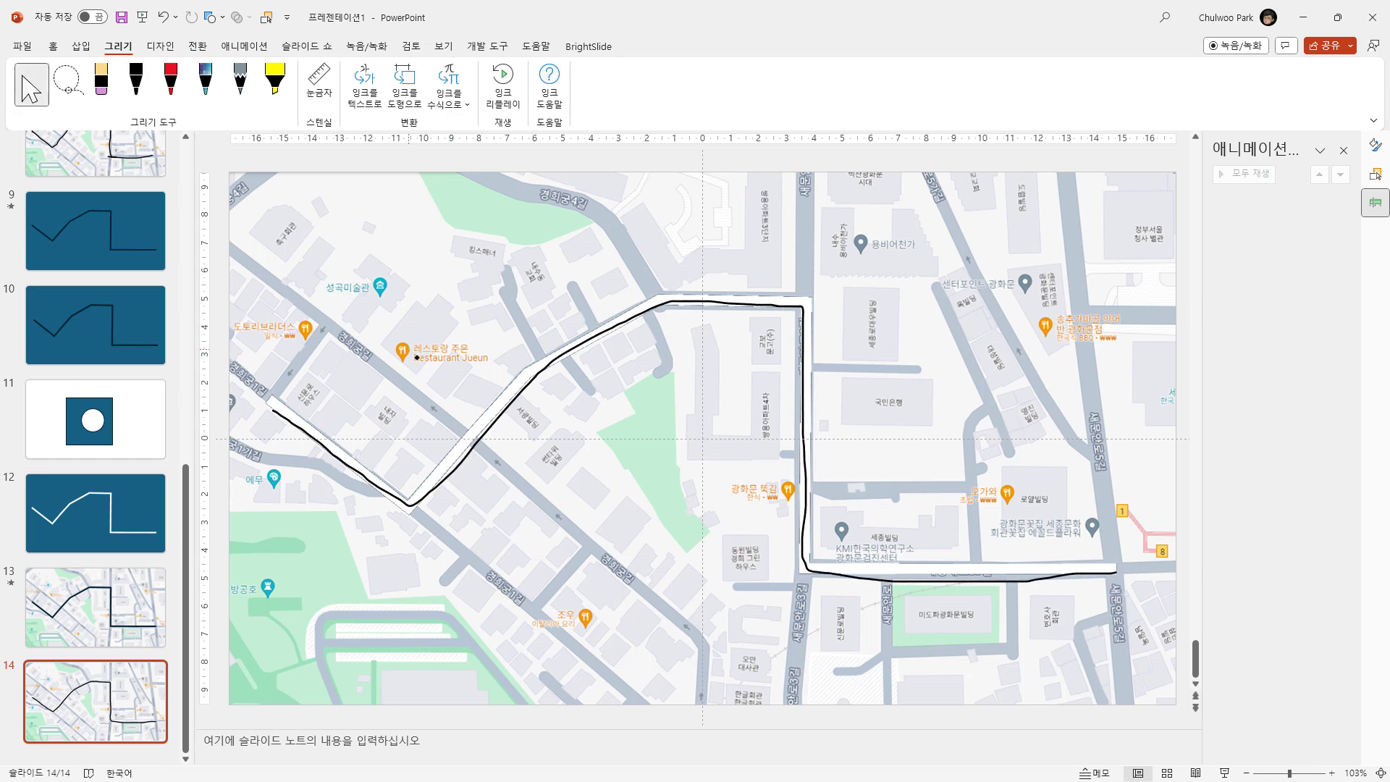
- Set the ink stroke's line width to 23.75 pt
click(478, 439)
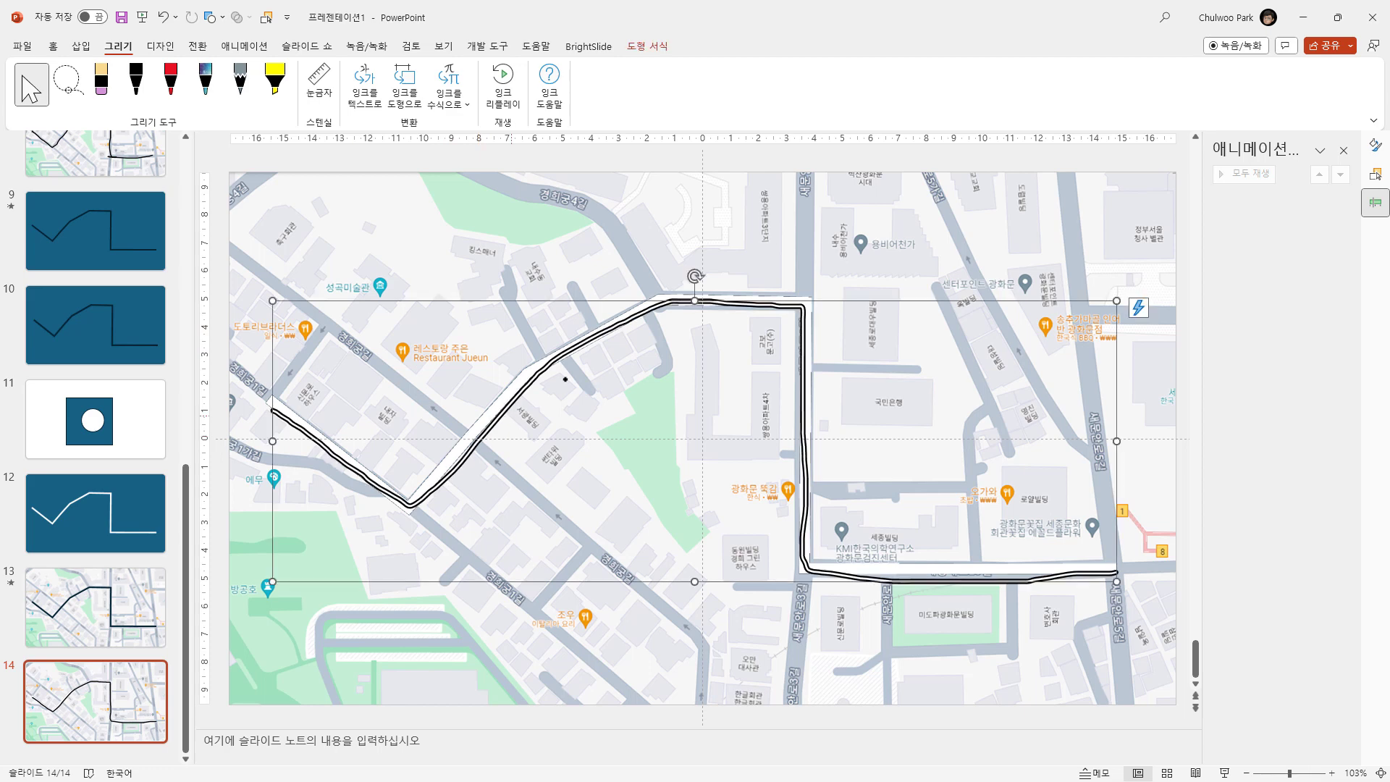
click(647, 45)
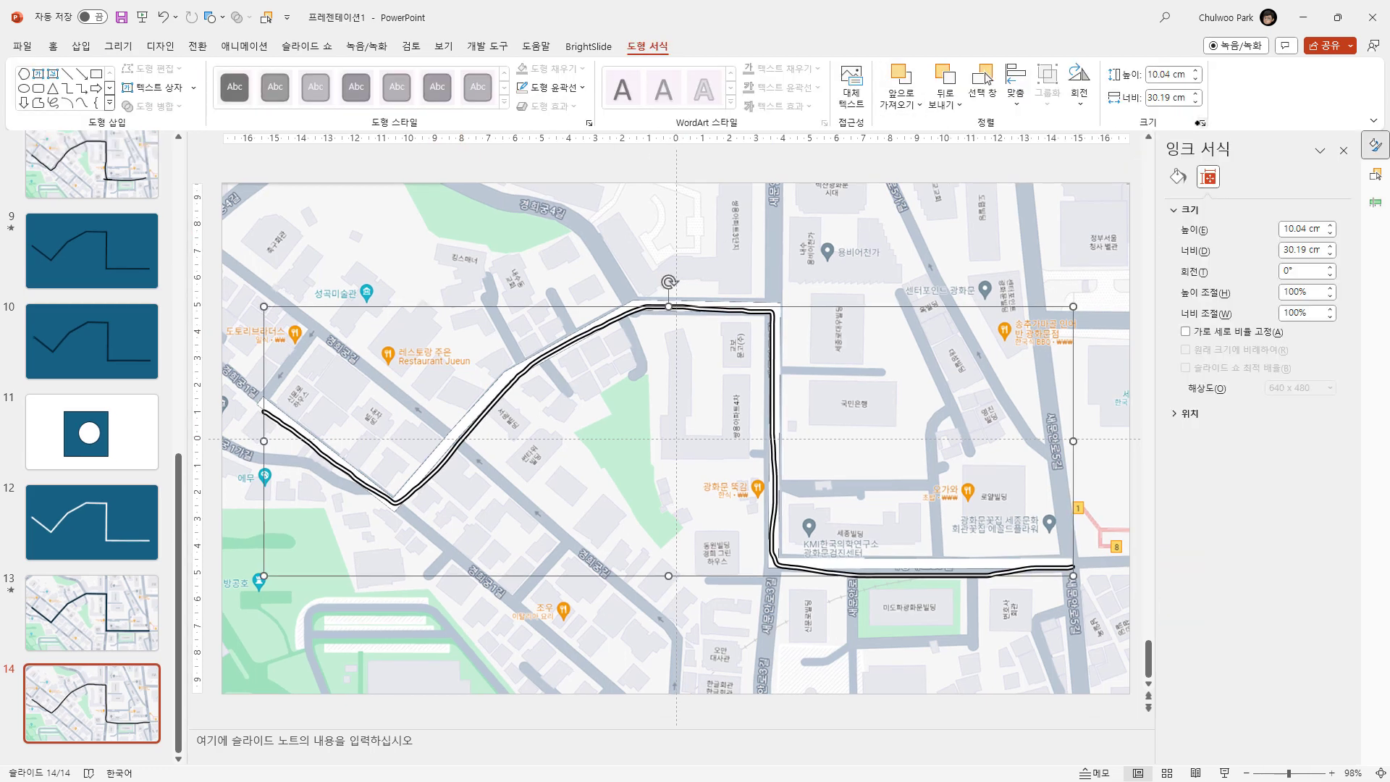
click(1202, 123)
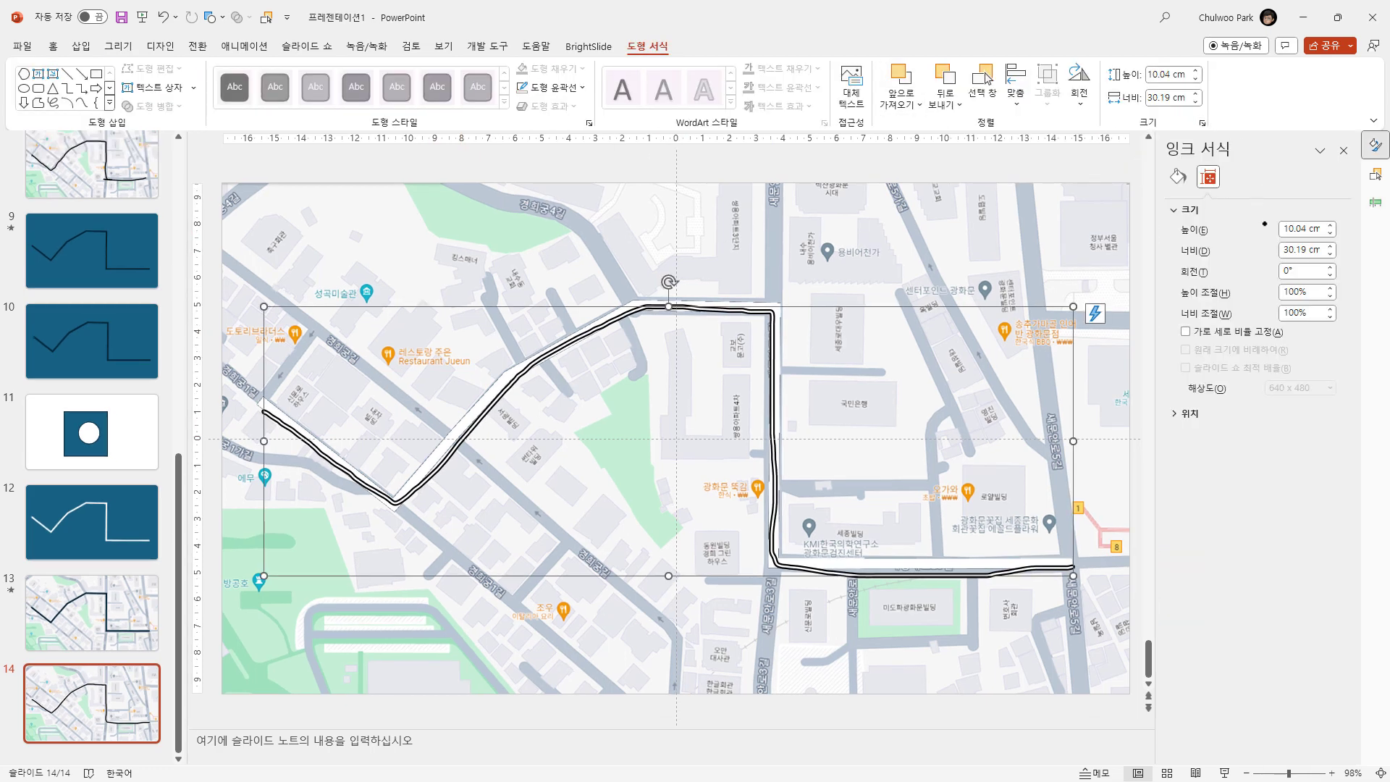
click(1178, 175)
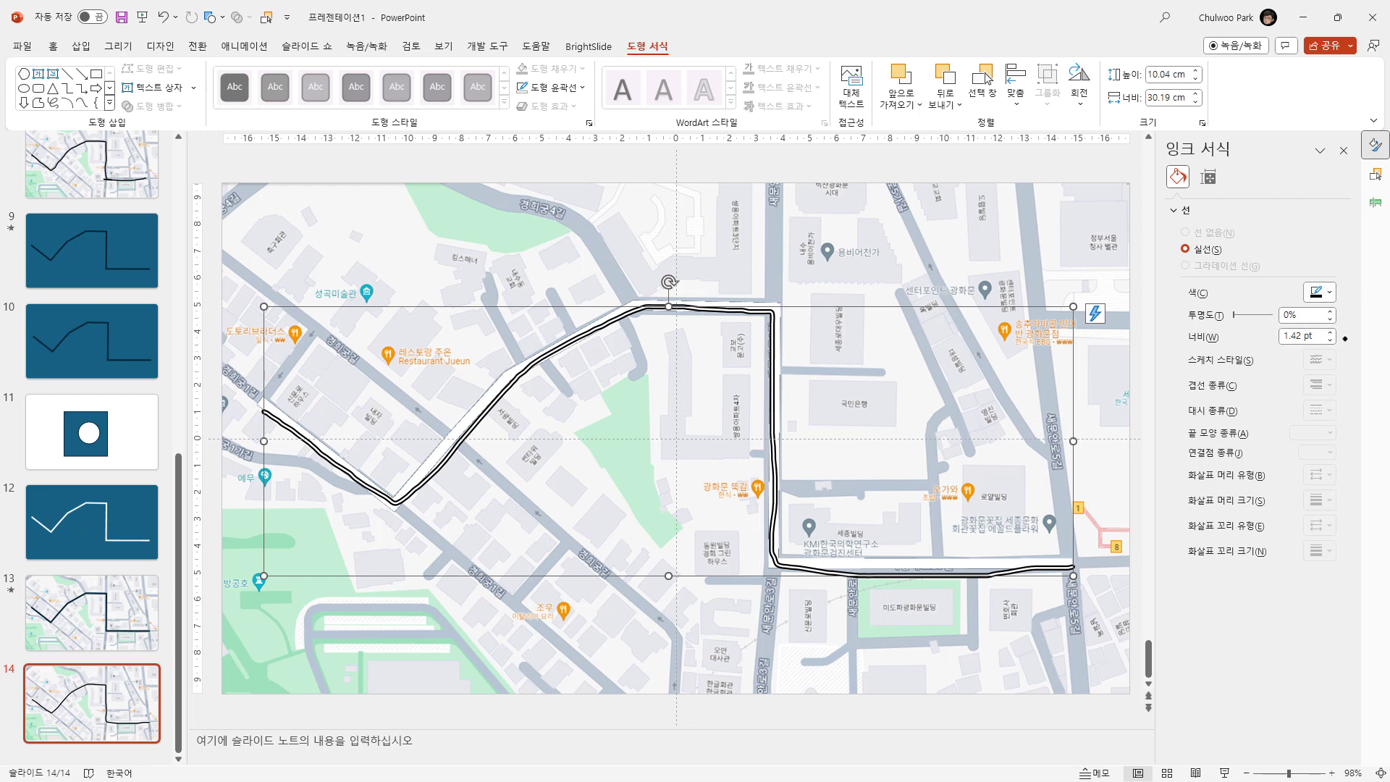
click(1330, 331)
click(1330, 331)
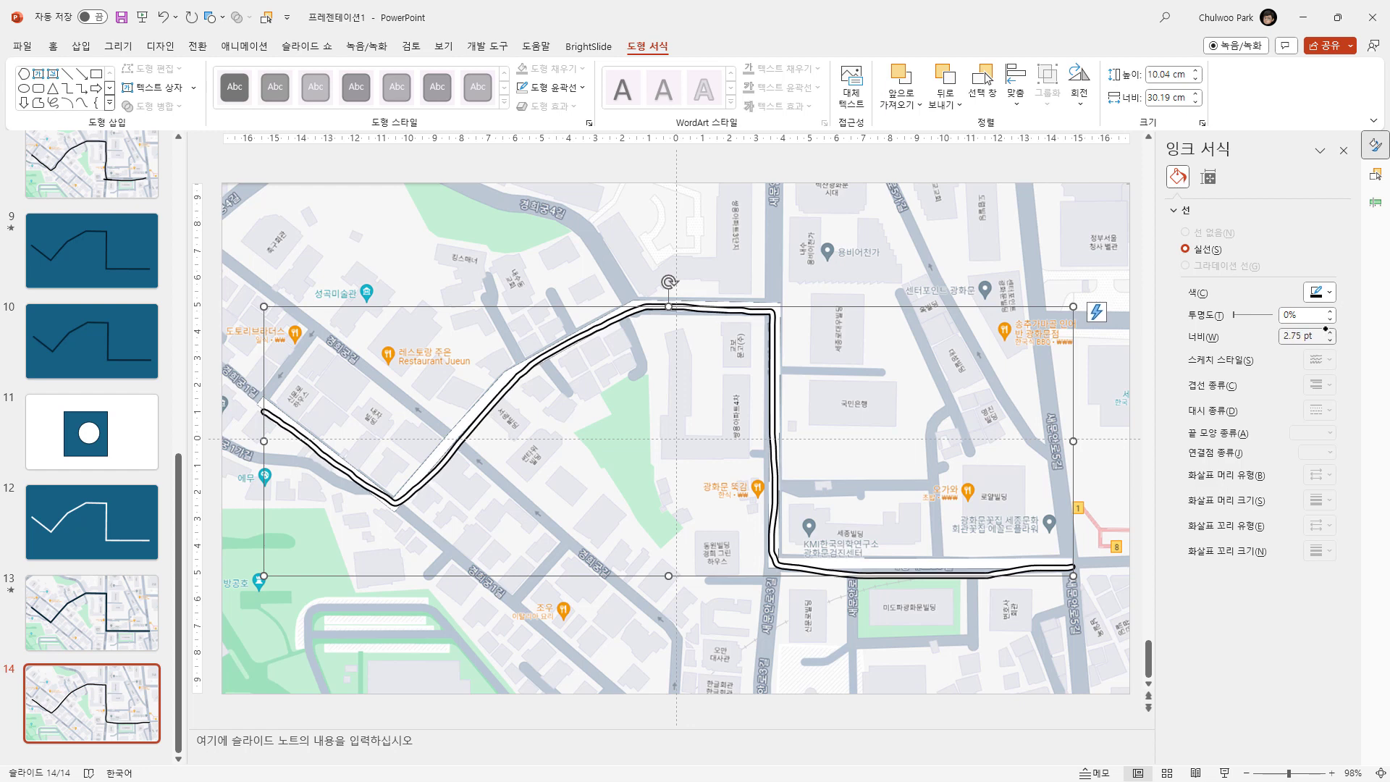
click(1330, 331)
click(1330, 331)
click(1329, 331)
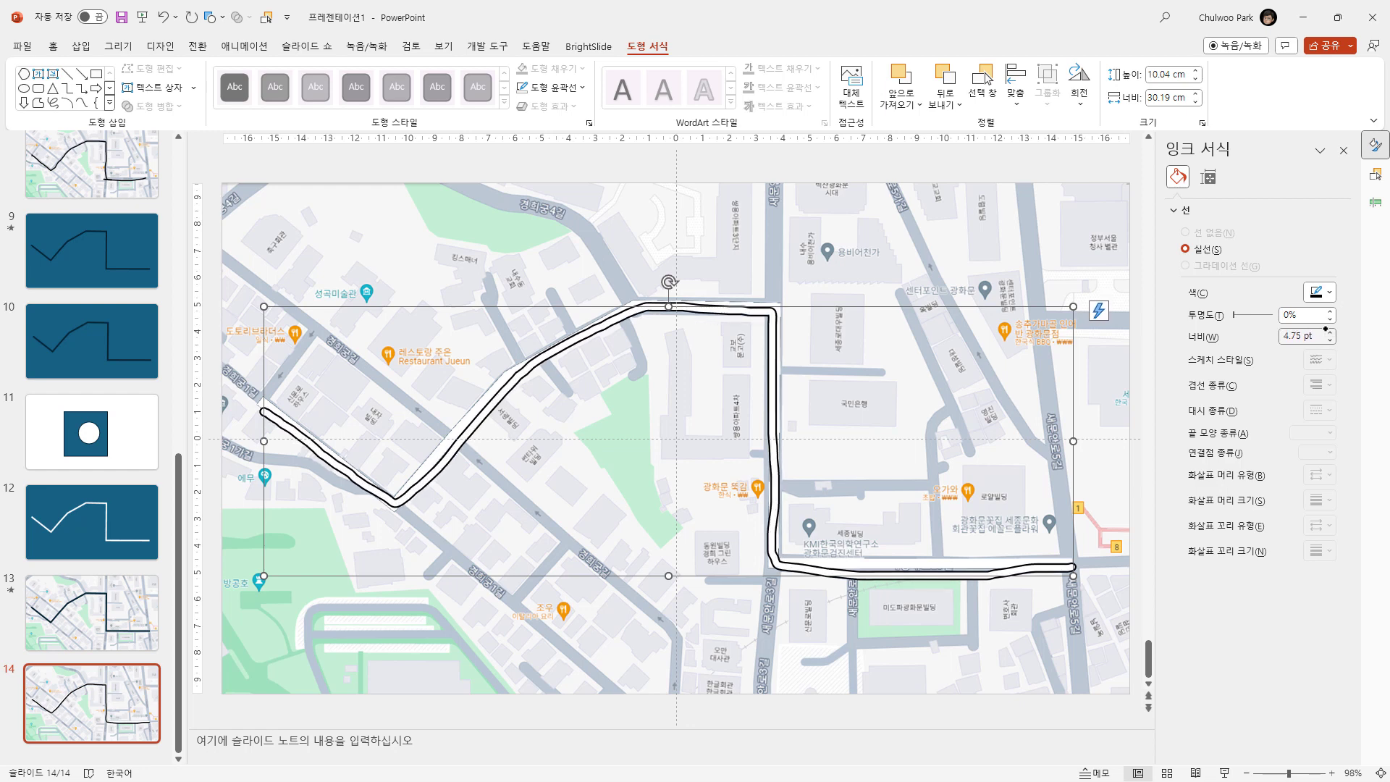
click(1330, 331)
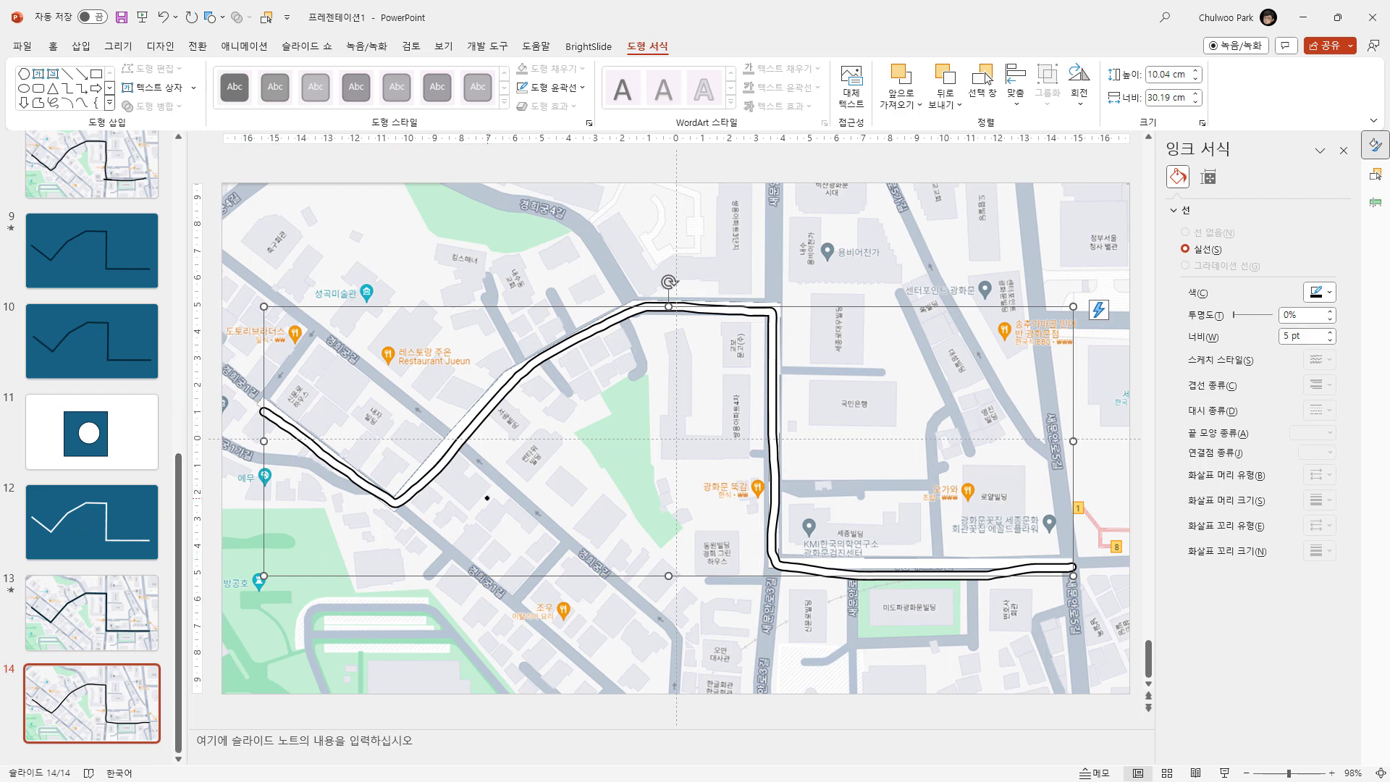
click(1330, 330)
click(1331, 330)
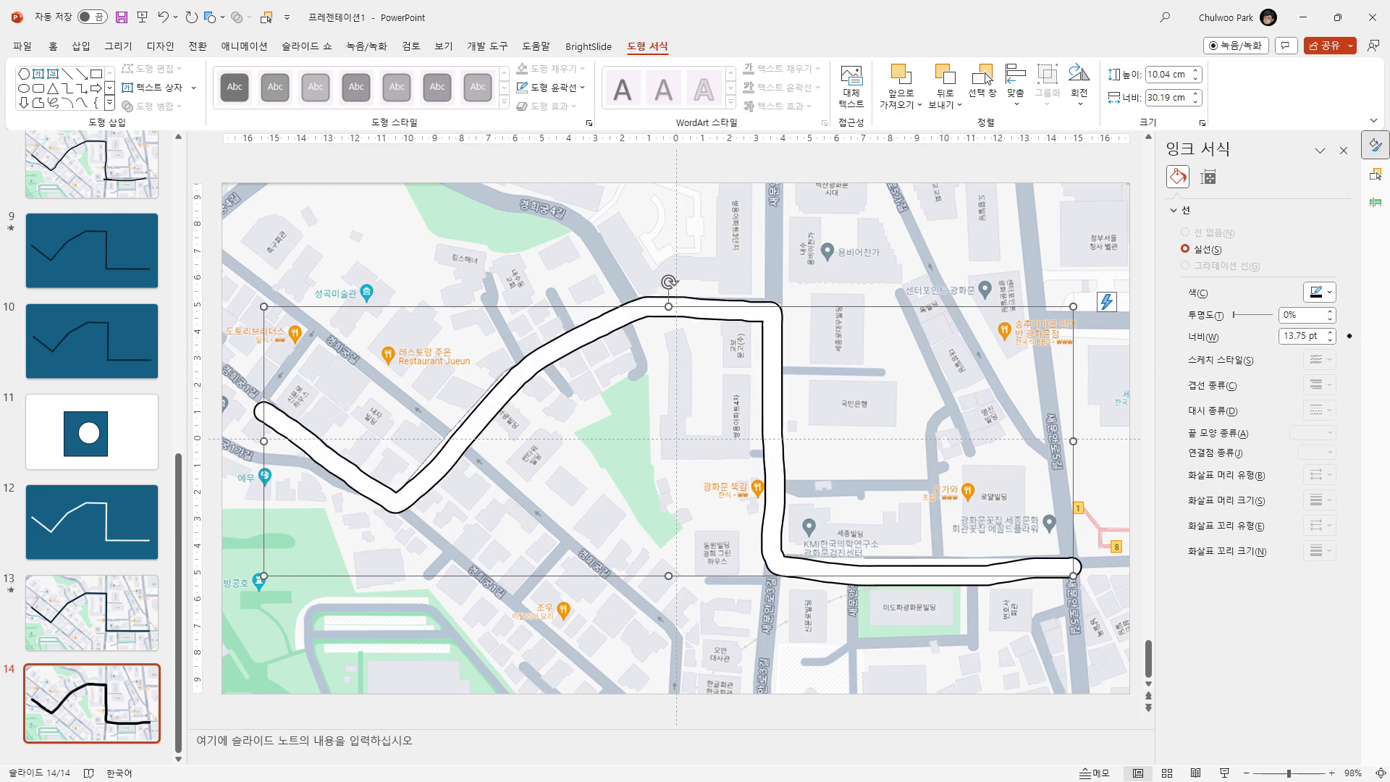
click(1331, 331)
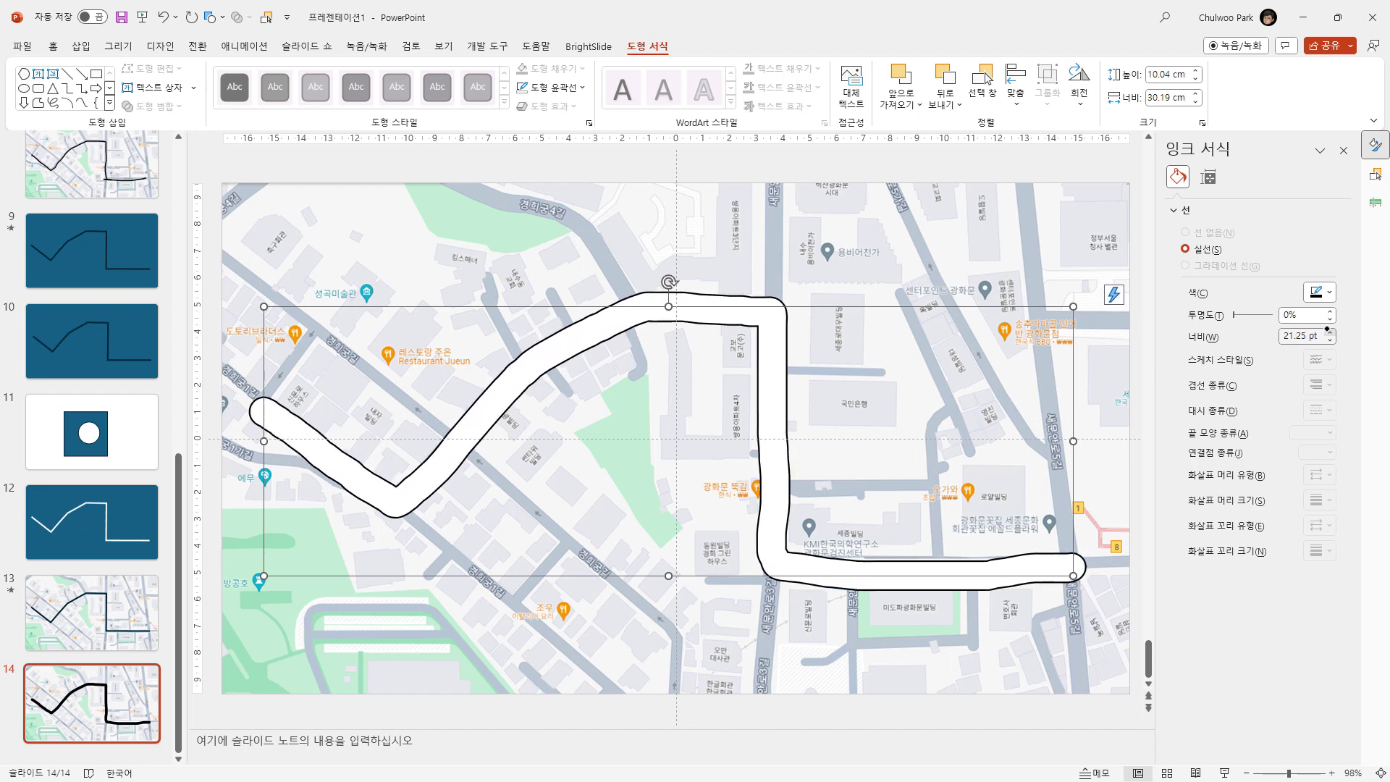
click(1331, 331)
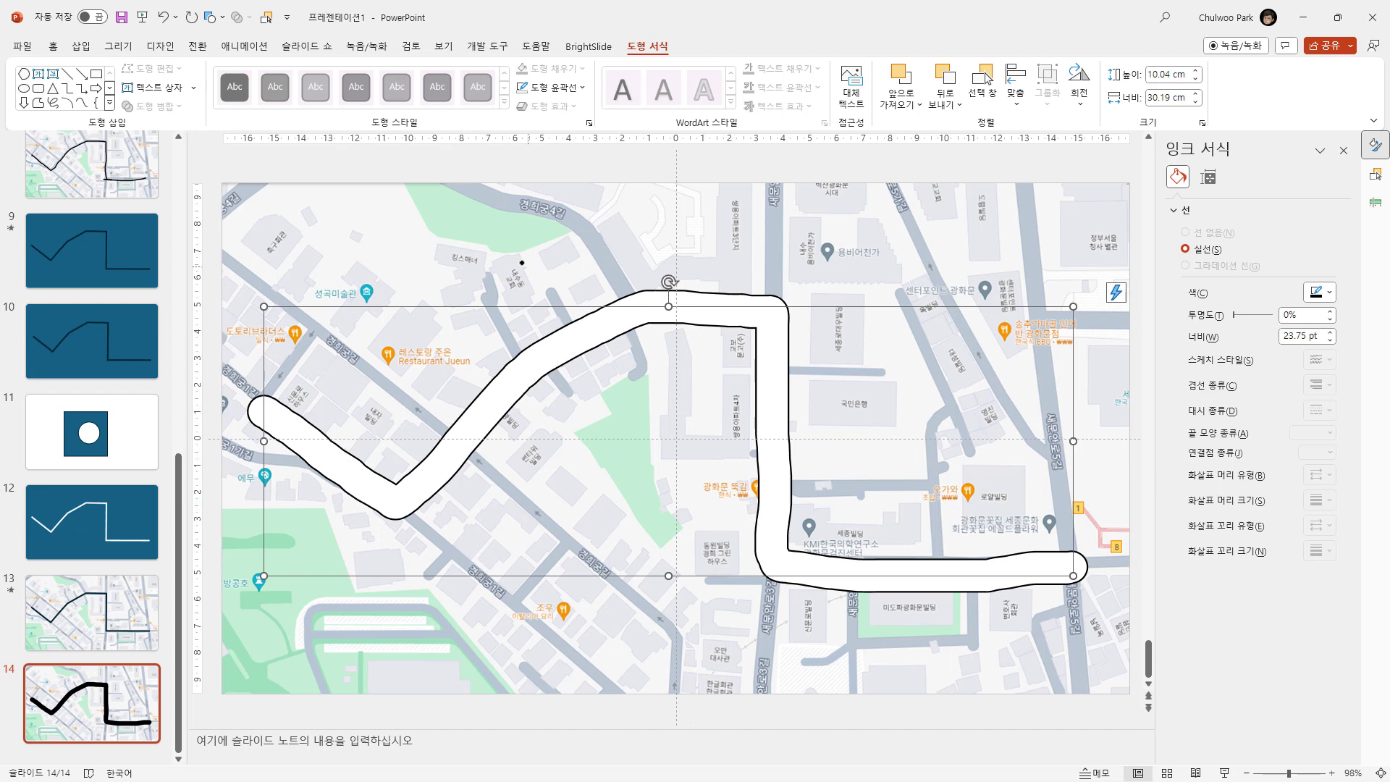
- Apply the Play (재생) animation to the thick ink stroke
click(515, 284)
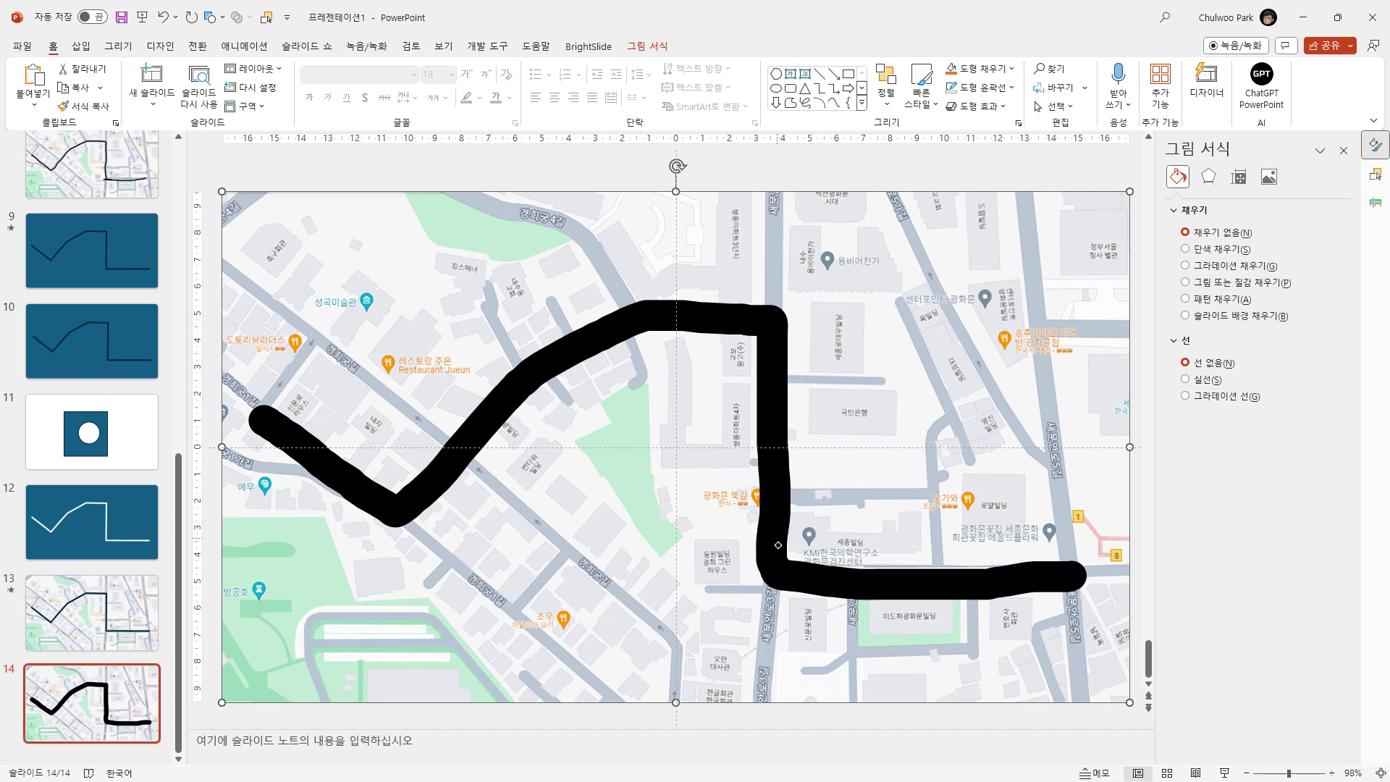
click(780, 330)
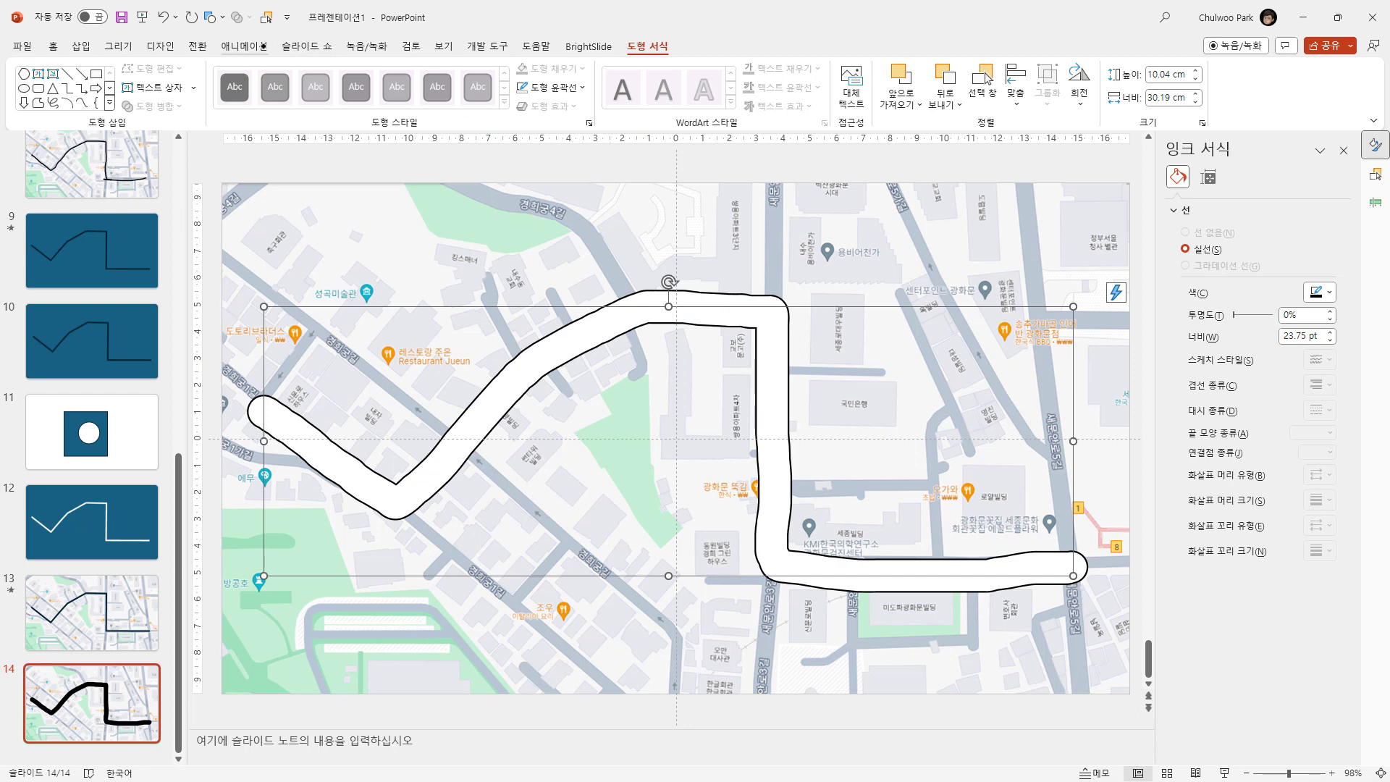
click(243, 46)
click(149, 85)
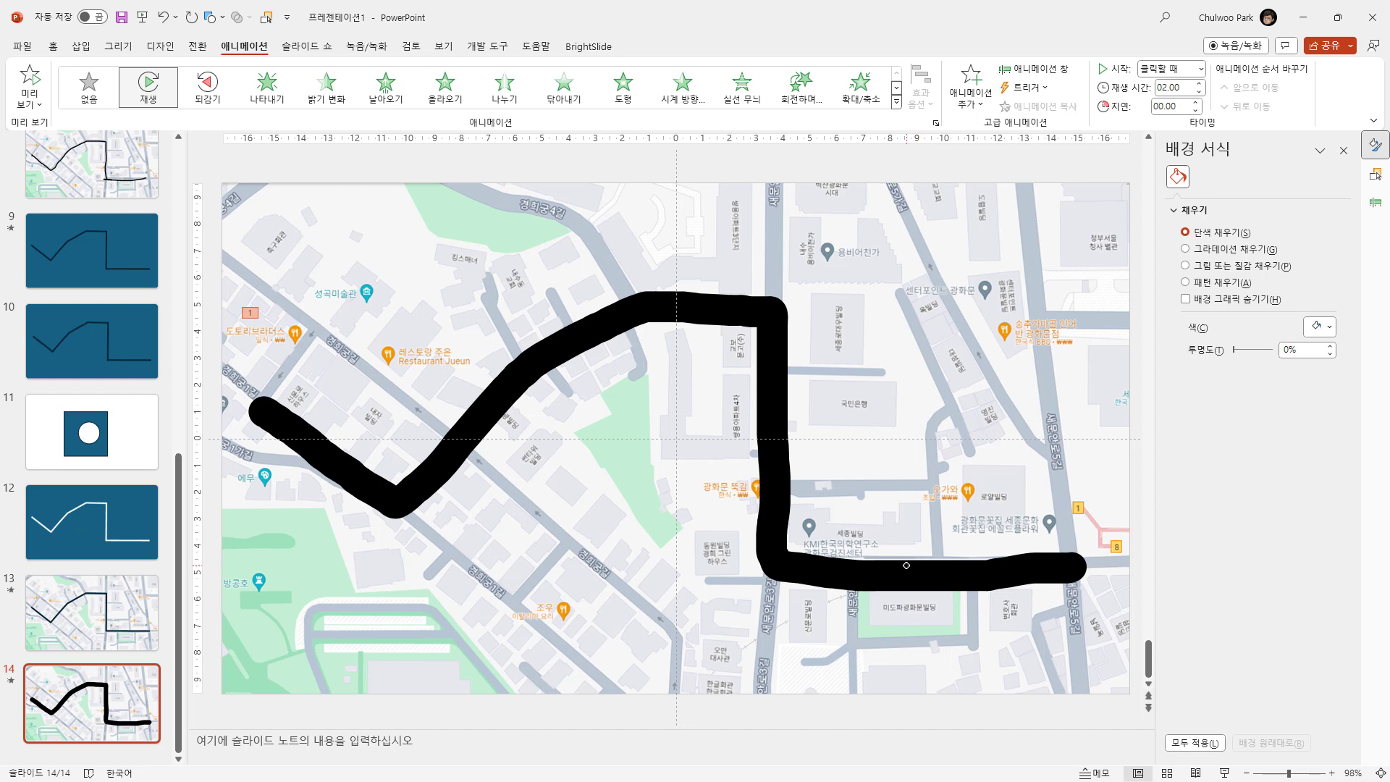
- Increase the ink stroke's line width to 27.5 pt
click(909, 565)
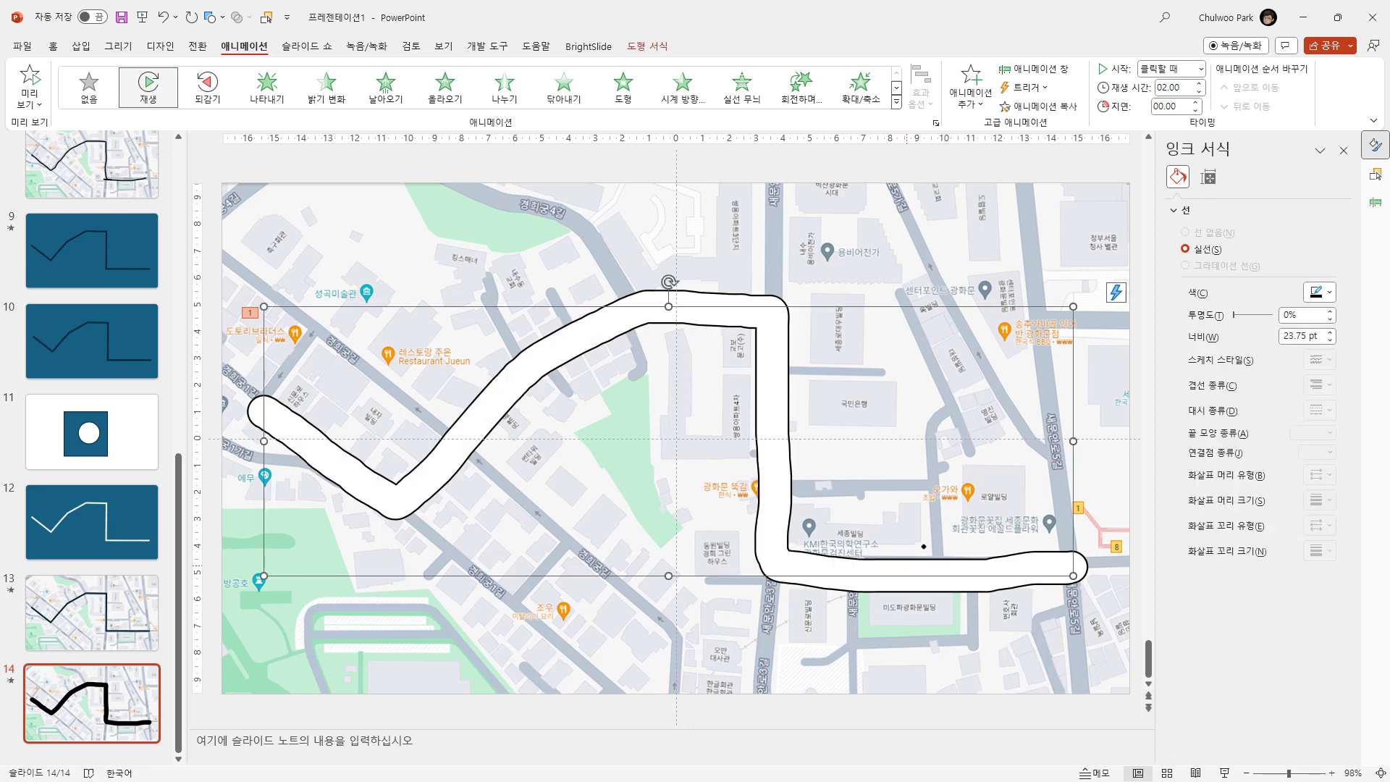
click(1329, 332)
click(1330, 331)
click(1329, 332)
click(1329, 332)
click(1329, 332)
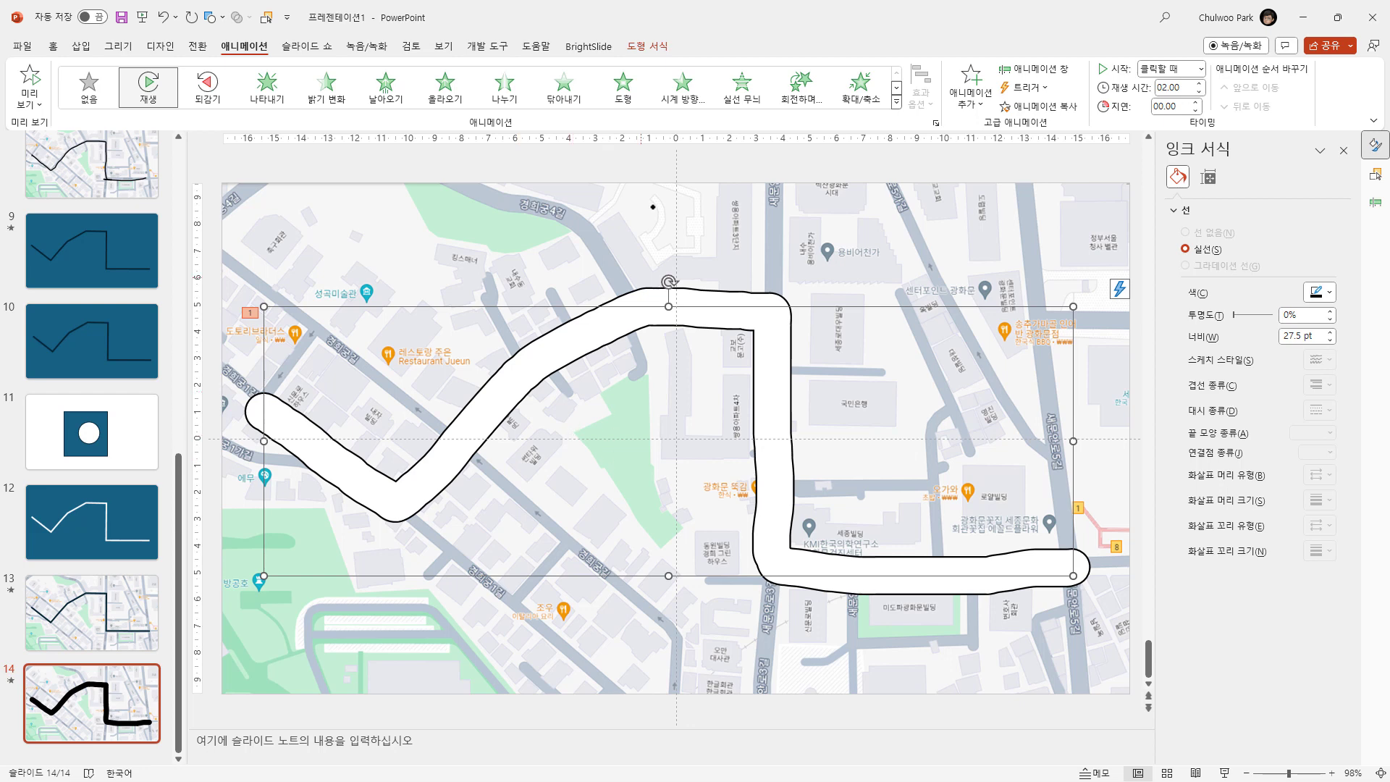
- Send the ink stroke behind the map picture and preview its Play (재생) animation
click(655, 46)
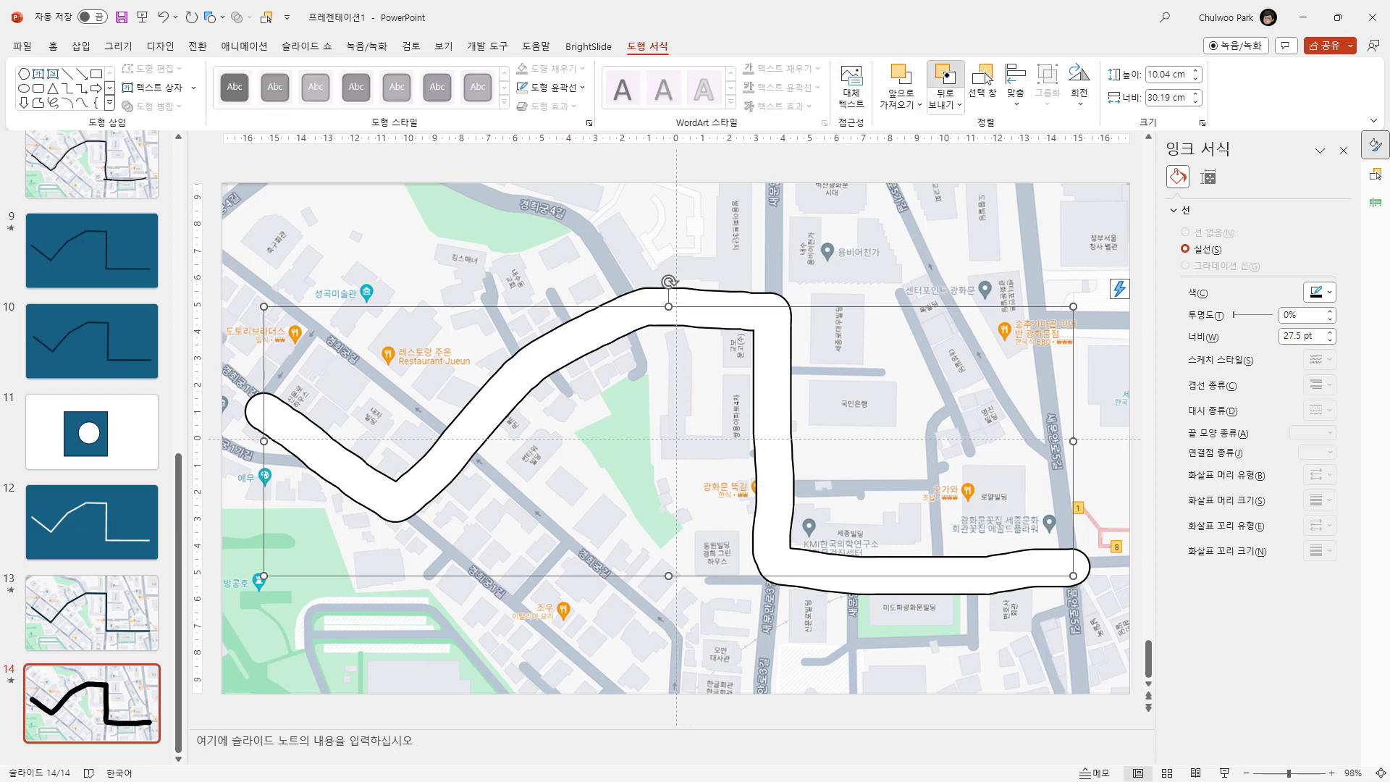
click(944, 75)
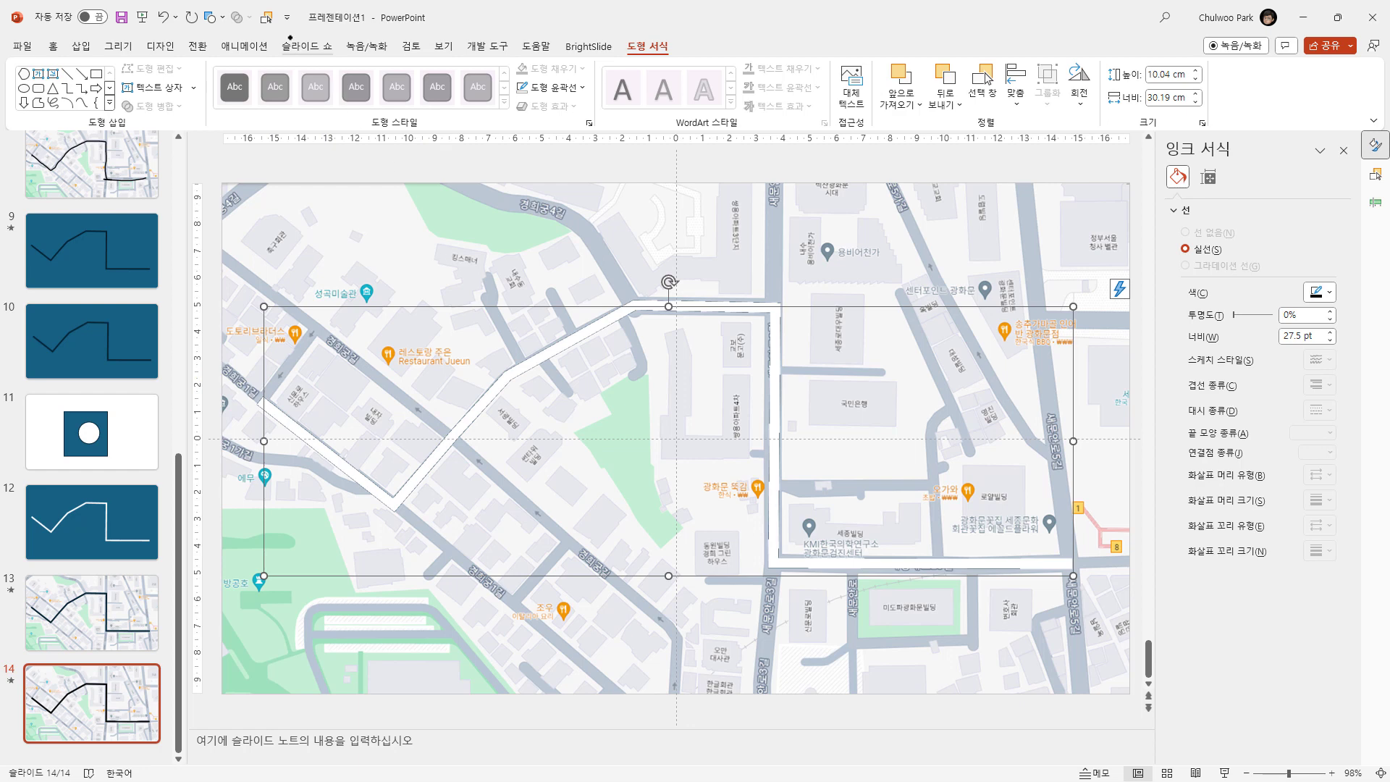
click(244, 46)
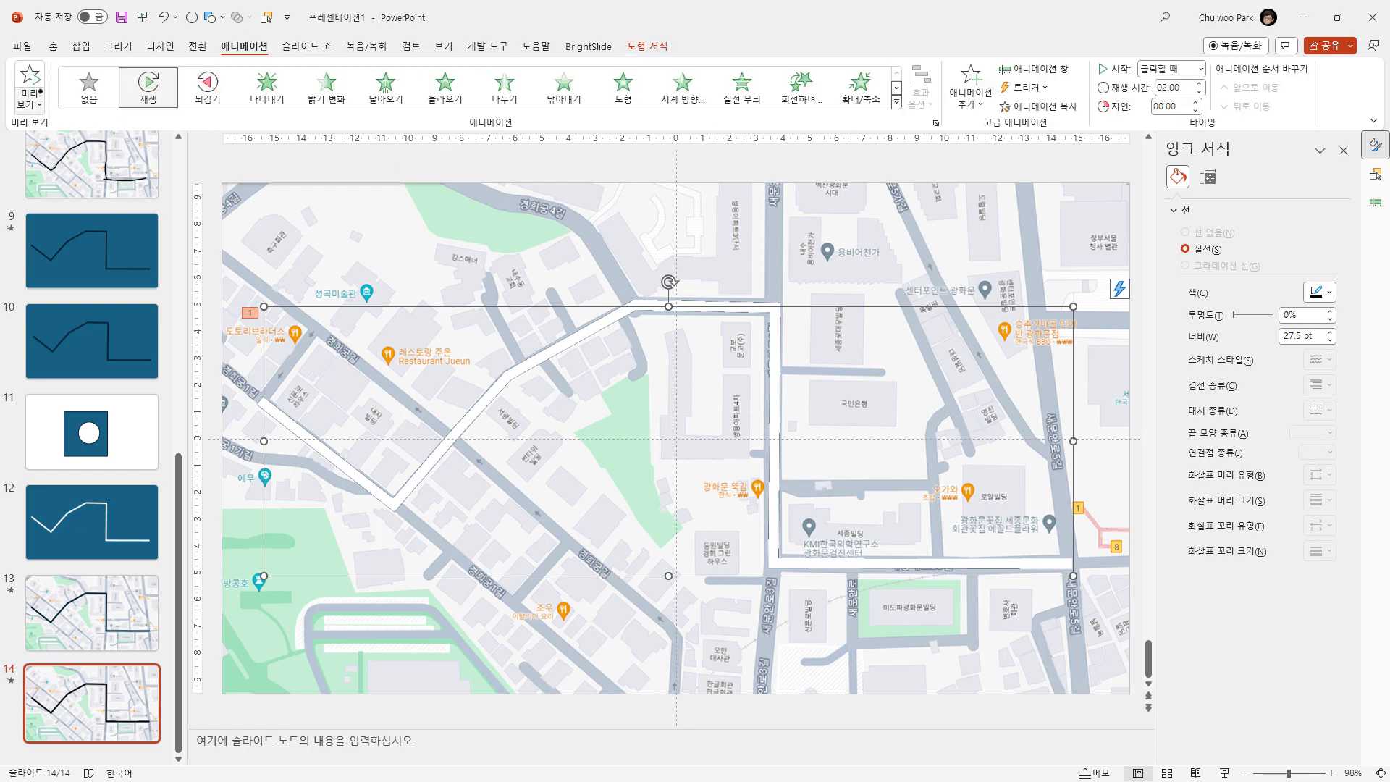
click(163, 91)
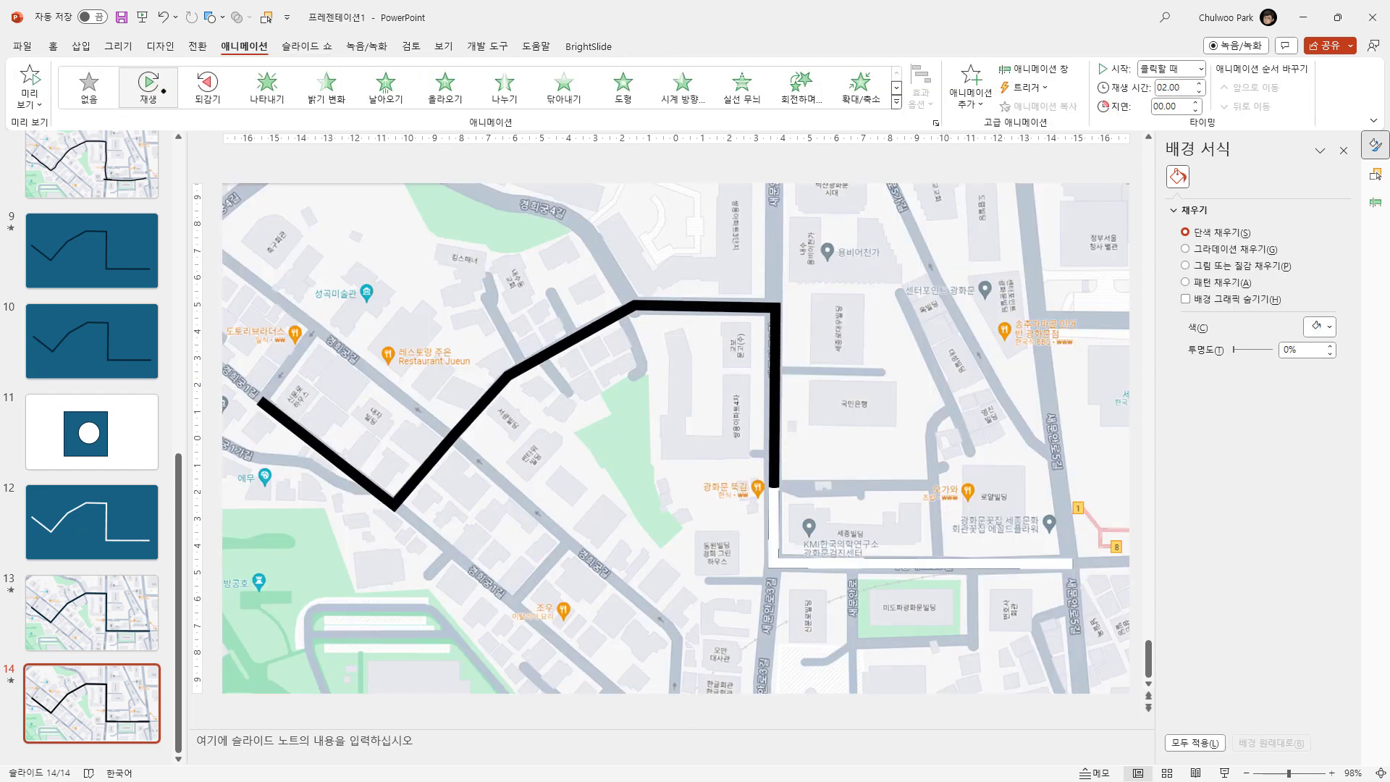
click(34, 84)
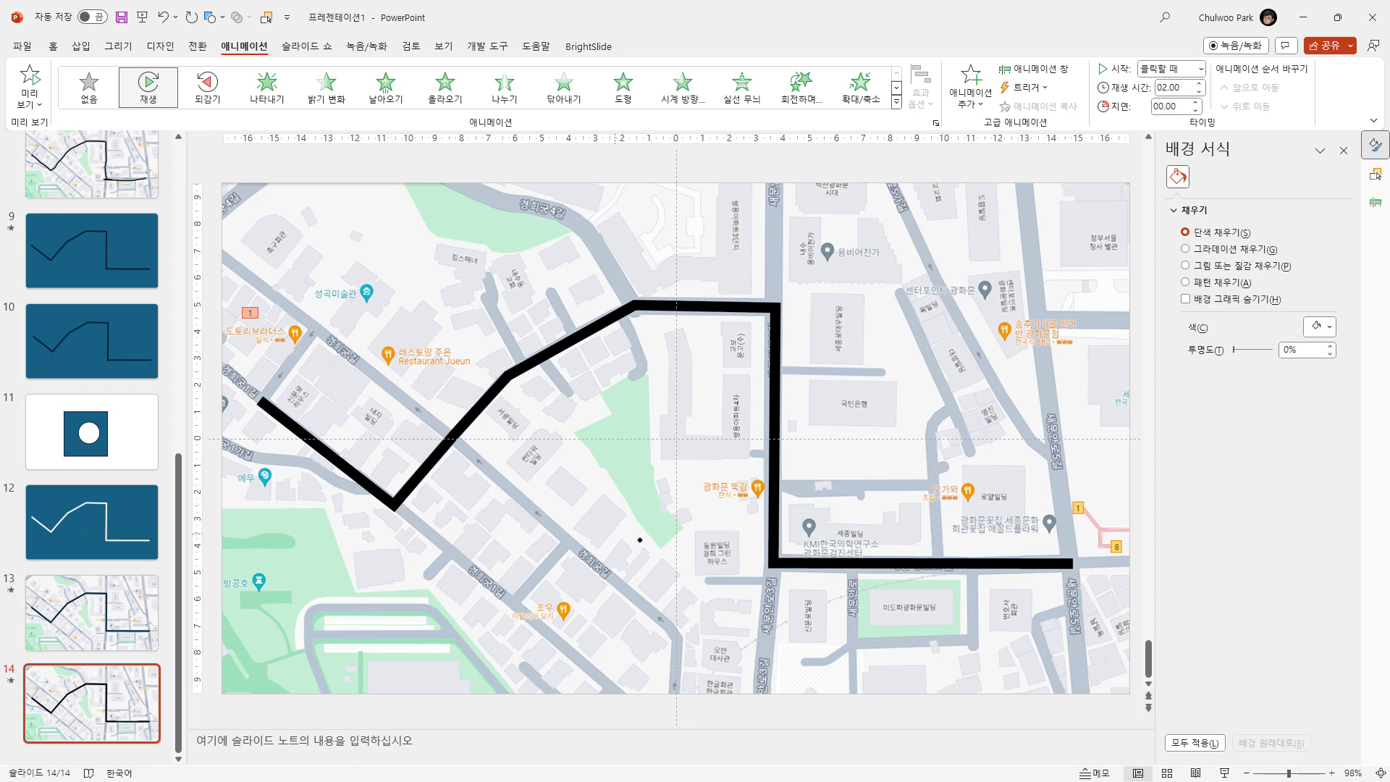
- List the objects on slide 14 in the selection pane and select the ink stroke 잉크 2
ctrl+click(57, 617)
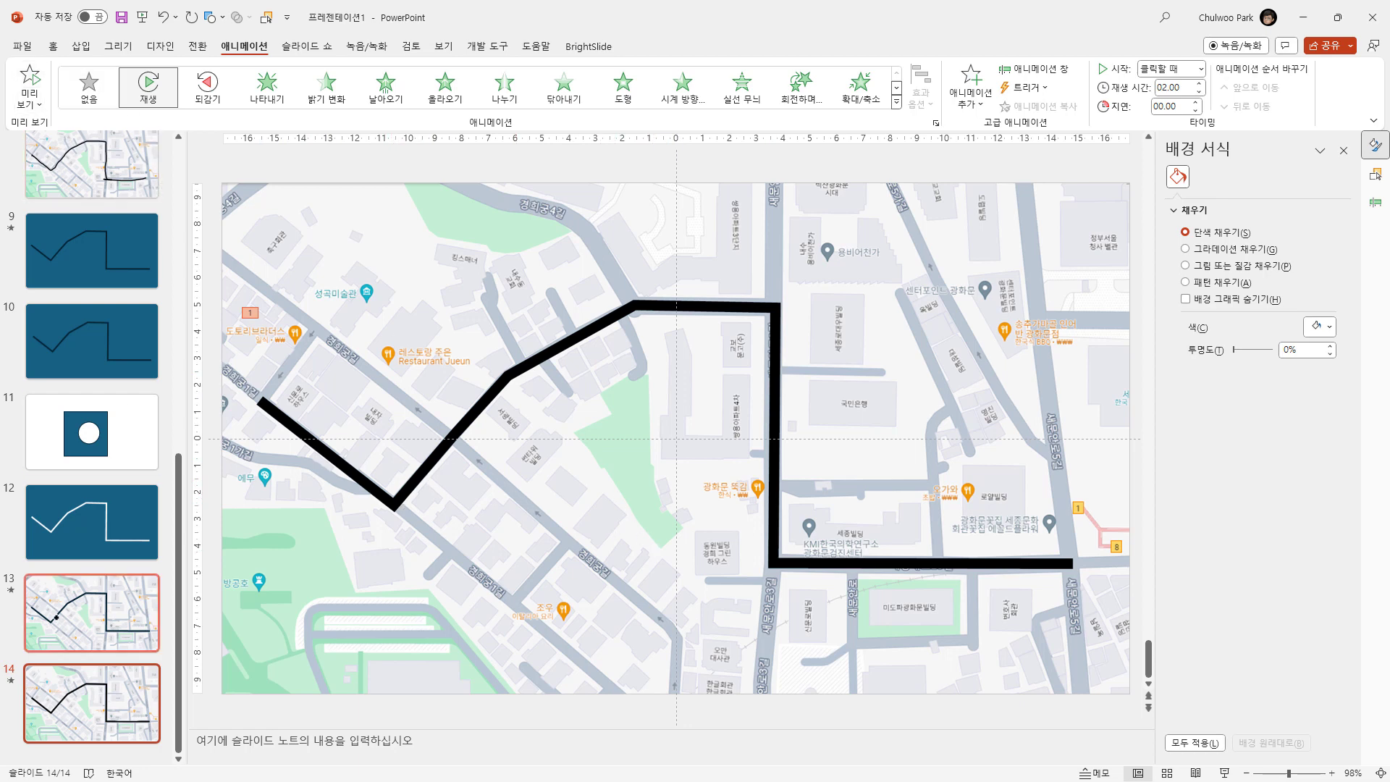
click(657, 461)
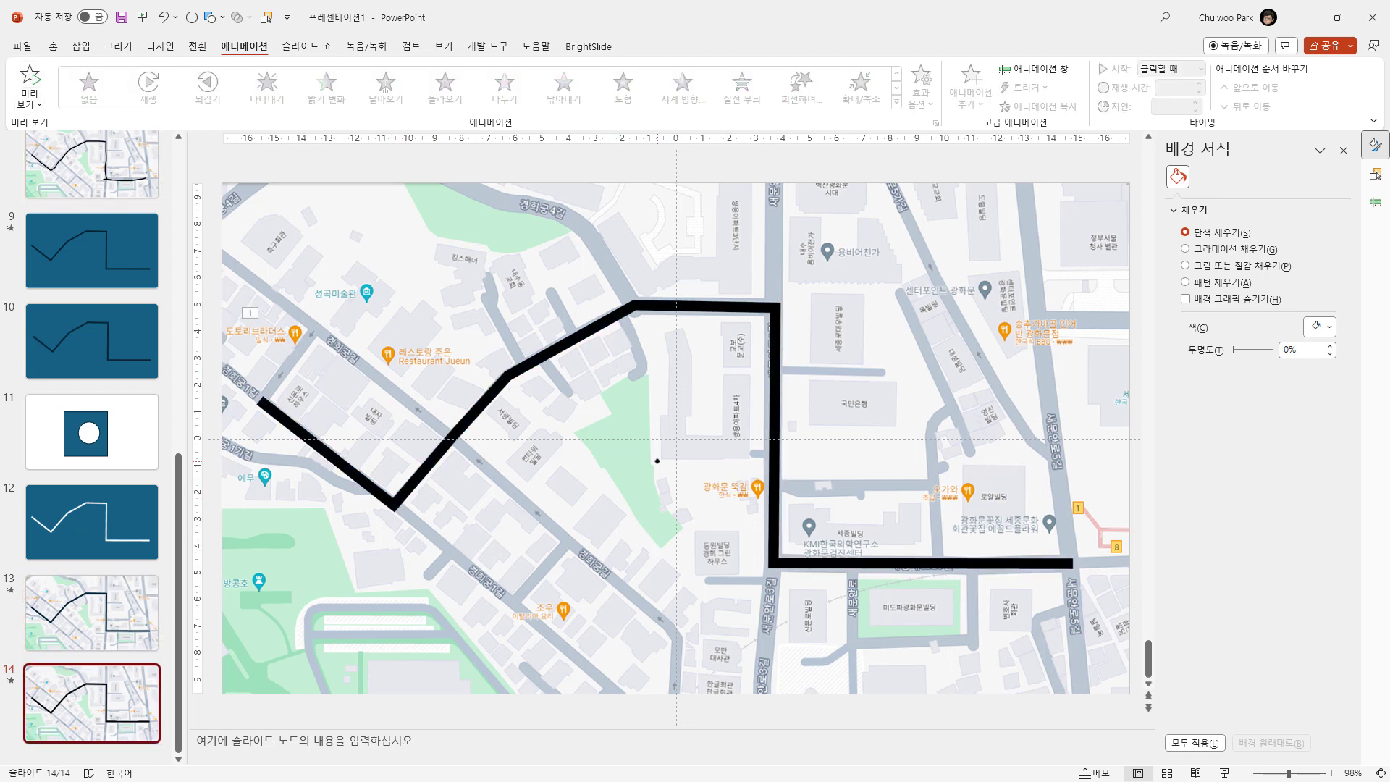
click(434, 452)
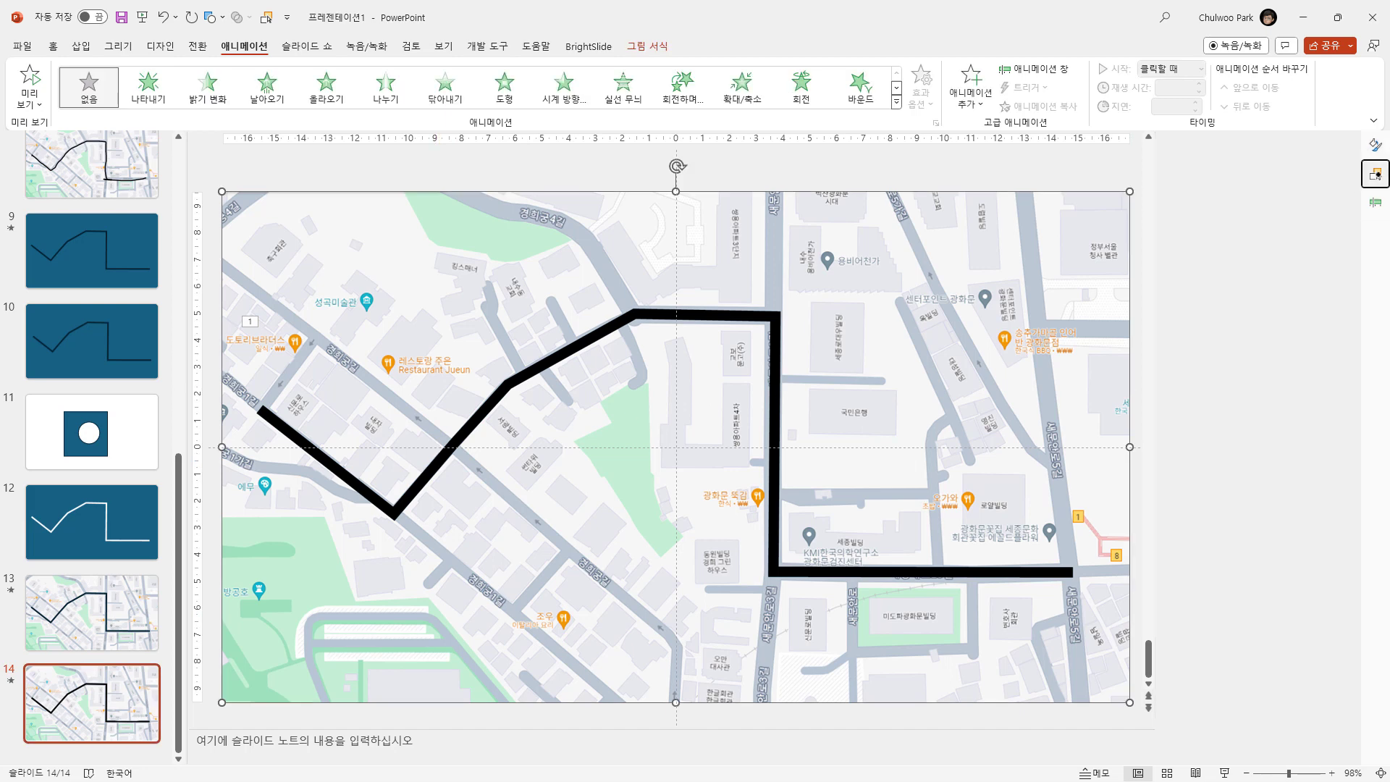
click(1375, 173)
click(1230, 217)
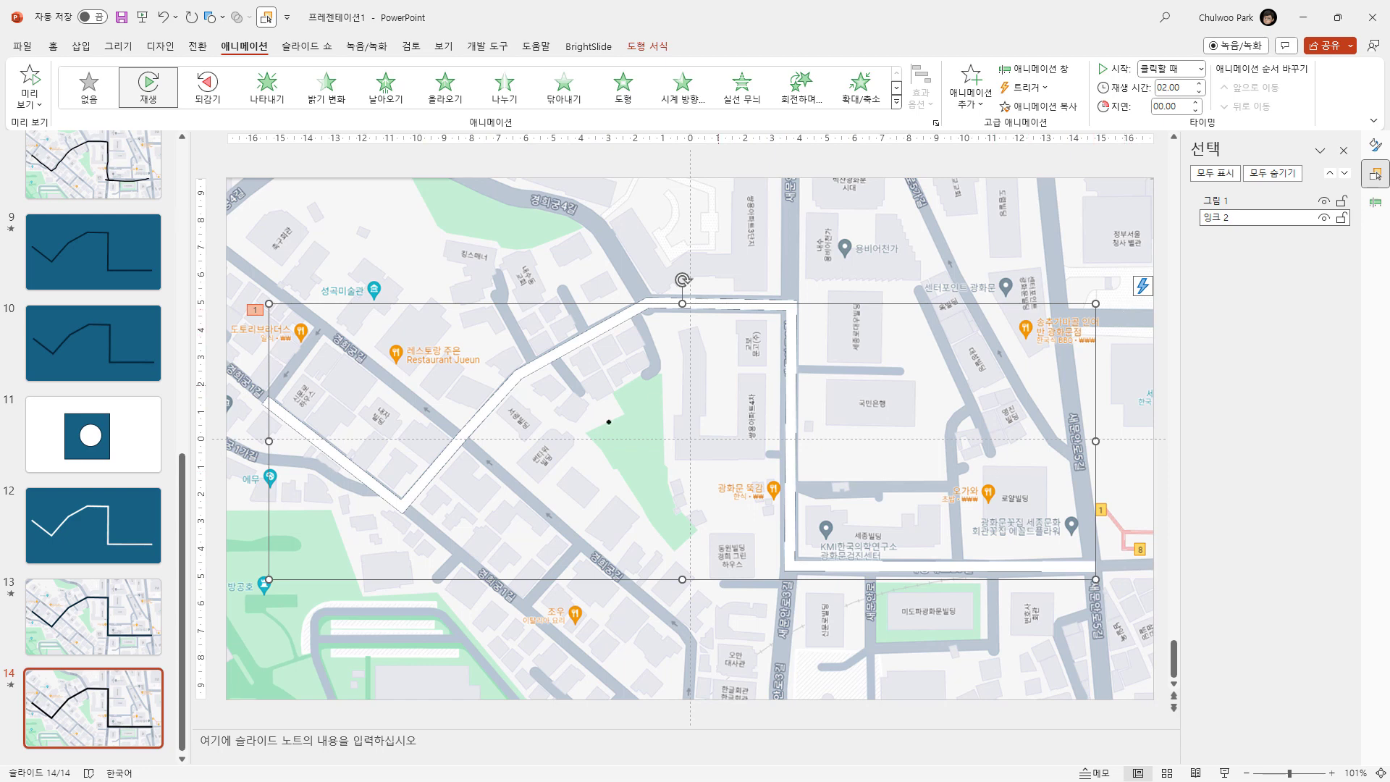
- Copy the plain map picture from slide 13 and paste it onto slide 14
key(Page_Up)
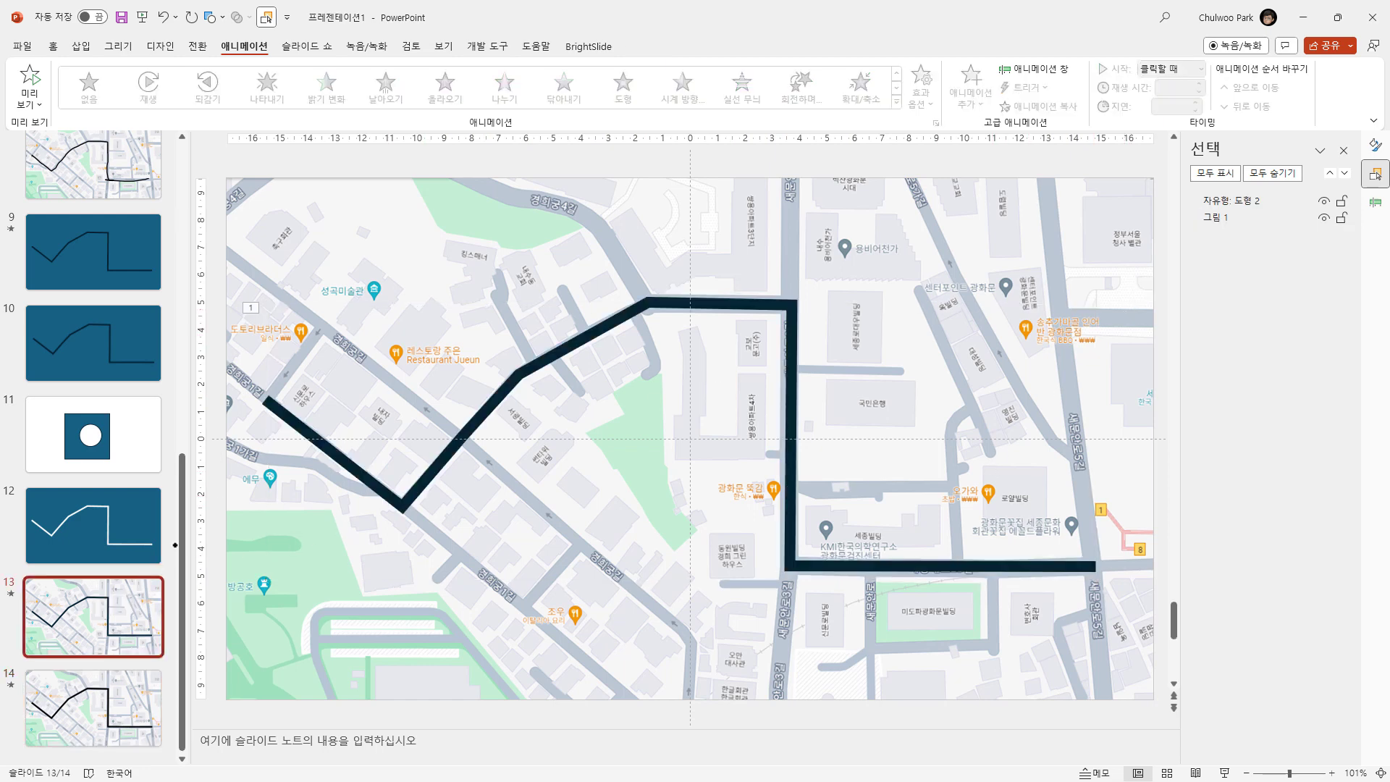
click(401, 250)
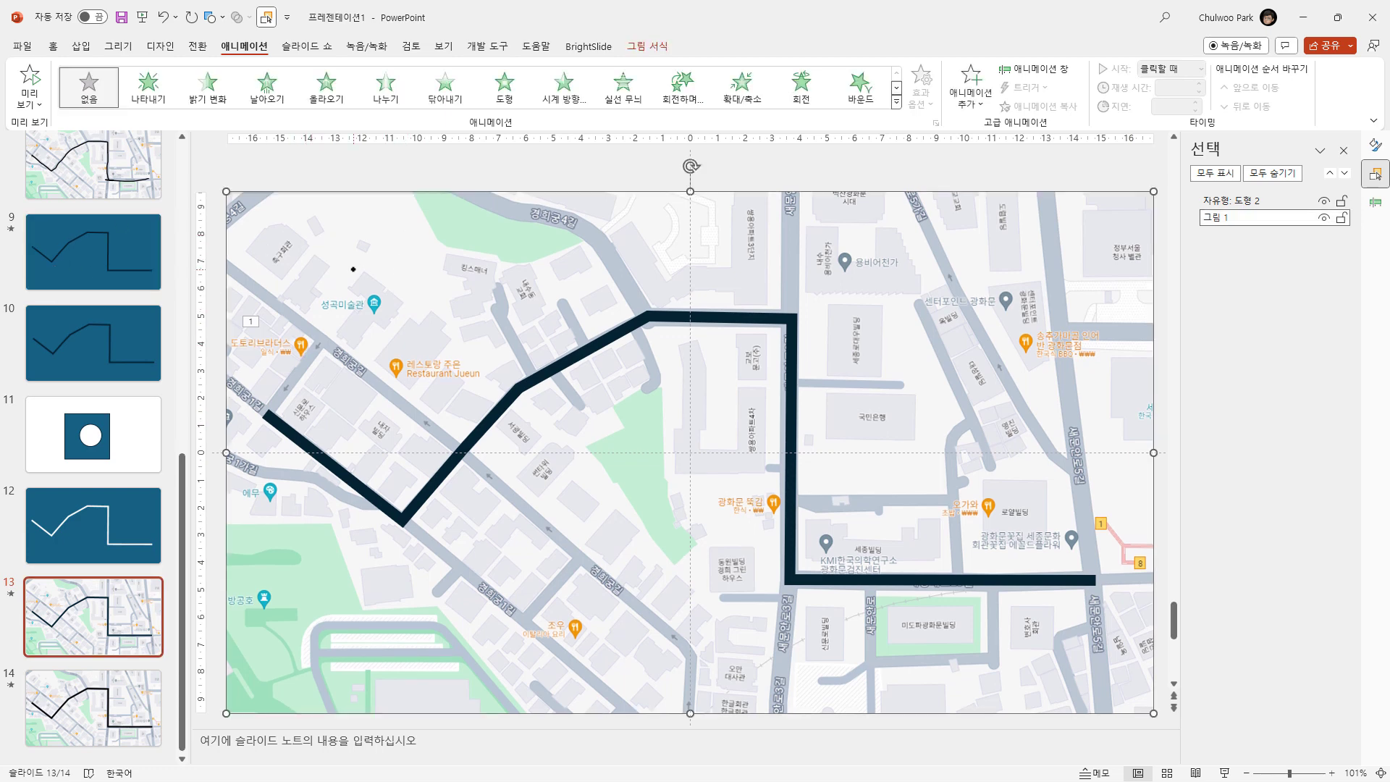
key(Page_Down)
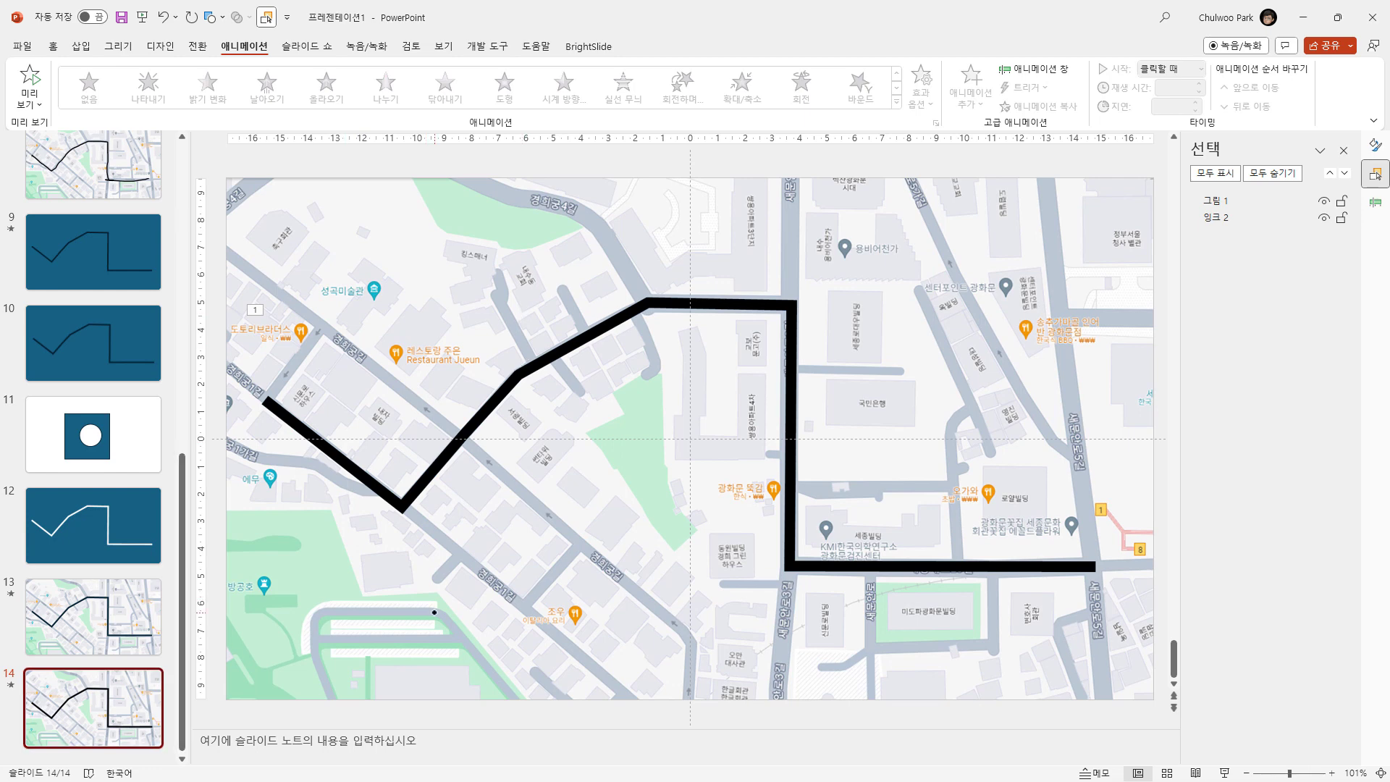
key(ctrl+v)
key(Escape)
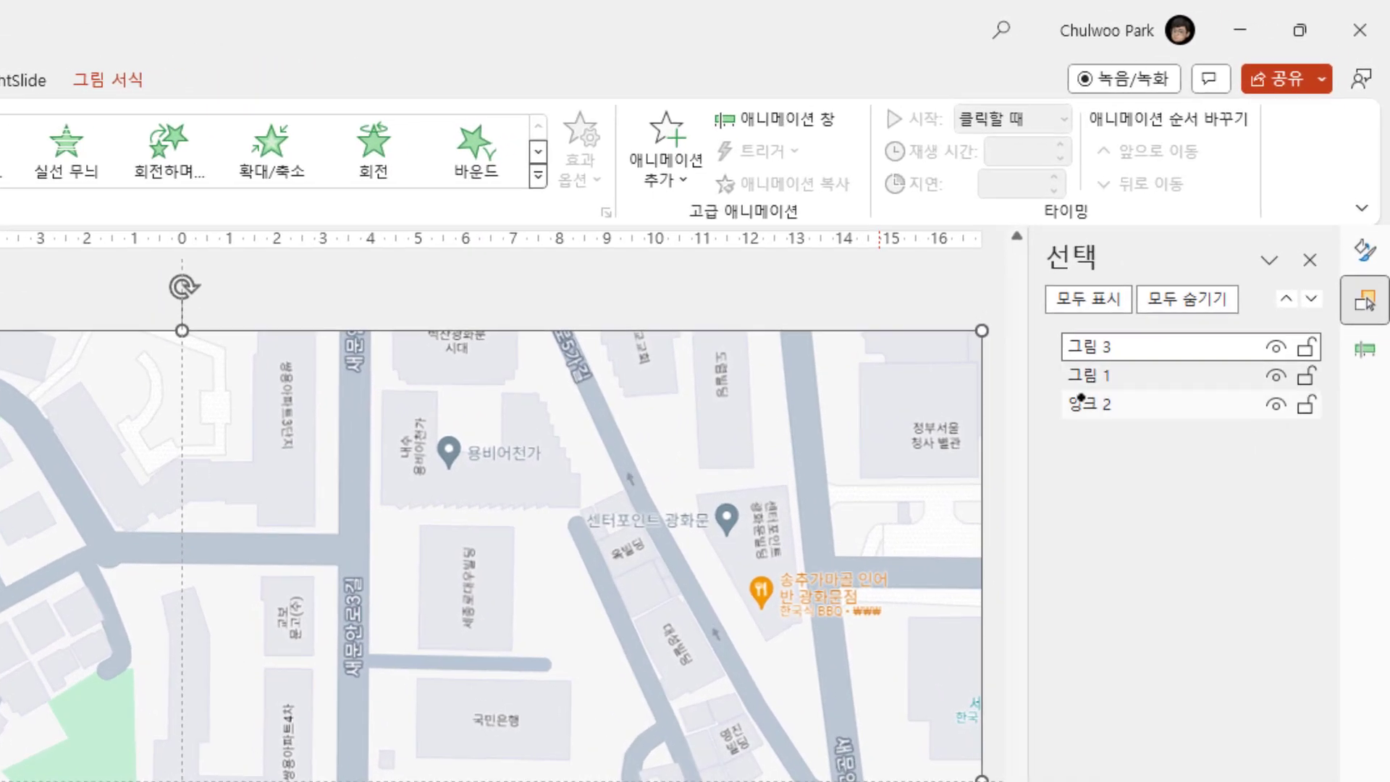
- Select the ink stroke 잉크 2 and the cut-out map picture 그림 1 one after the other in the object list
click(1083, 402)
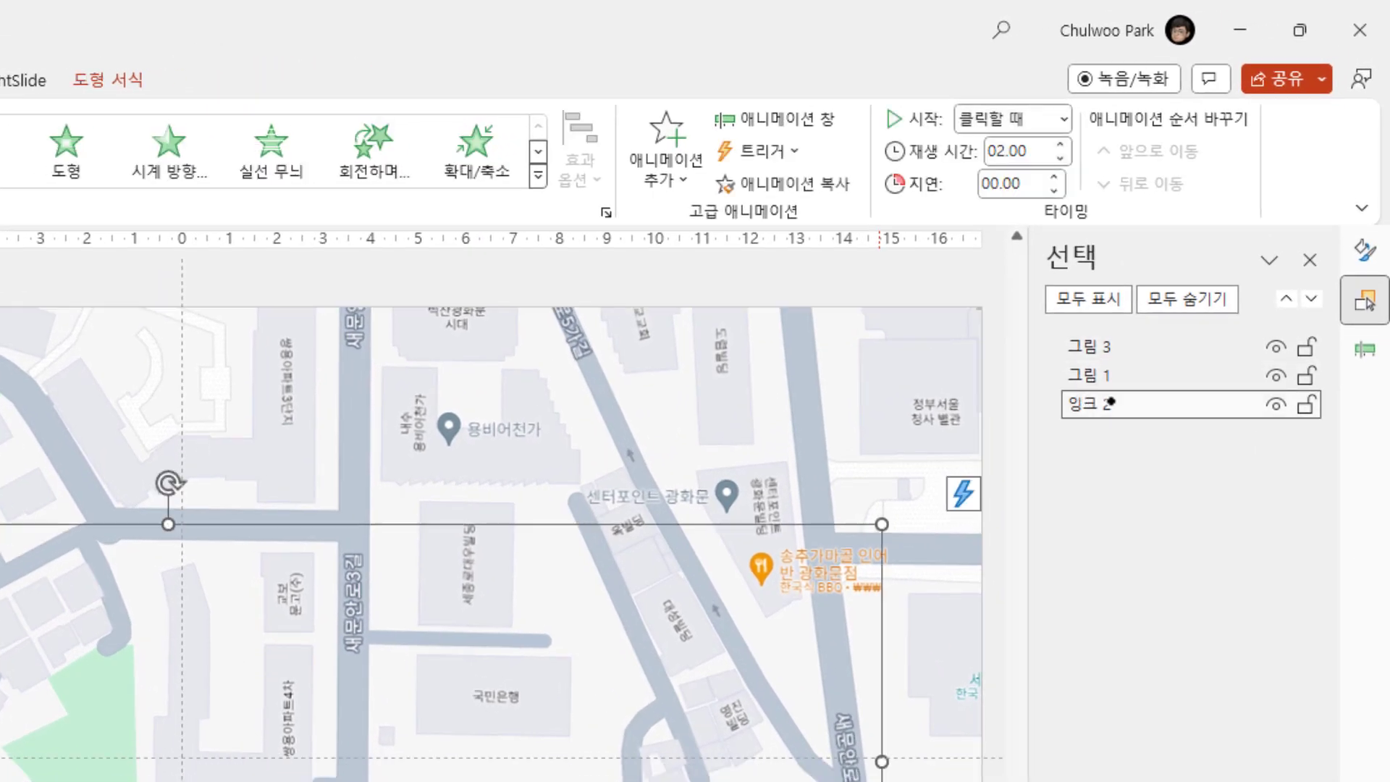
click(1110, 376)
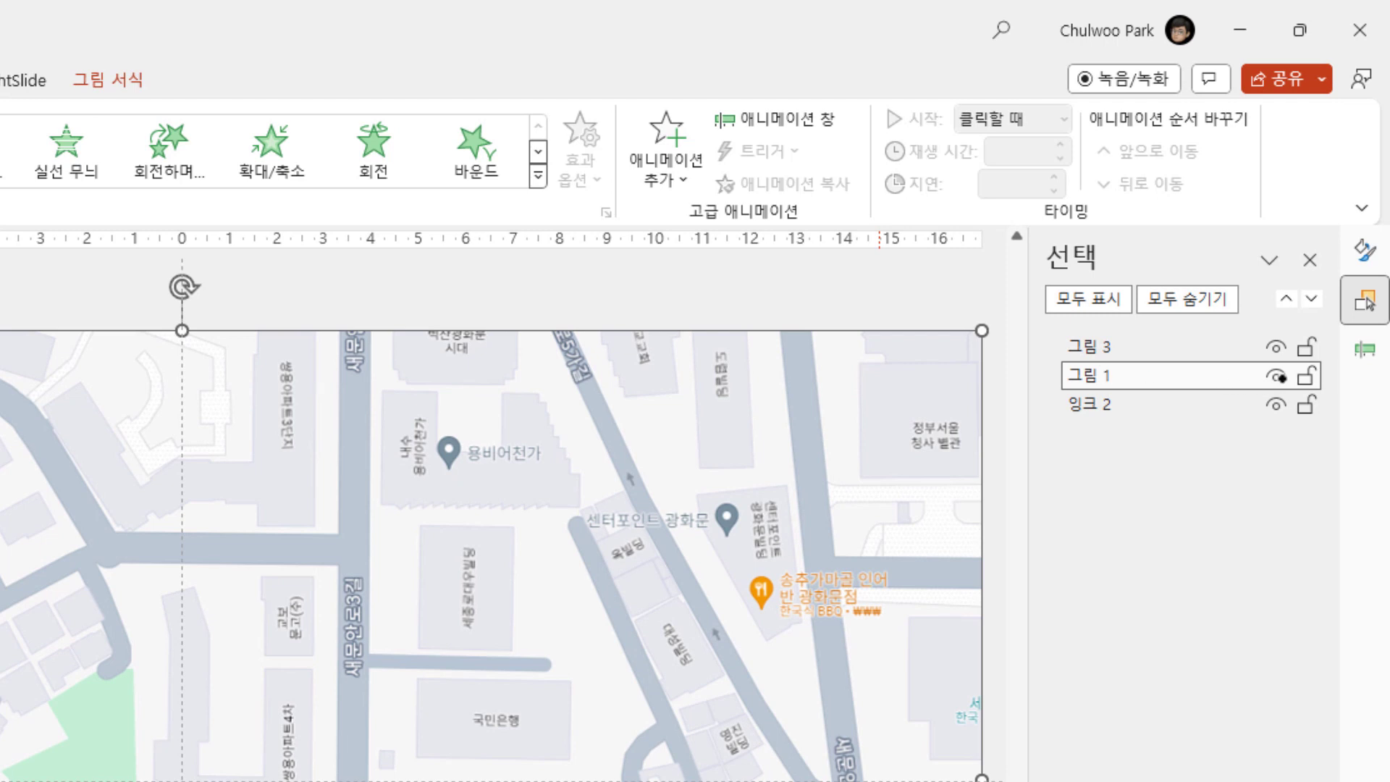
- Hide all three slide objects and show 잉크 2, 그림 1 and 그림 3 one at a time to examine each layer
click(1275, 375)
click(1275, 347)
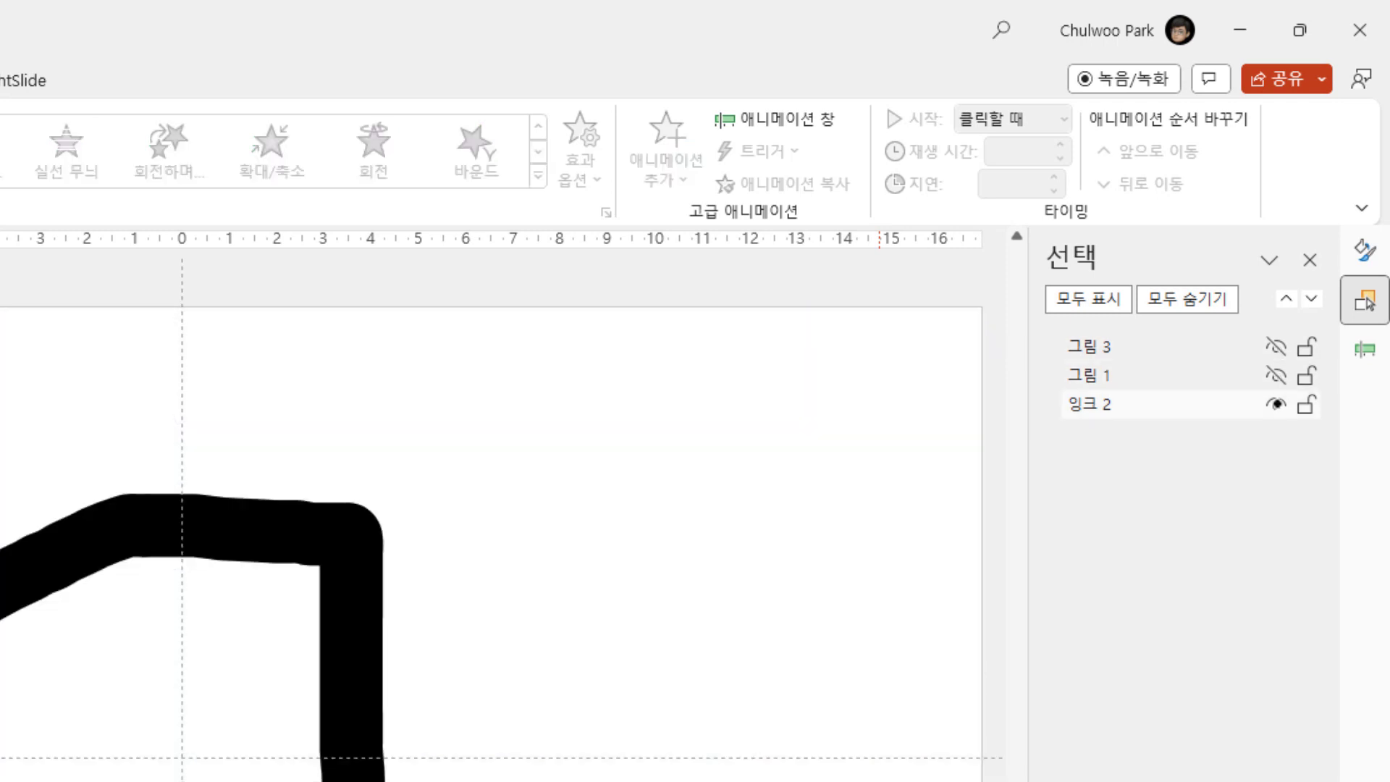
click(1275, 404)
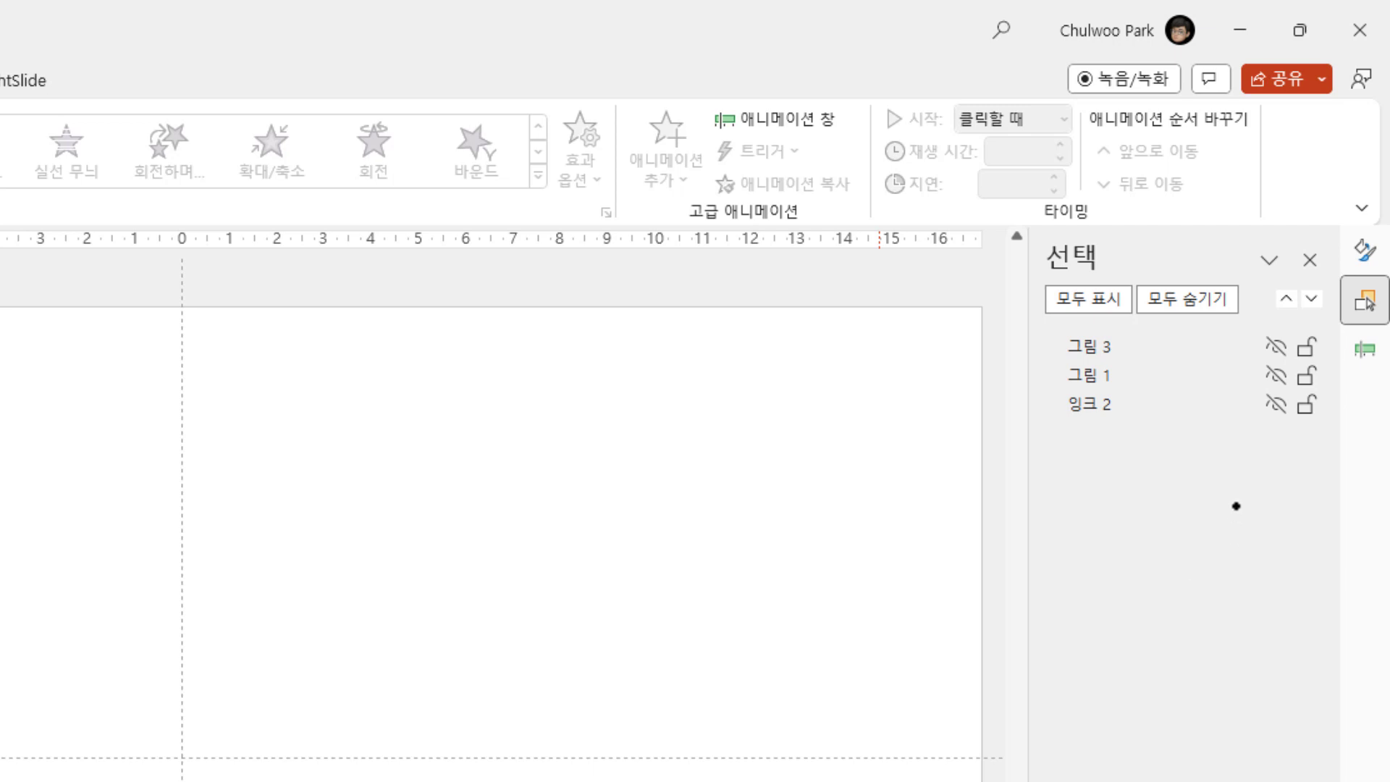
click(1275, 404)
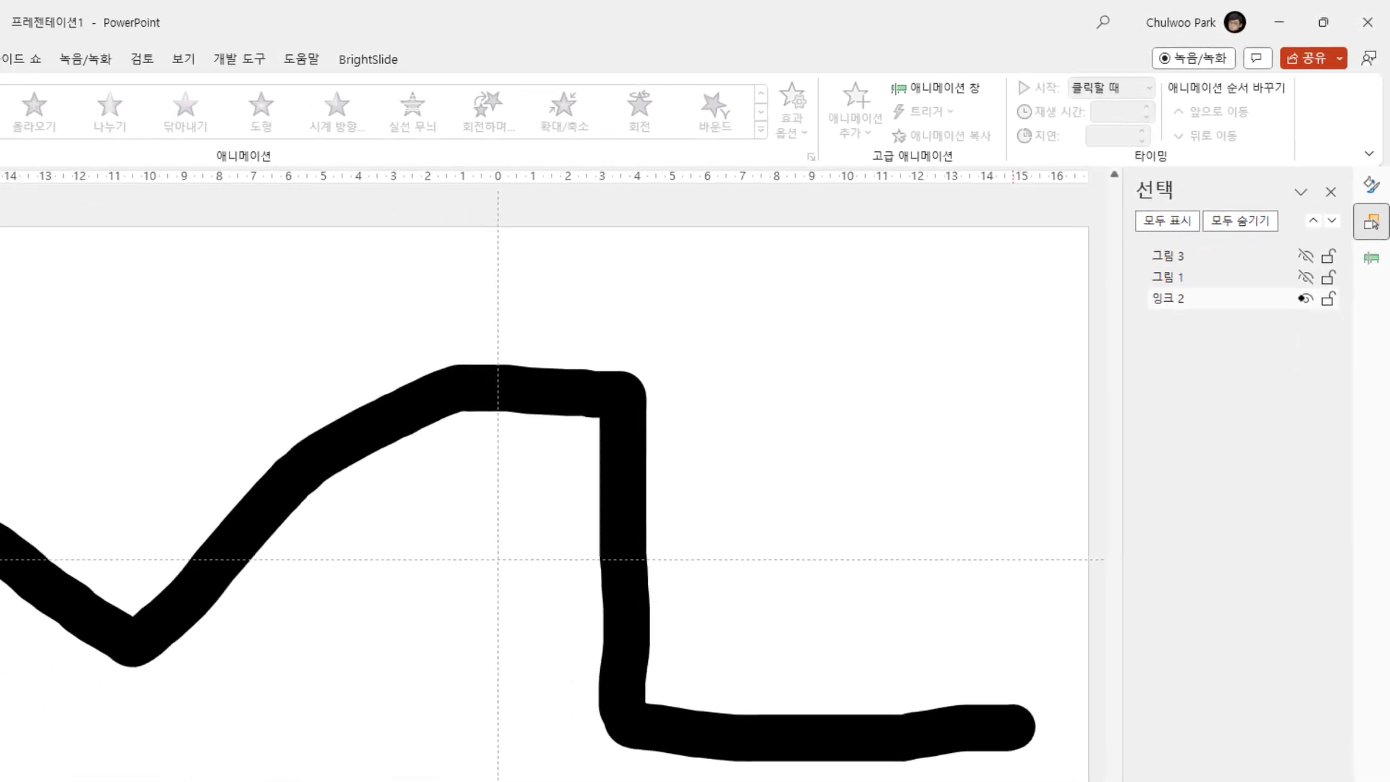
click(1305, 298)
click(1305, 277)
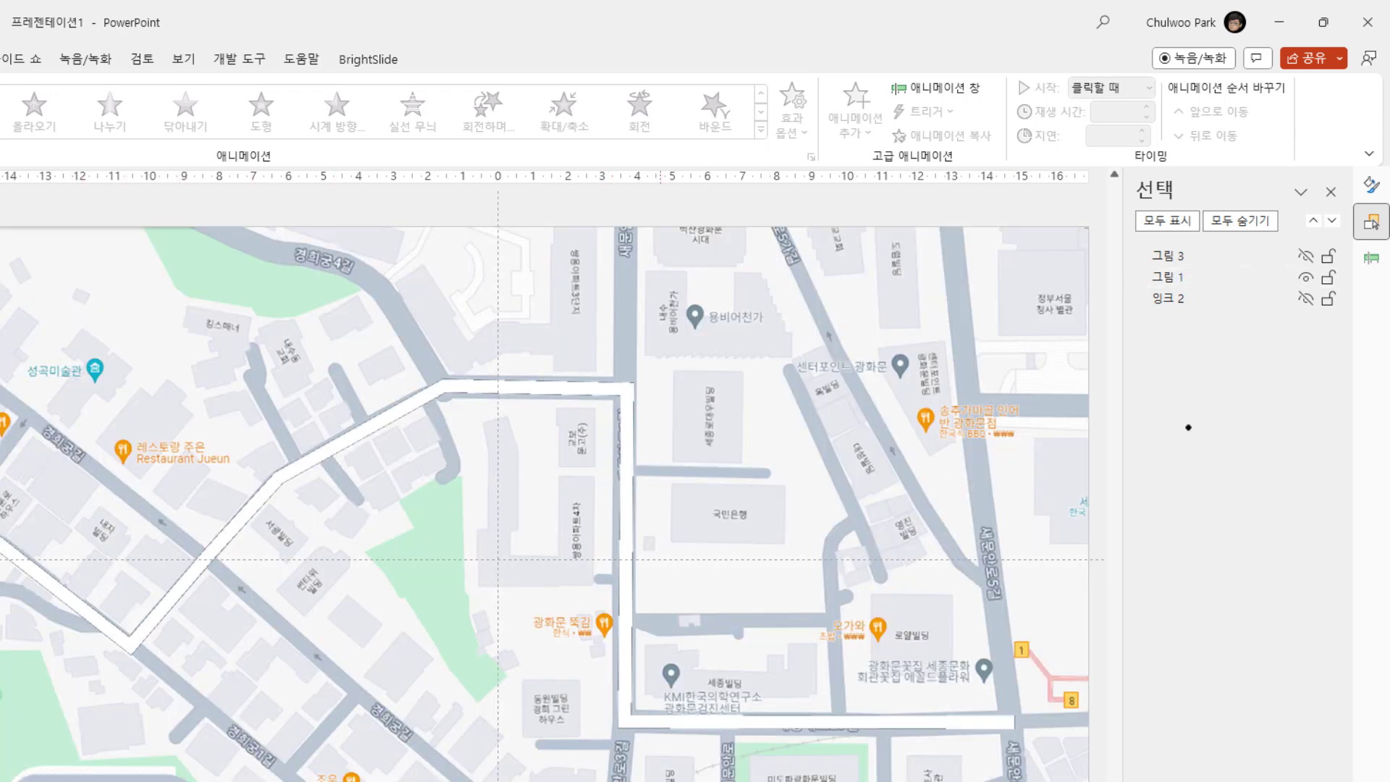
click(1306, 277)
click(1306, 256)
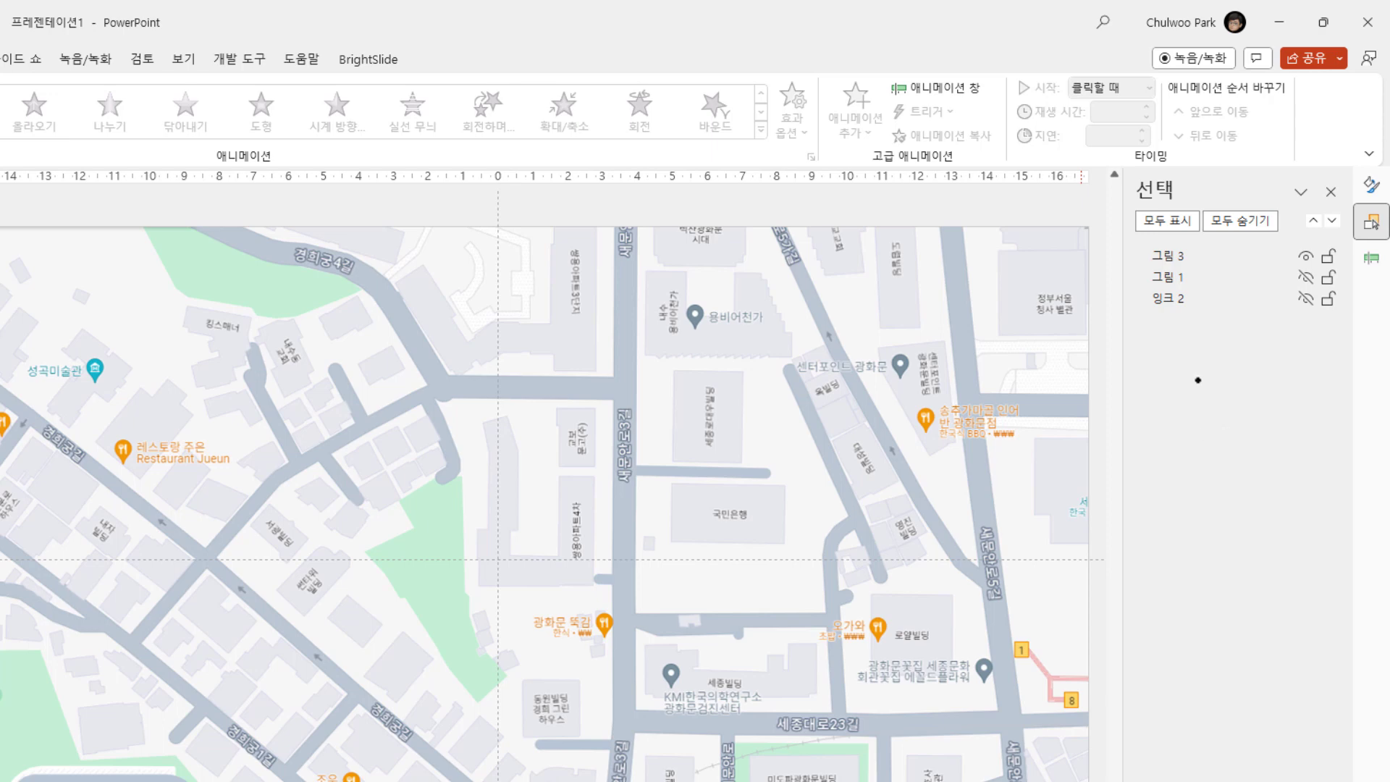
- Move 그림 3 to the bottom of the stacking order and make 잉크 2 visible above it
click(1180, 254)
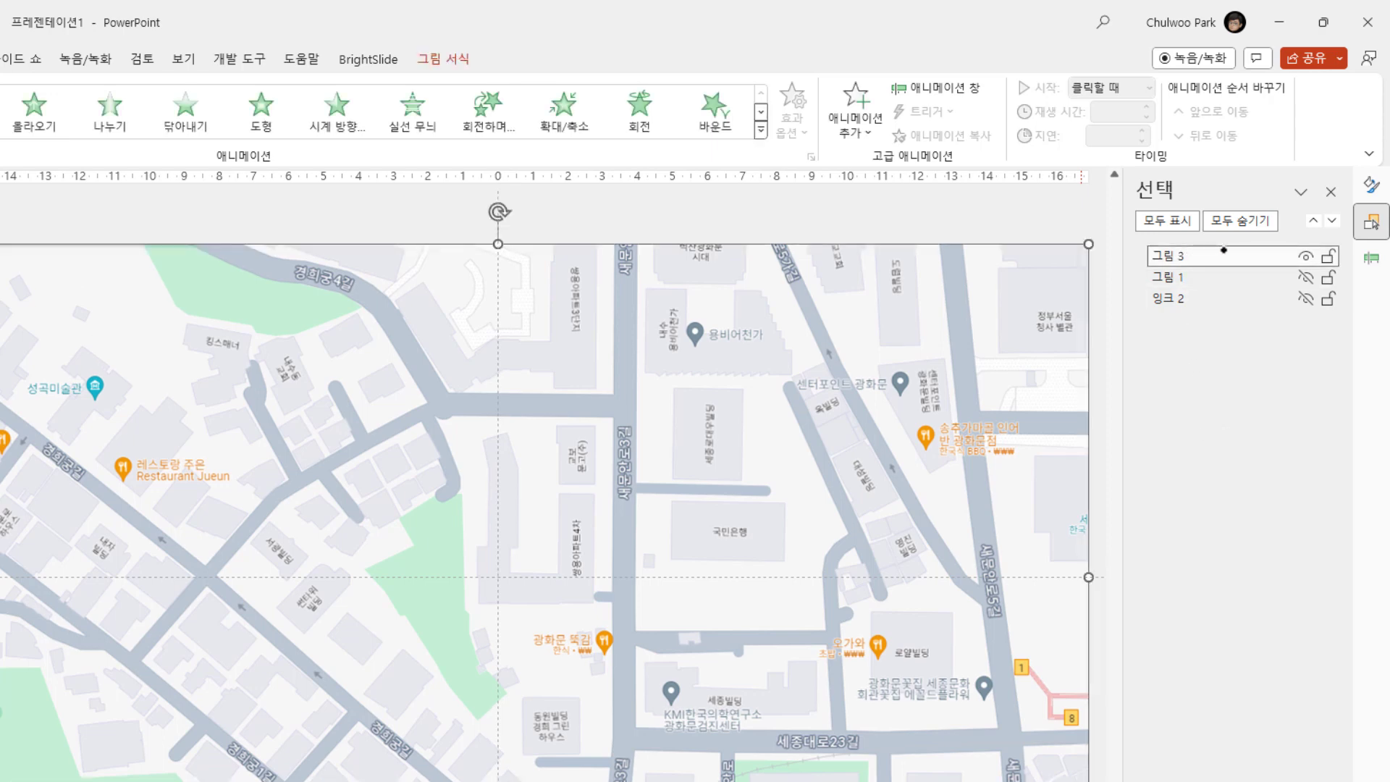
drag(1218, 254, 1211, 318)
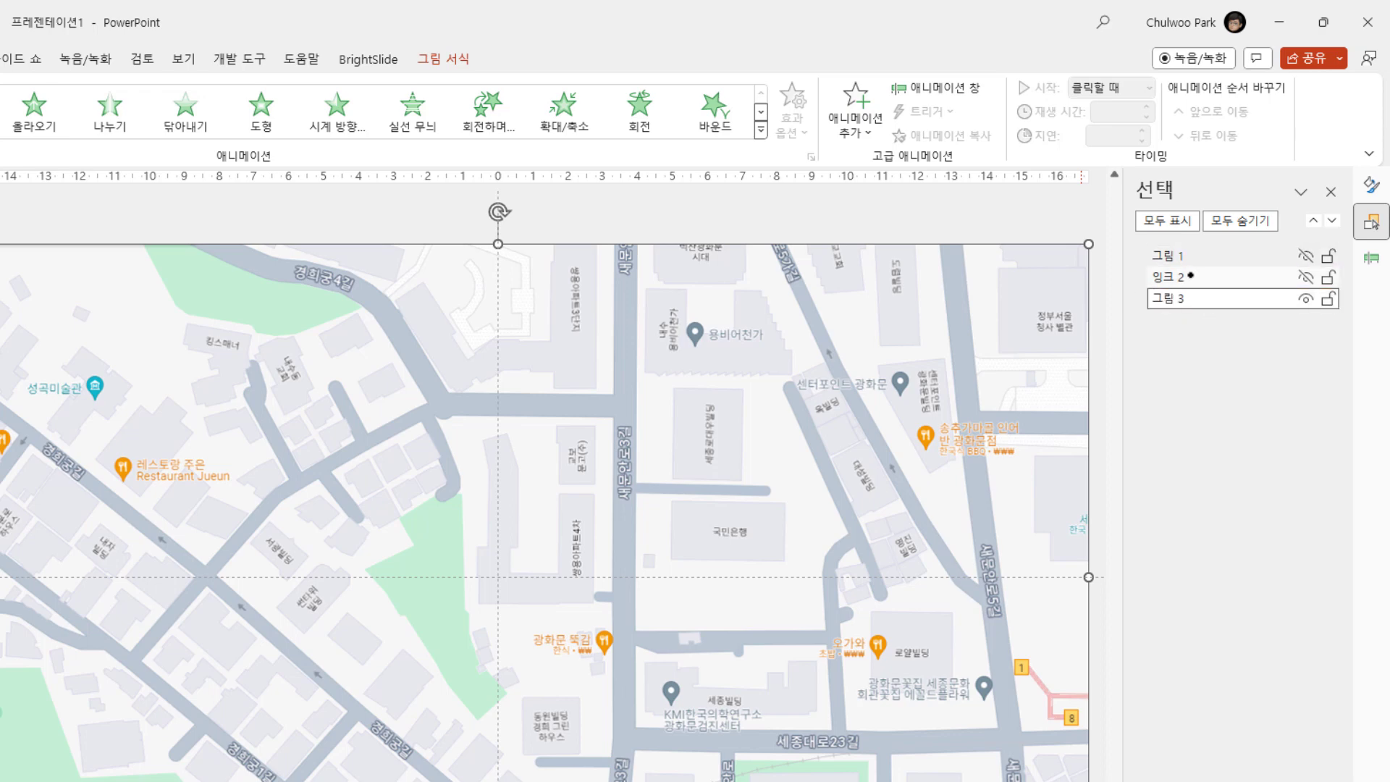
click(1191, 276)
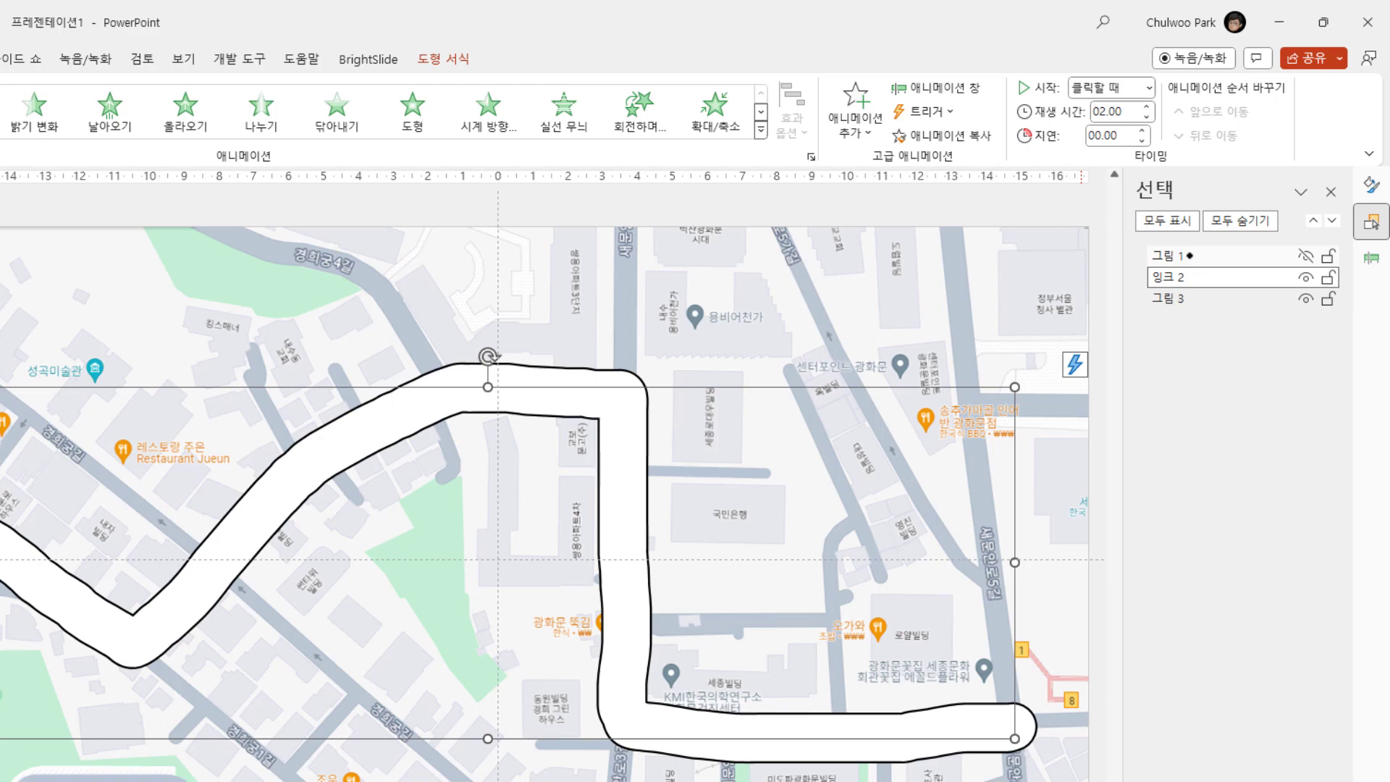
- Hide 그림 1 and preview the thick ink route's animation over the full map
click(1189, 256)
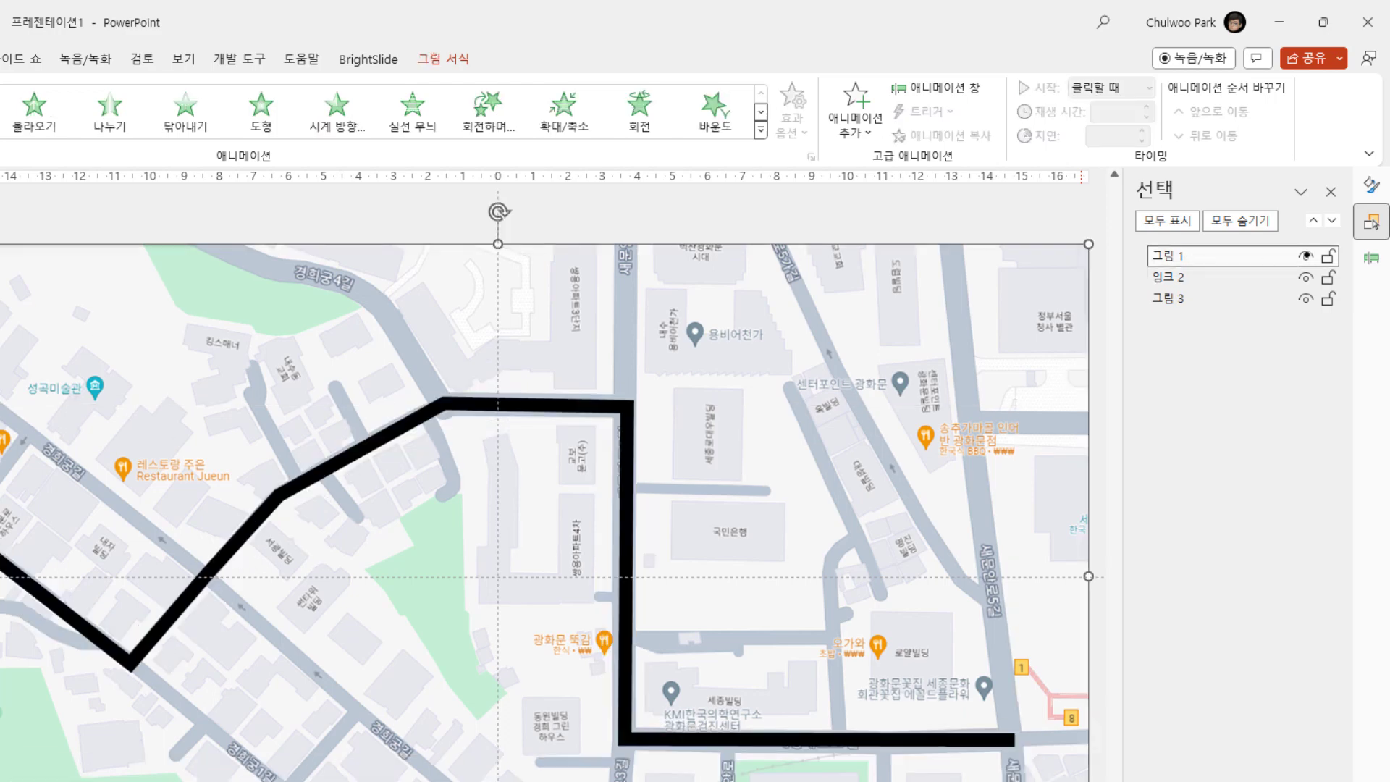
click(1306, 256)
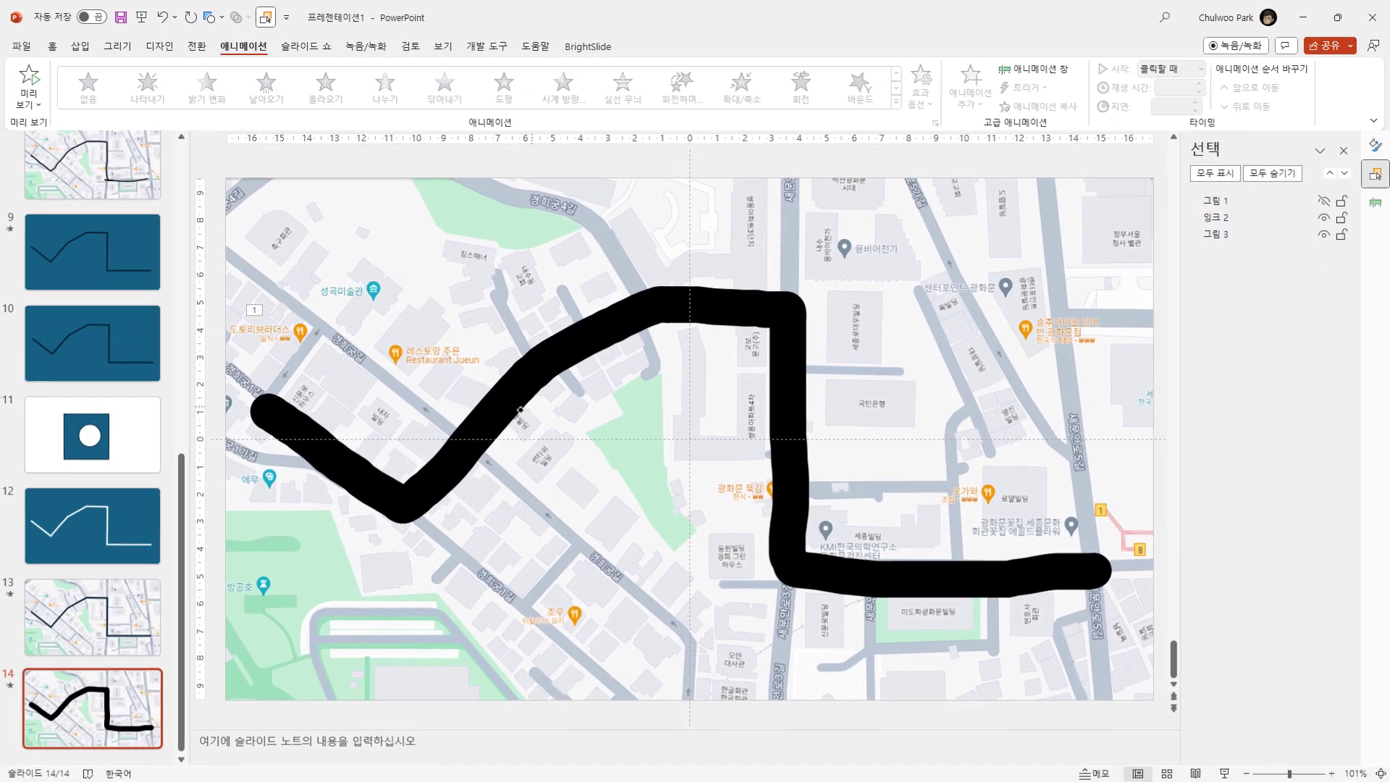
click(29, 79)
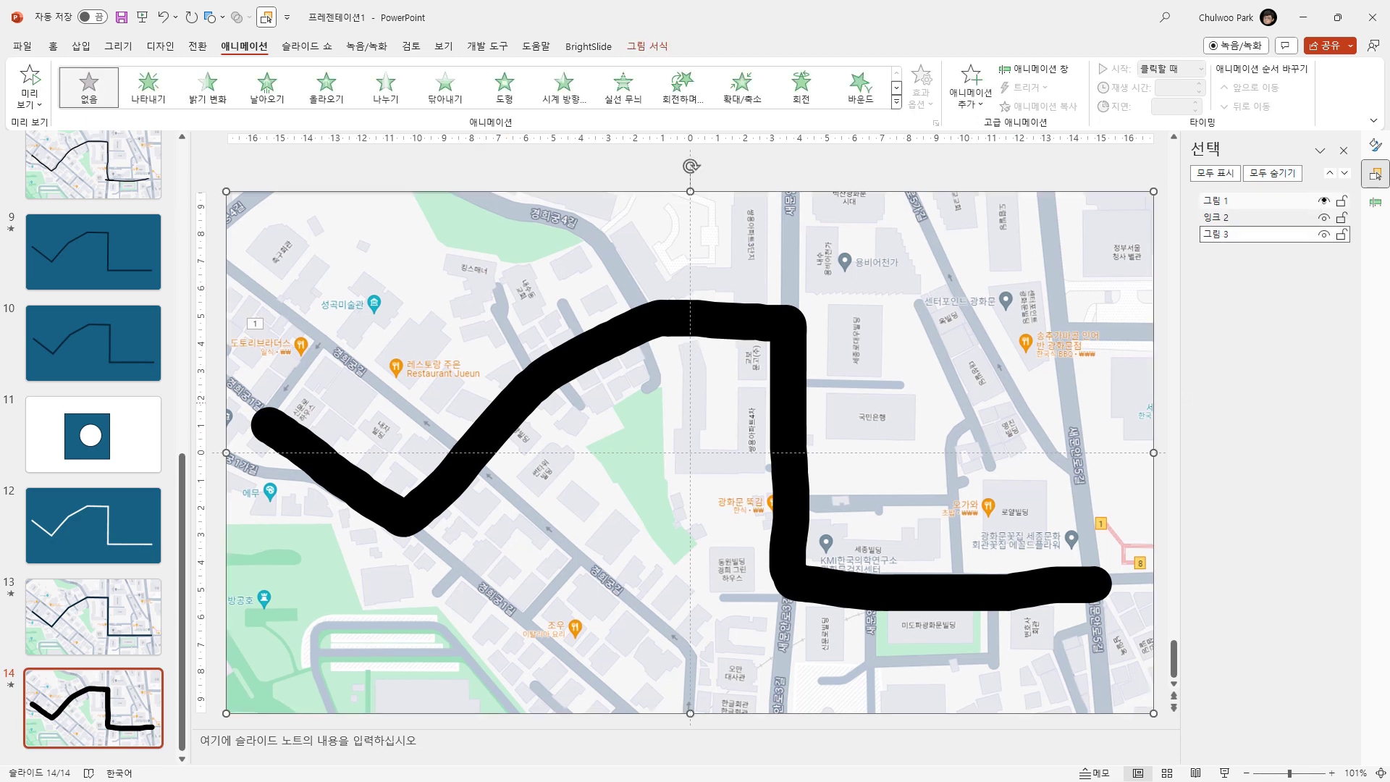
- Show 그림 1 above the ink and preview how its cut-out route masks the ink animation
click(1323, 200)
click(494, 523)
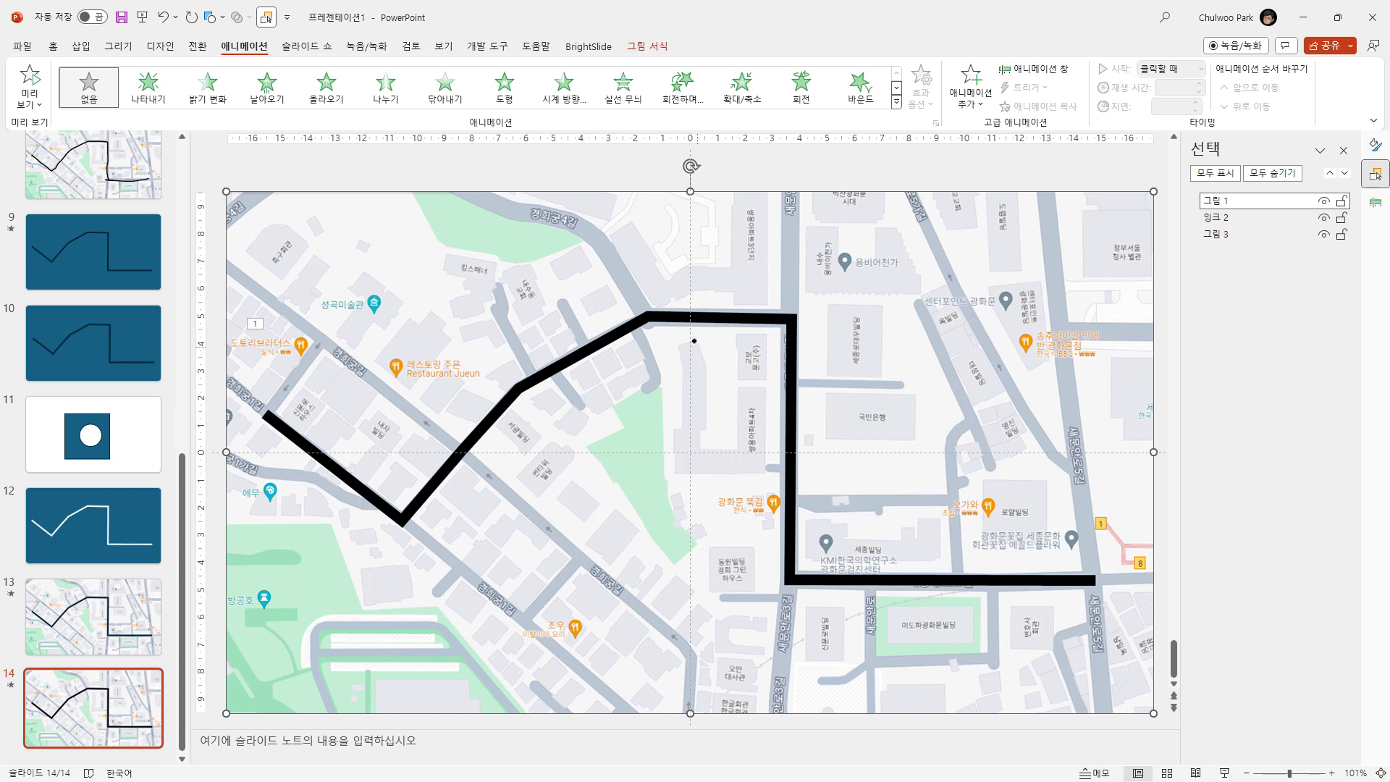
click(29, 80)
click(29, 78)
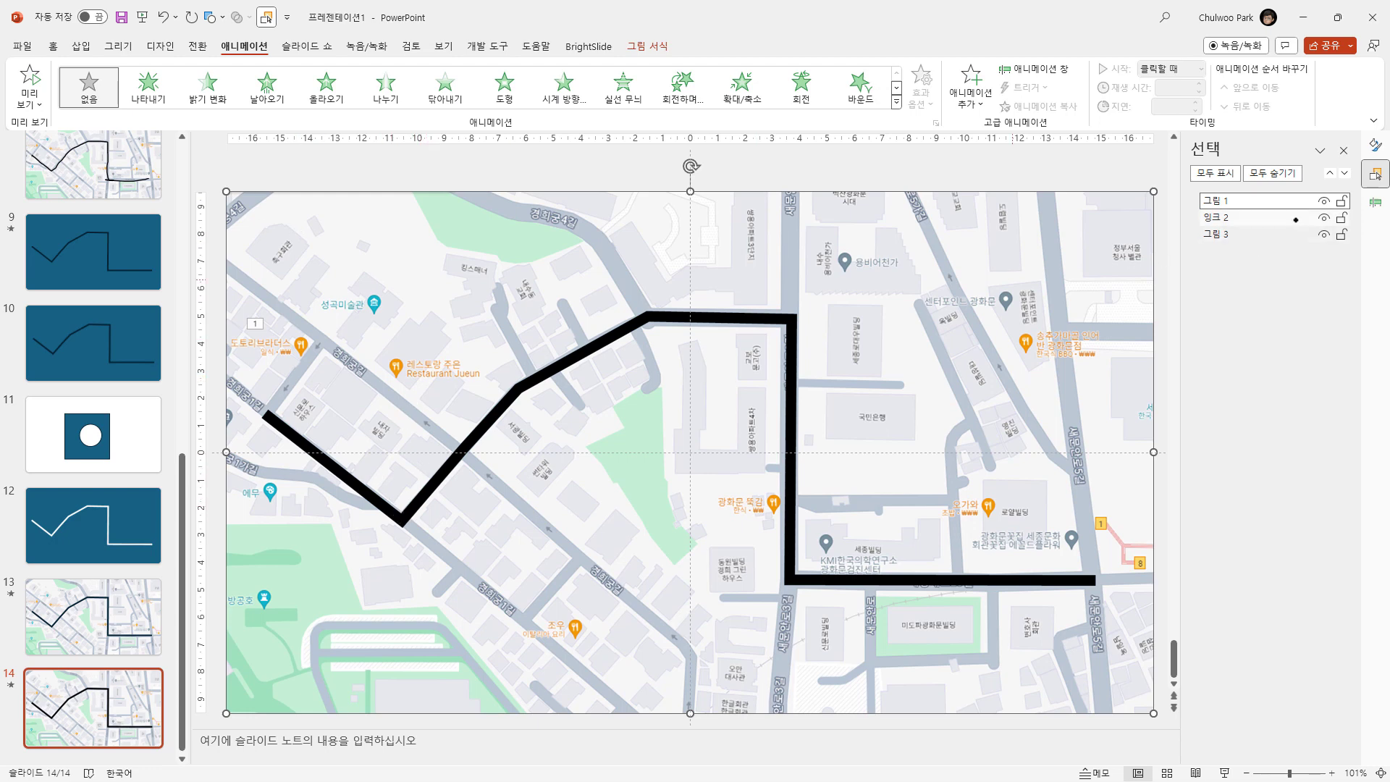
- Hide 잉크 2 to examine the cut-out route on the map, show it again and preview the animation
click(1330, 201)
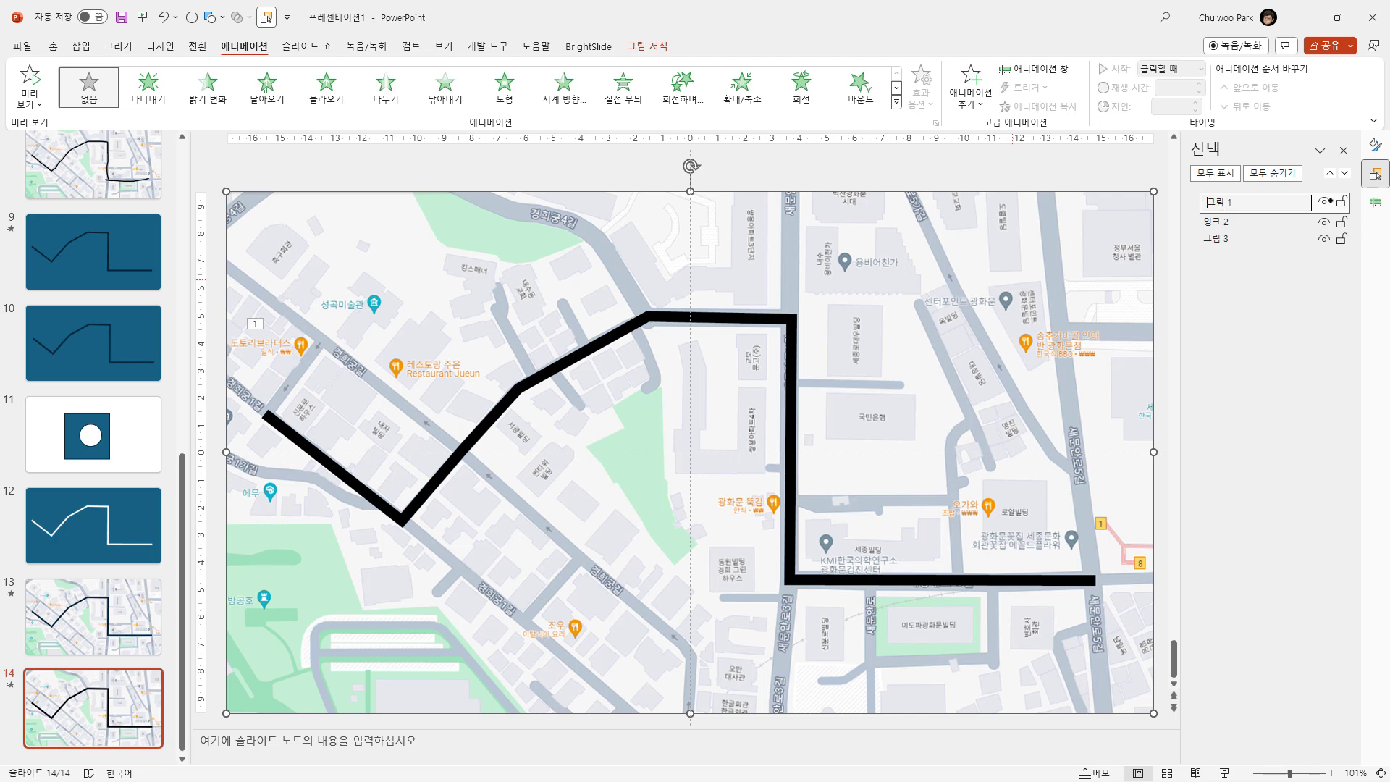
click(1324, 221)
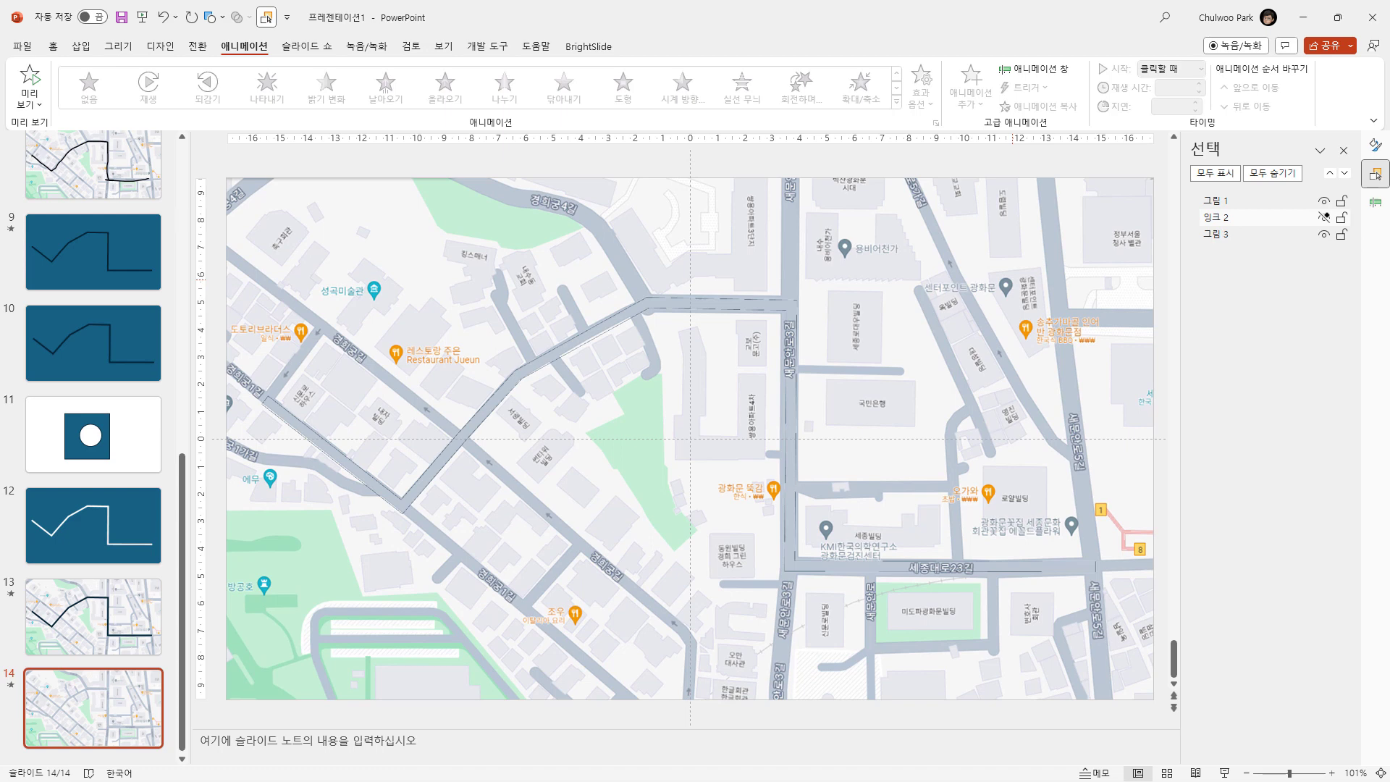
click(1324, 217)
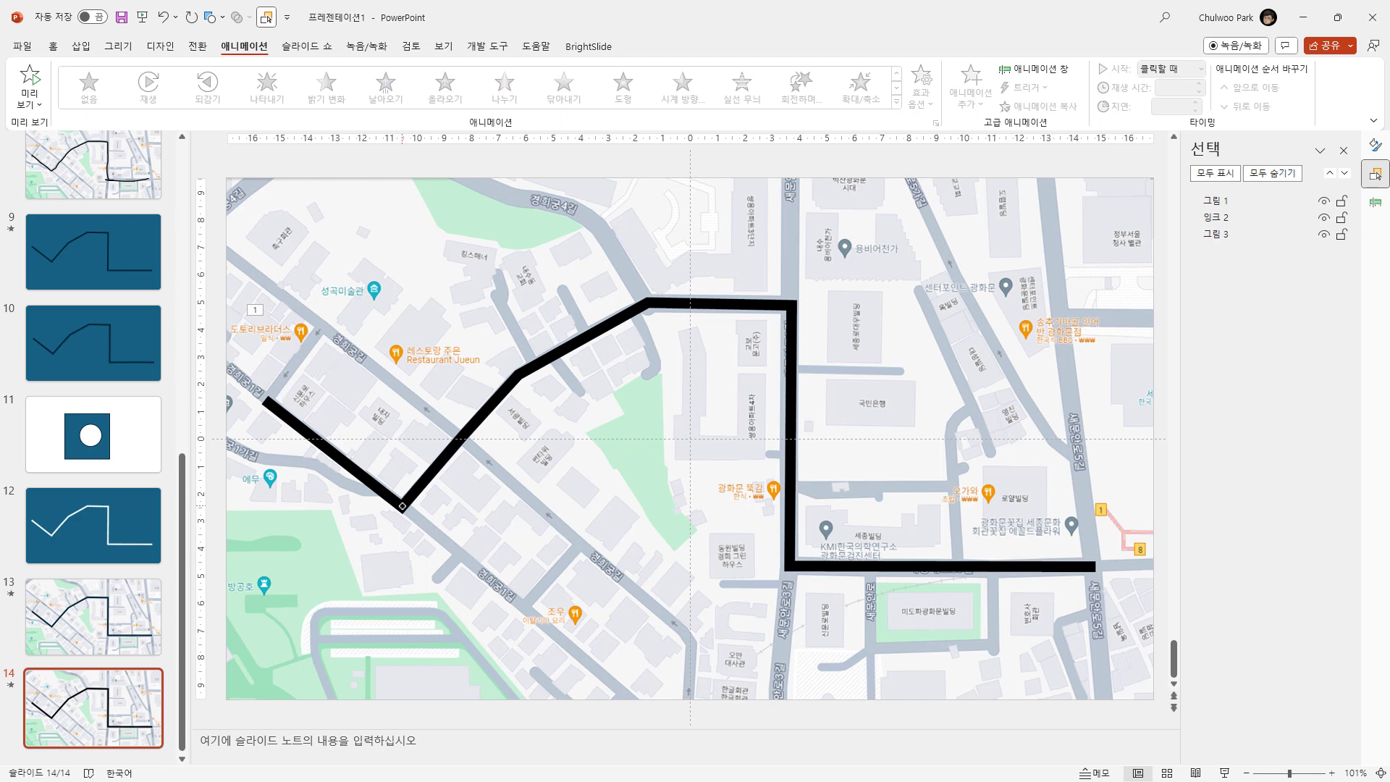
click(30, 83)
- Check the slide's animation list and hide 잉크 2 to expose the cut-out route's edges on the map
click(1375, 203)
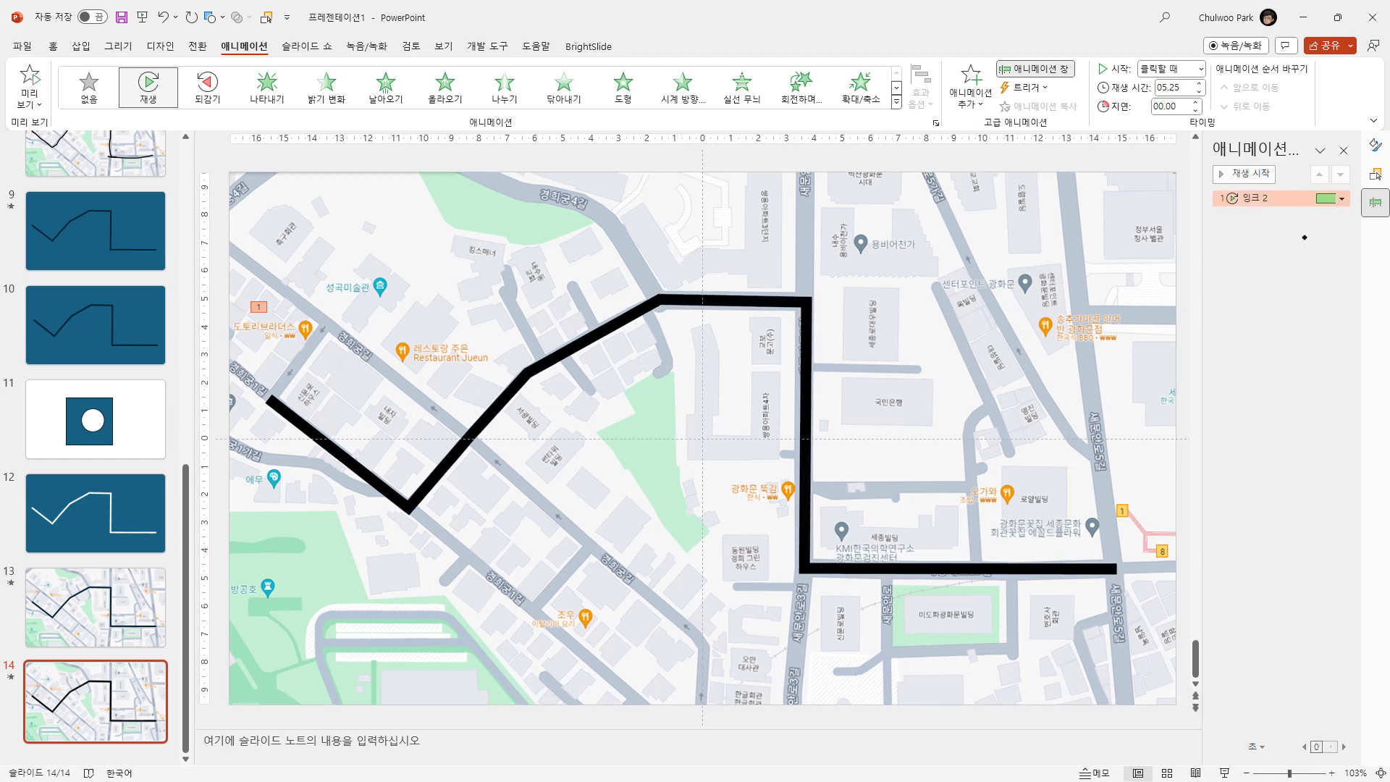
click(1375, 174)
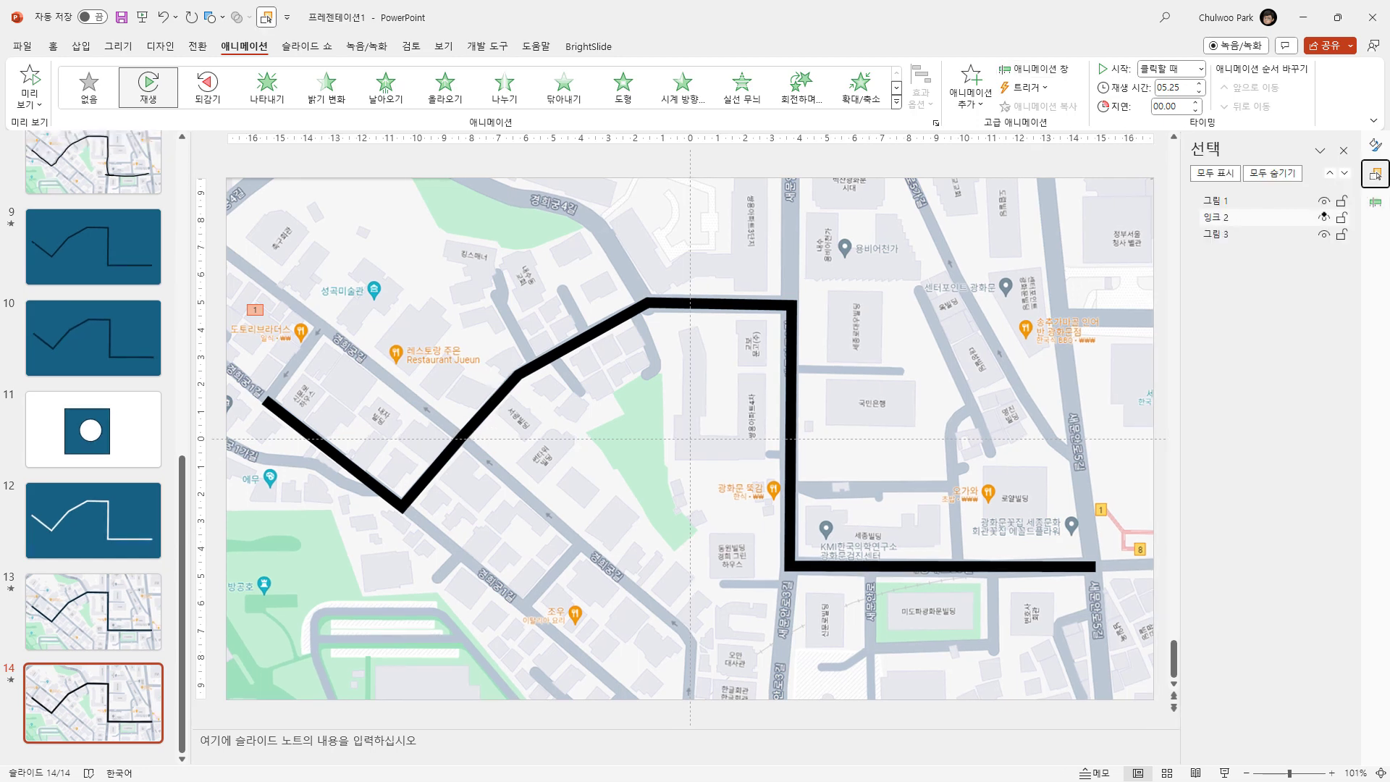
click(1324, 217)
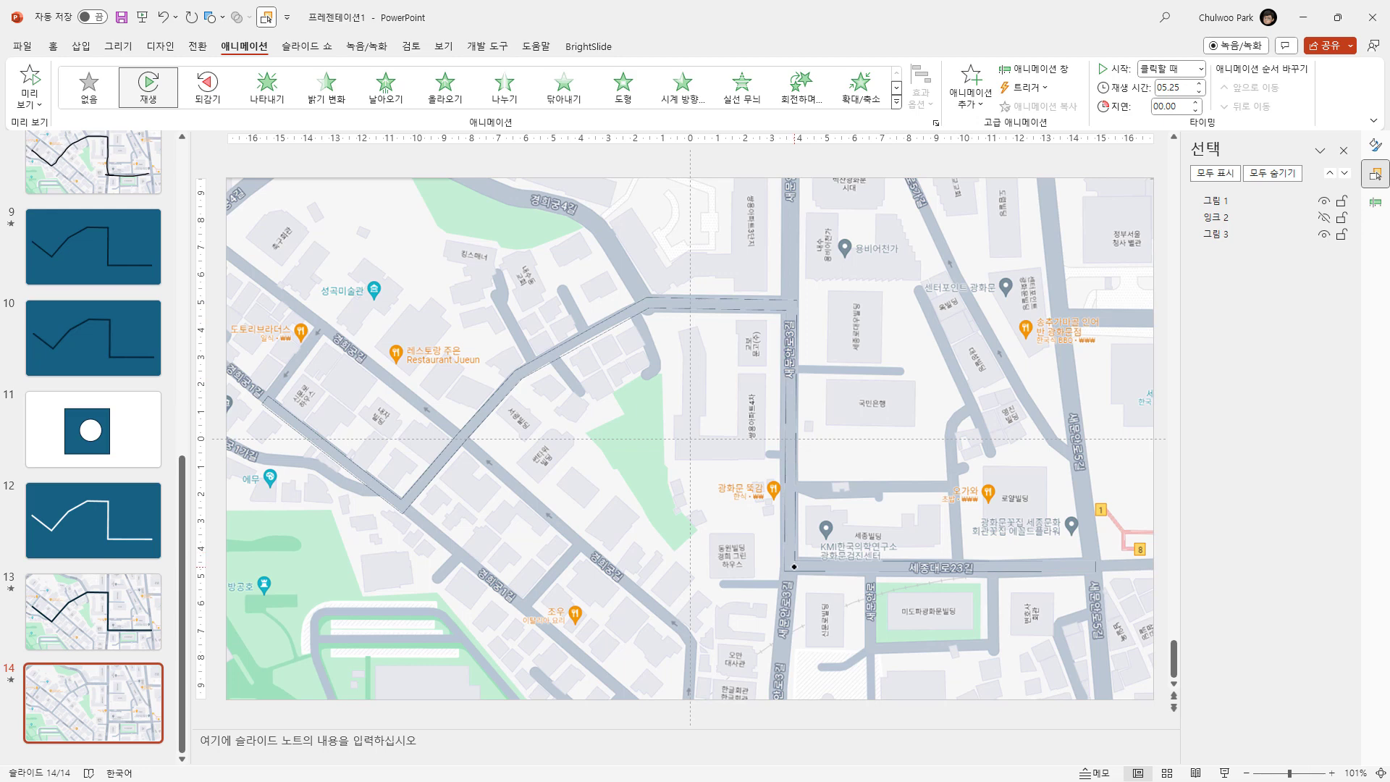
drag(1037, 569, 1049, 569)
- Magnify slide 12 to 320% to examine the edges of the white route in the picture
click(92, 519)
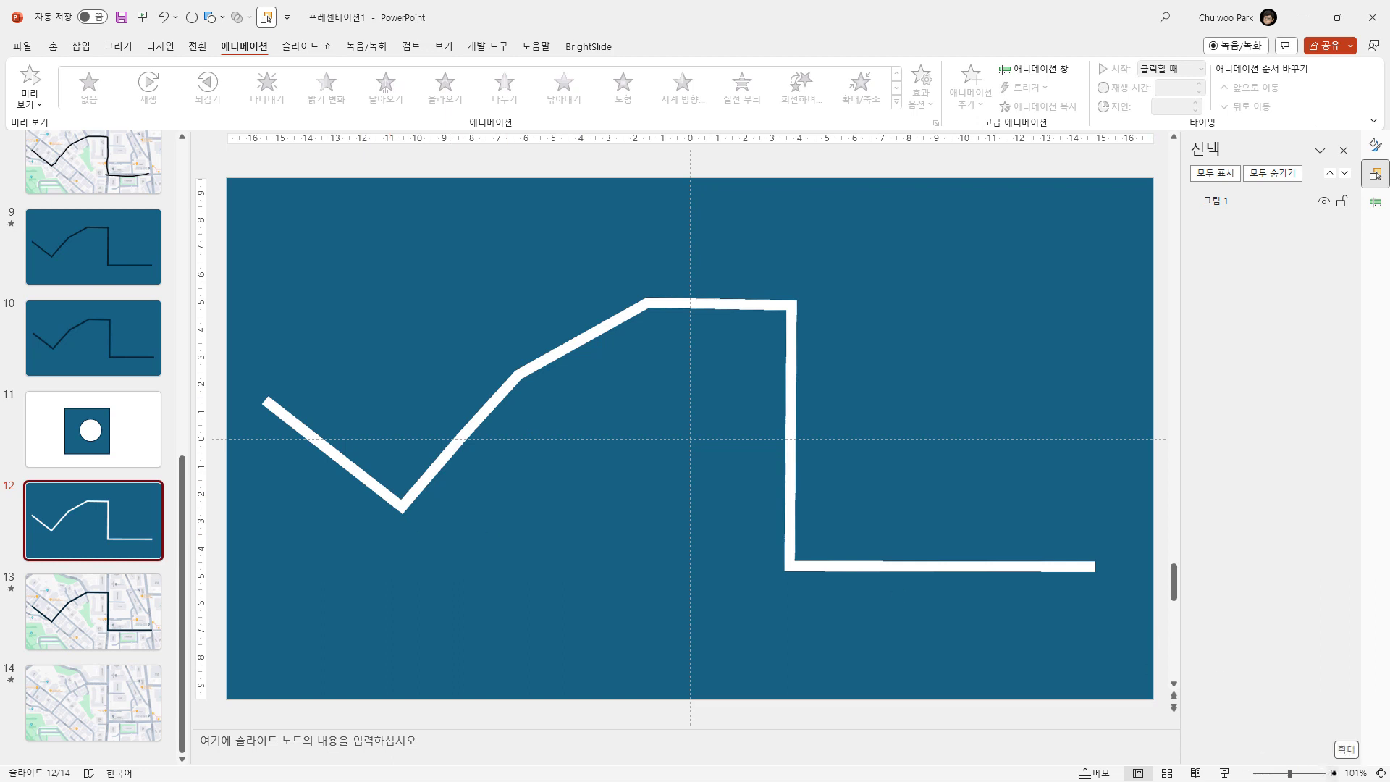
click(1334, 773)
click(1333, 773)
click(1333, 773)
click(1334, 773)
click(1333, 773)
click(1333, 773)
click(1334, 773)
click(1333, 773)
click(1334, 773)
click(1333, 773)
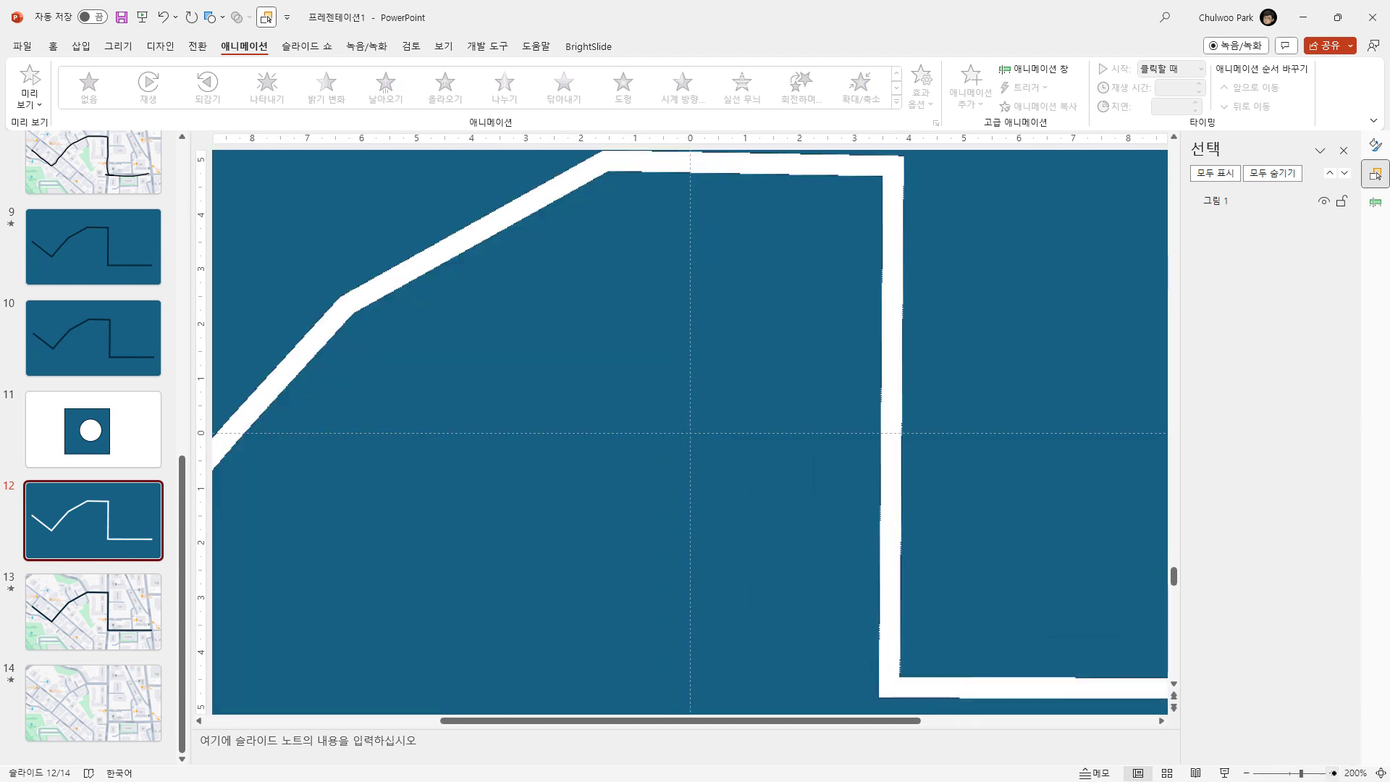
click(1333, 773)
click(1334, 773)
click(1333, 773)
click(1334, 773)
click(1334, 773)
click(1334, 774)
click(1334, 773)
click(1334, 773)
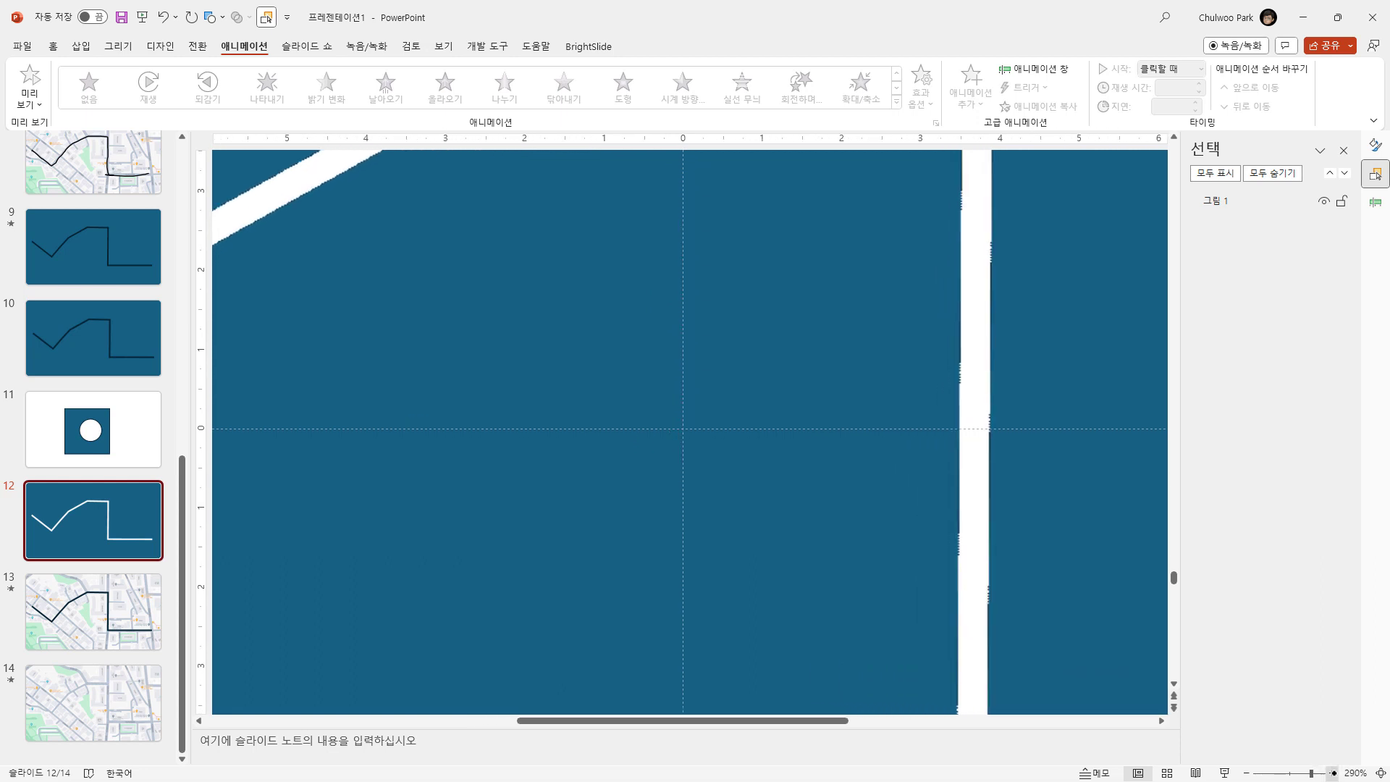
click(1333, 773)
click(1333, 774)
click(1333, 773)
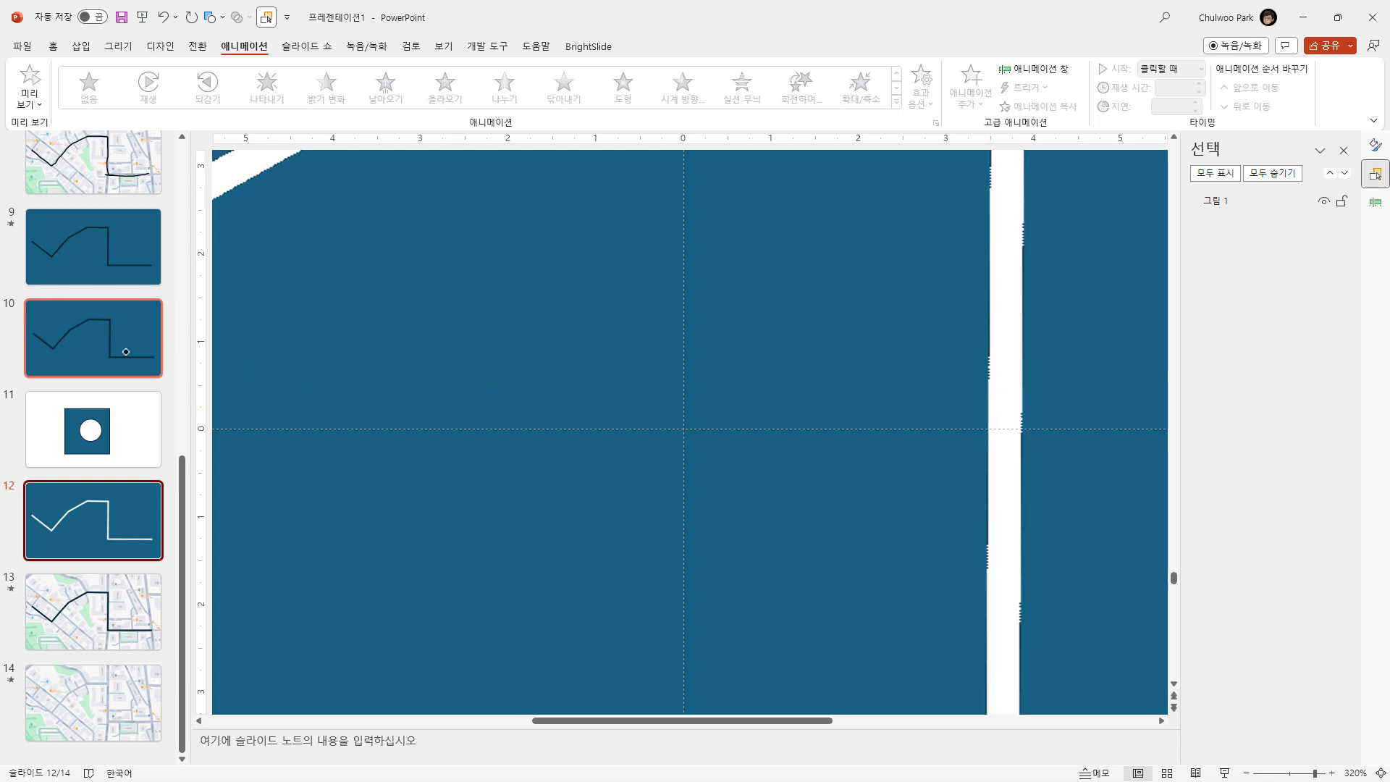
- Copy slide 9's dark route artwork and paste it as a picture onto a new slide after slide 14
key(alt+Tab)
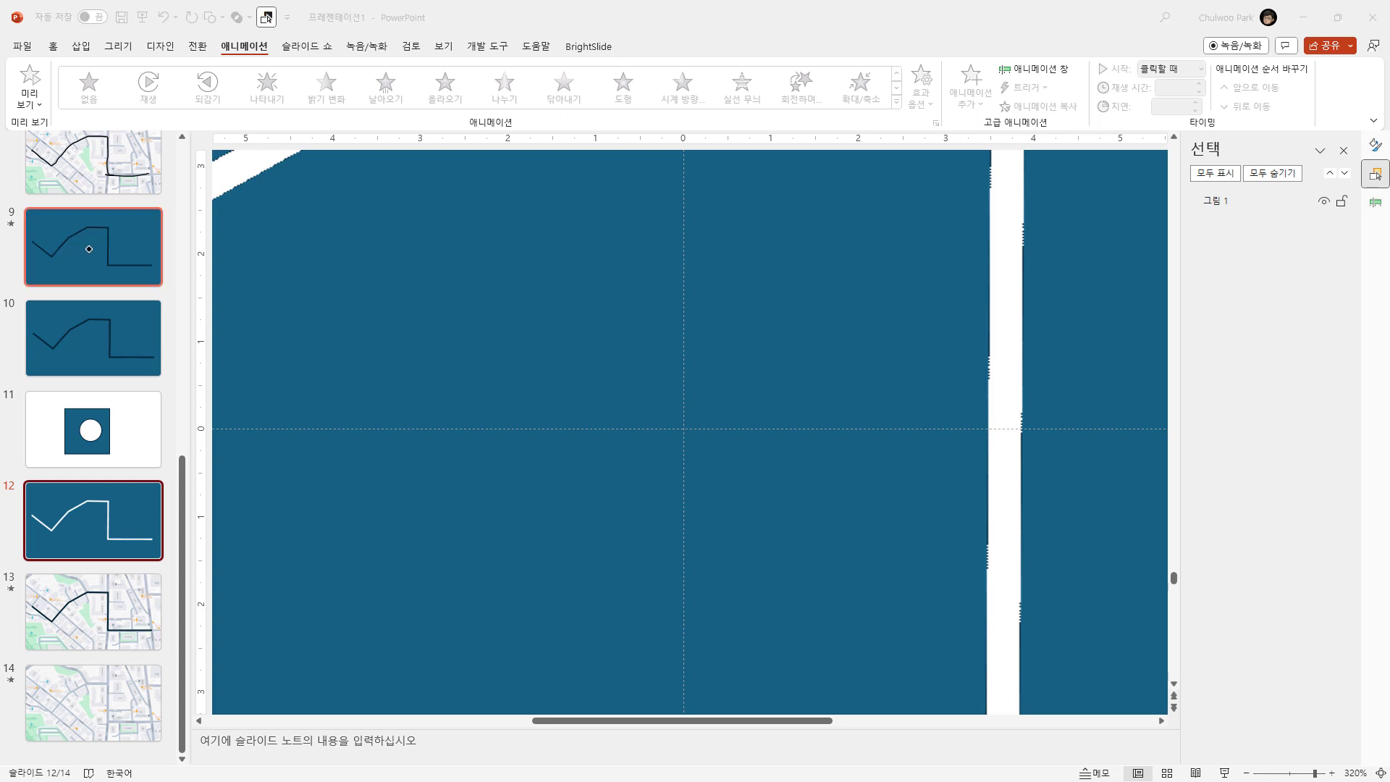
click(50, 242)
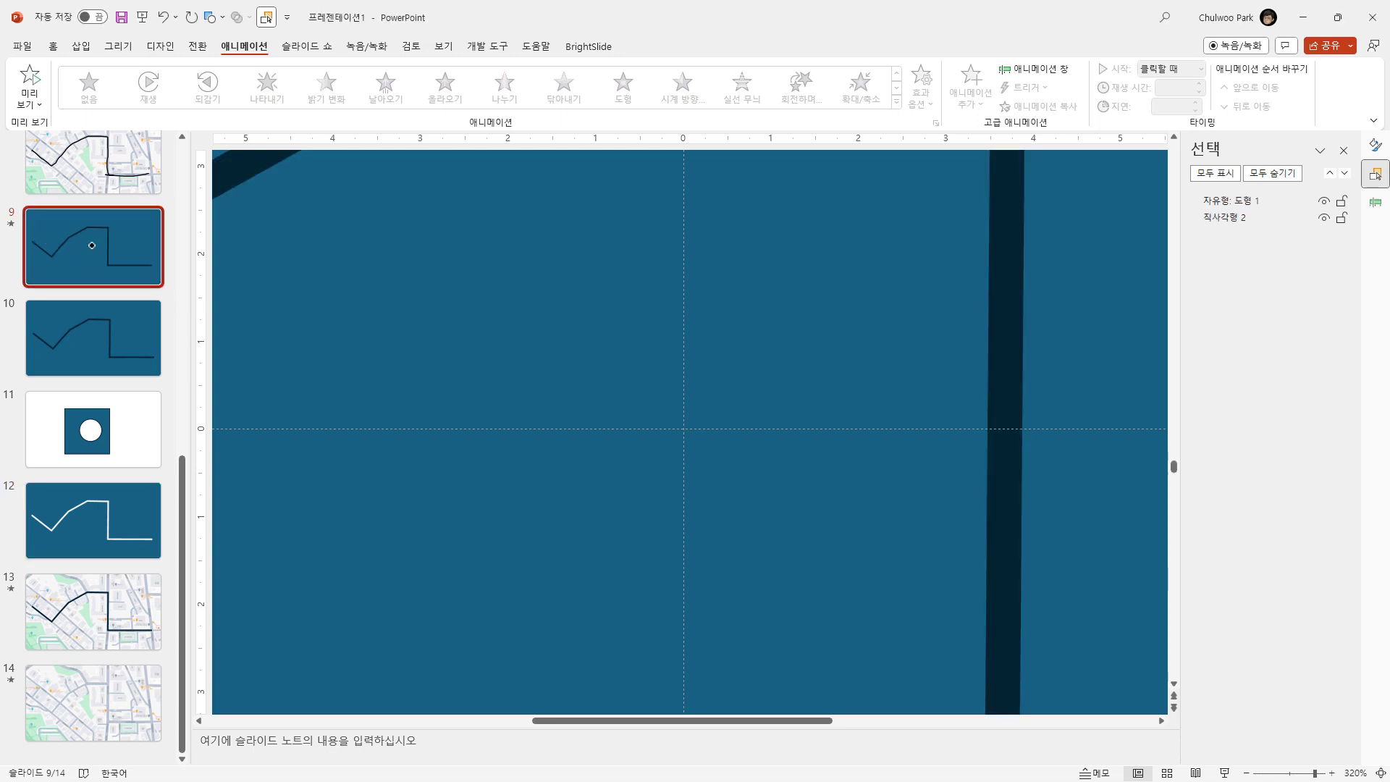
click(1381, 773)
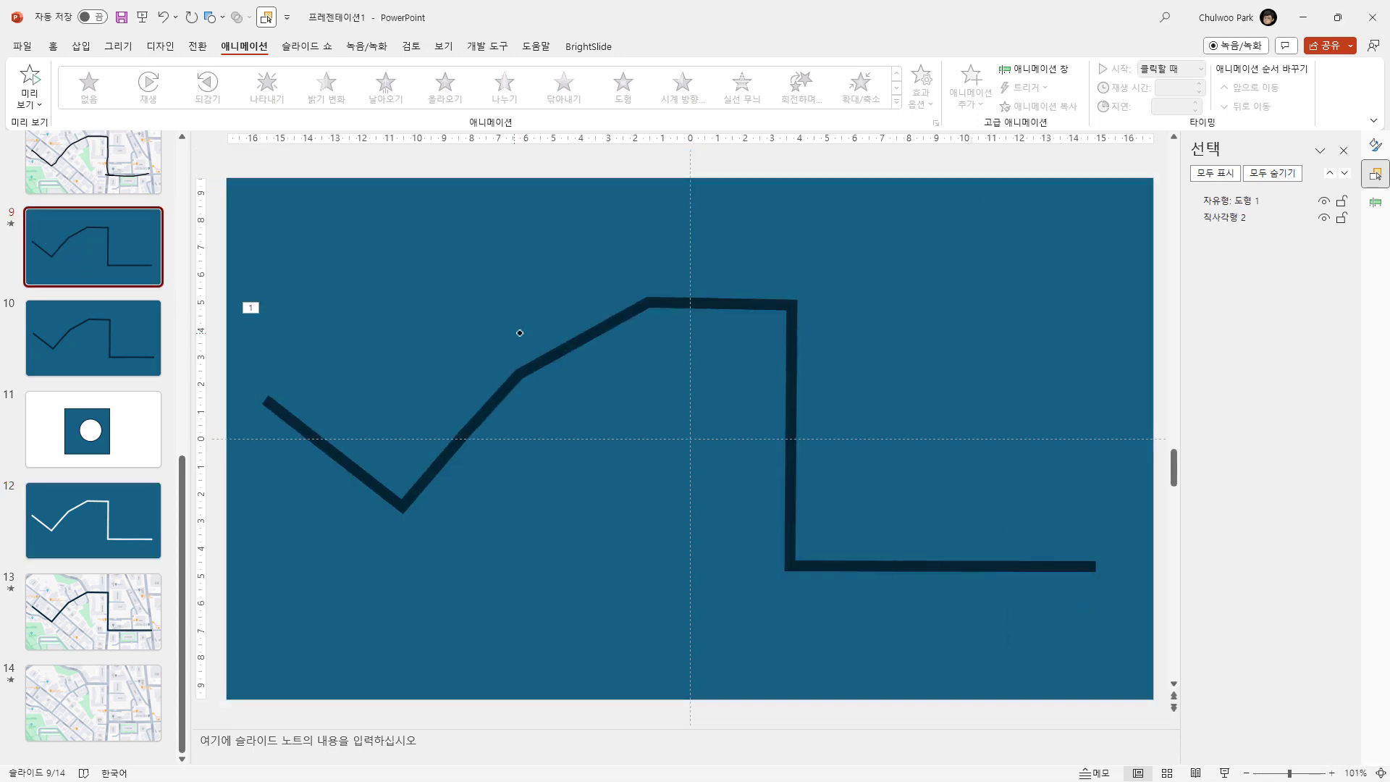
click(289, 506)
click(100, 710)
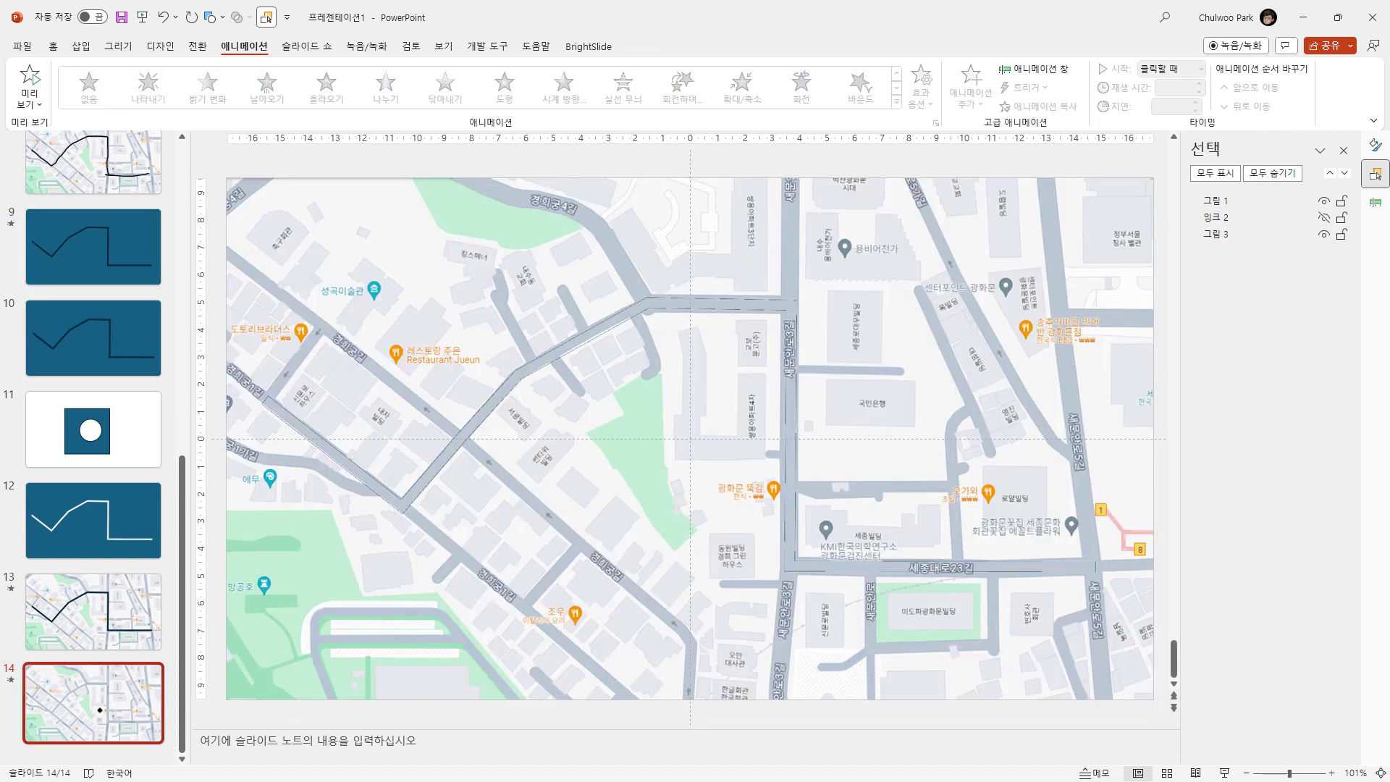
key(ctrl+m)
key(ctrl+v)
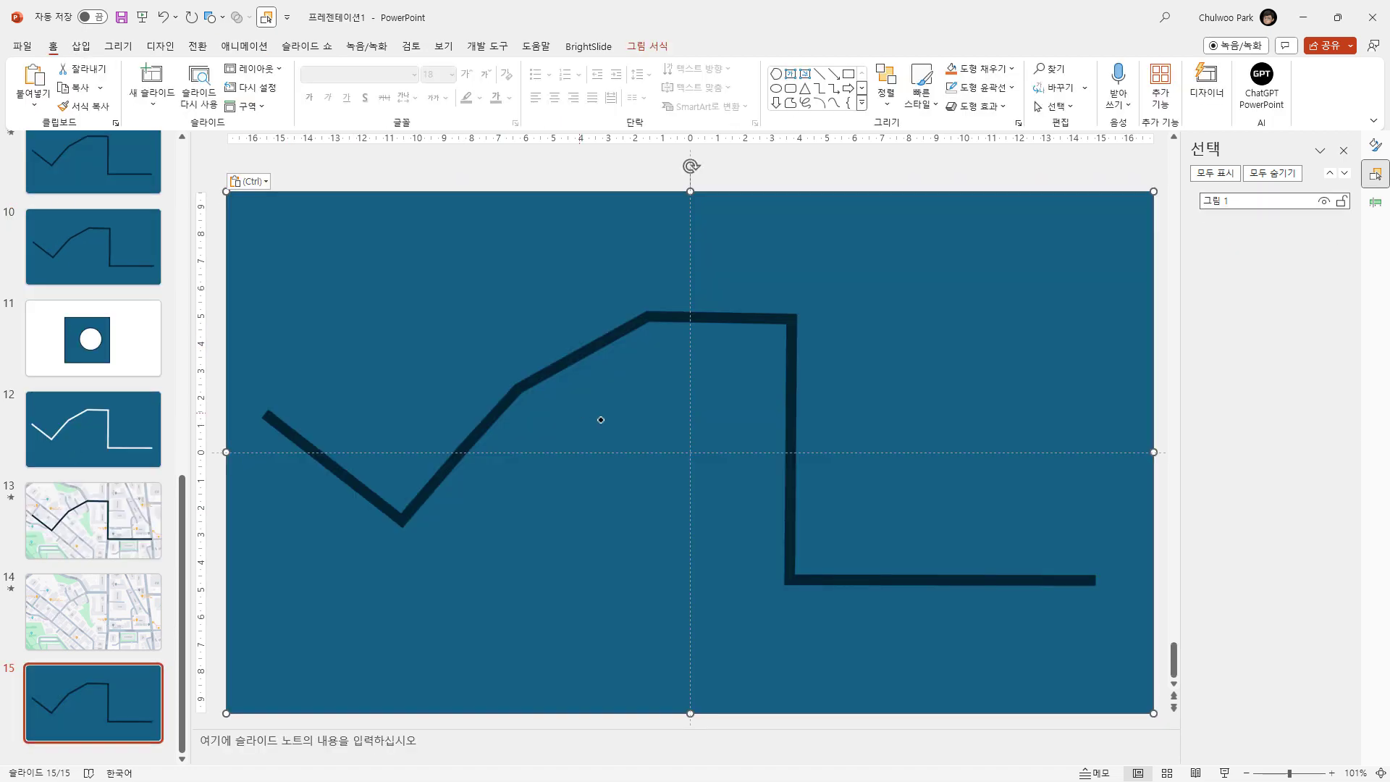
- Review the recolour and transparency options available for the pasted route picture without applying any
click(657, 47)
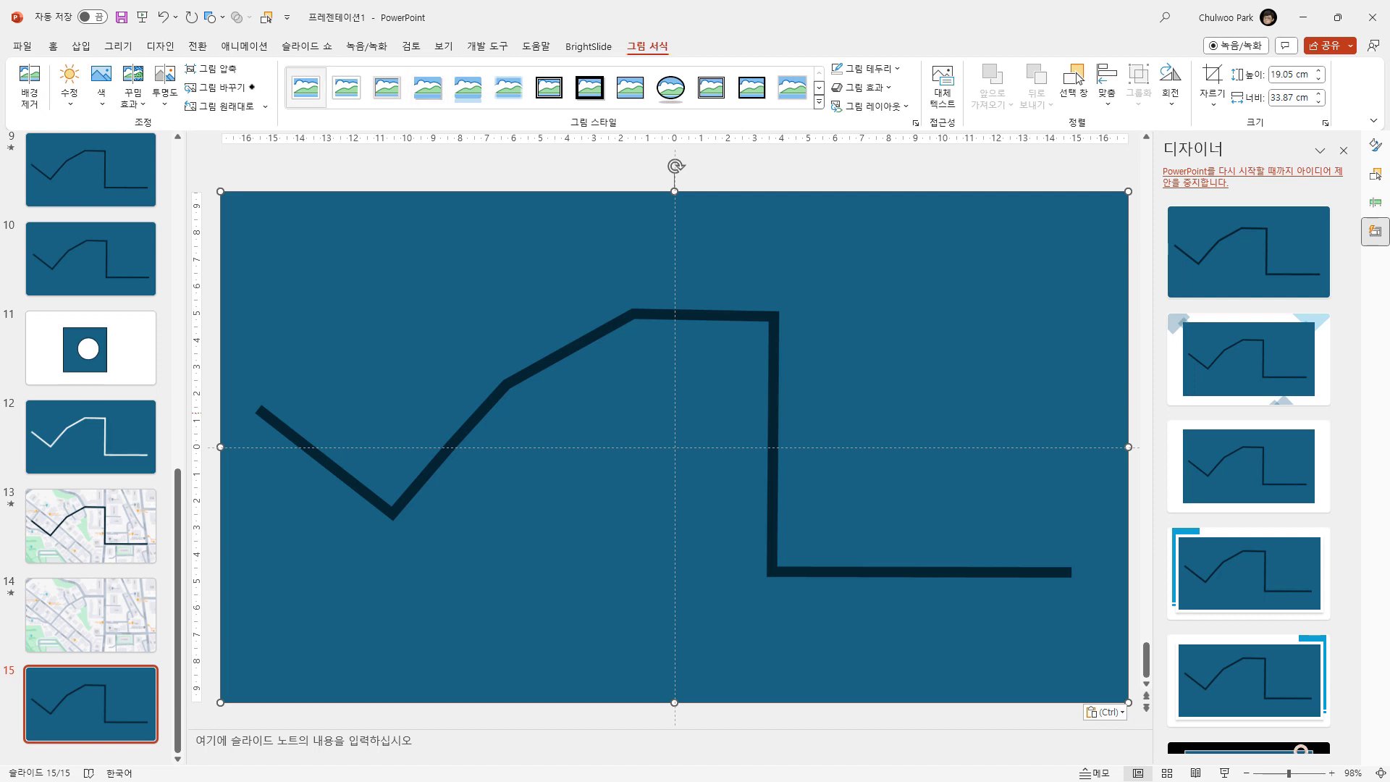
click(108, 99)
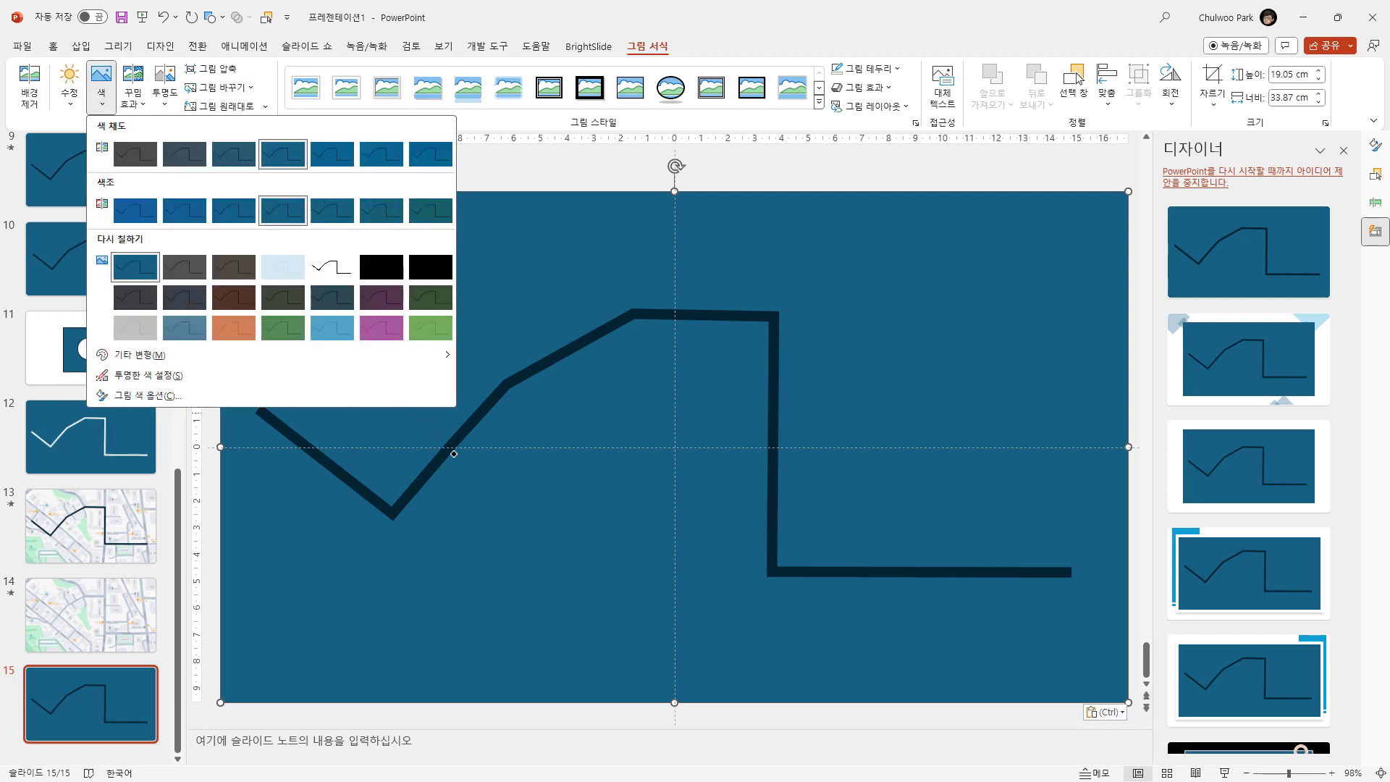
click(392, 555)
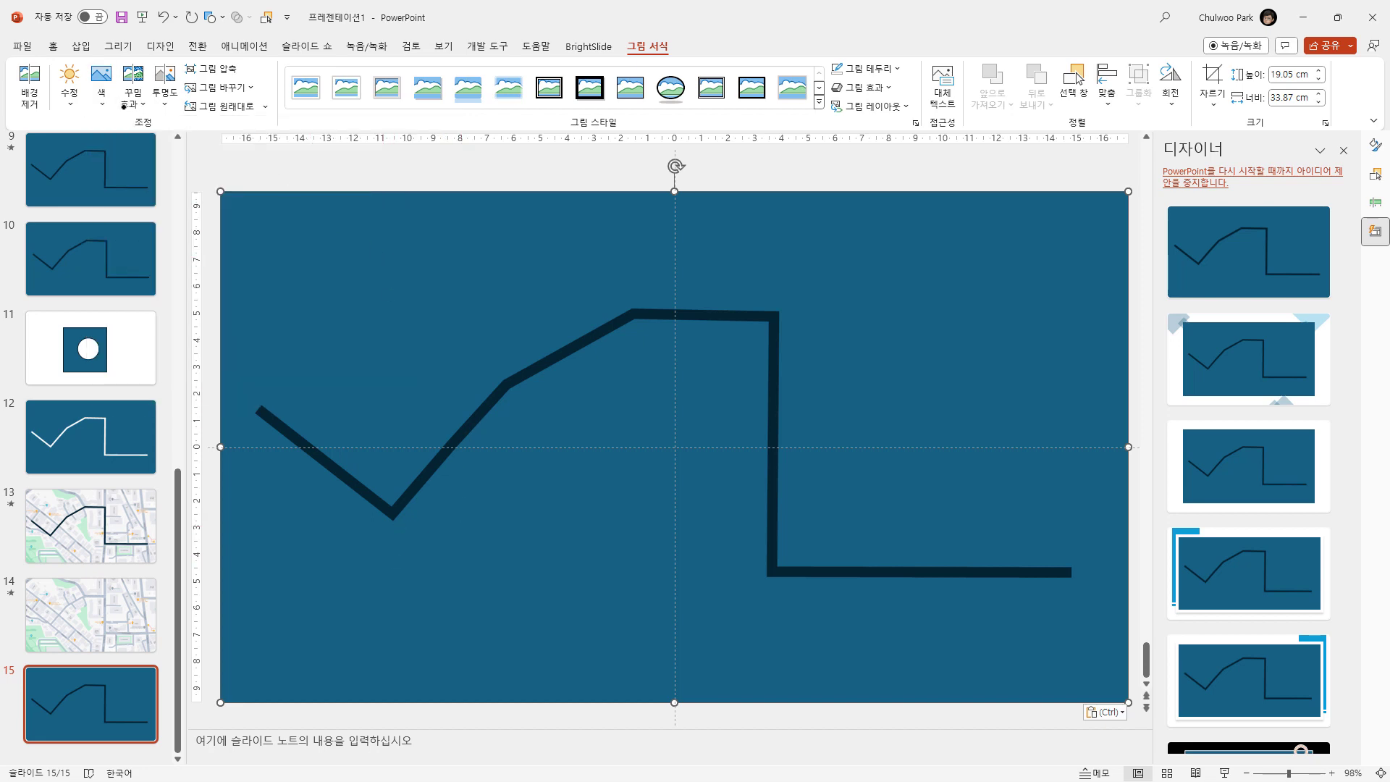
- Start background removal on slide 15's route picture and mark parts of the dark route line as areas to remove
click(29, 81)
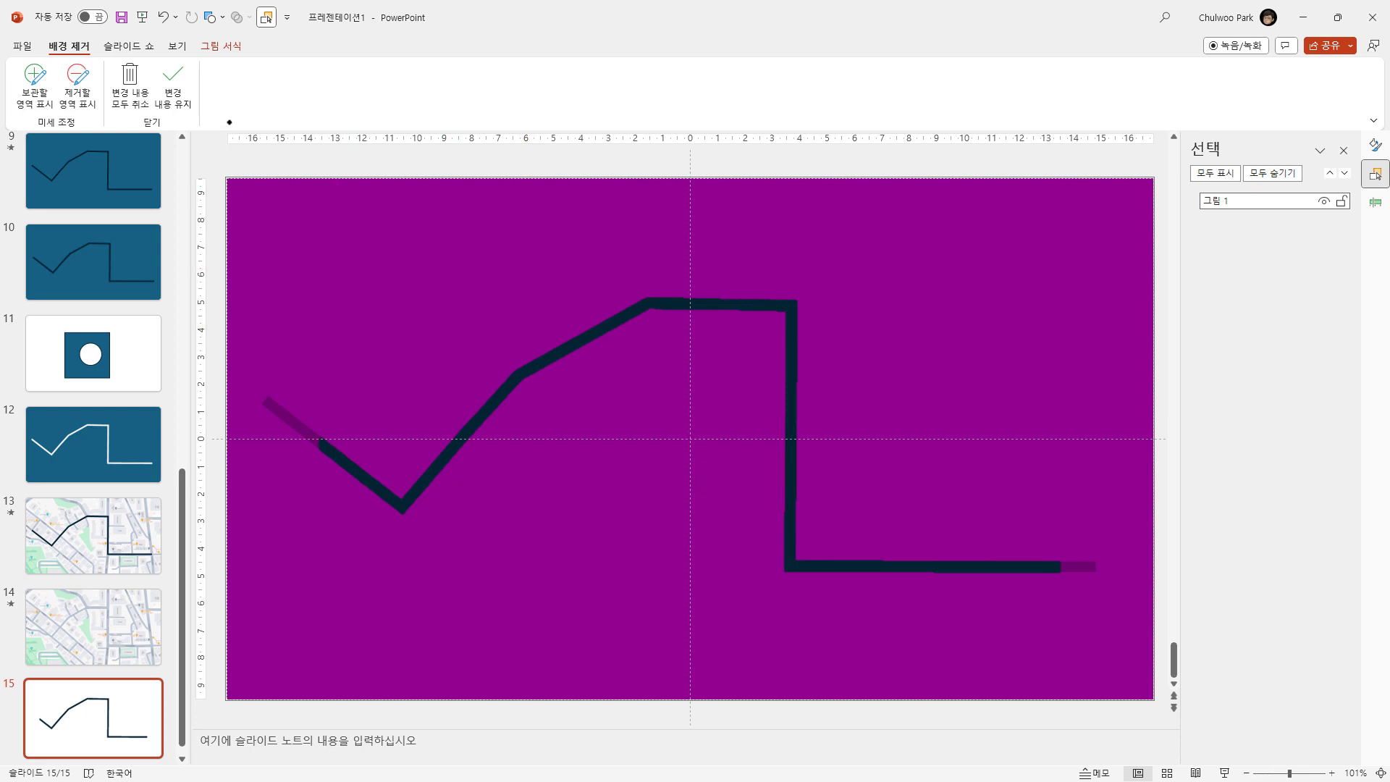
click(71, 74)
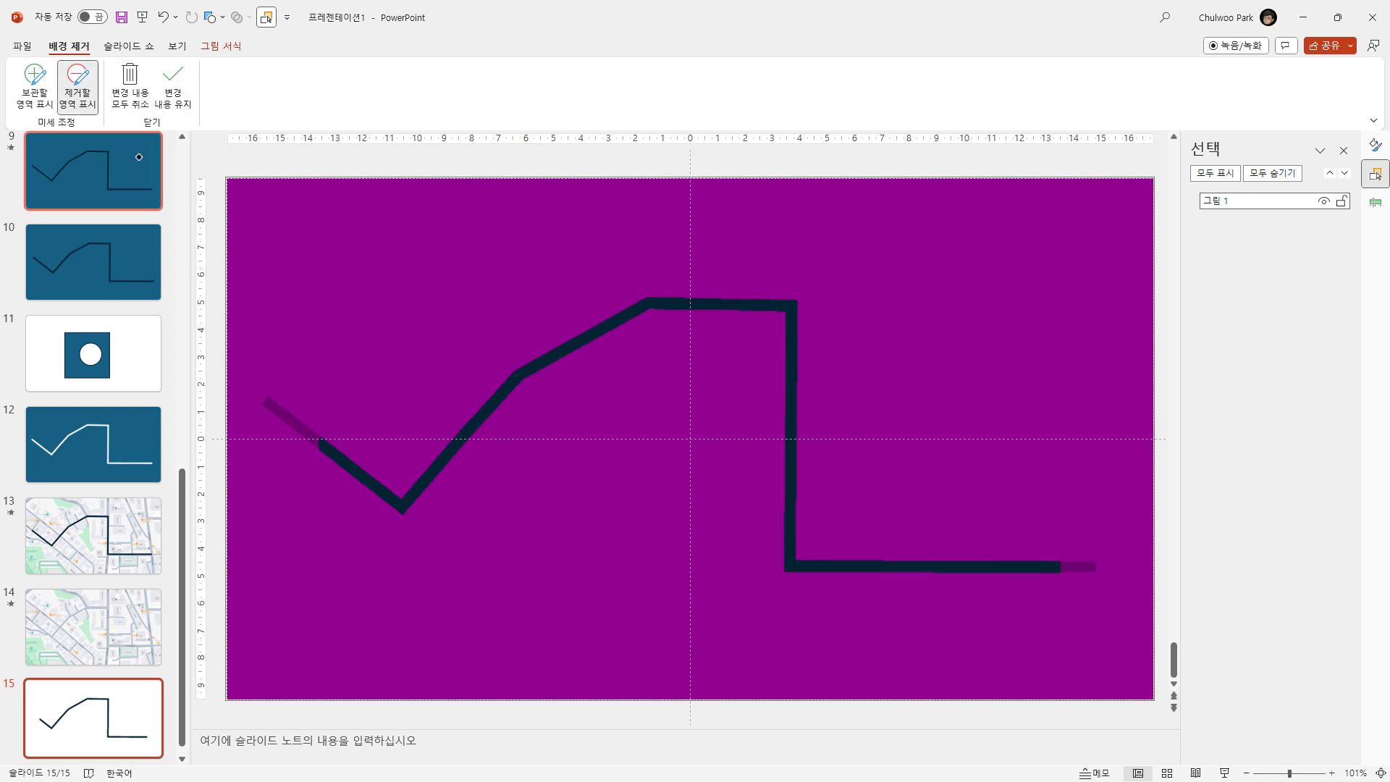
drag(417, 485, 429, 474)
drag(668, 302, 694, 303)
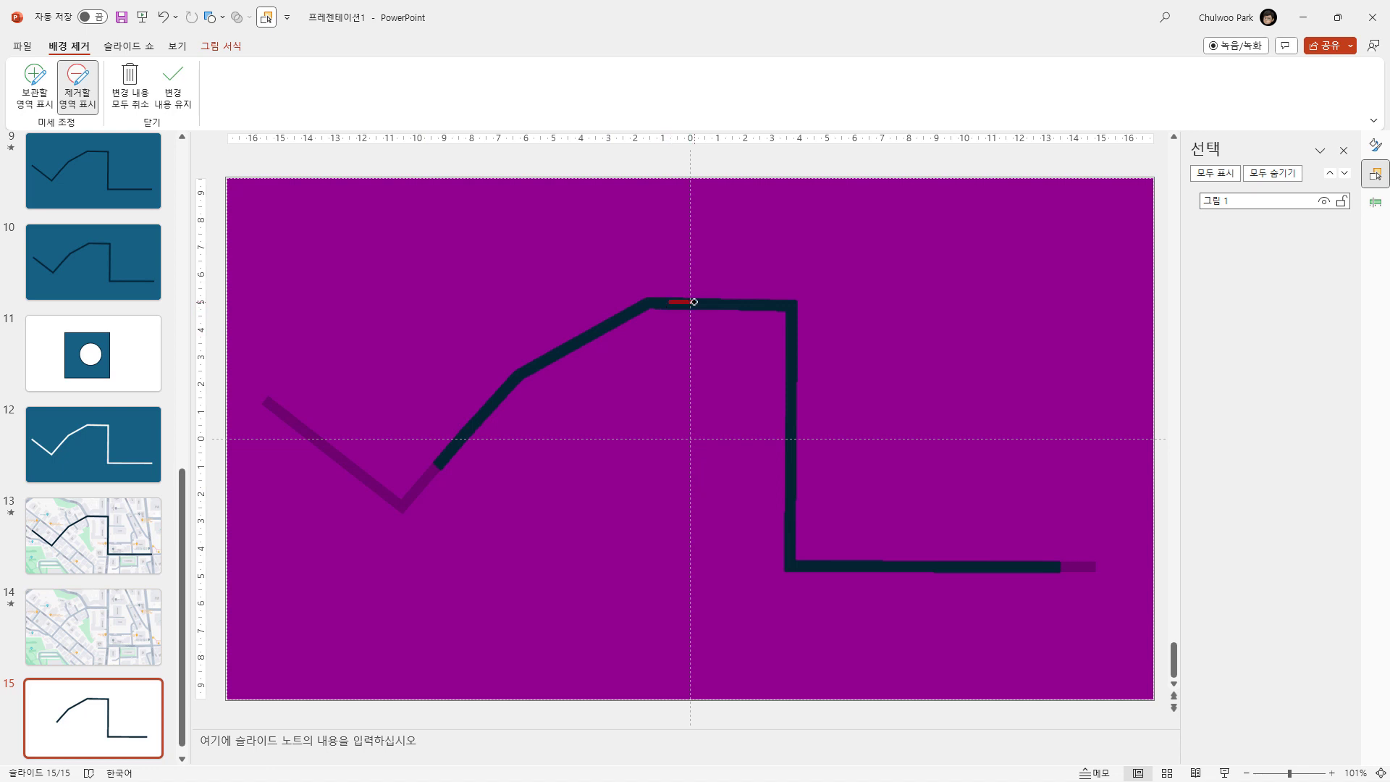
- Mark the blue areas on both sides of the route as areas to keep with several strokes across the picture
click(34, 80)
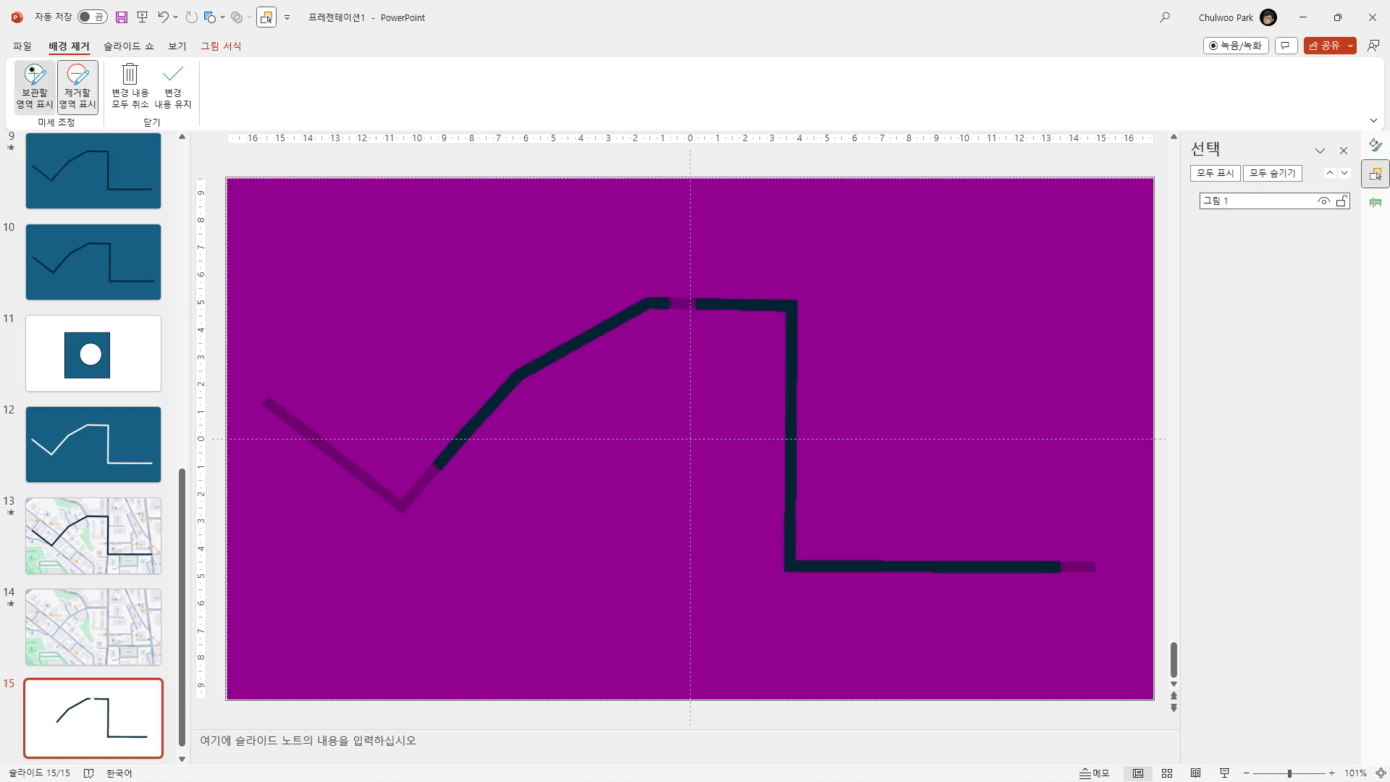
drag(399, 275, 341, 342)
drag(567, 471, 506, 570)
drag(334, 546, 311, 598)
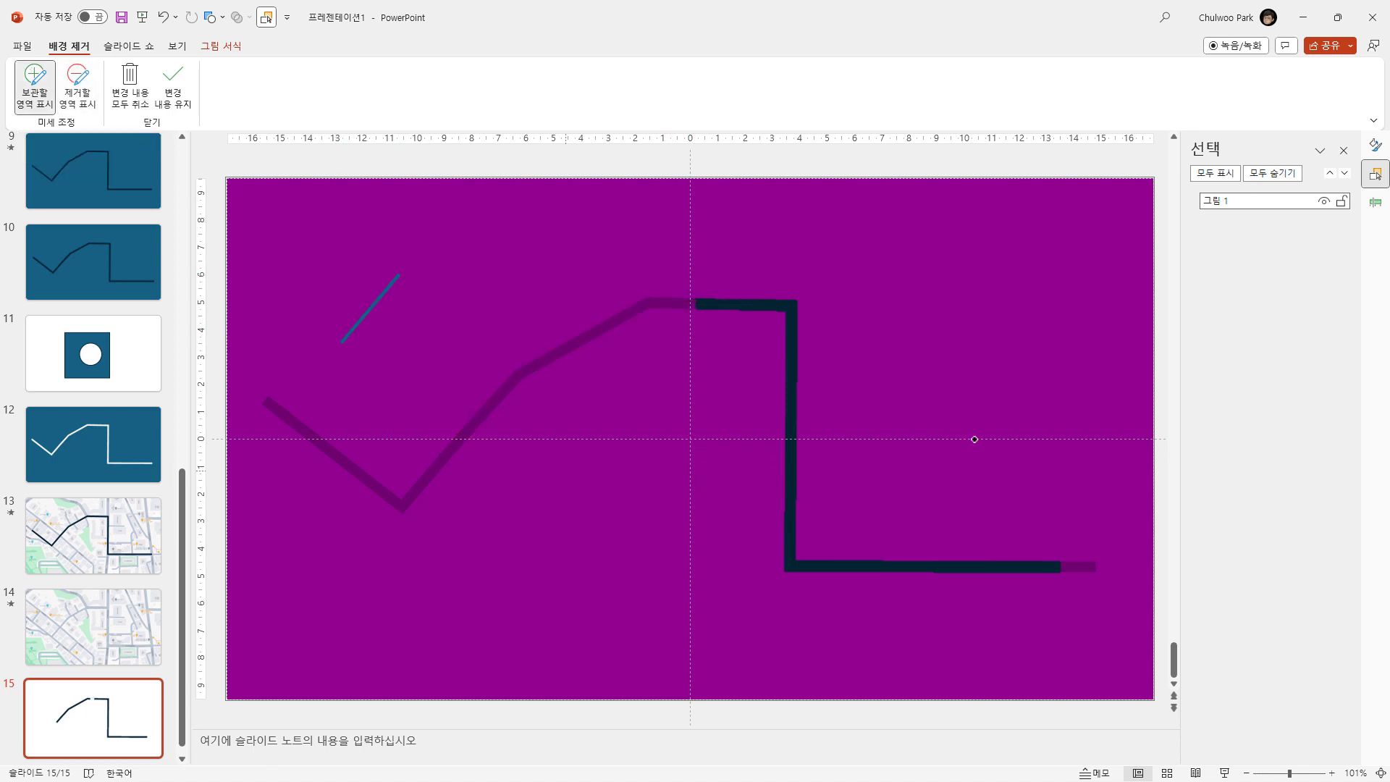
drag(950, 317, 1117, 424)
drag(1090, 652, 718, 633)
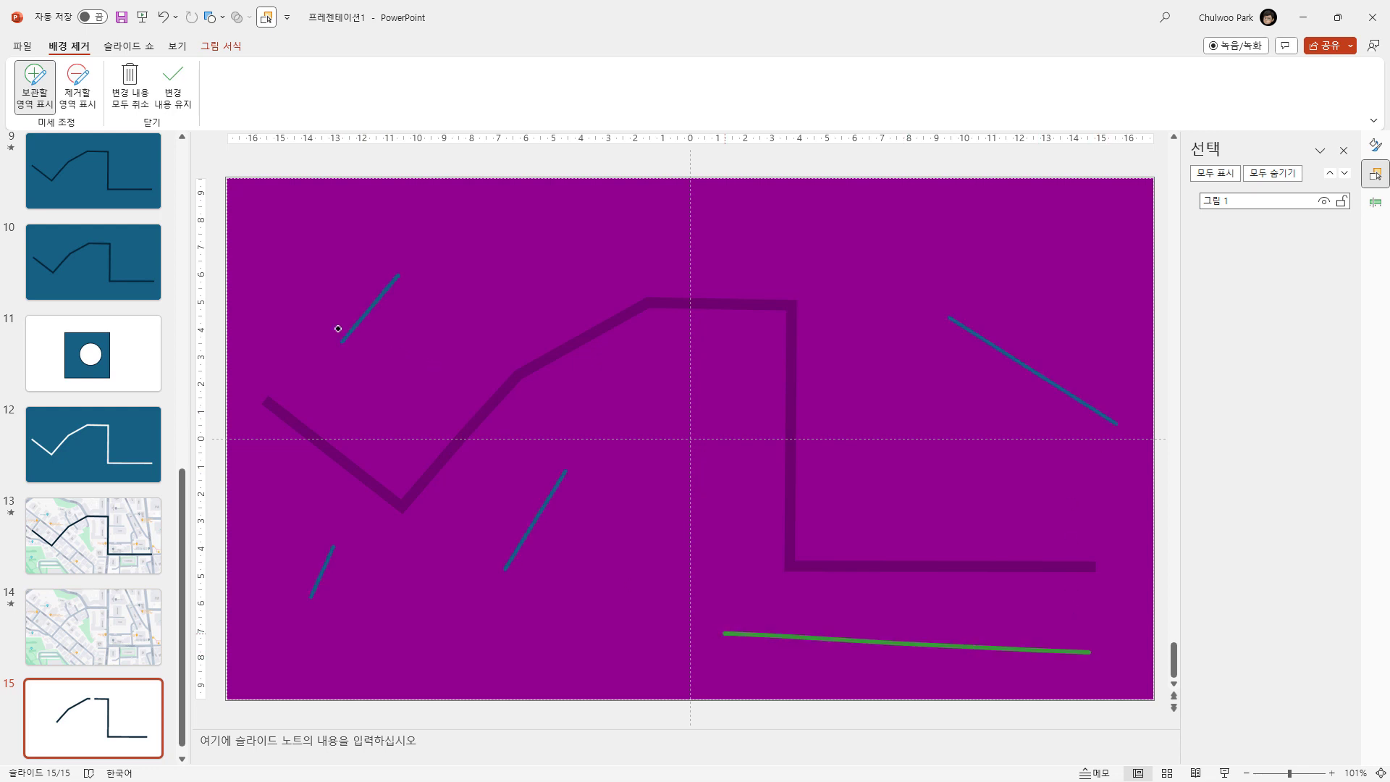
drag(306, 264, 431, 359)
- Mark the route's first segment for removal and the remaining blue background for keeping, and apply the background removal
click(78, 87)
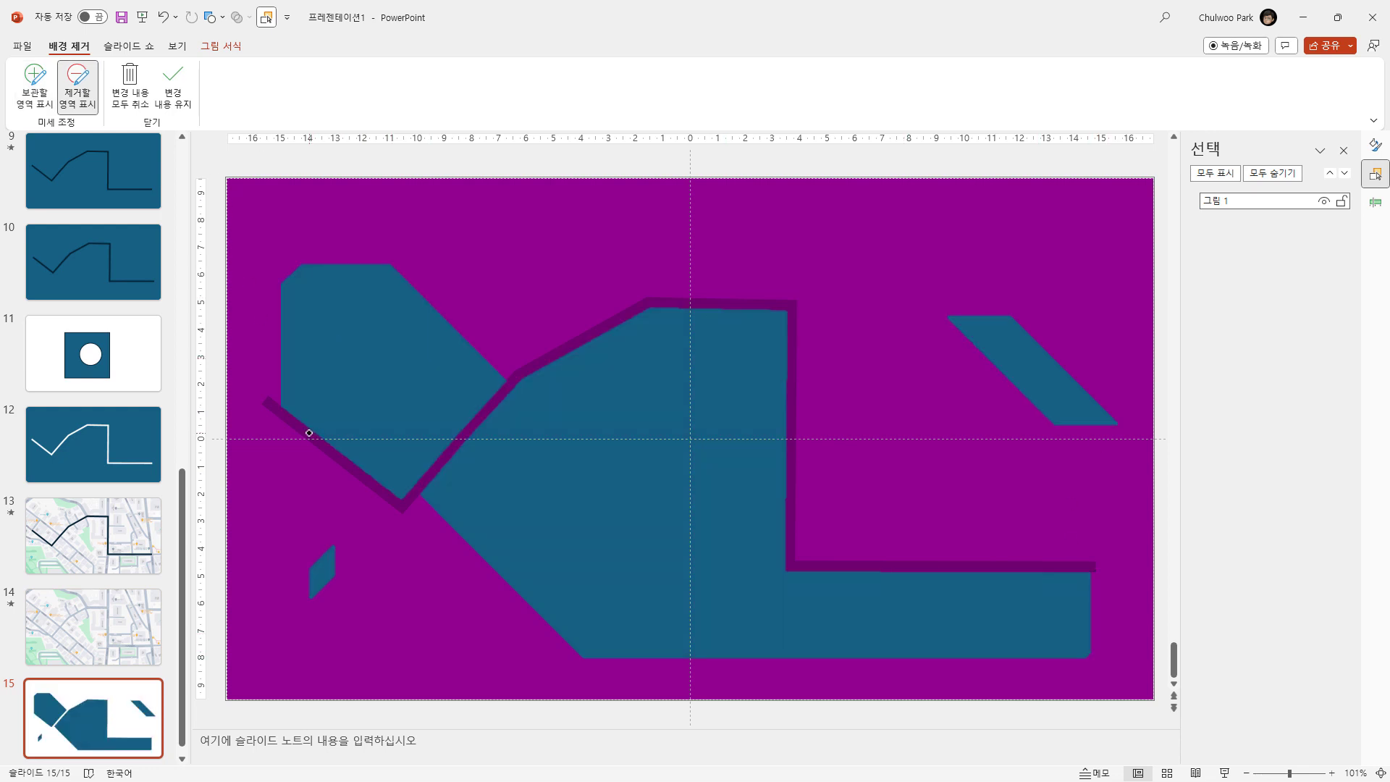
drag(307, 433, 329, 449)
click(35, 87)
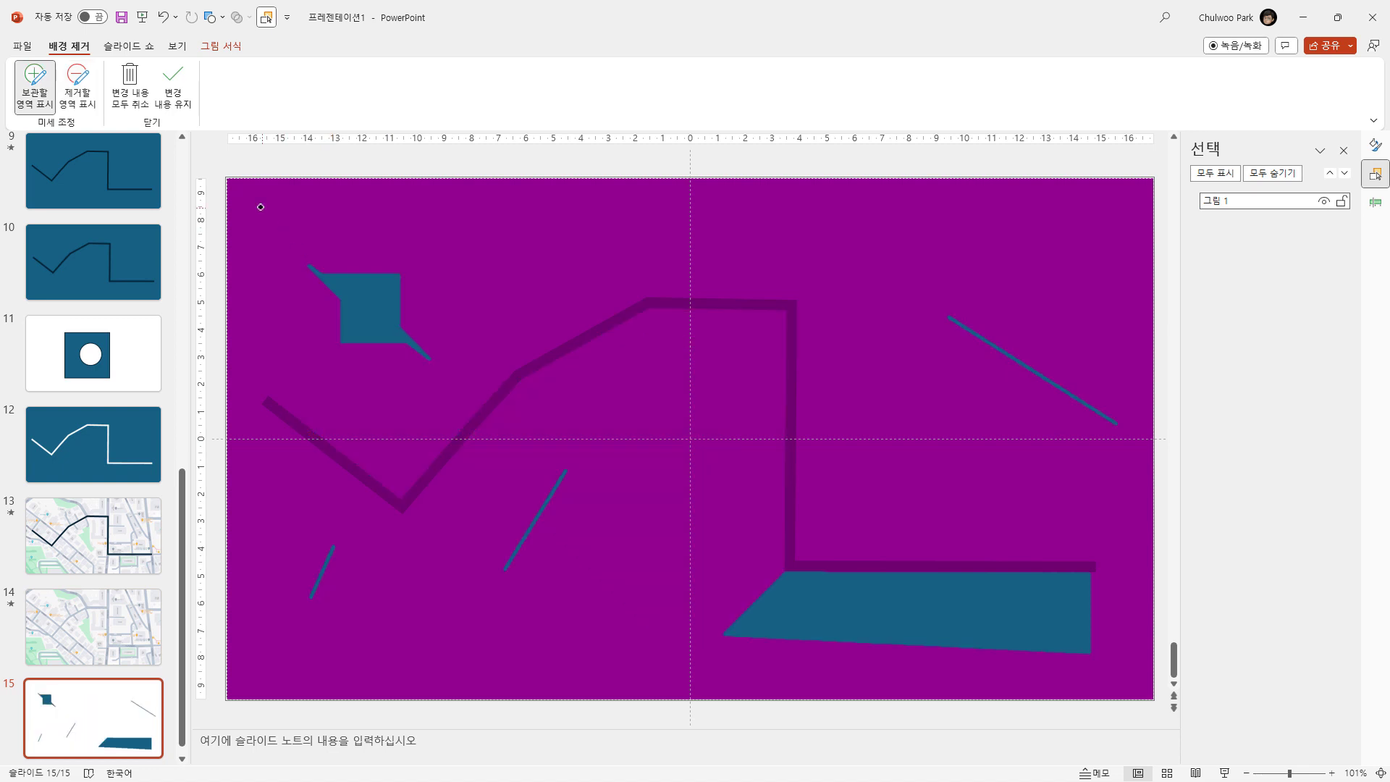
mouse_move(257, 207)
mouse_down()
mouse_move(241, 354)
mouse_move(255, 526)
mouse_up()
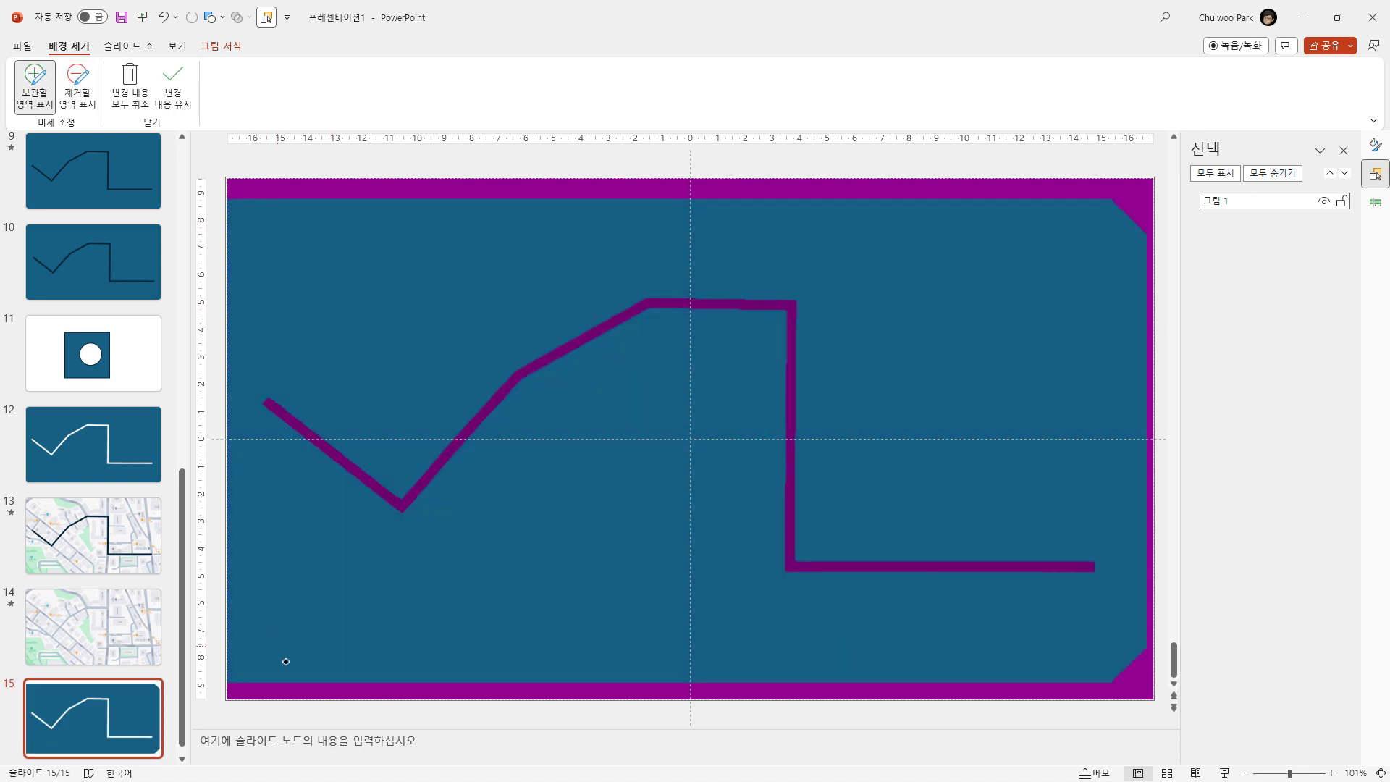
drag(277, 644, 294, 678)
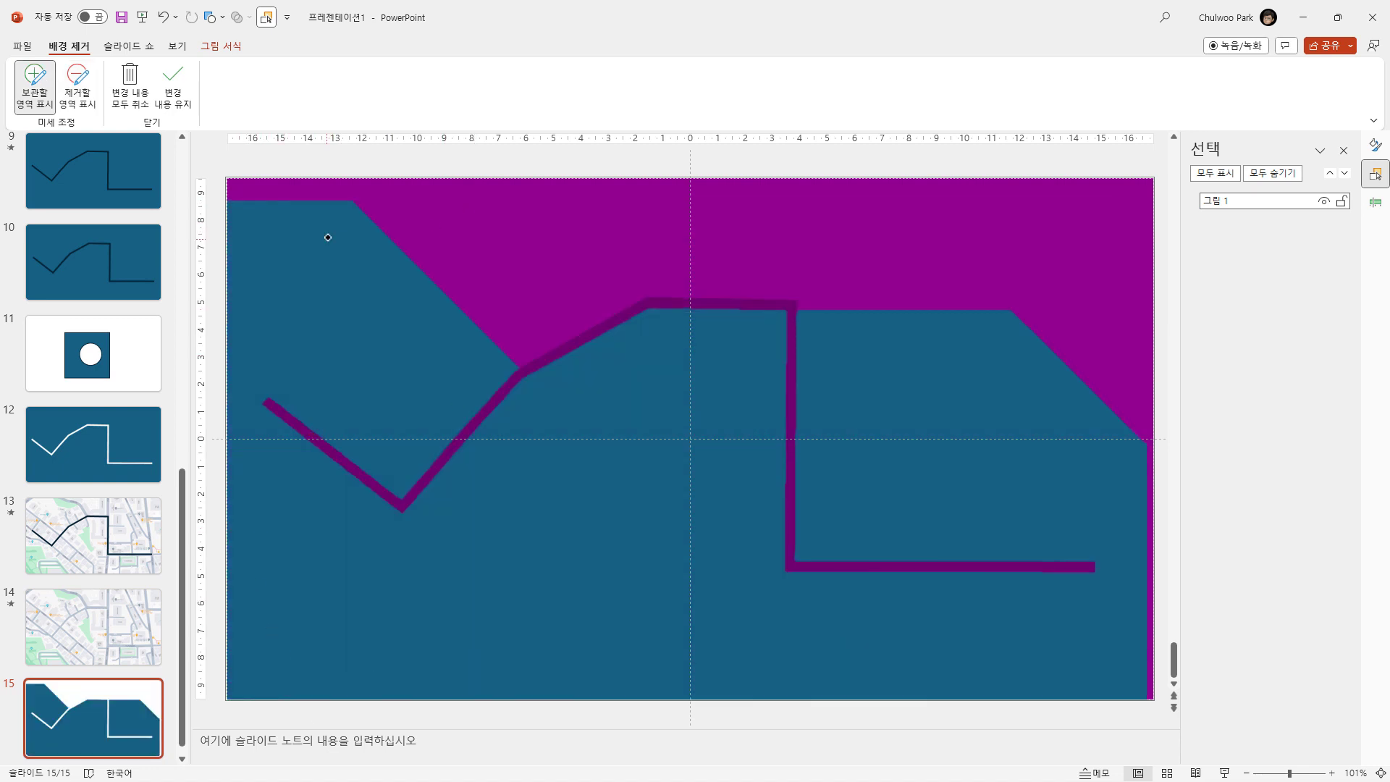
drag(326, 239, 589, 171)
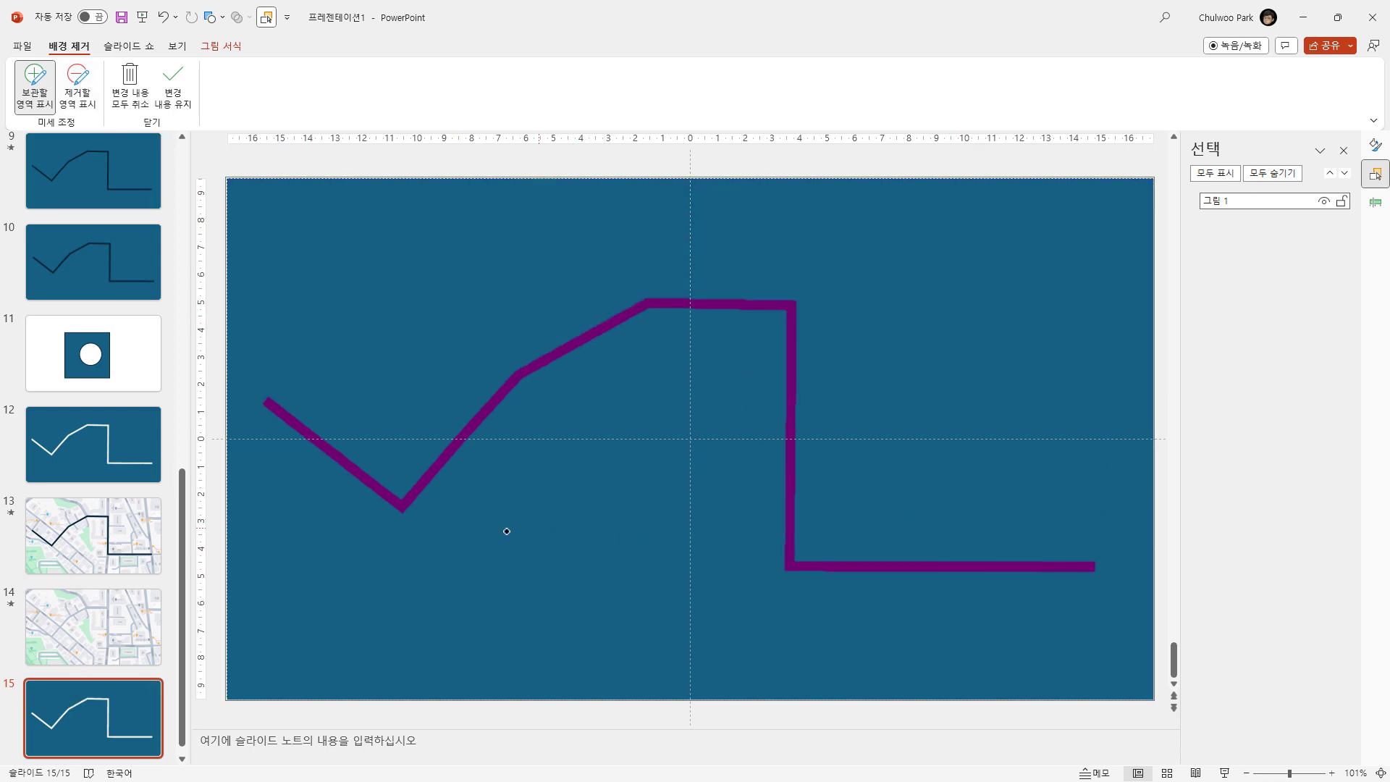
click(172, 93)
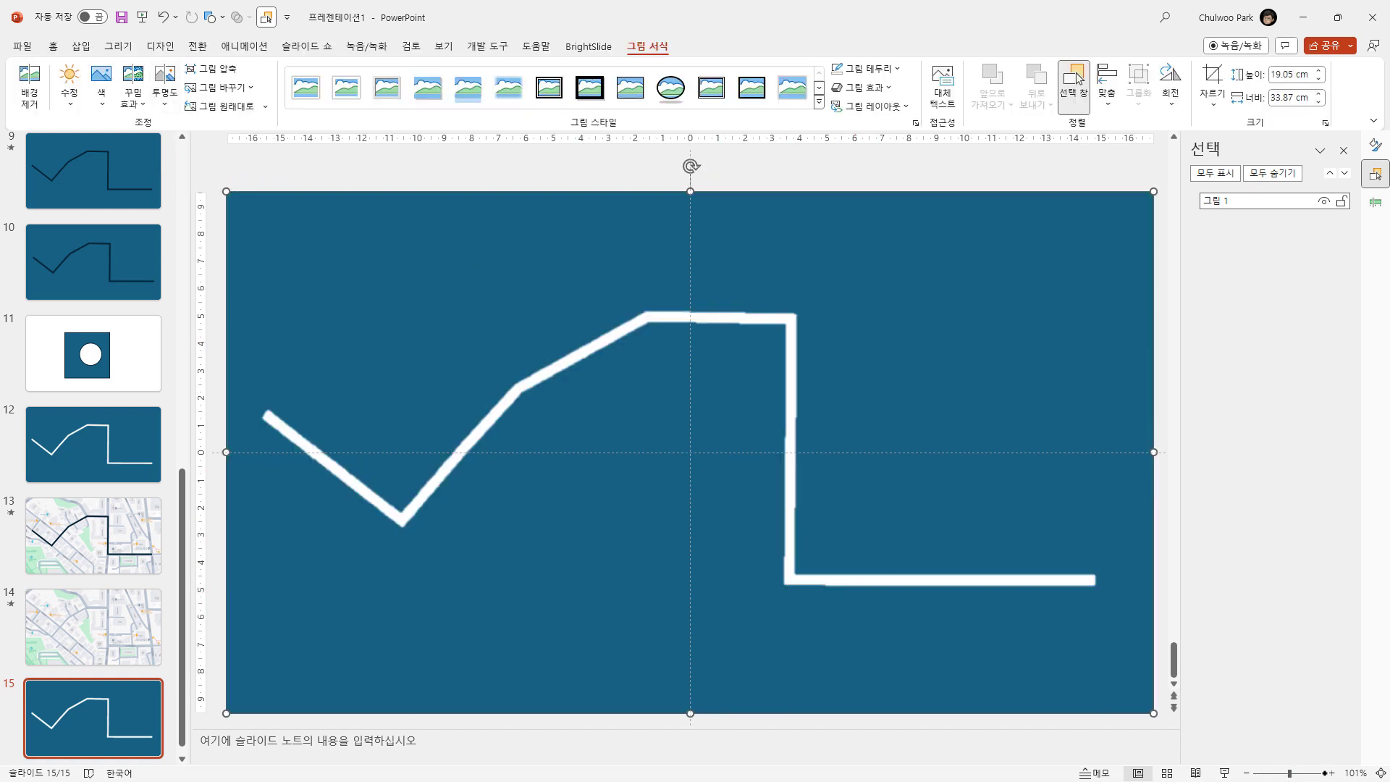
click(1304, 773)
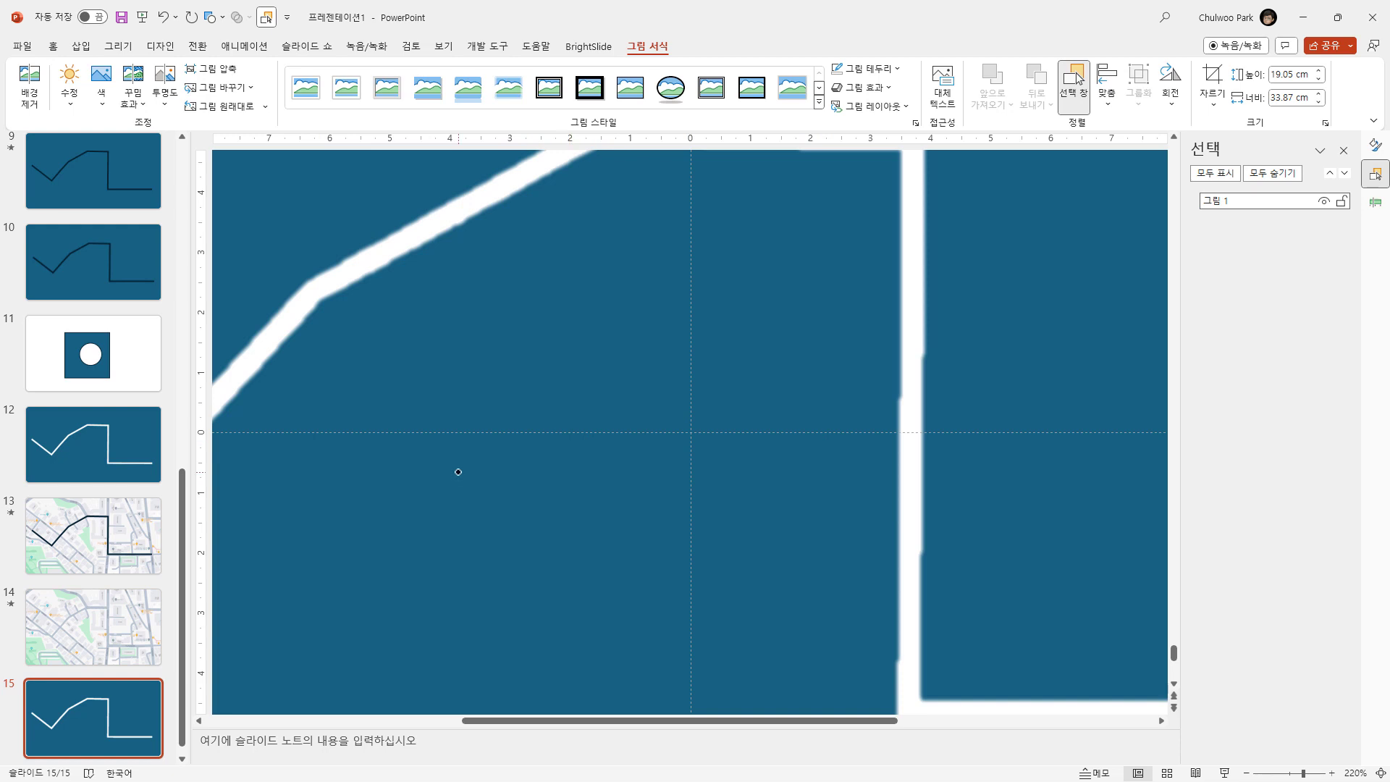
- Copy the map and route line from slide 13 and paste them as one picture on a new slide after slide 15
click(39, 542)
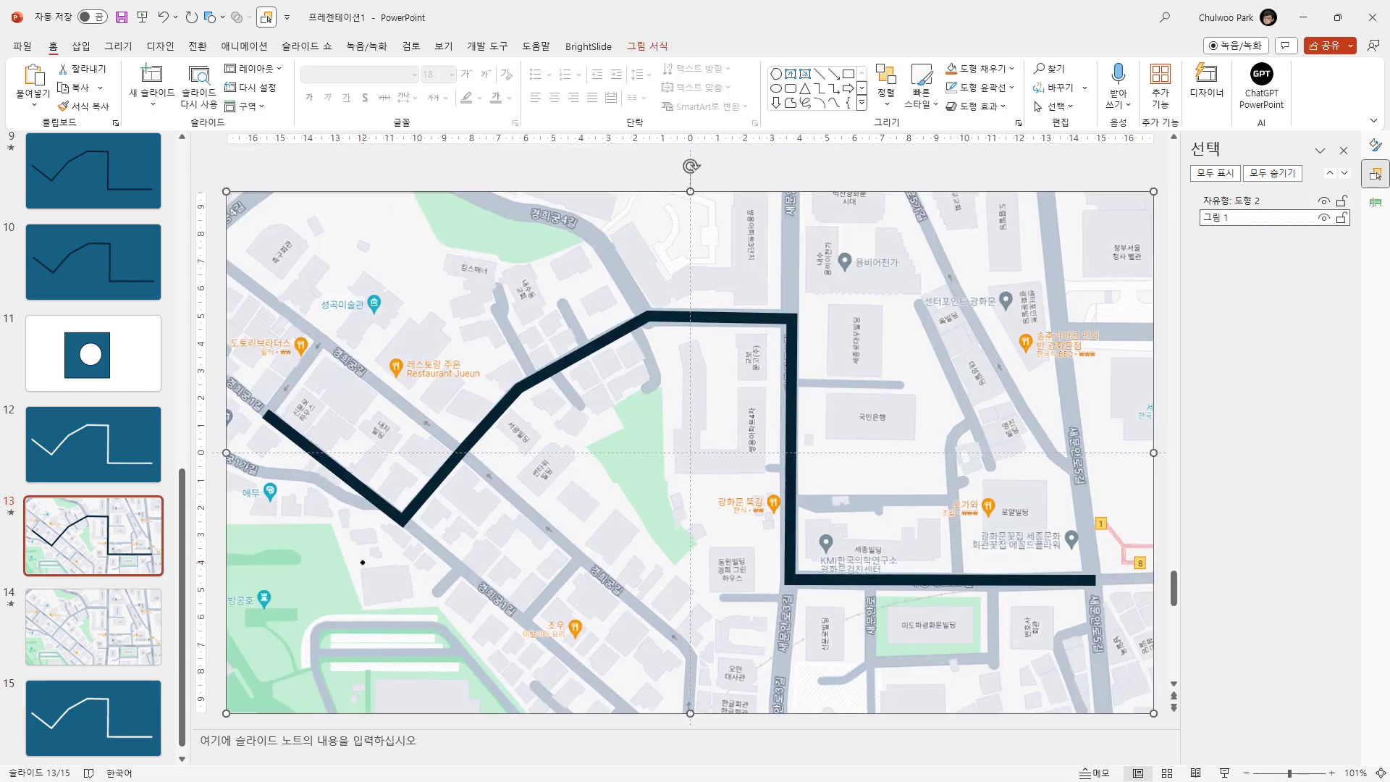
key(ctrl+a)
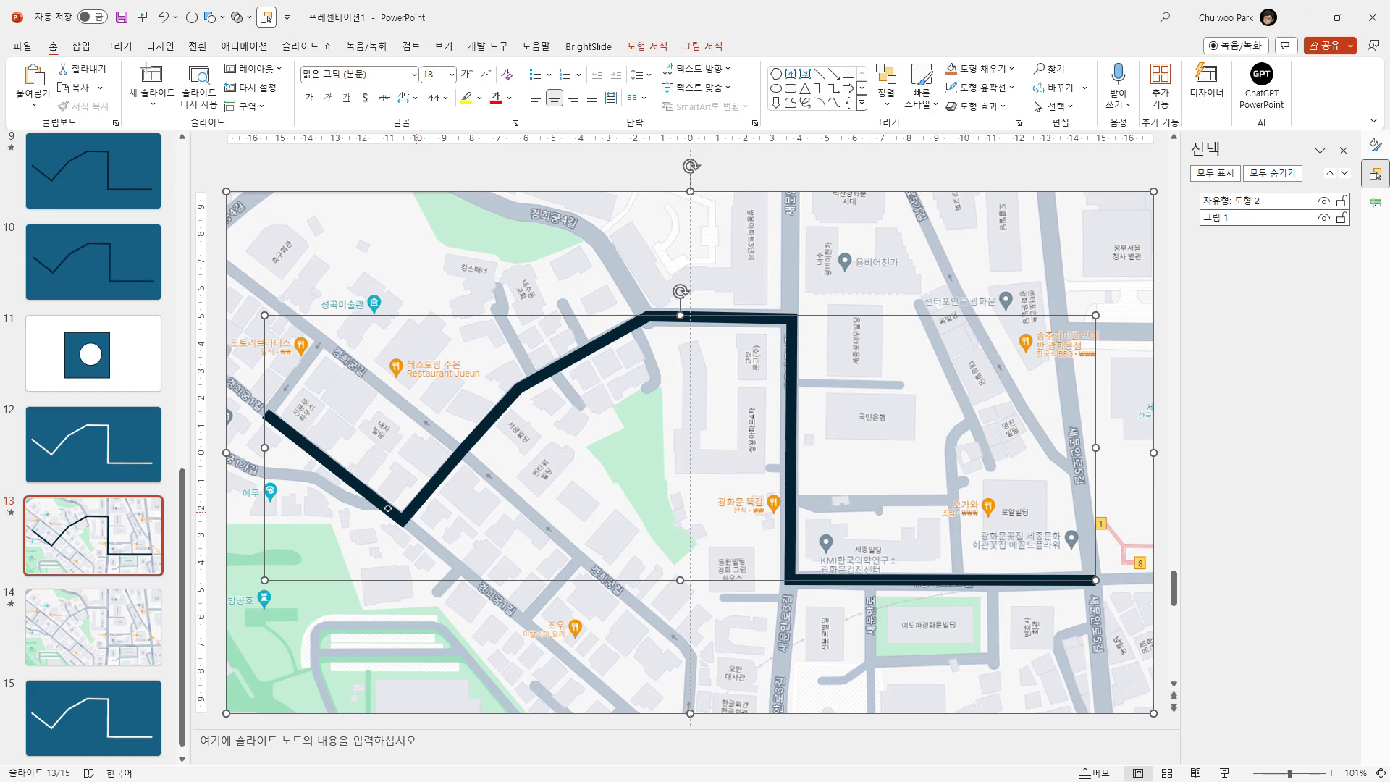
drag(182, 715, 183, 727)
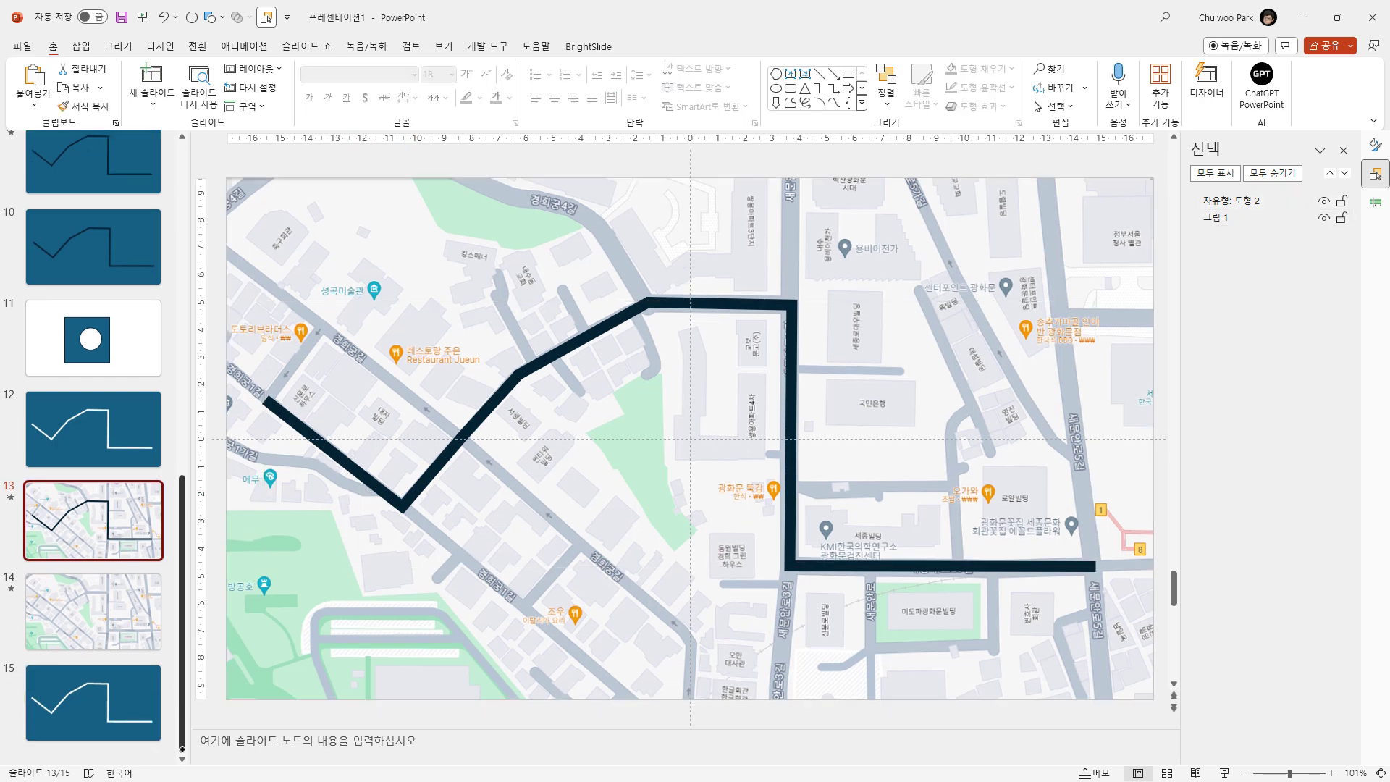
right_click(113, 756)
click(165, 704)
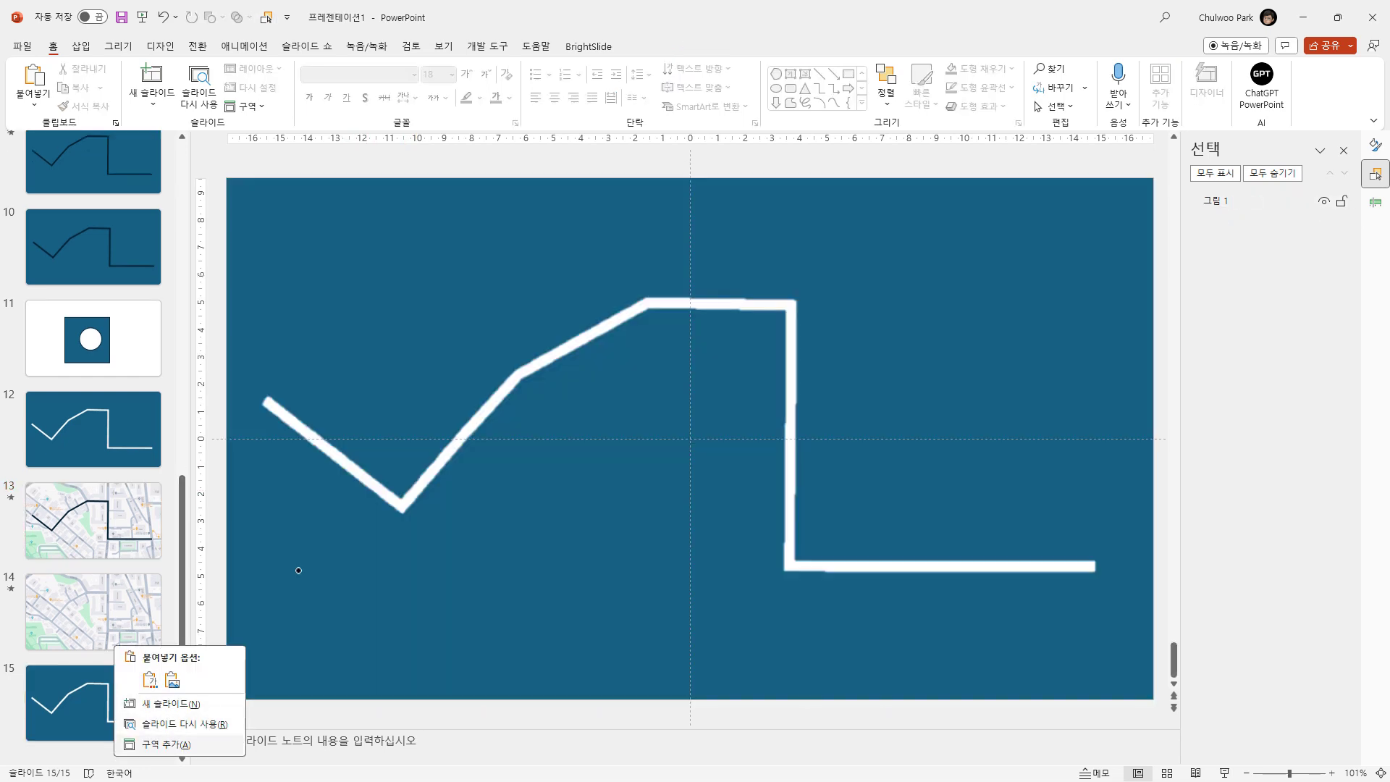
click(34, 75)
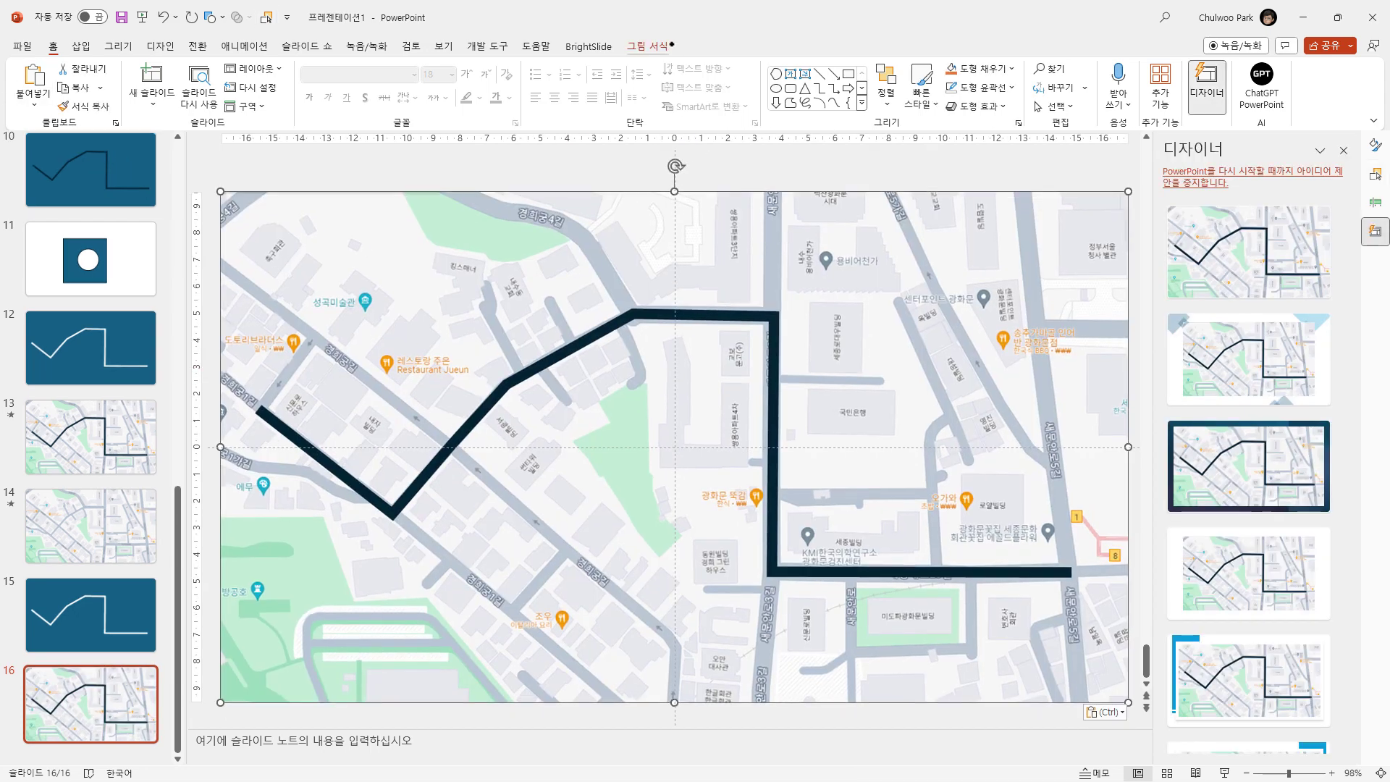
- Start background removal on slide 16's map picture and mark the dark route line as an area to remove
click(29, 85)
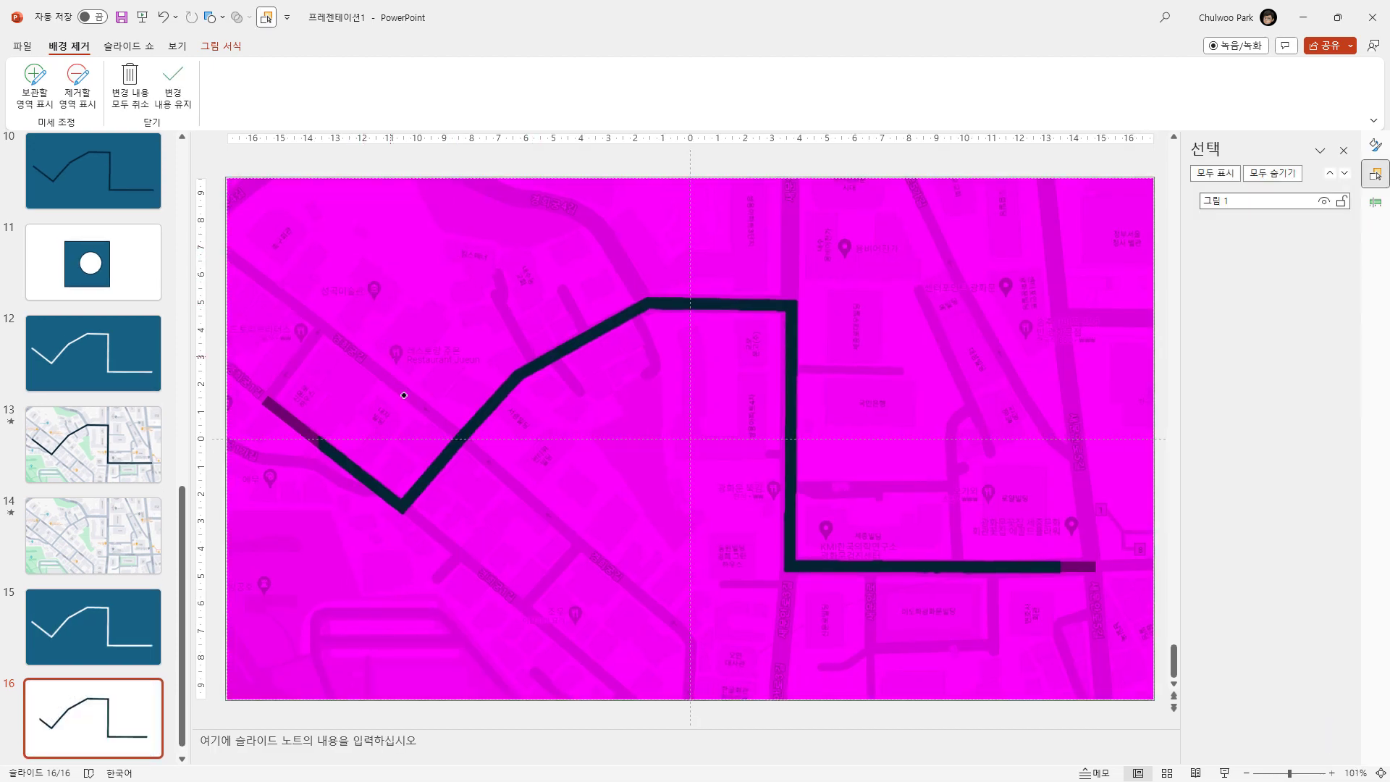
click(77, 75)
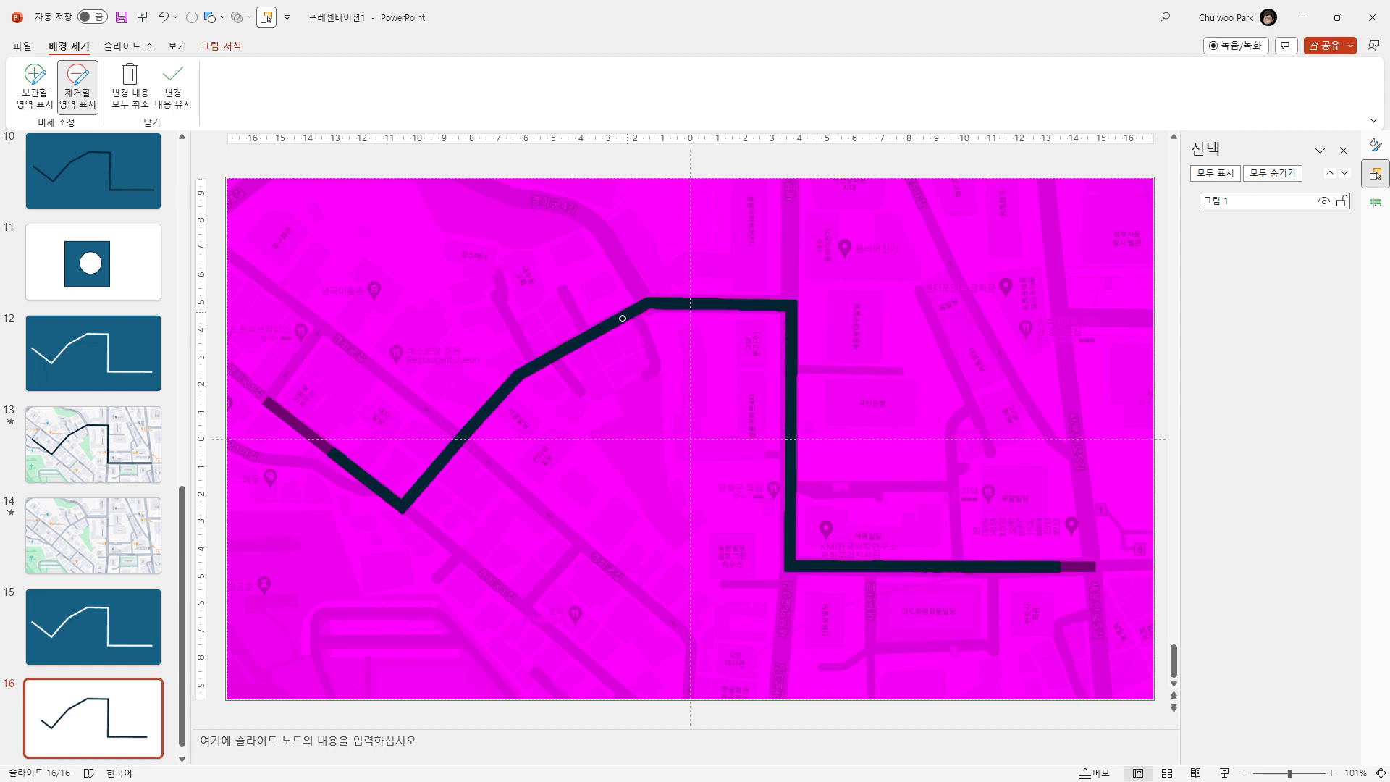
drag(627, 315, 640, 304)
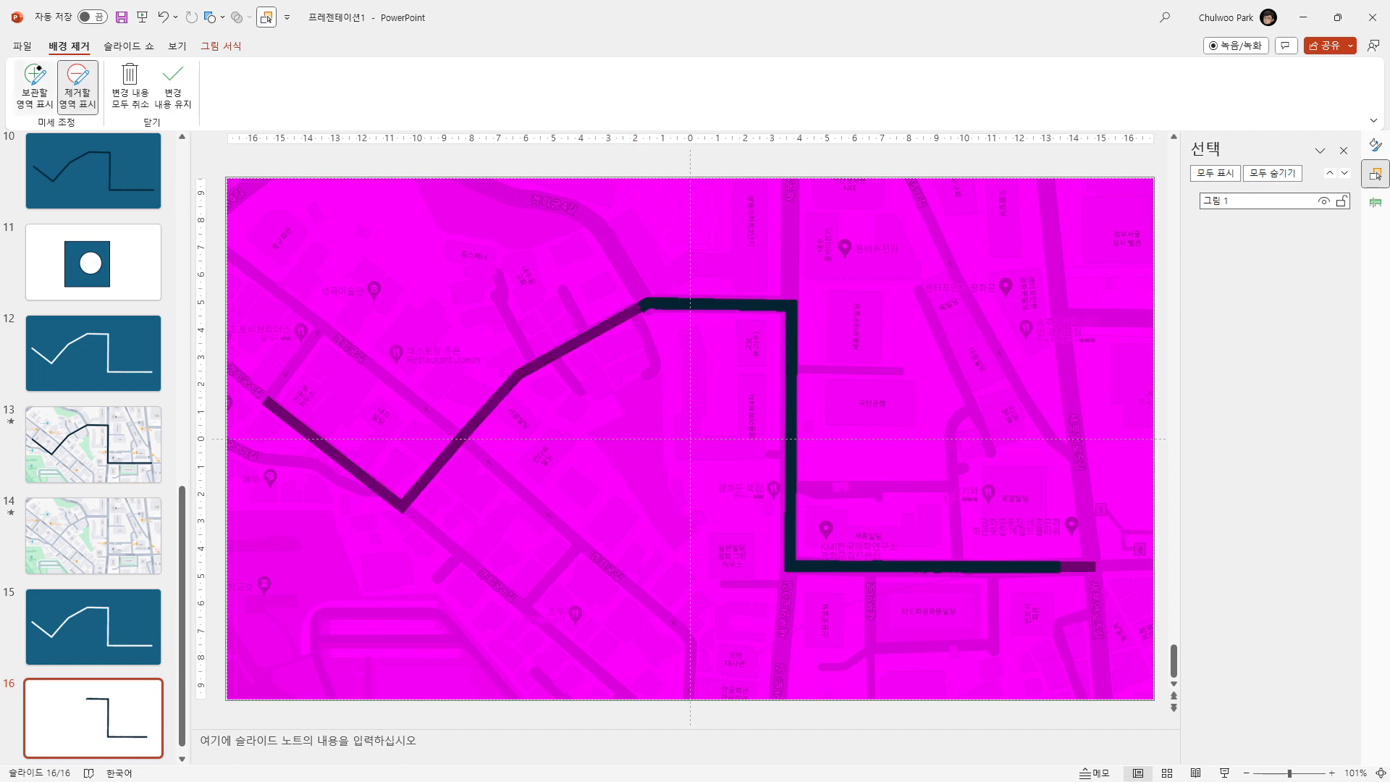
- Mark the map areas all around the route as areas to keep and apply the background removal
click(34, 79)
drag(267, 246, 246, 486)
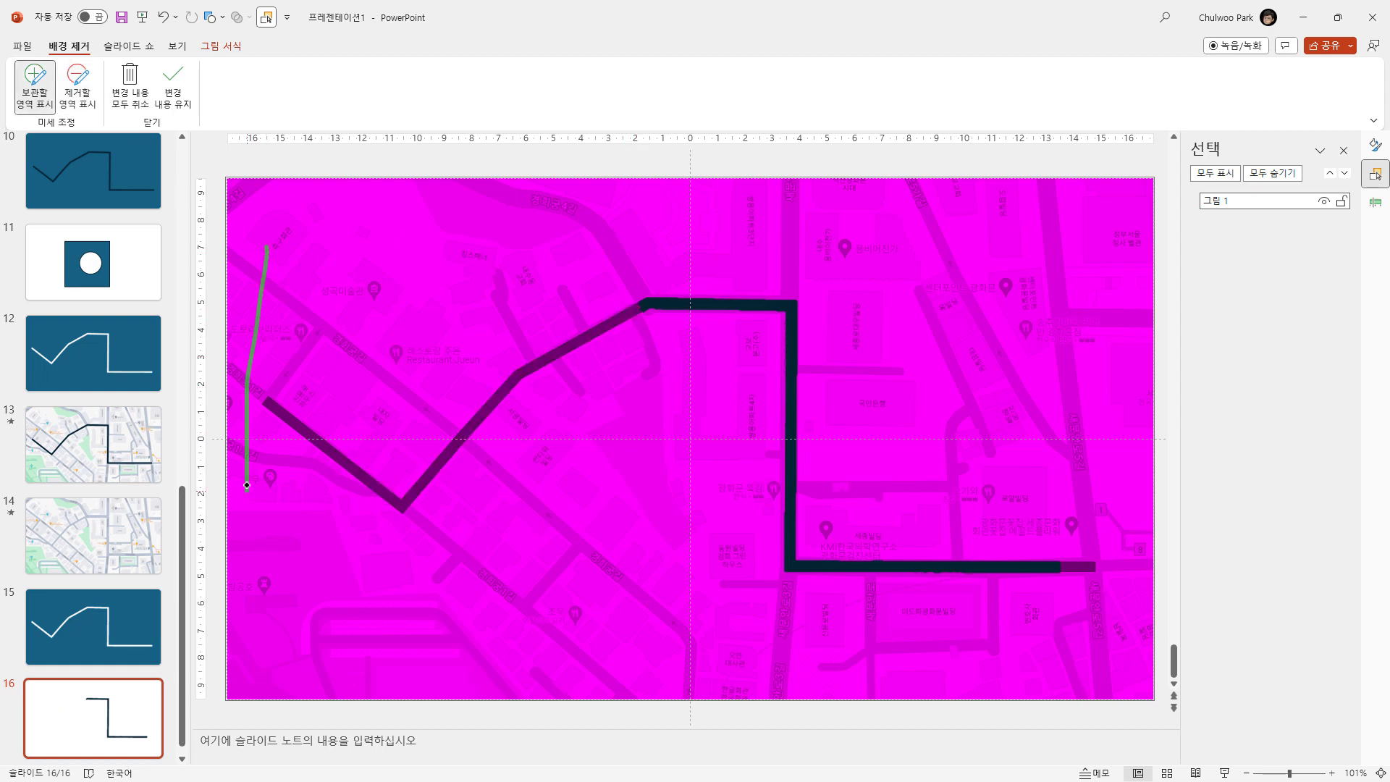
drag(365, 403, 673, 207)
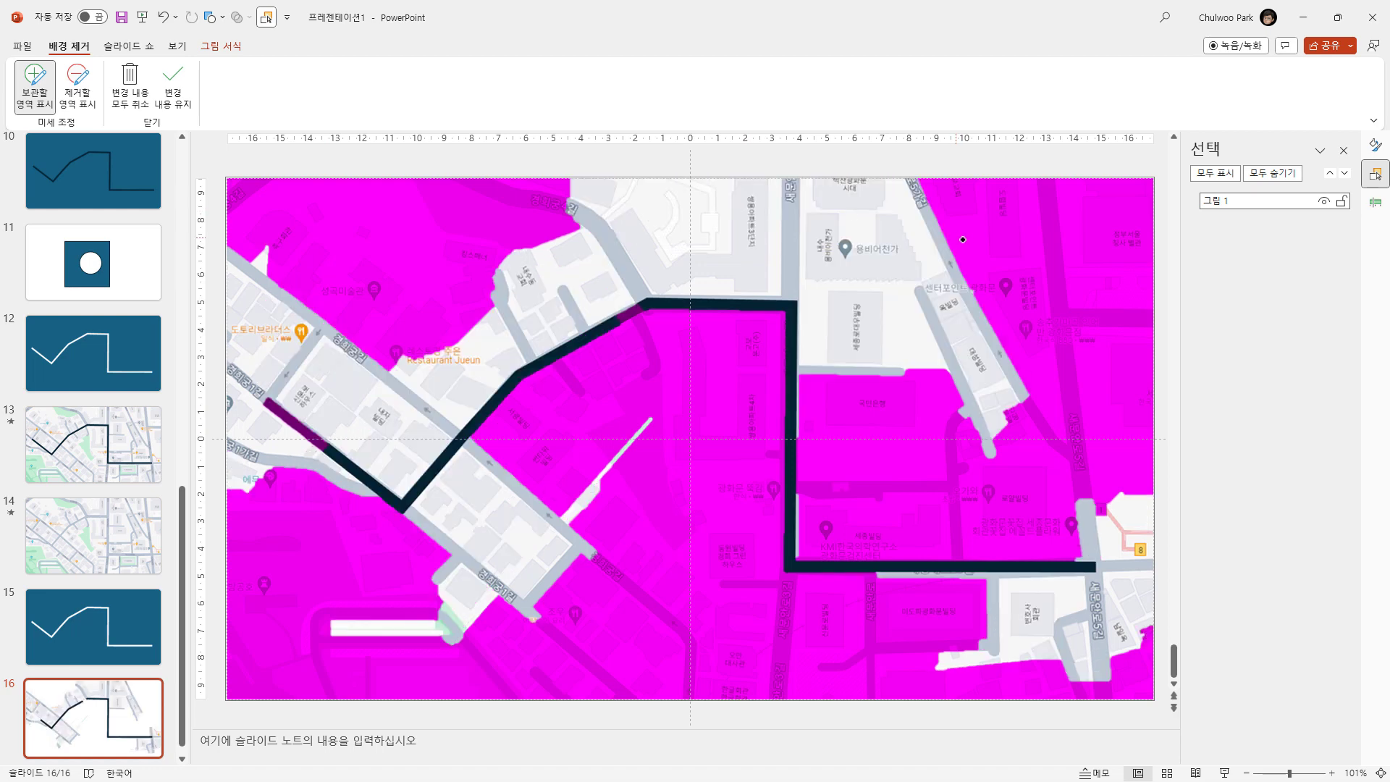
drag(905, 253, 1122, 253)
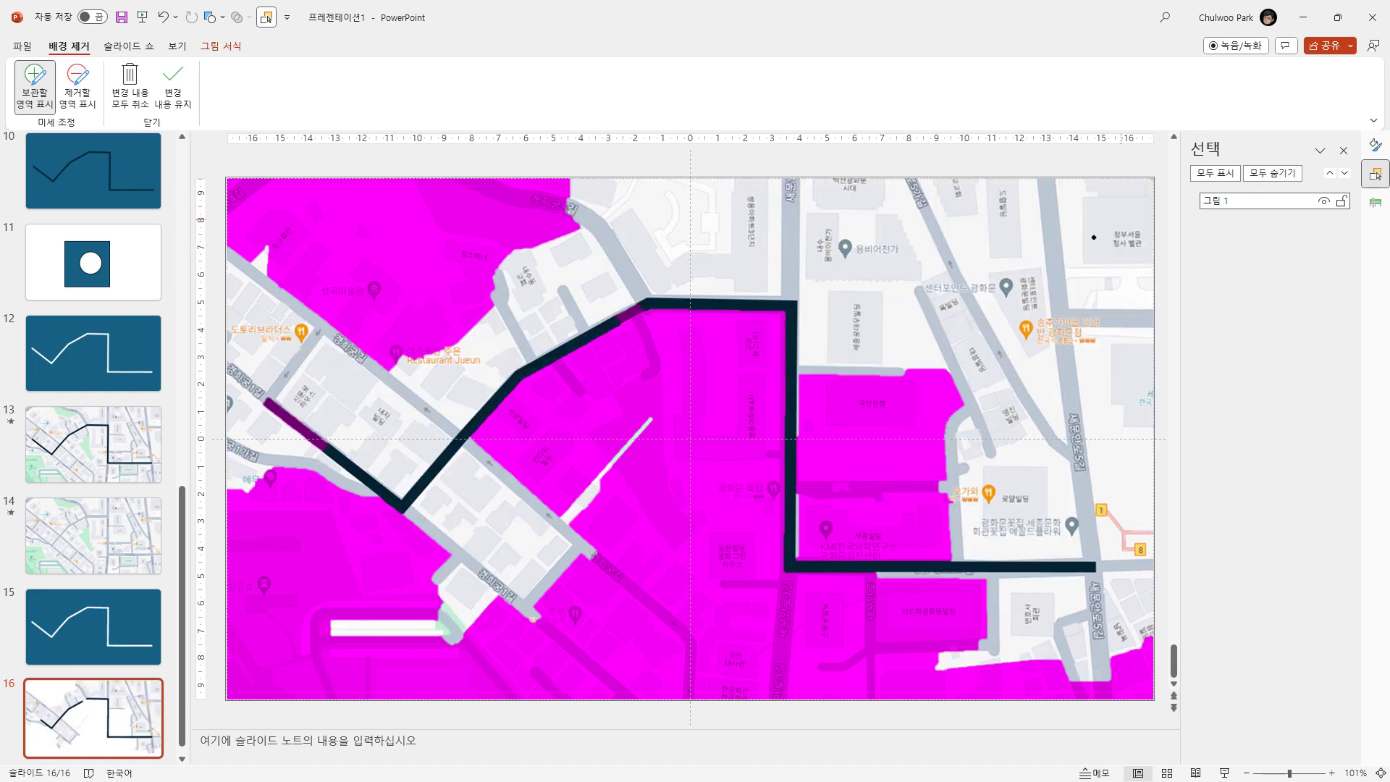
drag(911, 338, 887, 525)
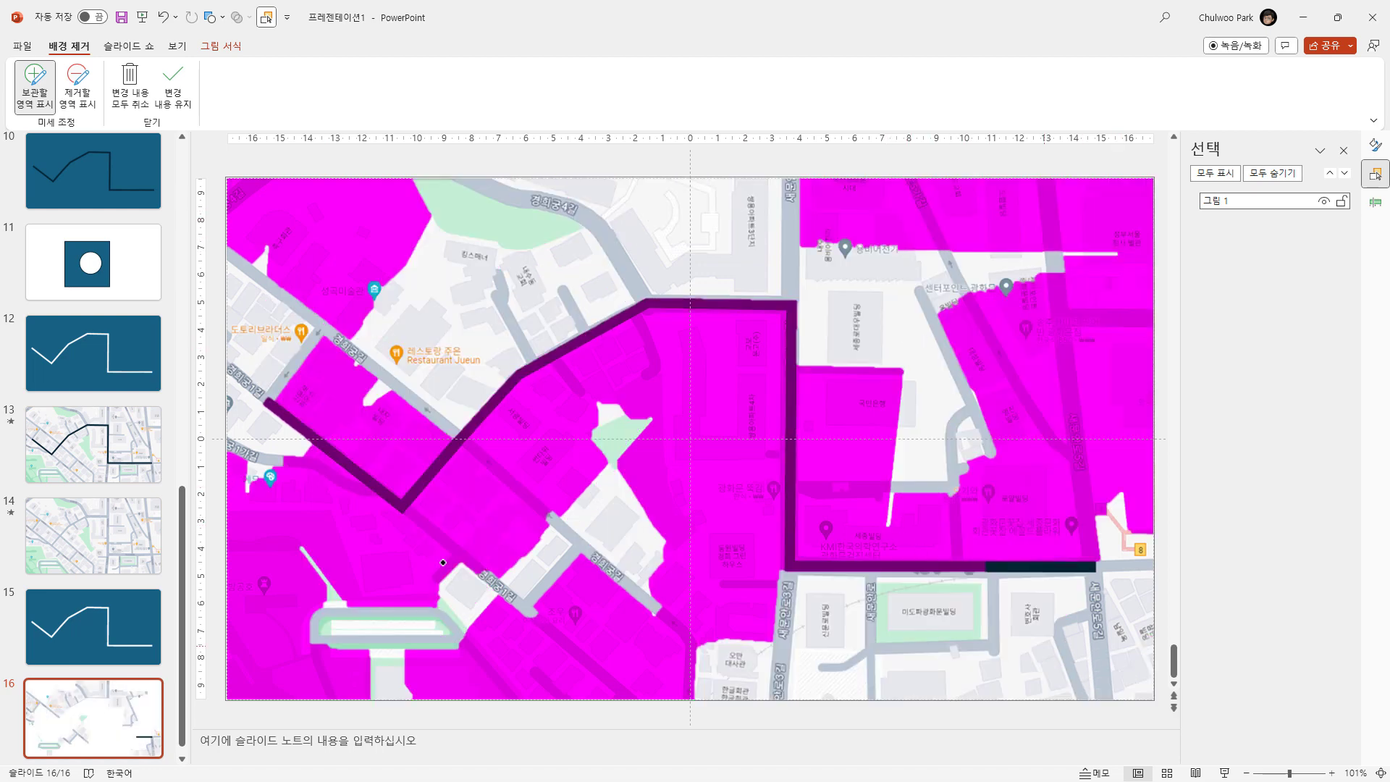
click(346, 590)
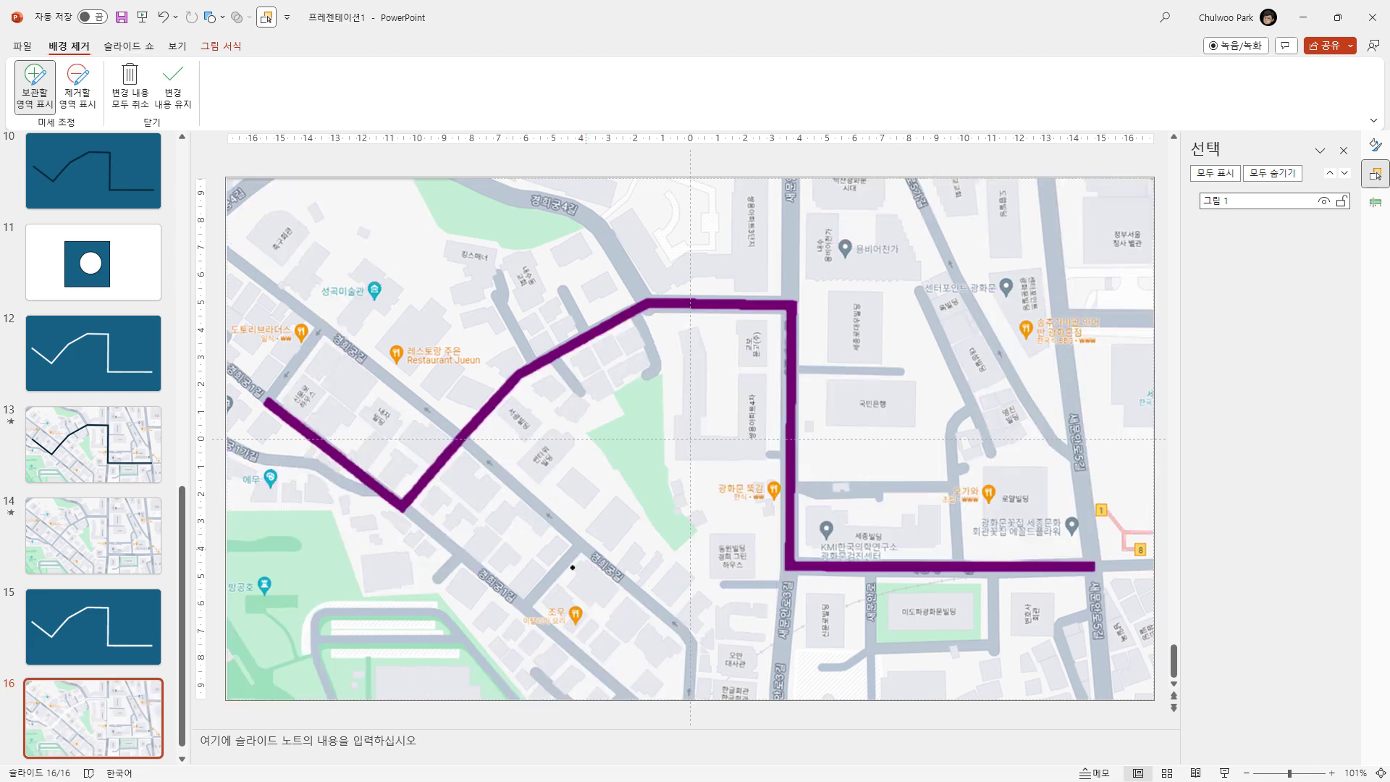
click(172, 83)
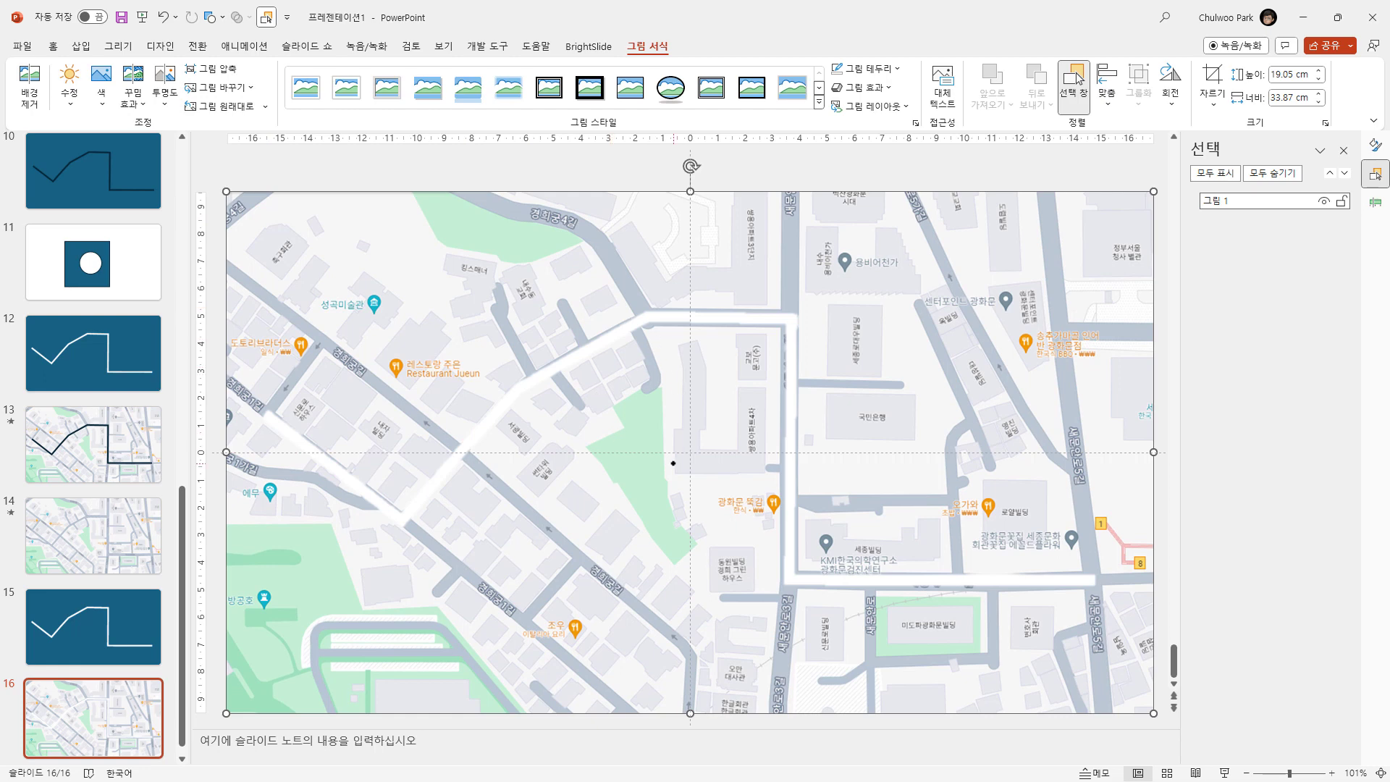
- Copy the base map picture 그림 3 from slide 14 and paste it onto slide 16
click(109, 533)
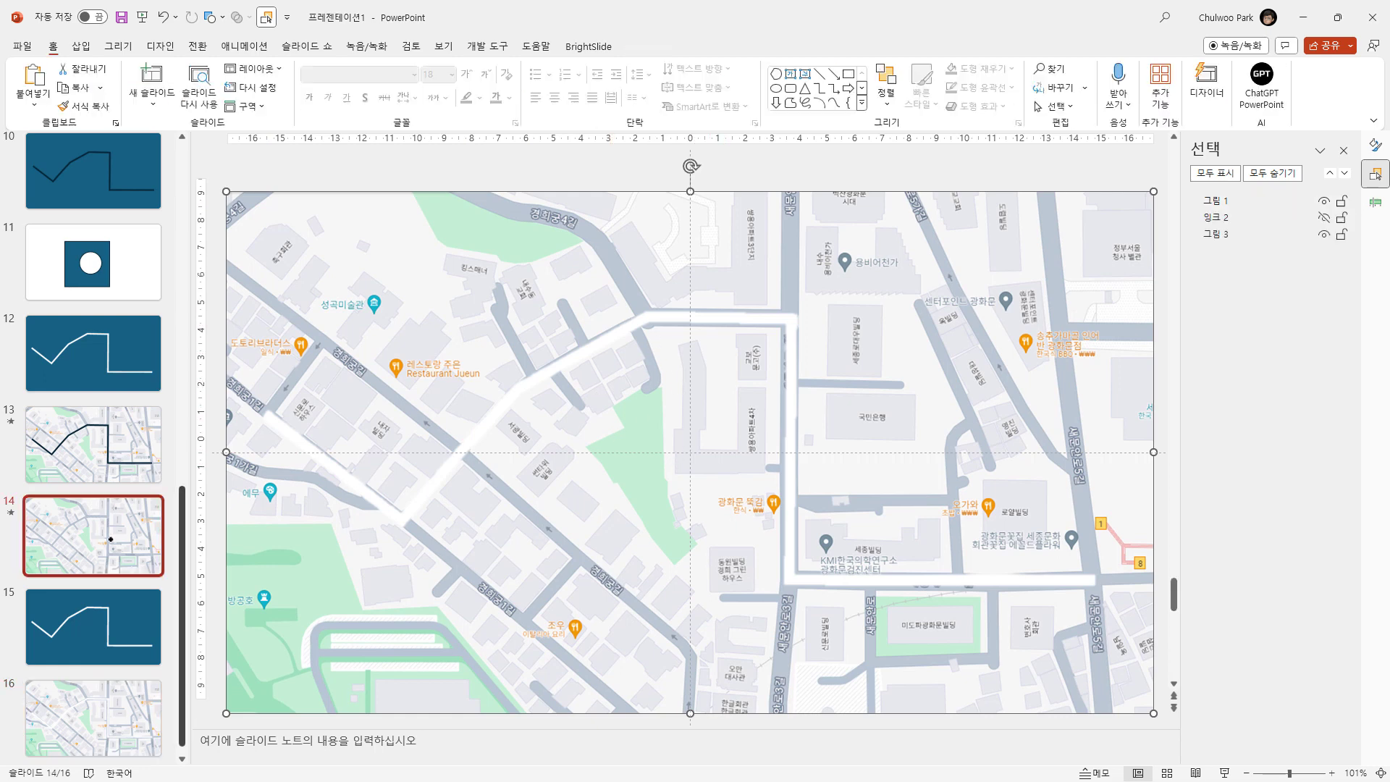
click(1225, 201)
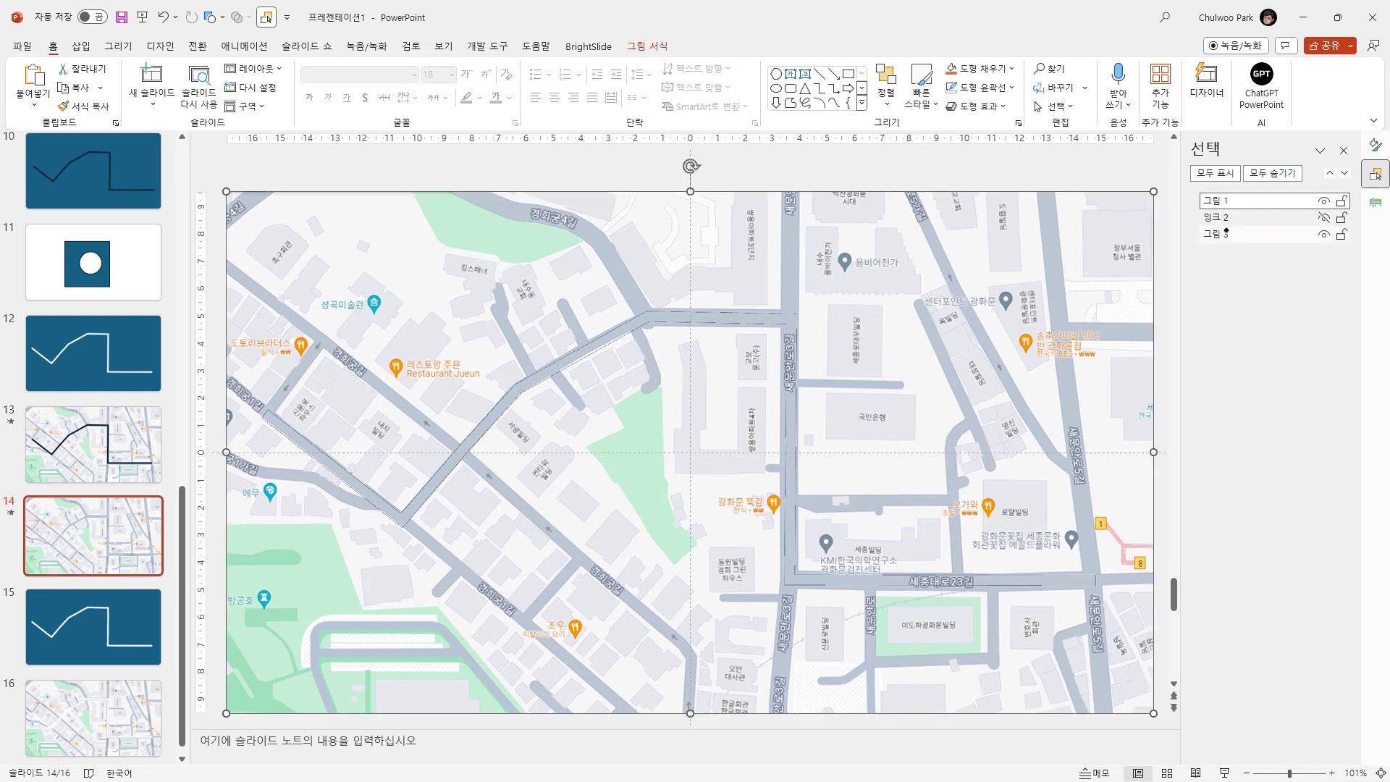
click(1234, 235)
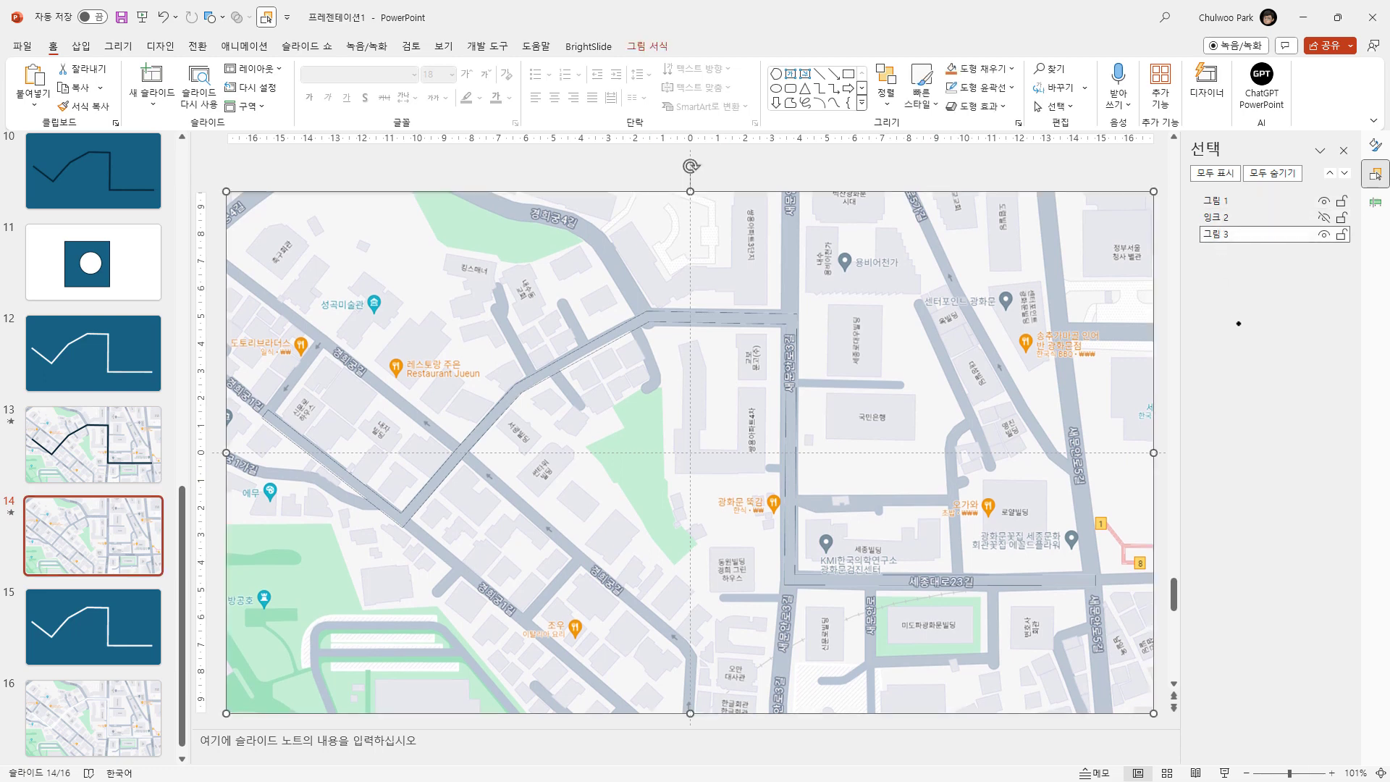
click(53, 514)
key(Down)
key(Down)
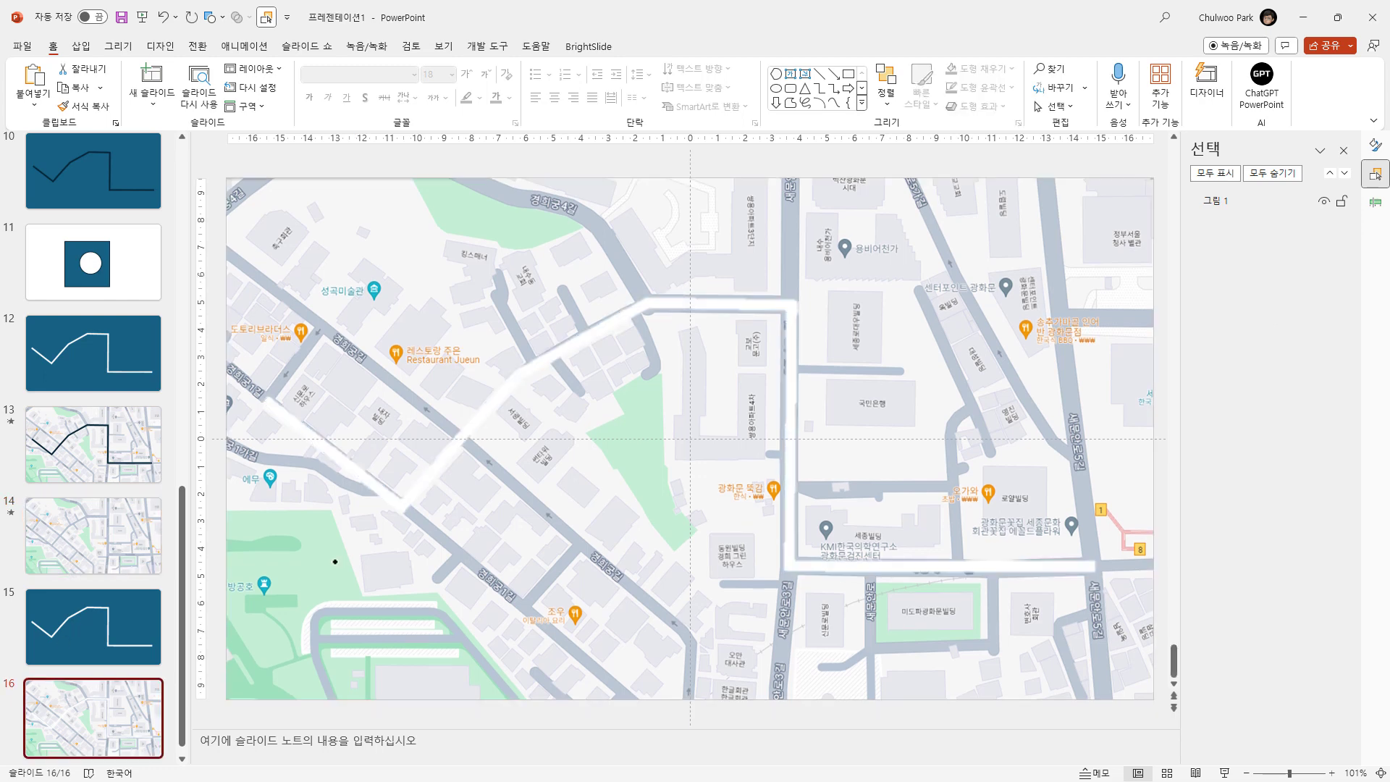
key(ctrl+v)
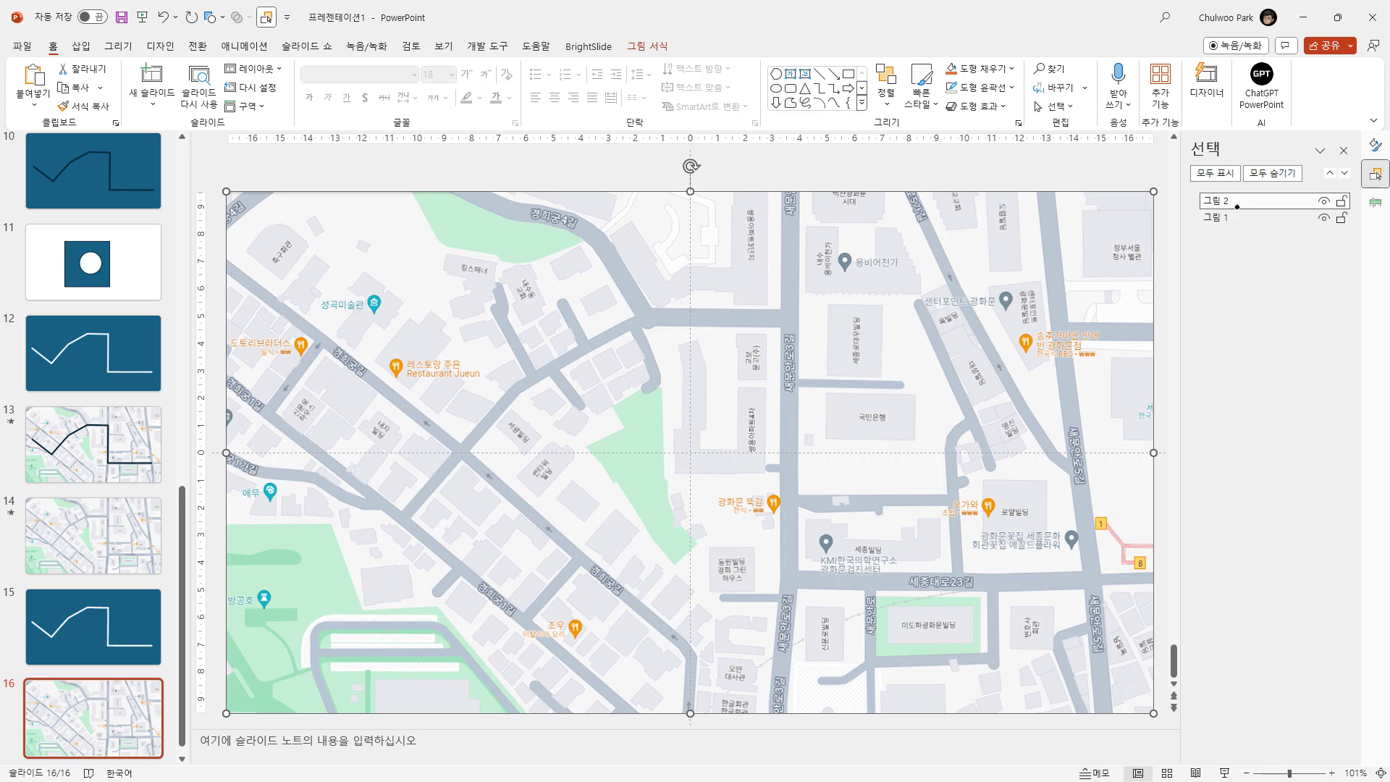
- Move the pasted base map 그림 2 behind the cut-out map picture 그림 1 on slide 16
drag(1216, 200, 1236, 231)
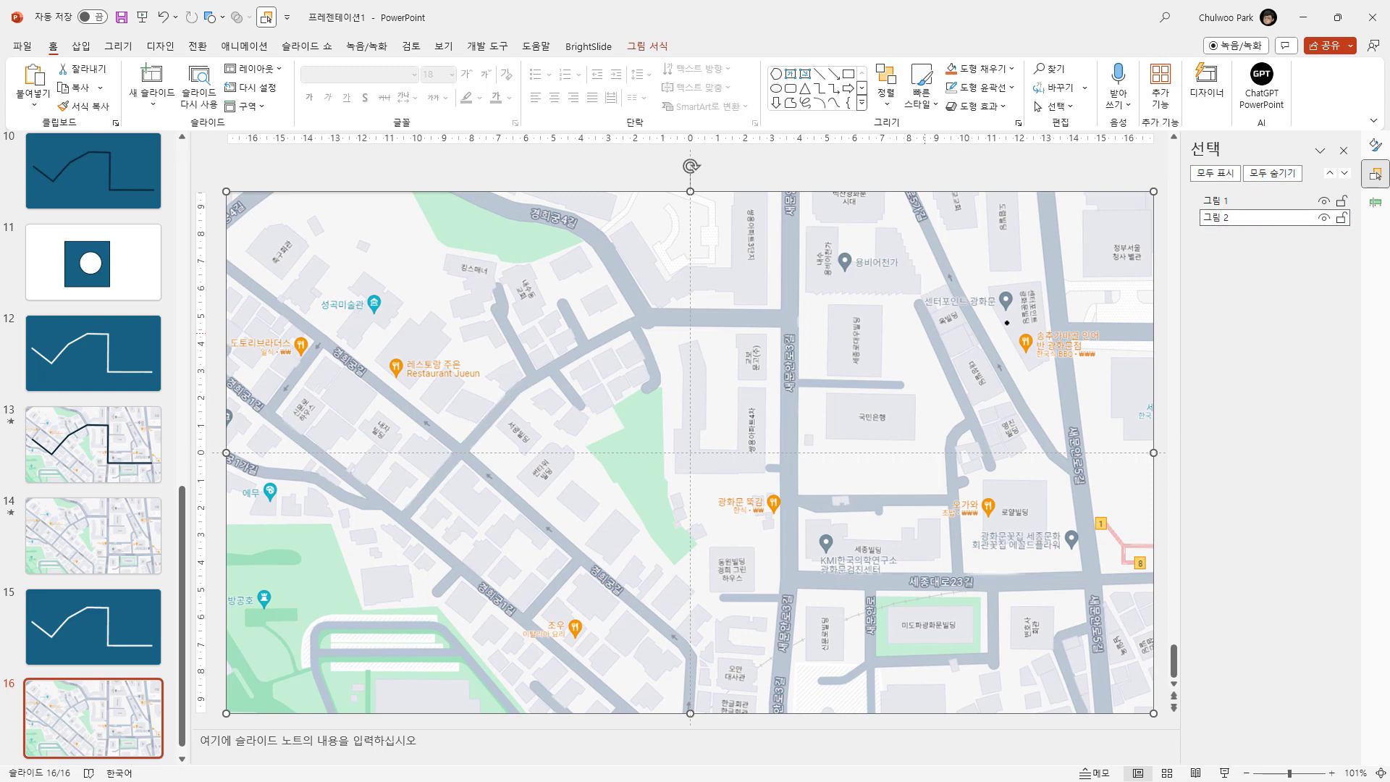
click(1236, 200)
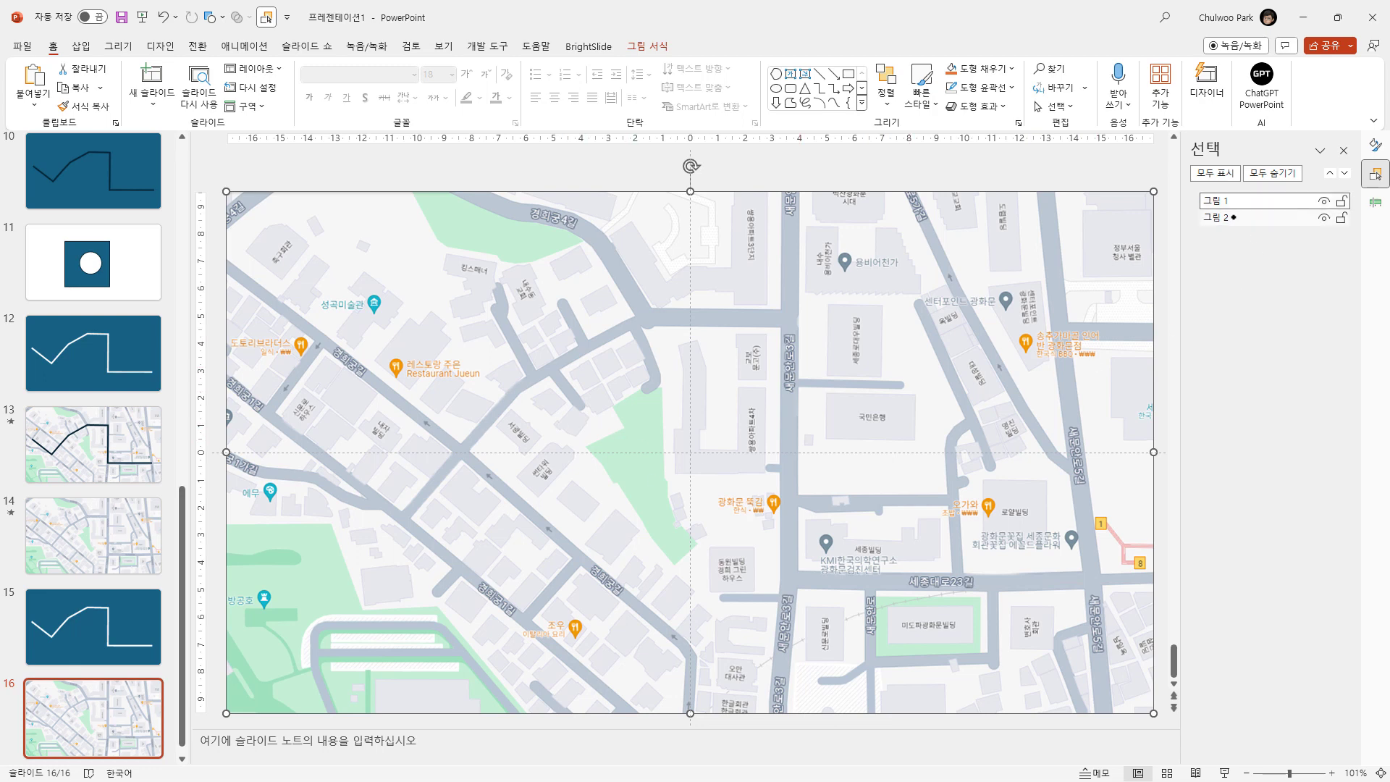
click(1233, 217)
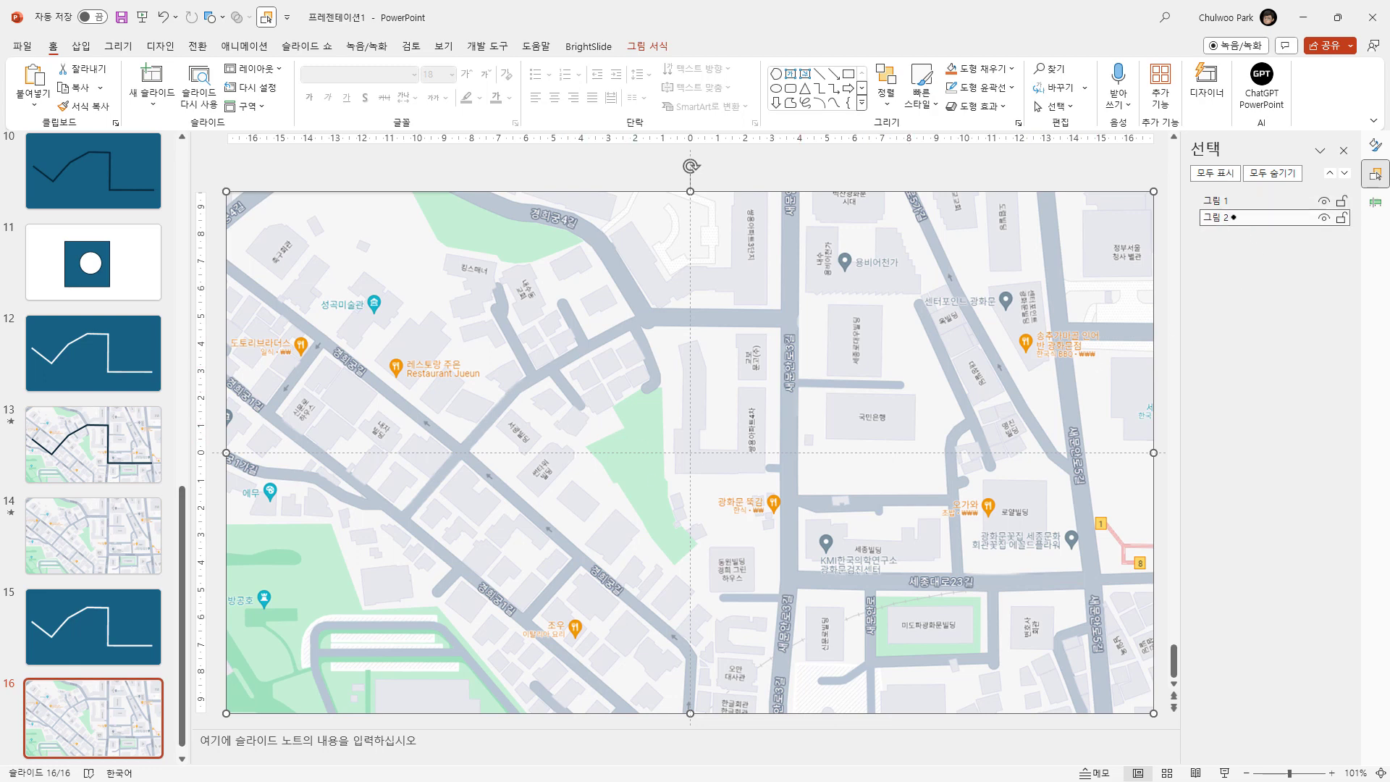
- Copy the route ink 잉크 2 from slide 14 onto slide 16 and layer it between the pictures 그림 1 and 그림 2
click(94, 536)
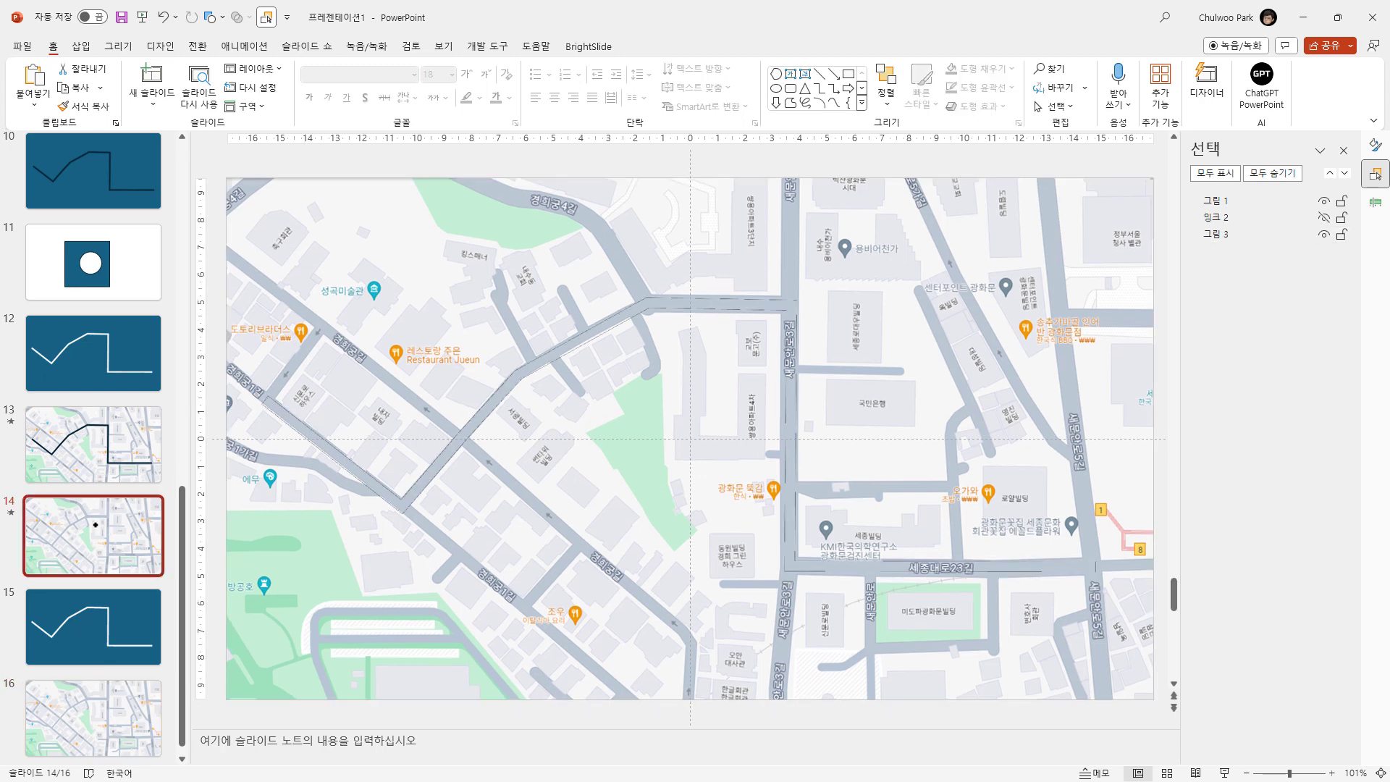
click(1246, 218)
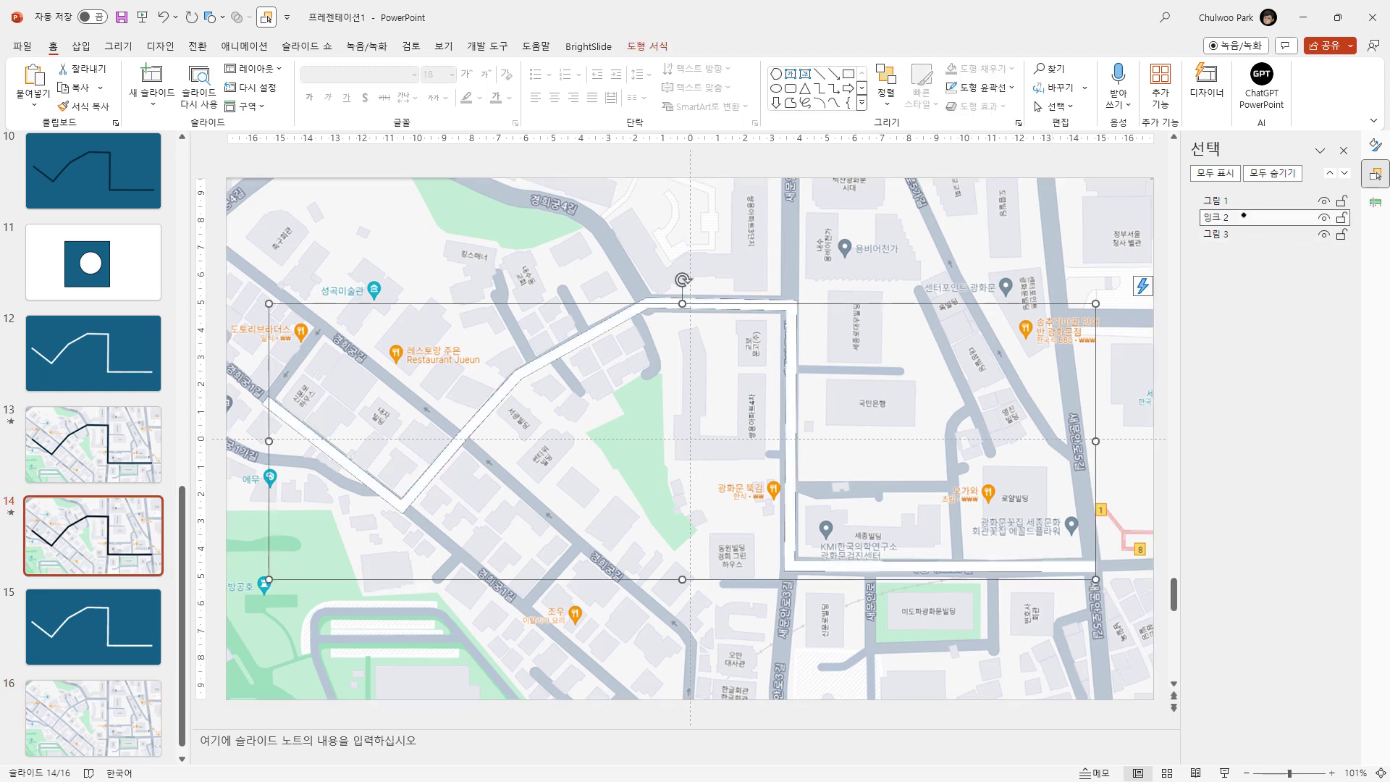
click(94, 716)
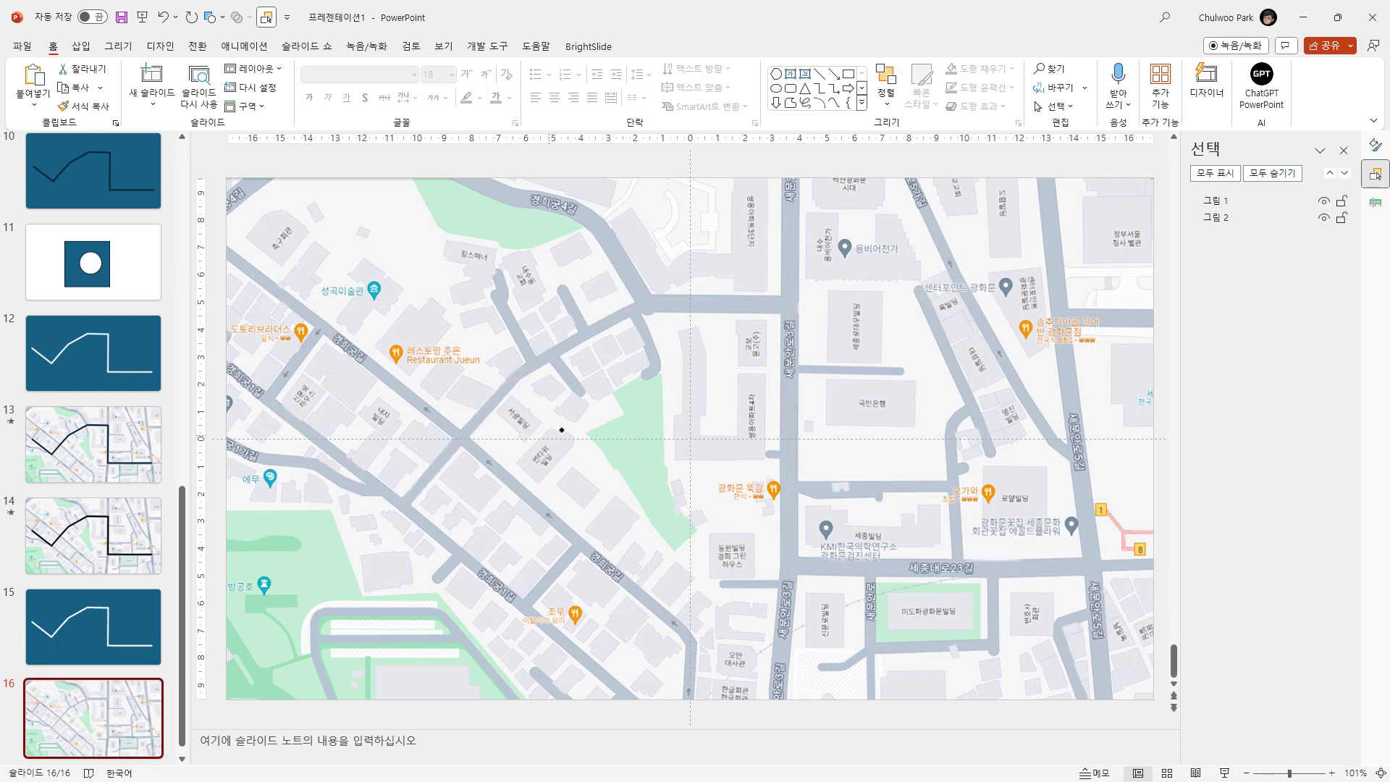
key(ctrl+v)
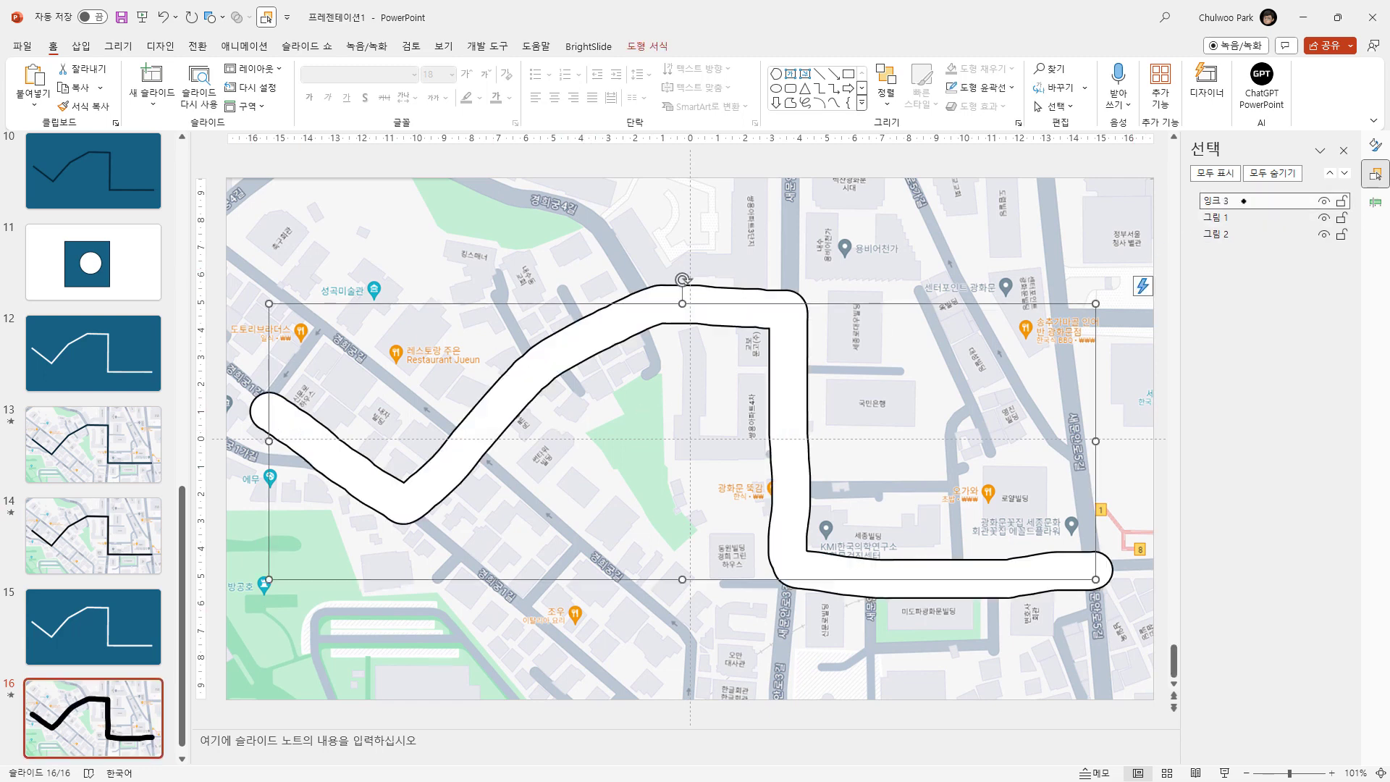
drag(1239, 201, 1242, 224)
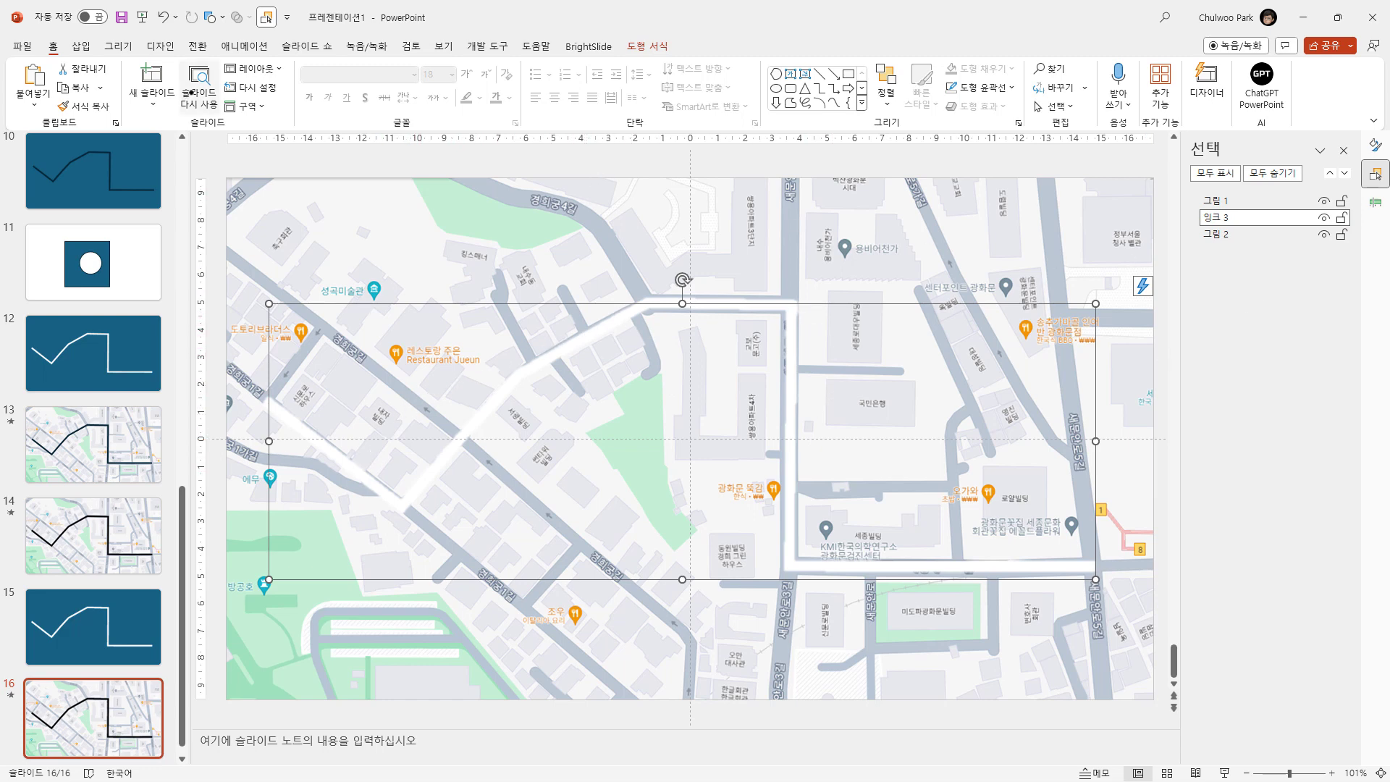
- Preview the route ink's replay animation on slide 16 and add a 나타내기 (Appear) animation to the ink
click(245, 46)
click(20, 78)
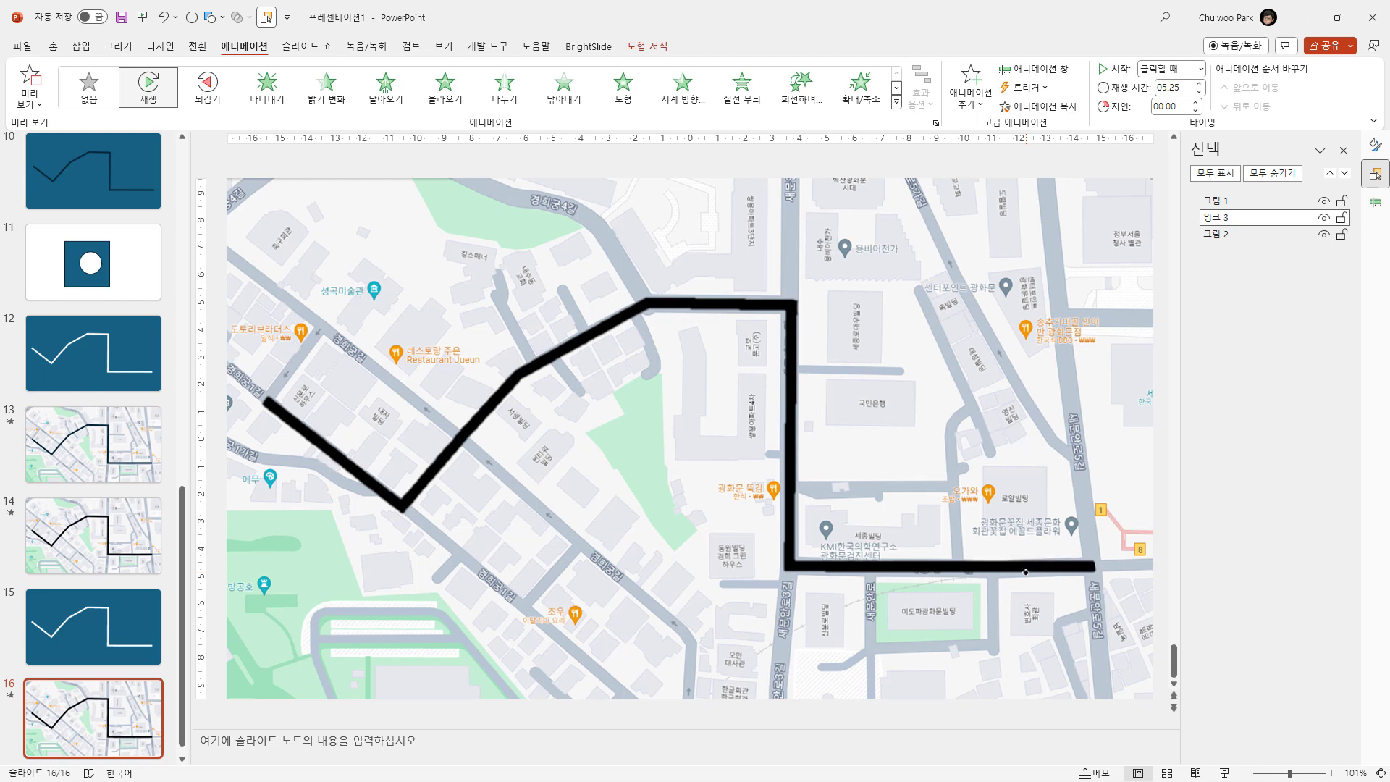
click(27, 77)
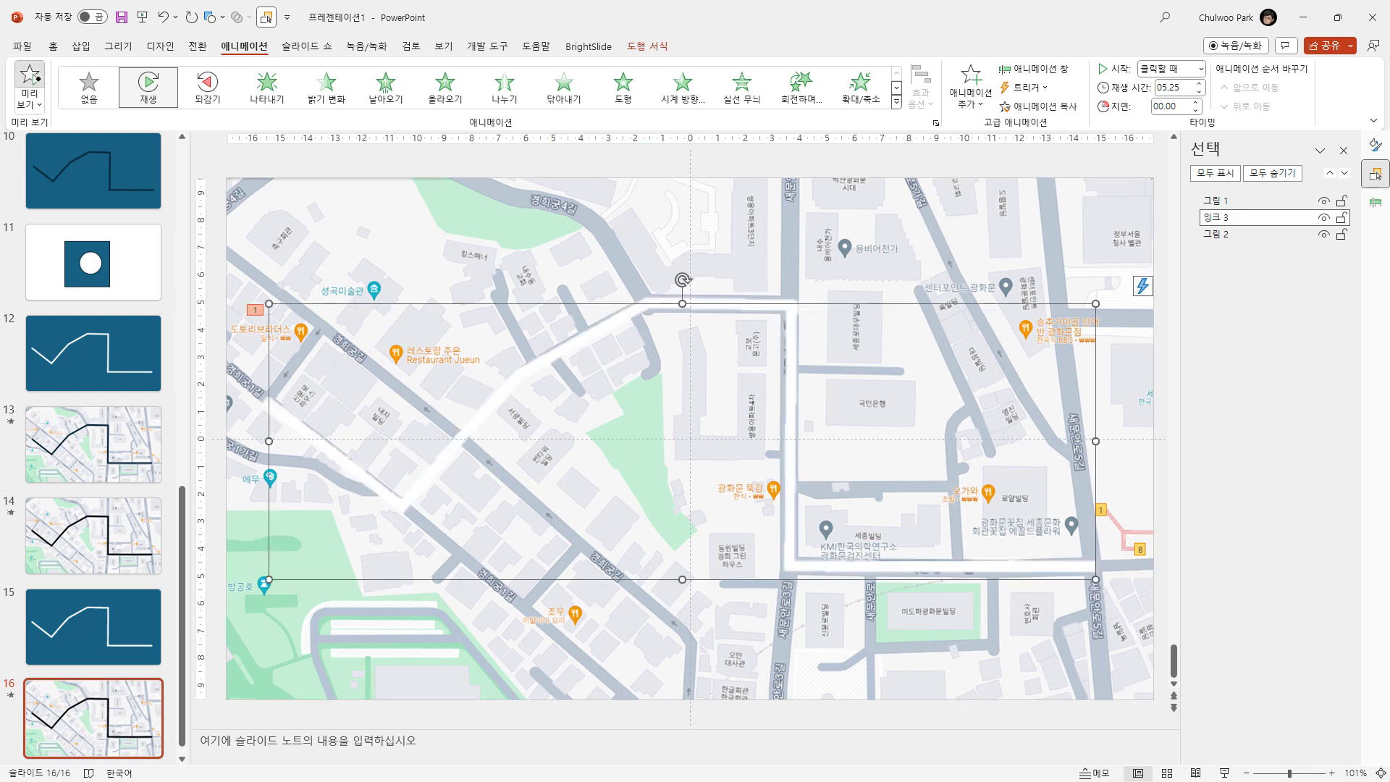
click(30, 81)
click(972, 105)
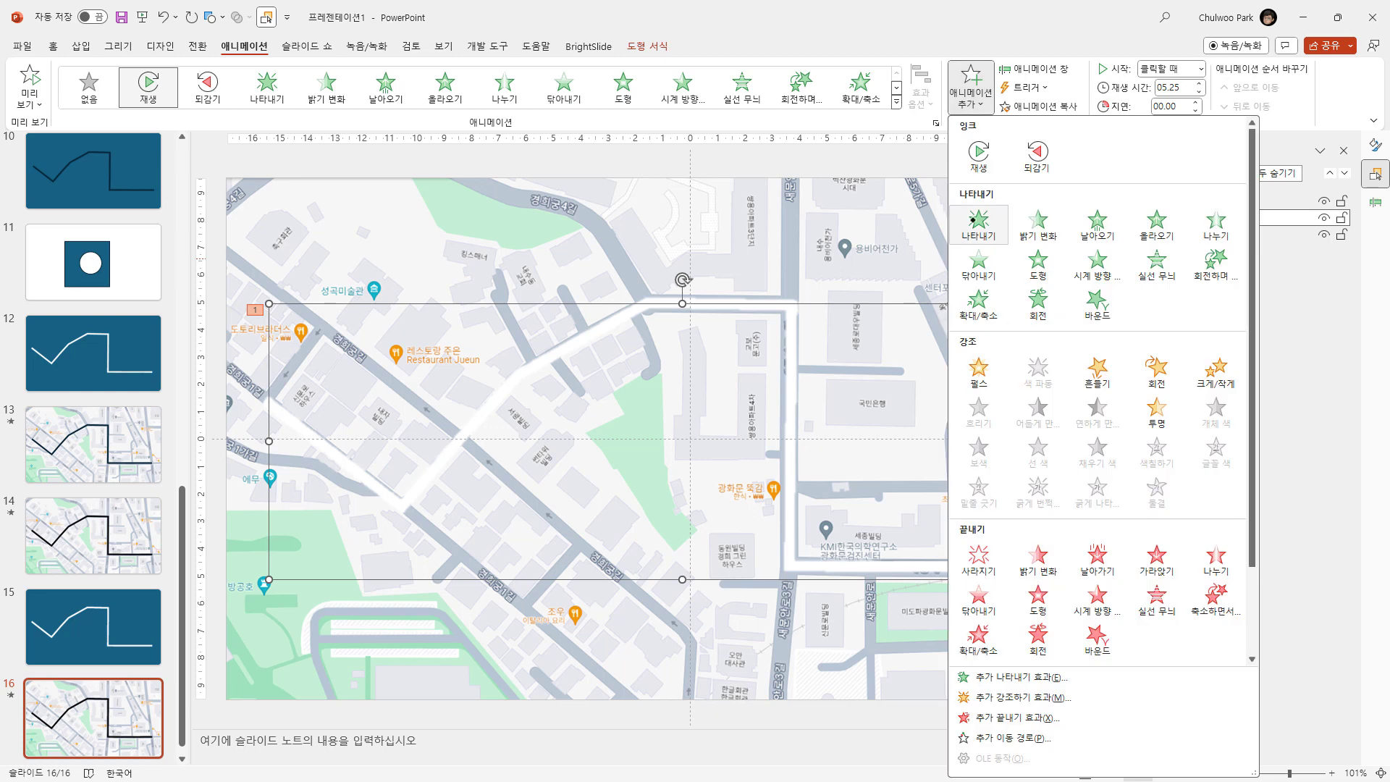
click(973, 220)
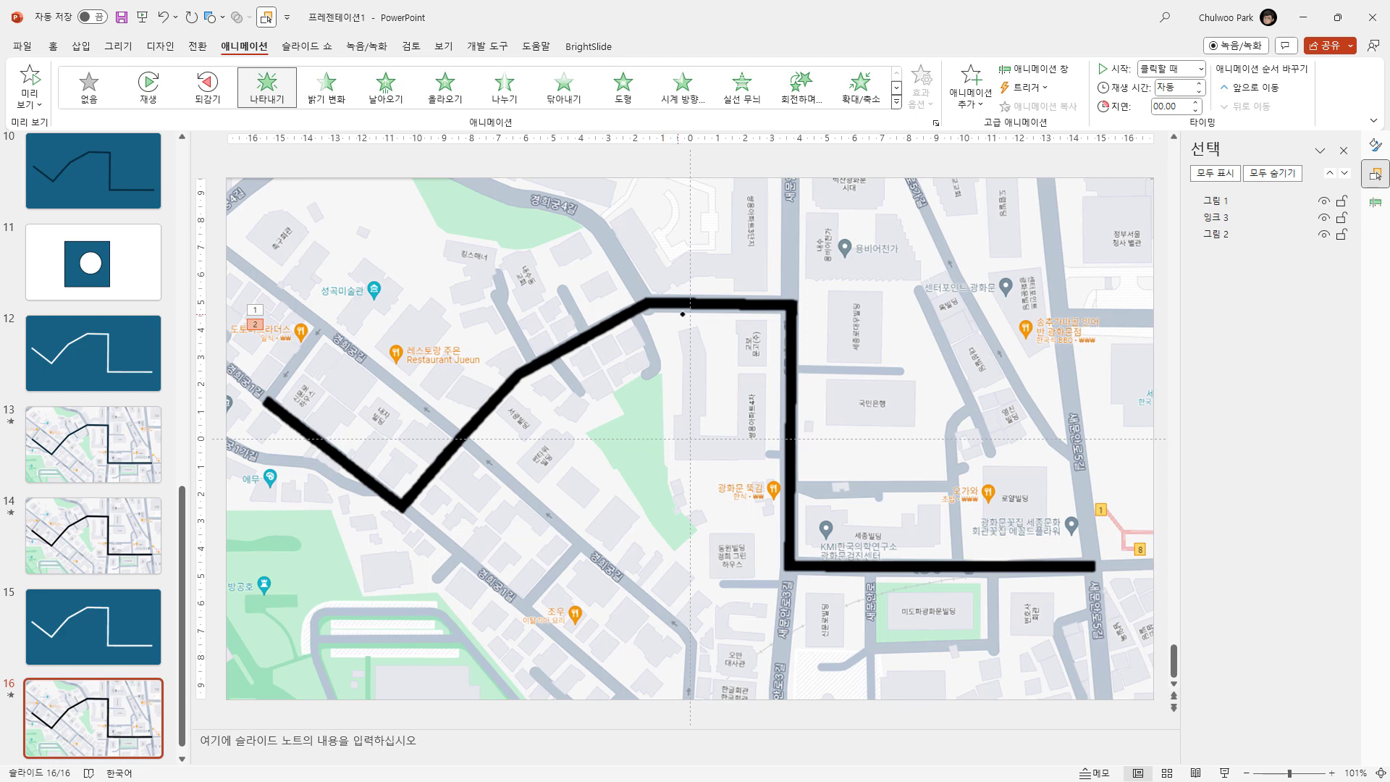
- Examine how the three layers 그림 1, 잉크 3 and 그림 2 are stacked on slide 16 by selecting them individually
click(1234, 236)
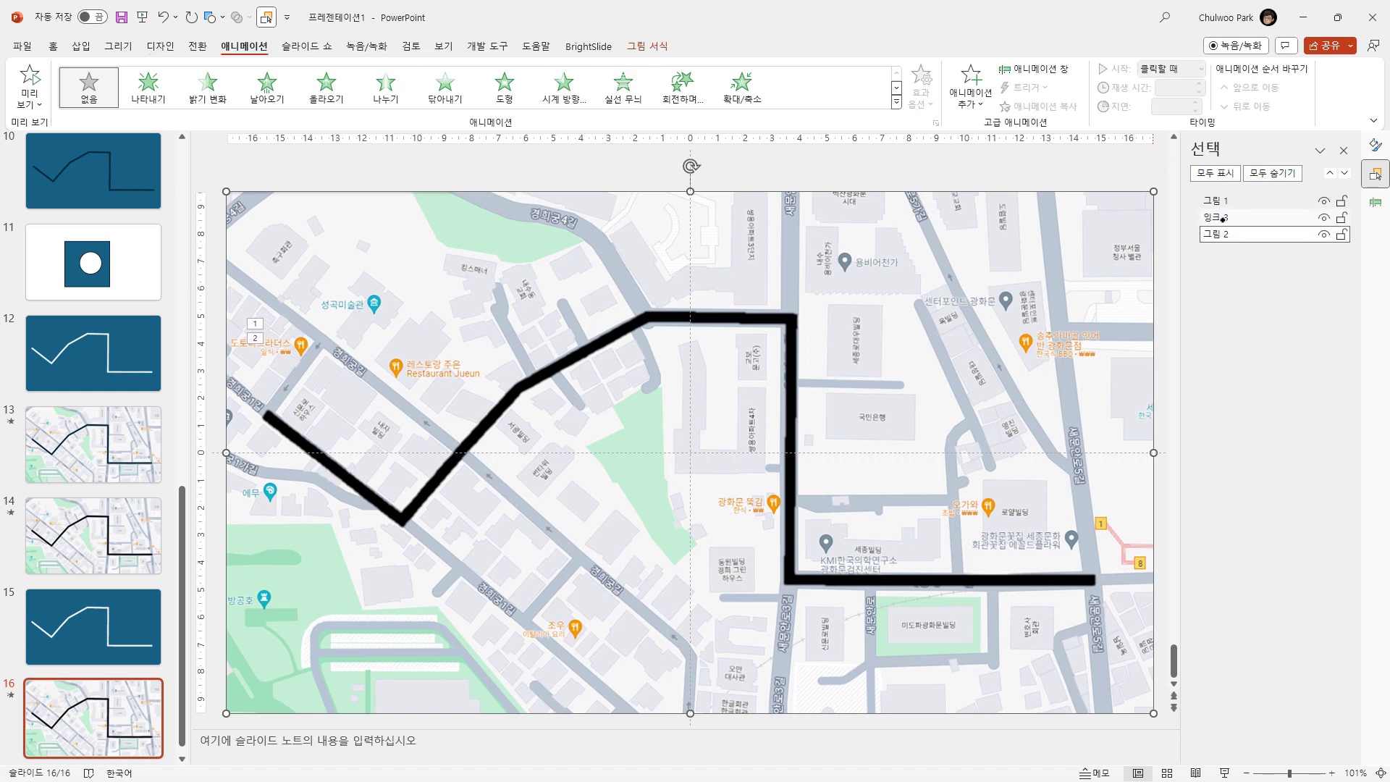
click(1221, 217)
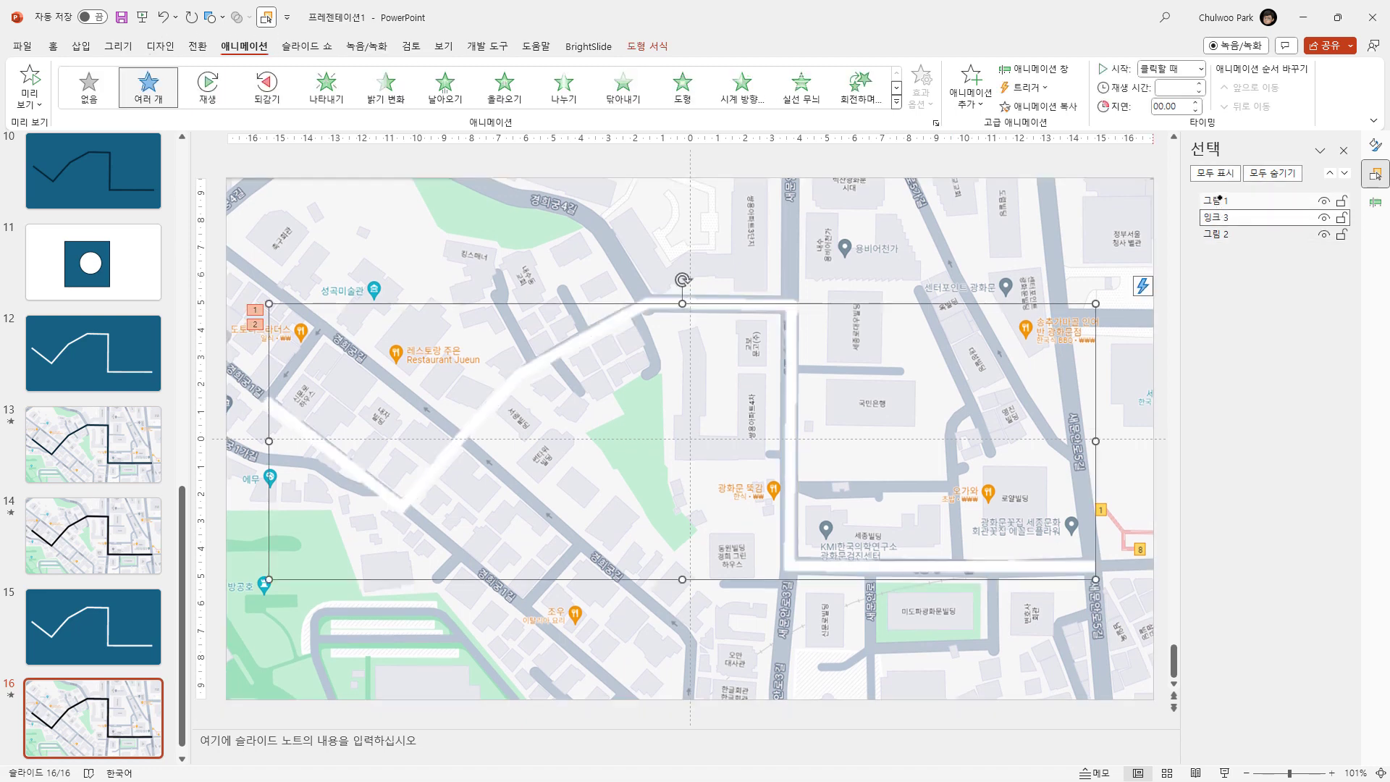
click(1219, 198)
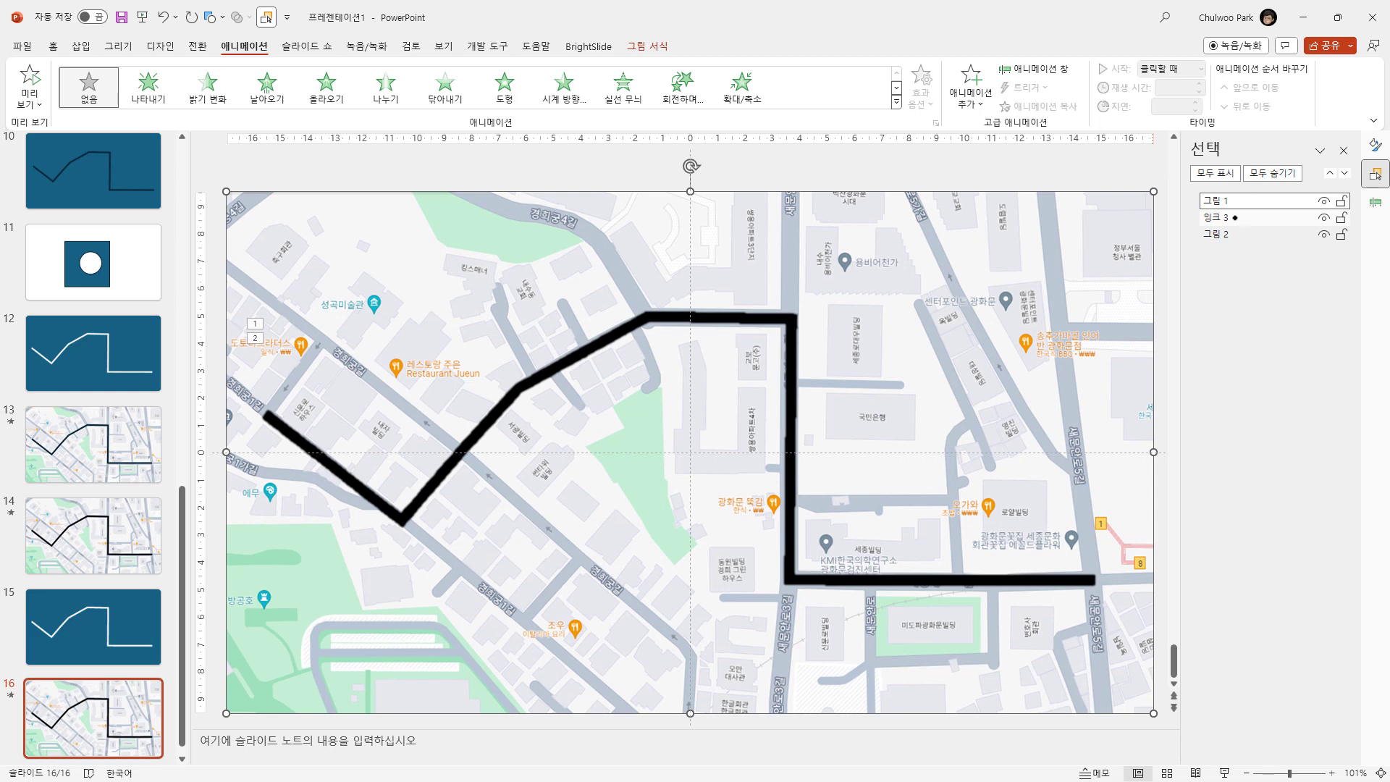
click(1235, 218)
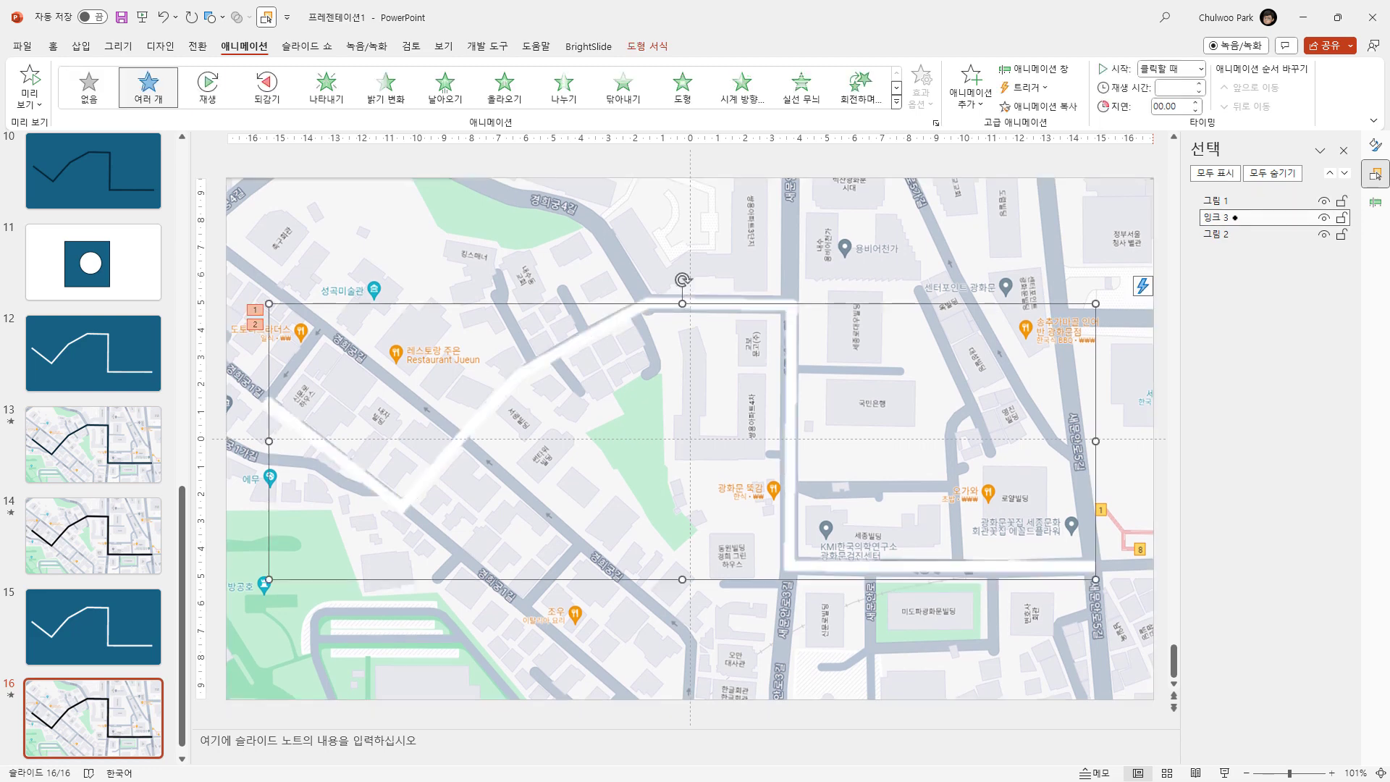
click(1222, 201)
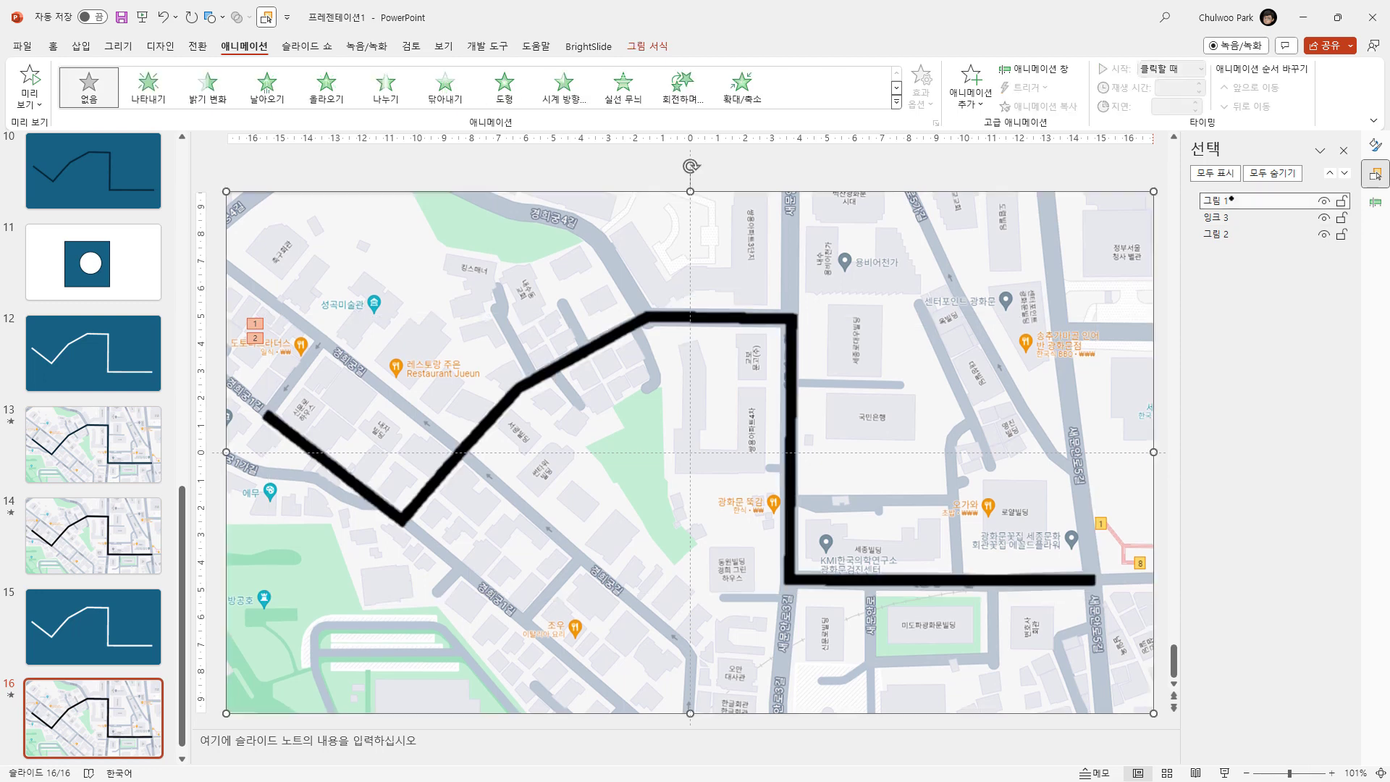
click(1226, 229)
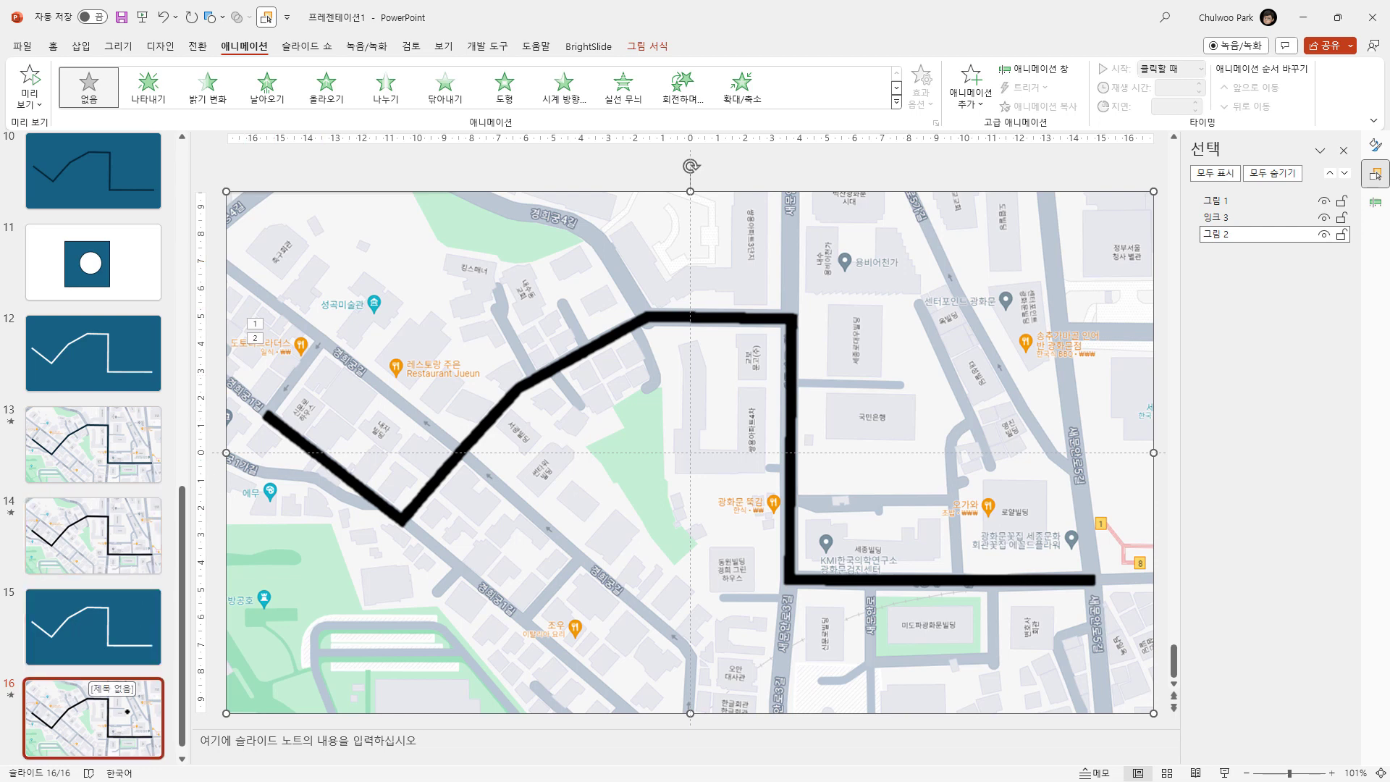
- Add a new blank slide after slide 16 and open it for editing
click(126, 712)
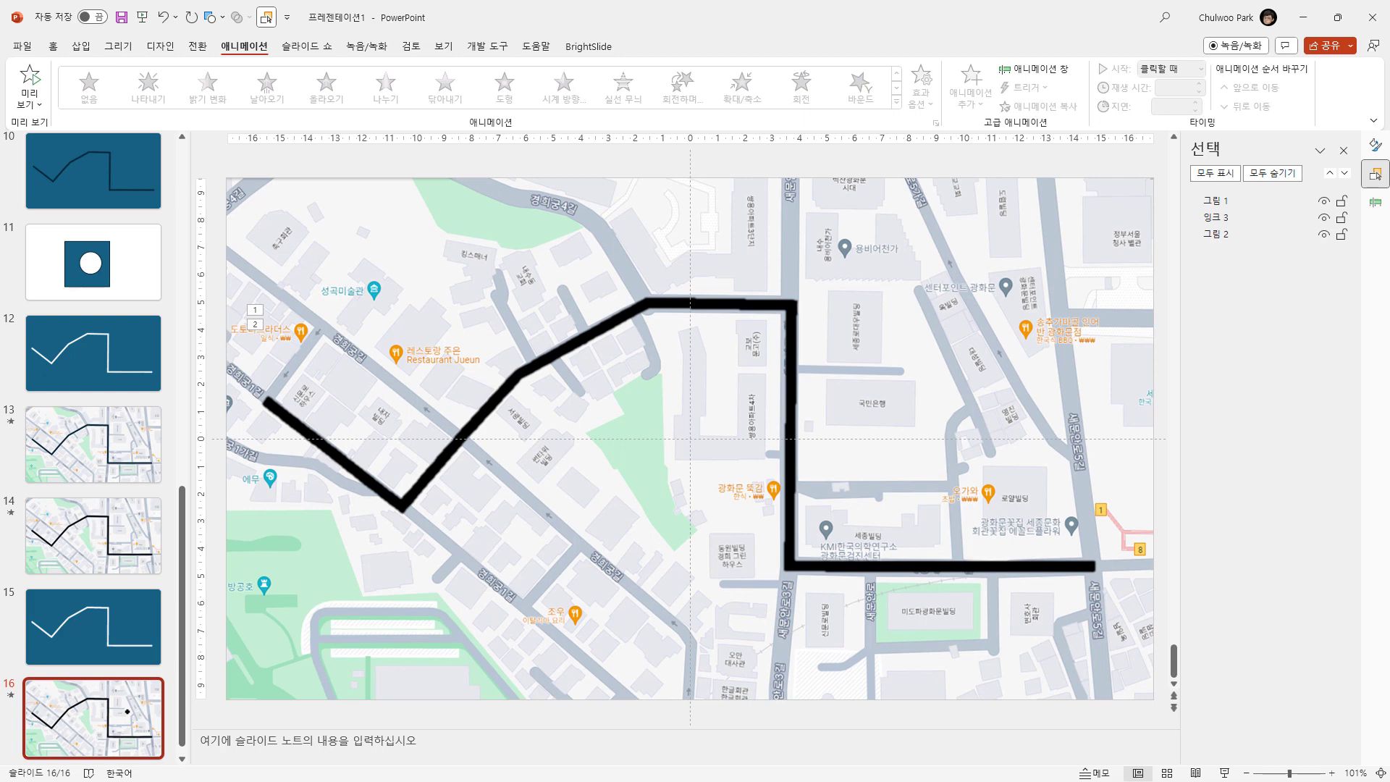
key(Return)
key(Up)
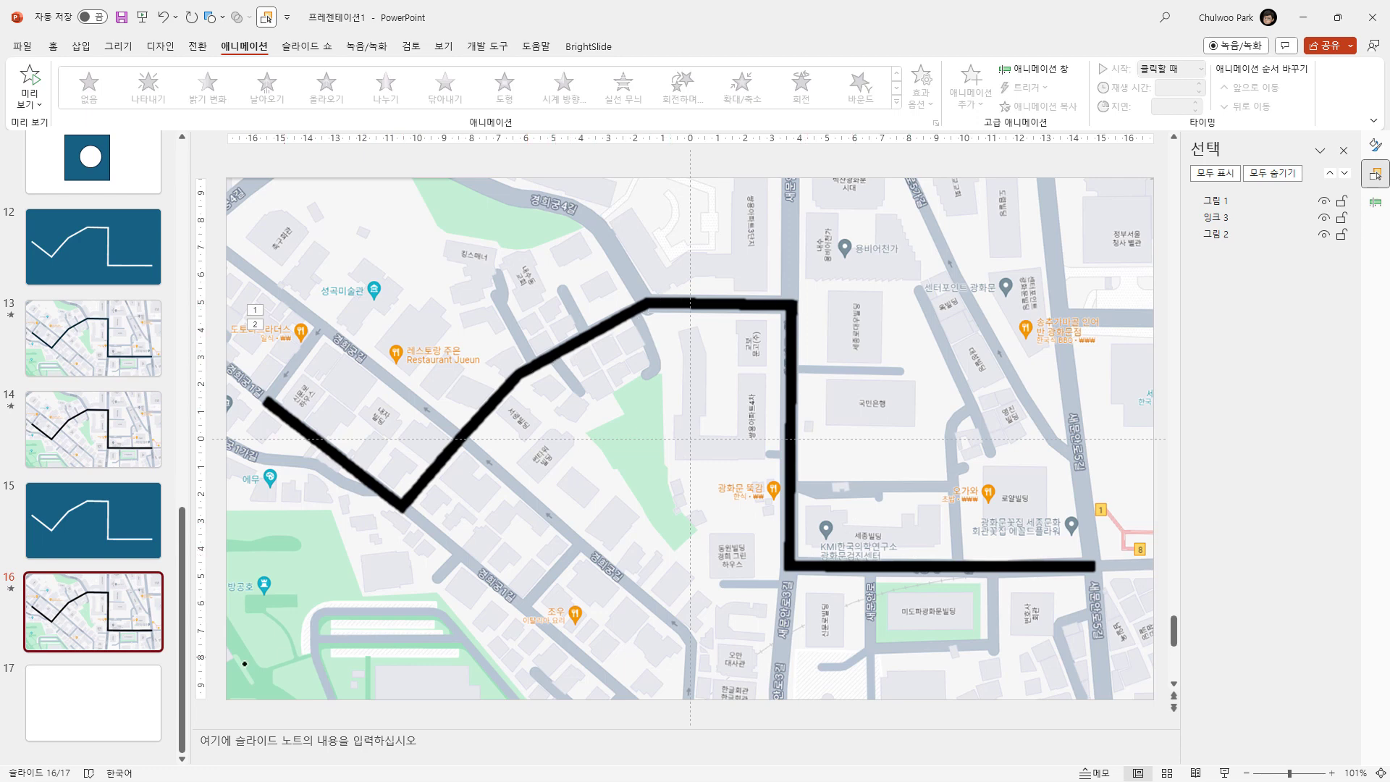
click(99, 689)
- Draw a winding S-shaped black pen line with straight vertical ends on the left half of slide 17
click(453, 501)
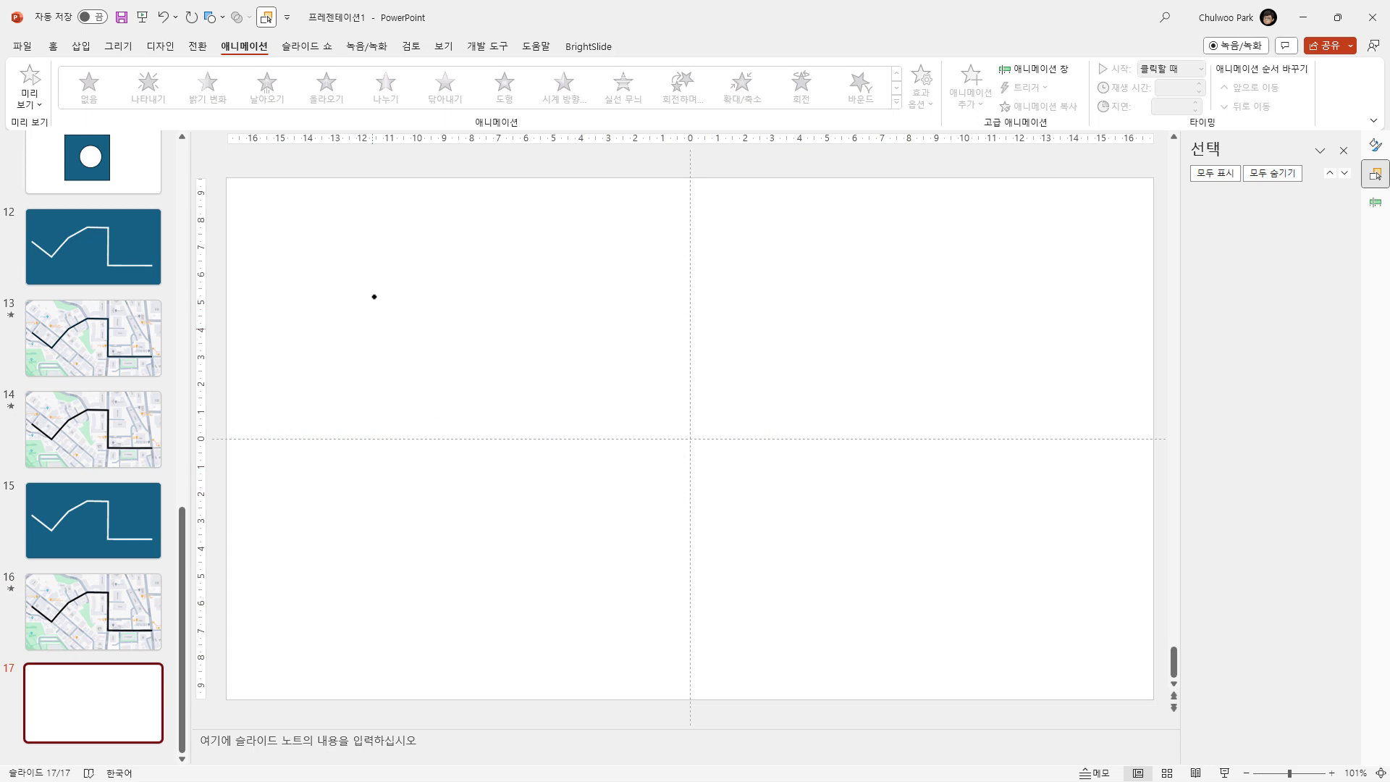
click(165, 50)
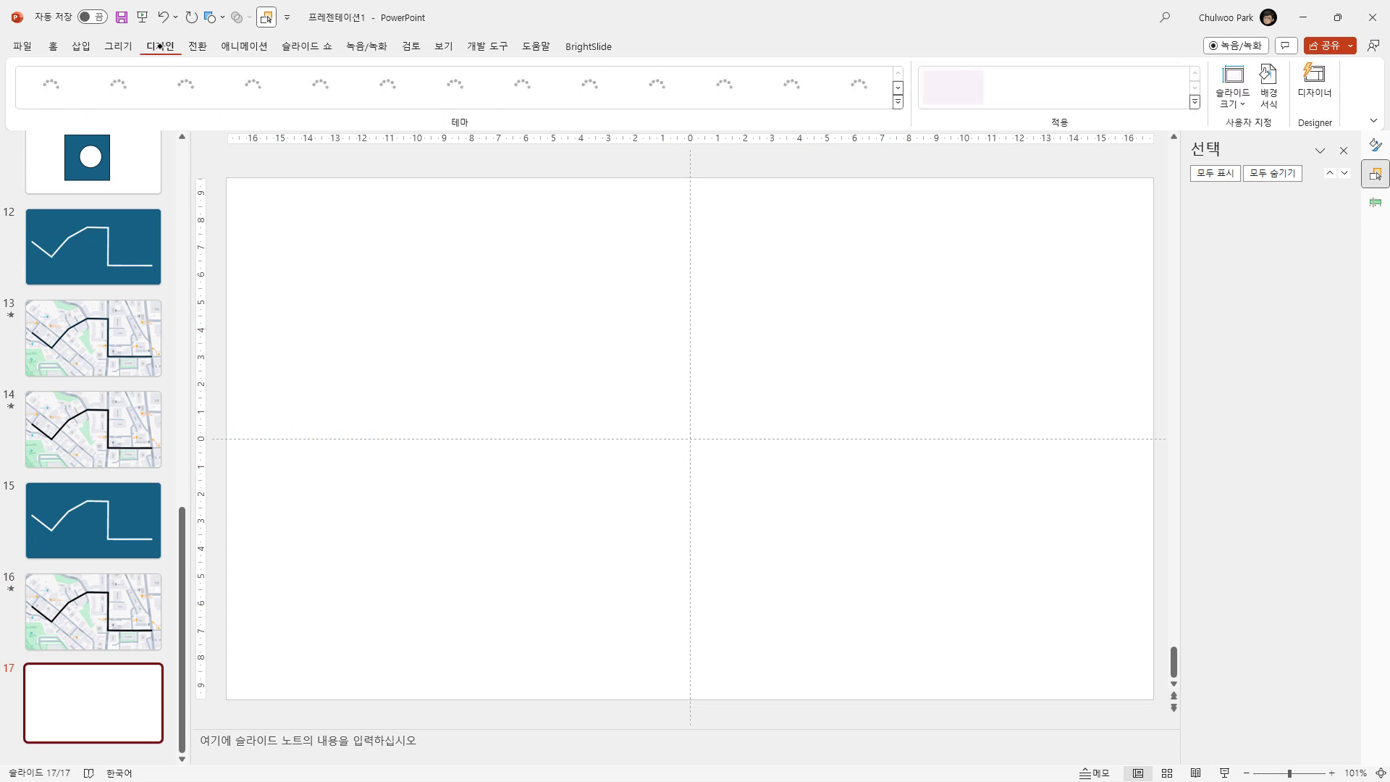
mouse_move(326, 242)
mouse_down()
mouse_move(427, 347)
mouse_move(399, 571)
mouse_up()
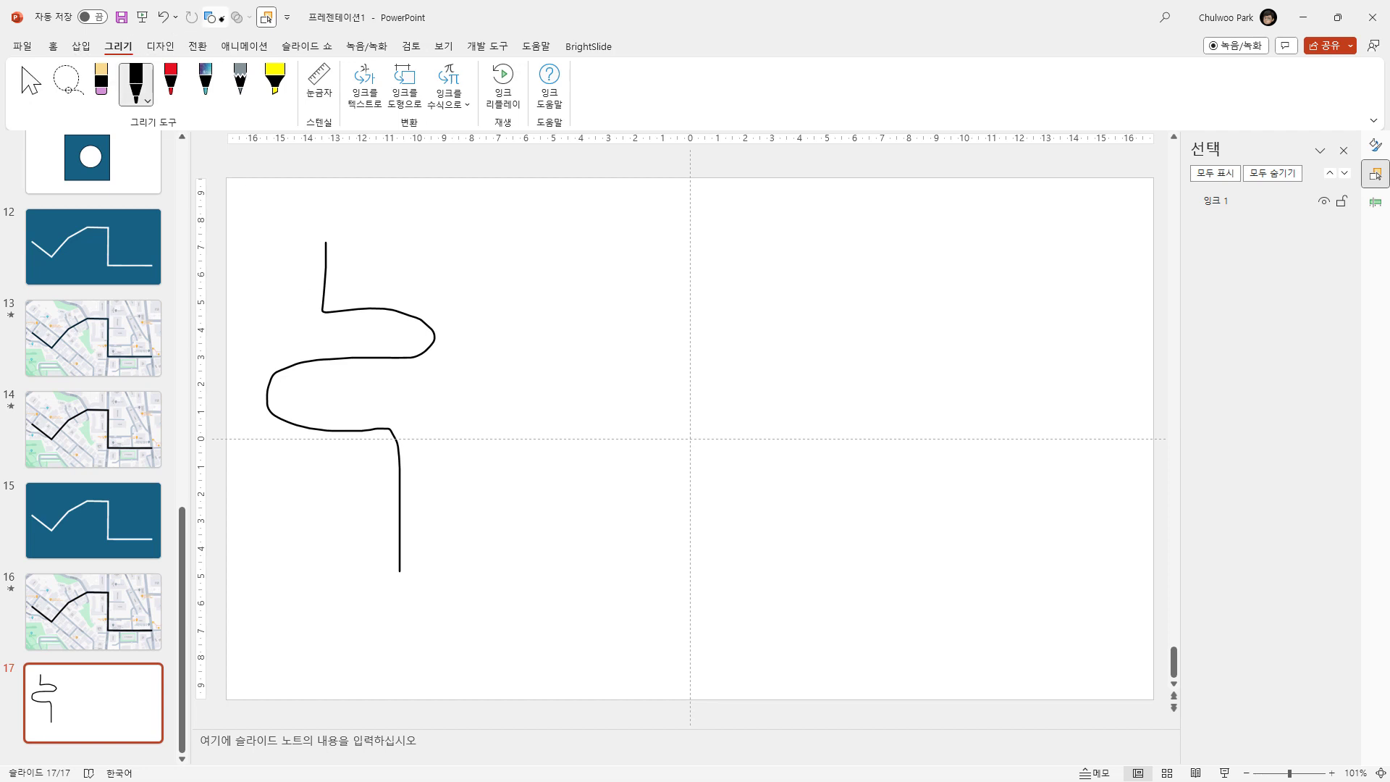
- Draw a narrow upright rectangle about 4.1 cm high and 0.77 cm wide near the top centre of slide 17
click(222, 17)
click(283, 57)
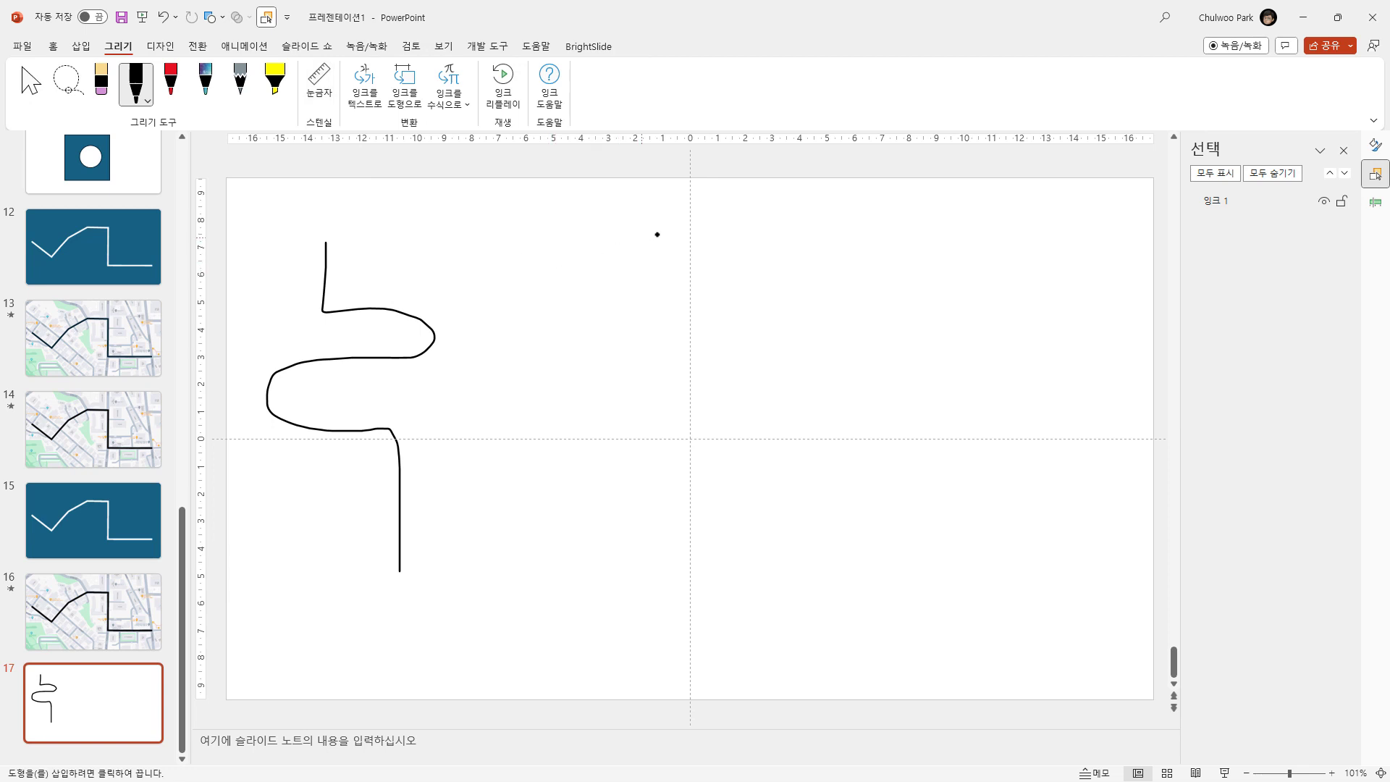
mouse_move(659, 234)
mouse_down()
mouse_move(693, 322)
mouse_move(681, 346)
mouse_up()
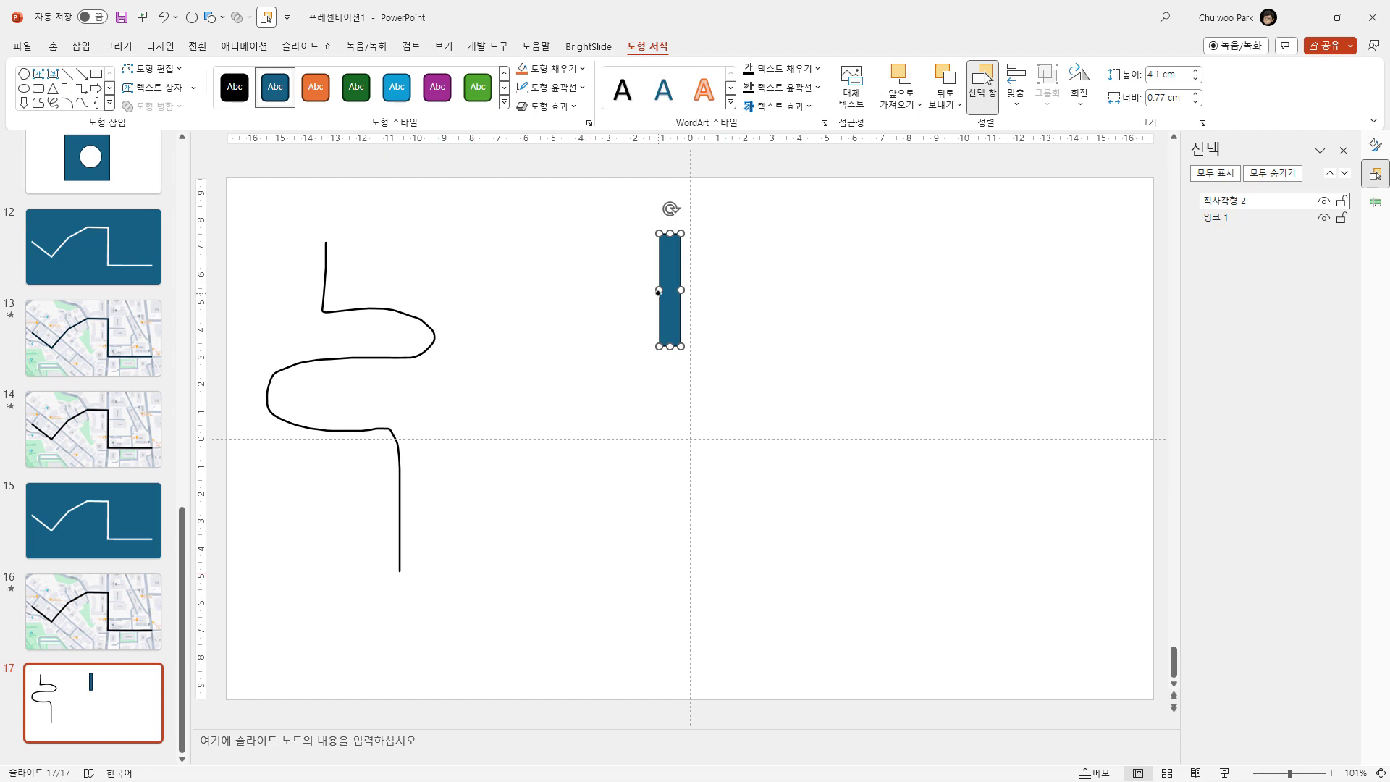
- Duplicate the upright rectangle, rotate the copy 90° to the right, and lengthen it to about 7.25 cm beside the original's lower end
key(ctrl+d)
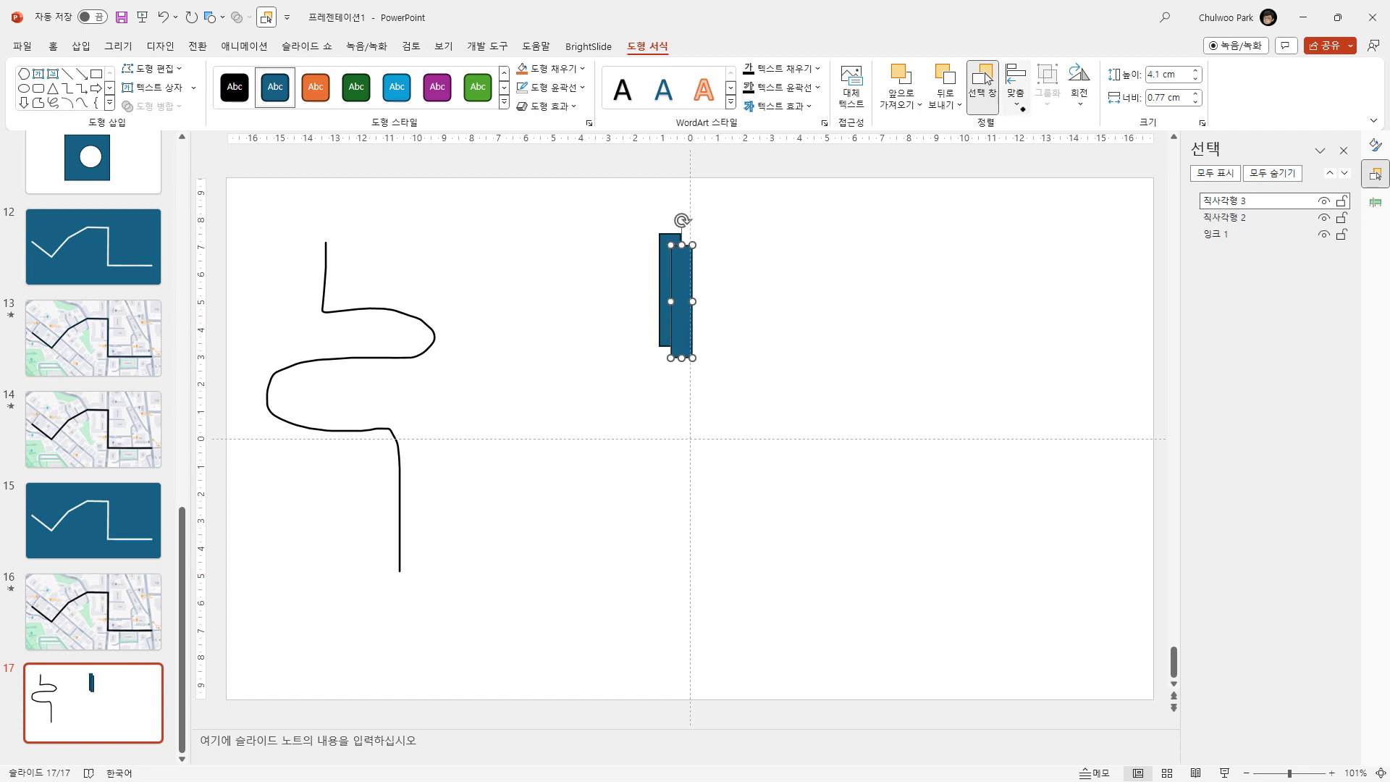
click(1016, 86)
click(1079, 105)
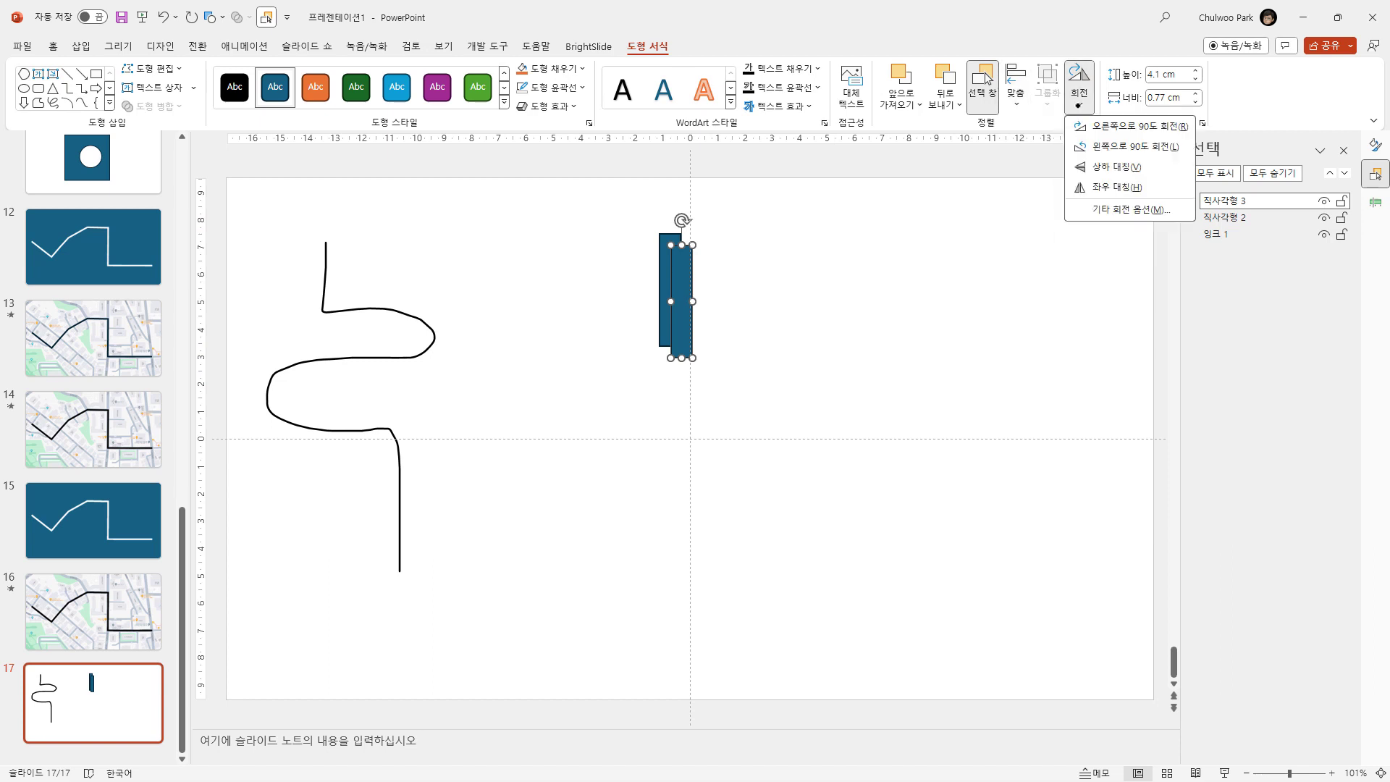
click(1139, 126)
drag(704, 300, 784, 344)
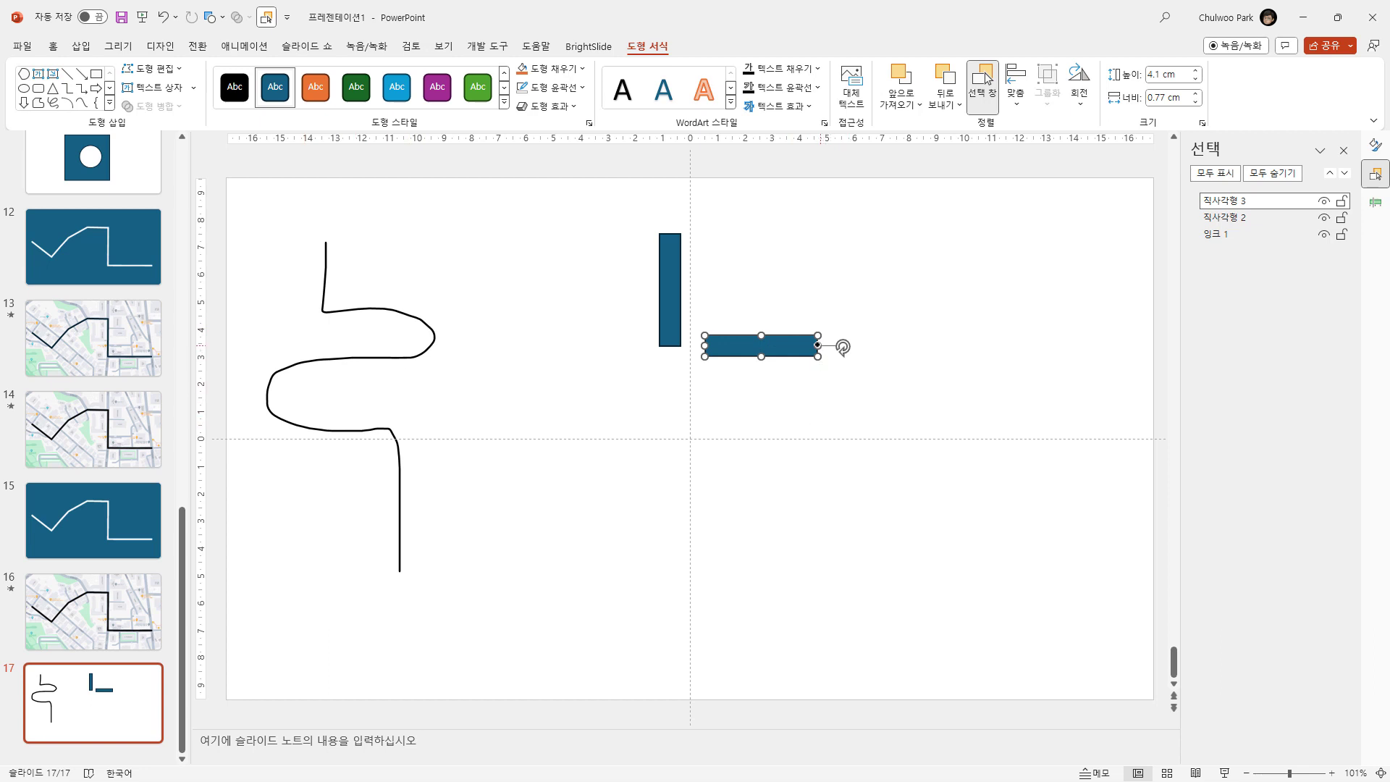
drag(817, 345, 906, 345)
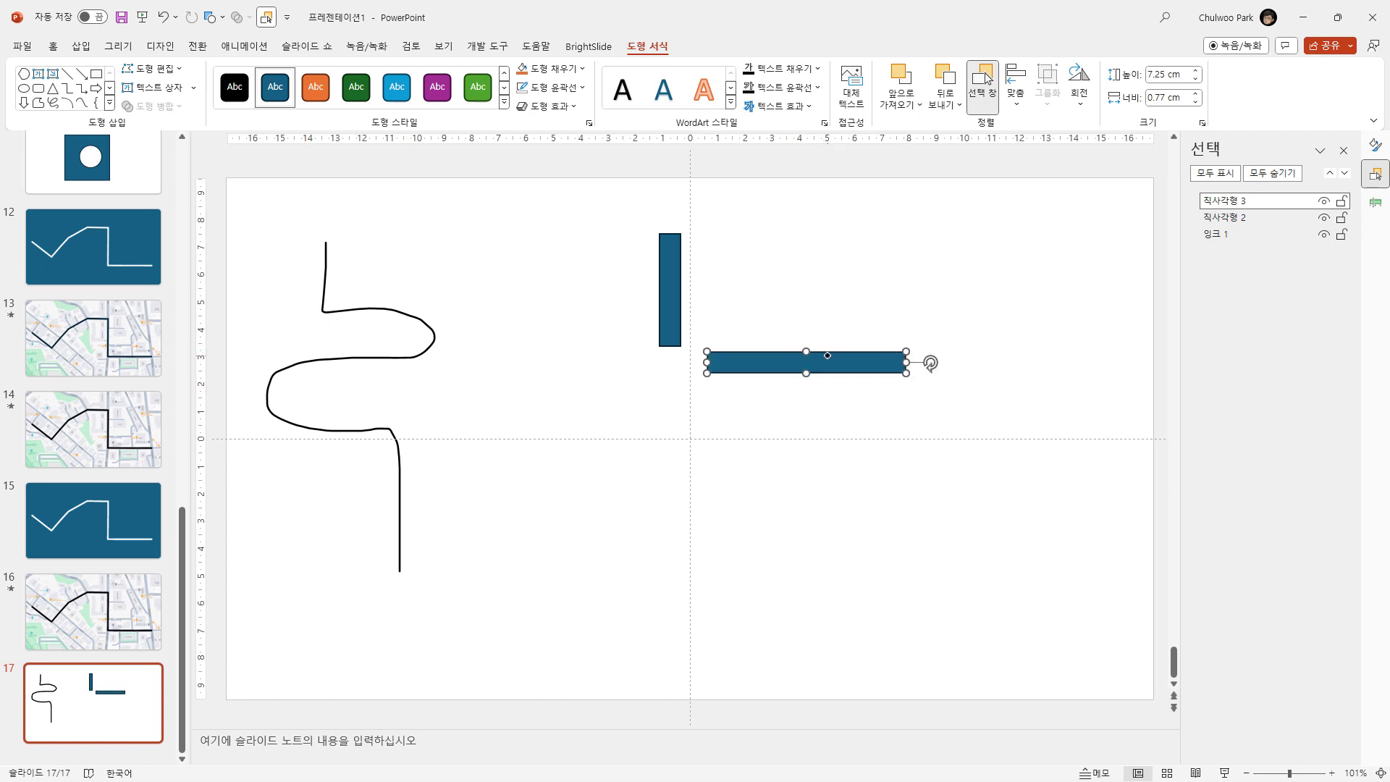
- Duplicate the horizontal bar twice and stack the copies below it, left-aligned with equal gaps
key(ctrl+d)
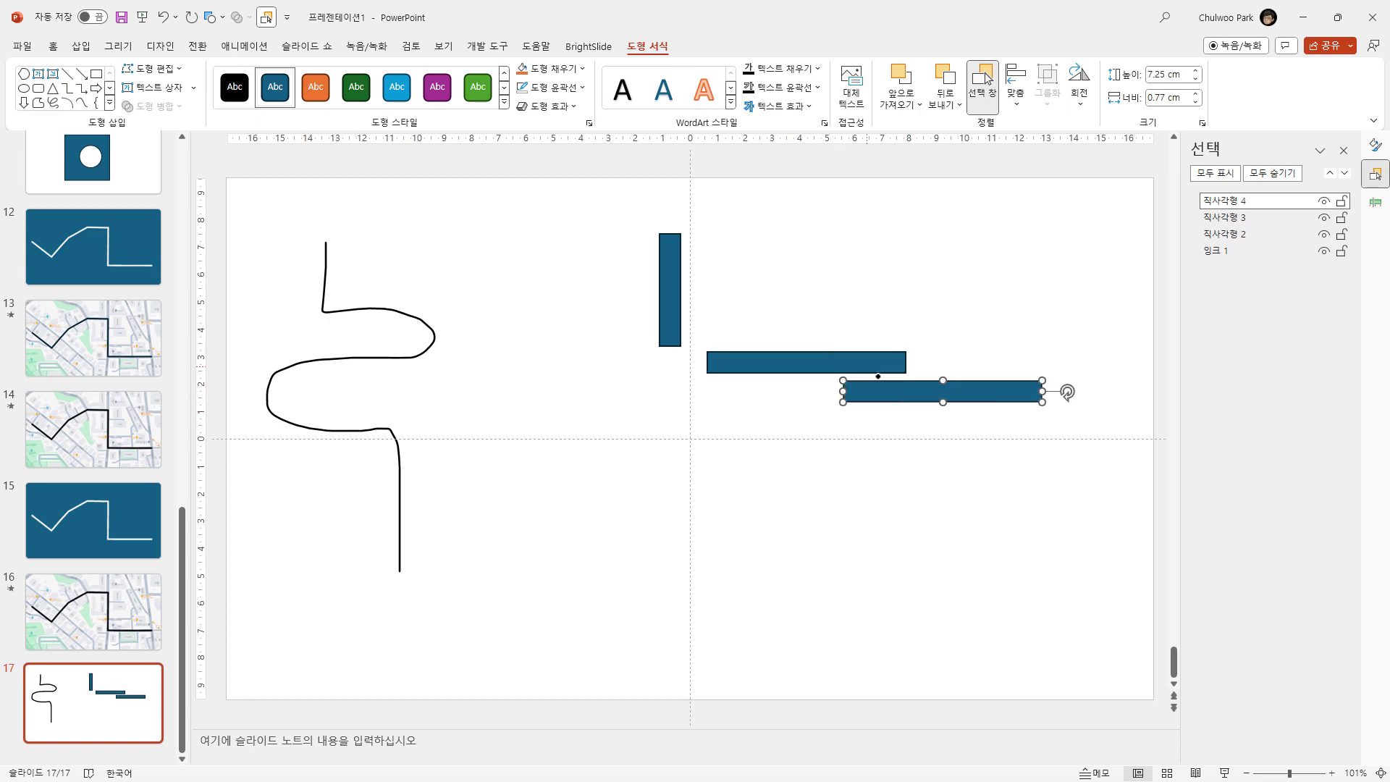
key(ctrl+d)
drag(886, 387, 754, 433)
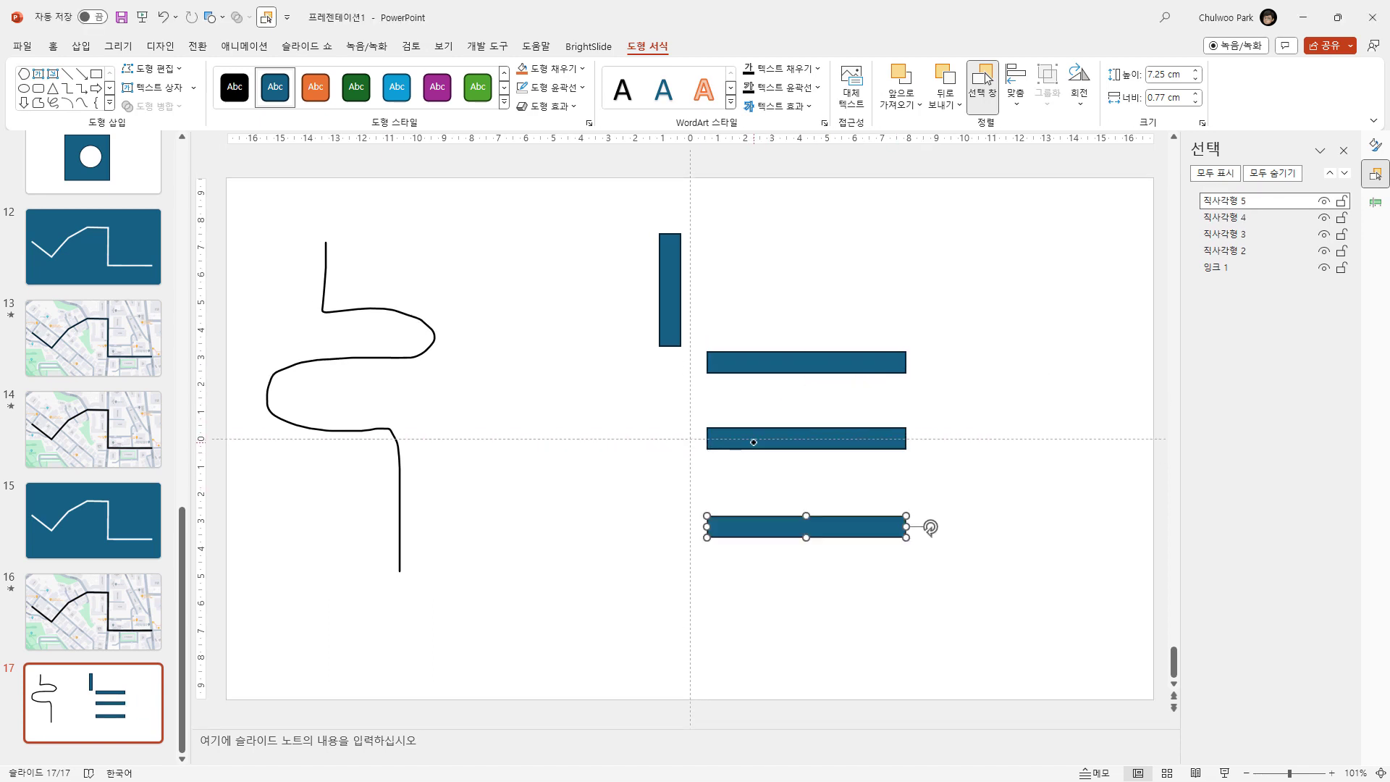
click(753, 442)
drag(760, 524, 764, 518)
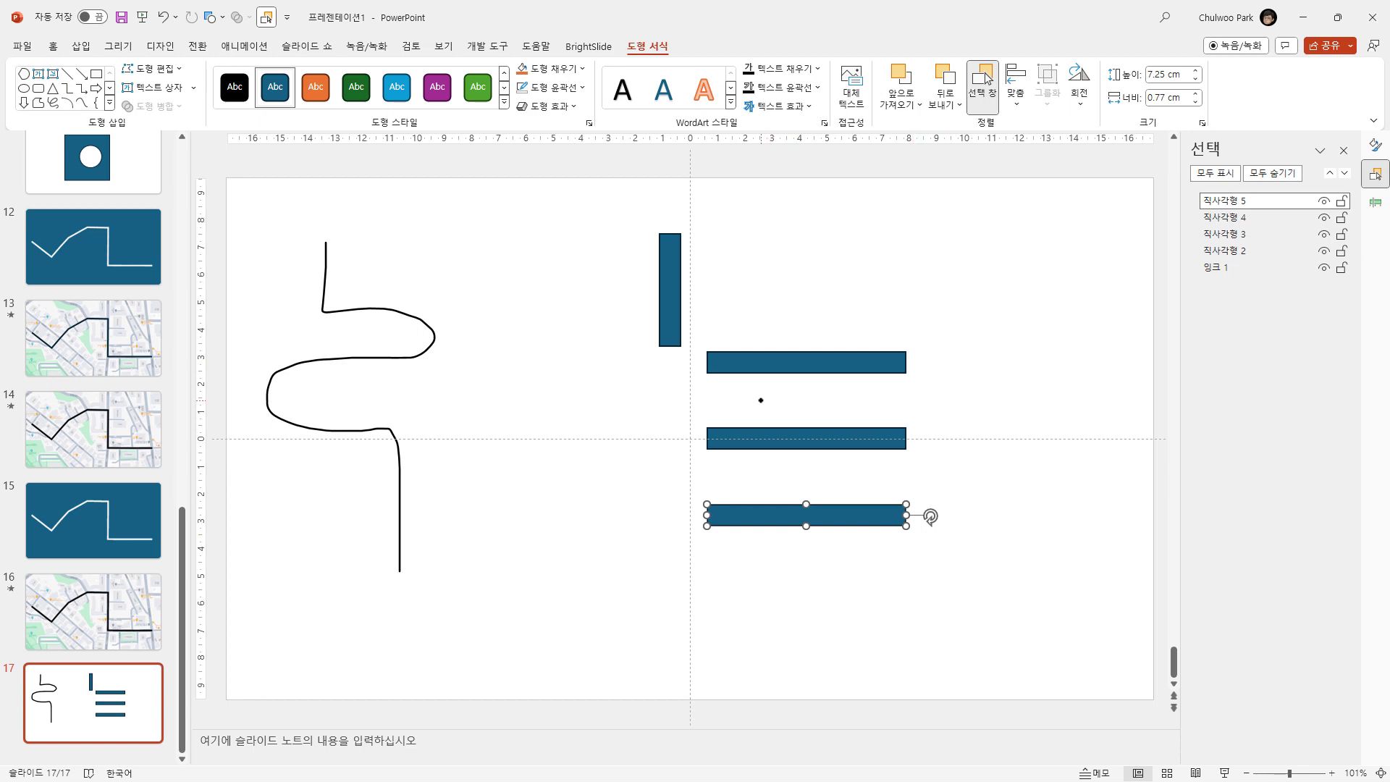
- Move the upright rectangle so its lower-right corner meets the upper-left corner of the top horizontal bar
drag(678, 317, 705, 322)
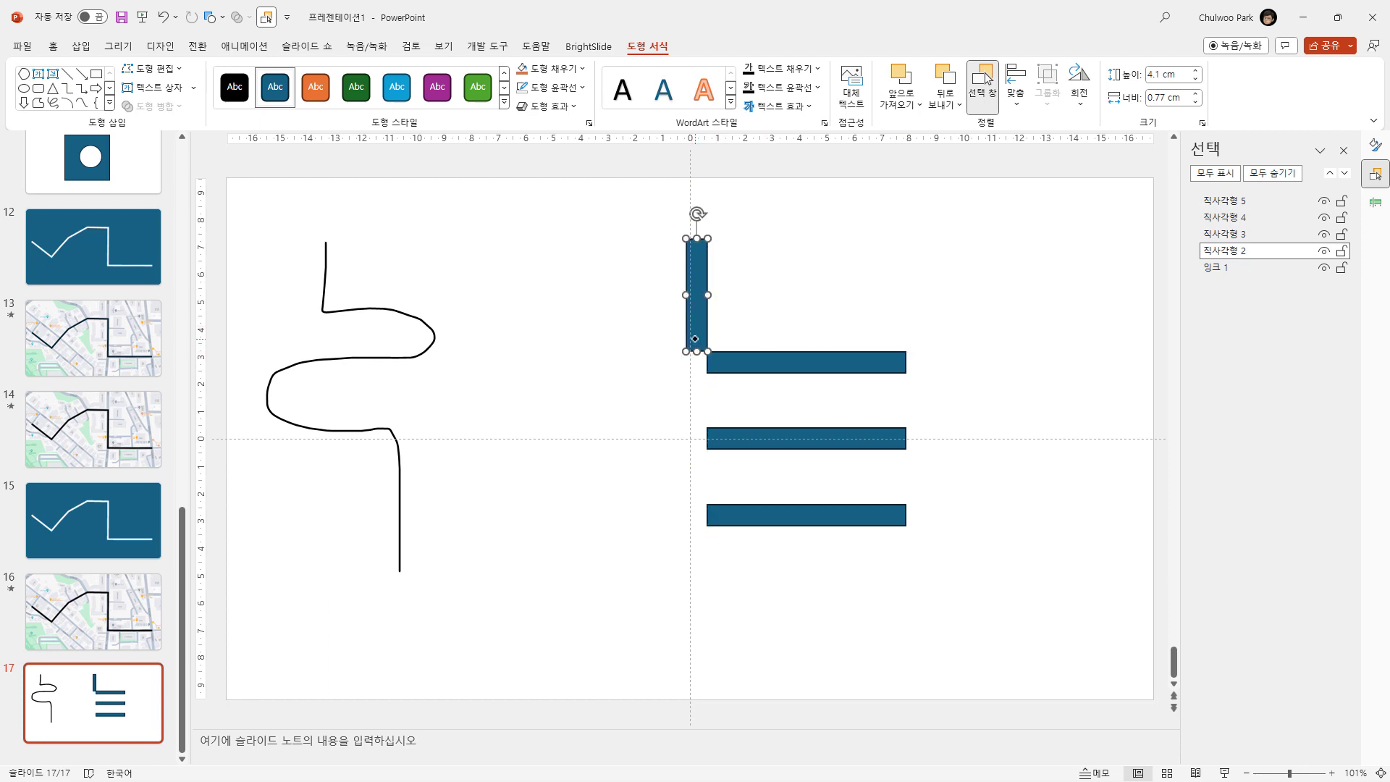
drag(693, 339, 698, 340)
click(841, 361)
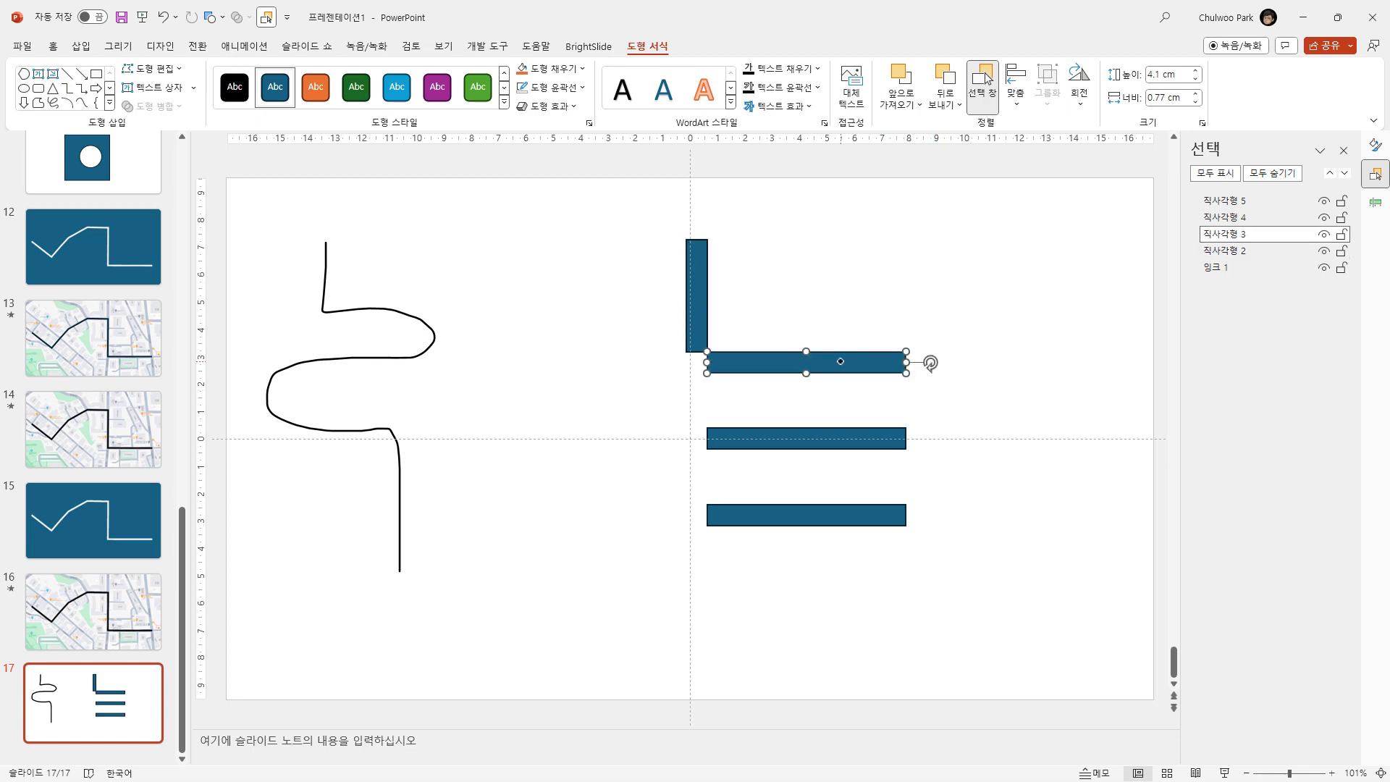
click(936, 415)
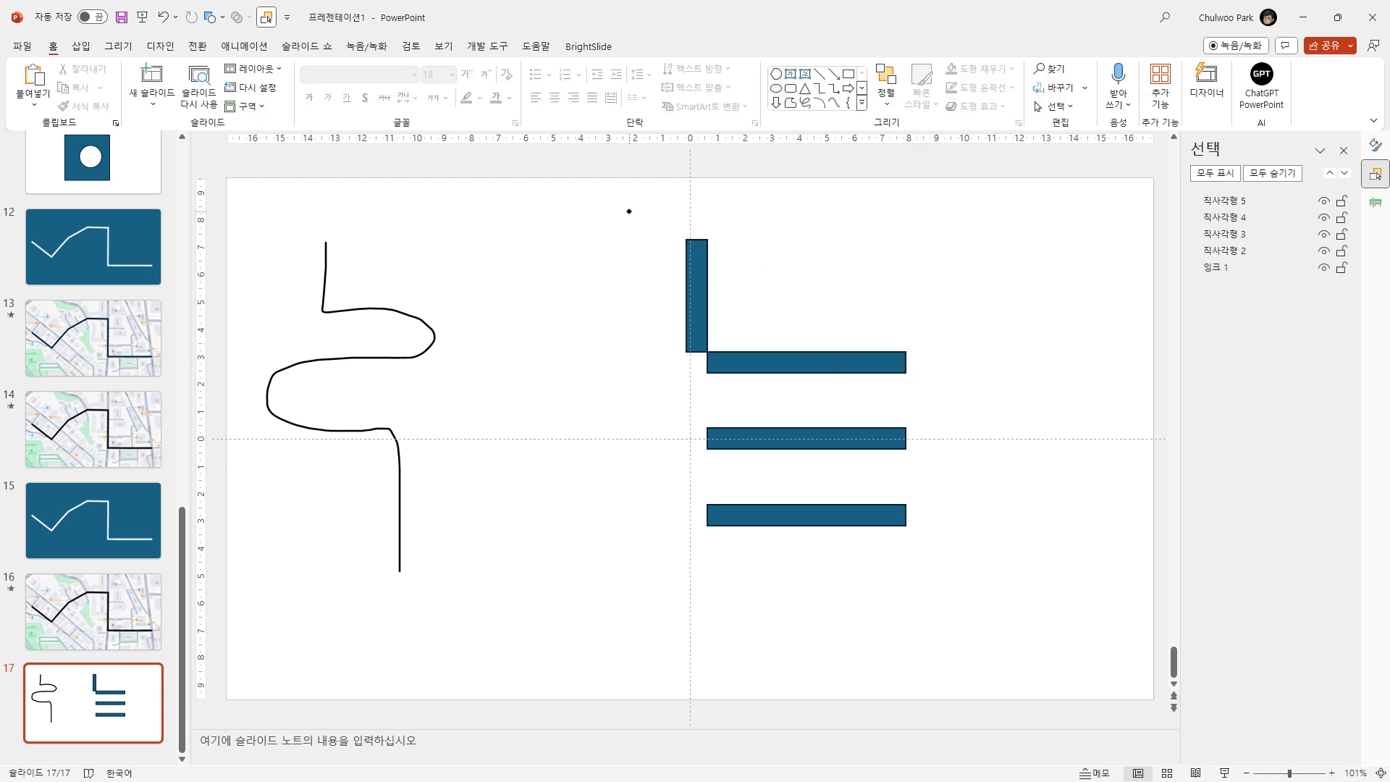
- Duplicate slide 17 with its pen line and four rectangles
drag(629, 211, 959, 607)
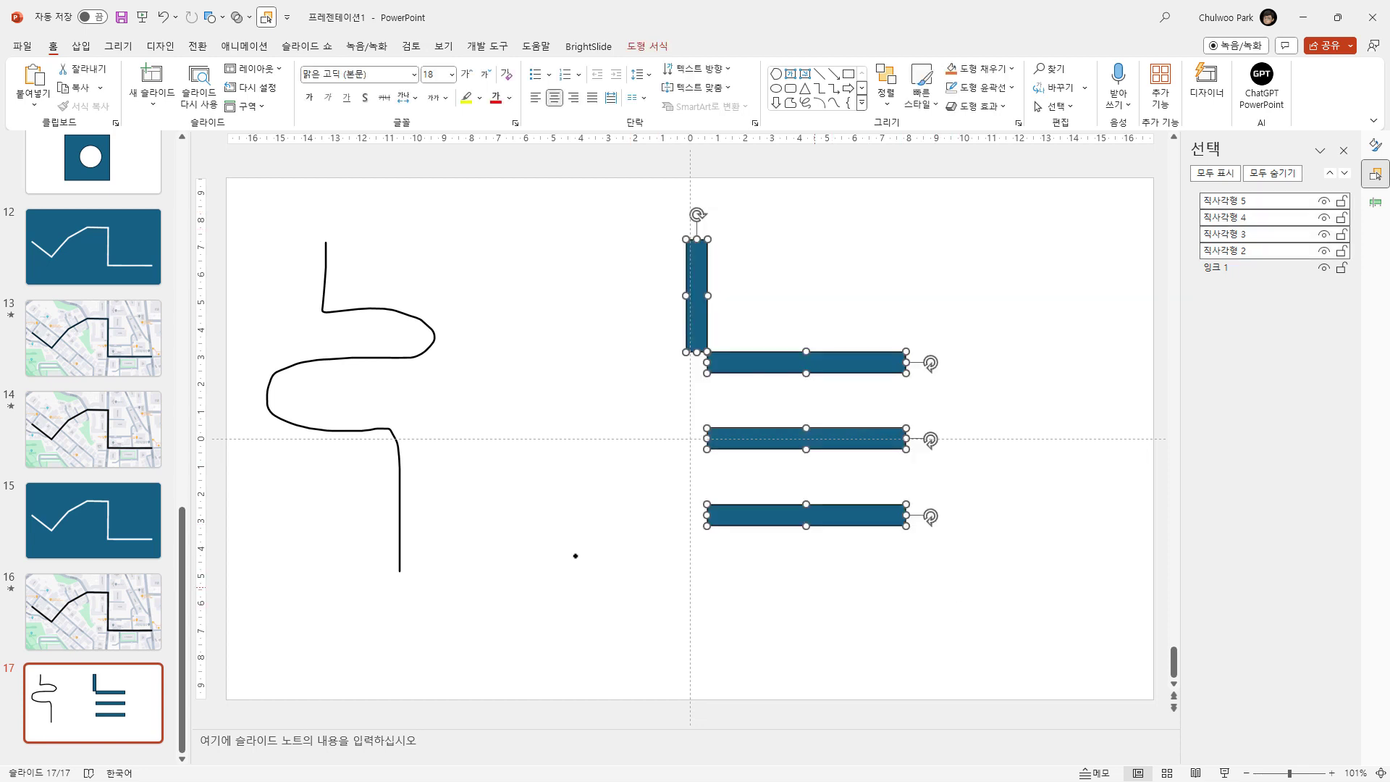
click(485, 479)
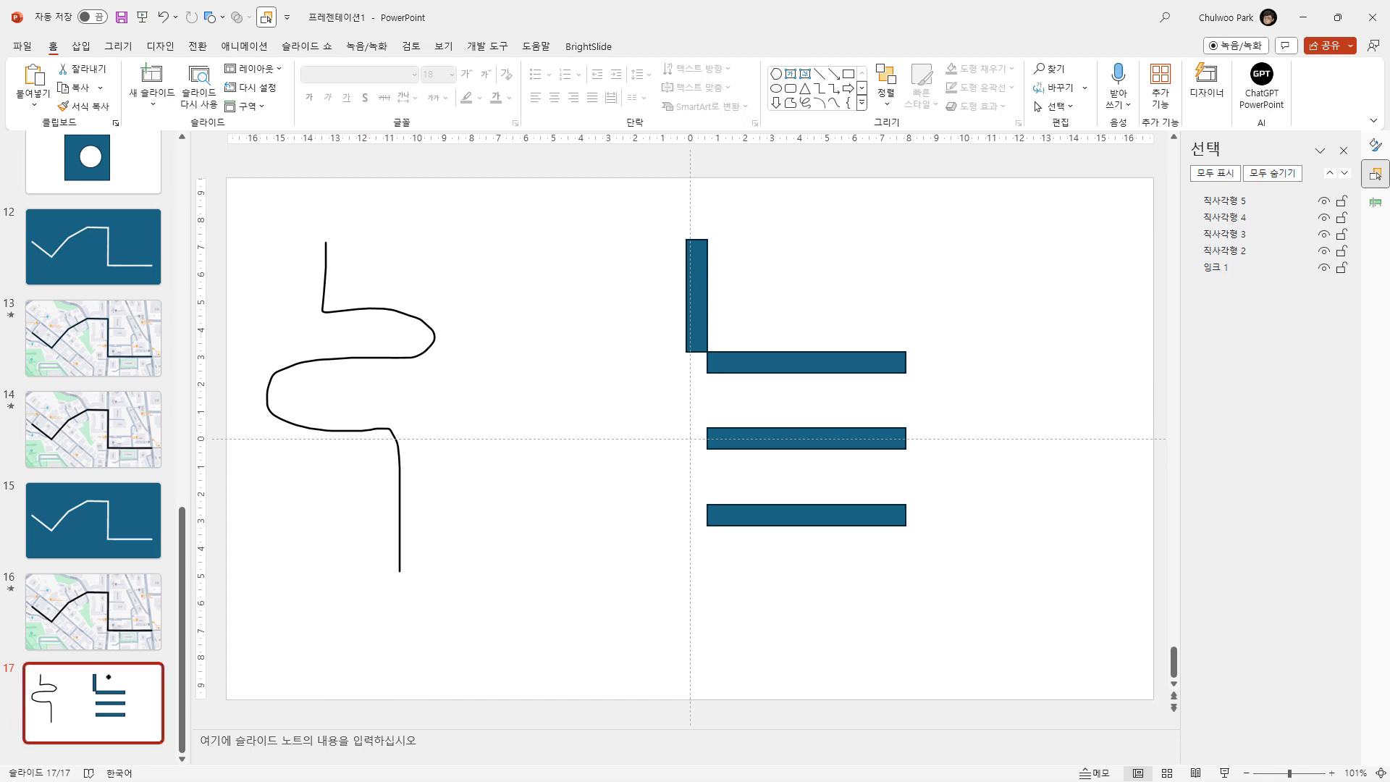
key(ctrl+d)
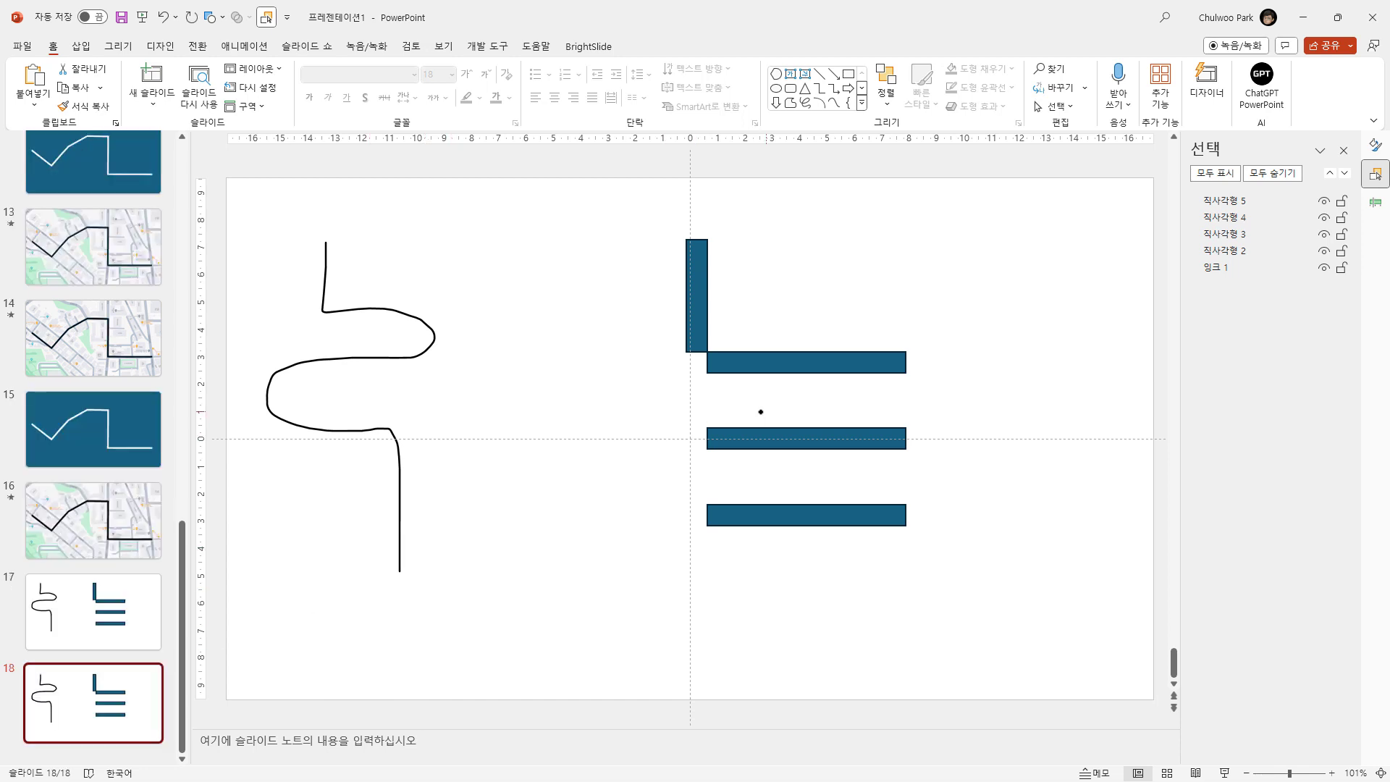
- Draw a circle about 1.6 cm in diameter and place it just beyond the right end of the top horizontal bar
click(795, 422)
click(792, 360)
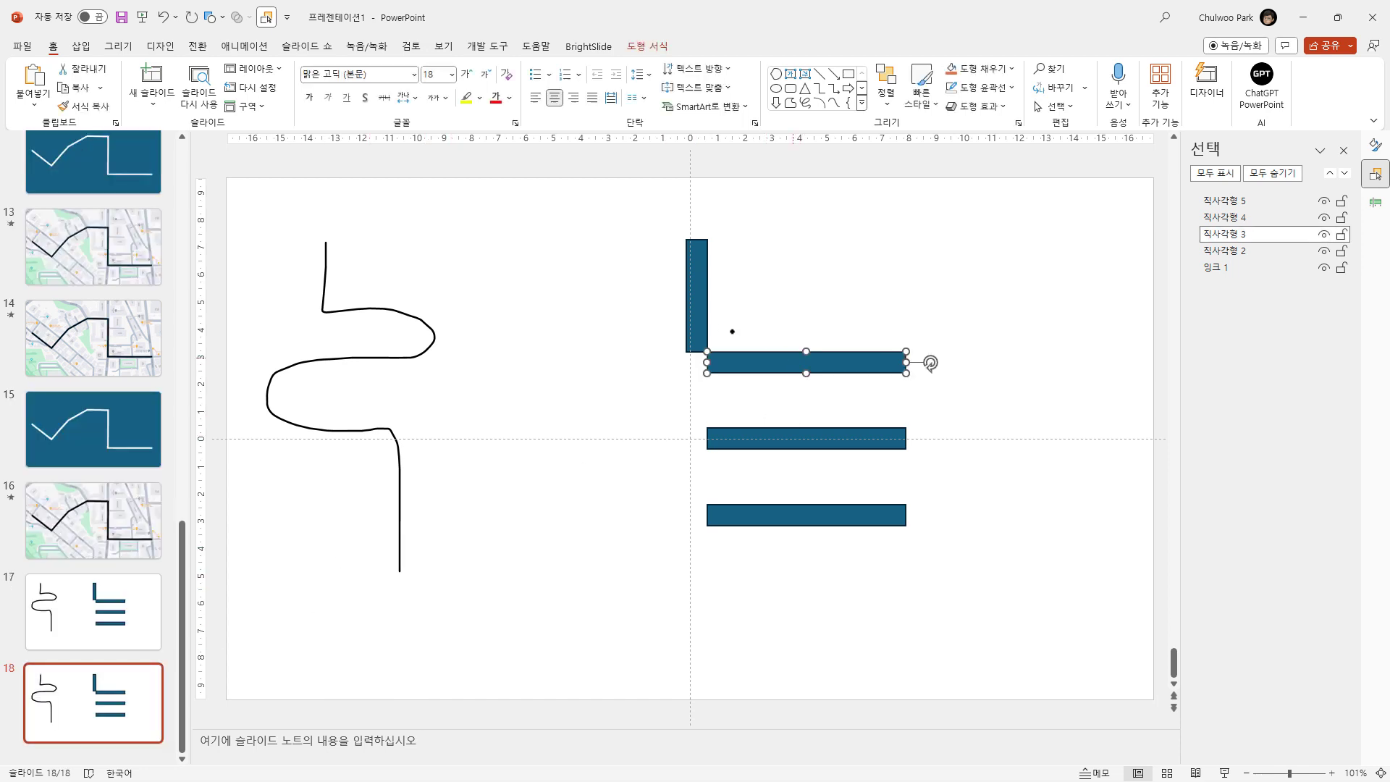
click(701, 314)
click(218, 18)
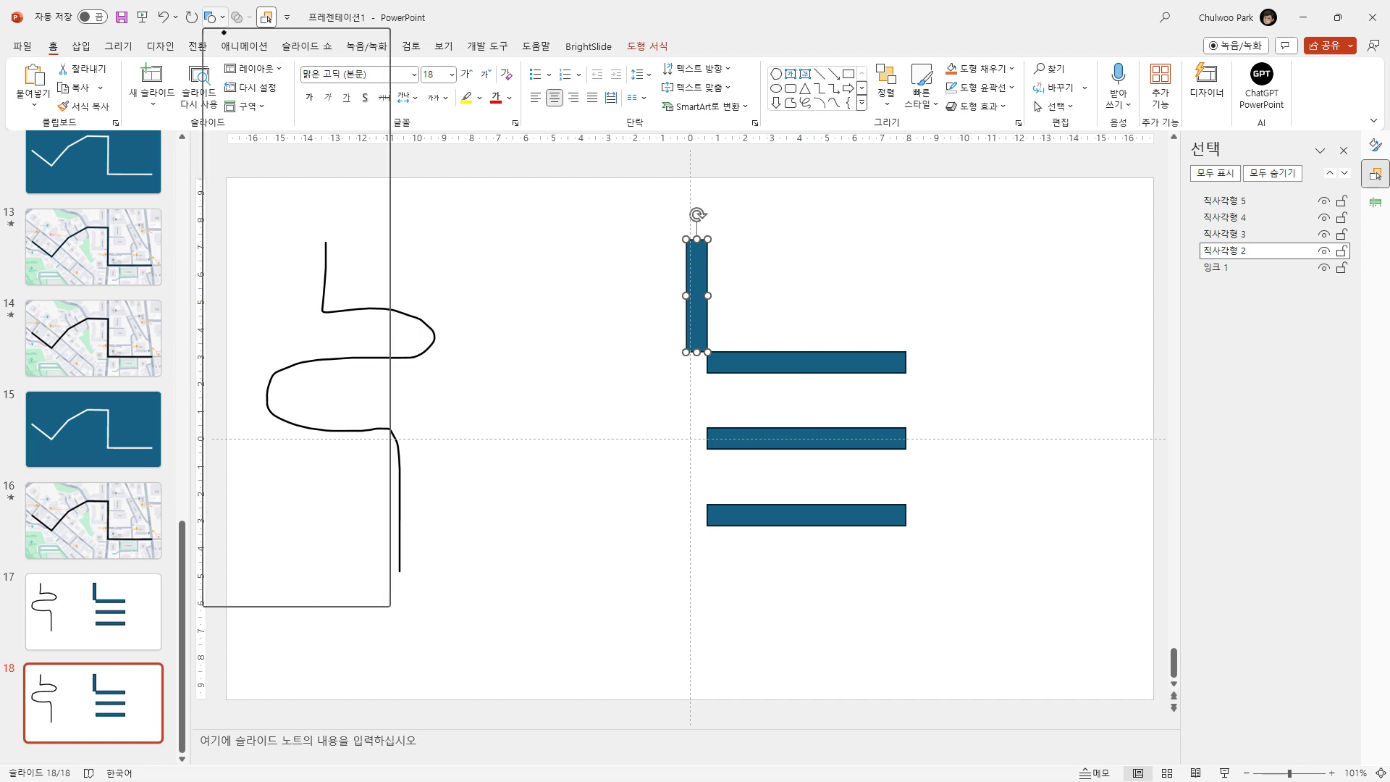
click(297, 56)
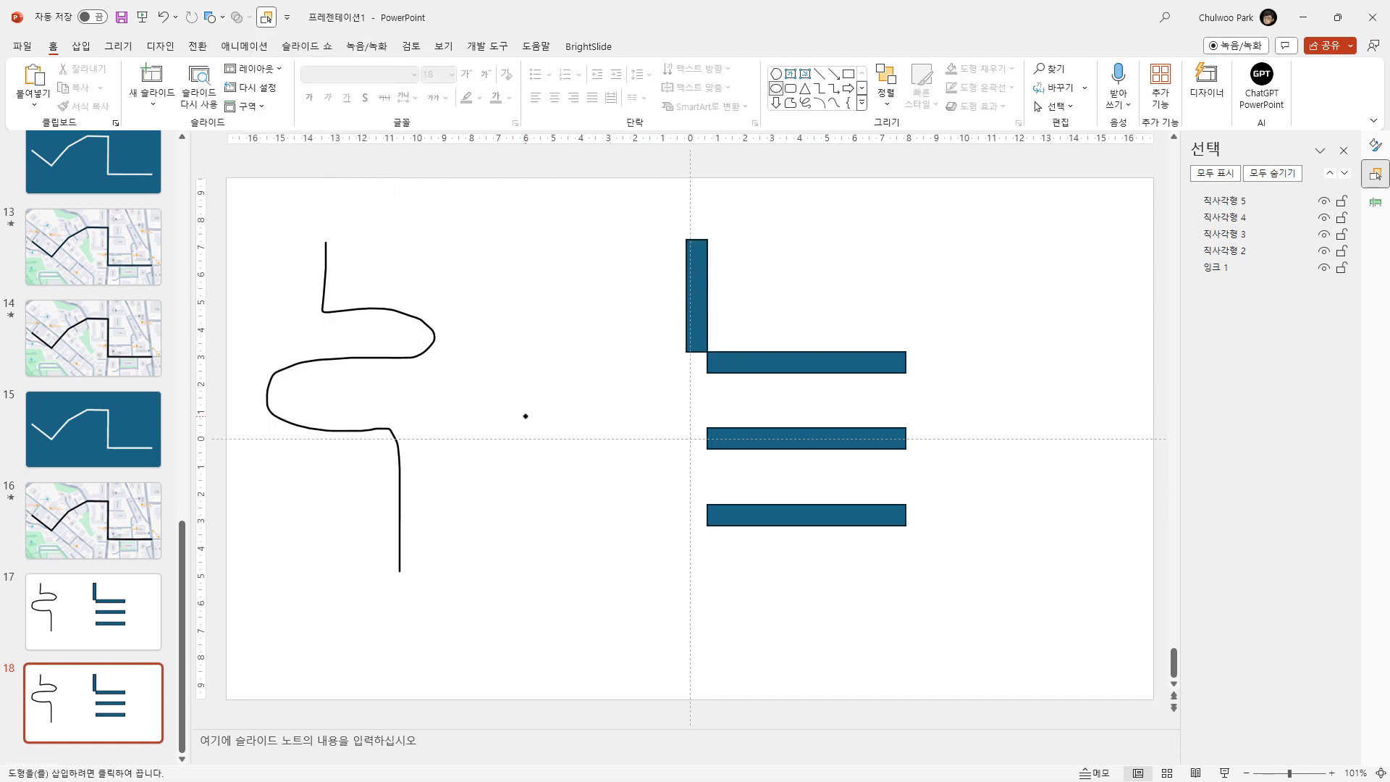
mouse_move(524, 334)
mouse_down()
mouse_move(596, 407)
mouse_move(657, 357)
mouse_move(806, 334)
mouse_move(722, 336)
mouse_up()
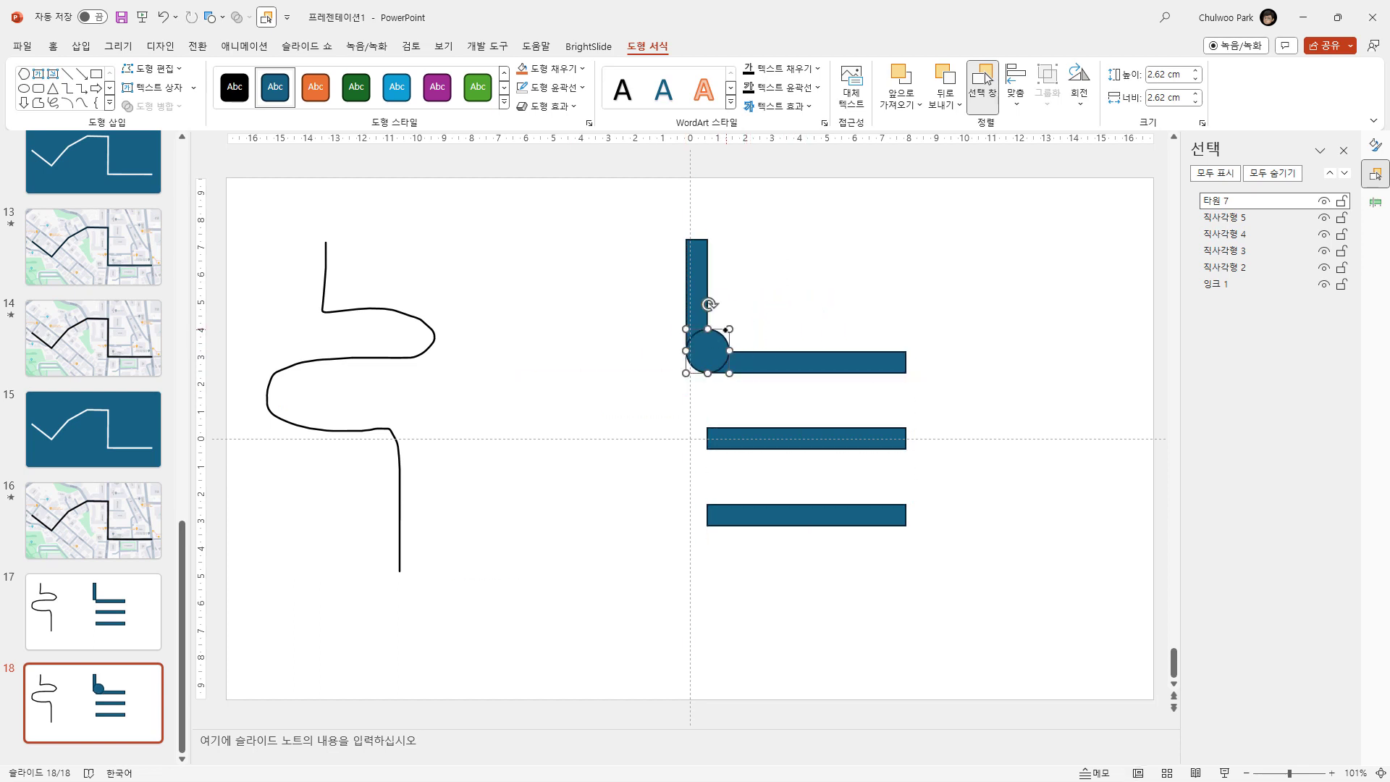
drag(714, 349, 955, 350)
- Remove the outlines from the four rectangles and the circle
click(1034, 524)
drag(1017, 614, 569, 177)
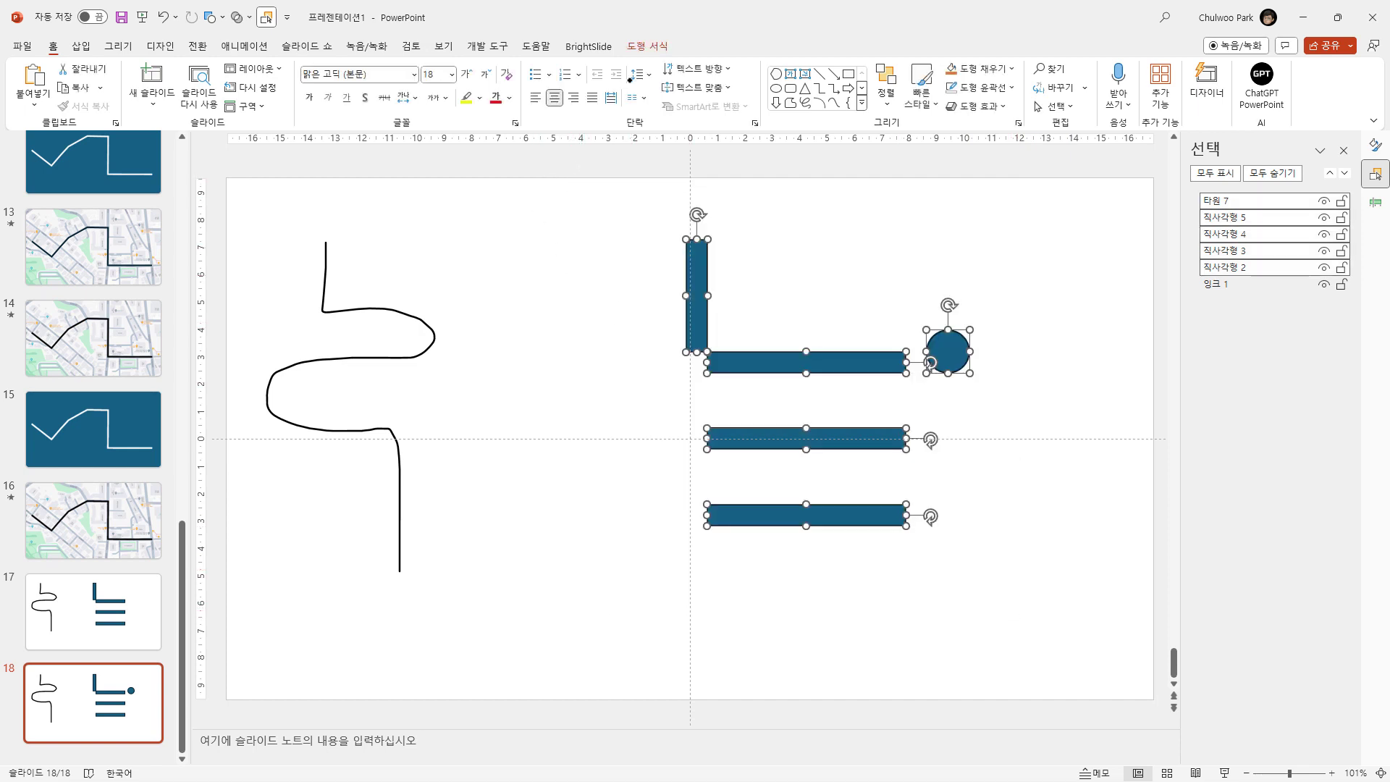
click(646, 46)
click(583, 86)
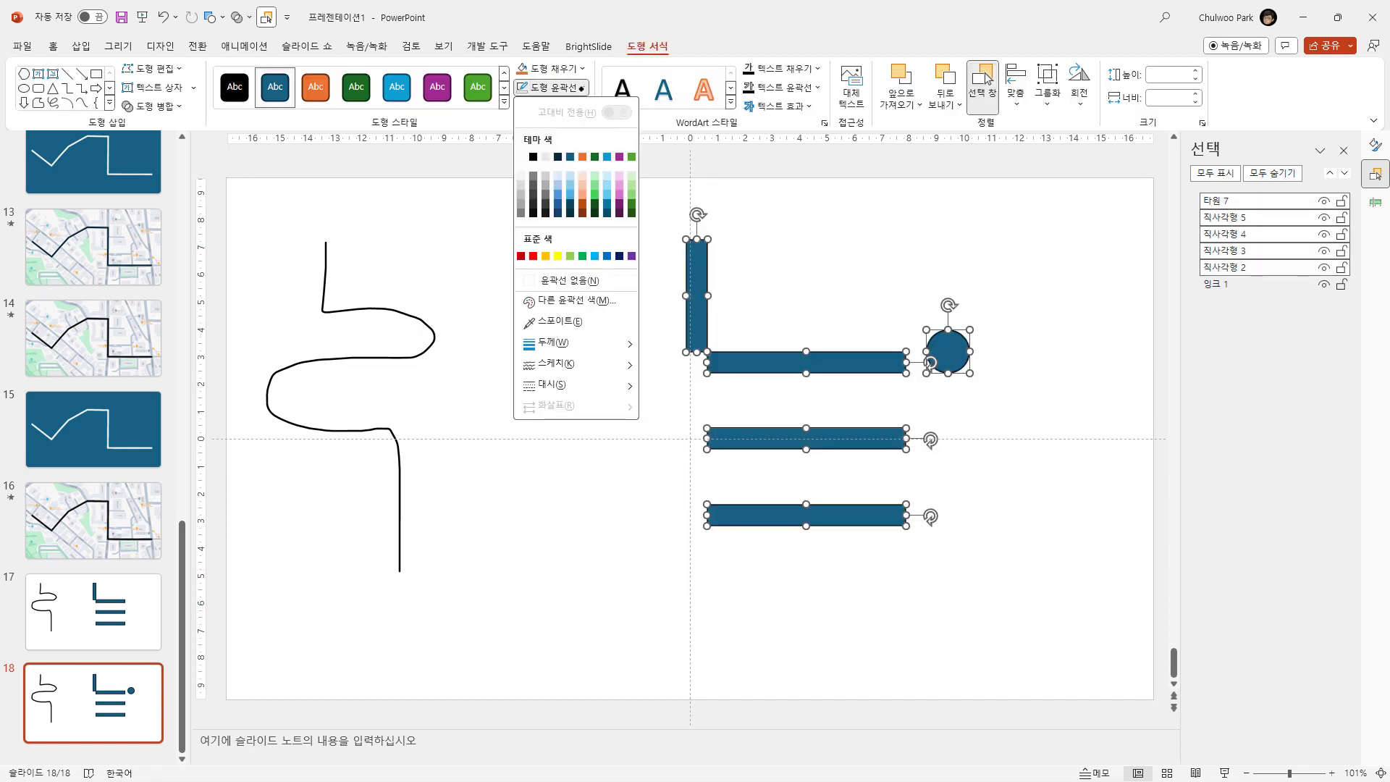
click(545, 281)
click(551, 354)
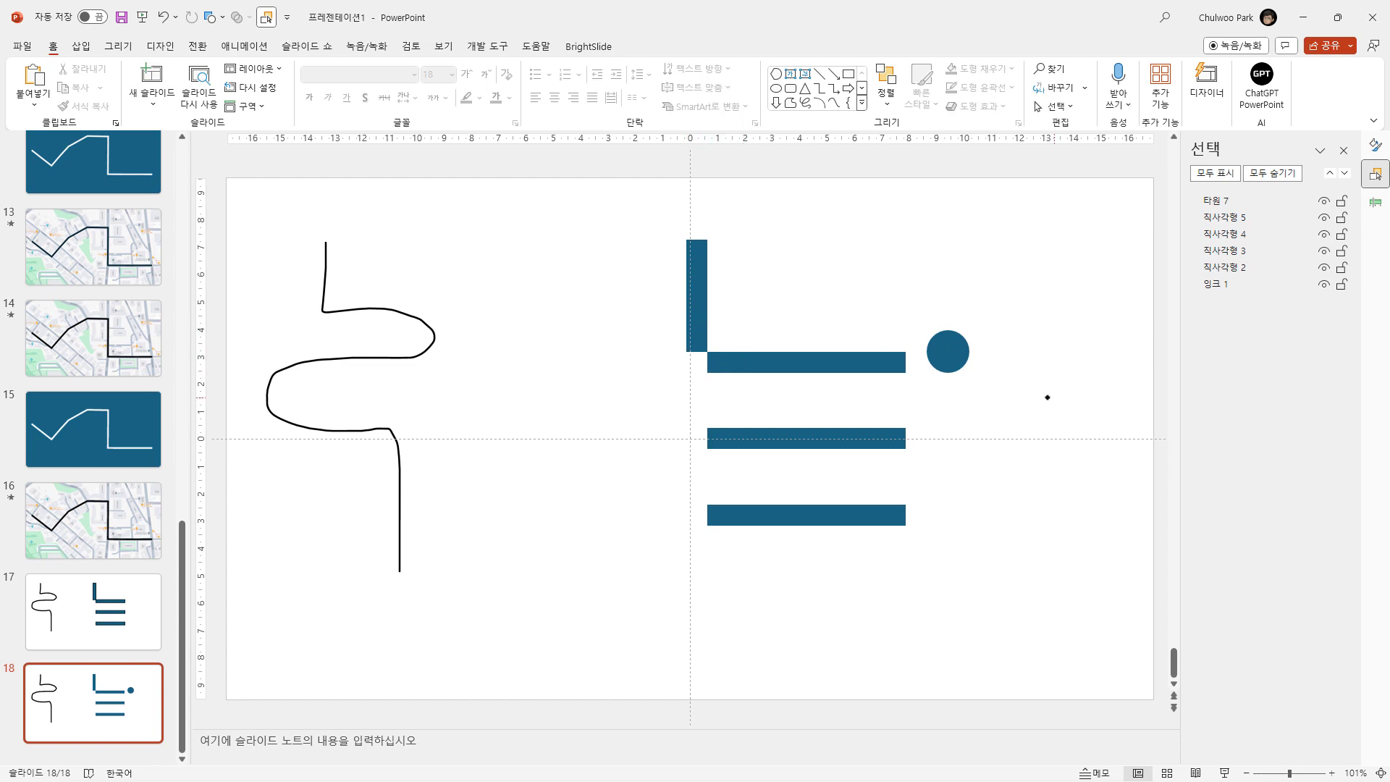
- Move the circle farther right and cover its right half with a widened duplicate of the upright rectangle
drag(692, 318, 694, 319)
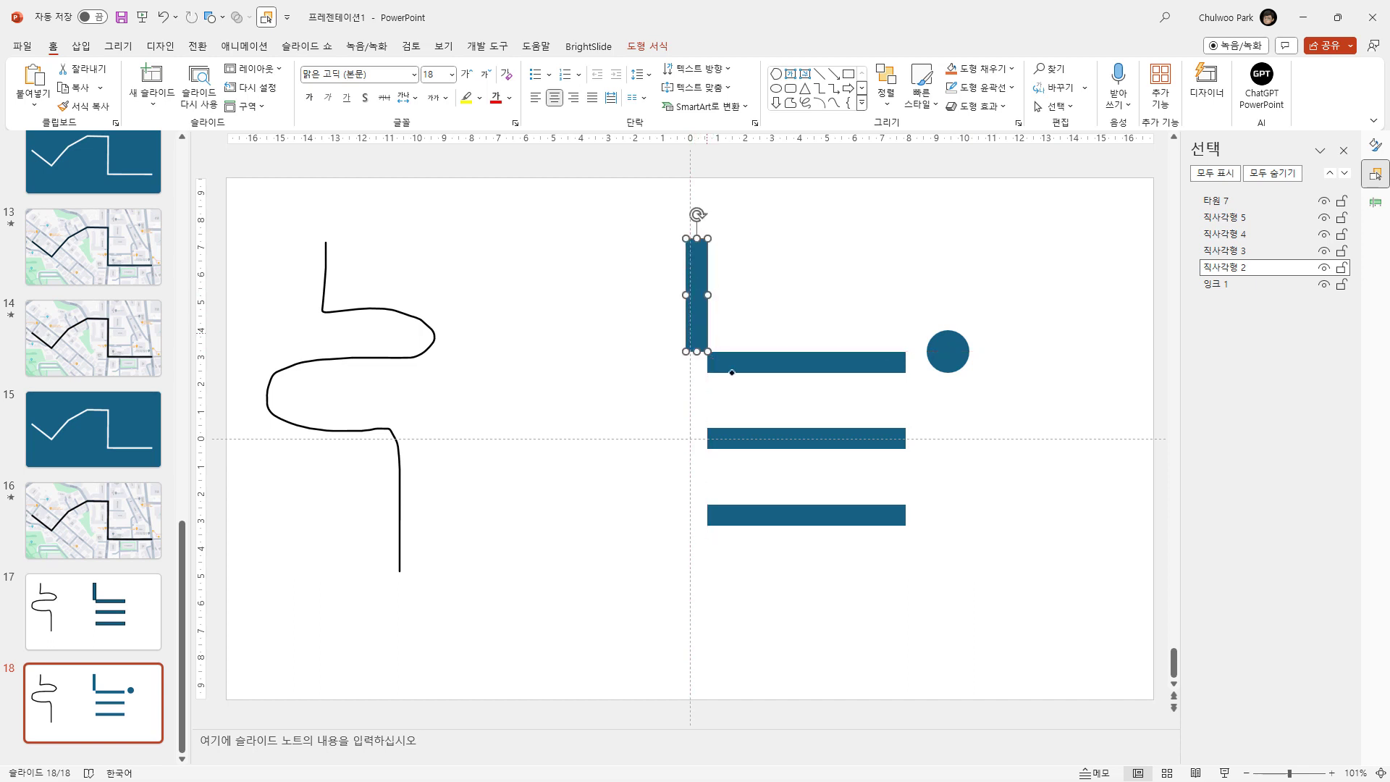
drag(947, 351, 1001, 351)
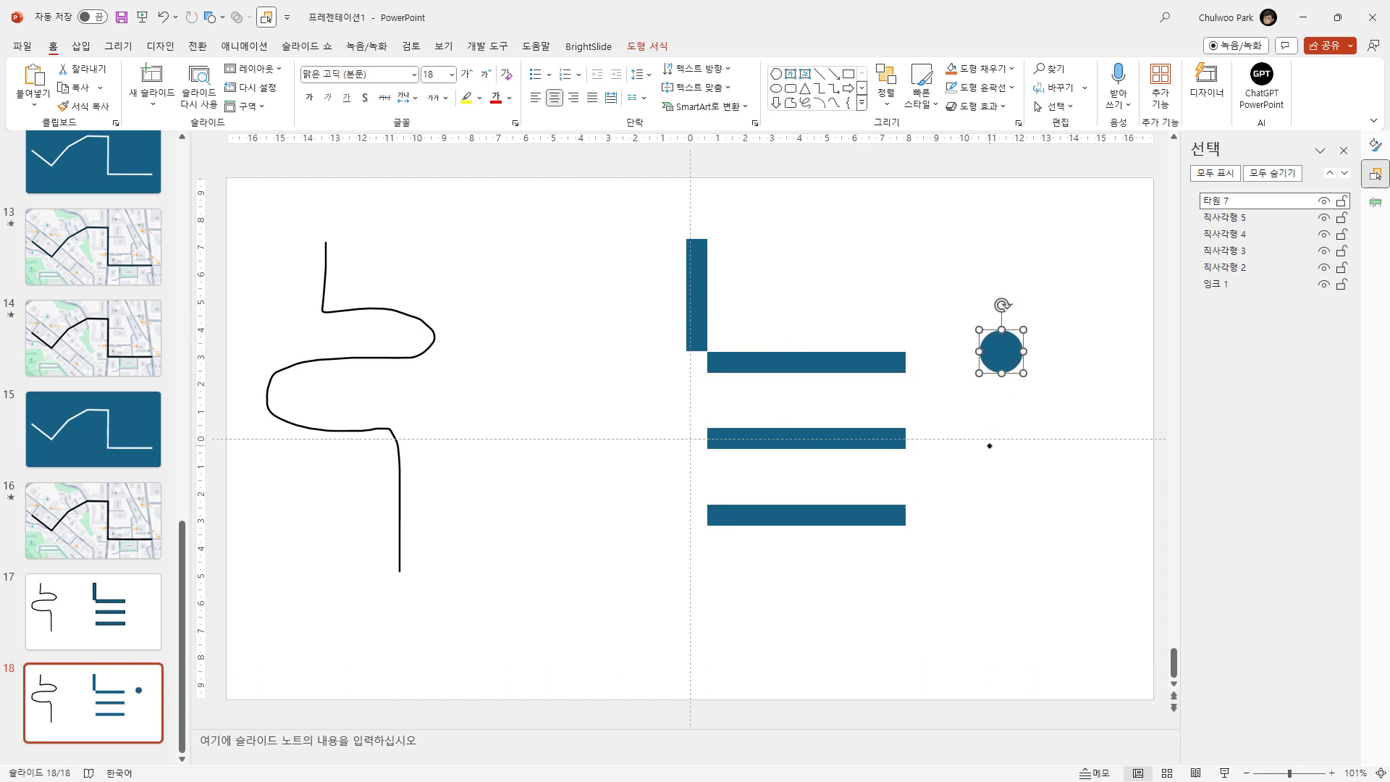
click(223, 16)
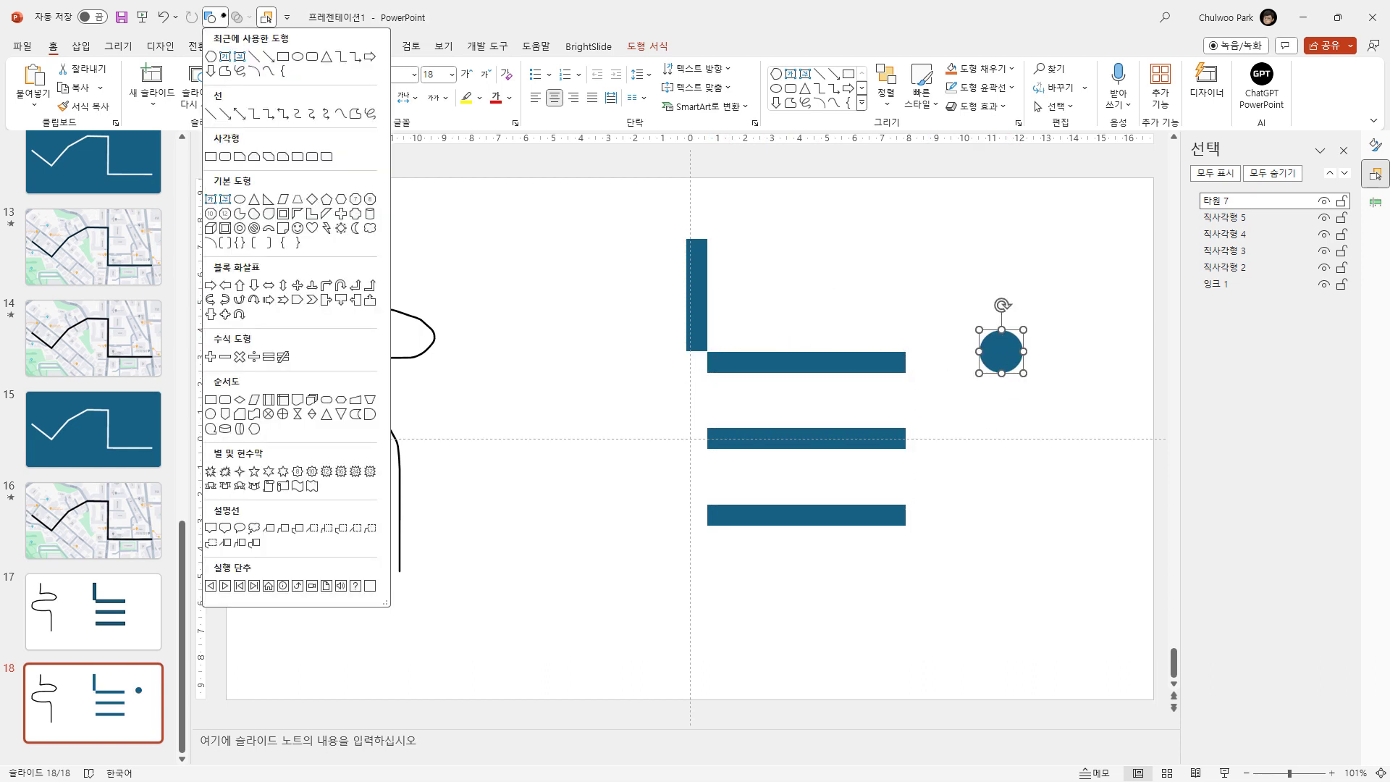
click(703, 280)
click(704, 280)
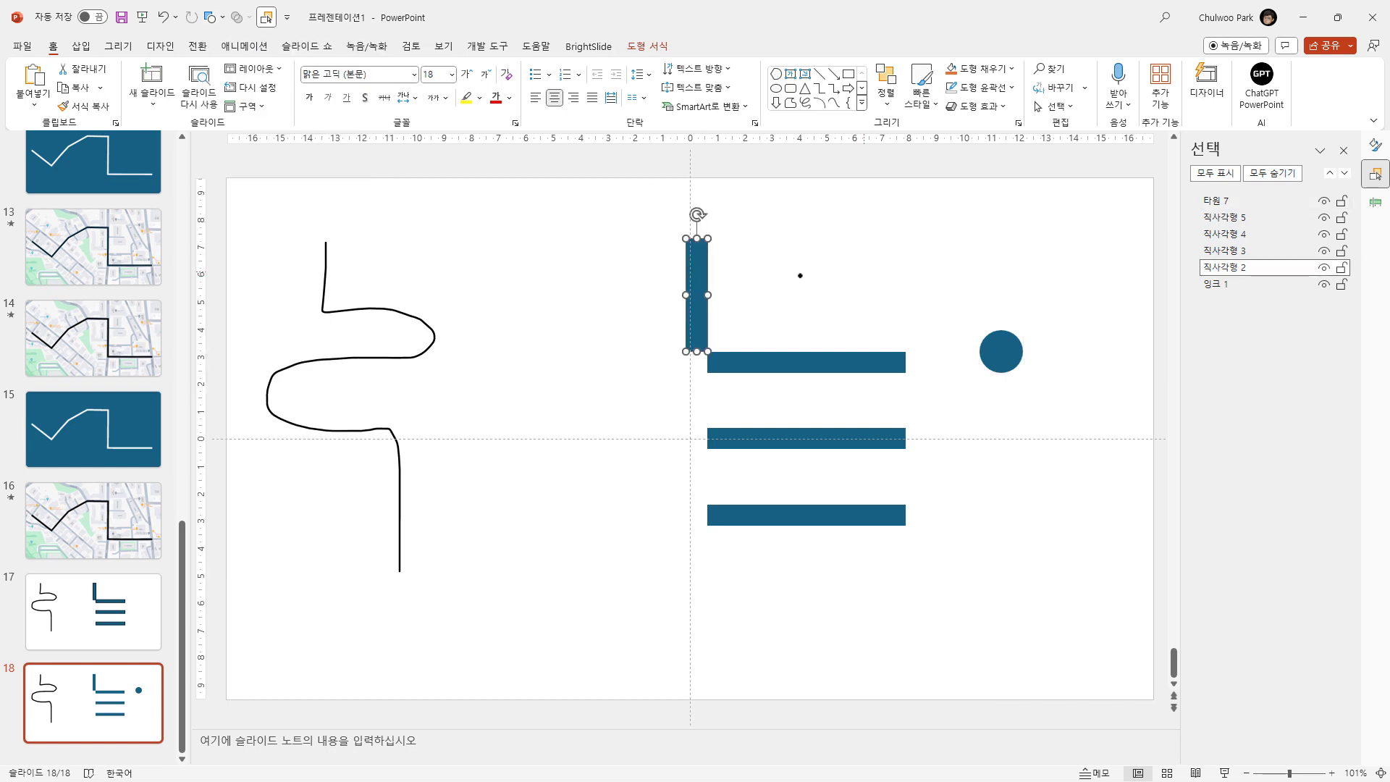
key(ctrl+d)
drag(708, 314, 1081, 340)
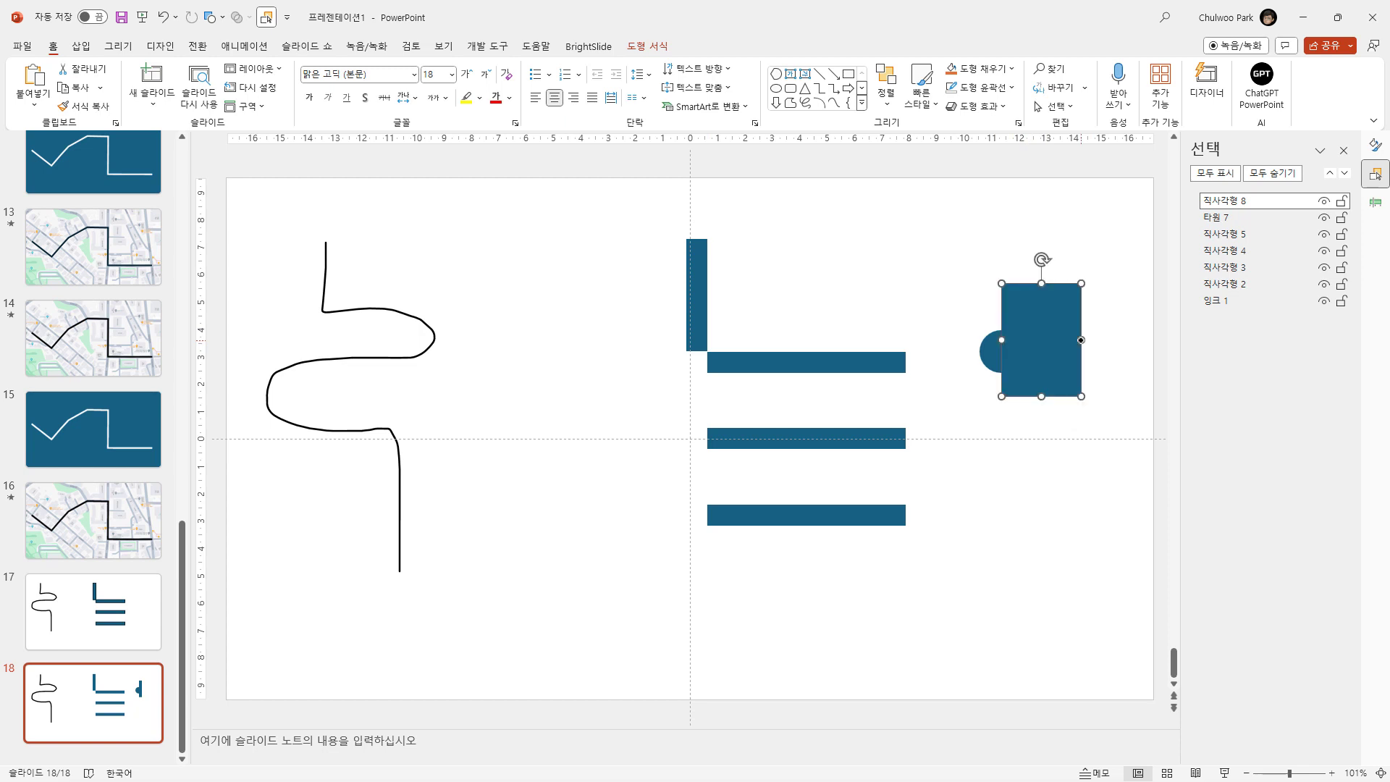
- Subtract the covering rectangle from the circle to leave its left half
click(990, 348)
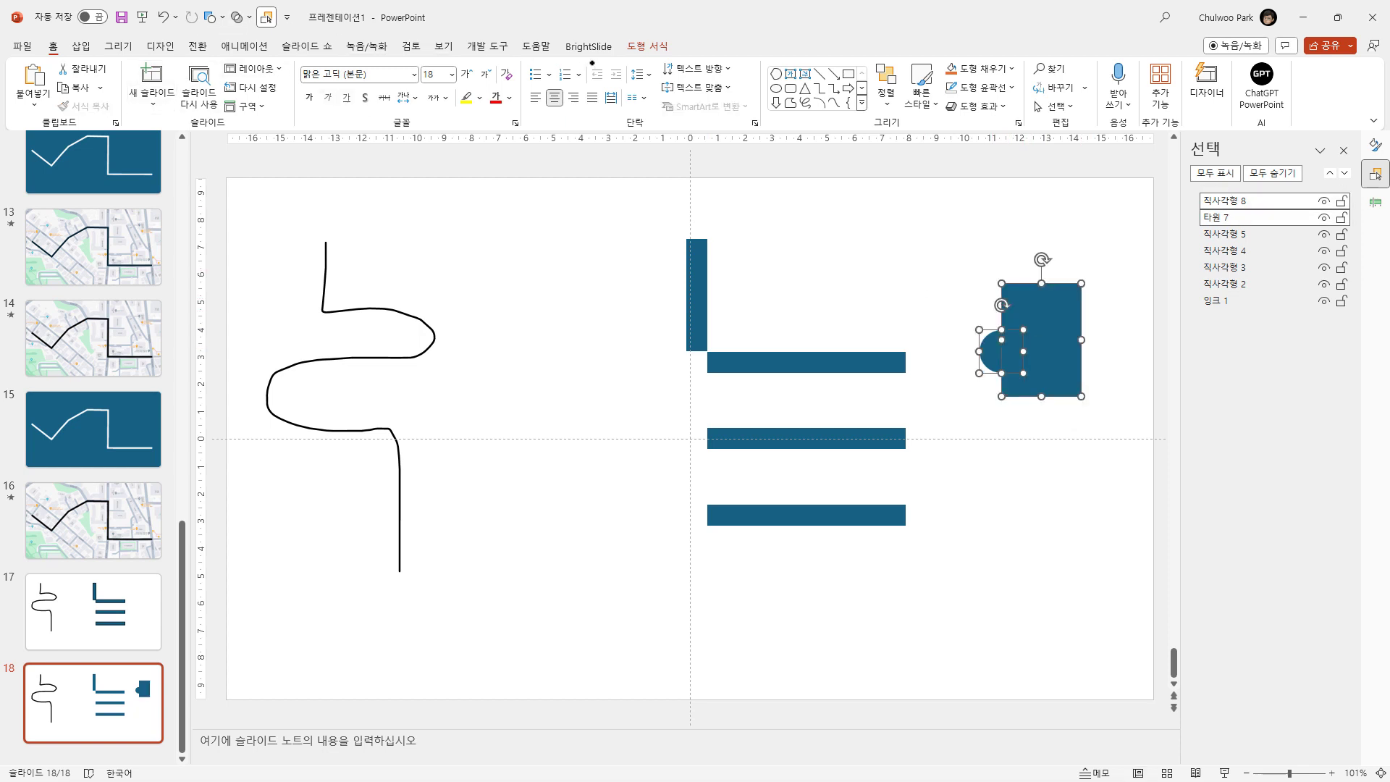
click(647, 45)
click(152, 105)
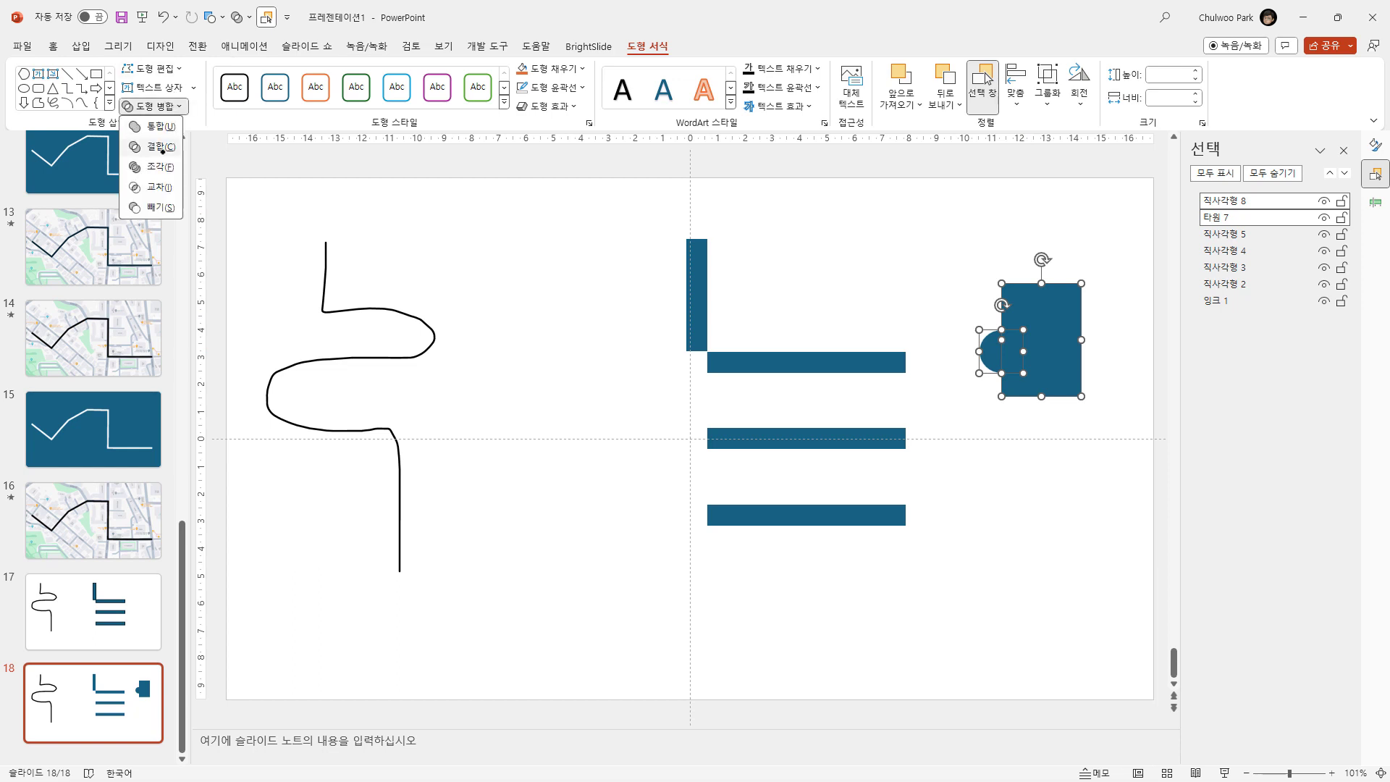
click(159, 207)
click(1014, 389)
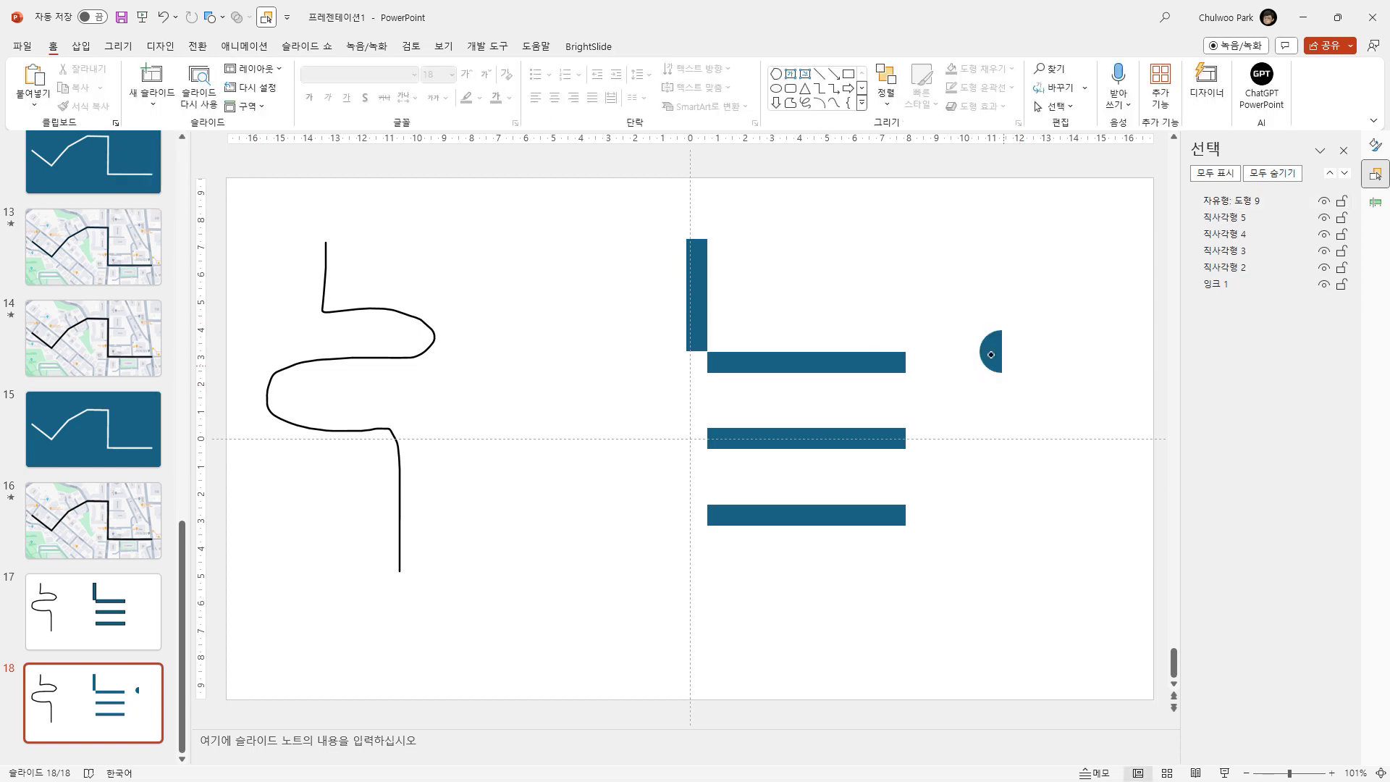
- Move the half circle onto the lower end of the upright bar to round its corner with the top horizontal bar
click(696, 291)
click(989, 355)
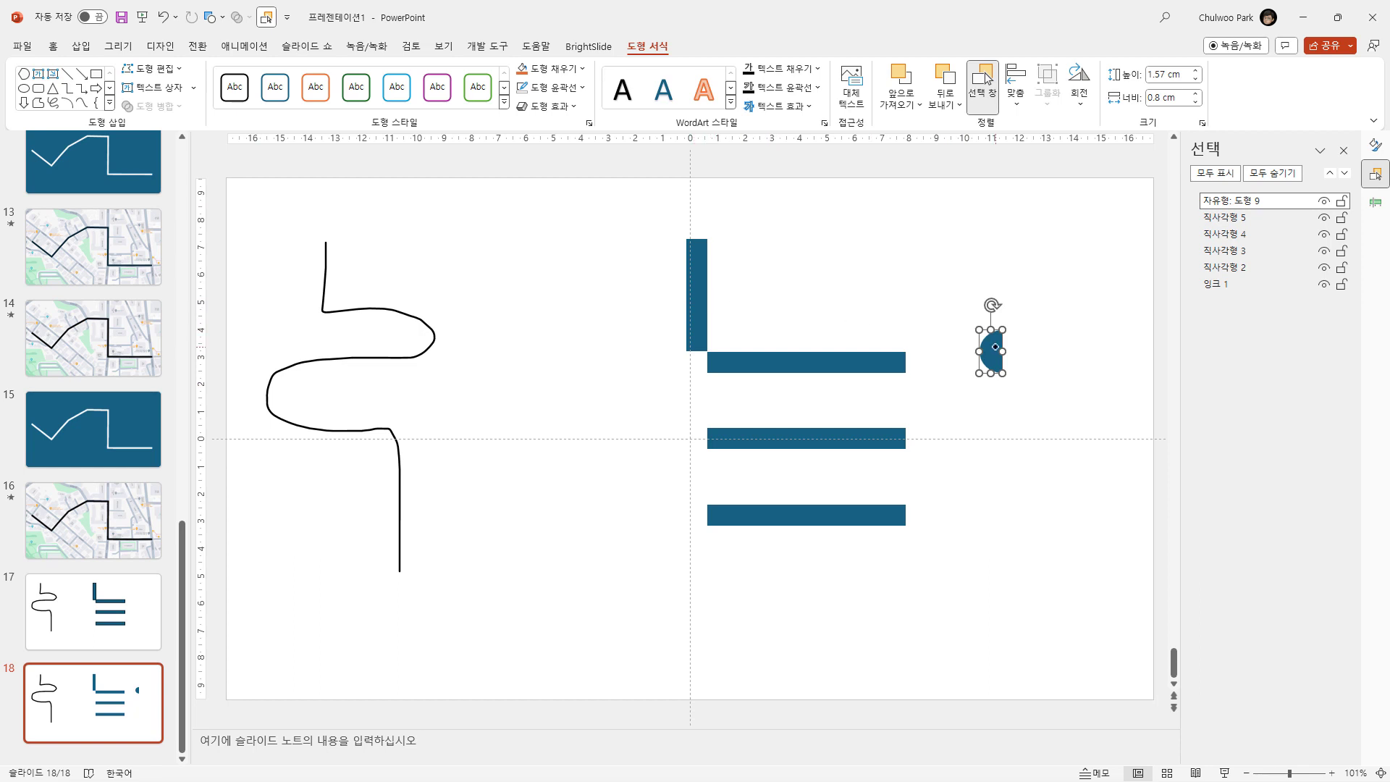
drag(995, 348, 702, 347)
click(730, 293)
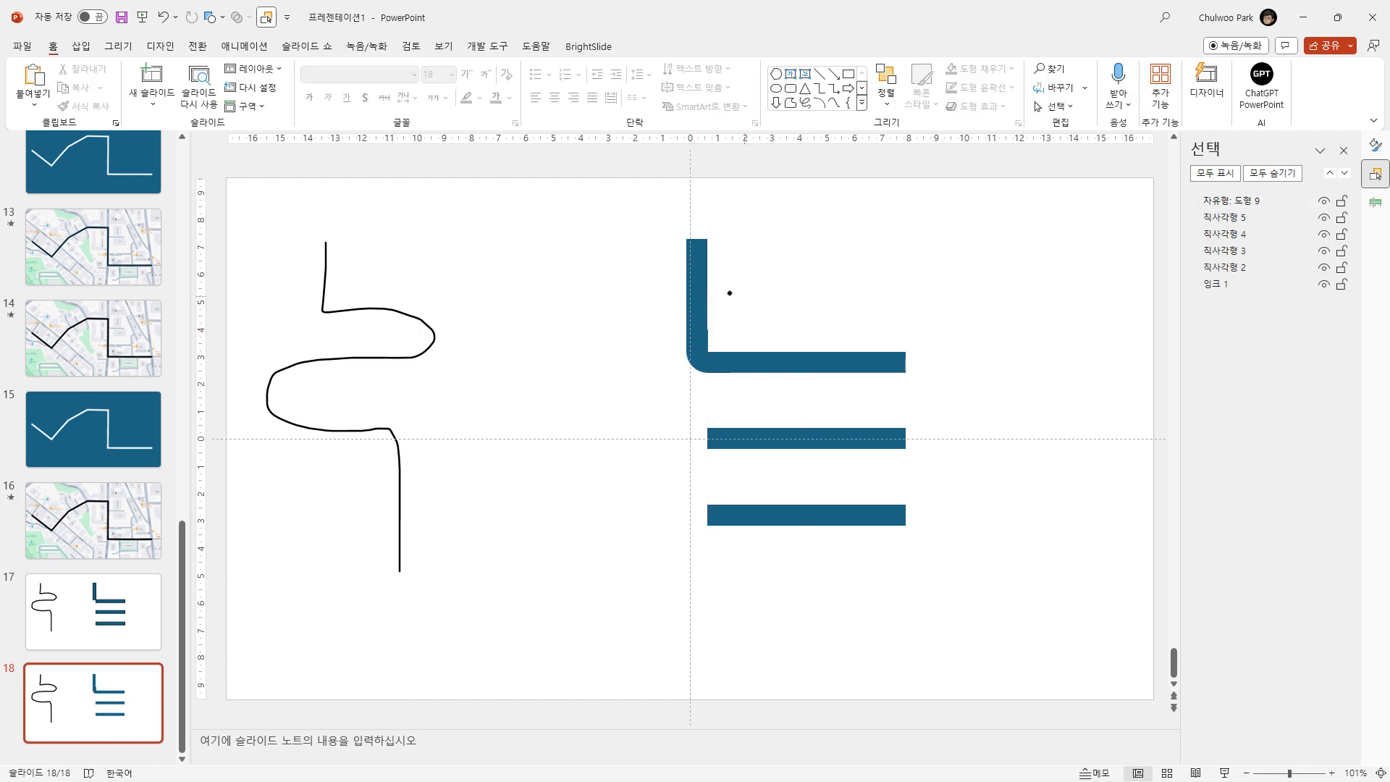
click(701, 289)
click(699, 348)
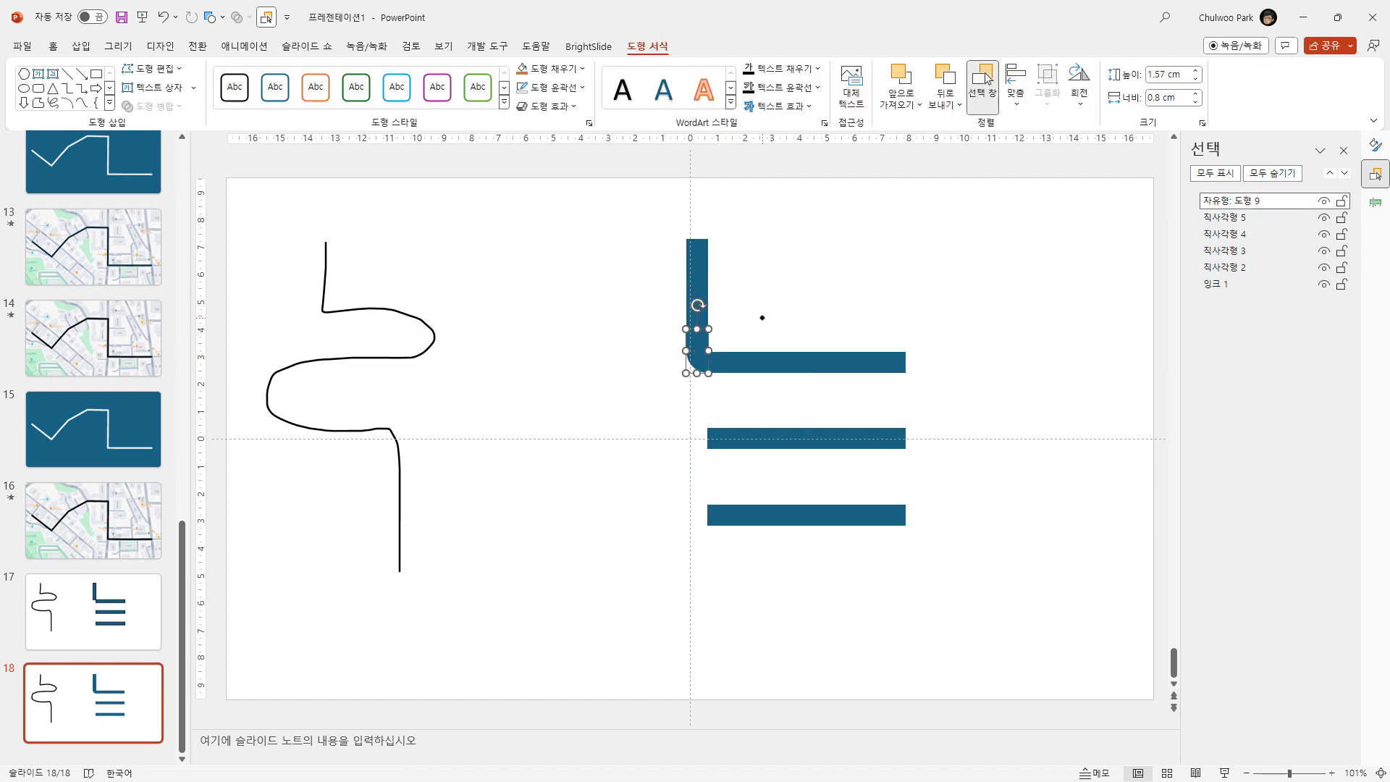
click(762, 317)
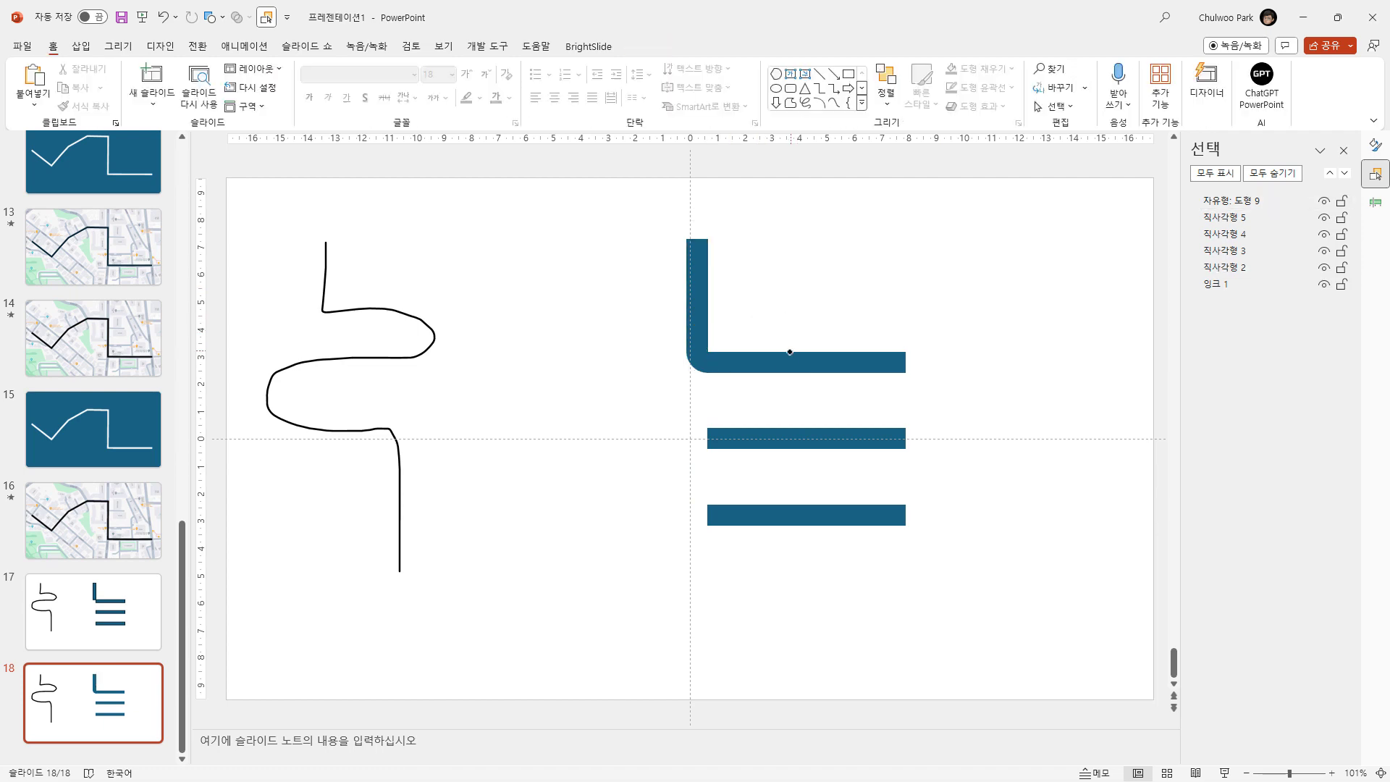
- Group the half circle with the upright bar
click(698, 296)
click(840, 268)
click(697, 363)
shift+click(698, 290)
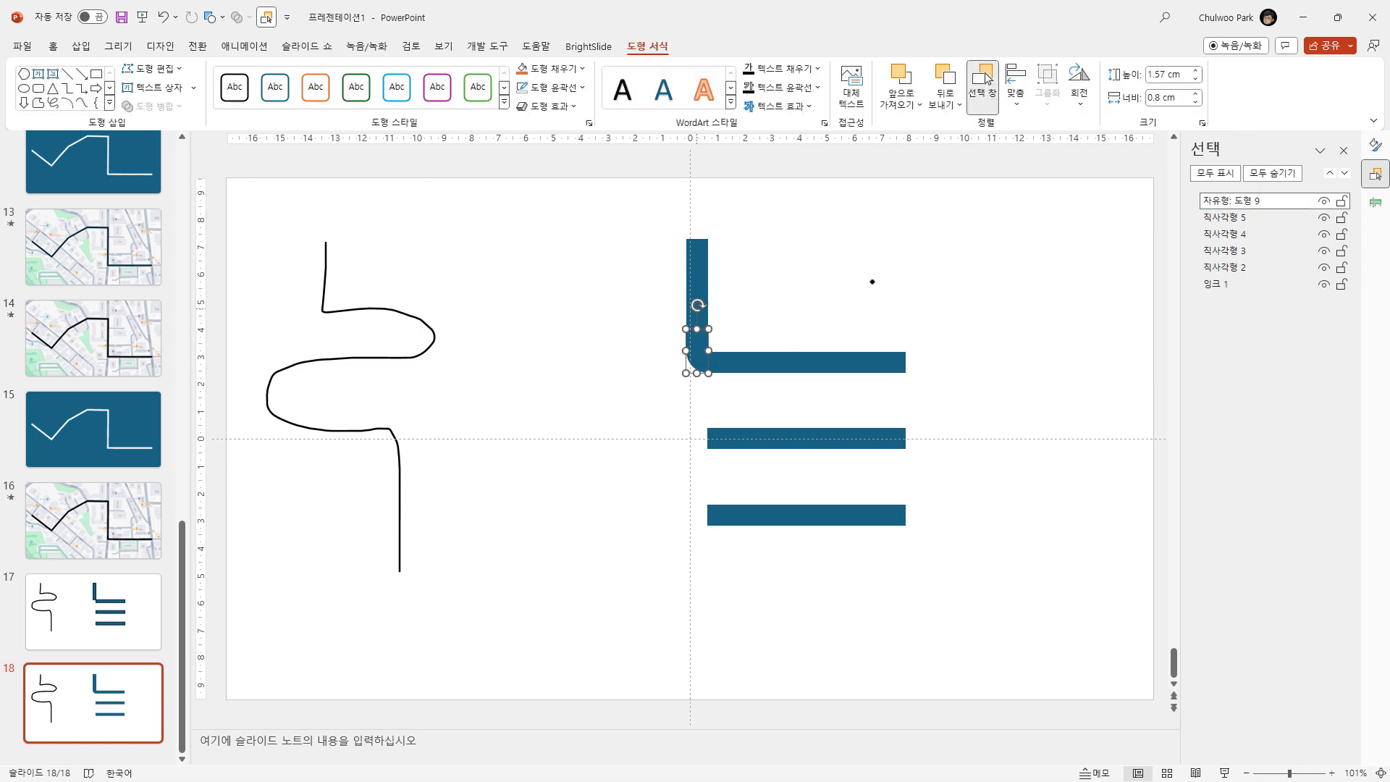
key(ctrl+g)
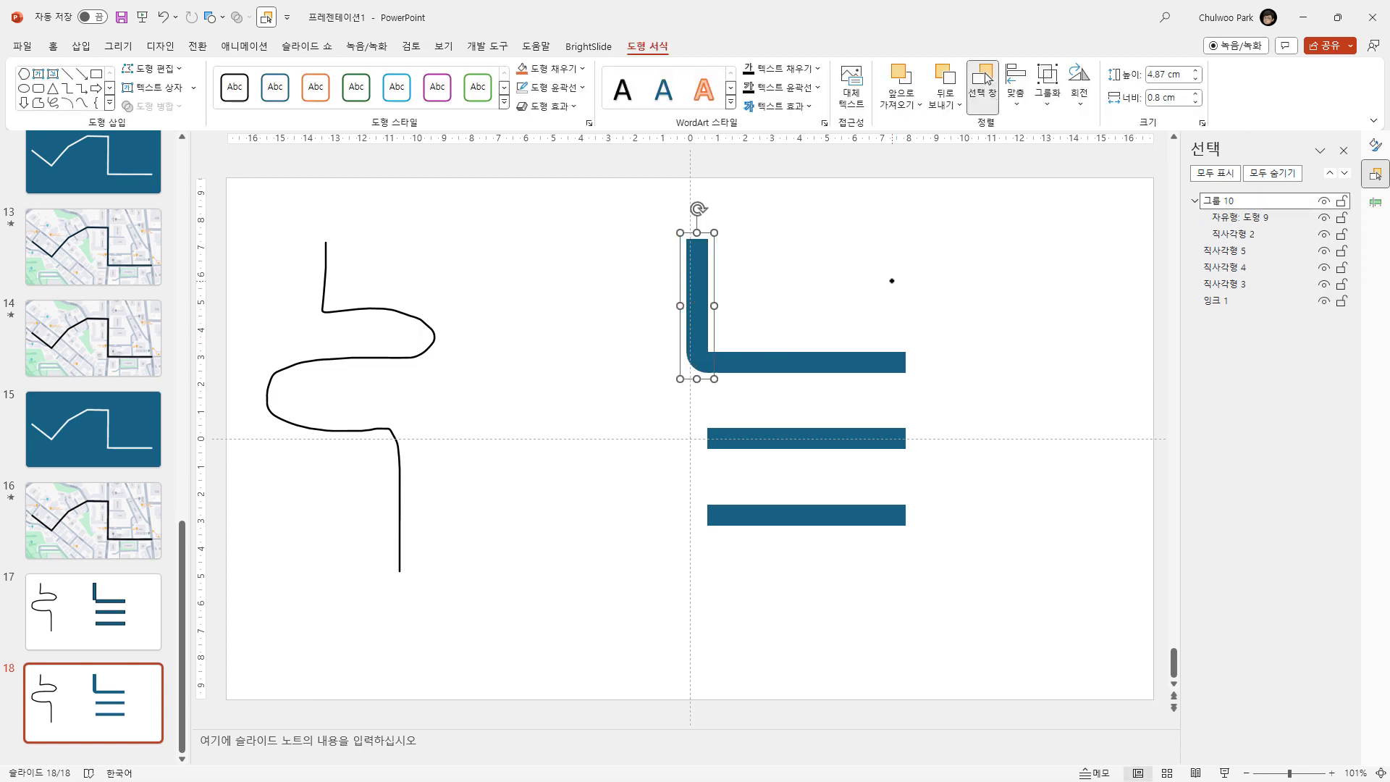
- Flip the grouped upright bar vertically and horizontally and attach it to the right end of the bottom horizontal bar, extending downward
drag(698, 266, 1000, 279)
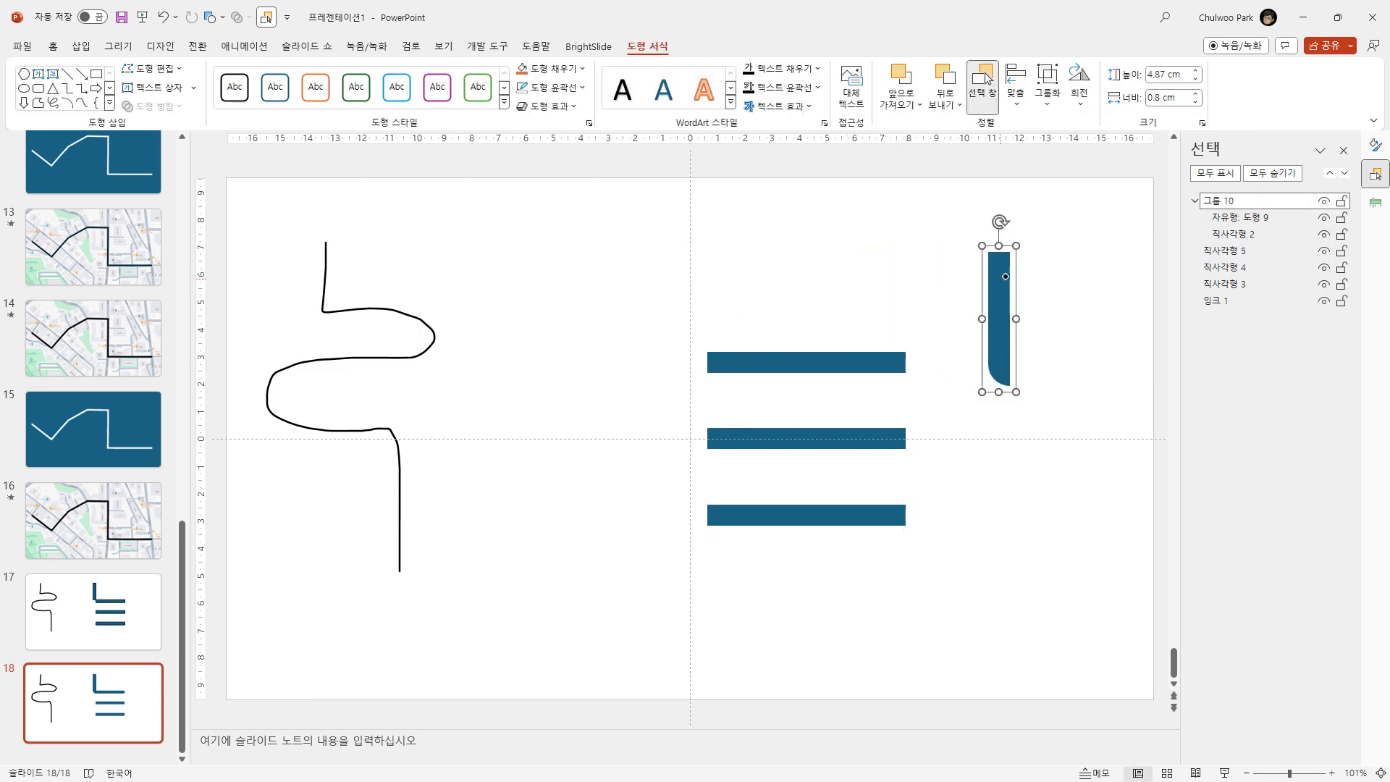
click(1080, 94)
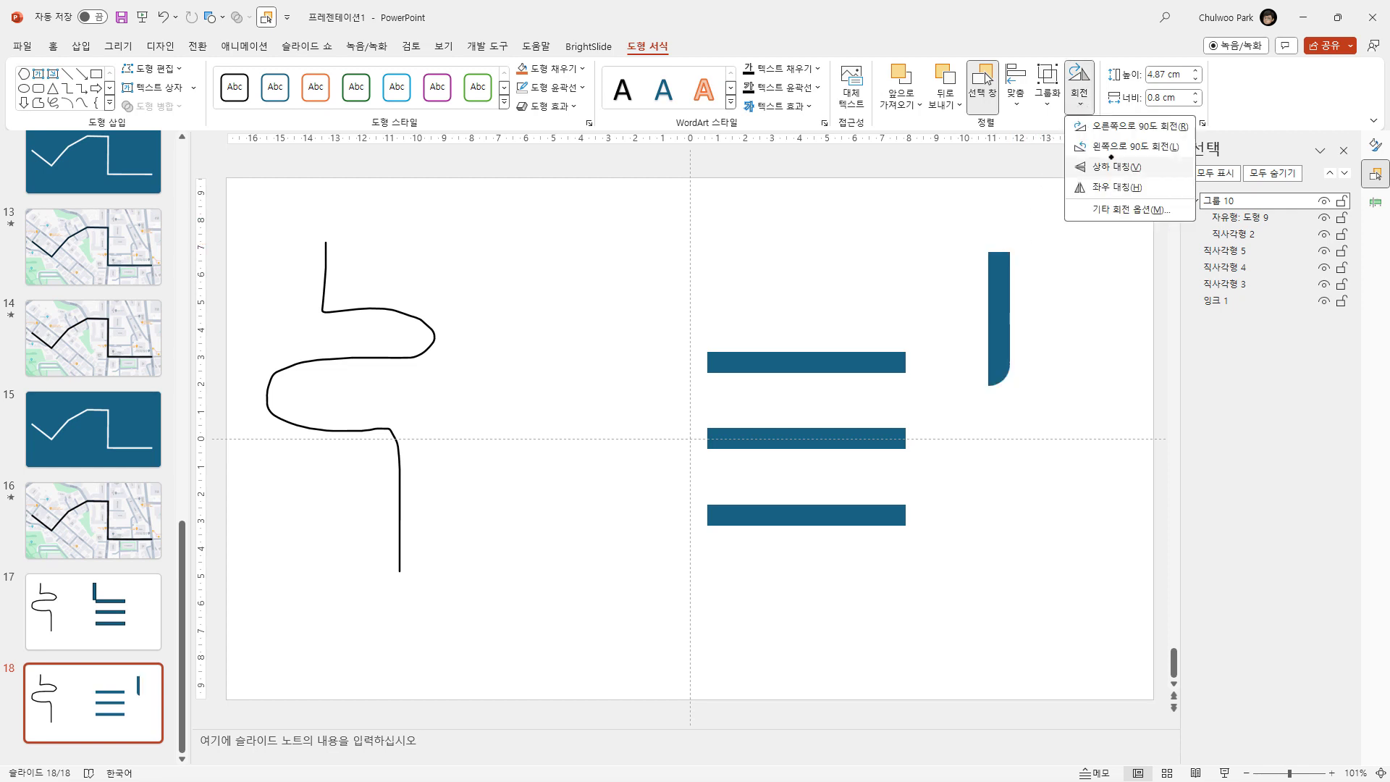
click(1118, 167)
click(996, 267)
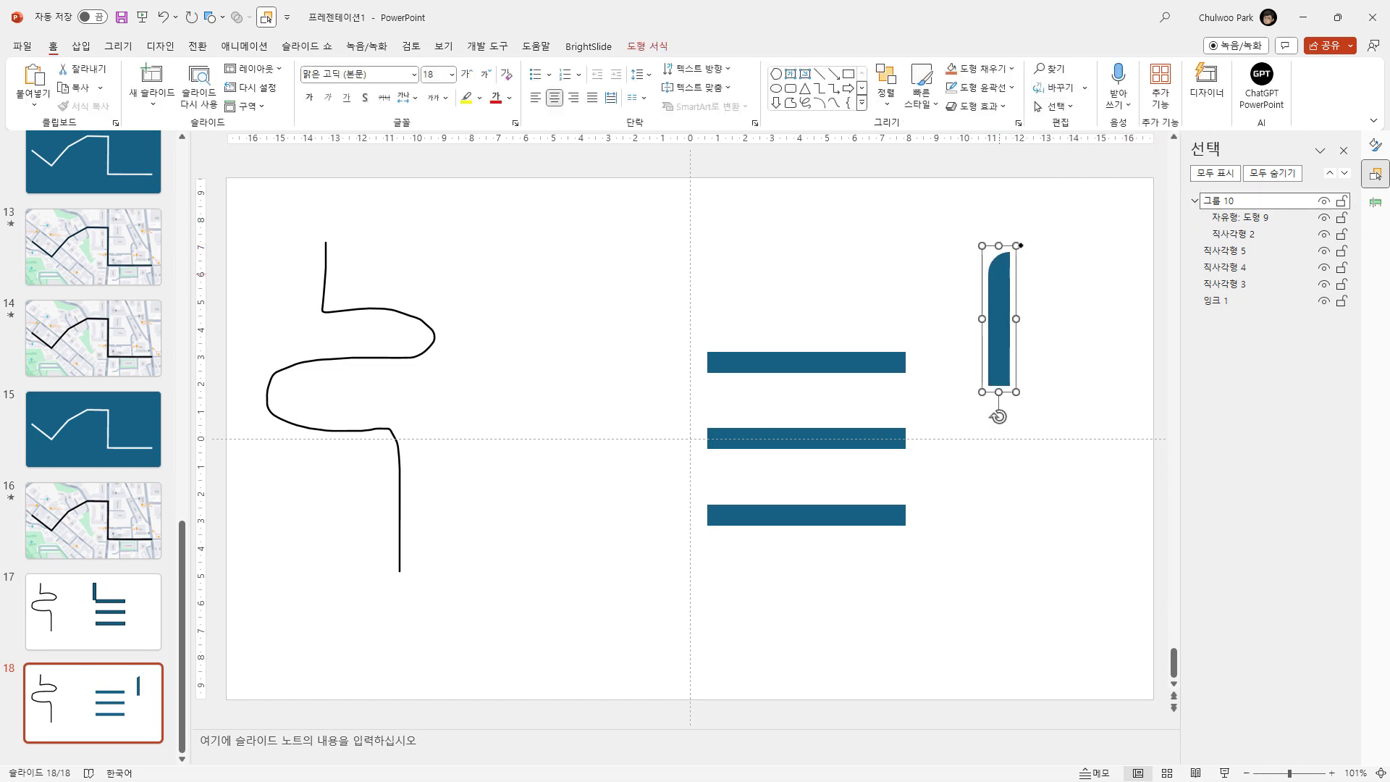
click(1079, 94)
click(1111, 185)
drag(1002, 322, 920, 576)
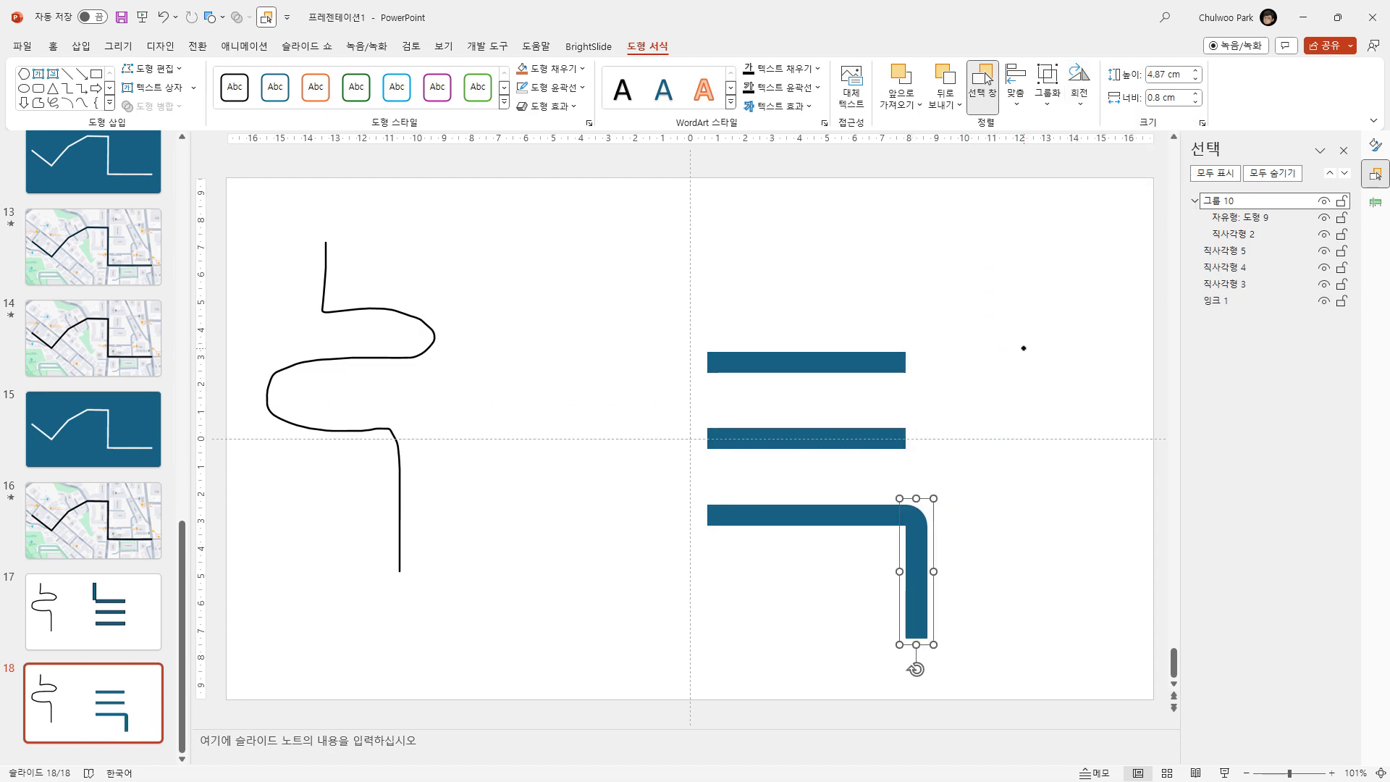
- Duplicate the rounded upright group, flip the copy vertically and horizontally, and attach it to the left end of the top horizontal bar
key(ctrl+d)
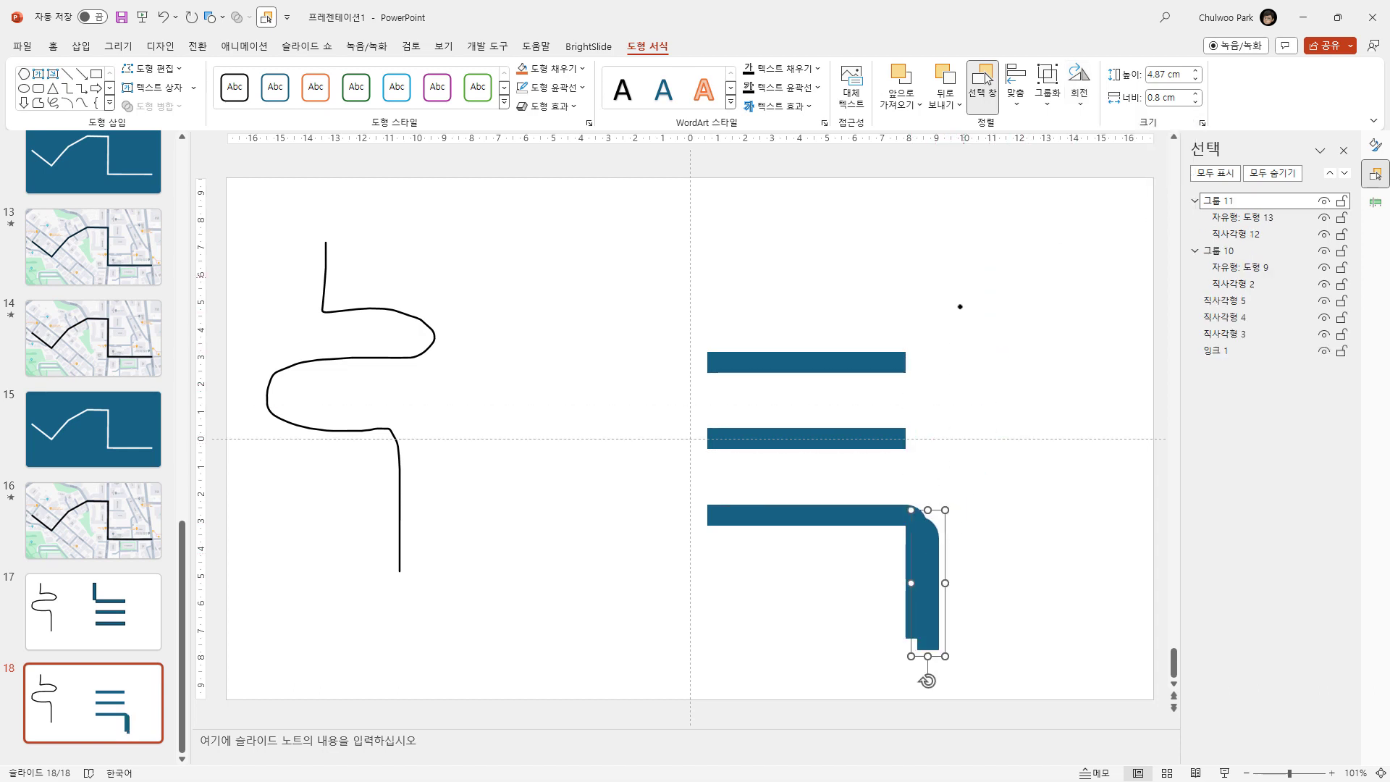
drag(928, 600, 977, 301)
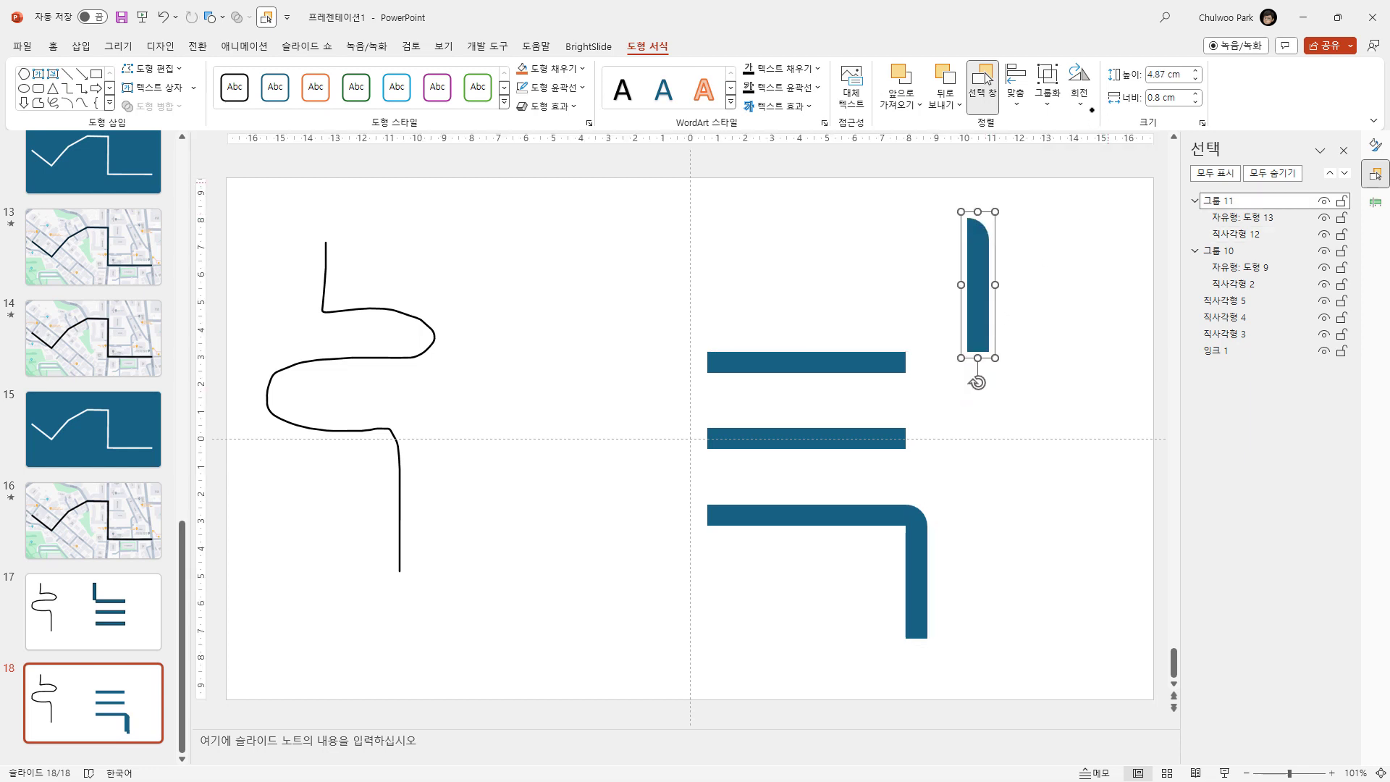
click(1079, 91)
click(1115, 166)
click(1082, 94)
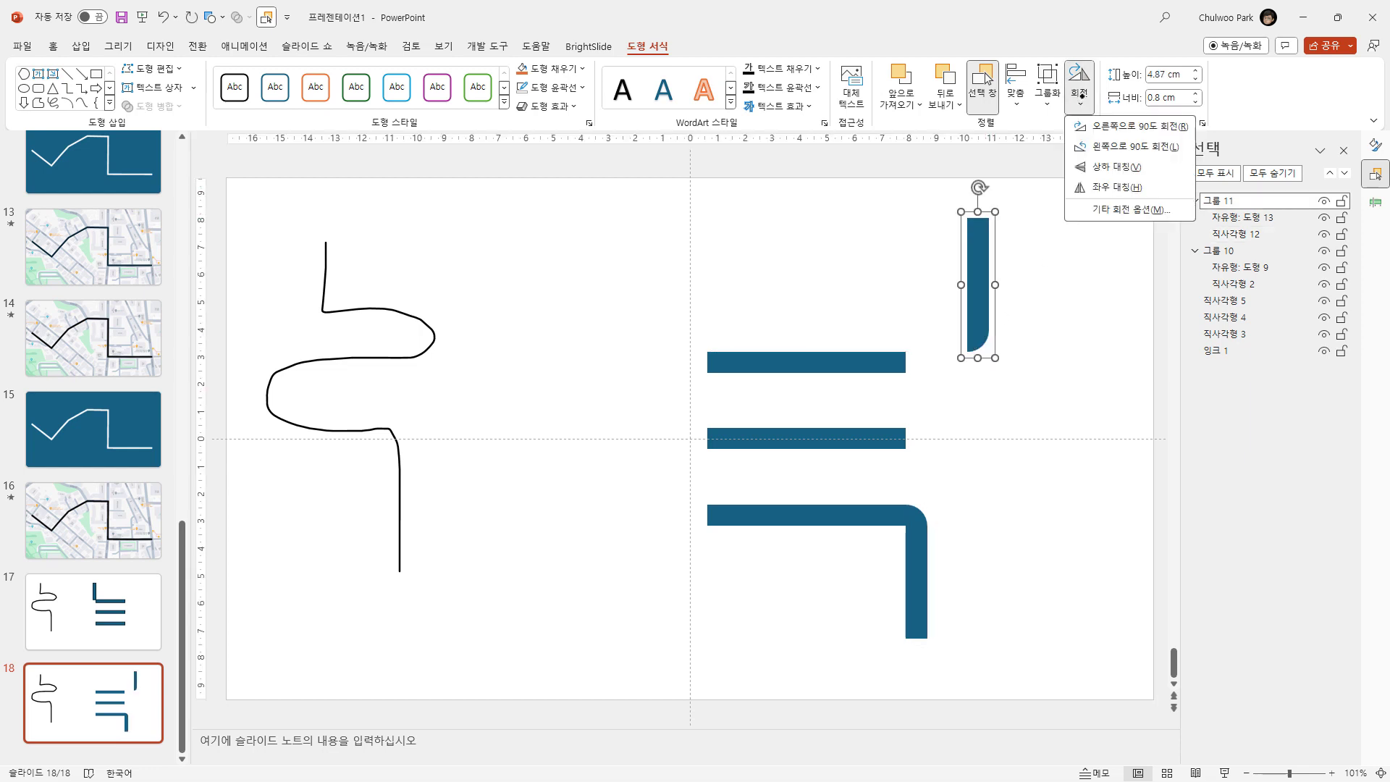
click(1111, 186)
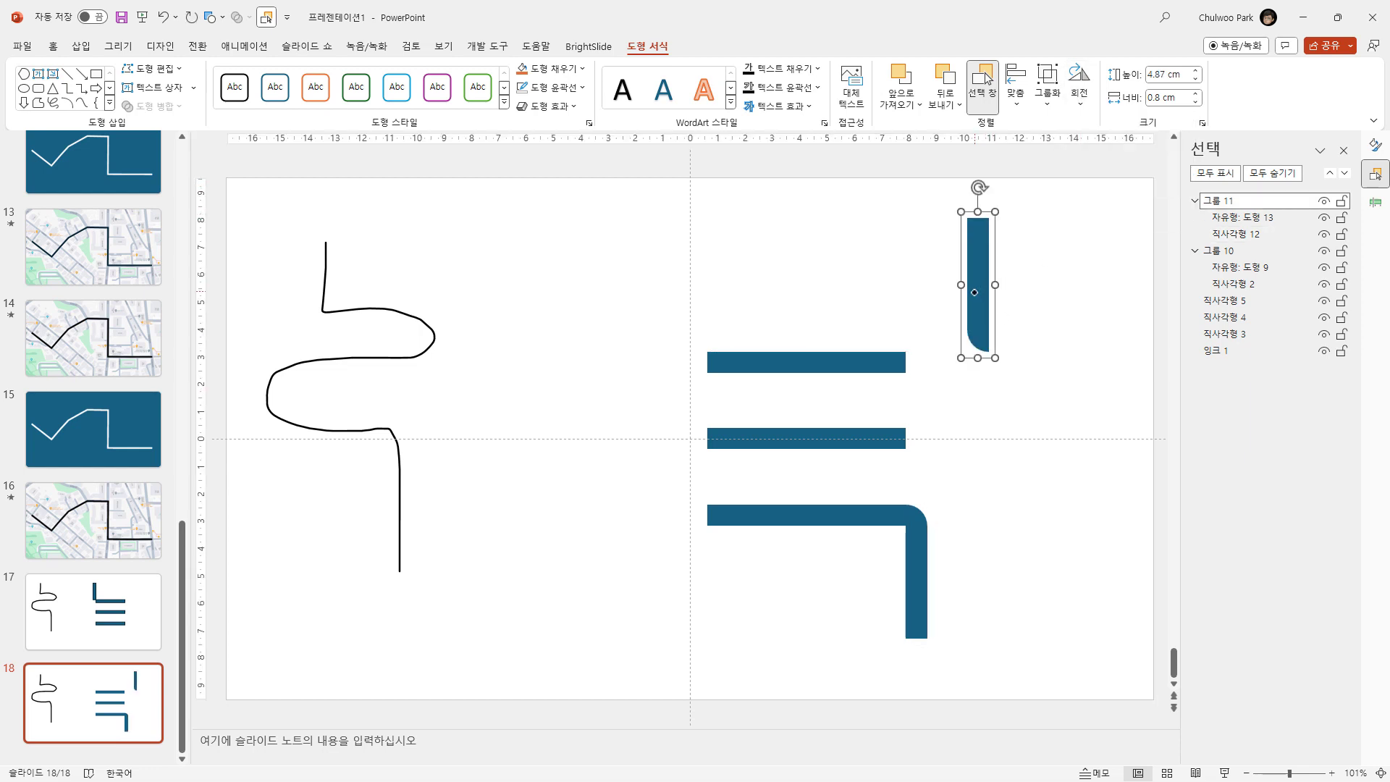
drag(974, 292, 692, 313)
click(997, 343)
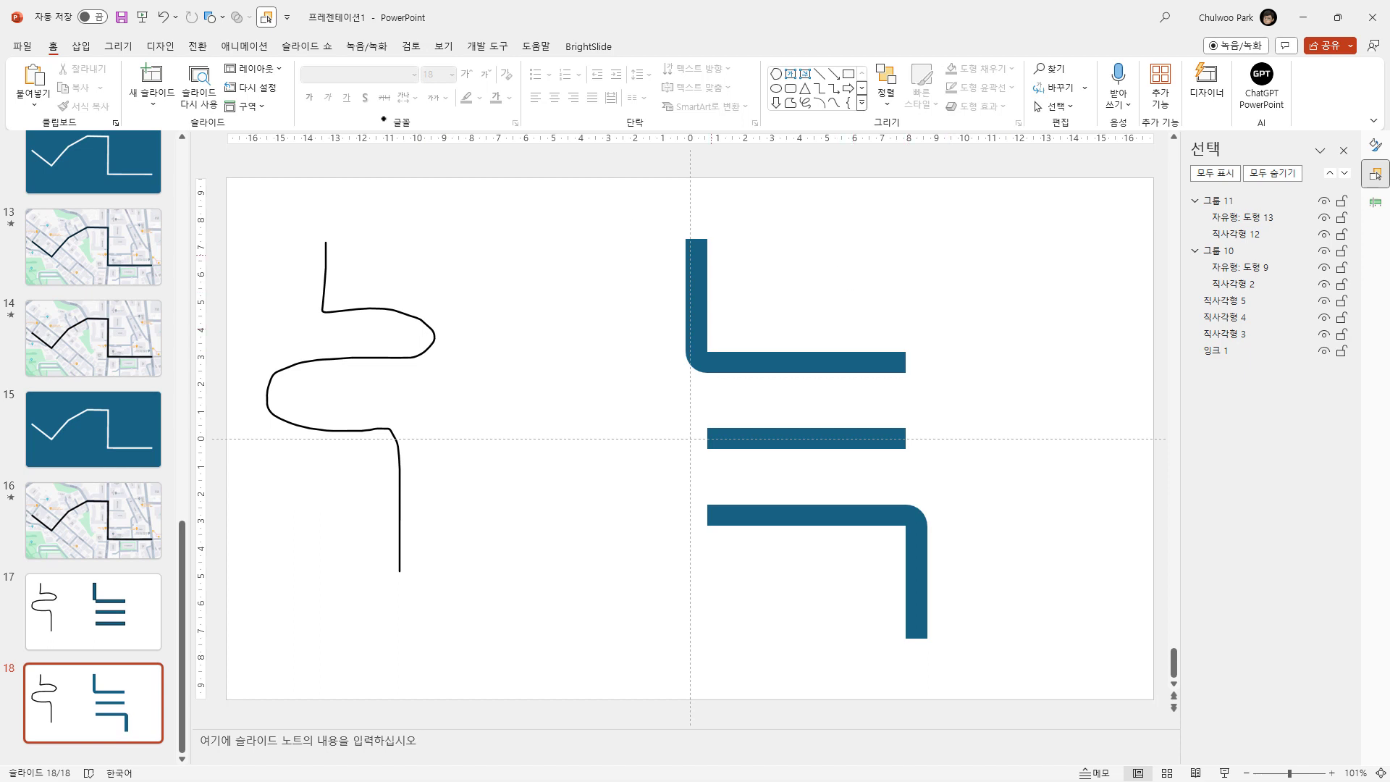
- Draw a circle about 3.59 cm in diameter beside the right ends of the upper two bars and center a smaller duplicate inside it
drag(968, 362, 952, 391)
drag(1001, 437, 1006, 445)
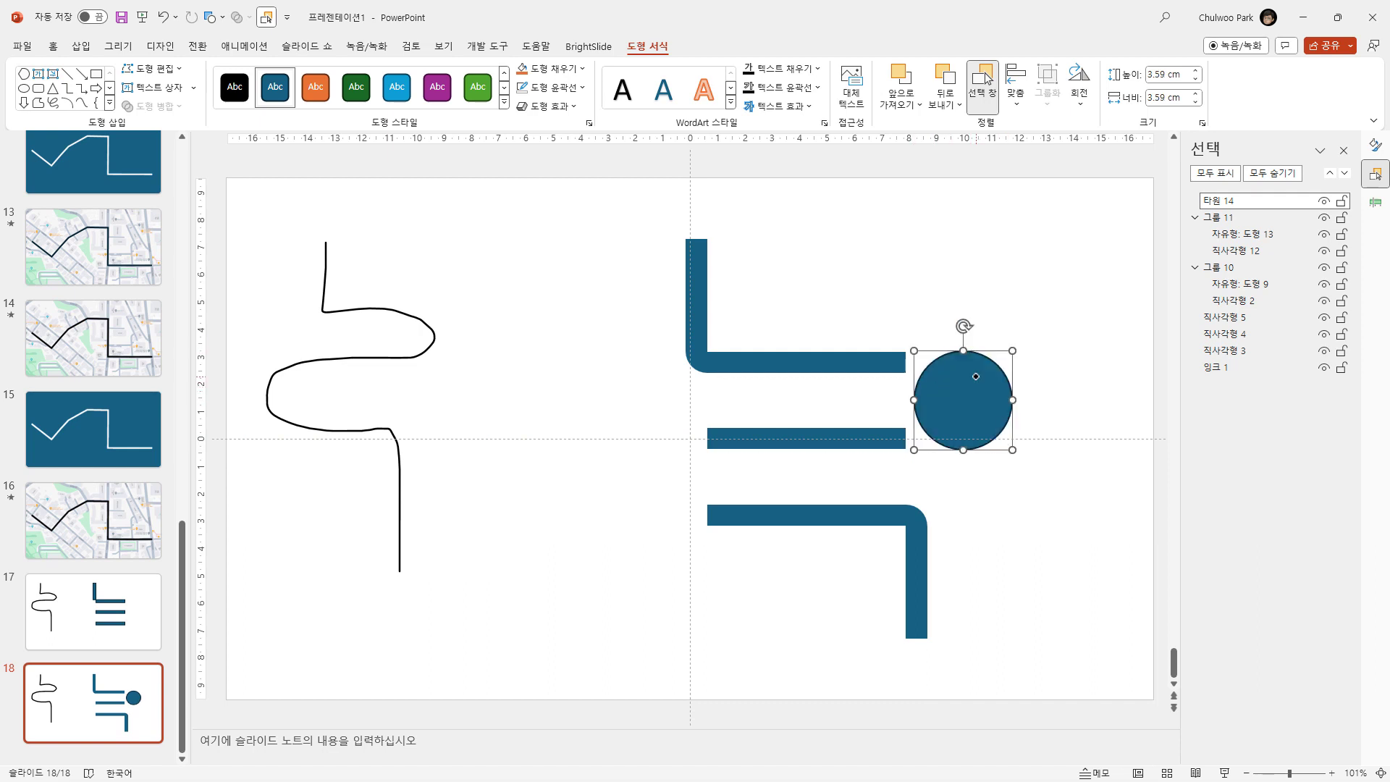
key(ctrl+d)
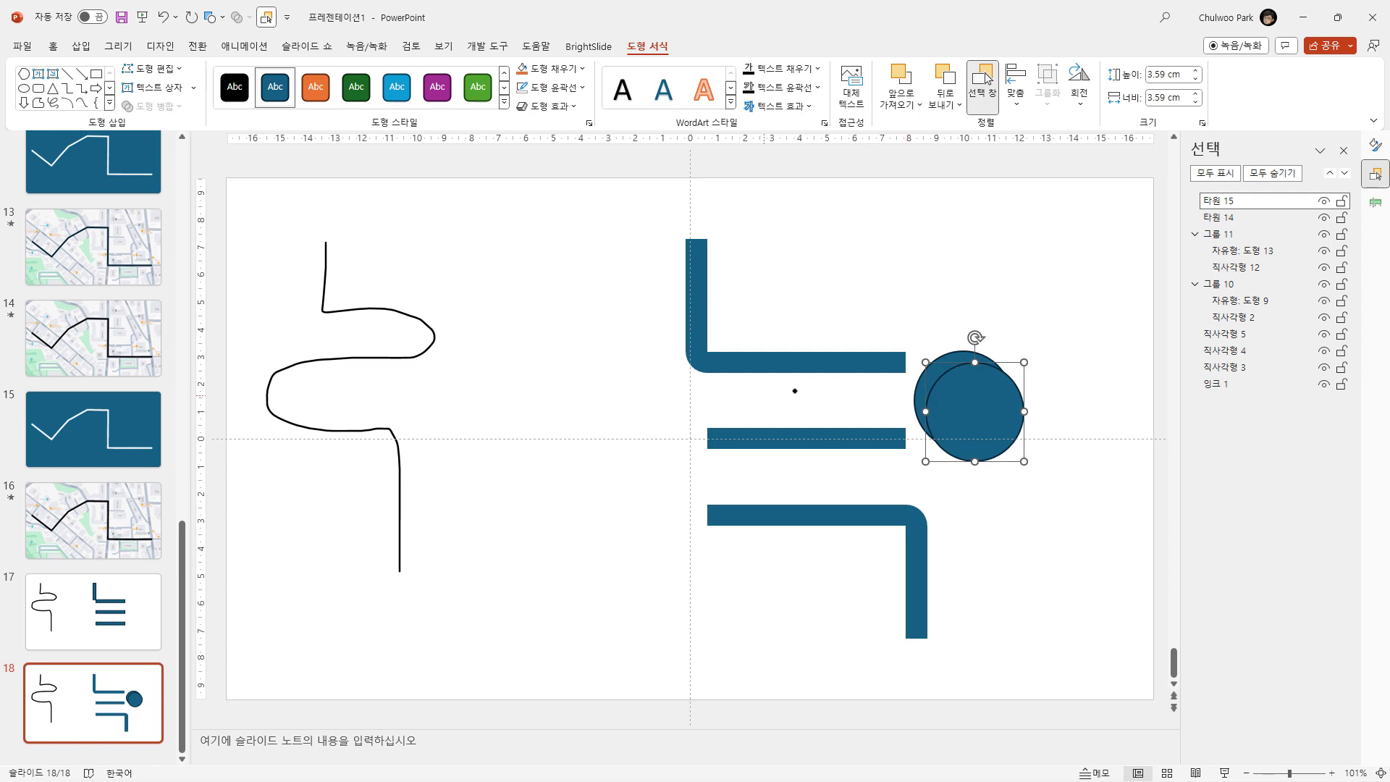
drag(928, 393, 1077, 409)
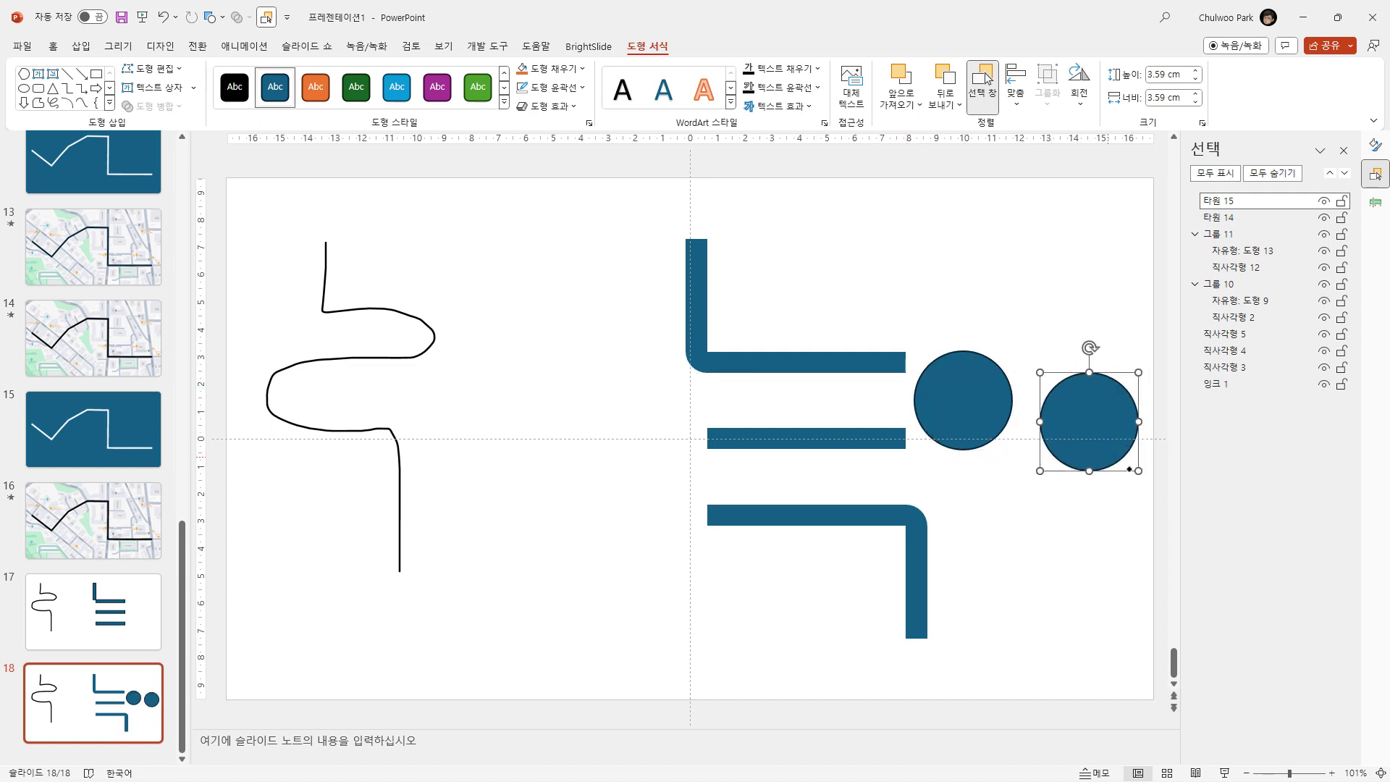
drag(1135, 469, 963, 406)
shift+click(926, 395)
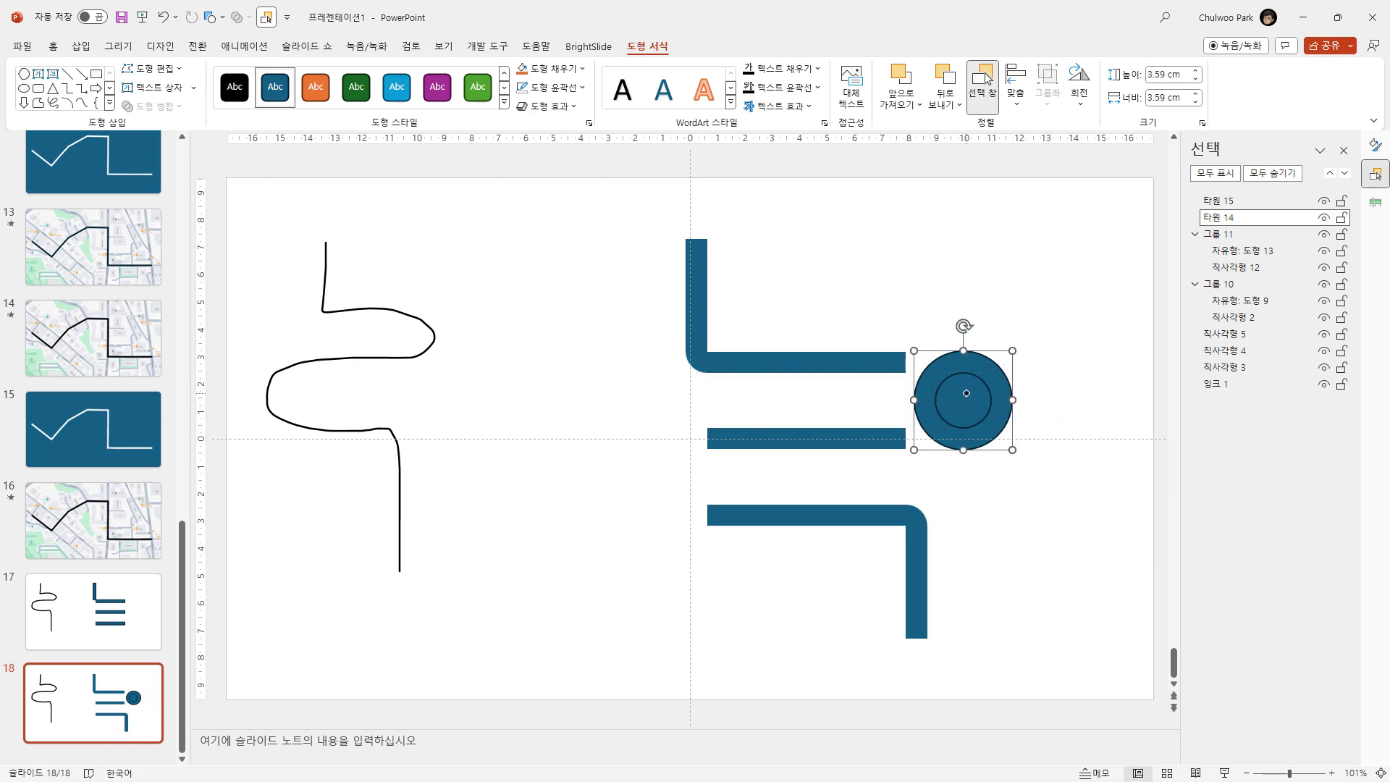
click(1039, 527)
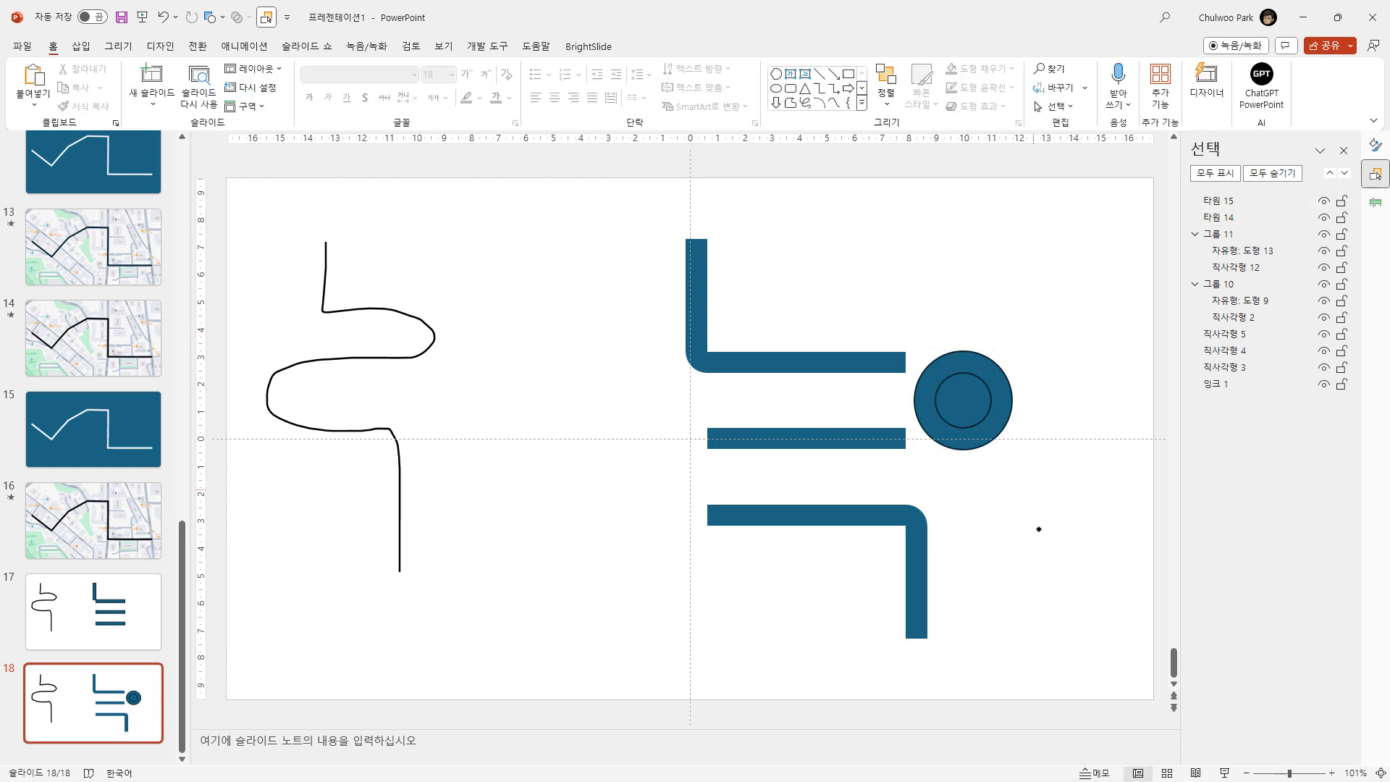
- Remove the outline from both concentric circles beside the upper two bars
drag(1059, 514, 897, 274)
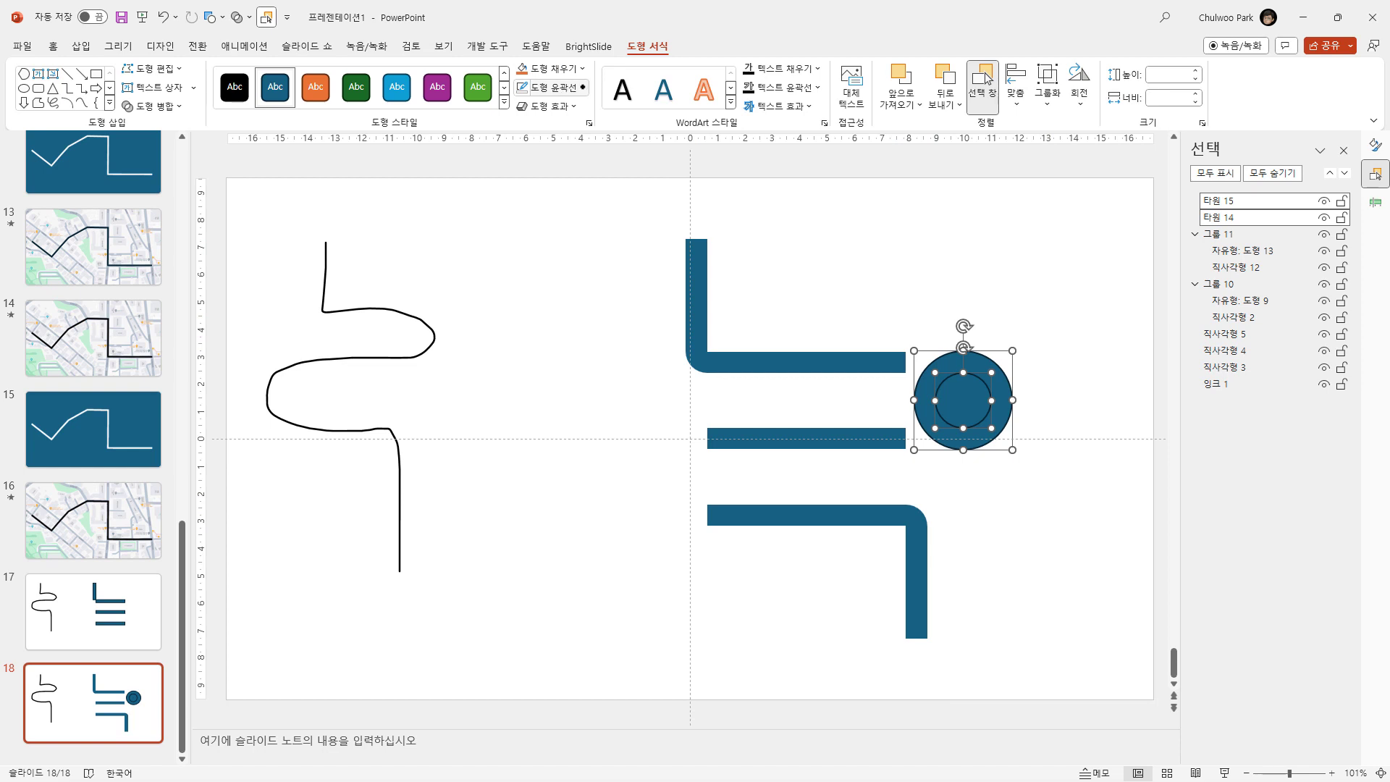
click(542, 88)
click(637, 277)
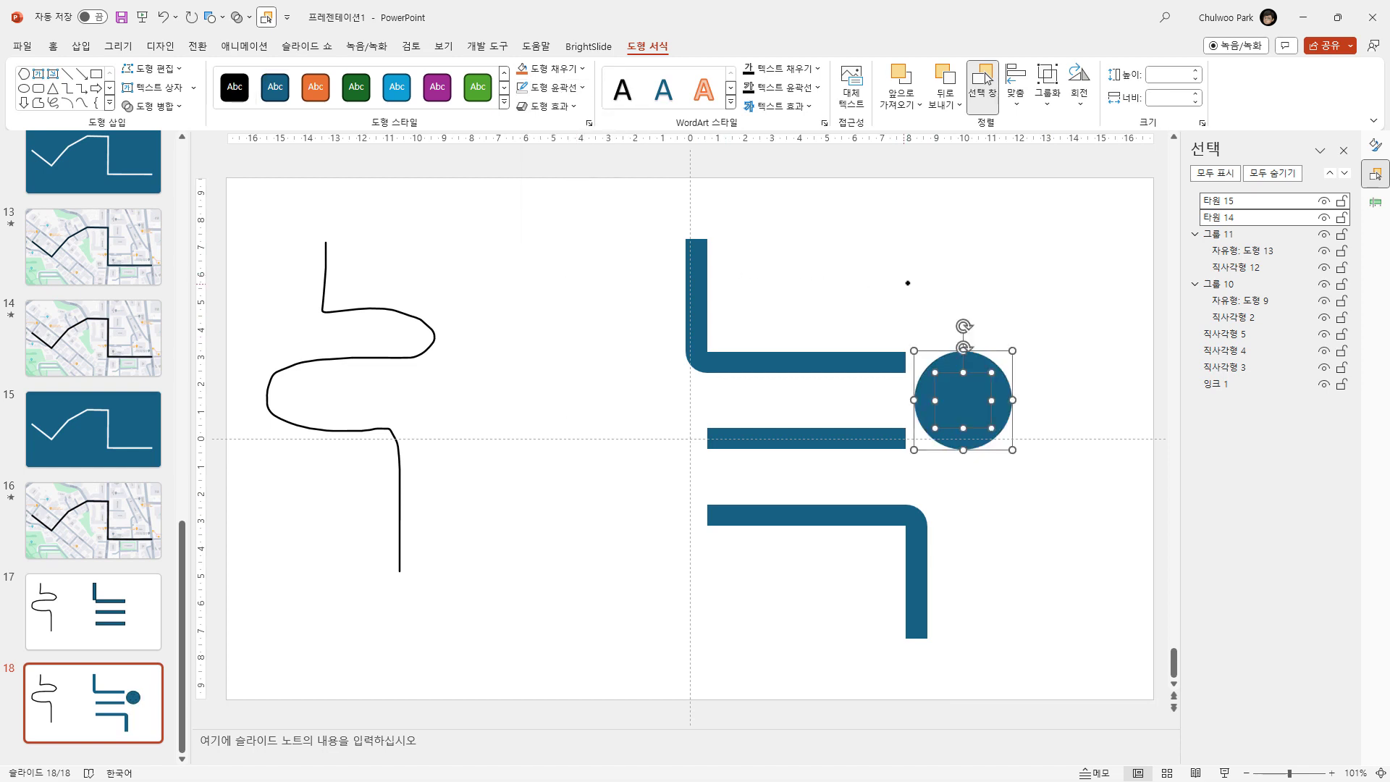
click(908, 283)
- Subtract the inner circle from the larger circle to form a ring
click(926, 398)
shift+click(956, 398)
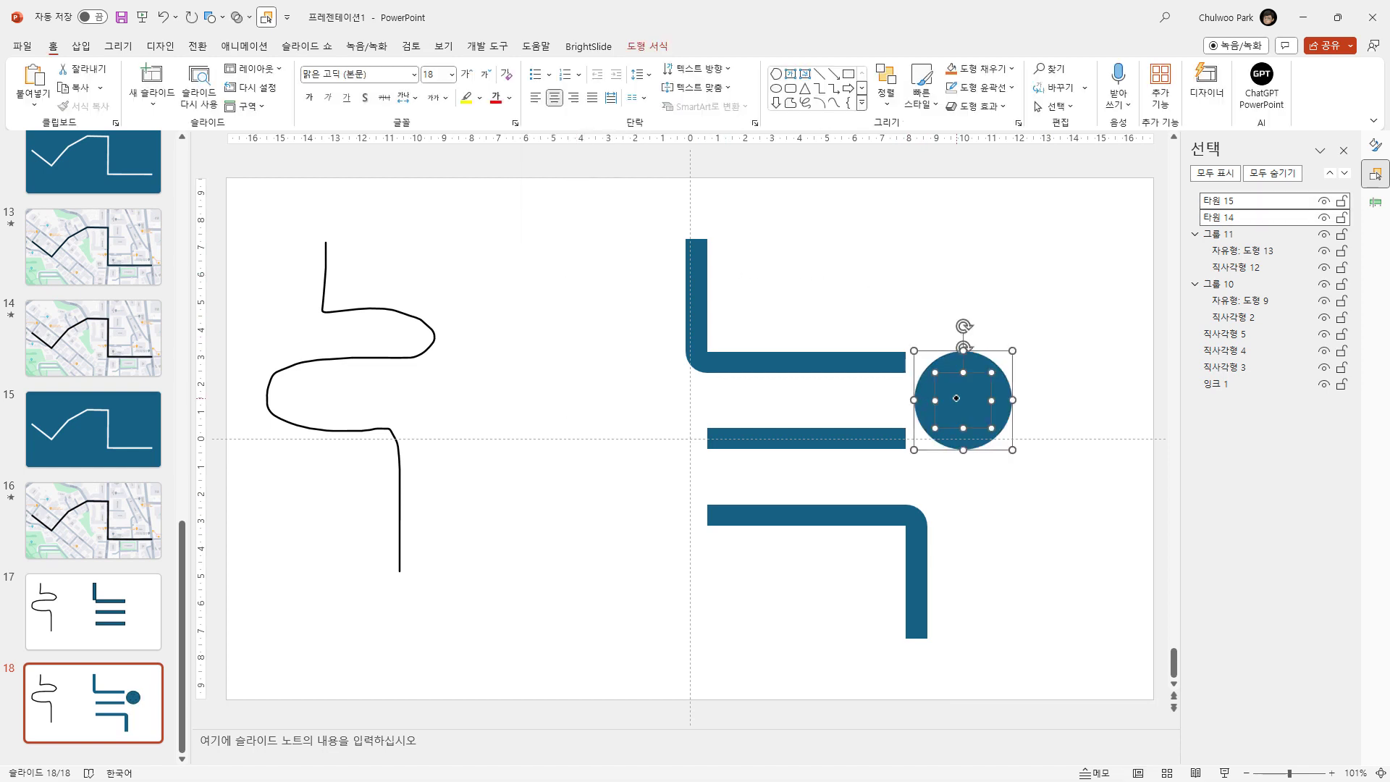
click(647, 46)
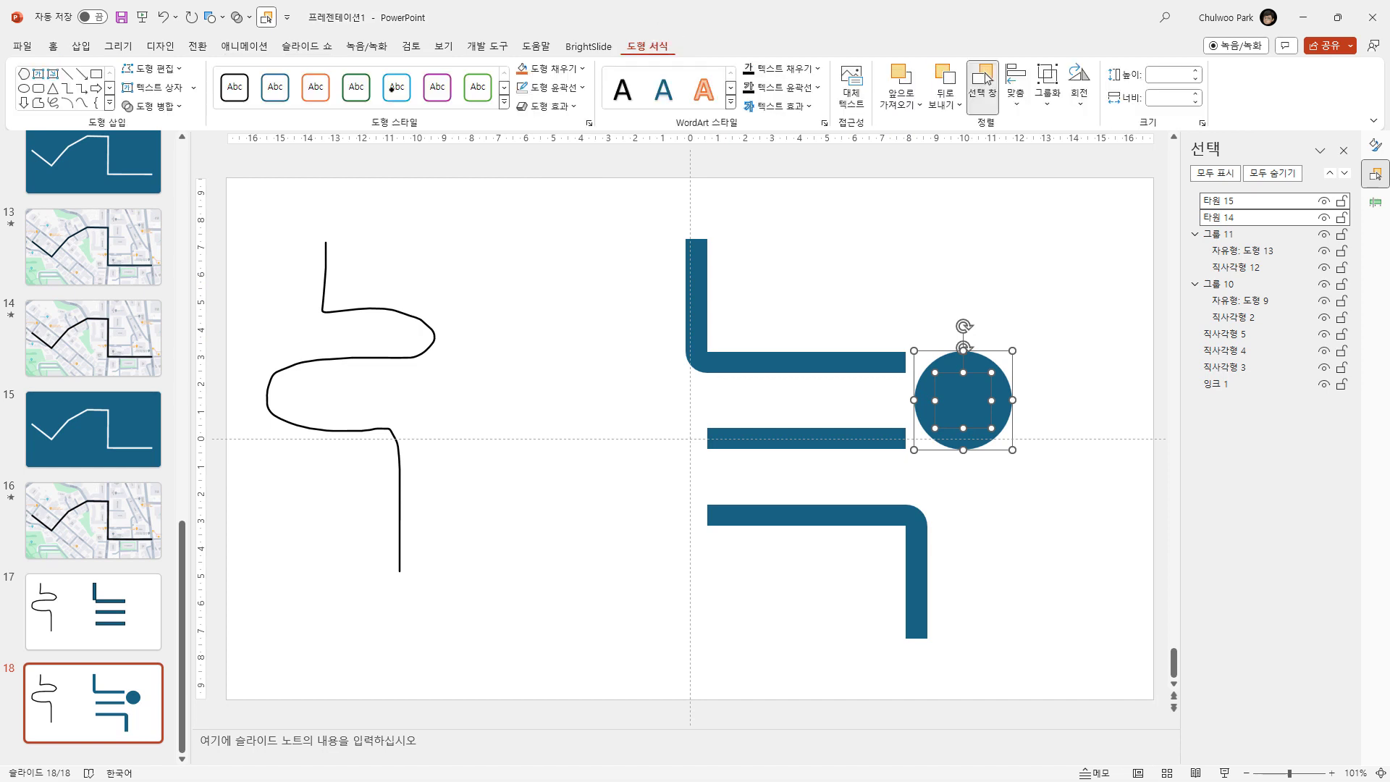
click(179, 102)
click(155, 199)
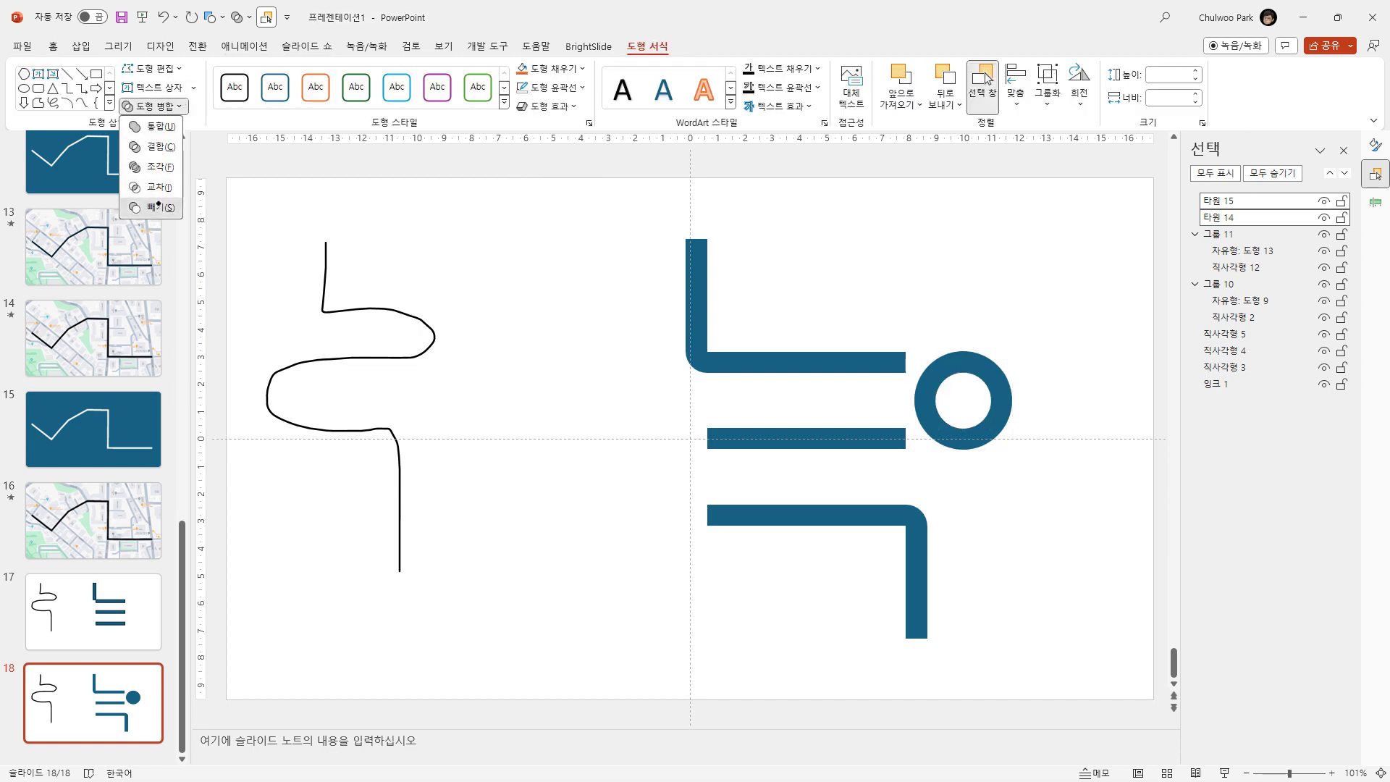
click(903, 277)
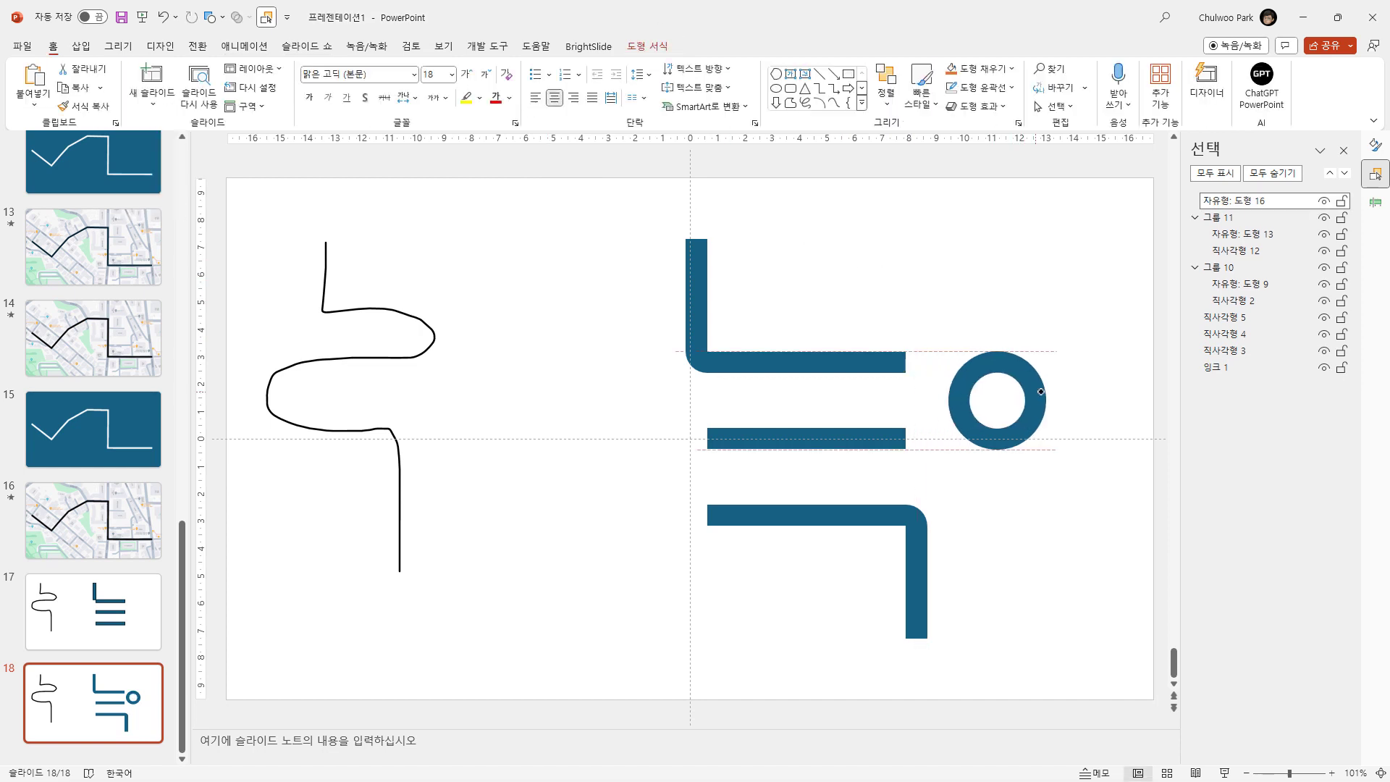
- Move the ring away from the bars and cover its left half with an outline-free rectangle about 6.91 cm high and 4.13 cm wide
mouse_move(991, 392)
mouse_down()
mouse_move(933, 392)
mouse_move(1052, 393)
mouse_up()
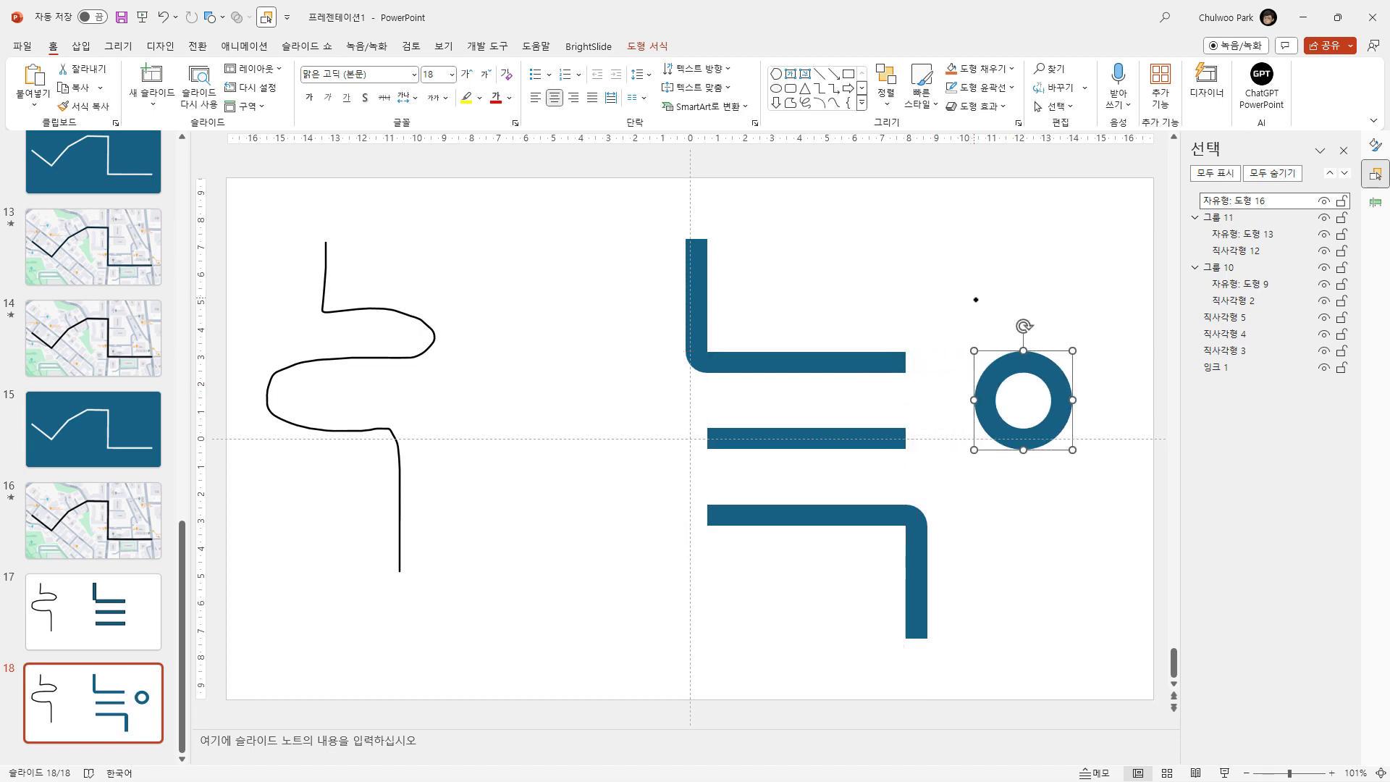
click(217, 17)
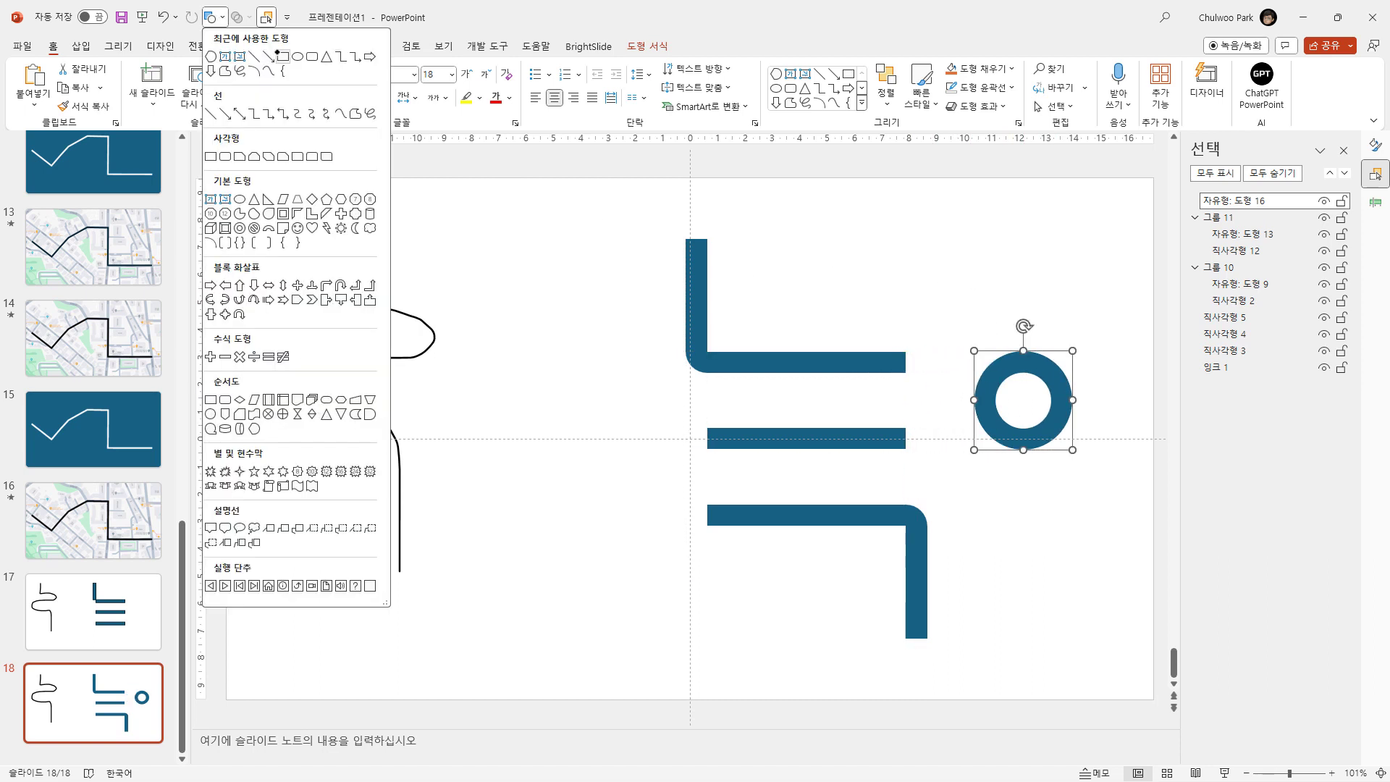
click(278, 53)
drag(942, 311, 1056, 499)
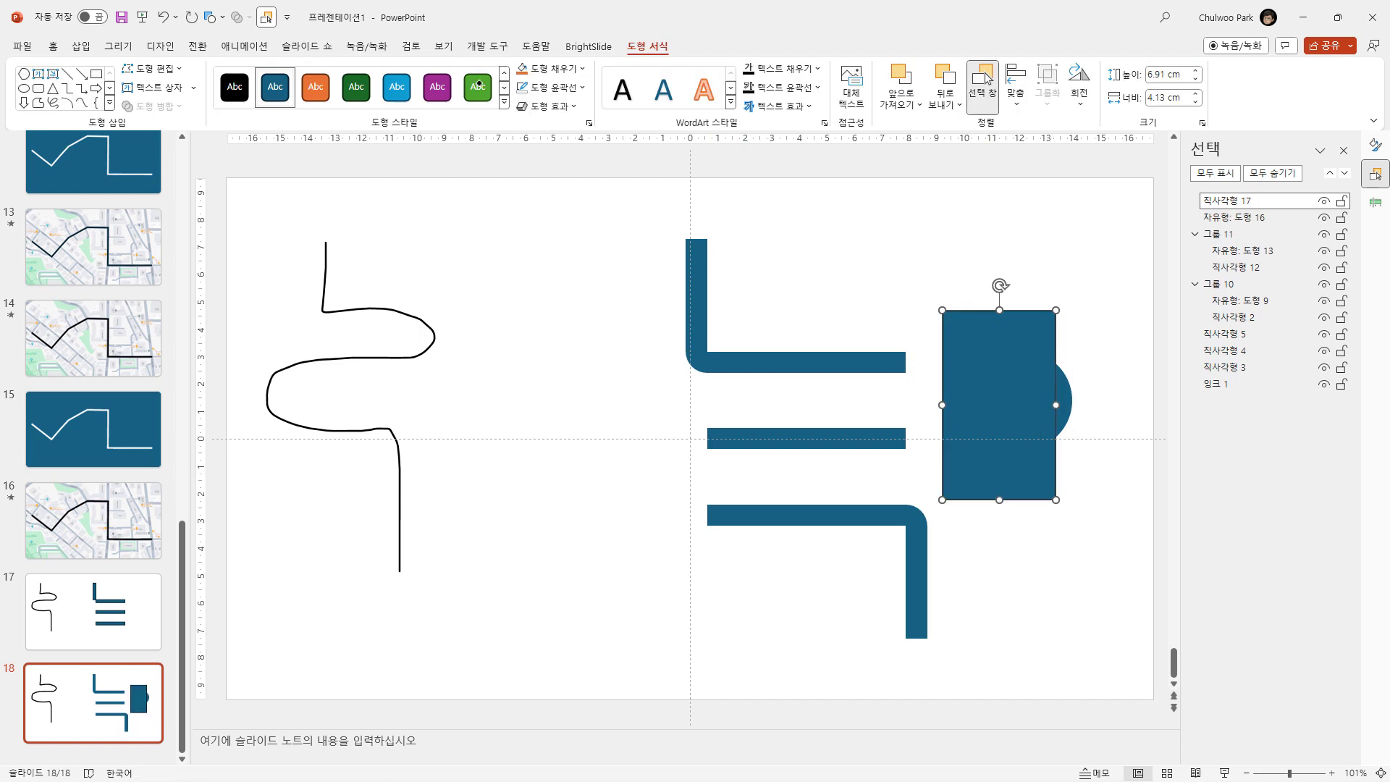
click(573, 87)
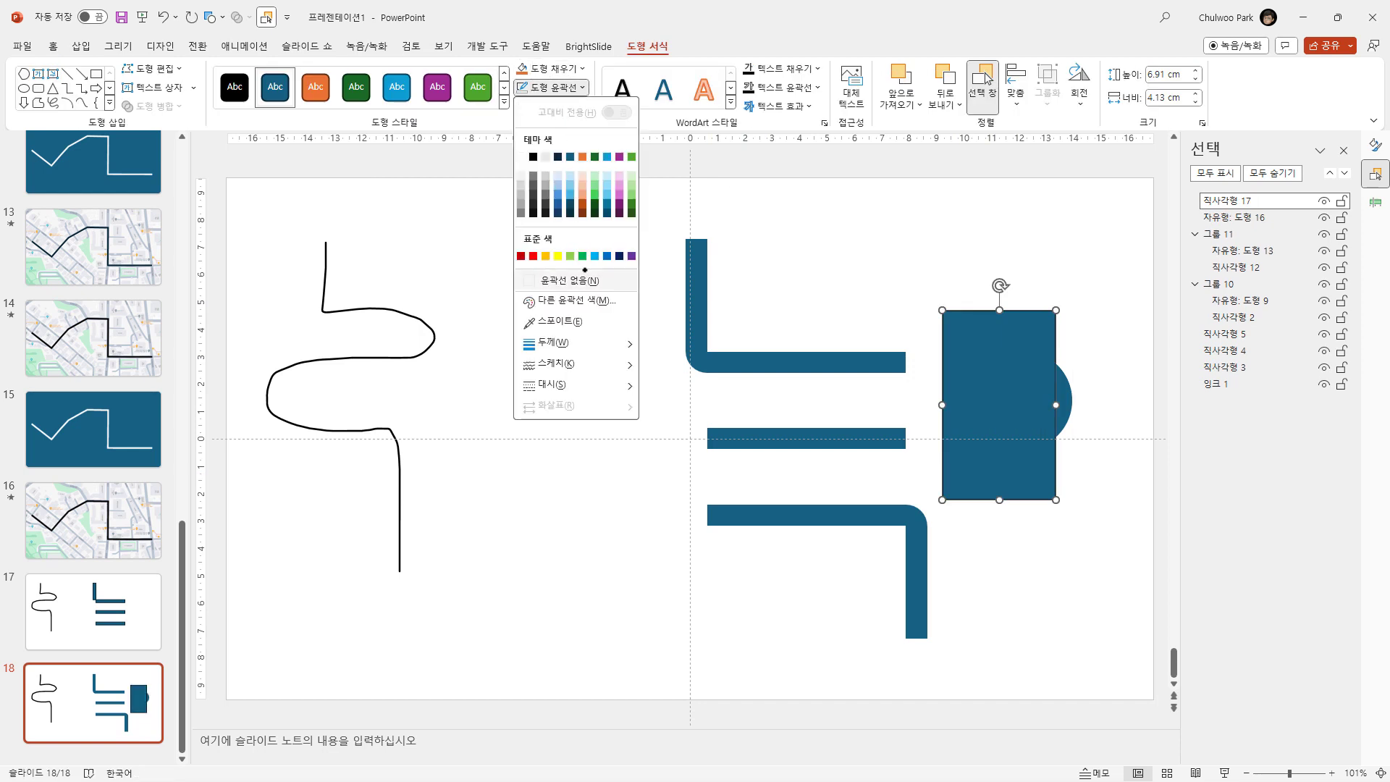
click(571, 279)
click(794, 239)
drag(984, 358, 966, 366)
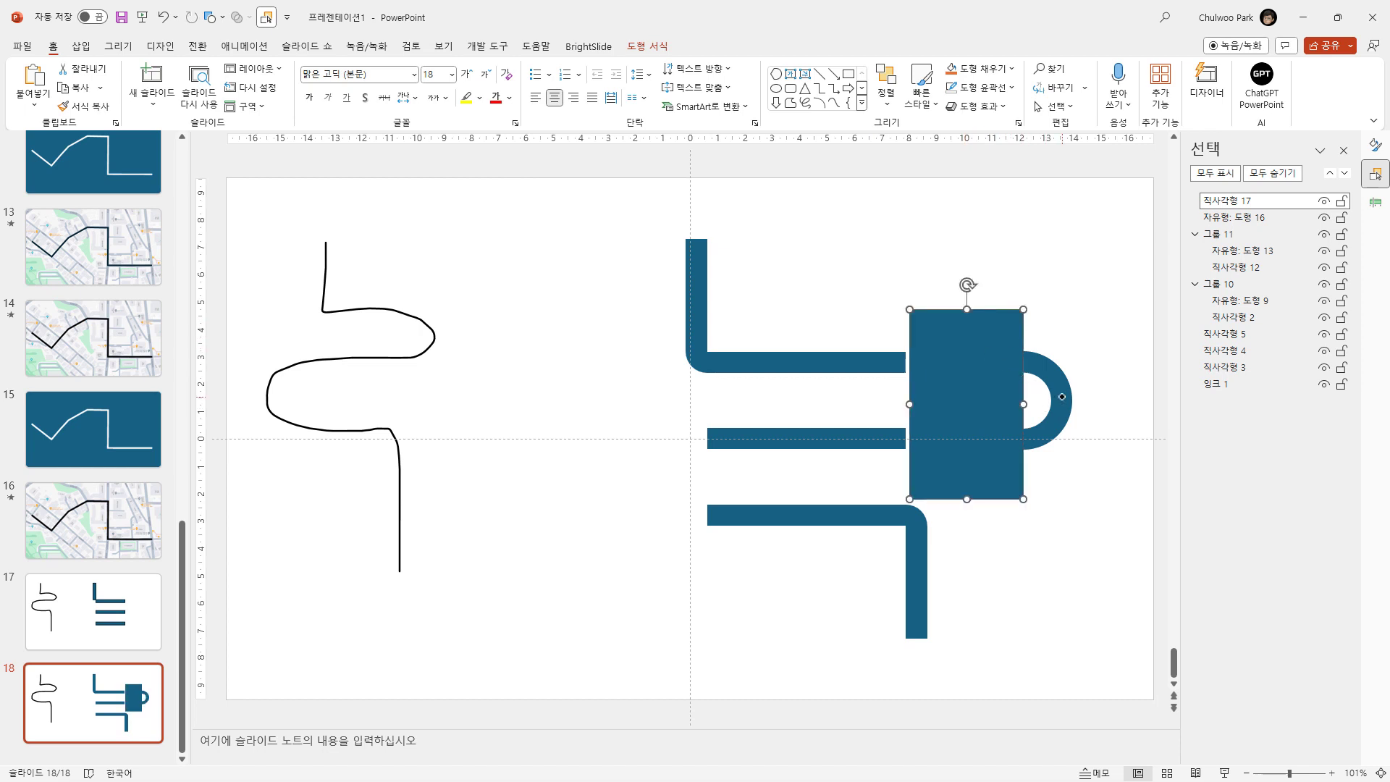
- Subtract the rectangle from the ring so that only its right half is kept
click(1062, 397)
shift+click(952, 333)
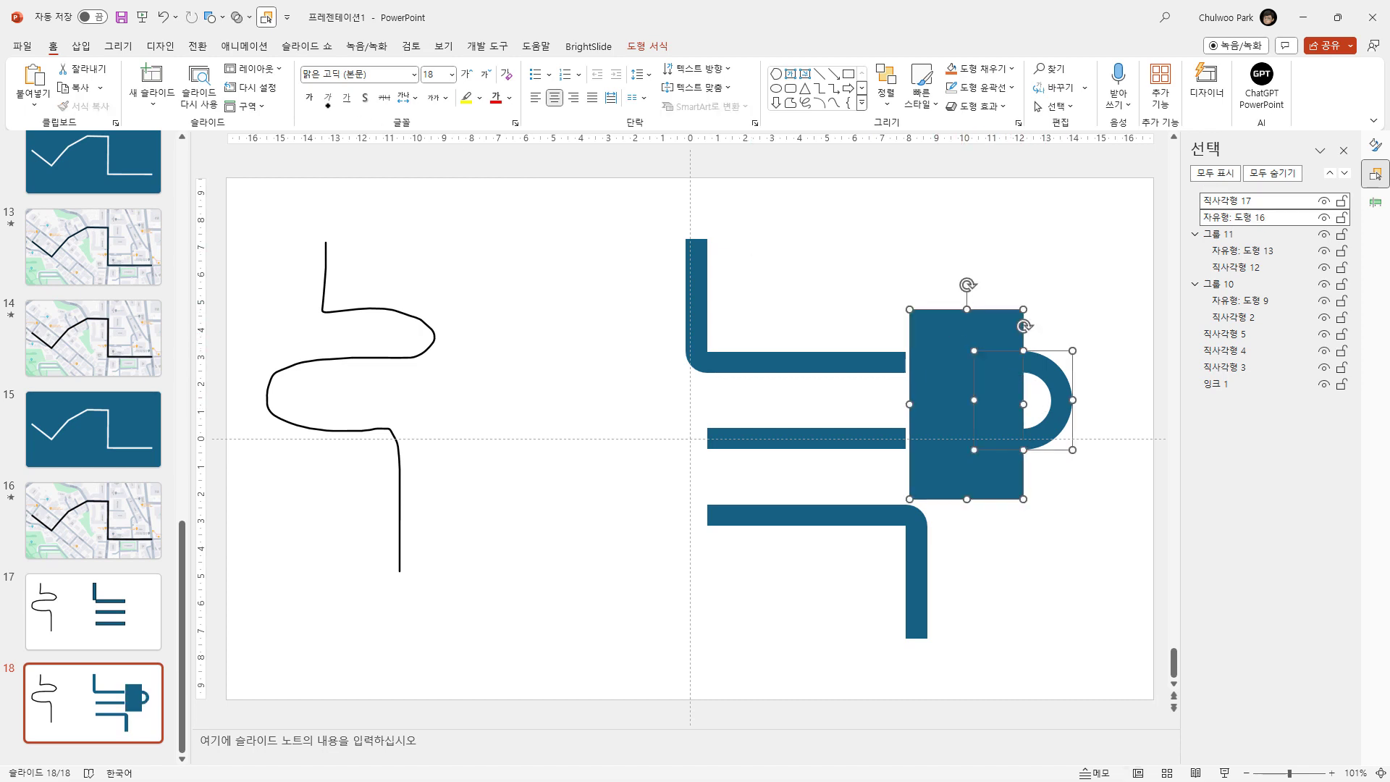
click(648, 46)
click(155, 106)
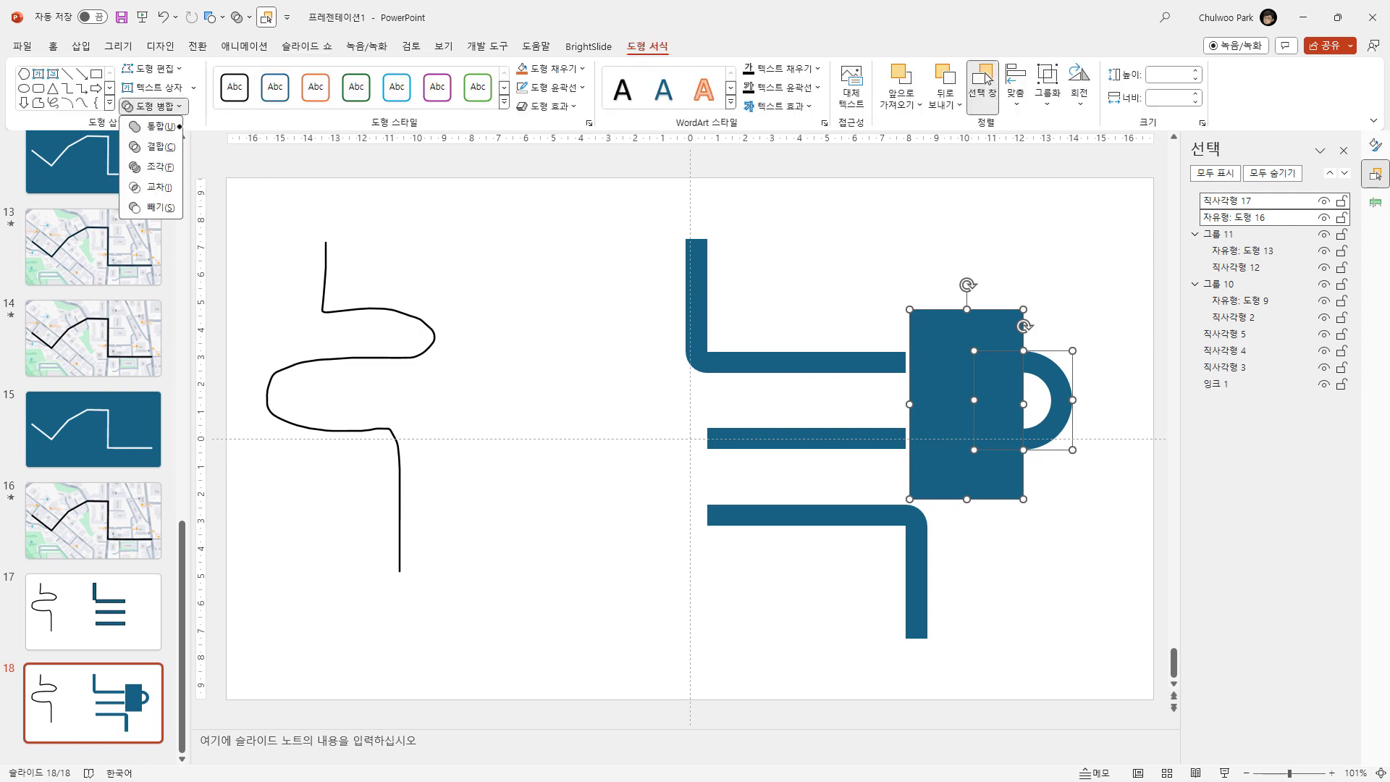
click(160, 207)
click(1052, 398)
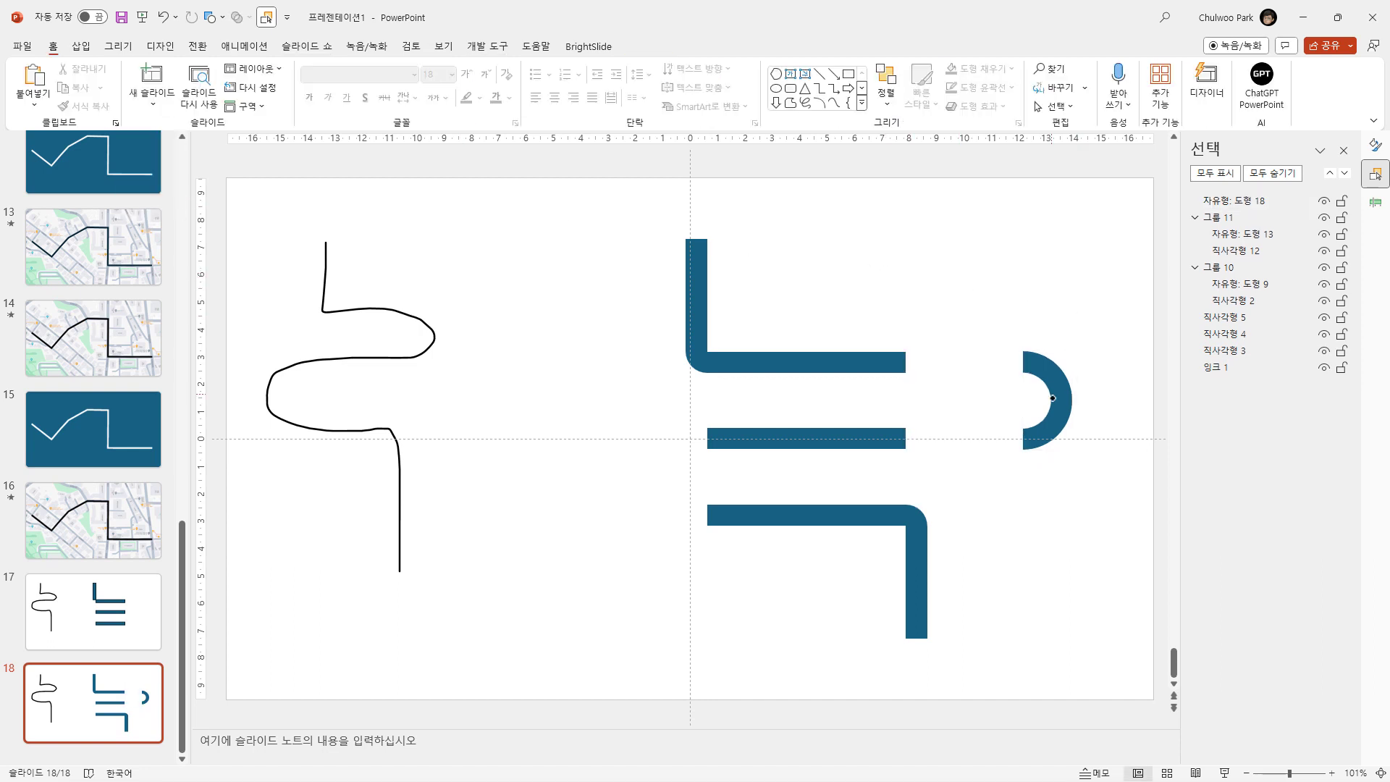
- Attach the half ring to the right ends of the upper two horizontal bars
drag(1066, 407, 951, 409)
click(996, 420)
click(946, 407)
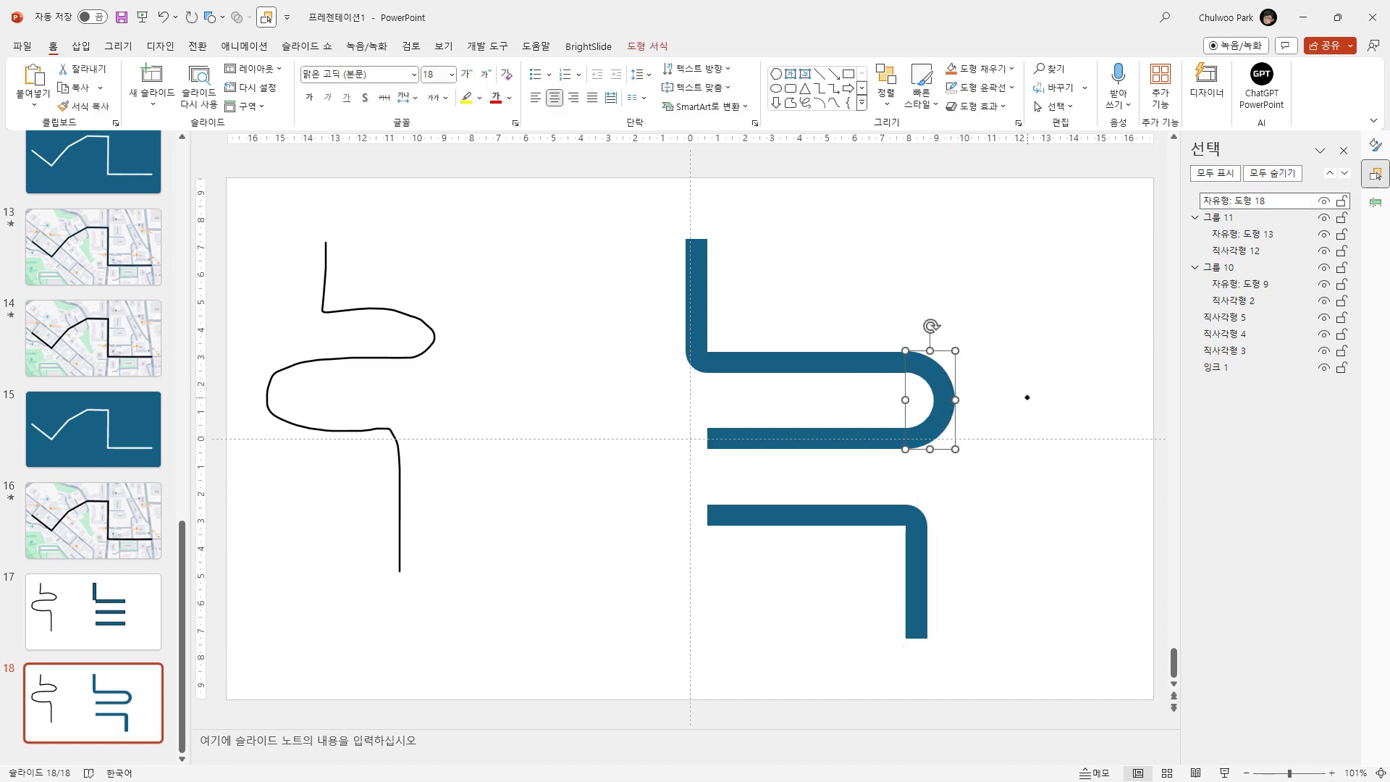
- Duplicate the half ring, flip the copy horizontally, and attach it to the left ends of the lower two horizontal bars
key(ctrl+d)
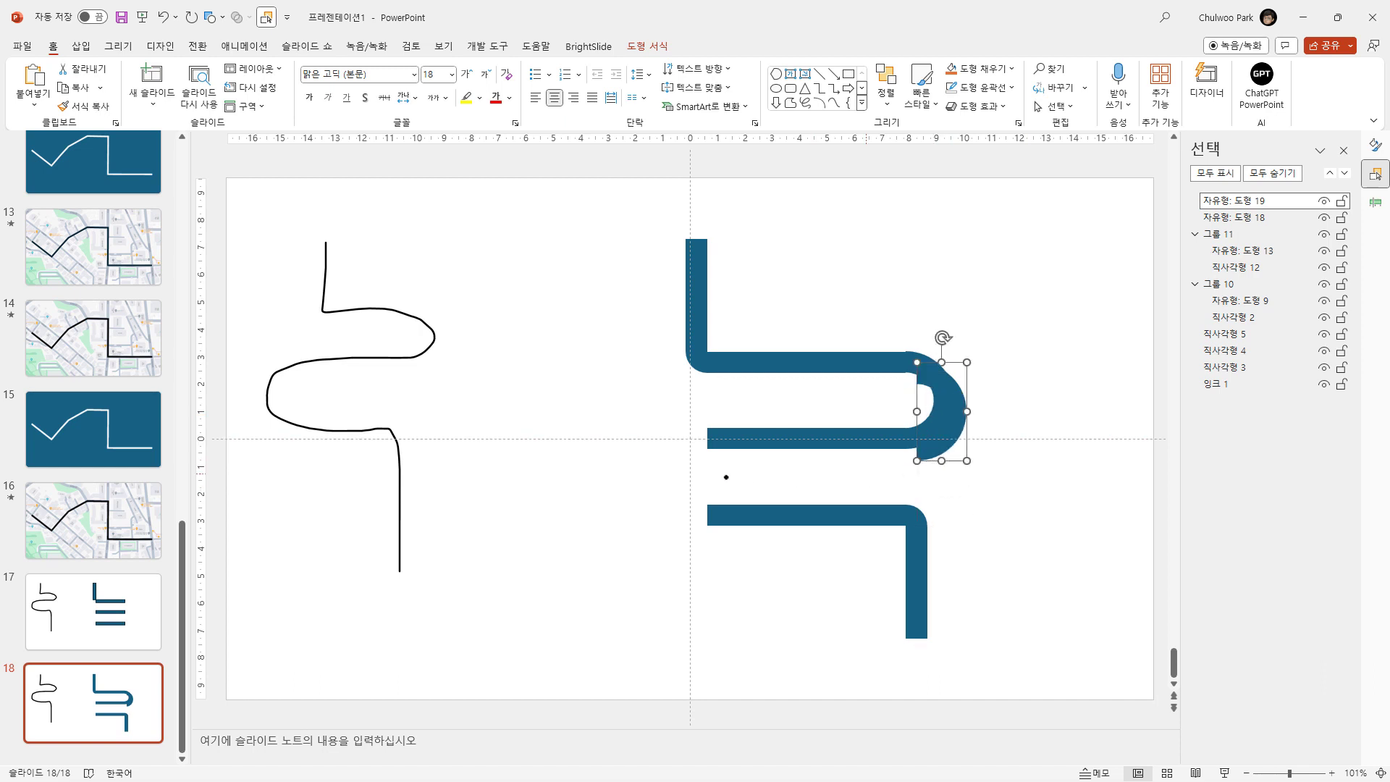
drag(954, 411, 645, 490)
click(664, 44)
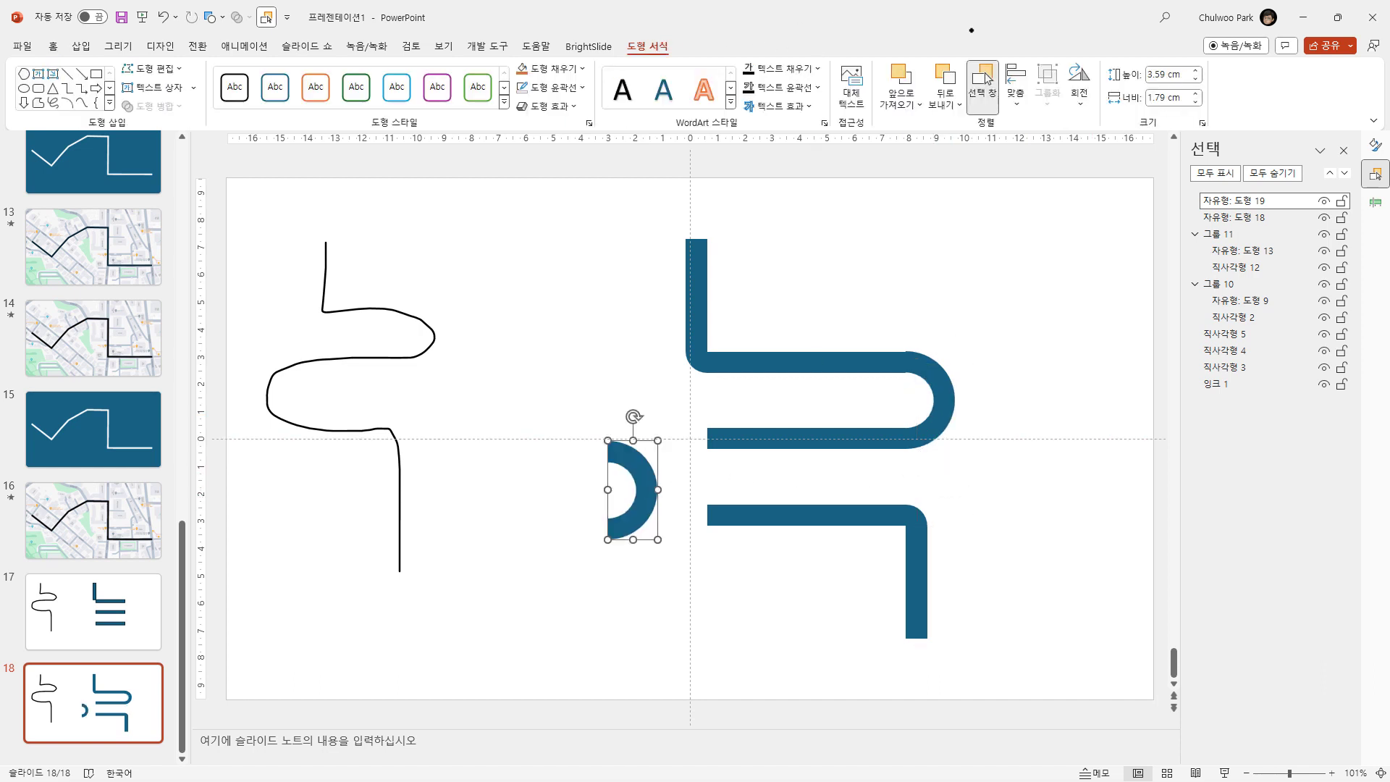
drag(622, 488, 673, 472)
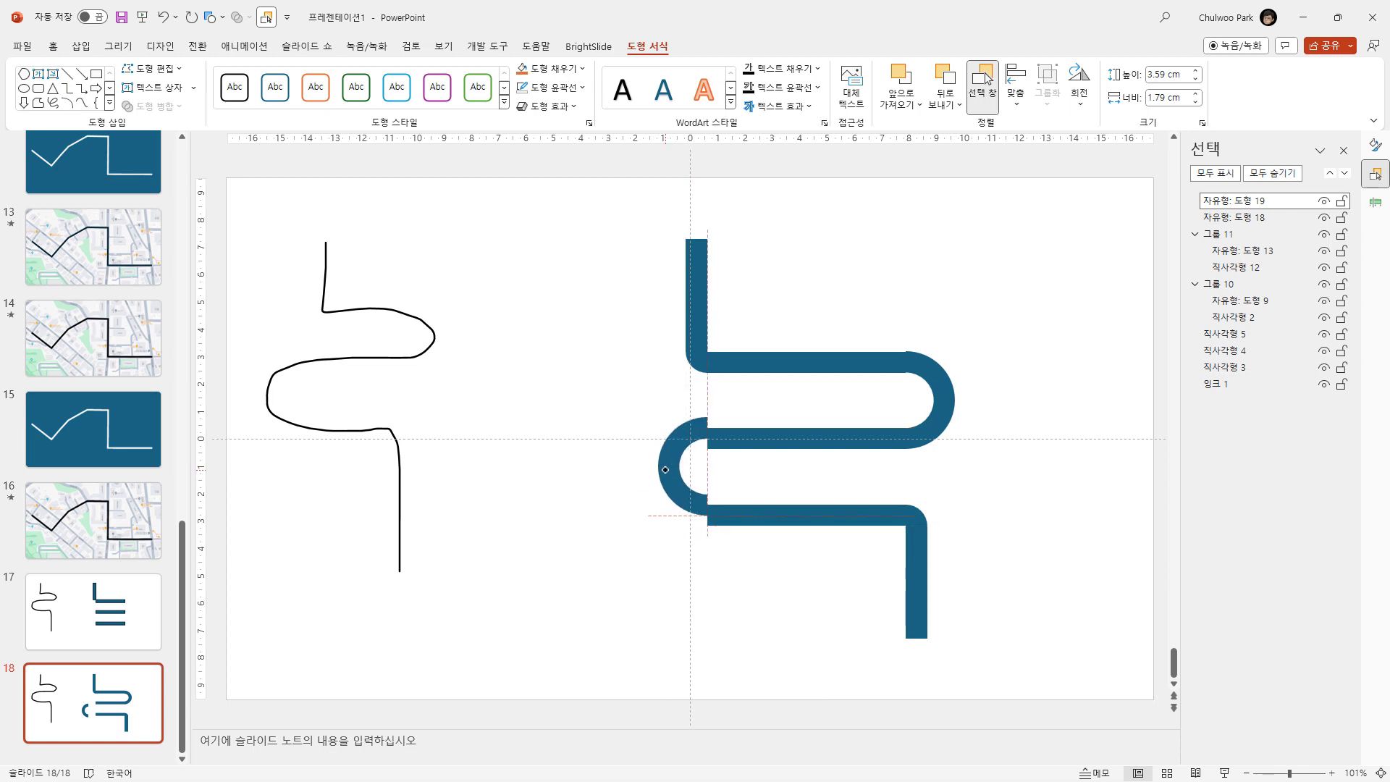
click(571, 436)
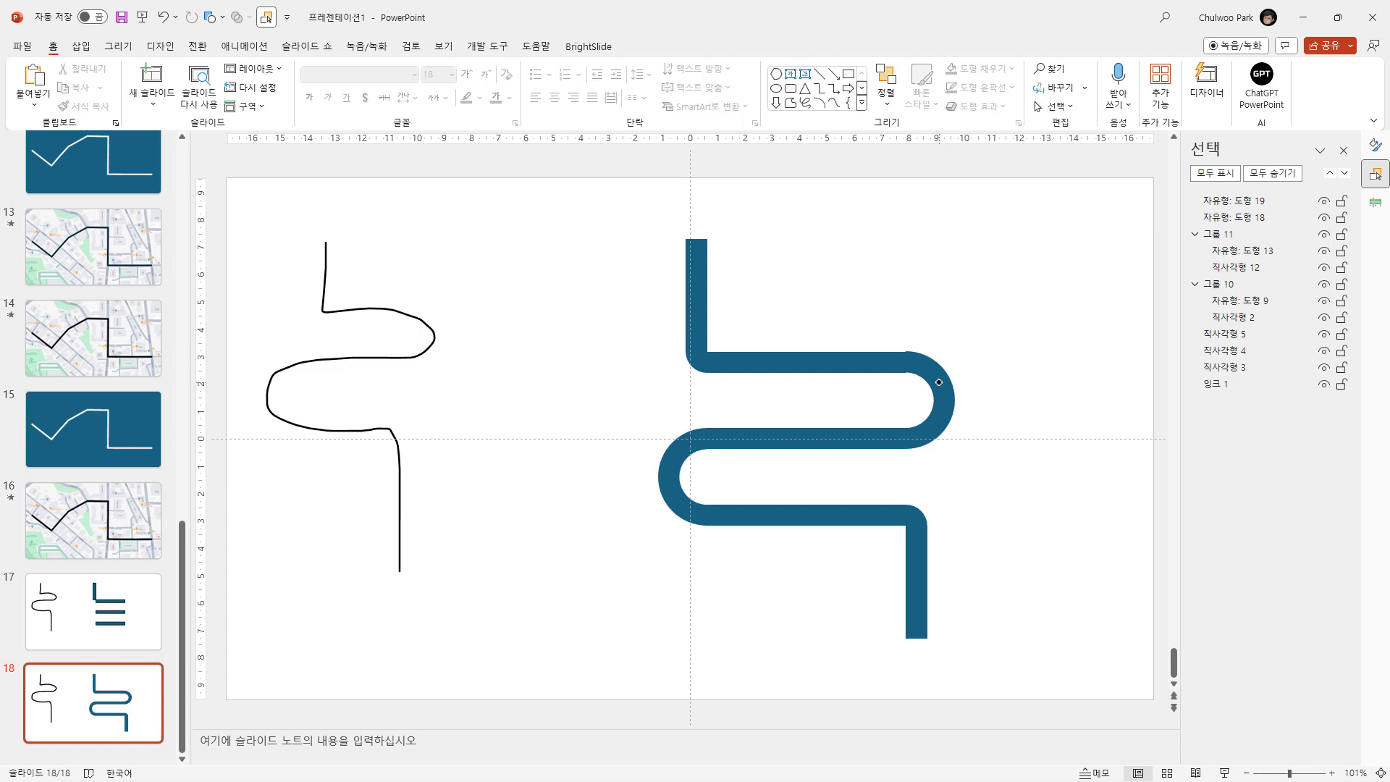
click(894, 365)
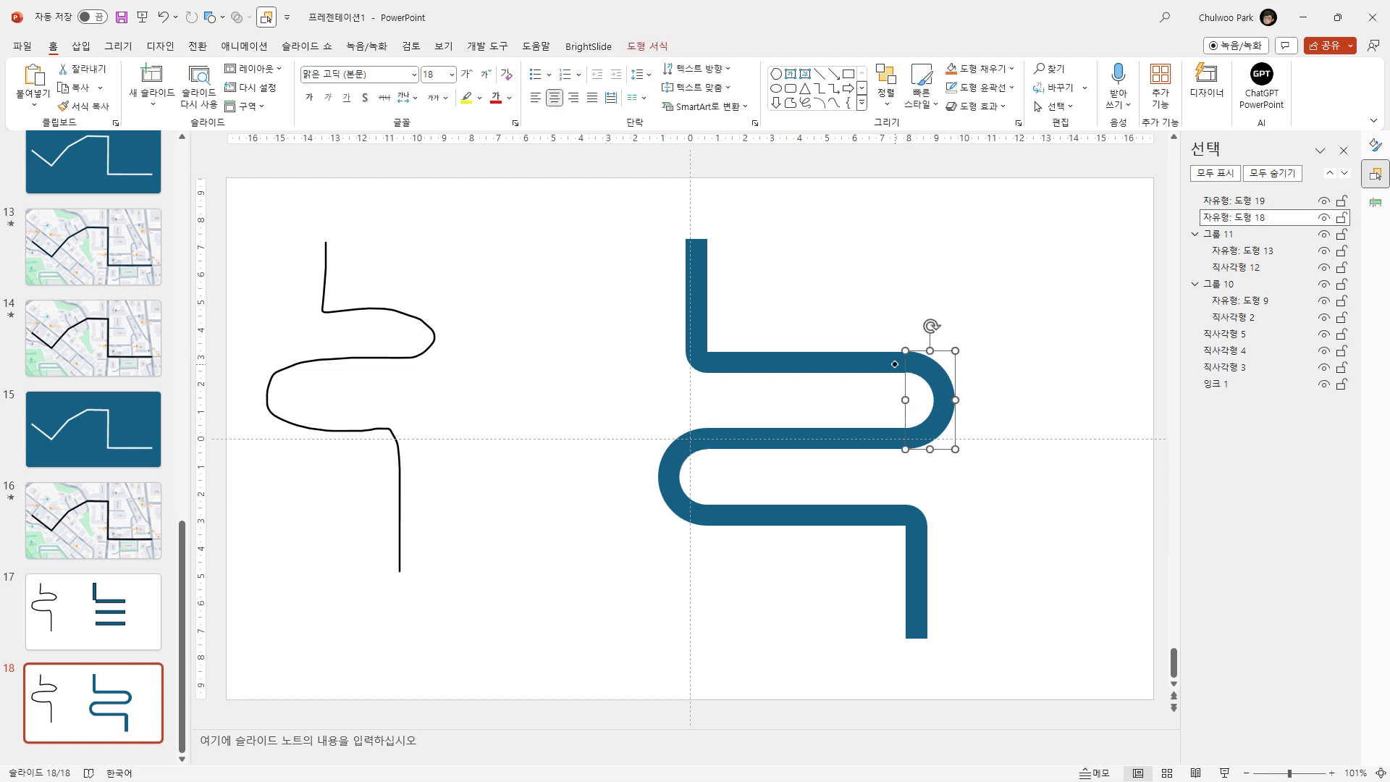
click(1014, 406)
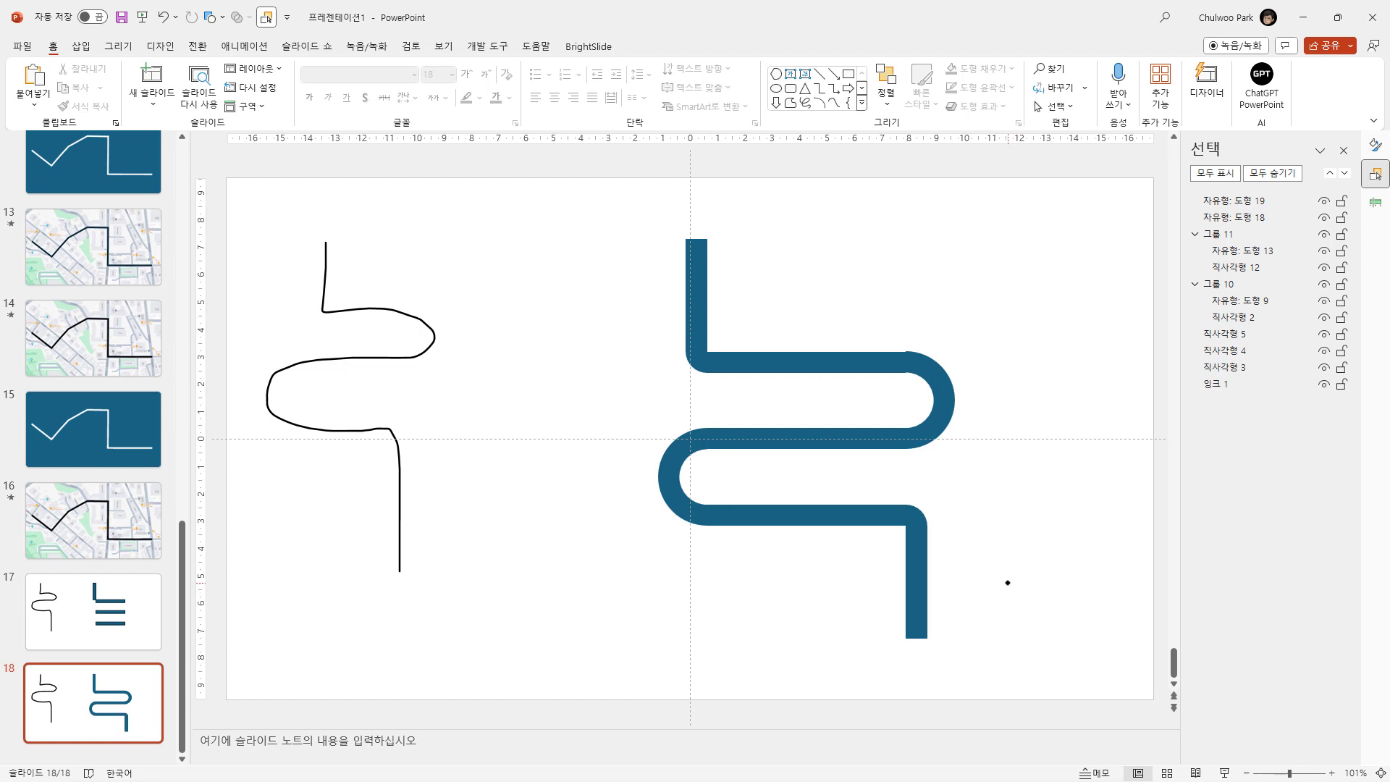
drag(1023, 670, 649, 398)
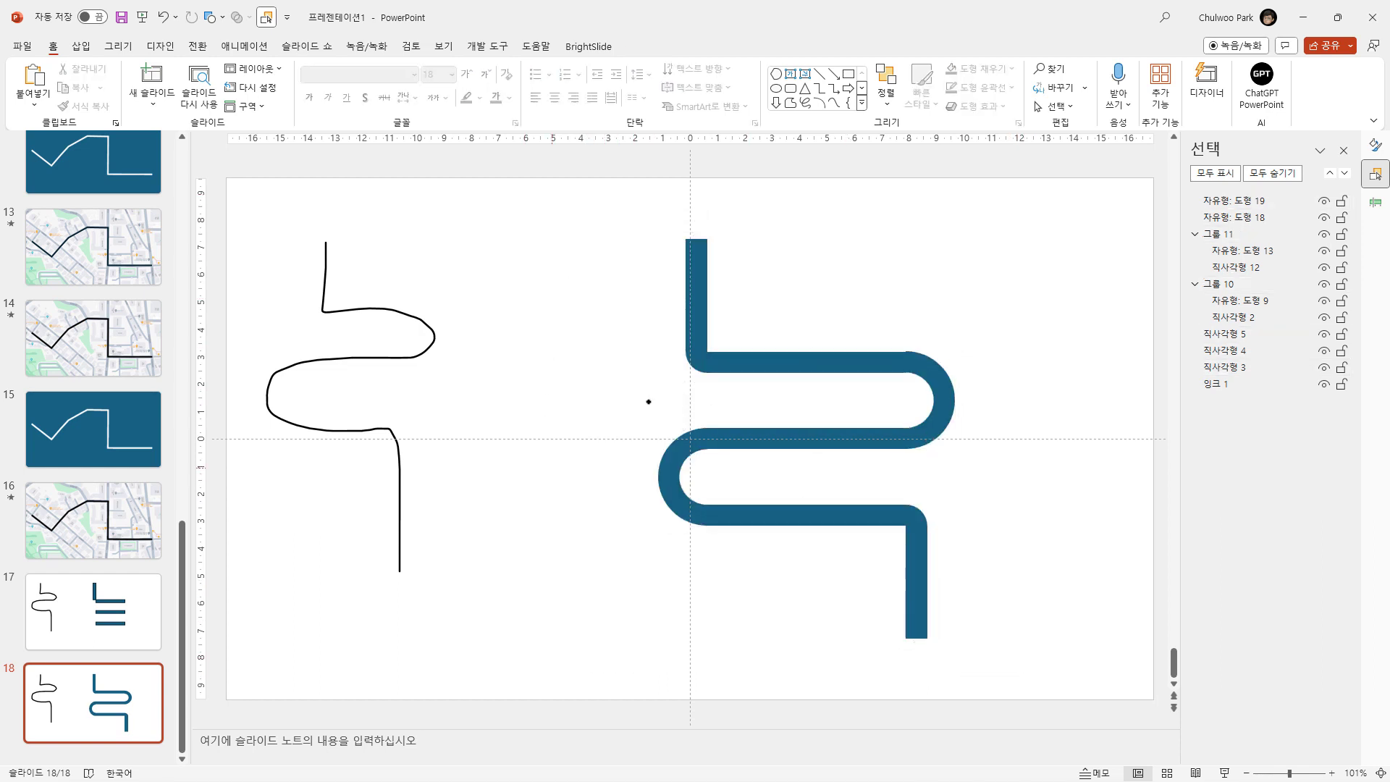
- Duplicate slide 18 with the assembled winding path
click(101, 724)
key(ctrl+d)
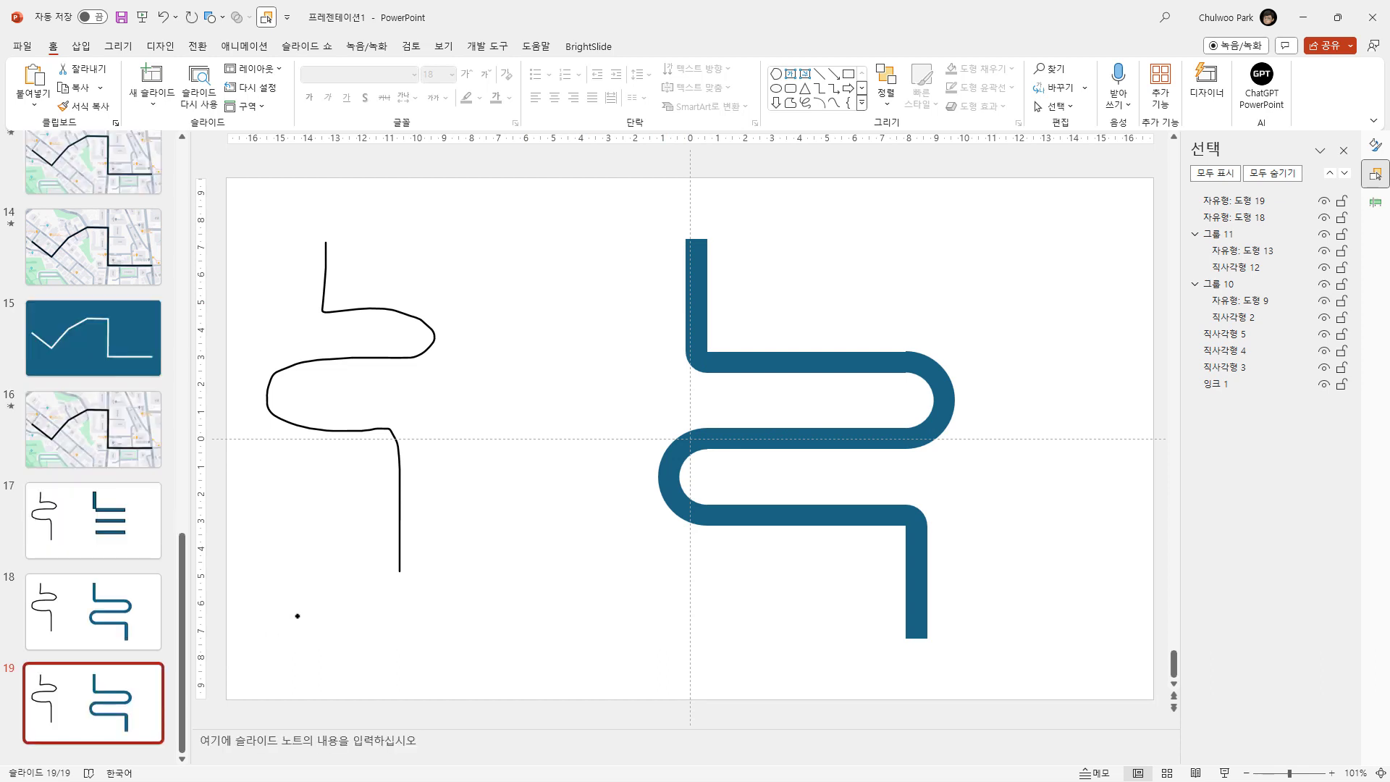
click(427, 527)
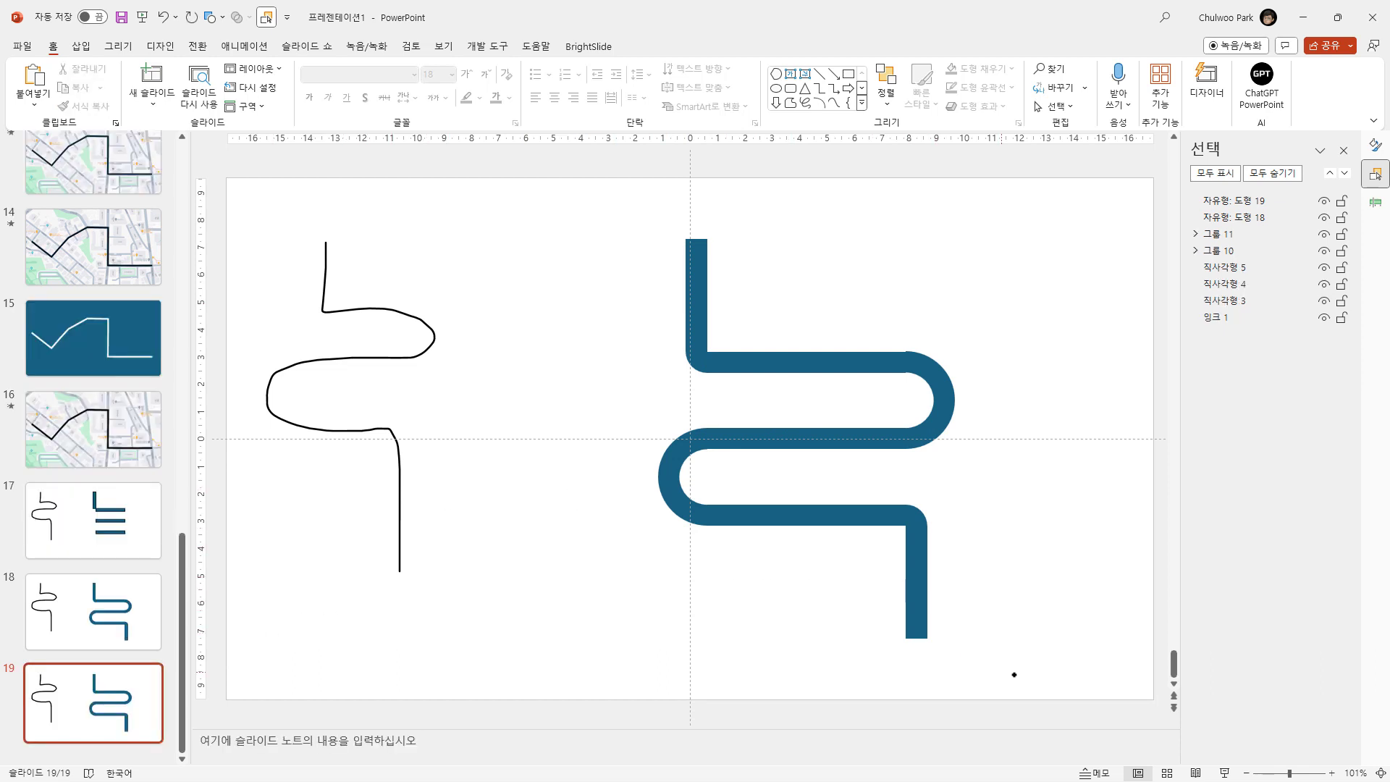
drag(1013, 674, 563, 178)
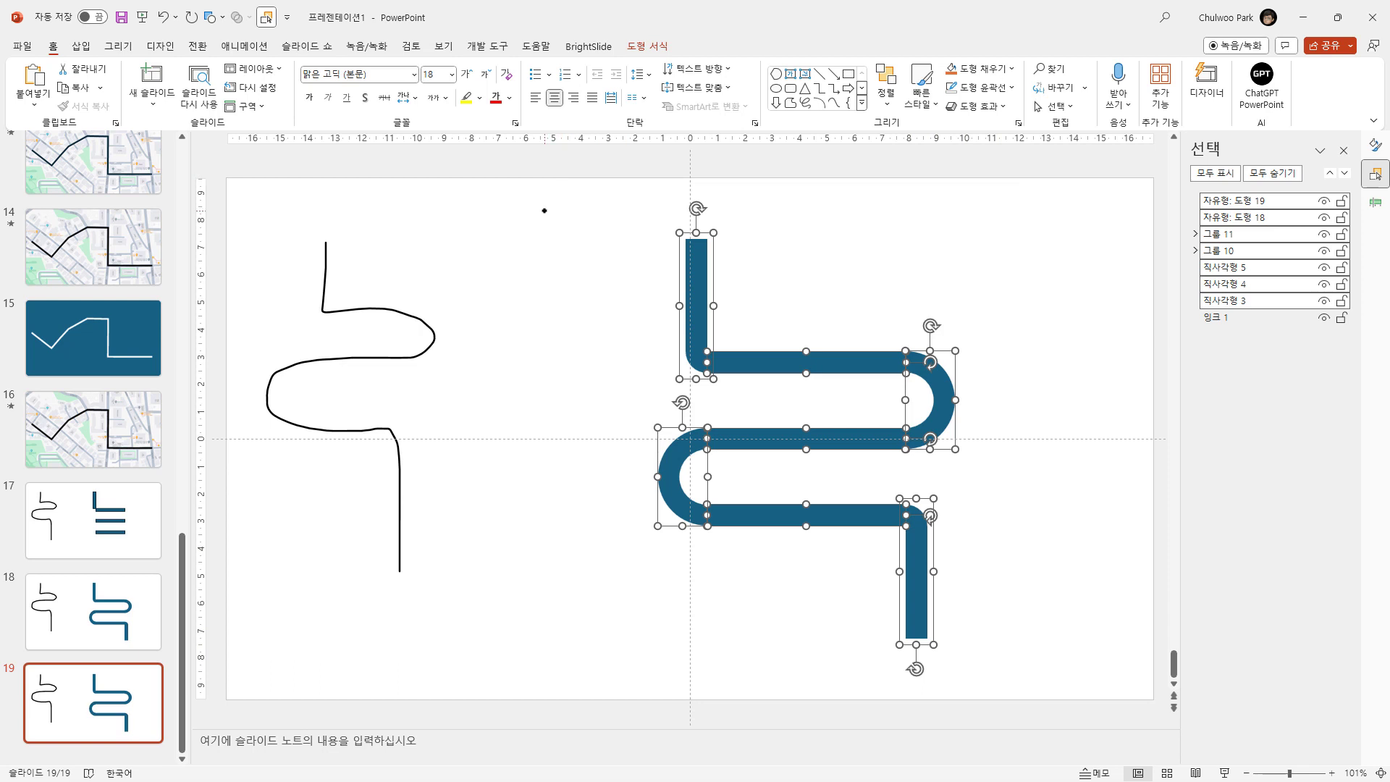
click(647, 46)
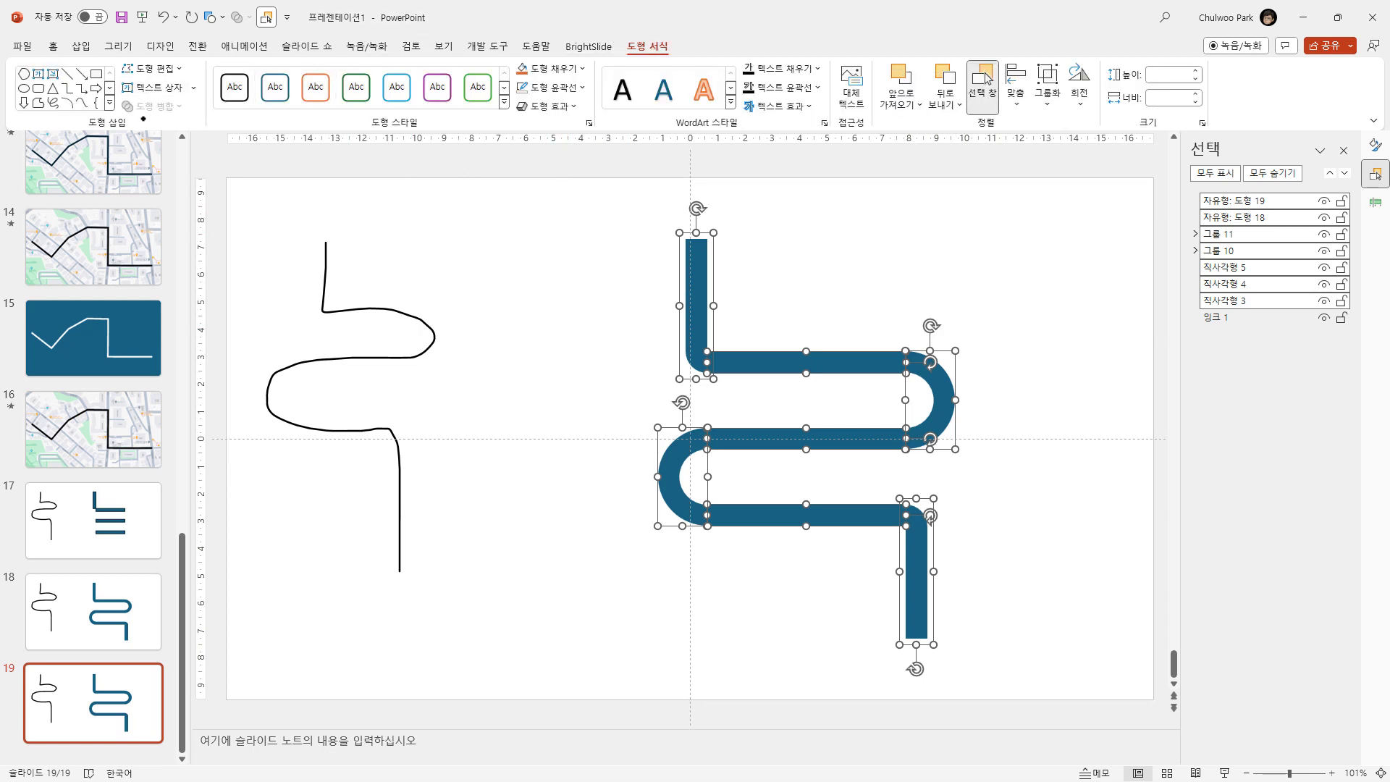
click(546, 313)
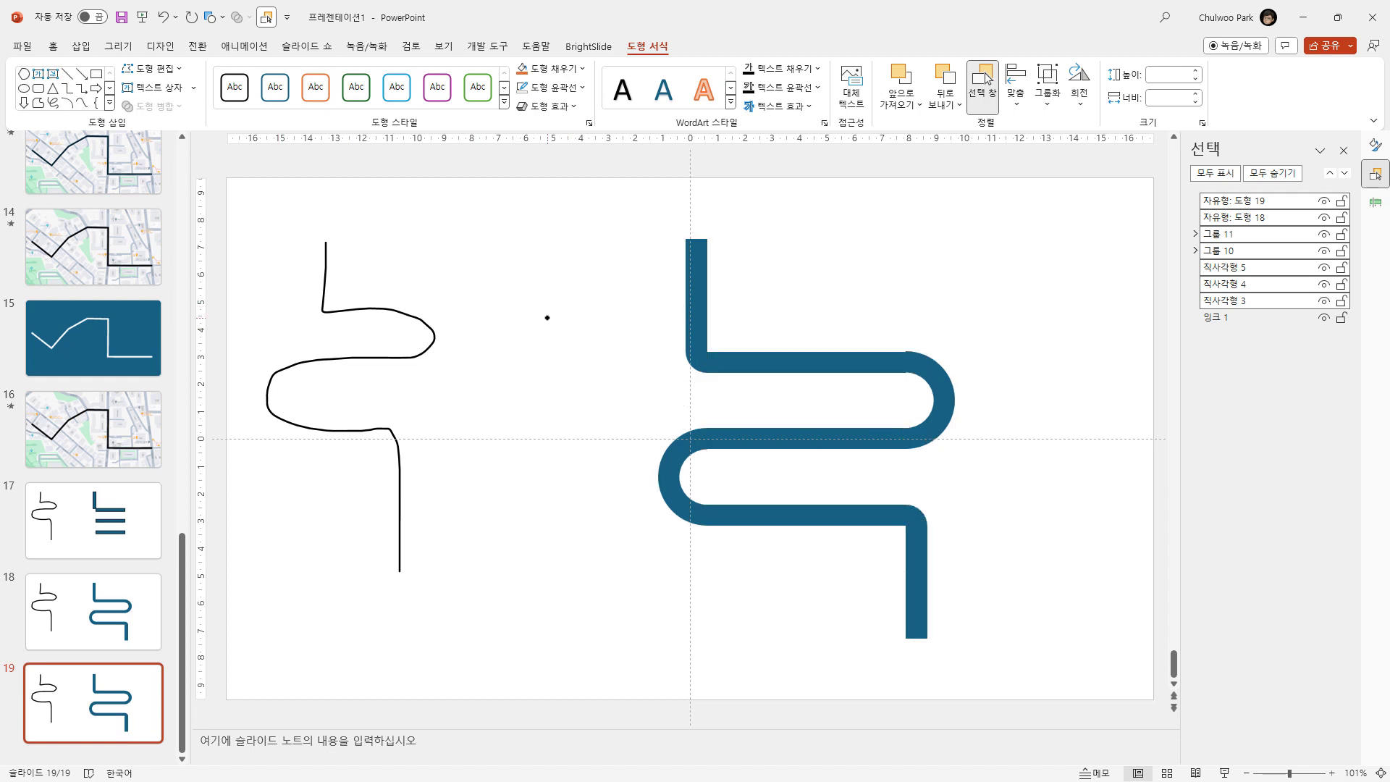
- Ungroup the upper-left and lower-right upright bars from their rounded corners on slide 19
click(694, 318)
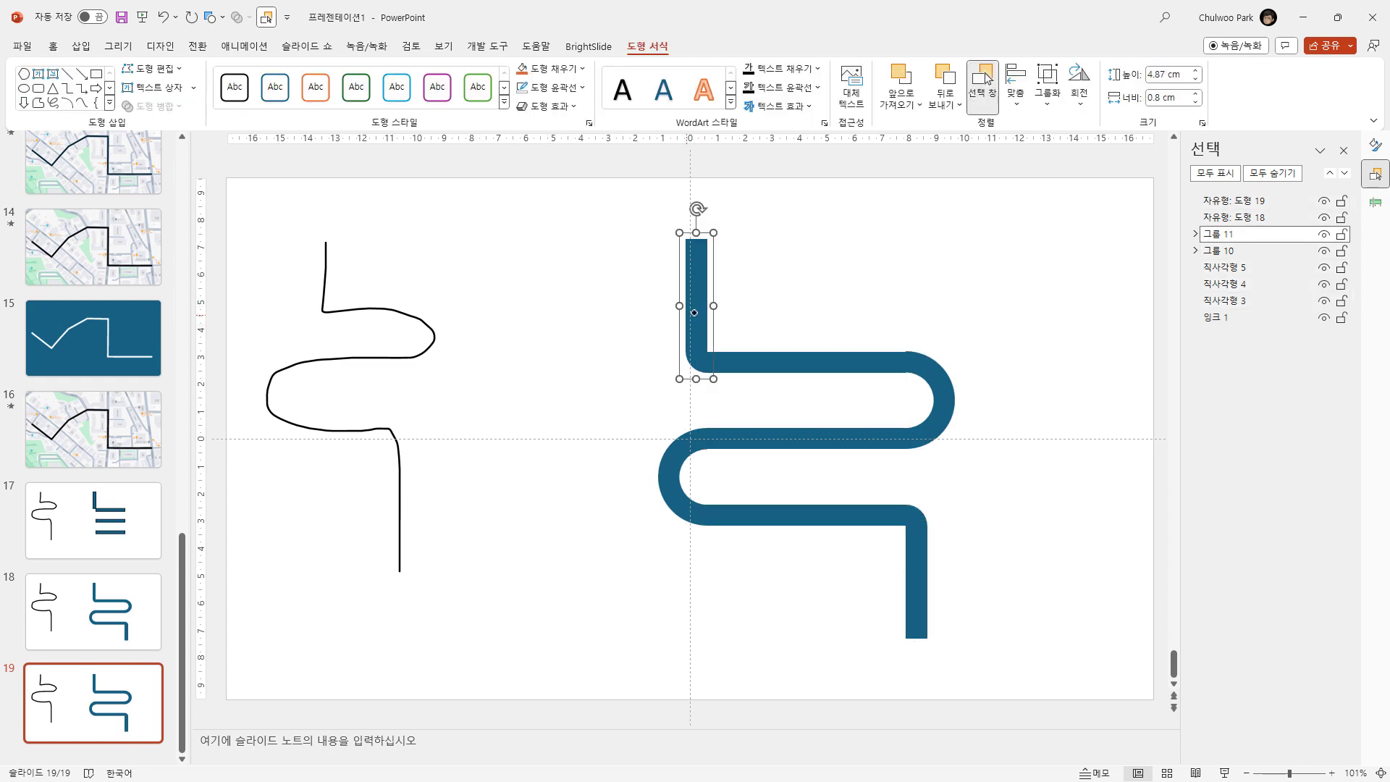
right_click(694, 312)
mouse_move(815, 438)
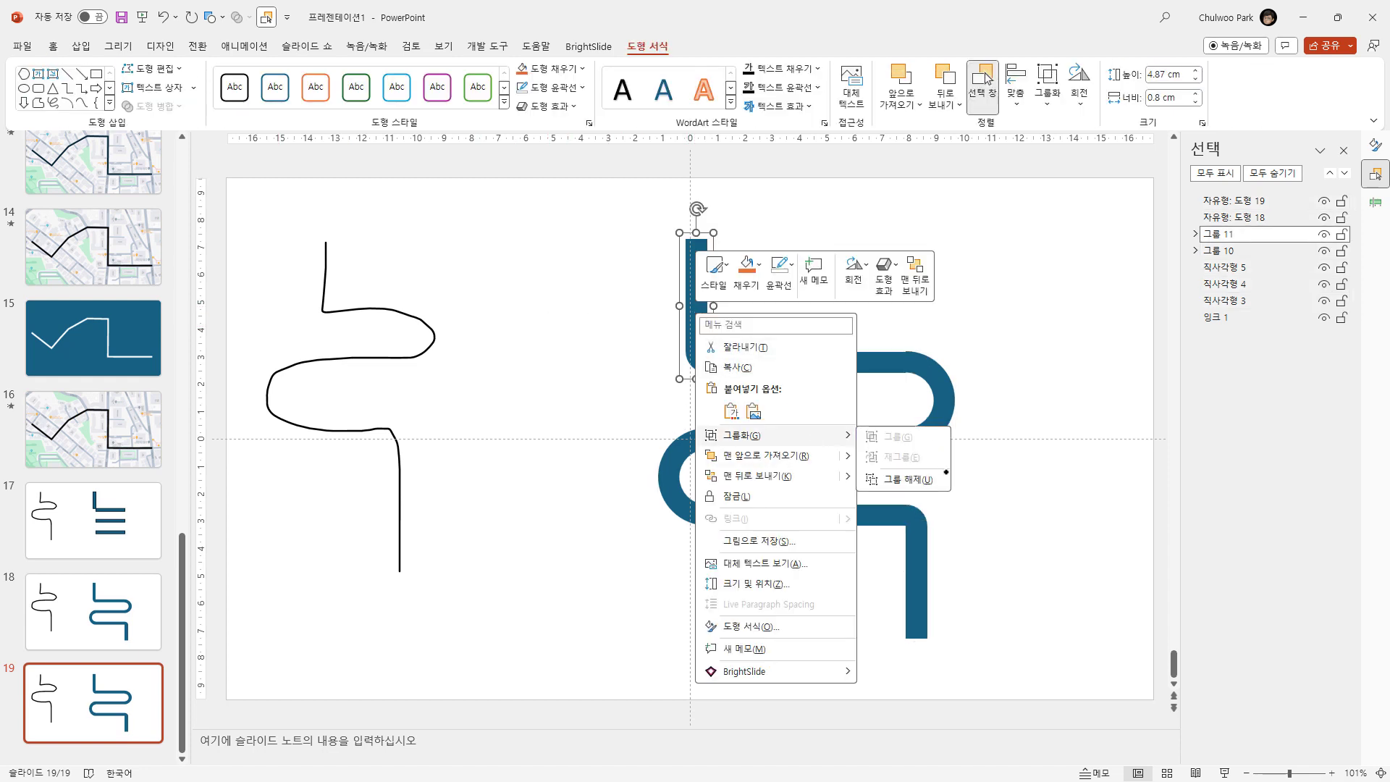
click(907, 479)
click(917, 579)
right_click(917, 579)
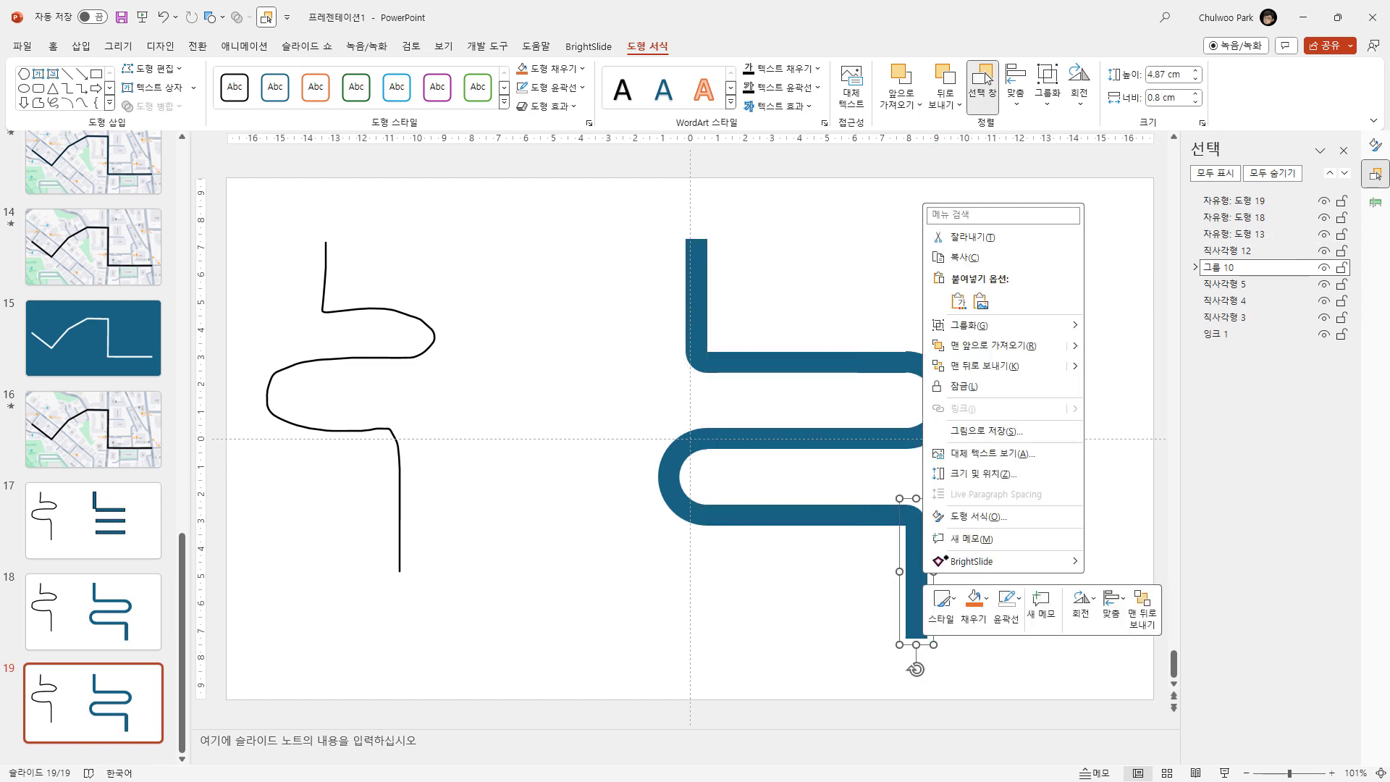
mouse_move(970, 325)
click(1128, 347)
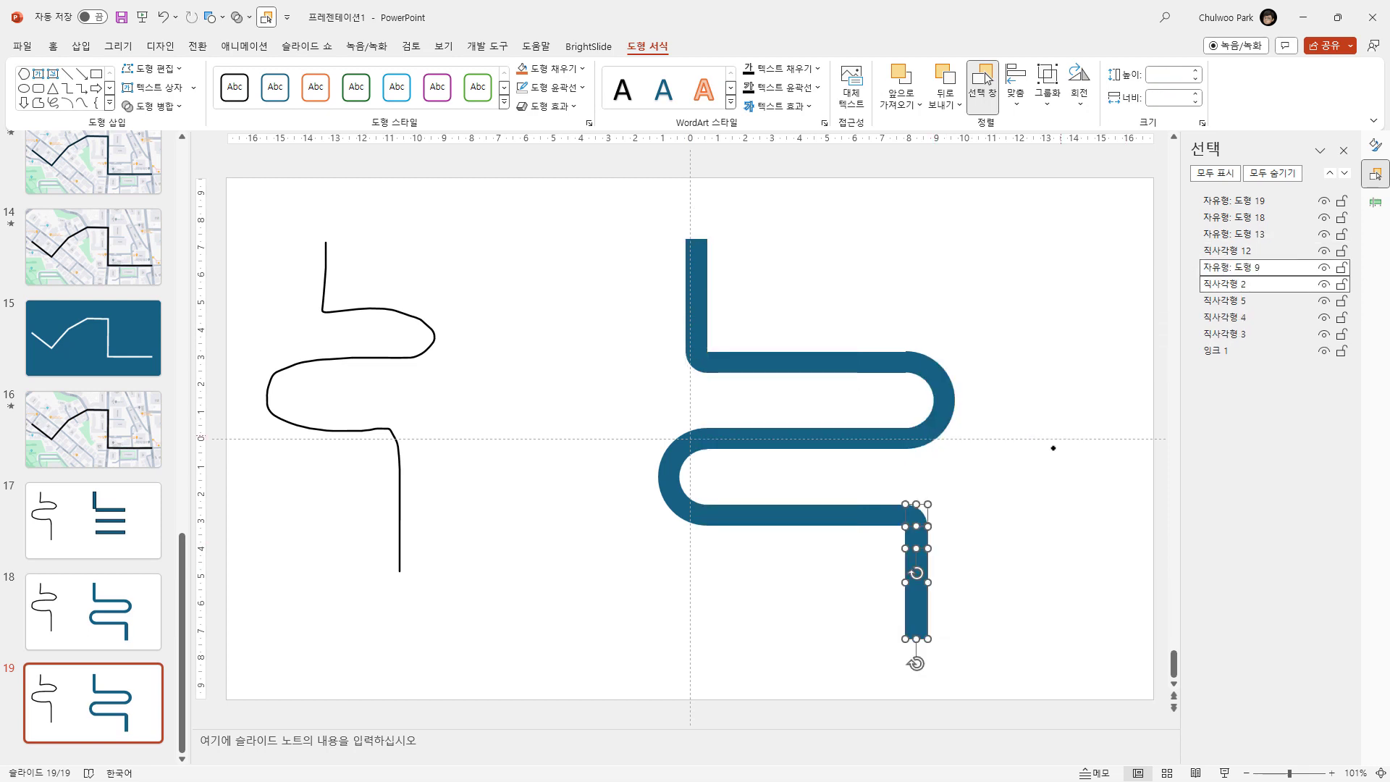
click(1018, 617)
- Merge all blue bars, rounded corners and bends on slide 19 into one shape with Union
drag(1015, 665, 523, 195)
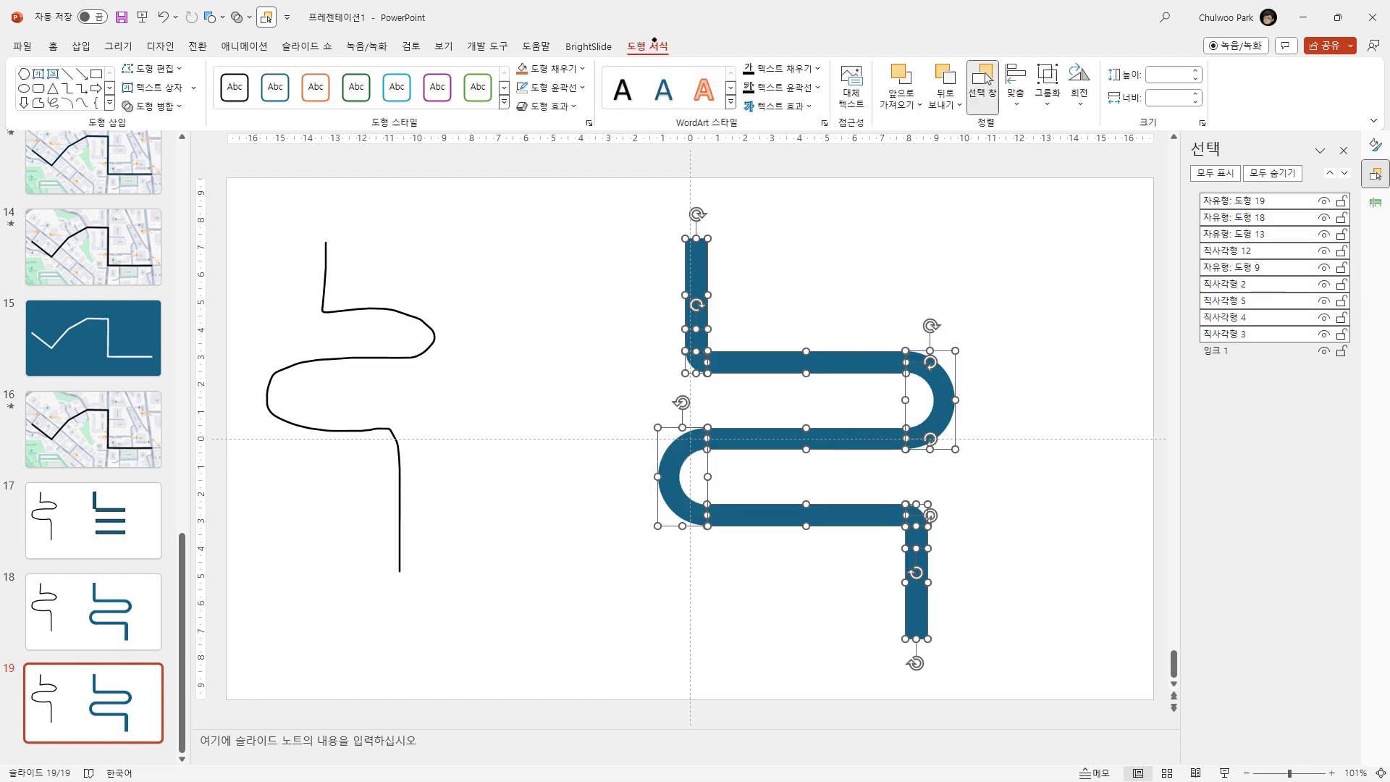
click(160, 106)
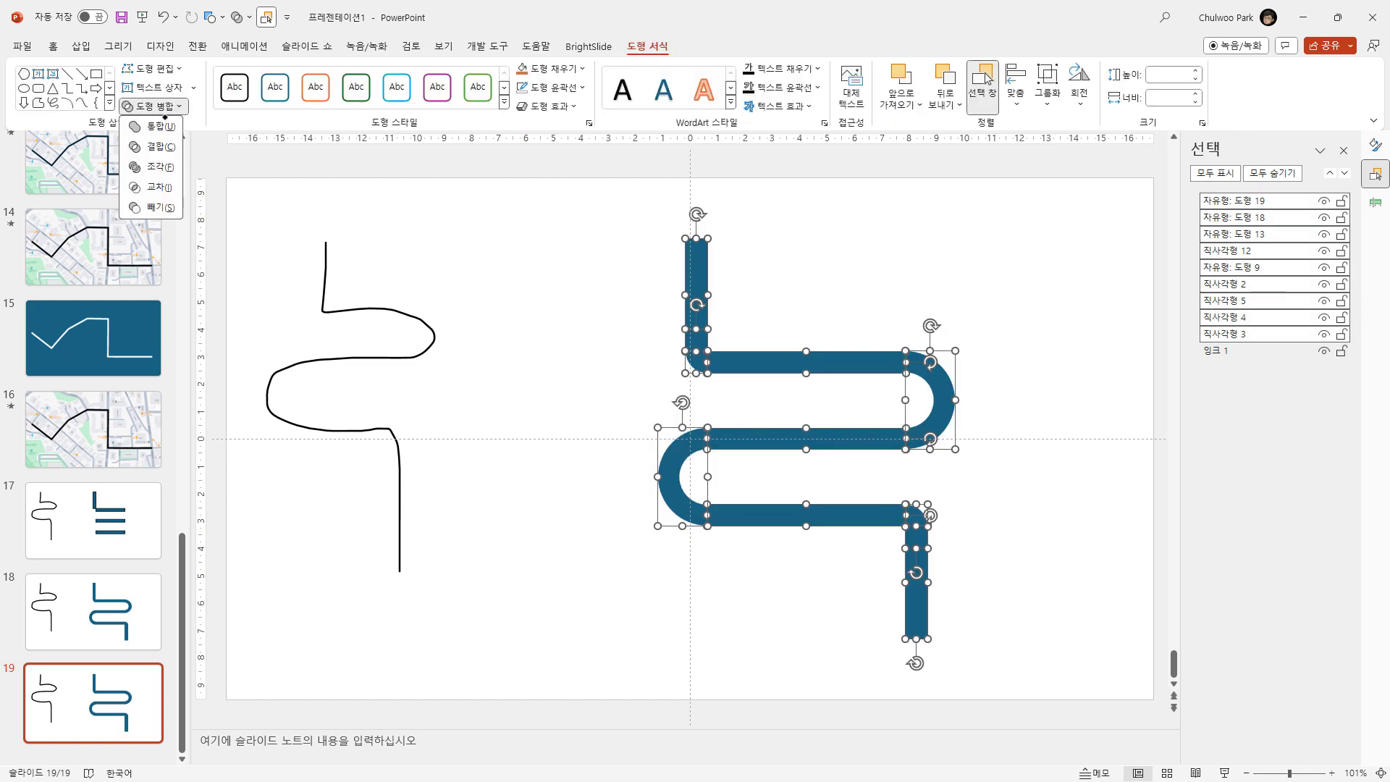
click(160, 126)
click(619, 385)
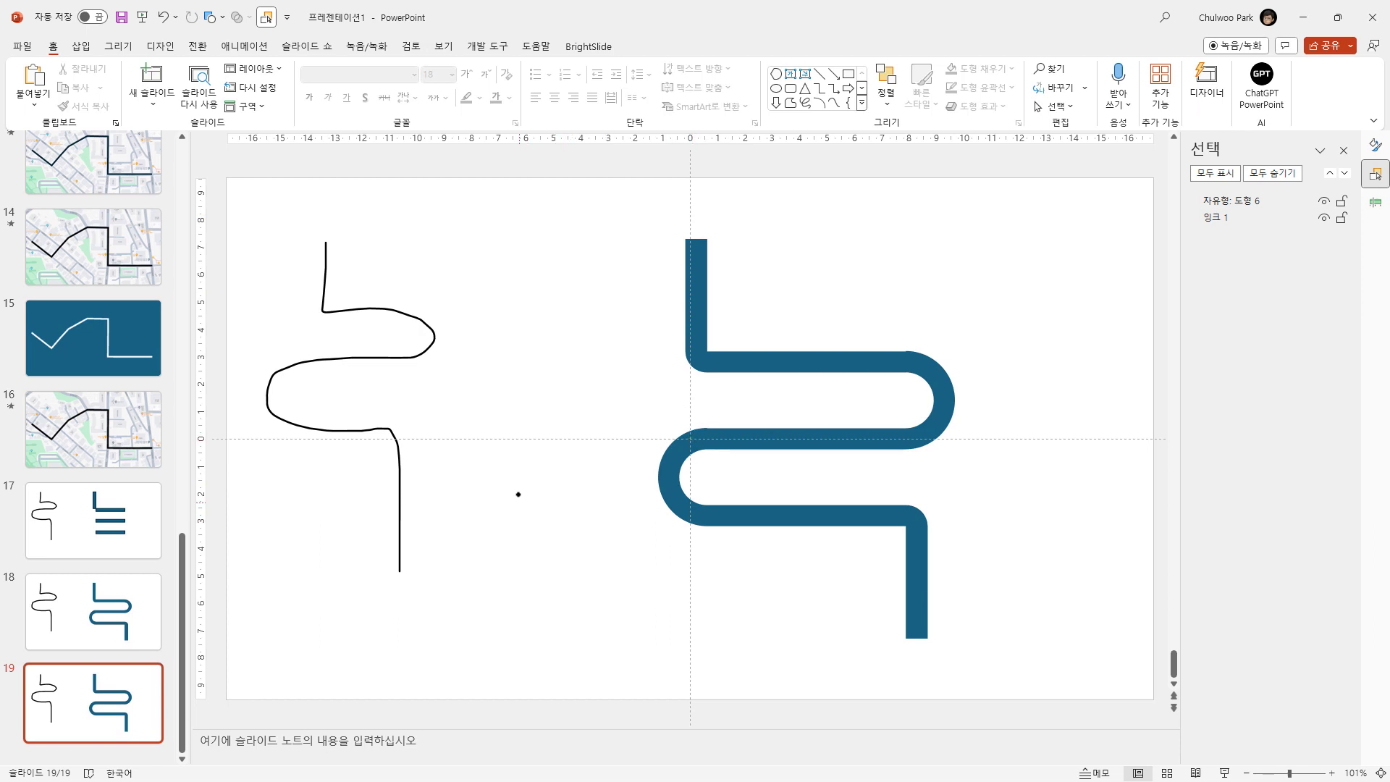
- Draw a rectangle about 19.05 cm high and 18.44 cm wide over the merged winding path on slide 19
click(210, 17)
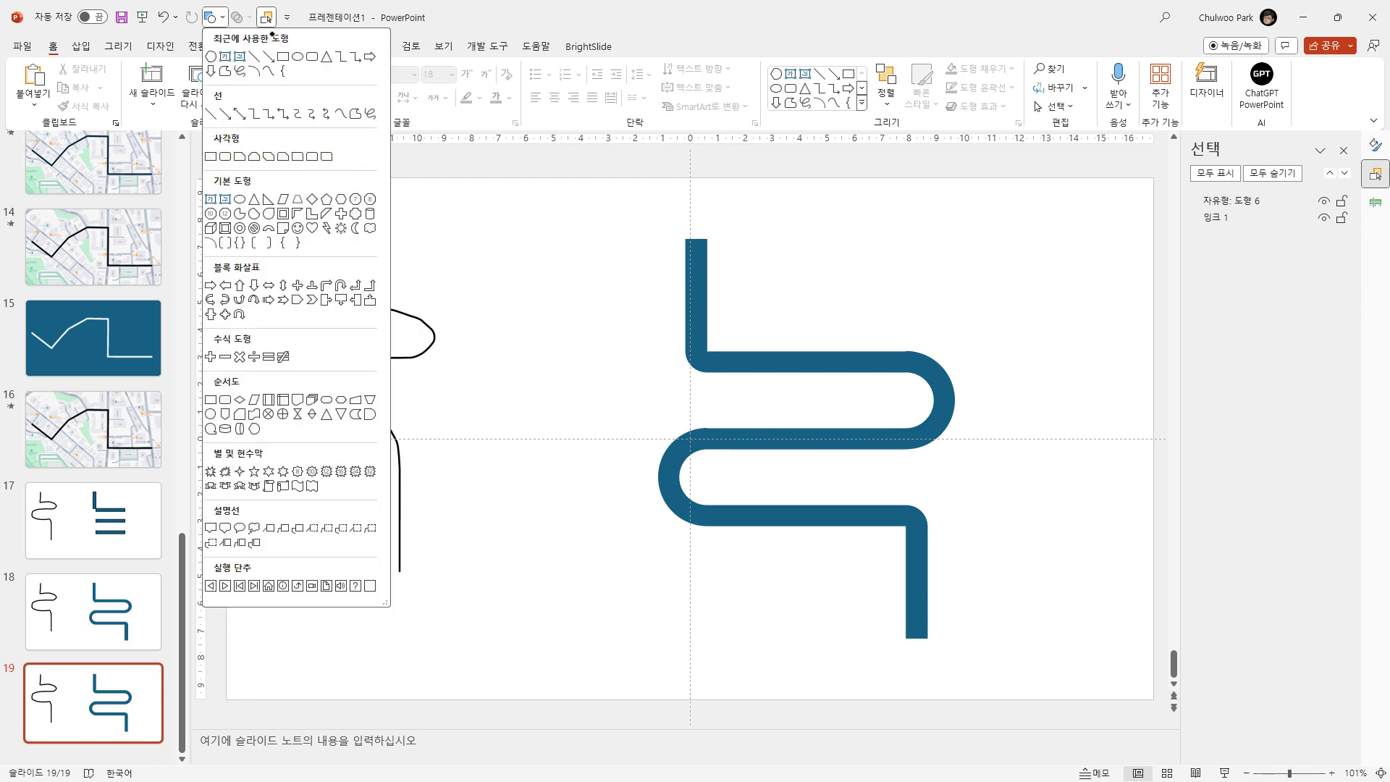
click(282, 56)
mouse_move(587, 230)
mouse_down()
mouse_move(944, 537)
mouse_move(1076, 695)
mouse_up()
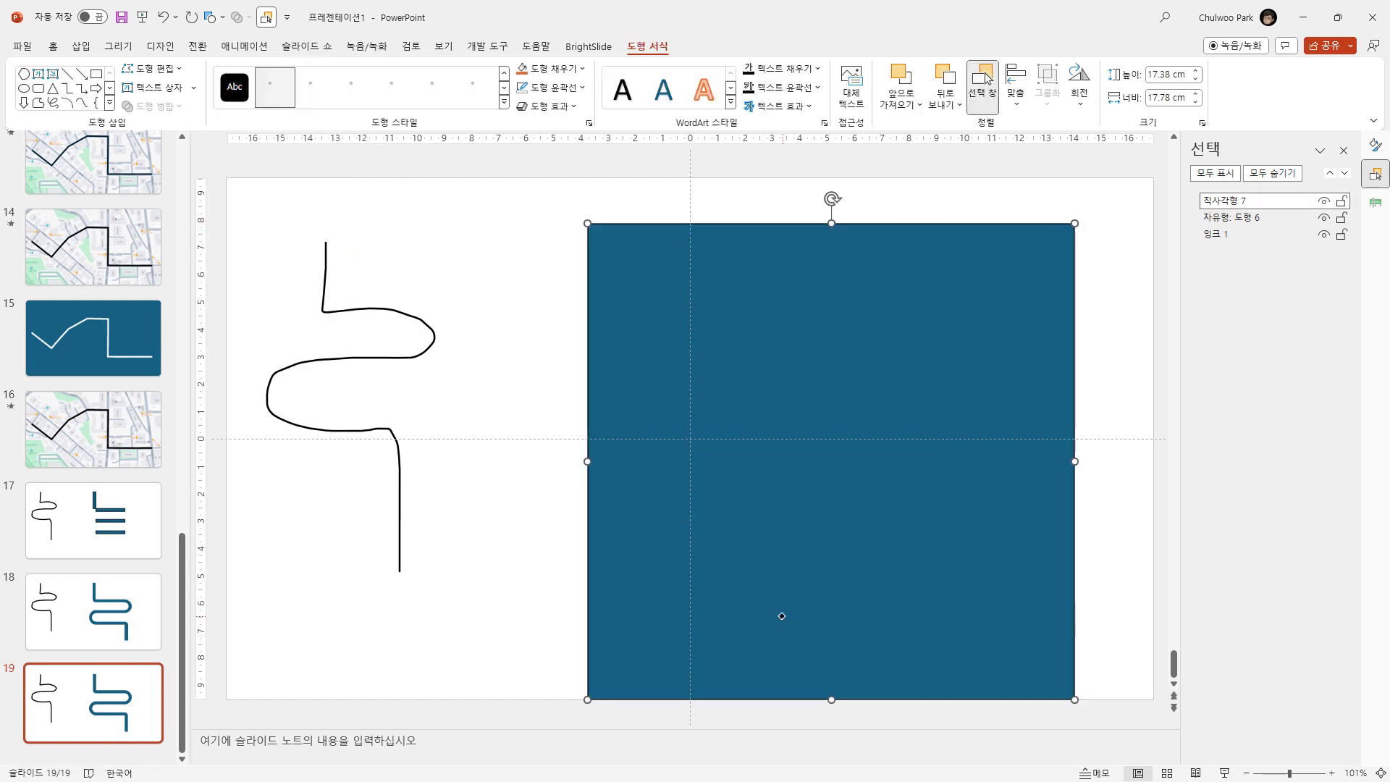
drag(779, 618, 736, 491)
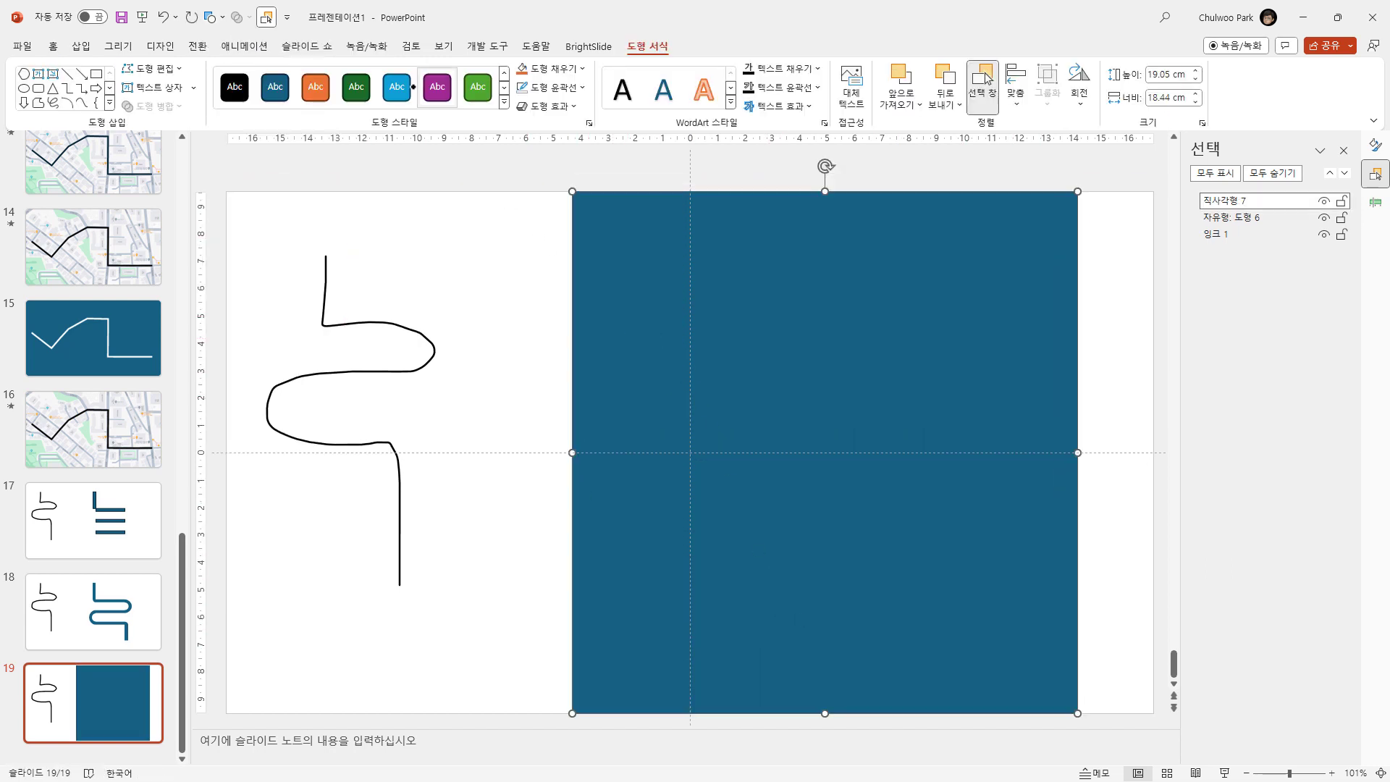
- Apply the orange preset style to the rectangle and remove its outline
click(316, 89)
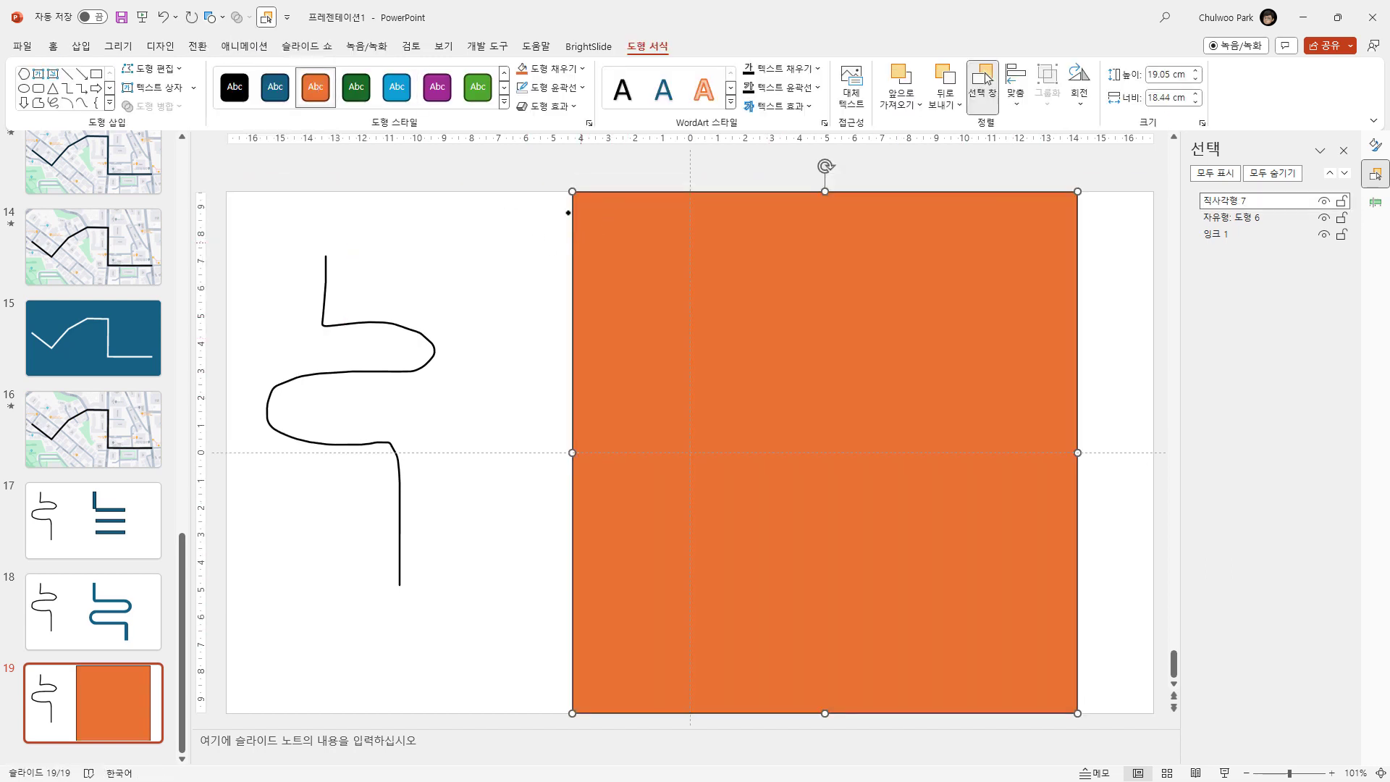
click(582, 88)
click(557, 280)
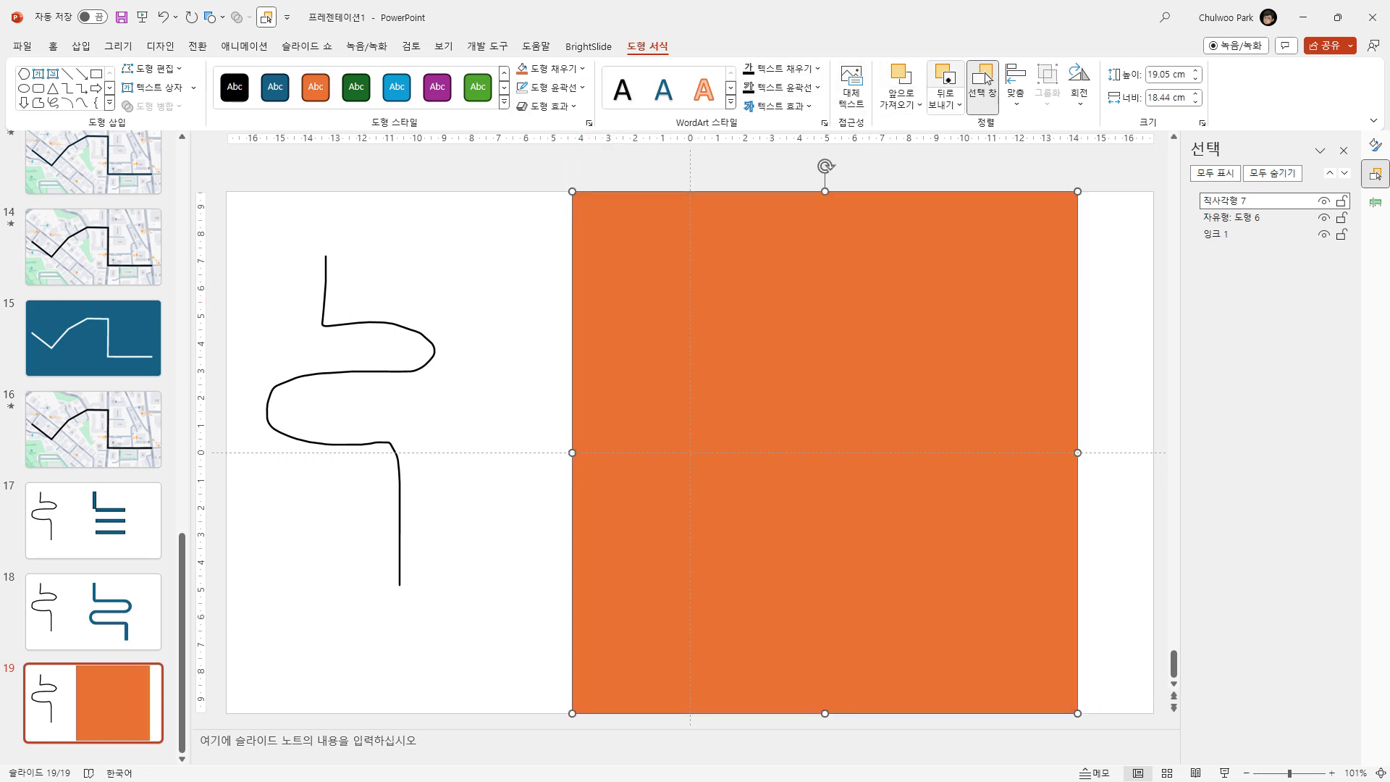
- Send the orange rectangle behind the winding path and subtract the path from it
click(945, 78)
click(535, 342)
click(614, 321)
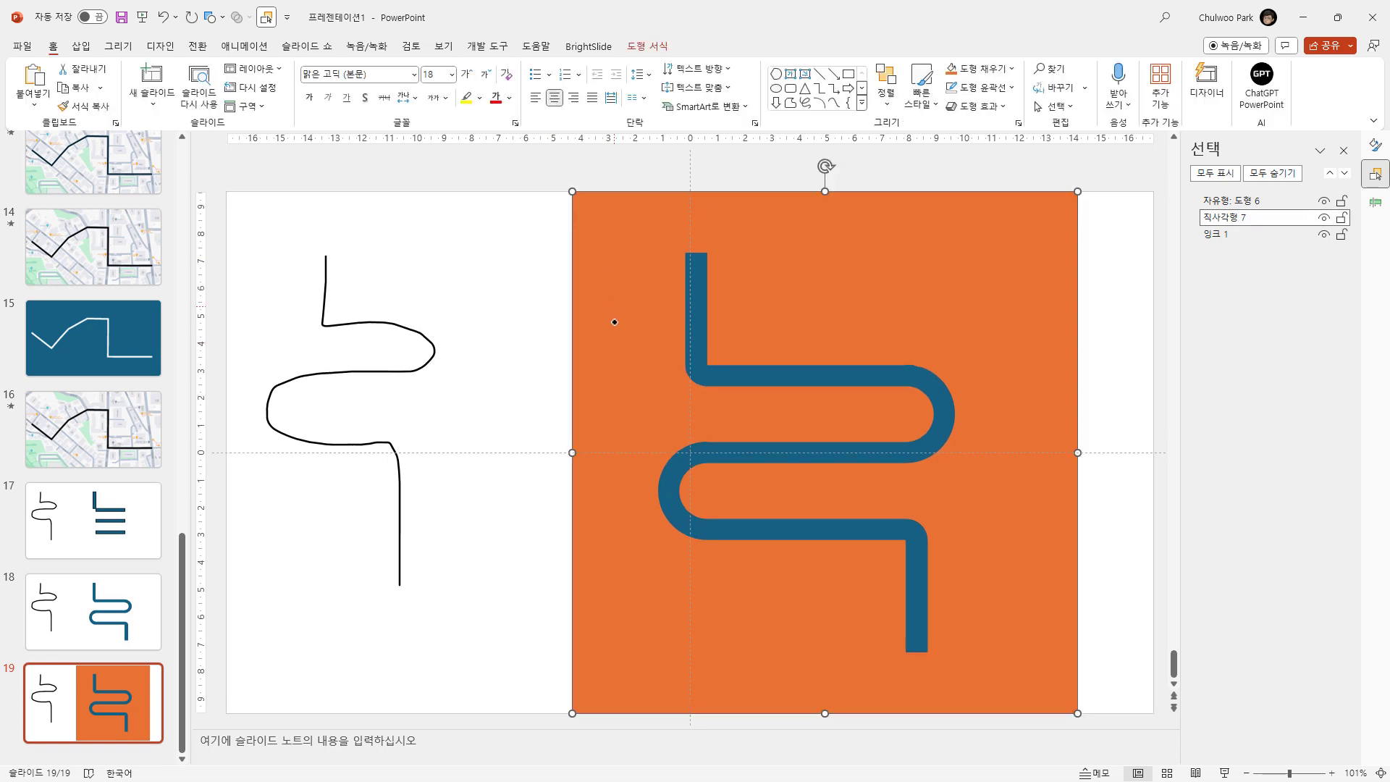
shift+click(698, 309)
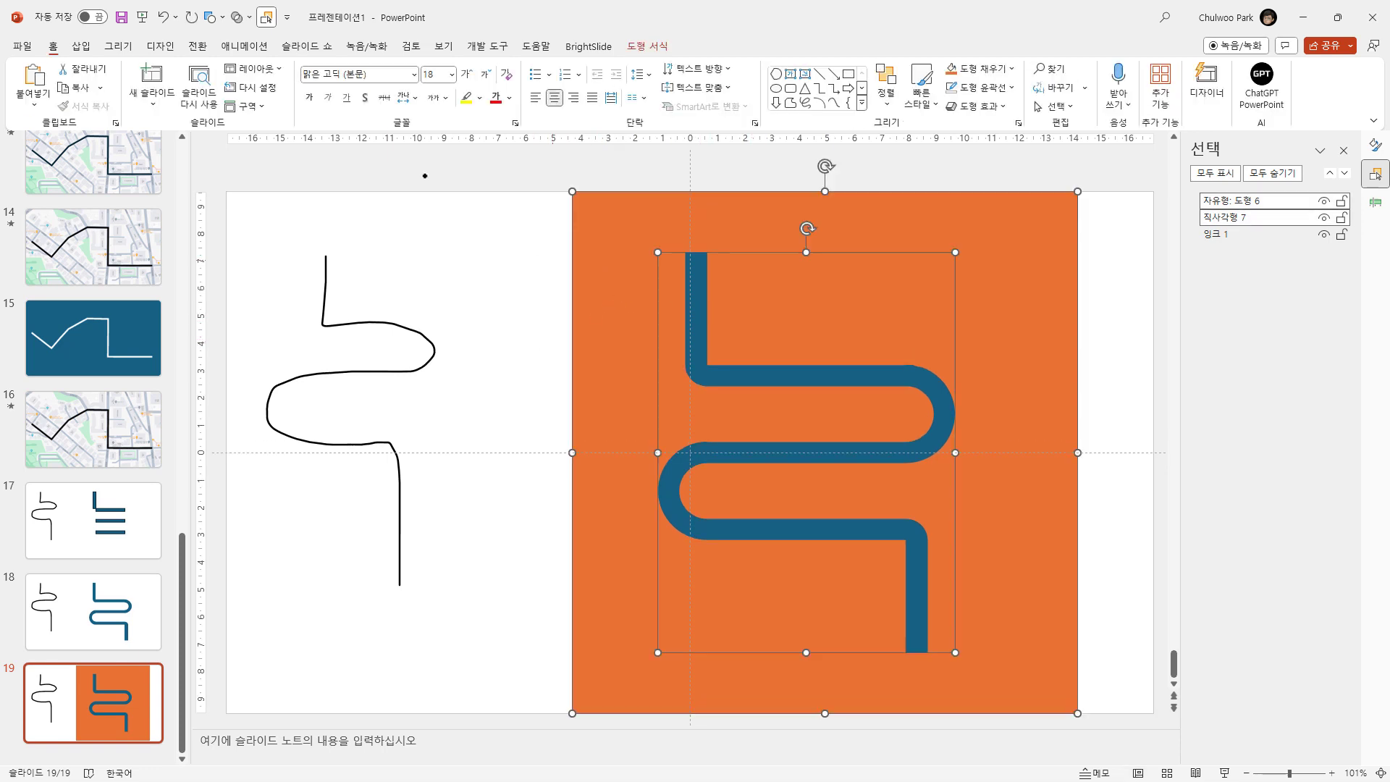
click(663, 48)
click(150, 105)
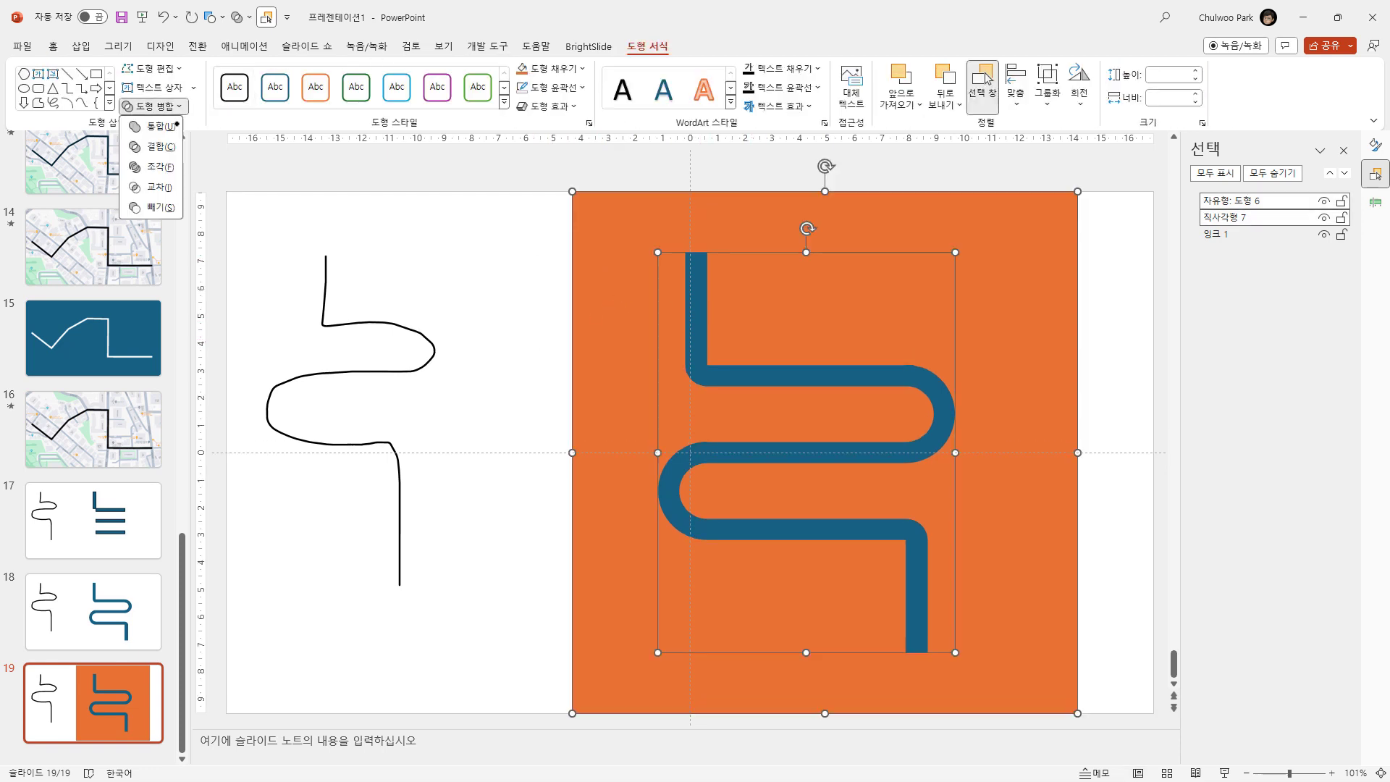
click(149, 205)
click(480, 301)
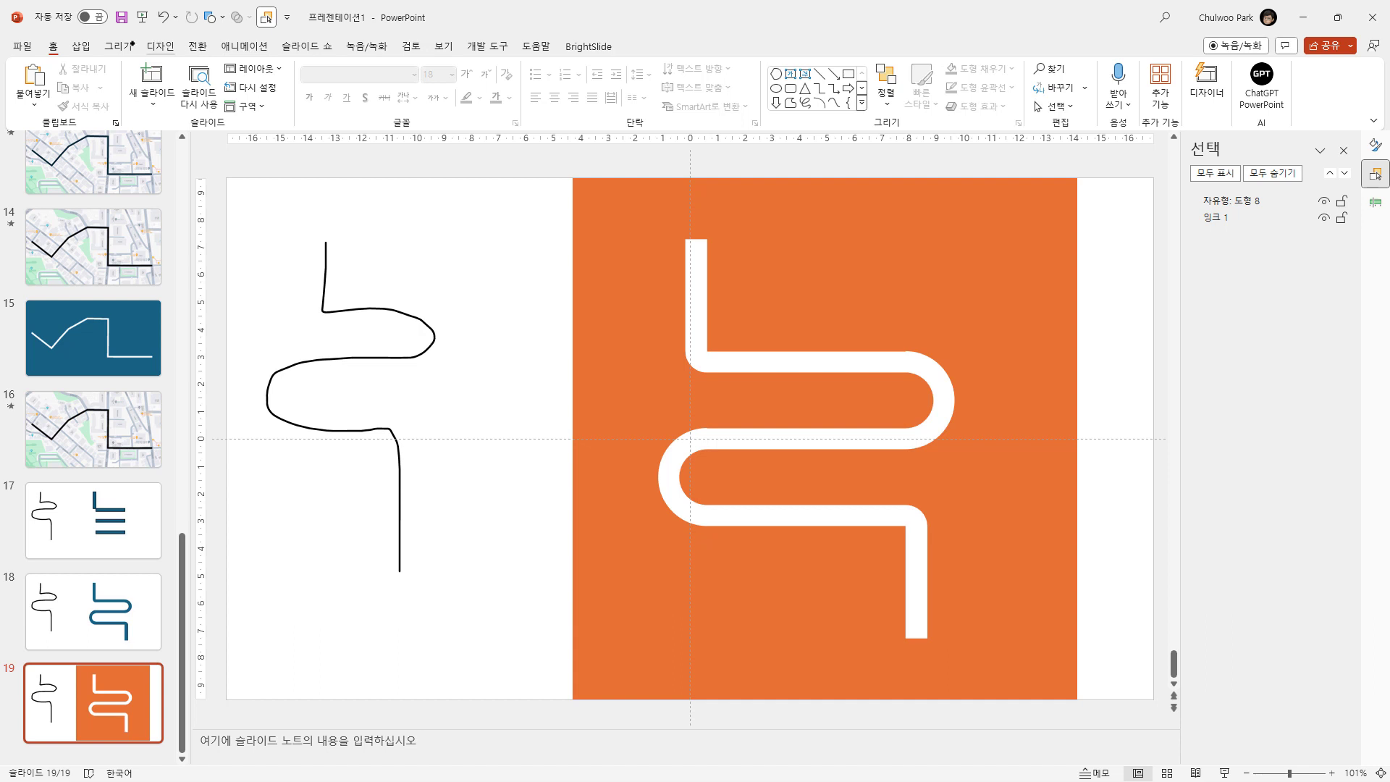
- Draw one continuous black pen stroke along the winding cutout, from its upper end to its lower end
click(111, 46)
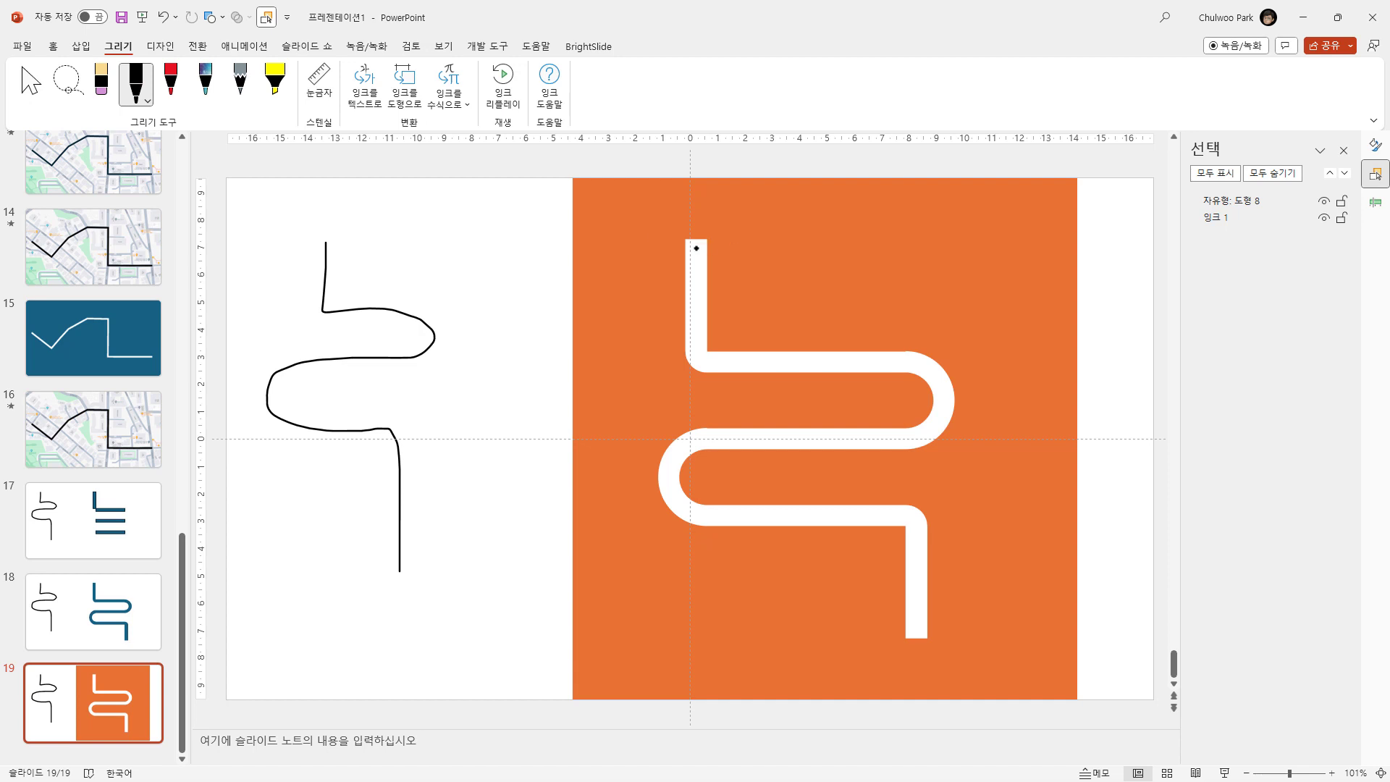
mouse_move(697, 247)
mouse_down()
mouse_move(749, 388)
mouse_move(851, 513)
mouse_move(905, 518)
mouse_move(910, 632)
mouse_up()
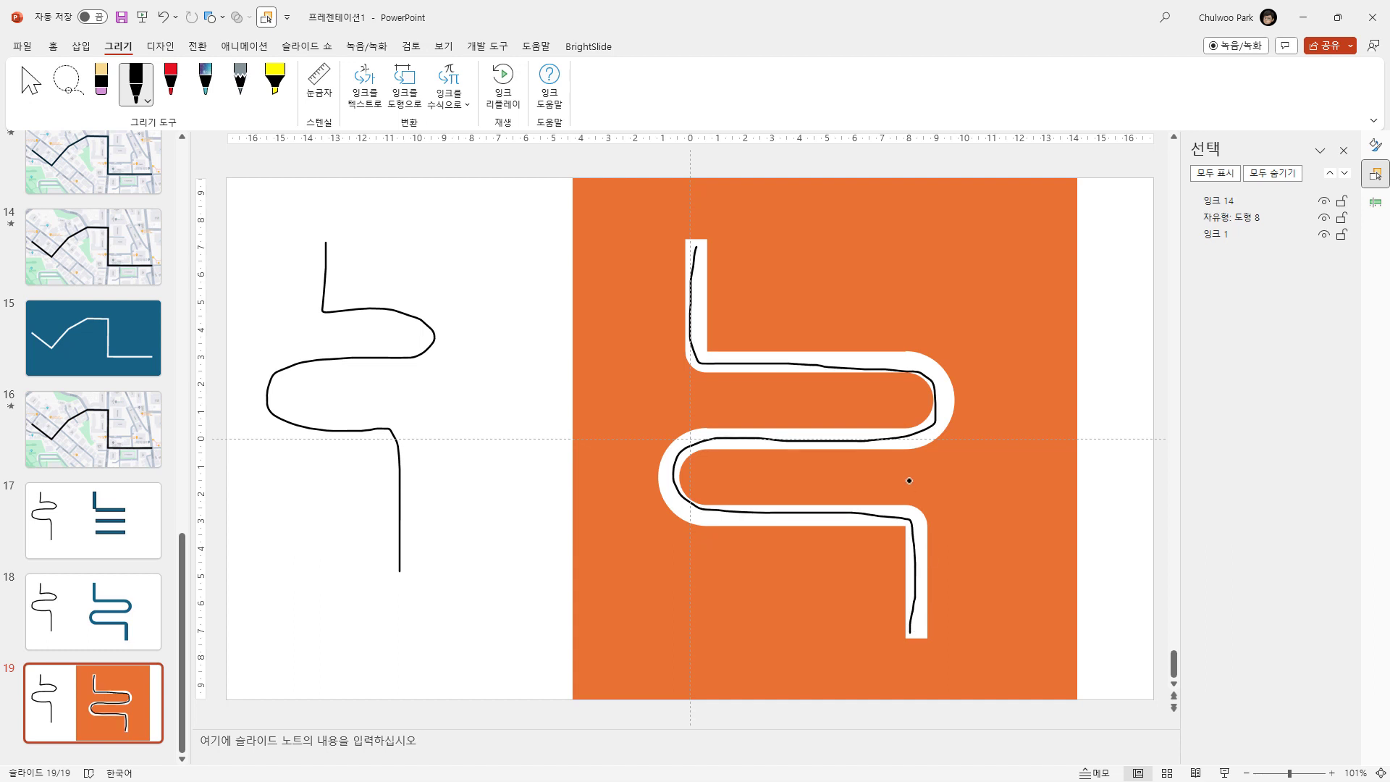
key(Escape)
- Set the line width of the new ink stroke over the cutout to 34 pt
click(693, 314)
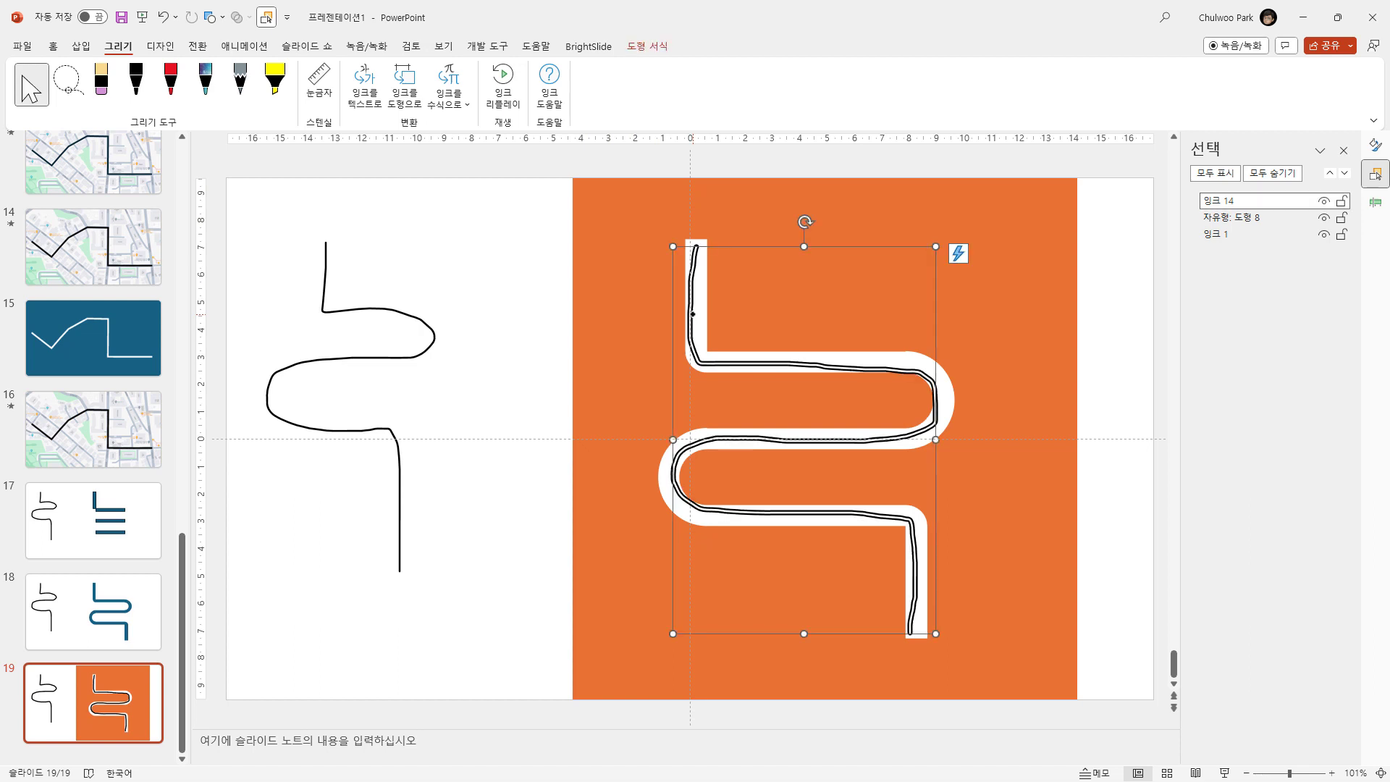
click(652, 47)
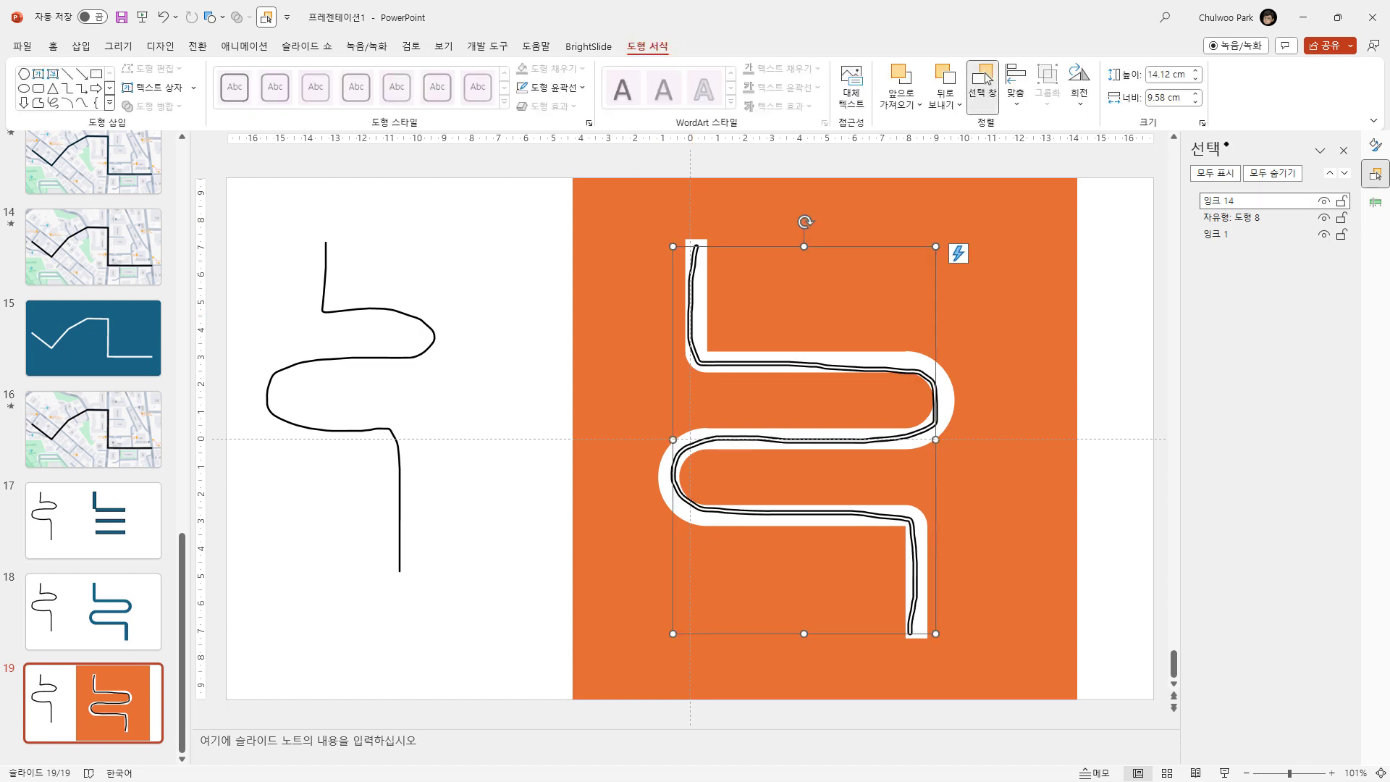
click(1202, 123)
click(1177, 176)
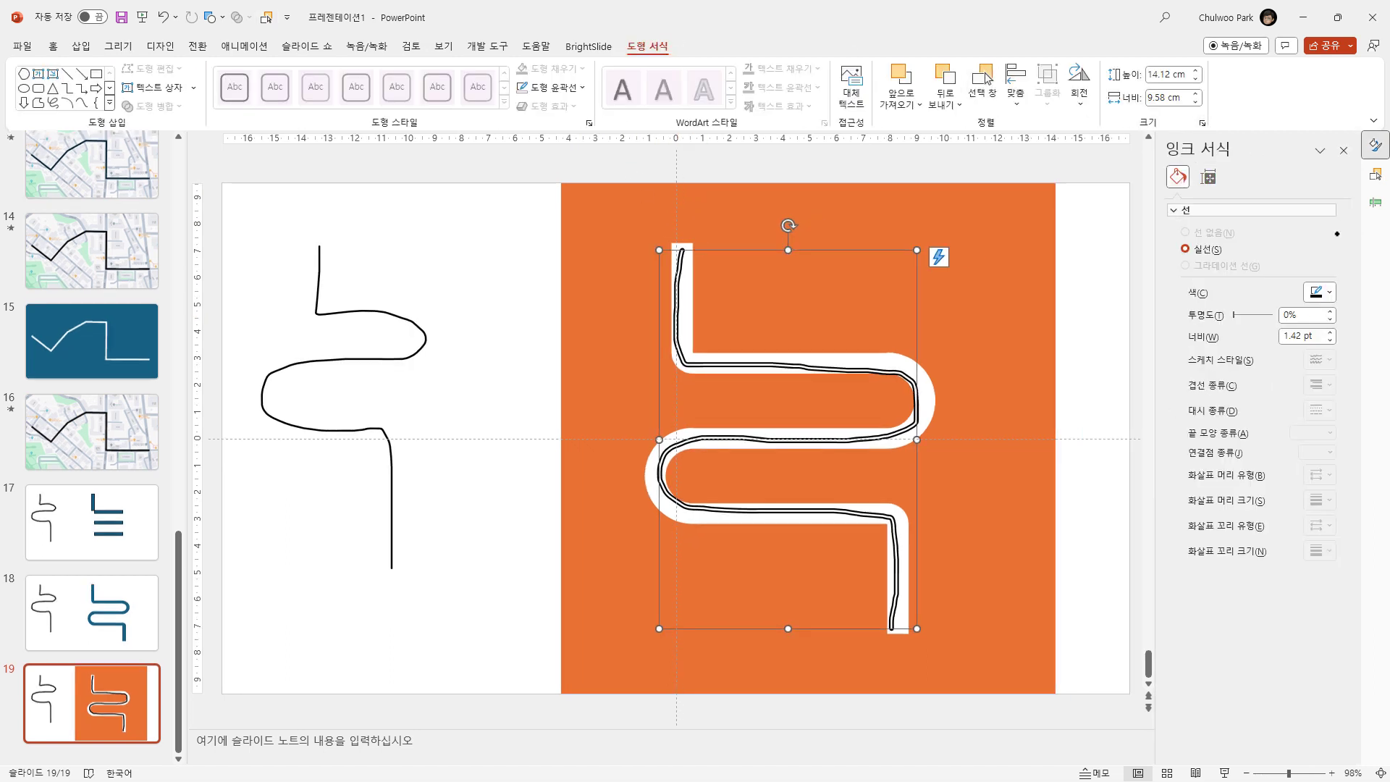
click(1331, 332)
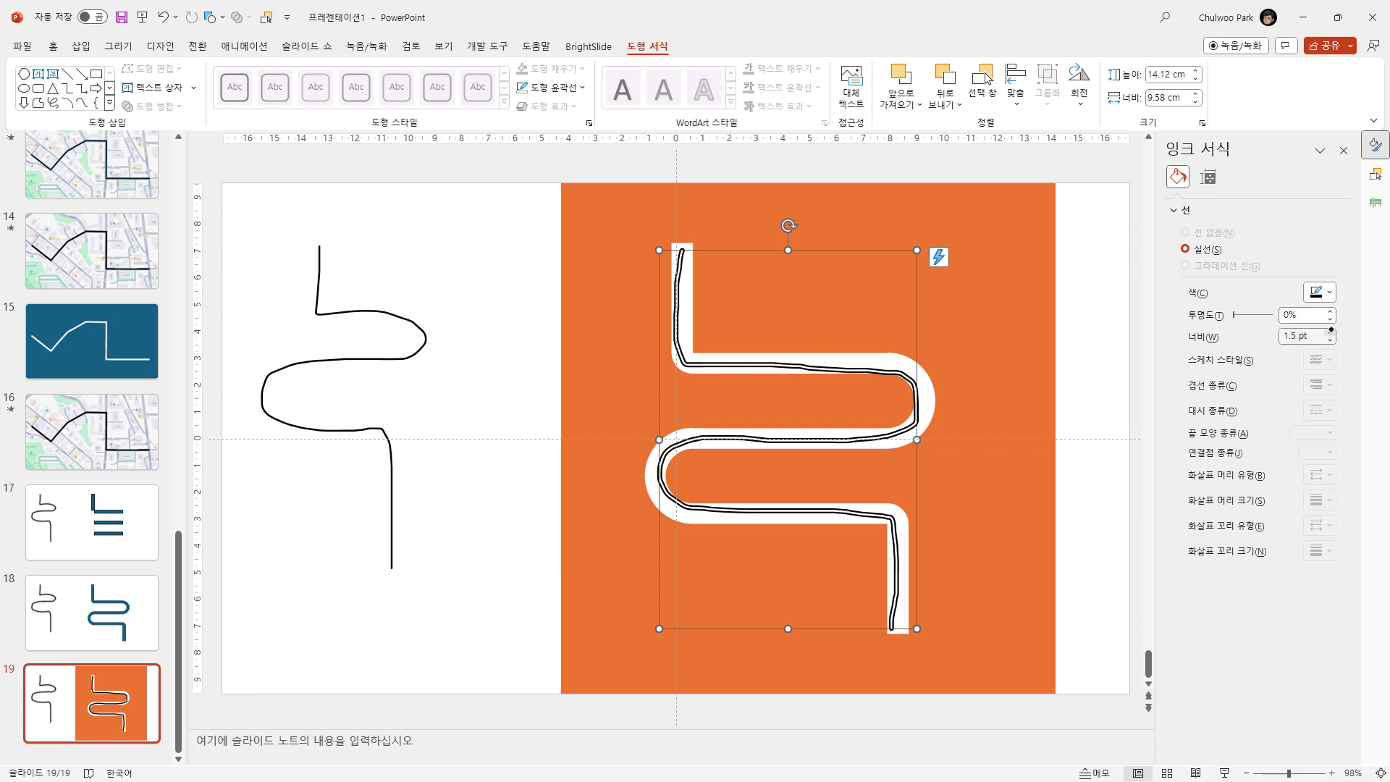
click(1330, 331)
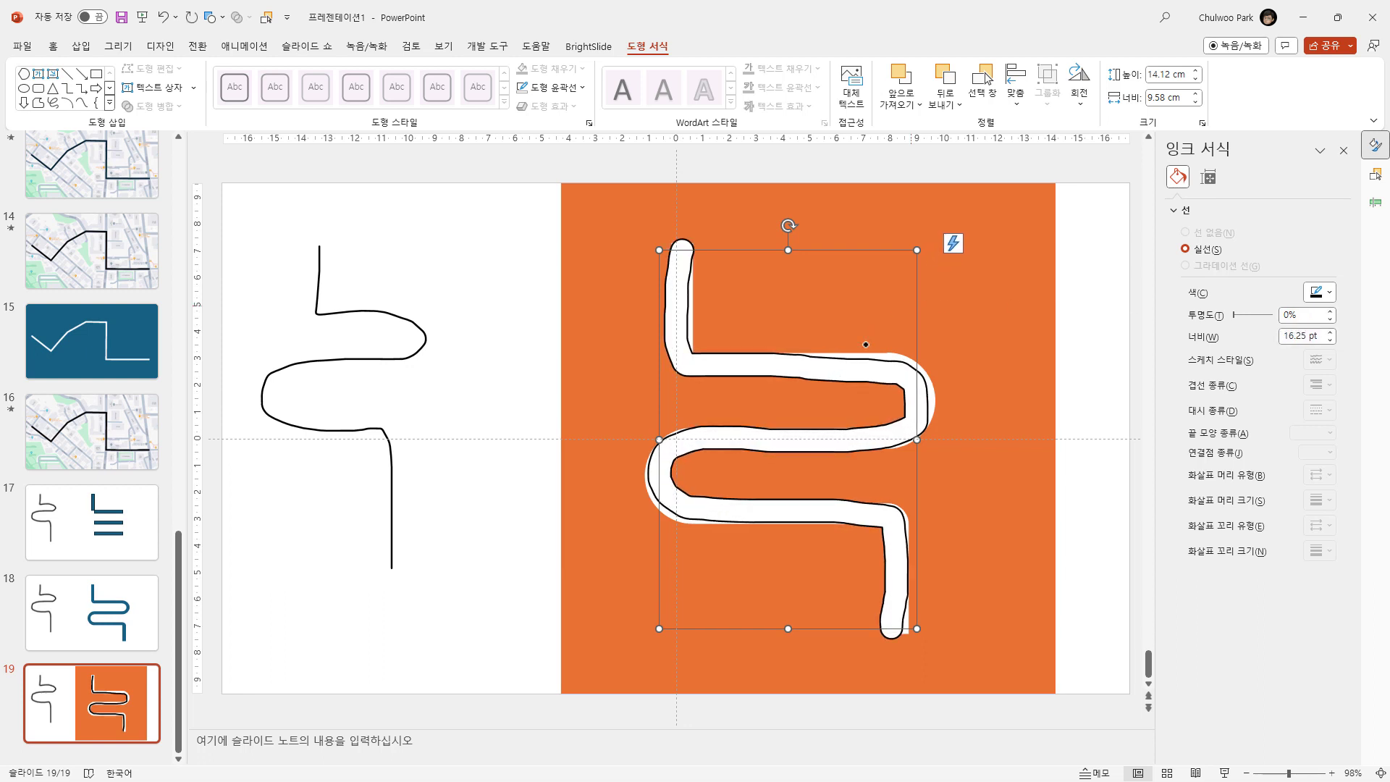
click(1331, 332)
click(1330, 332)
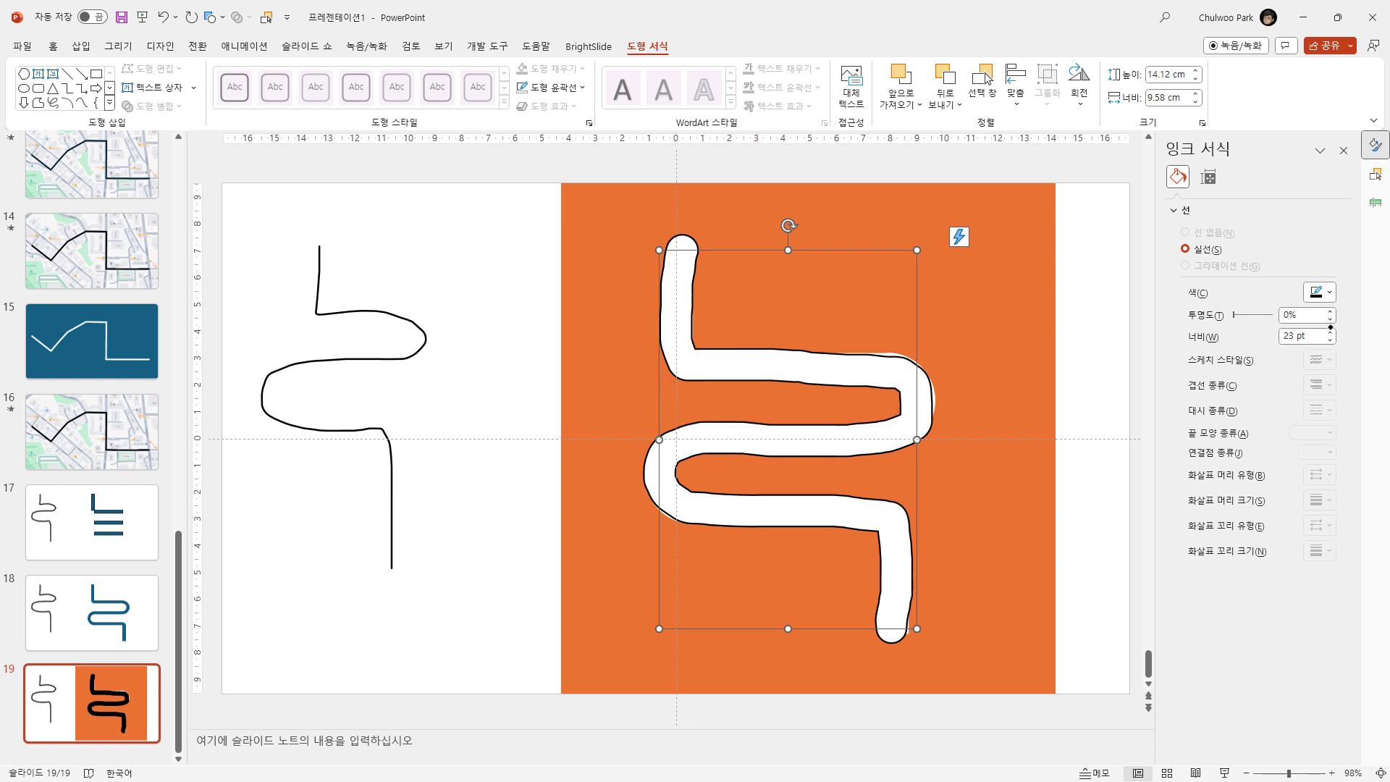
click(1330, 331)
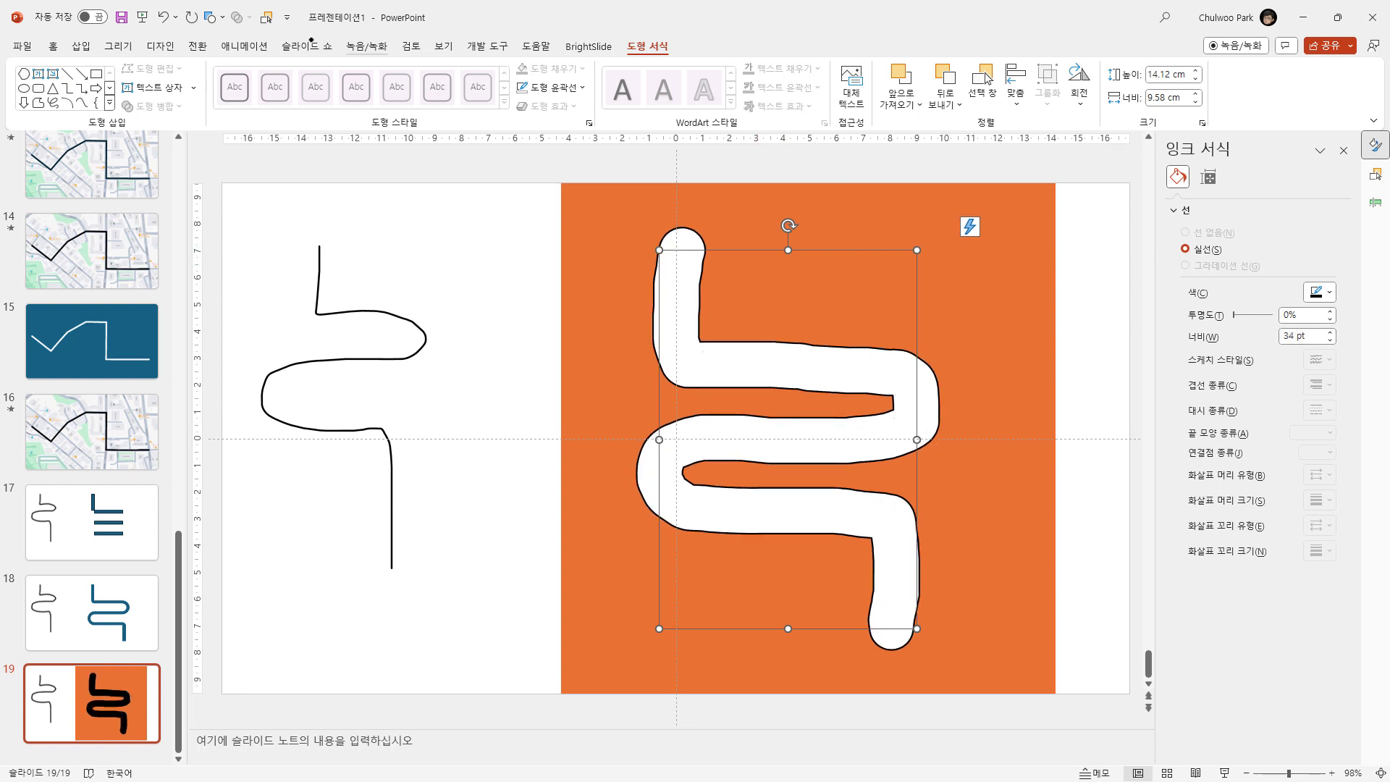
- Apply the Replay (재생) animation to the thick ink stroke
click(244, 46)
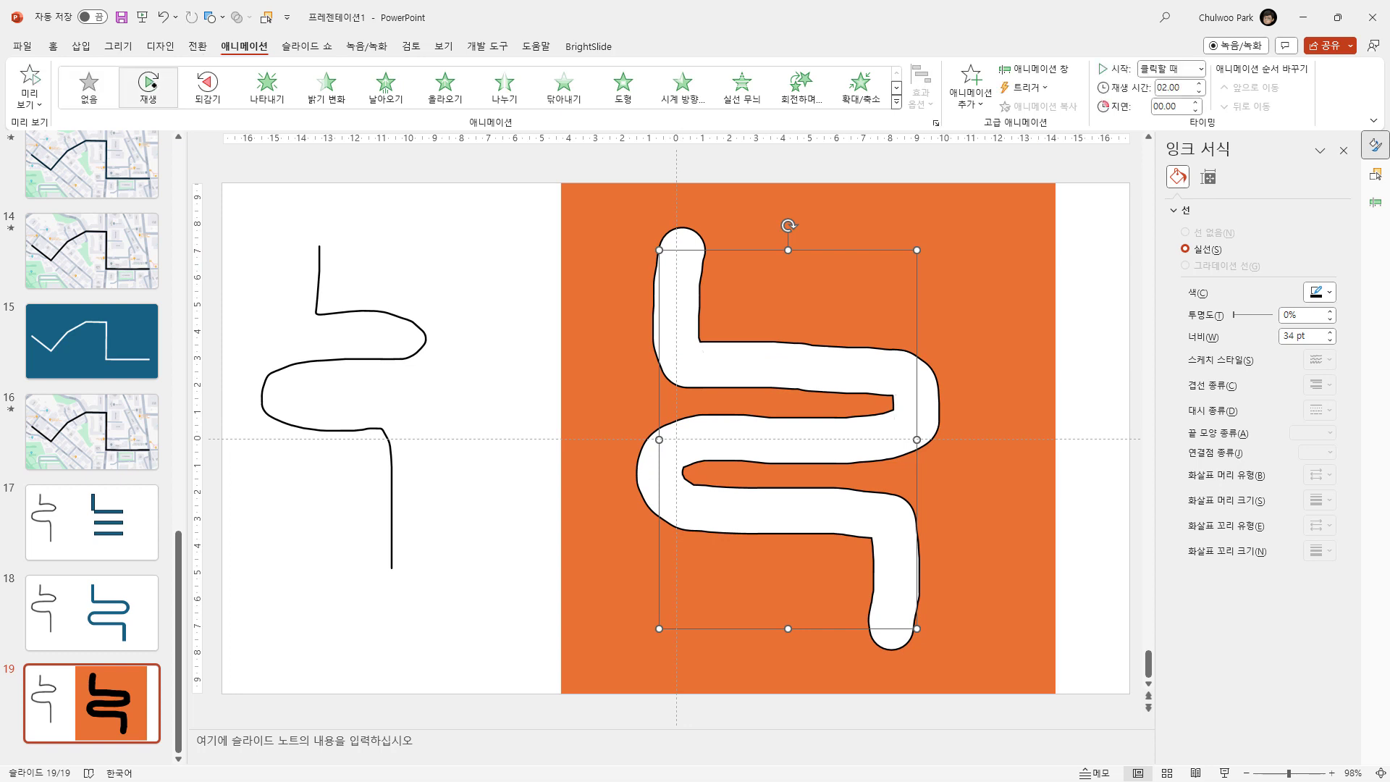
click(148, 87)
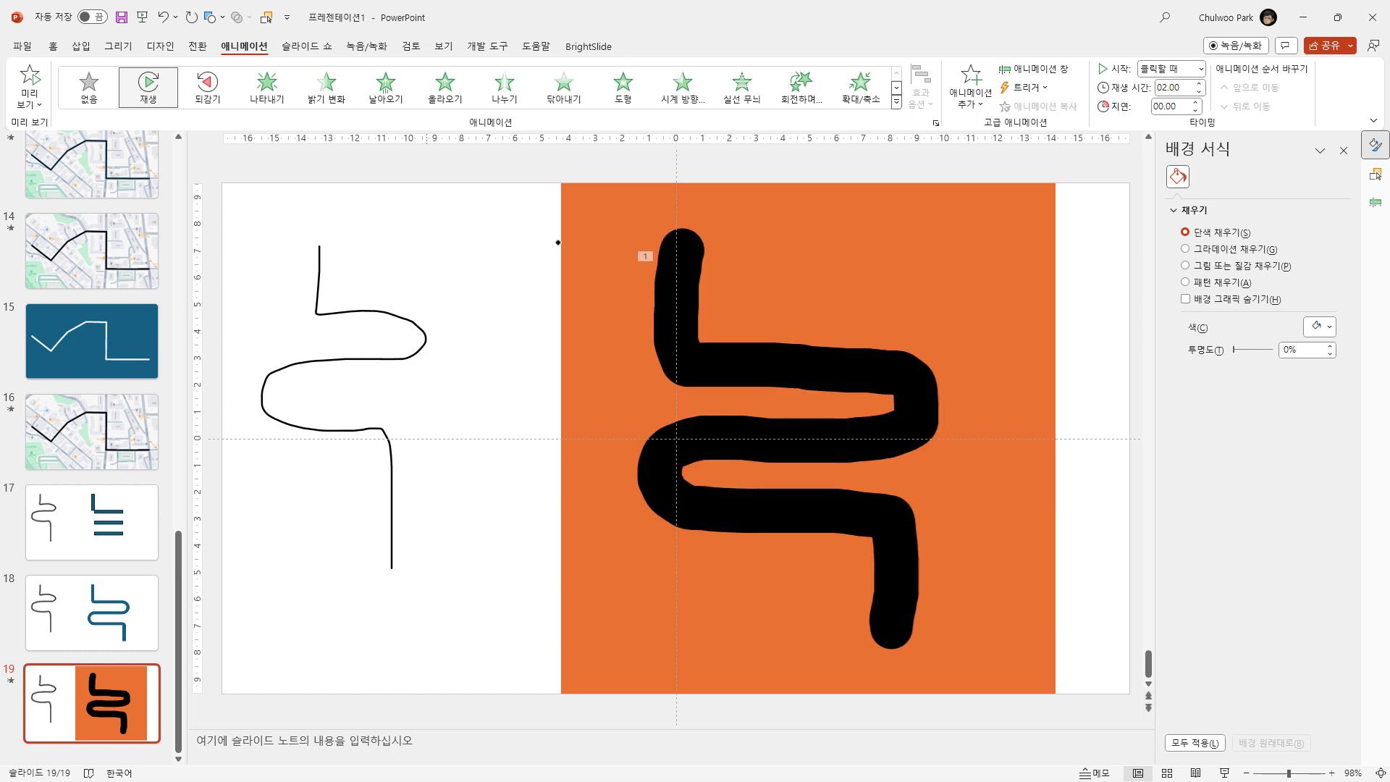
- Send the thick ink stroke behind the orange mask and preview its animation
click(671, 322)
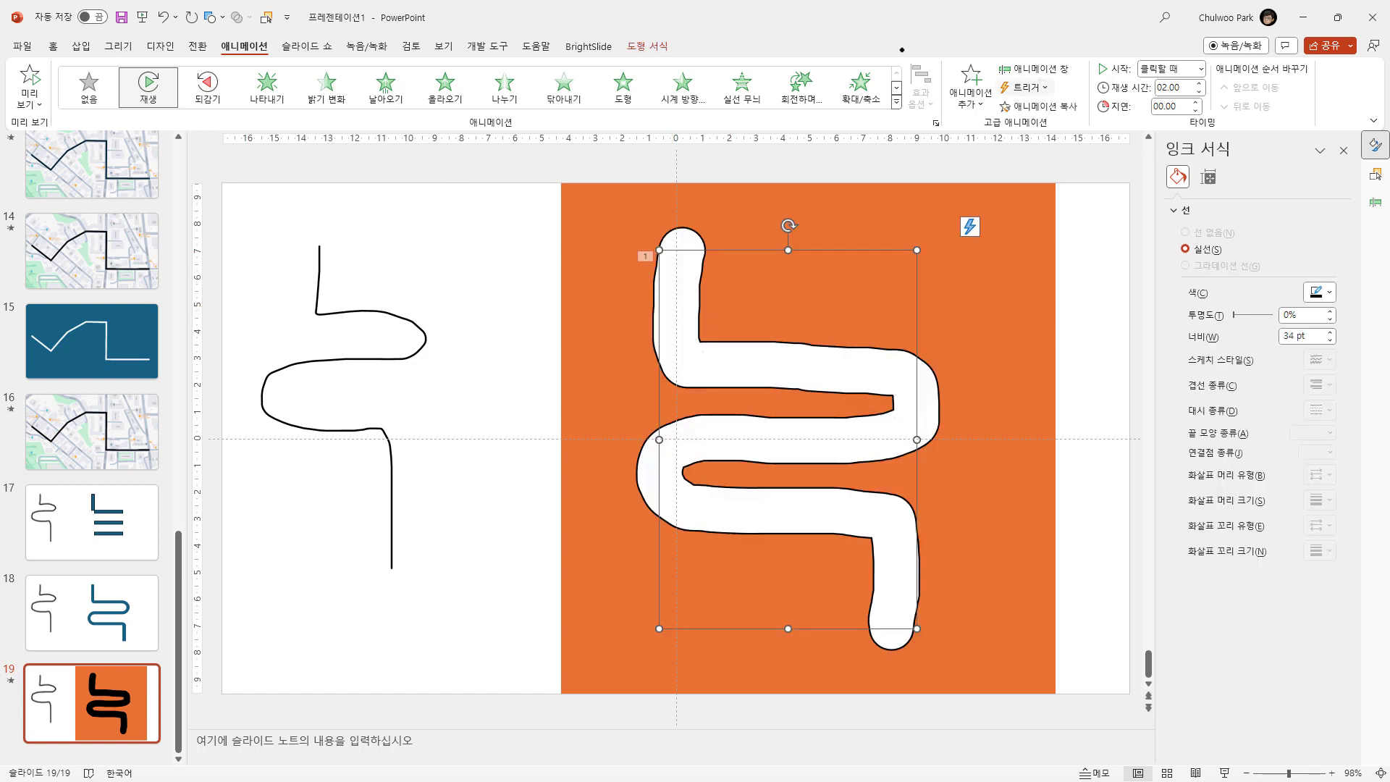
click(662, 46)
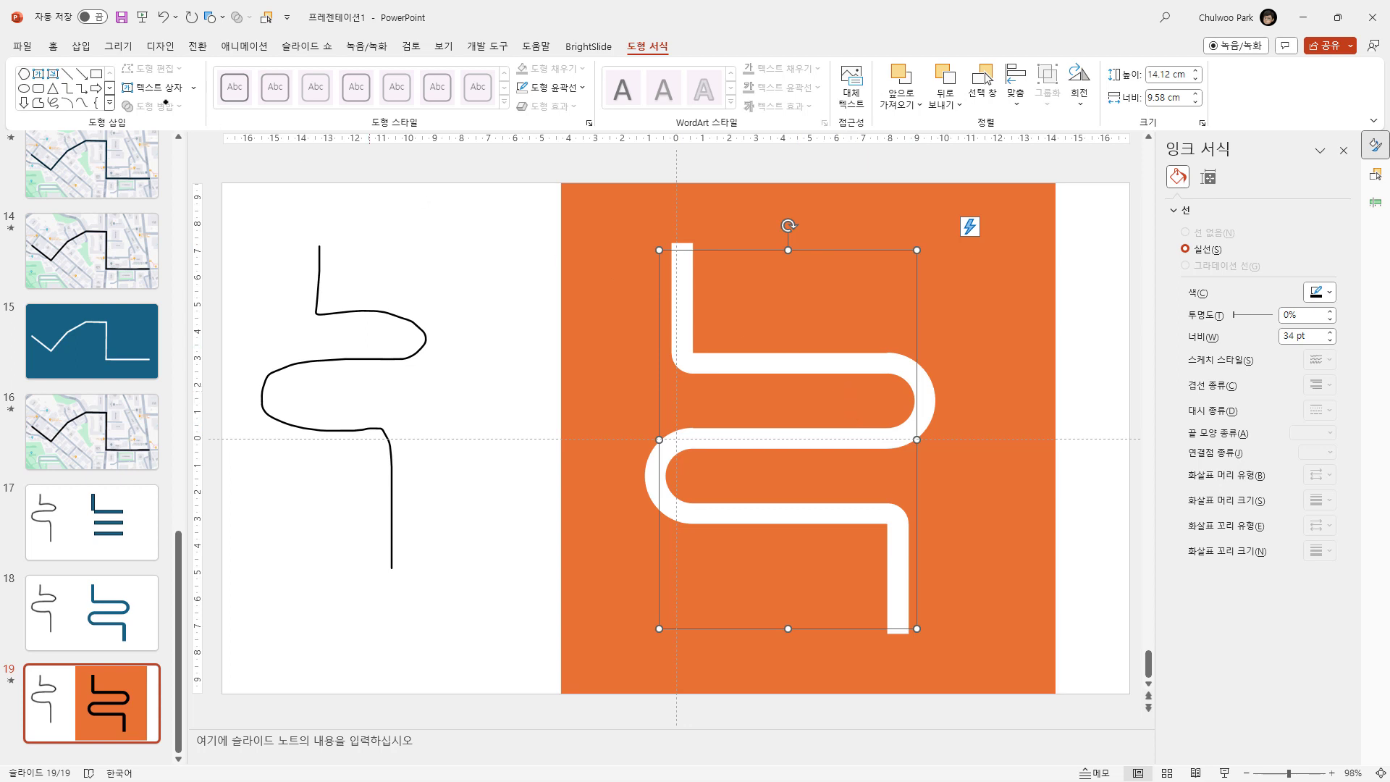
click(244, 46)
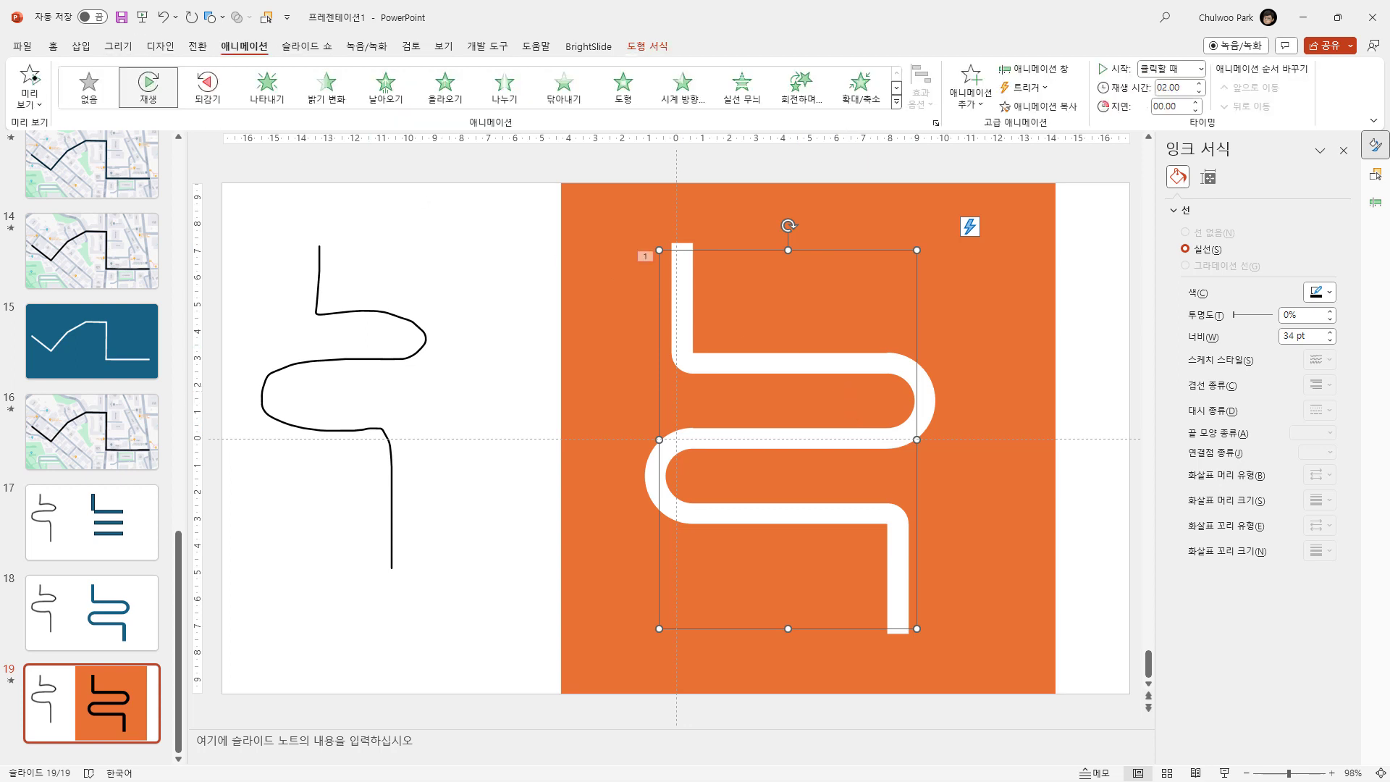
click(29, 79)
- Fill the orange mask with white and preview the slide's animation
click(583, 348)
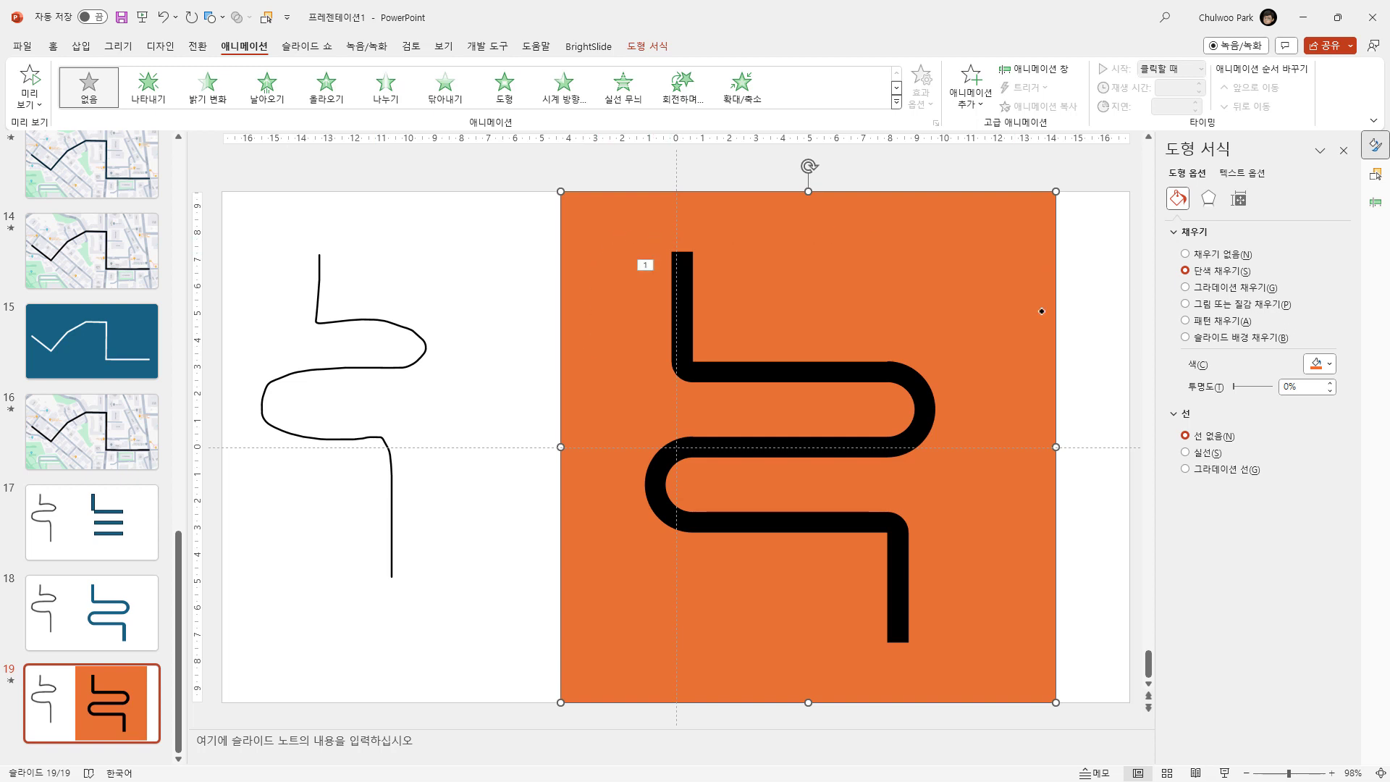
click(1319, 364)
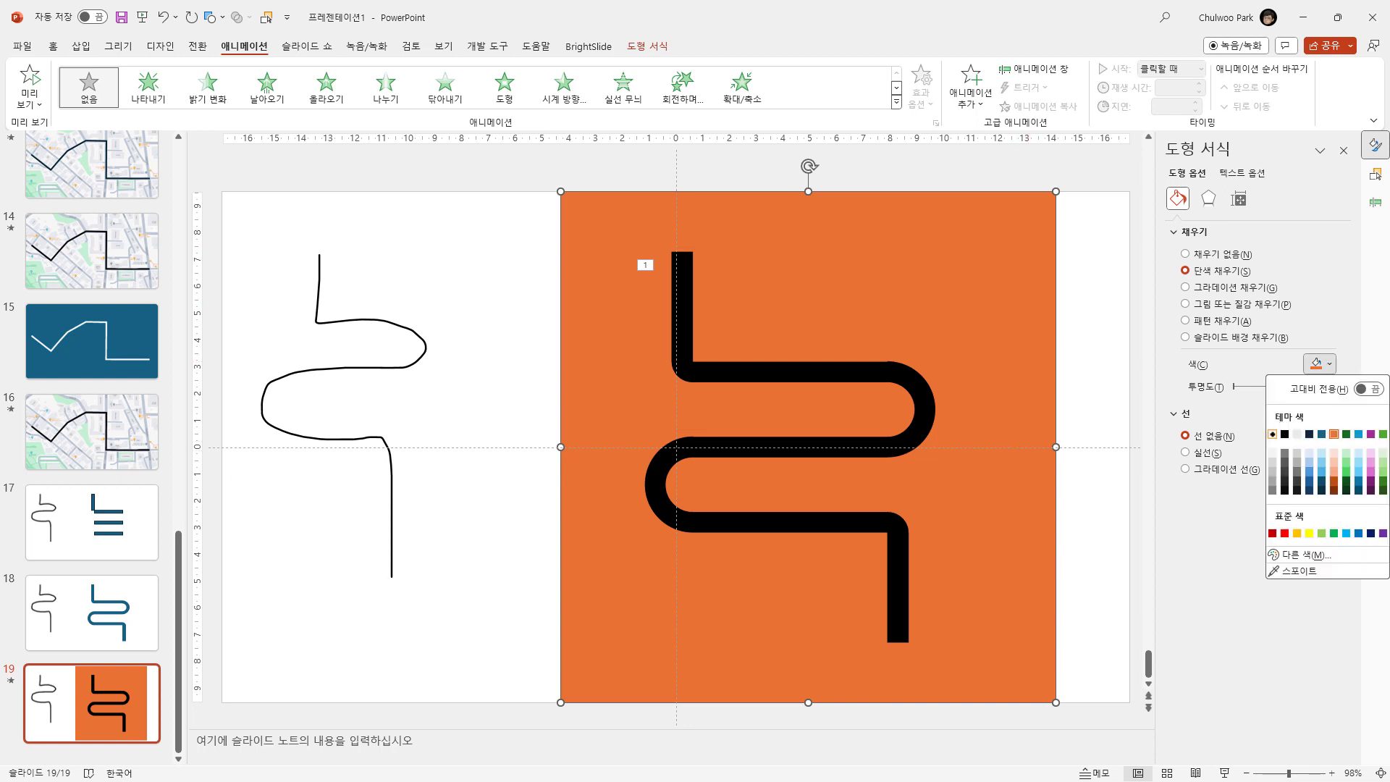
click(1272, 434)
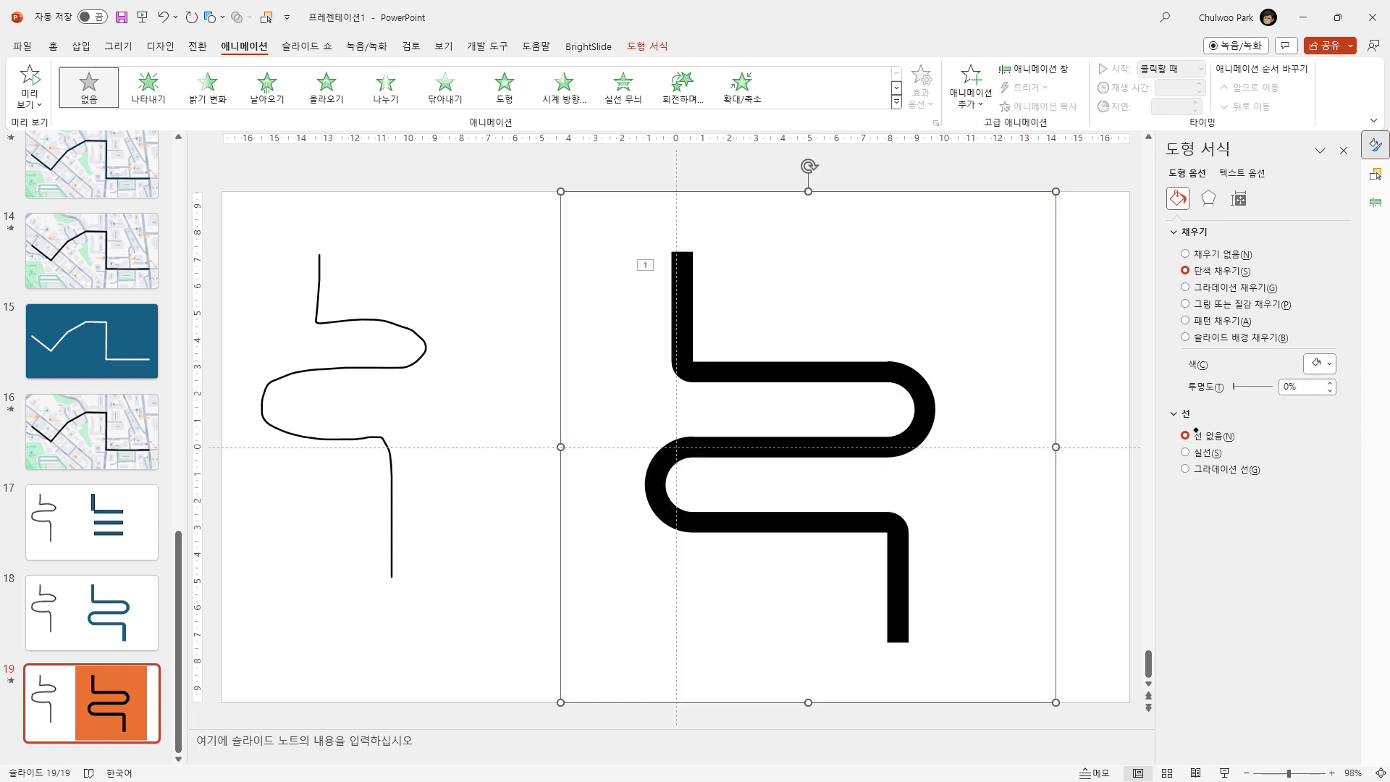
click(521, 341)
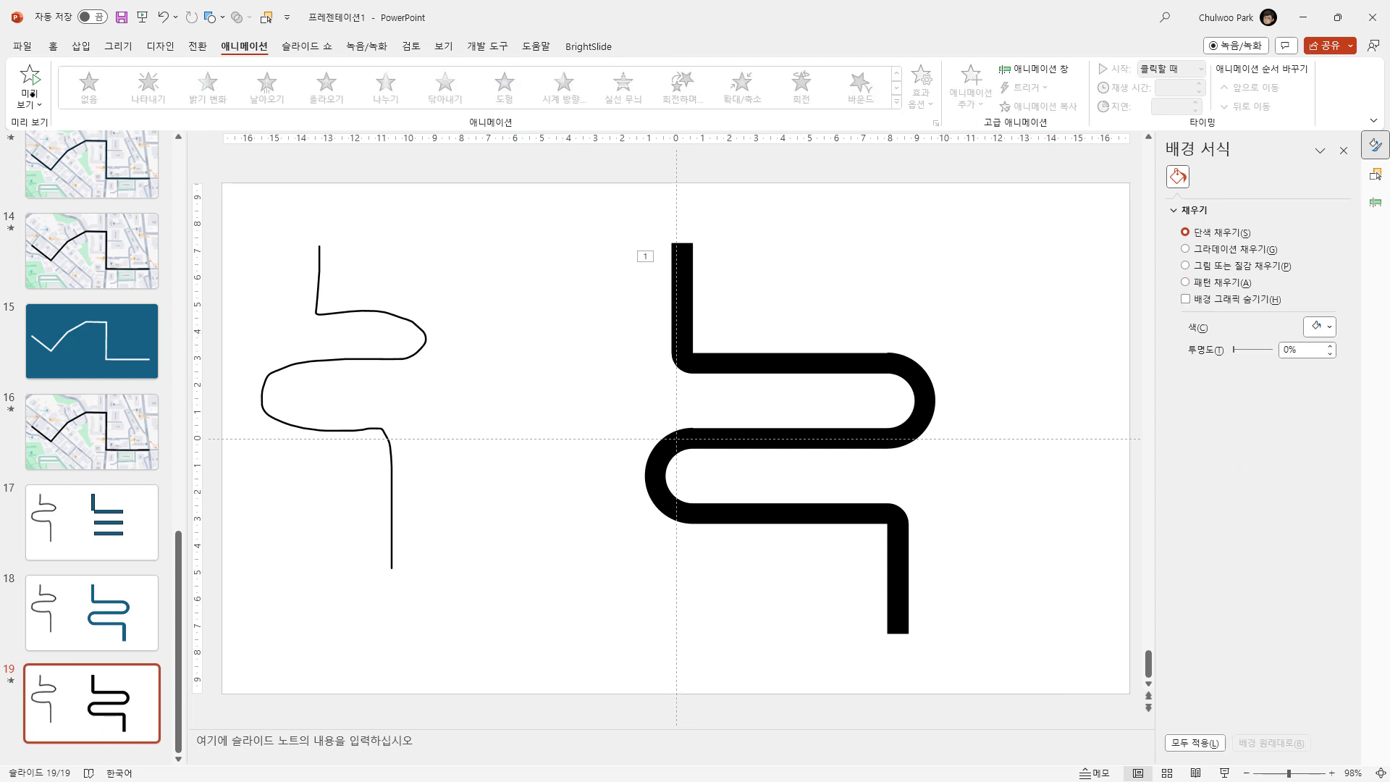
click(29, 83)
- Set the masked ink stroke's line color to the standard blue
click(910, 364)
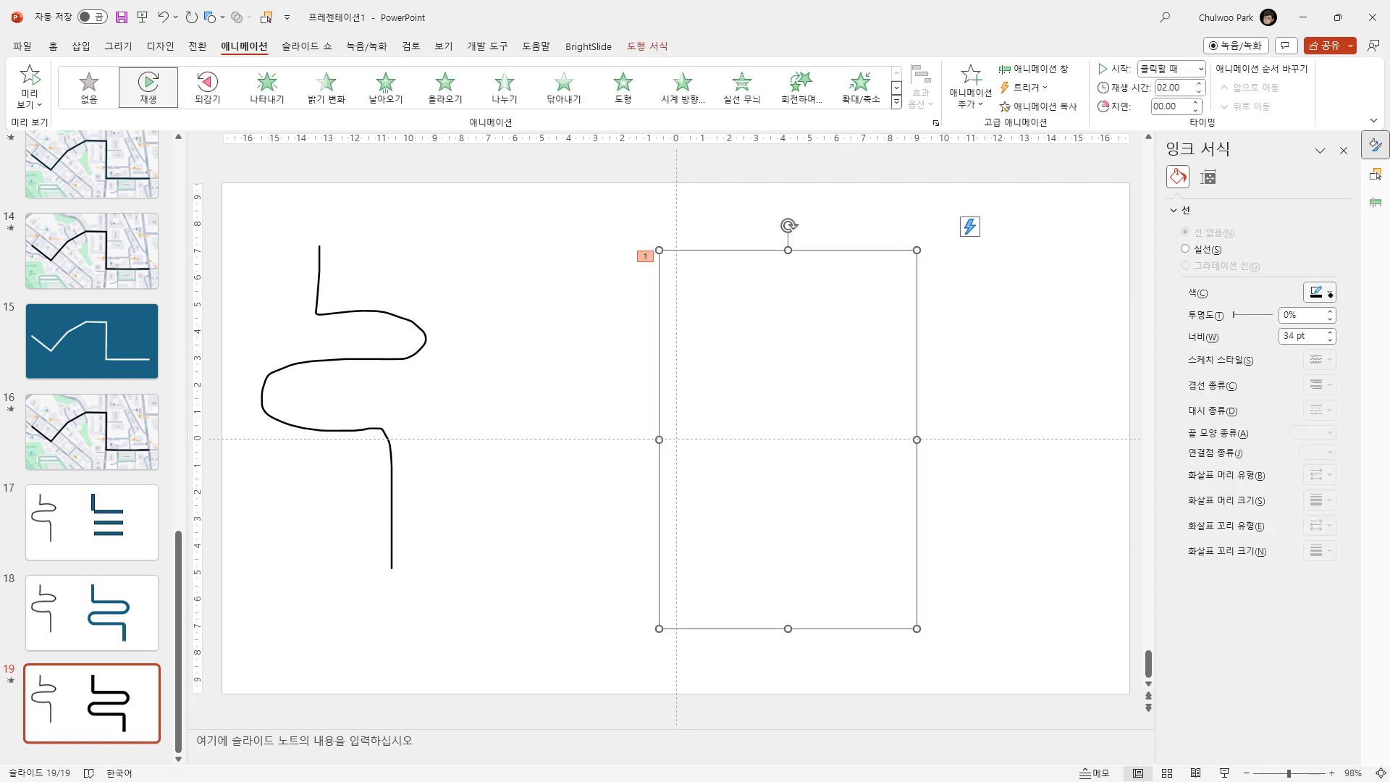
click(1330, 293)
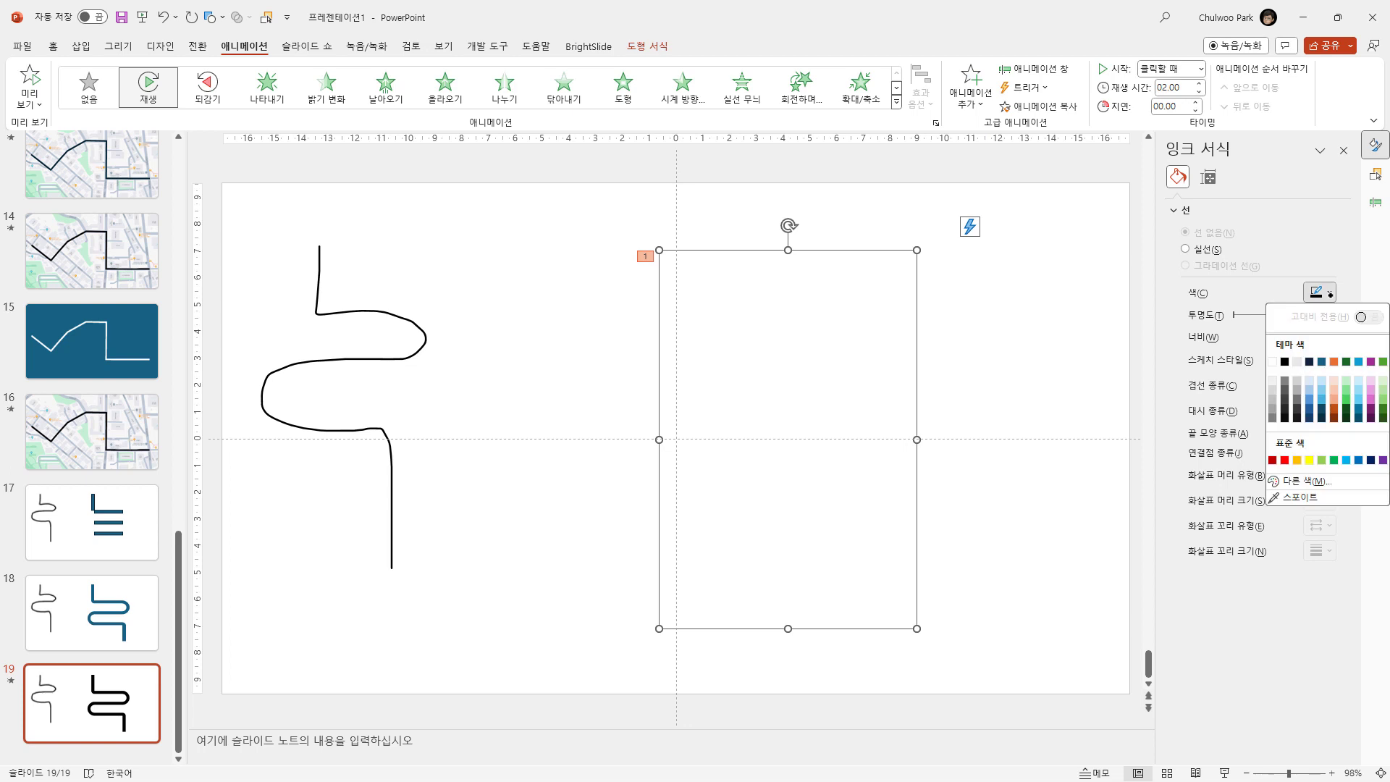
click(1358, 460)
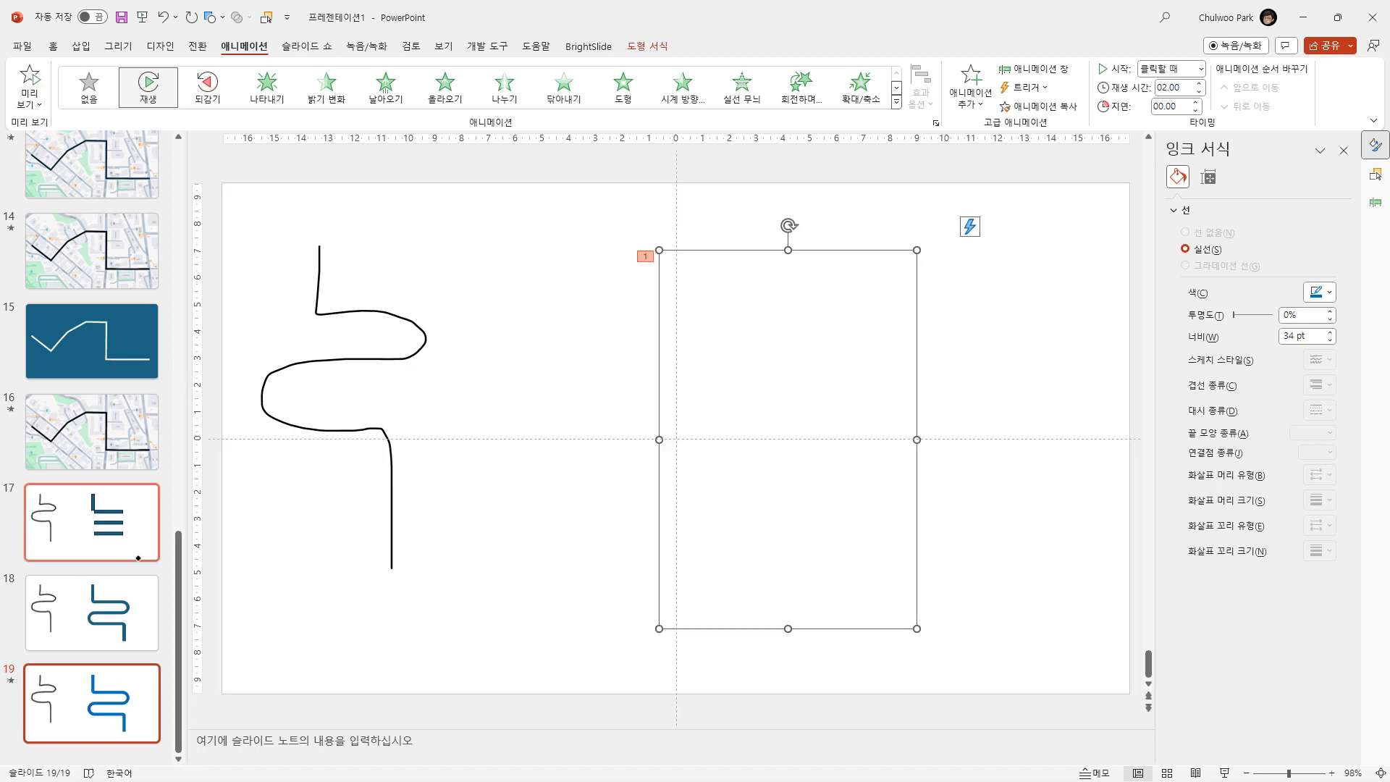
- Review the earlier route slides 4, 5 and 7
drag(174, 566, 180, 169)
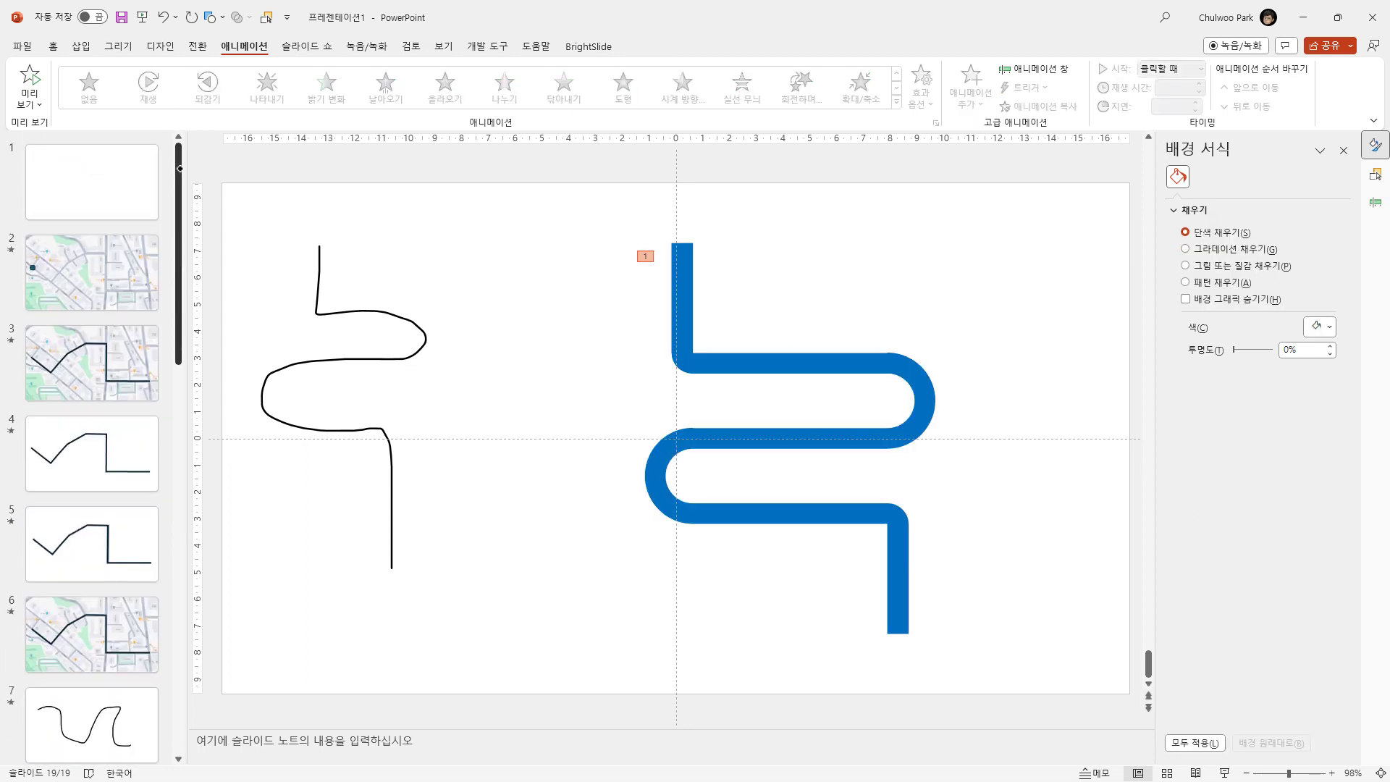
click(131, 469)
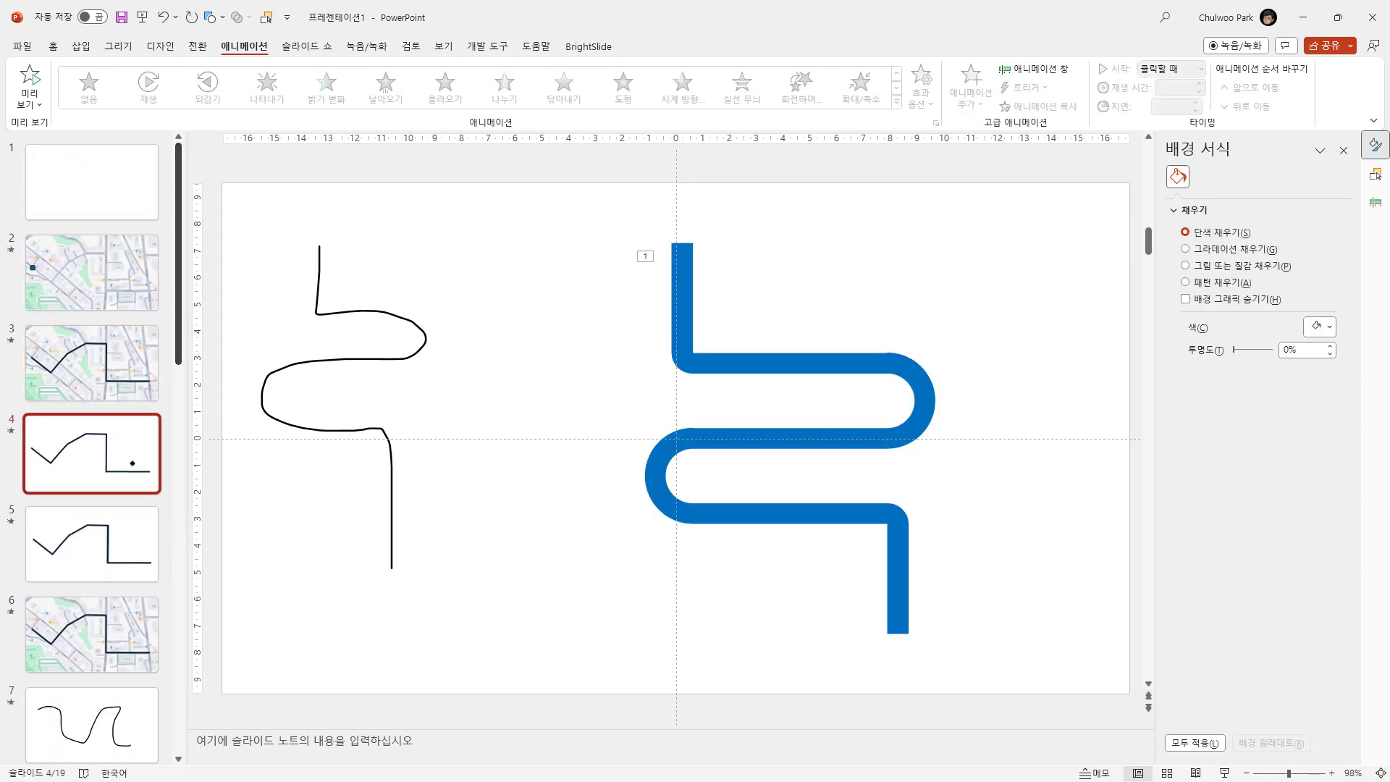
key(Down)
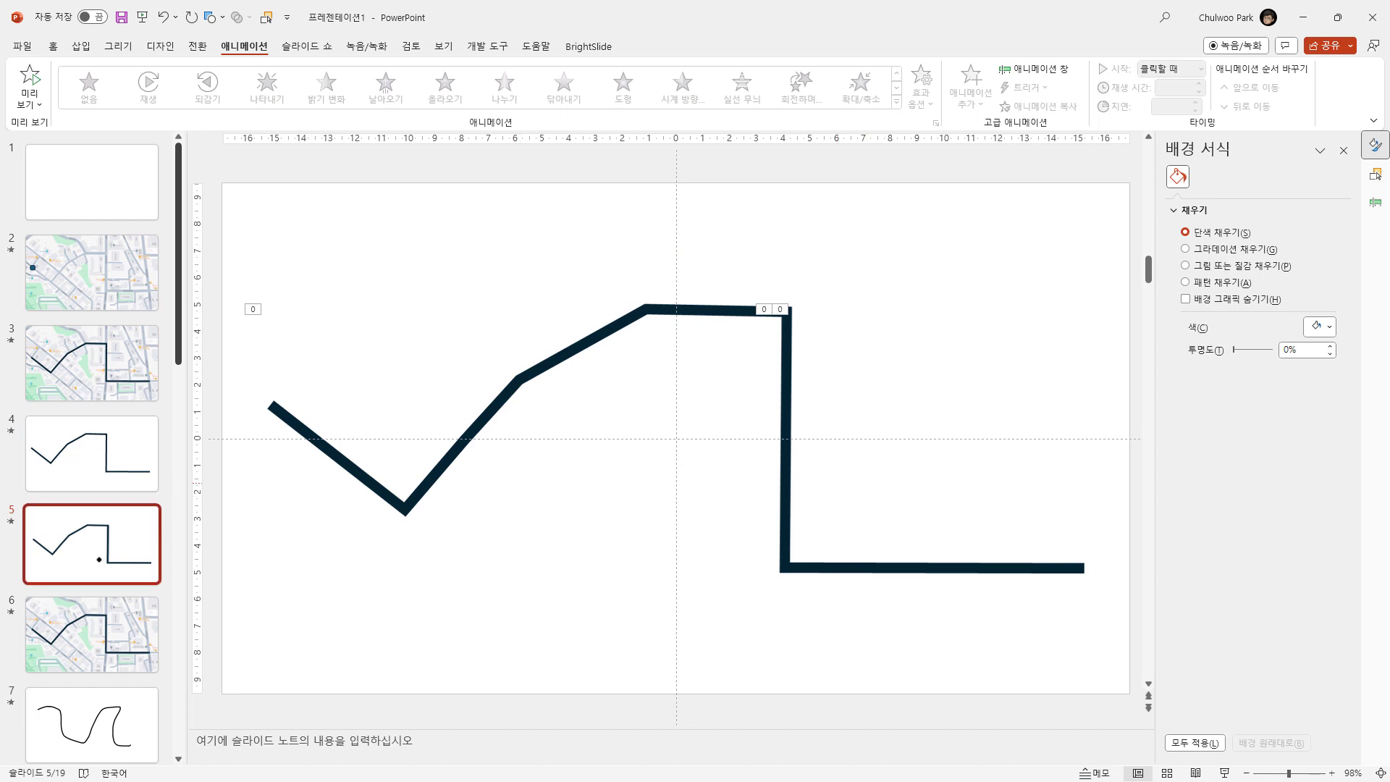
scroll(99, 559, down, 2)
scroll(99, 559, down, 5)
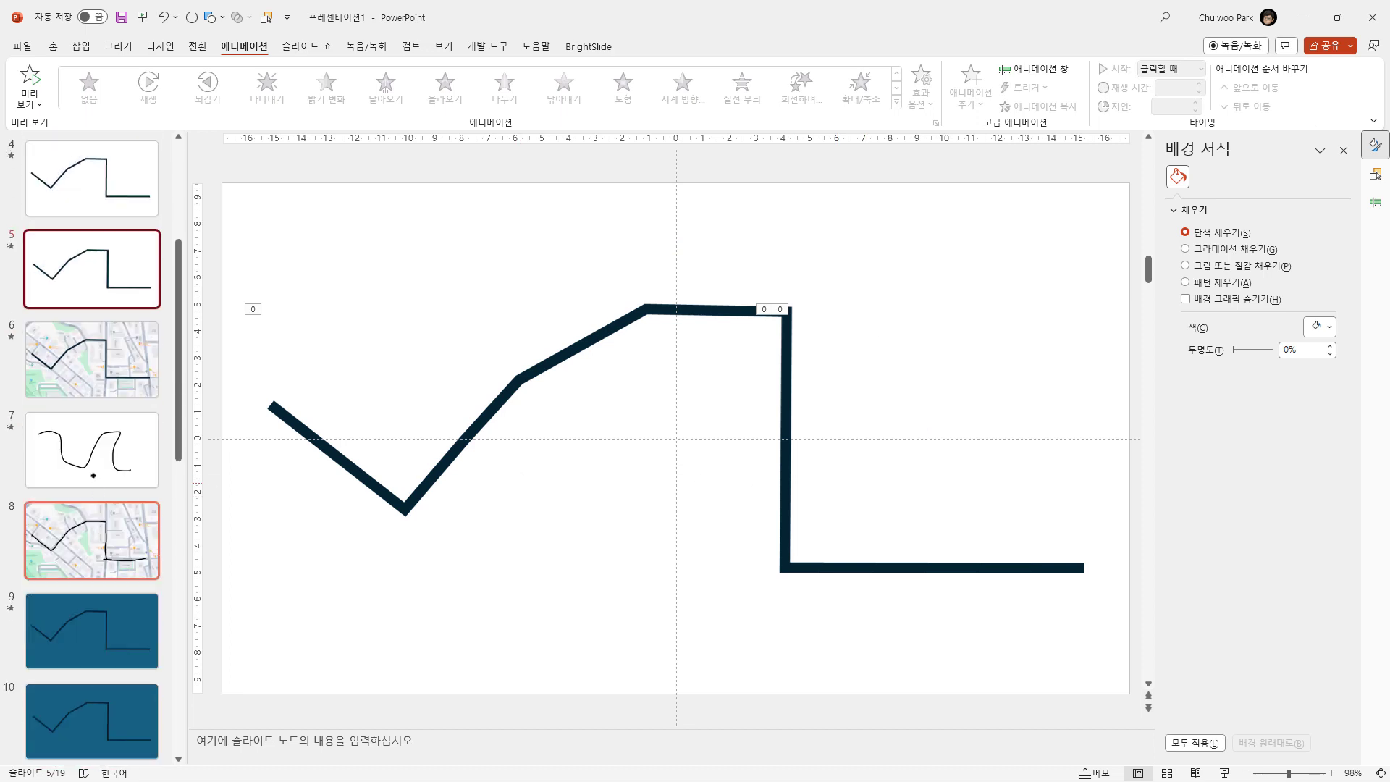
click(89, 462)
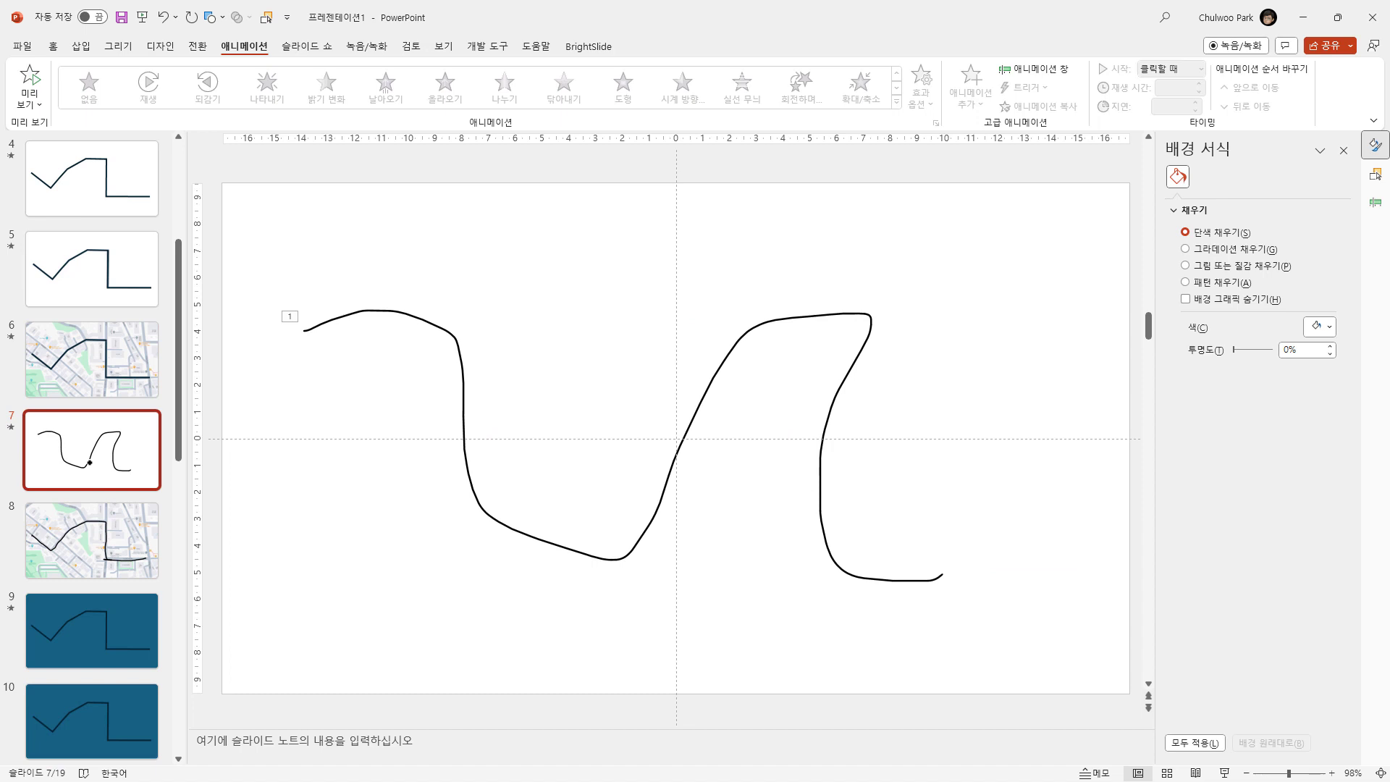
- Review the white route mask on slide 15 and the winding path slides 18 and 19
scroll(90, 462, down, 1)
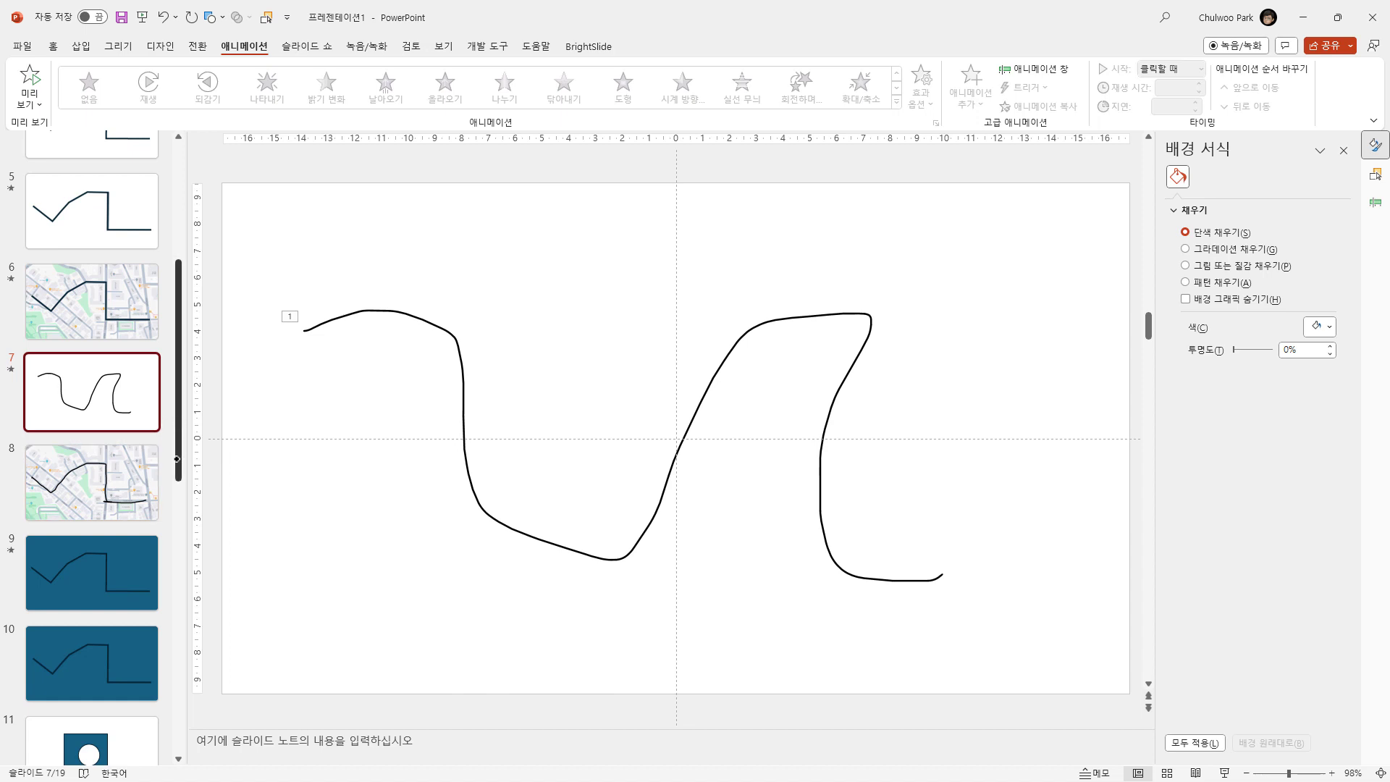
drag(176, 459, 177, 596)
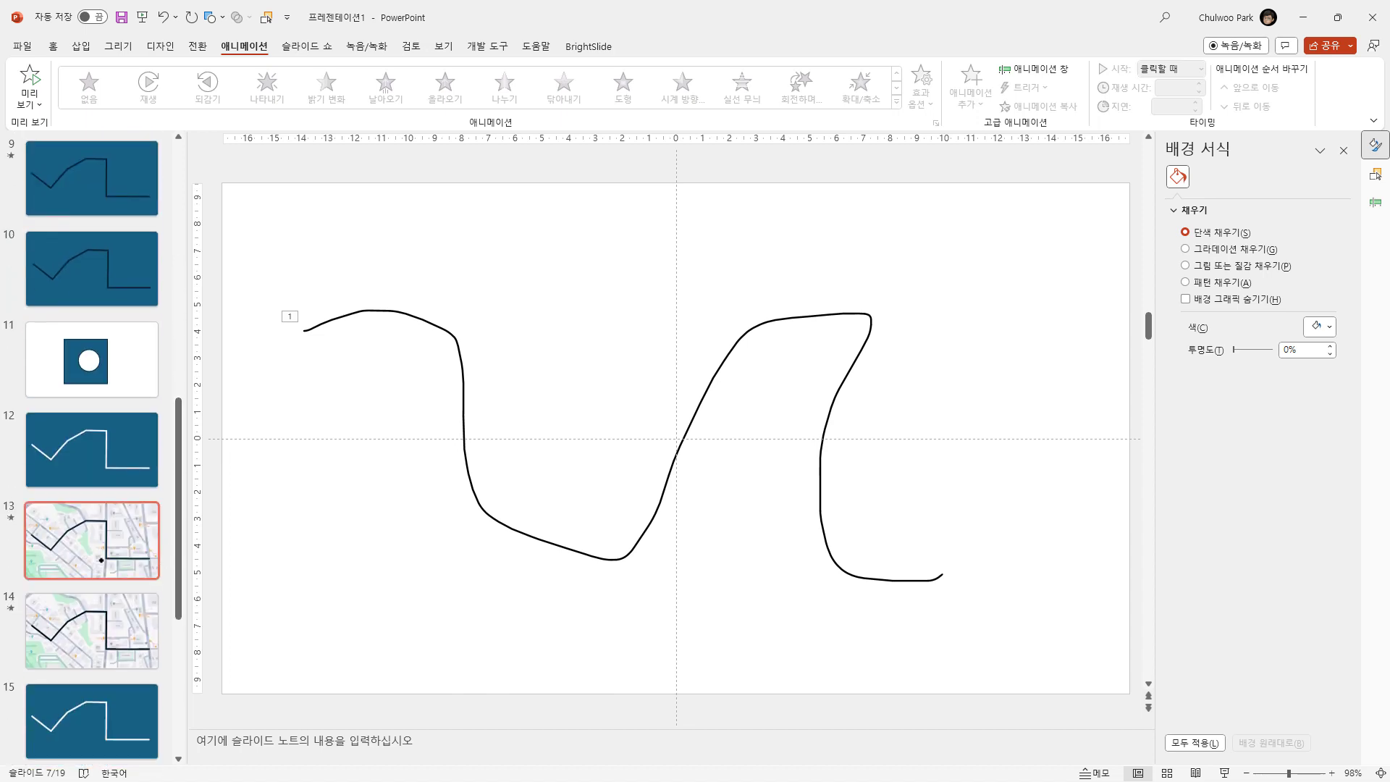
click(92, 720)
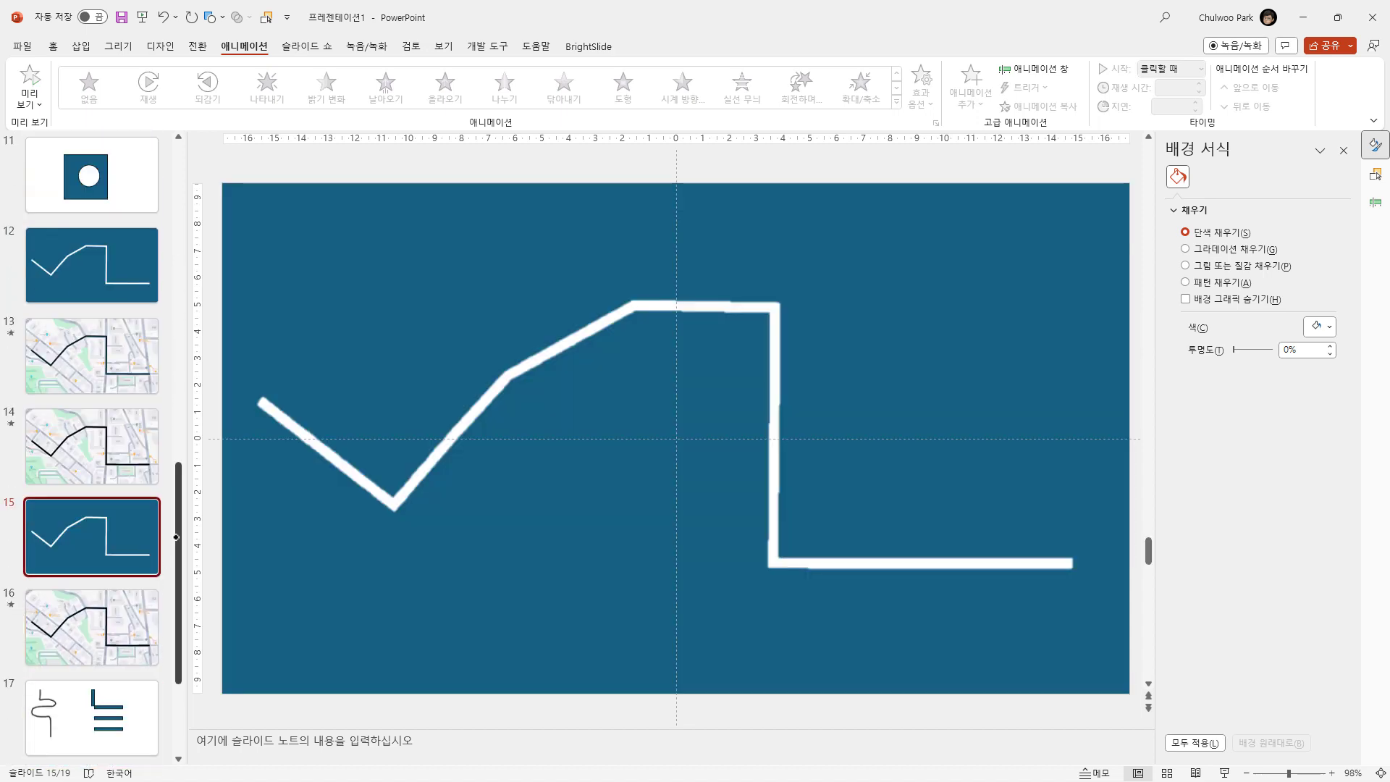
drag(178, 536, 175, 617)
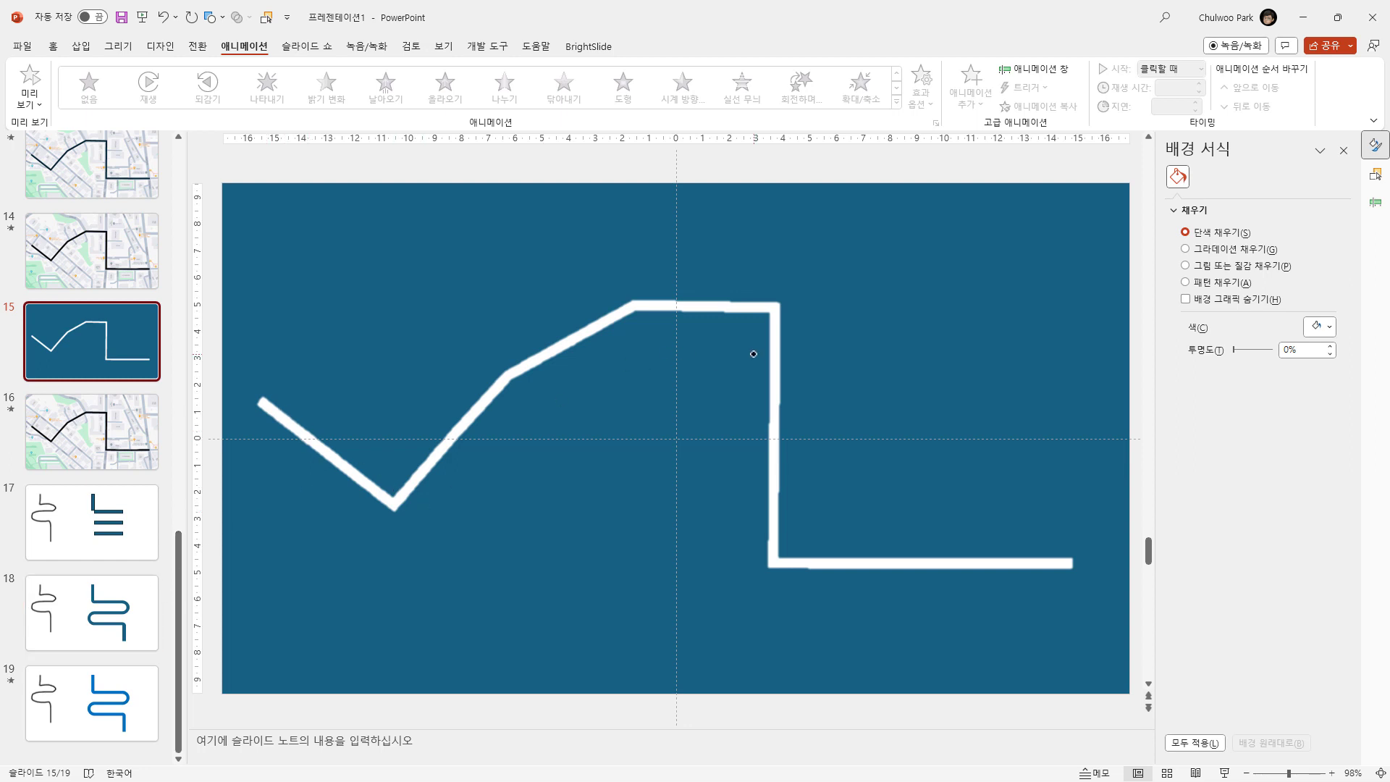
click(94, 615)
click(102, 702)
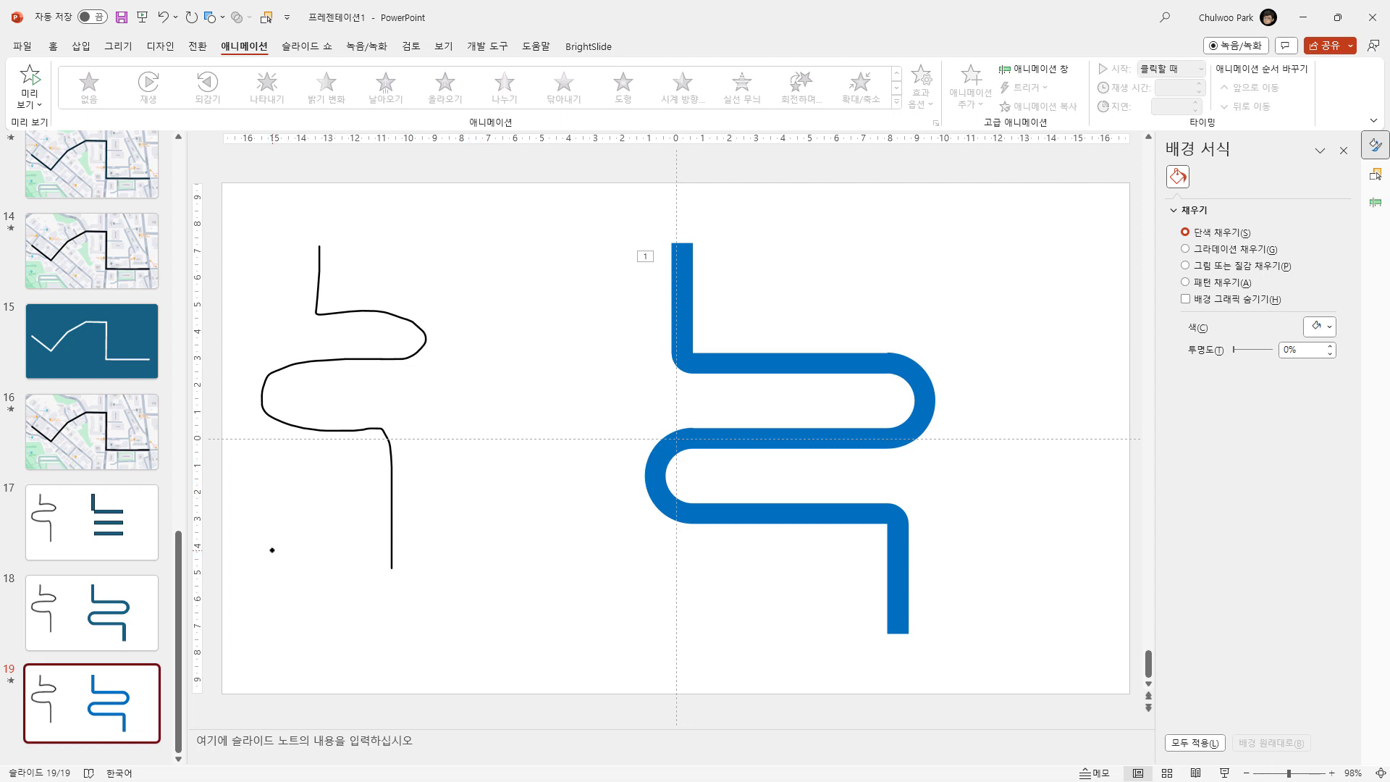
drag(179, 549, 176, 148)
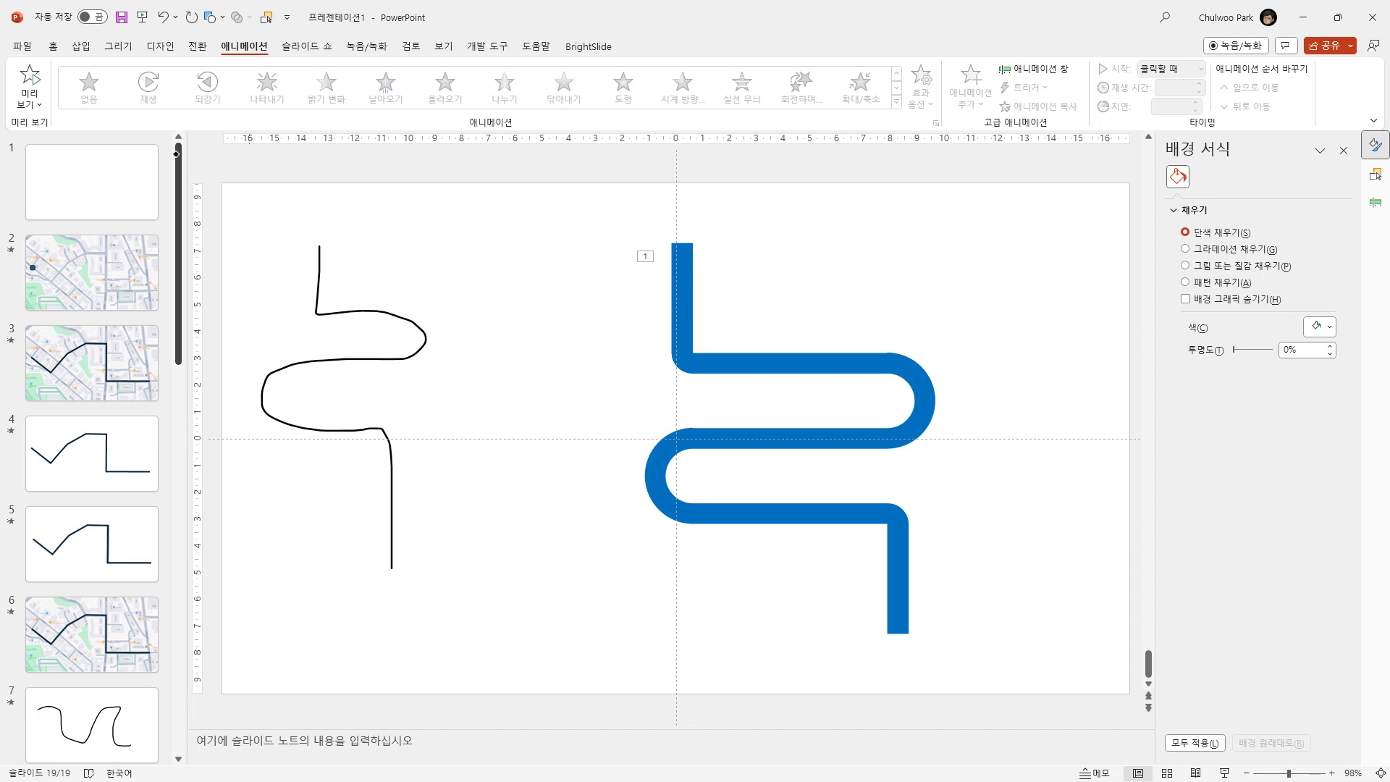